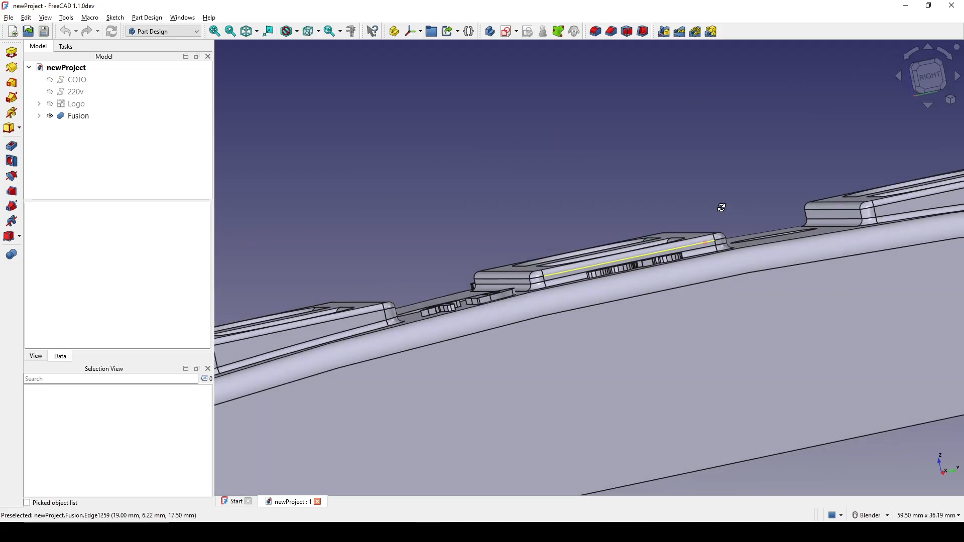
# Examine the finished three-socket housing, including its raised lettering, logo, socket openings and curved upper face
pyautogui.scroll(2, 713, 267)
pyautogui.moveTo(668, 280); pyautogui.dragTo(673, 347, button='middle')
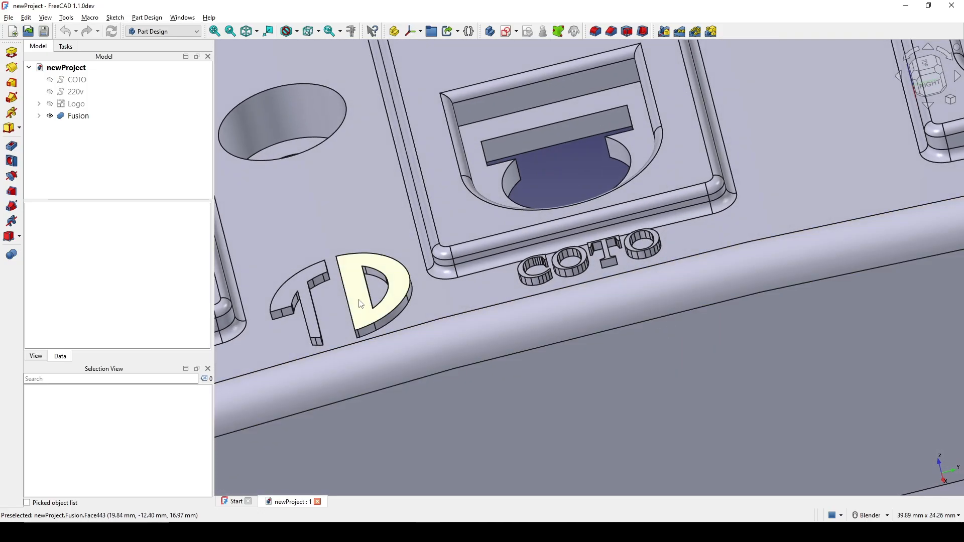
pyautogui.scroll(-2, 560, 274)
pyautogui.scroll(-4, 589, 259)
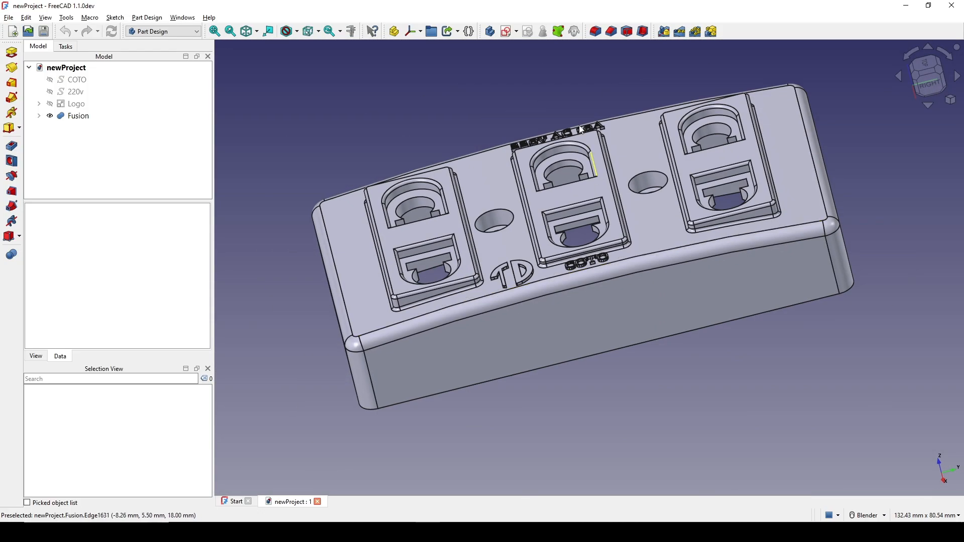
pyautogui.scroll(5, 563, 253)
pyautogui.scroll(-4, 580, 329)
pyautogui.moveTo(625, 338); pyautogui.dragTo(673, 198, button='middle')
pyautogui.moveTo(698, 303); pyautogui.dragTo(653, 211, button='middle')
pyautogui.scroll(-3, 728, 301)
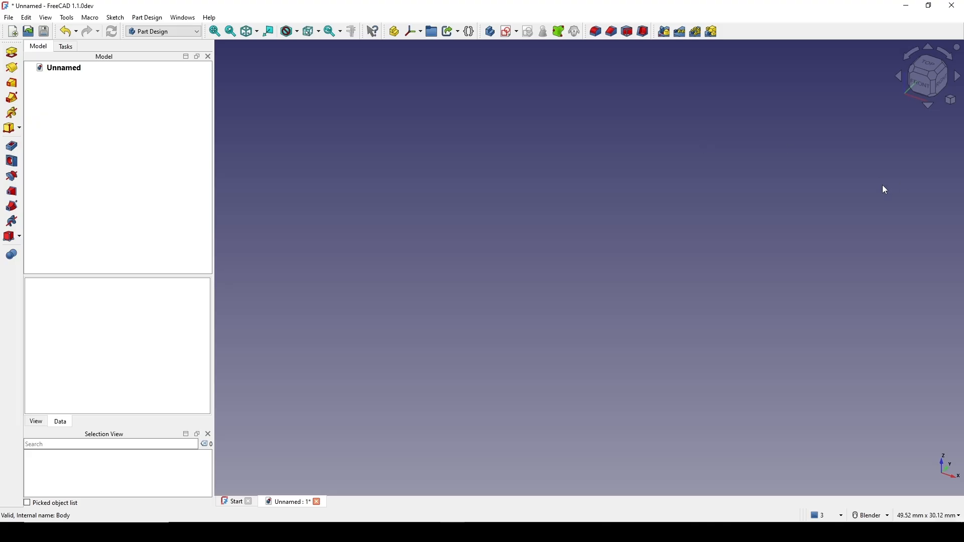
# Select the Part Design workbench and view the program's version information, closing it after reading
pyautogui.click(171, 32)
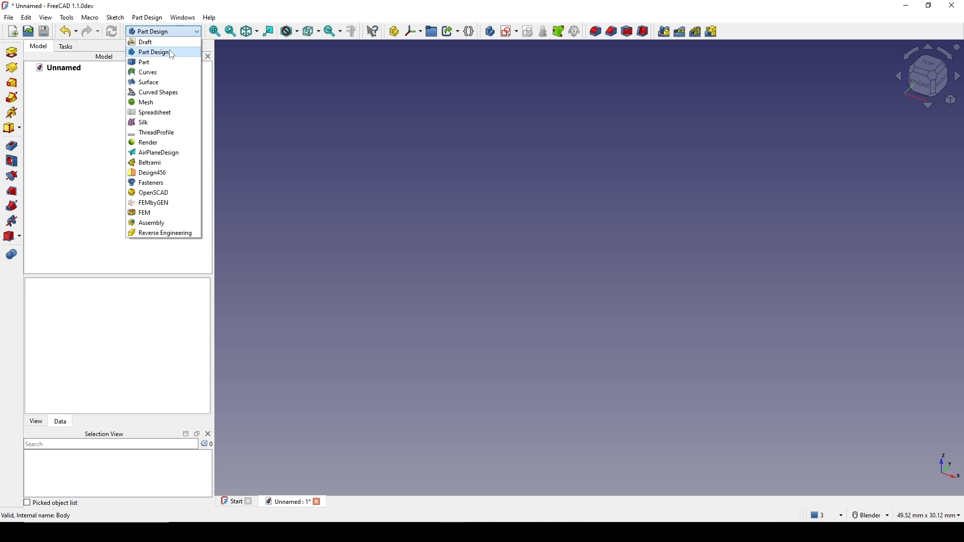
pyautogui.click(172, 53)
pyautogui.click(213, 19)
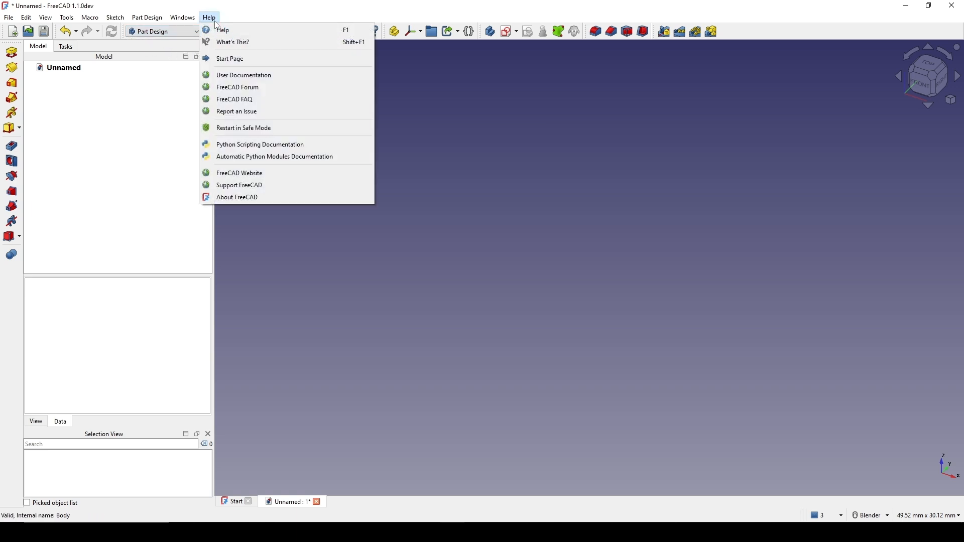
pyautogui.click(236, 199)
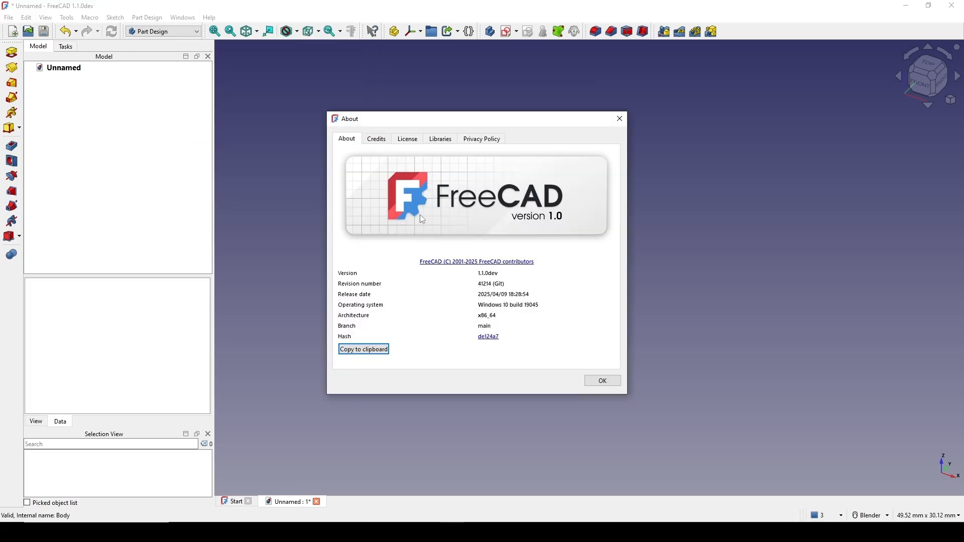
pyautogui.moveTo(450, 126); pyautogui.dragTo(442, 83)
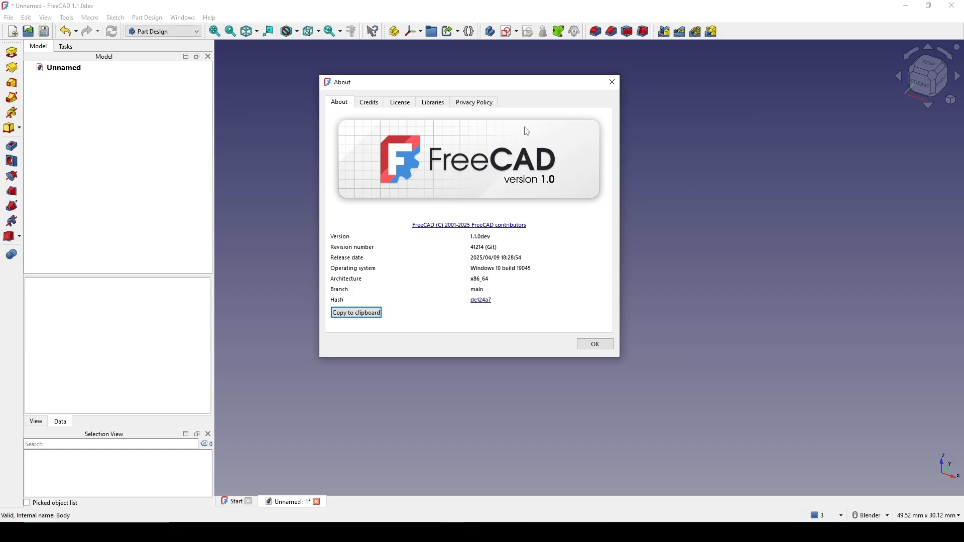
pyautogui.moveTo(495, 90); pyautogui.dragTo(460, 107)
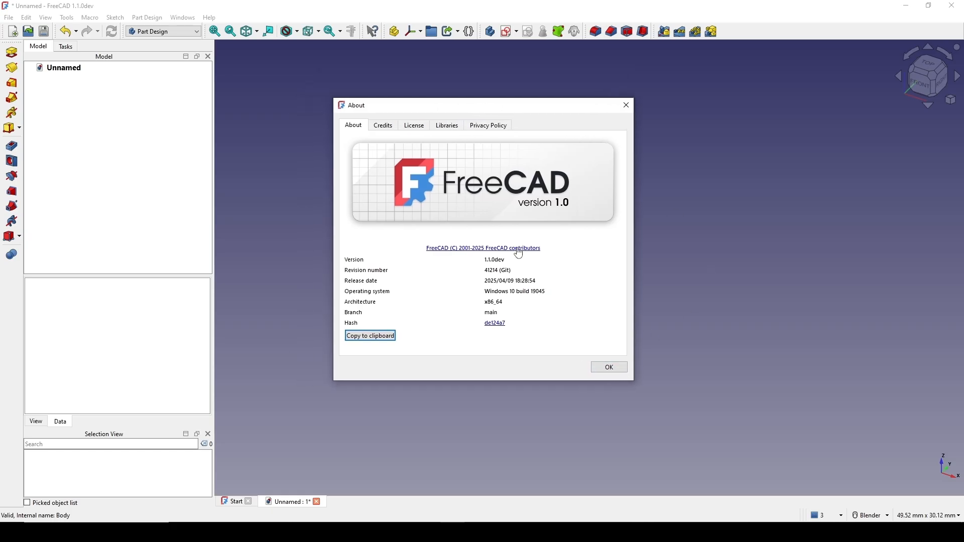
pyautogui.click(609, 367)
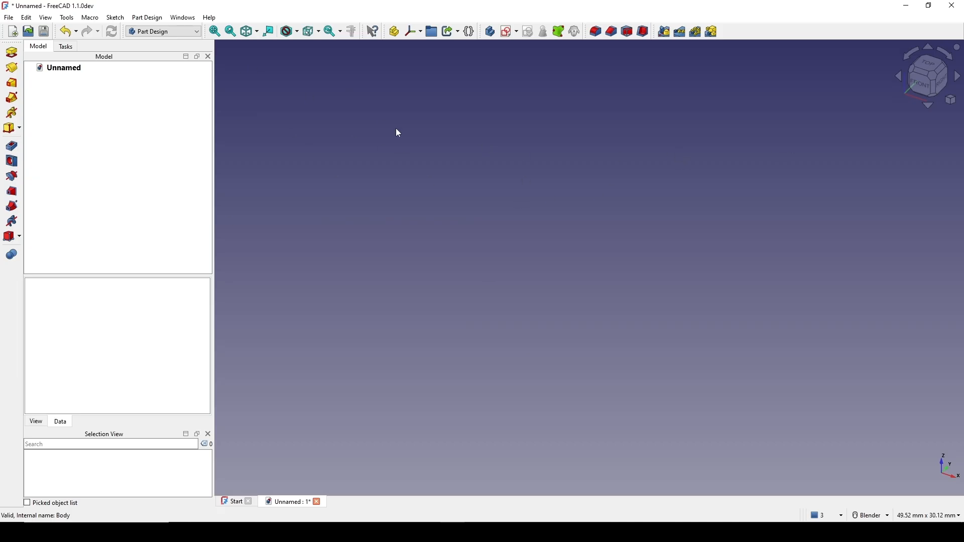
# Create a new body and start a sketch on its XY plane
pyautogui.click(492, 33)
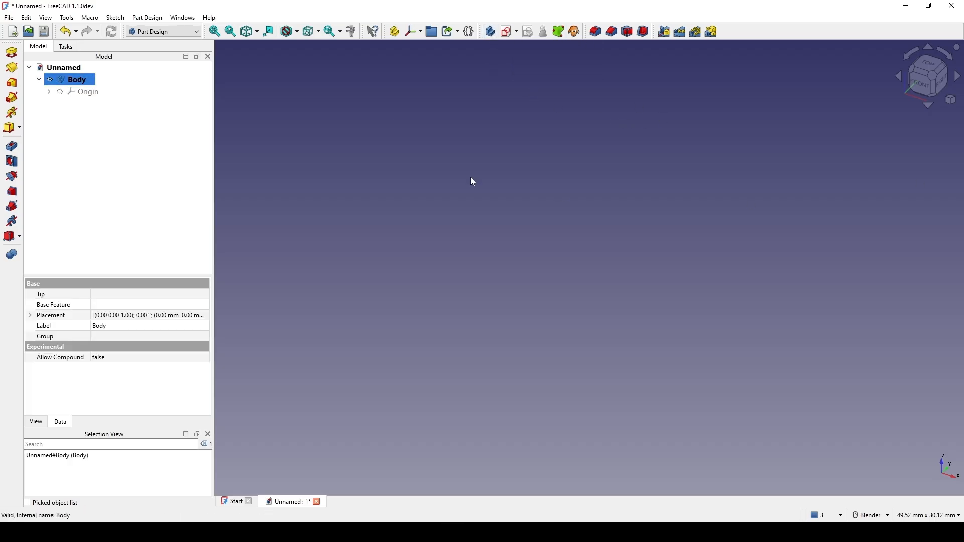
pyautogui.click(509, 32)
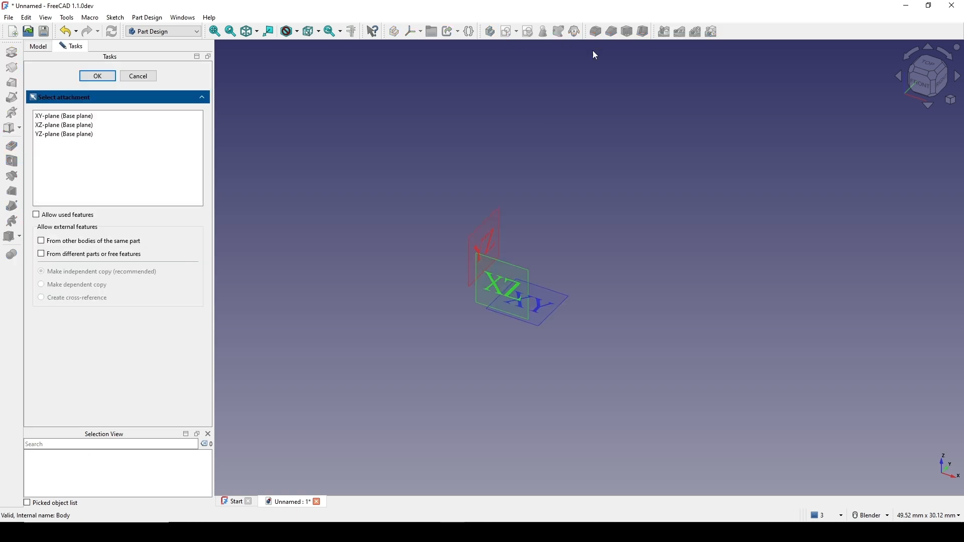
pyautogui.scroll(1, 531, 347)
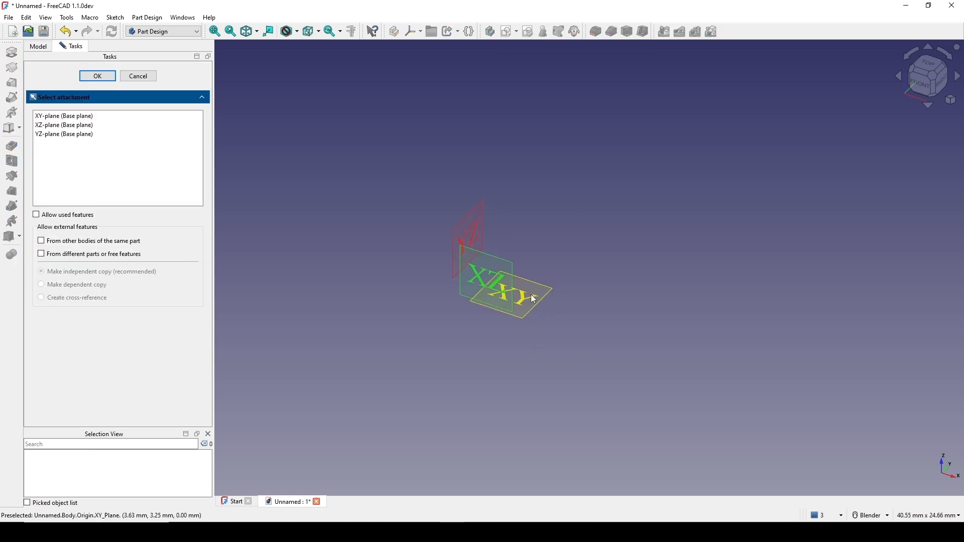
pyautogui.click(533, 301)
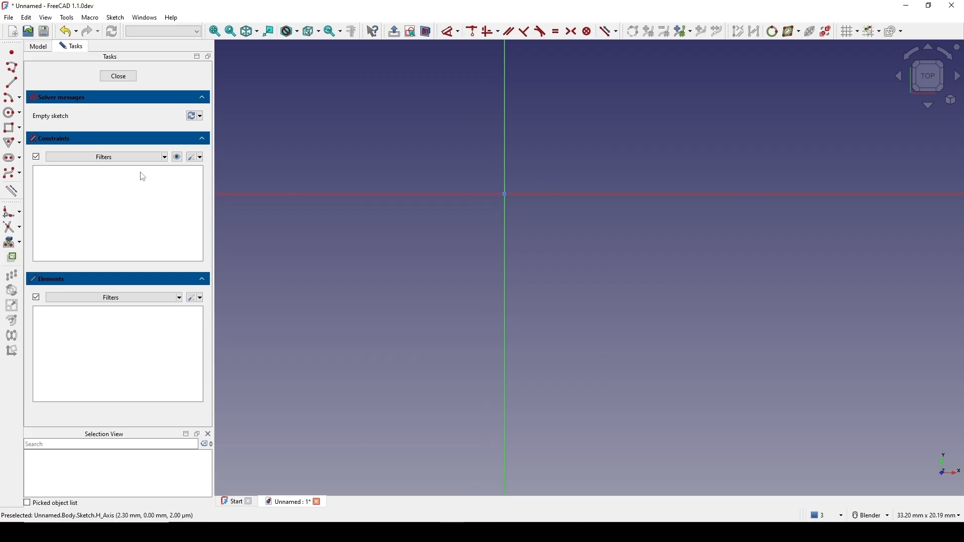
# Draw a centered rectangle about 8.4 mm wide with its center on the sketch origin
pyautogui.click(19, 128)
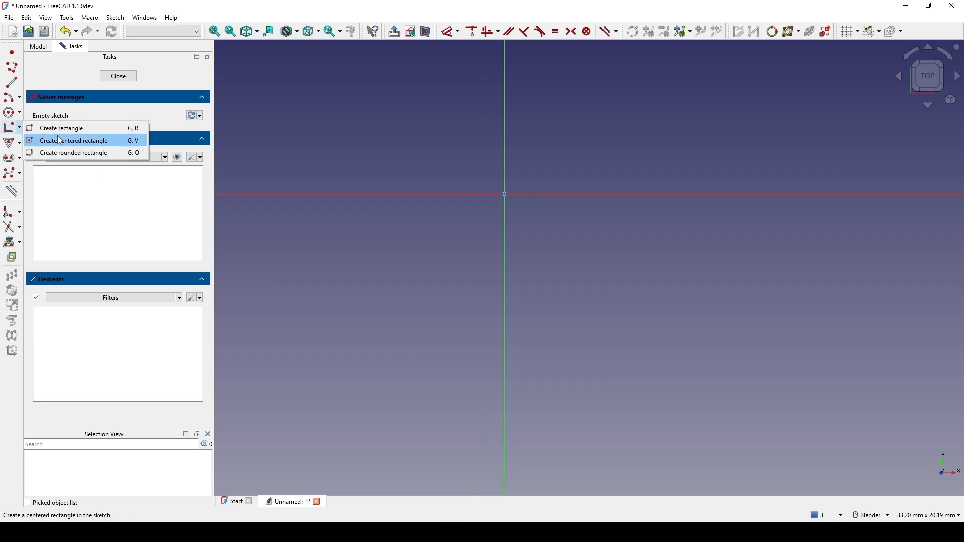
pyautogui.click(83, 143)
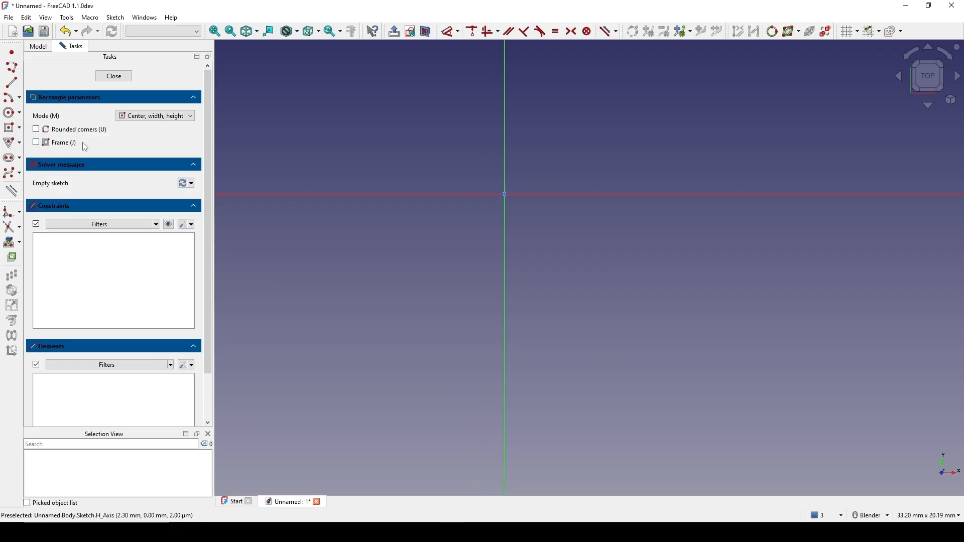
pyautogui.click(505, 194)
pyautogui.click(600, 91)
pyautogui.rightClick(553, 129)
pyautogui.keyDown('shift'); pyautogui.moveTo(546, 177); pyautogui.dragTo(530, 237, button='middle'); pyautogui.keyUp('shift')
# Dimension the rectangle's upper horizontal edge at 50 mm
pyautogui.click(534, 150)
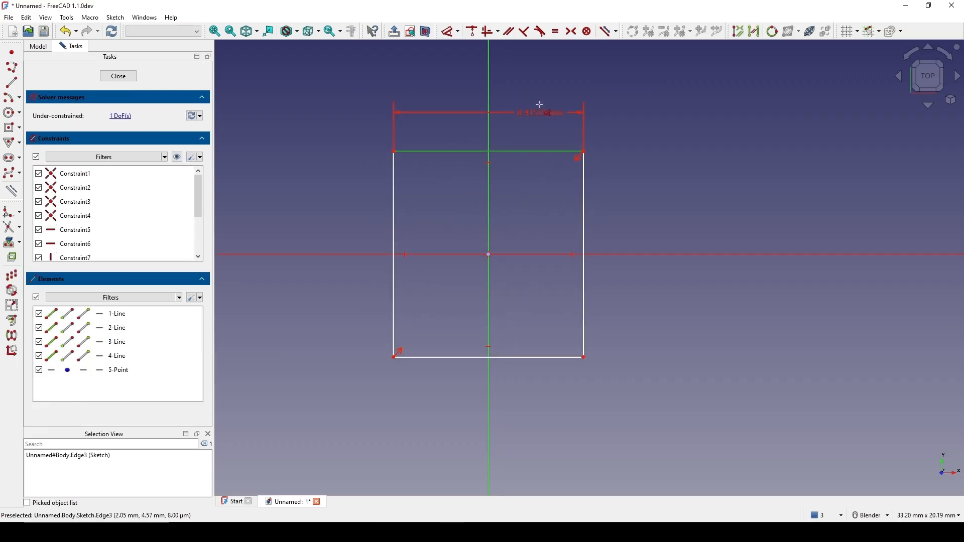
pyautogui.click(539, 96)
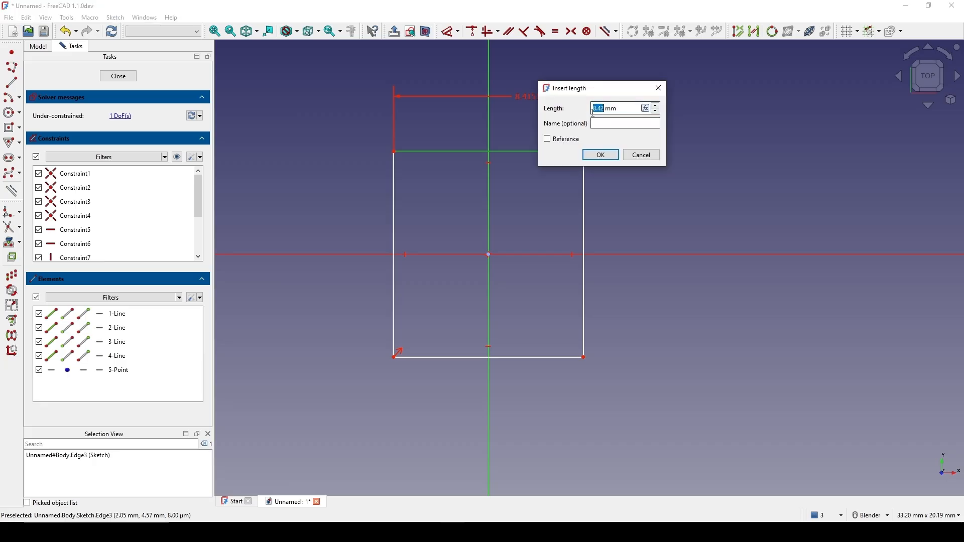
pyautogui.write('50')
pyautogui.click(605, 155)
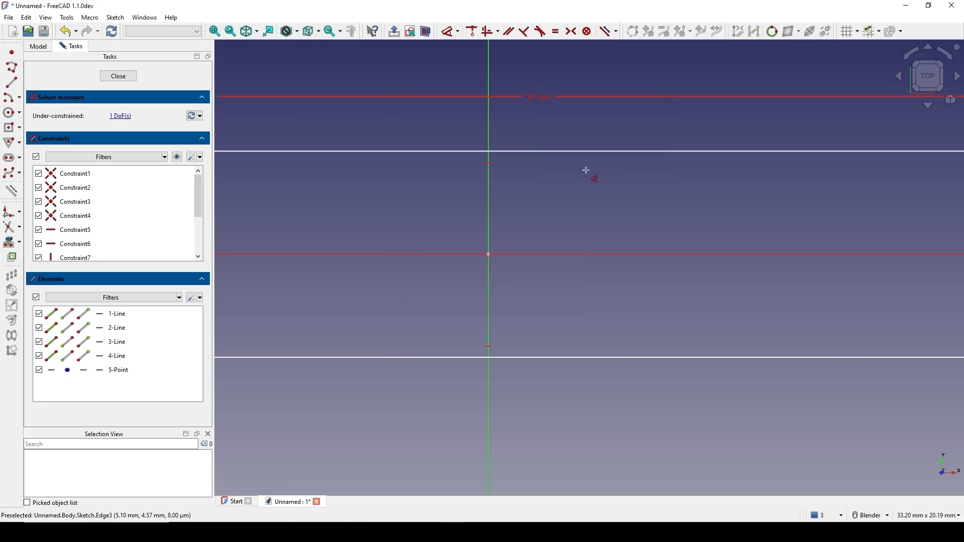
# Dimension the rectangle's right vertical edge at 90 mm and close the sketch
pyautogui.scroll(-5, 586, 170)
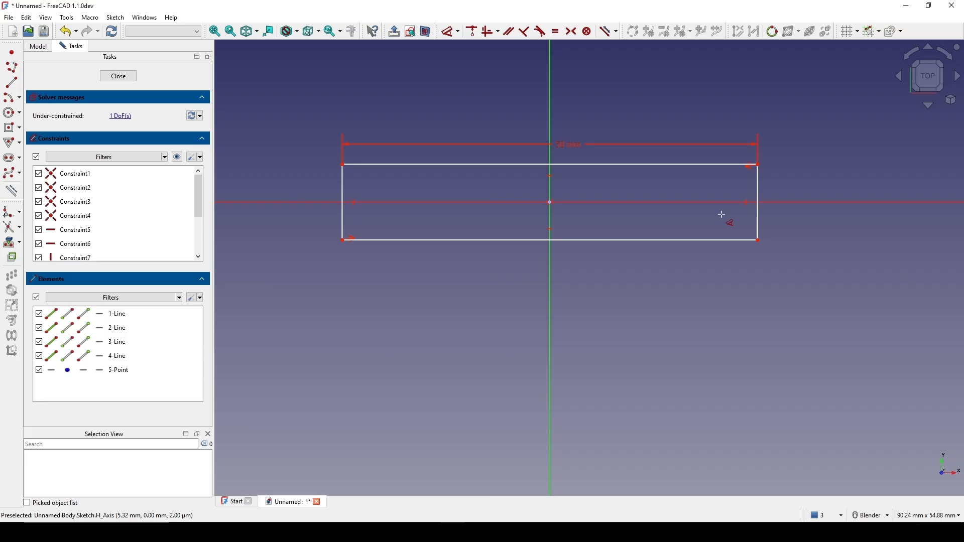
pyautogui.click(758, 216)
pyautogui.click(817, 223)
pyautogui.write('9')
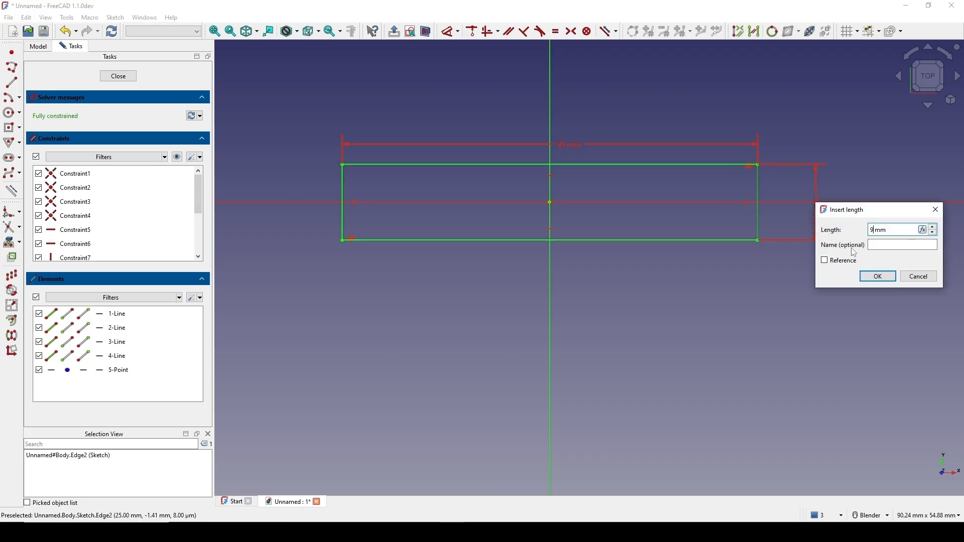
pyautogui.write('0')
pyautogui.press('Return')
pyautogui.scroll(-5, 678, 269)
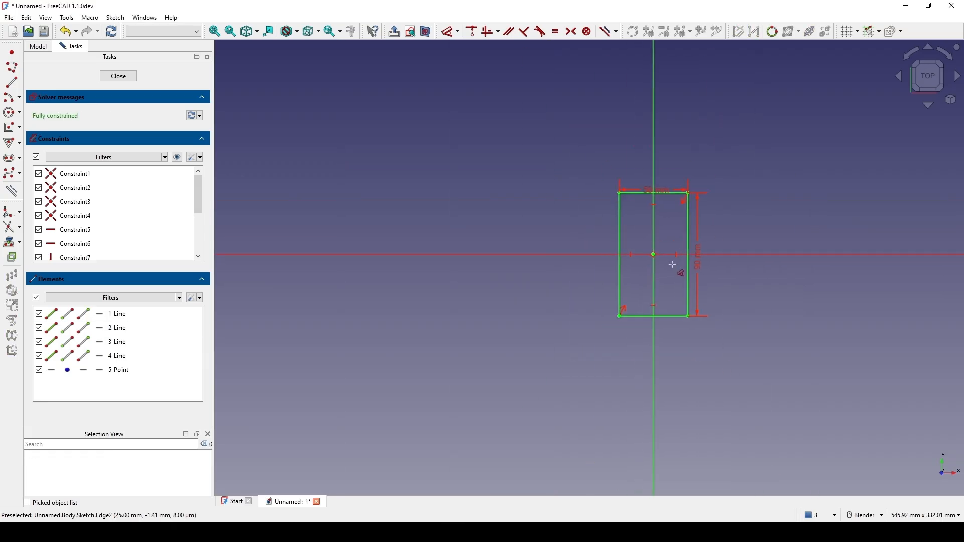
pyautogui.scroll(2, 682, 215)
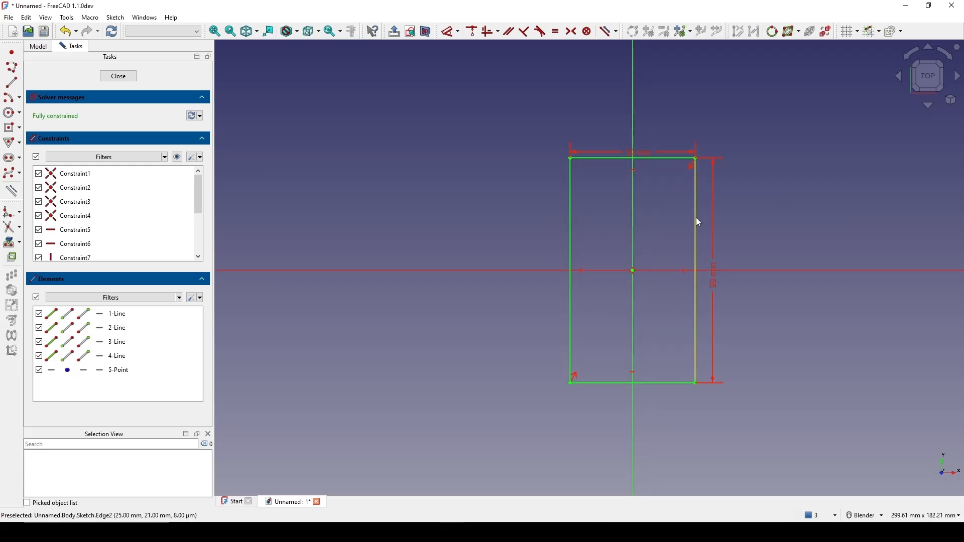
pyautogui.scroll(1, 696, 218)
pyautogui.keyDown('shift'); pyautogui.moveTo(697, 218); pyautogui.dragTo(626, 216, button='middle'); pyautogui.keyUp('shift')
pyautogui.click(119, 76)
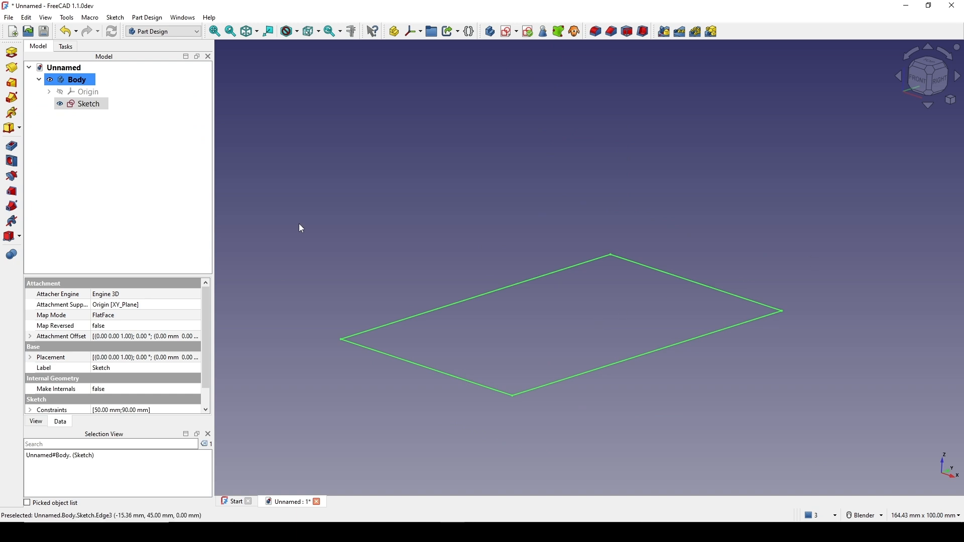
# Pad the rectangle sketch to a length of 17 mm
pyautogui.click(12, 54)
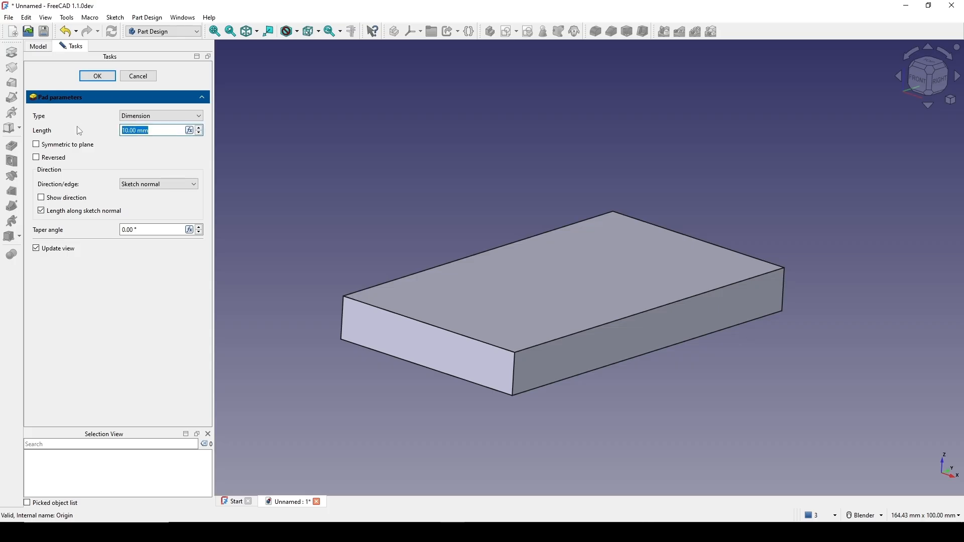
pyautogui.write('17')
pyautogui.click(98, 77)
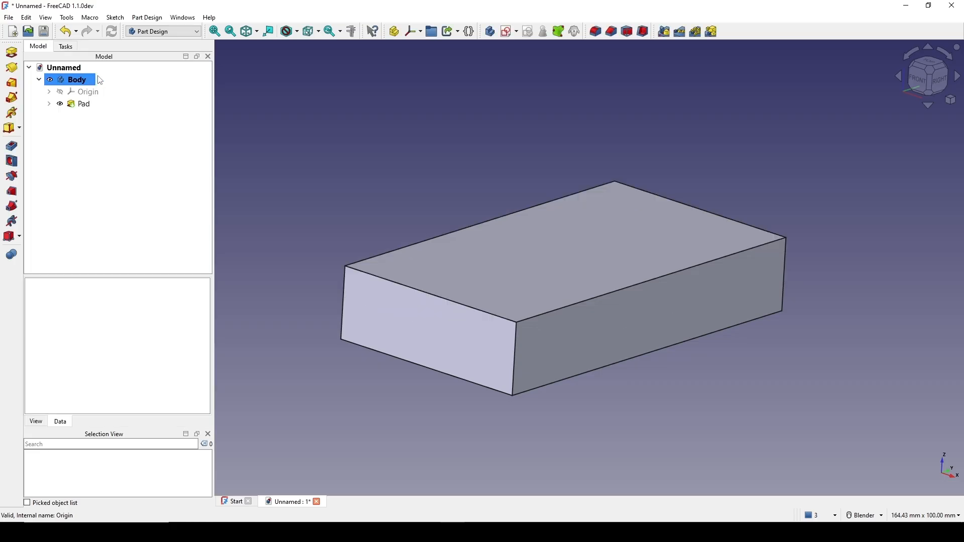
# Start a new sketch on the YZ plane through the block and turn on the section view
pyautogui.scroll(-3, 692, 270)
pyautogui.scroll(2, 689, 265)
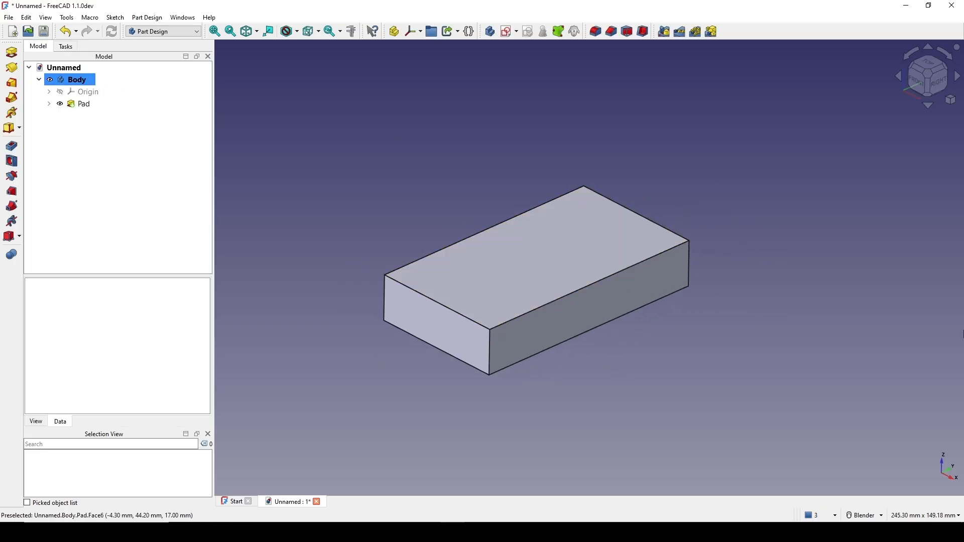
pyautogui.click(510, 32)
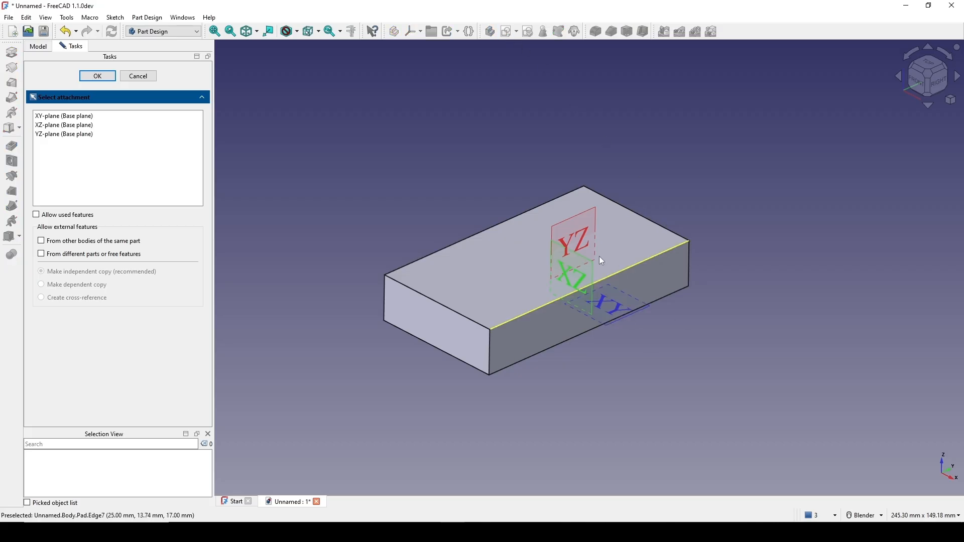
pyautogui.click(581, 237)
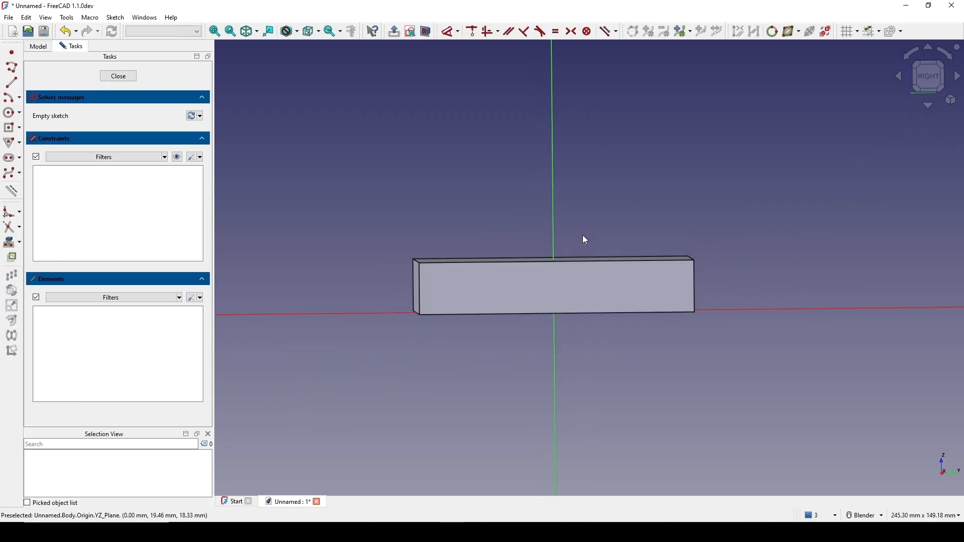
pyautogui.click(426, 33)
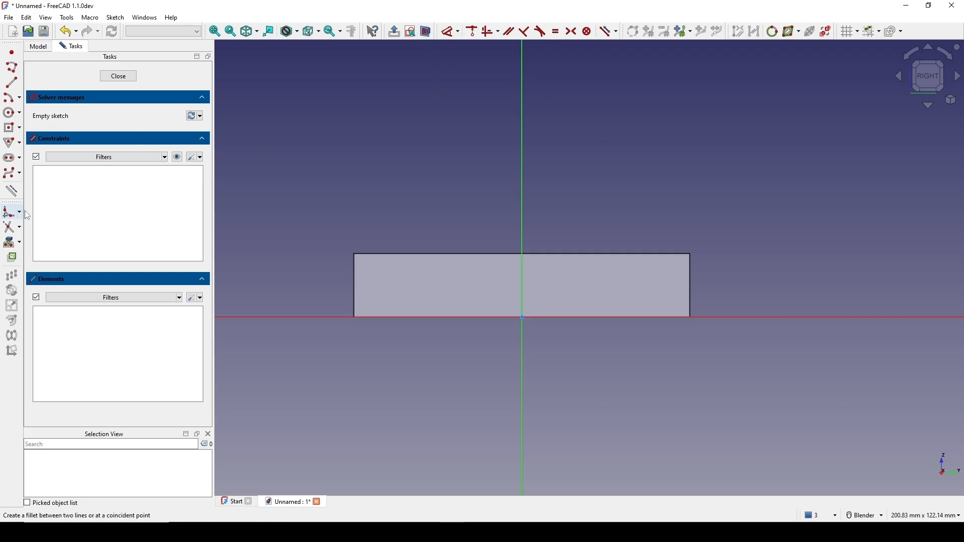
# Project the block's left vertical edge into the sketch as external geometry
pyautogui.click(11, 246)
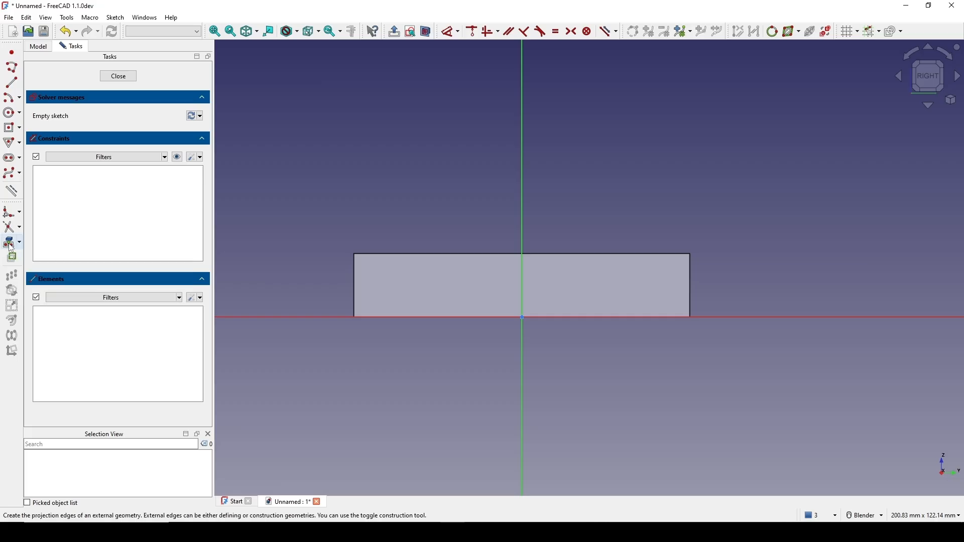
pyautogui.click(352, 286)
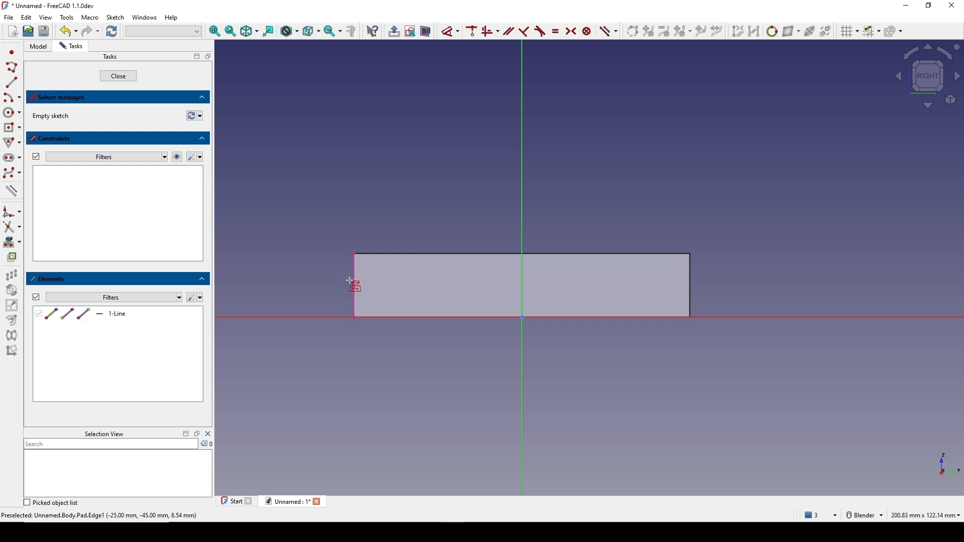
pyautogui.scroll(1, 402, 201)
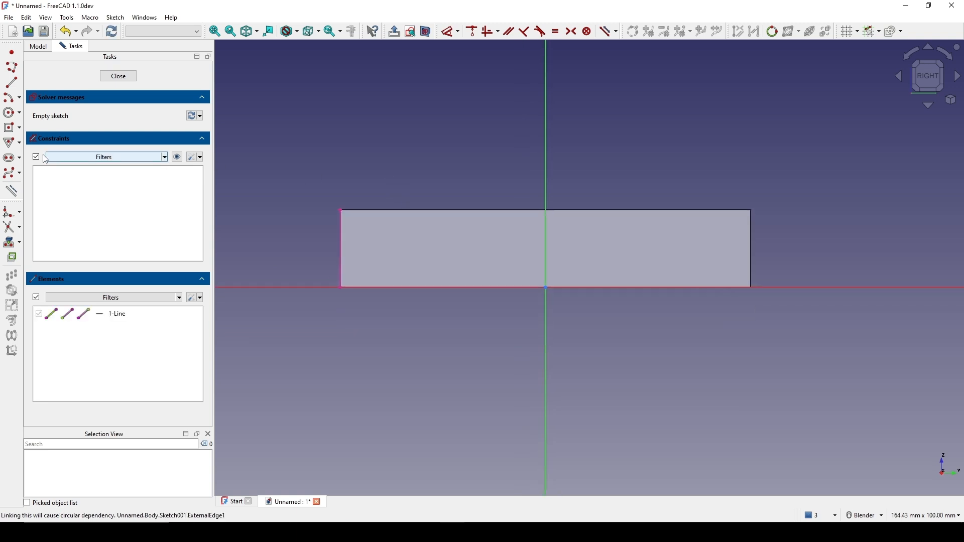
# Draw a shallow three-point arc about 121 mm wide bulging above the block and extending past both of its ends
pyautogui.click(20, 101)
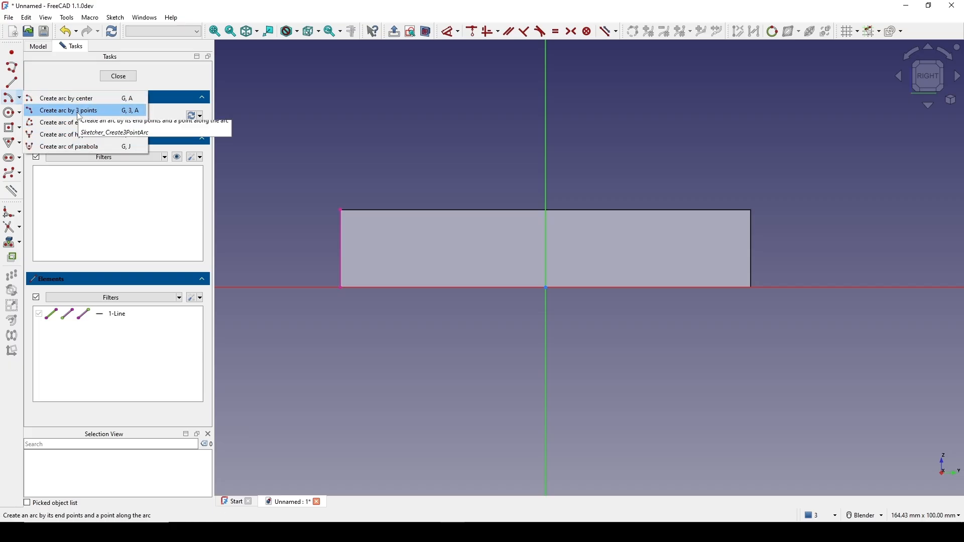
pyautogui.click(63, 111)
pyautogui.click(271, 234)
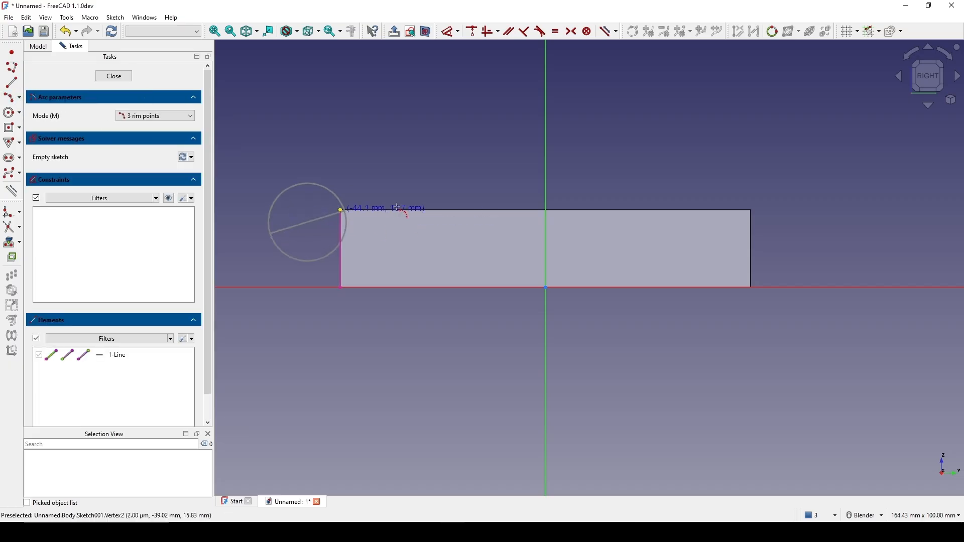
pyautogui.click(824, 220)
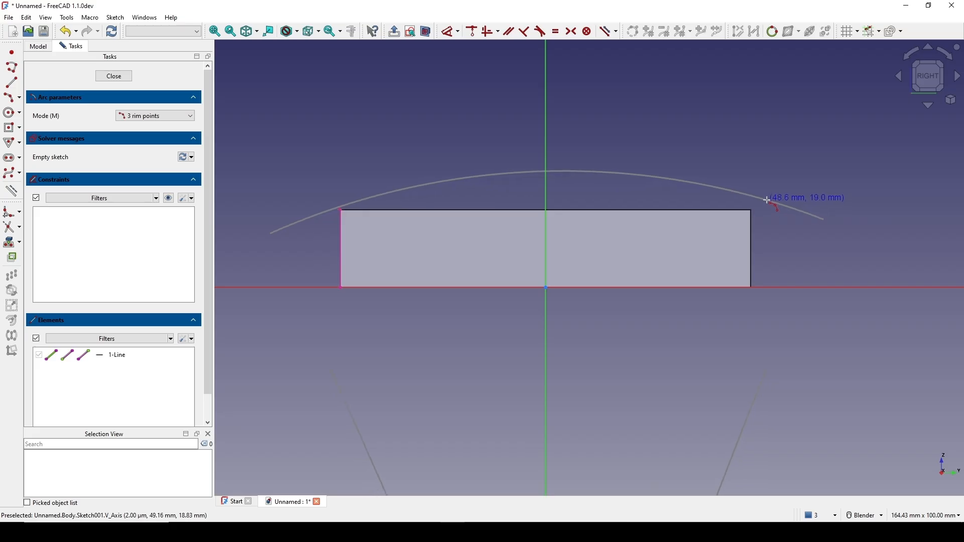
pyautogui.click(738, 197)
pyautogui.scroll(-1, 714, 161)
pyautogui.keyDown('shift'); pyautogui.moveTo(699, 152); pyautogui.dragTo(679, 164, button='middle'); pyautogui.keyUp('shift')
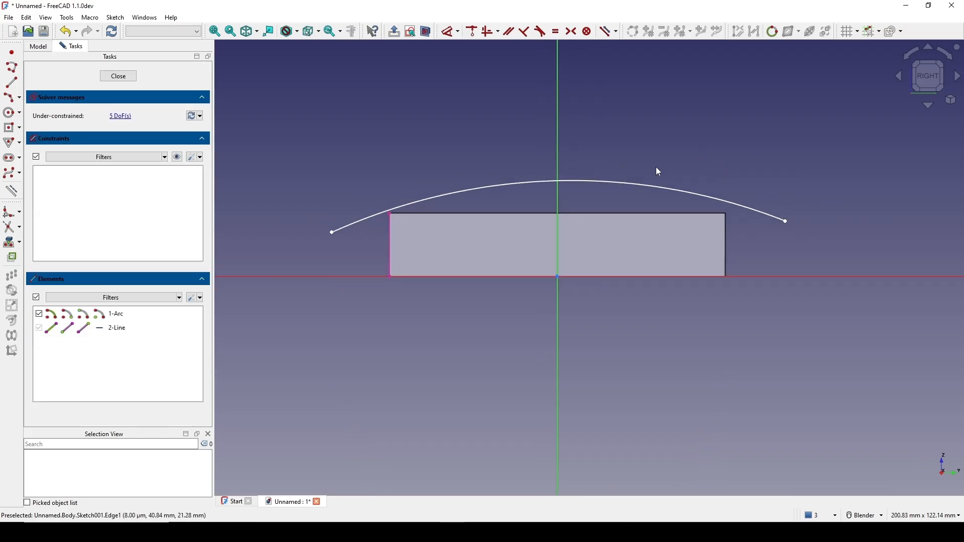
# Dimension the arc's left endpoint at a height of 13 mm above the horizontal axis
pyautogui.click(333, 235)
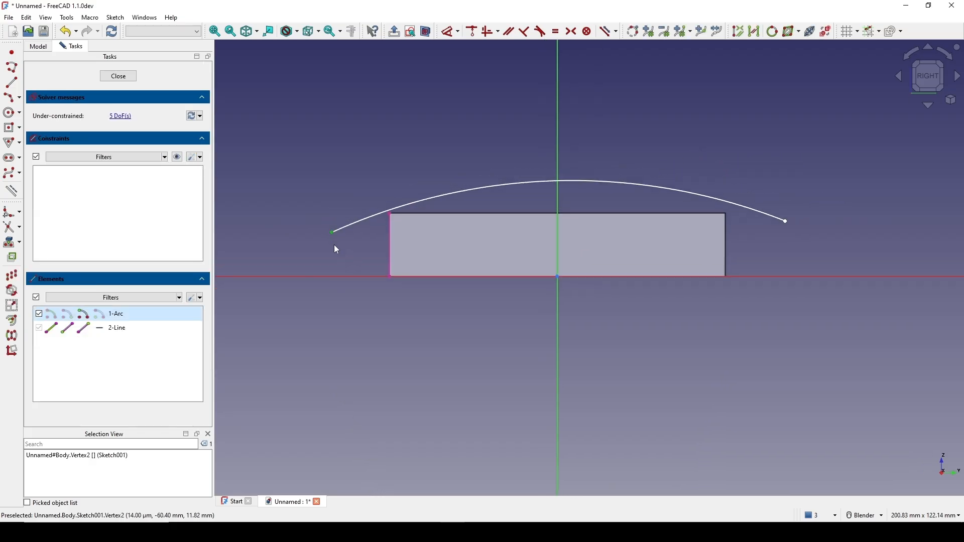
pyautogui.press('i')
pyautogui.doubleClick(298, 257)
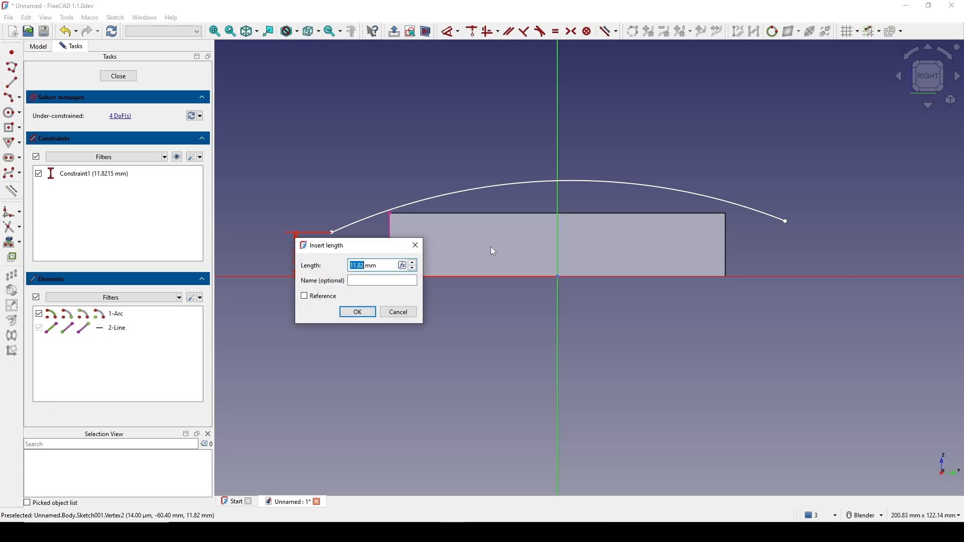
pyautogui.write('13')
pyautogui.click(358, 312)
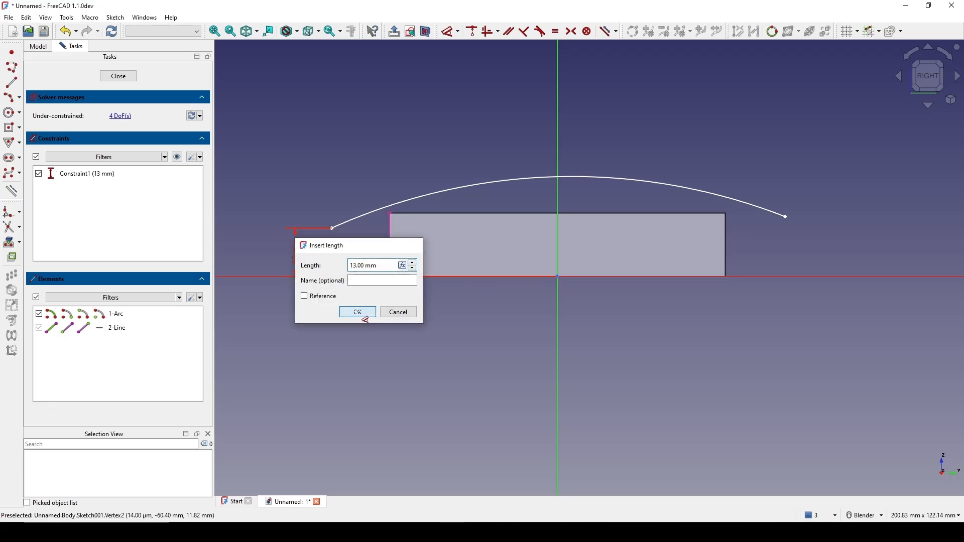
# Dimension the horizontal distance between the arc's two endpoints at 108 mm
pyautogui.click(333, 229)
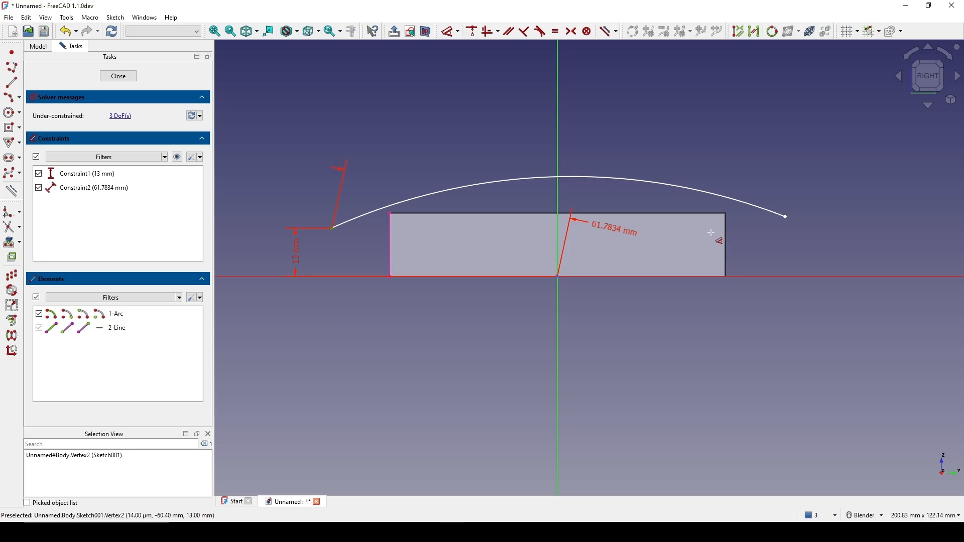
pyautogui.click(786, 217)
pyautogui.click(677, 130)
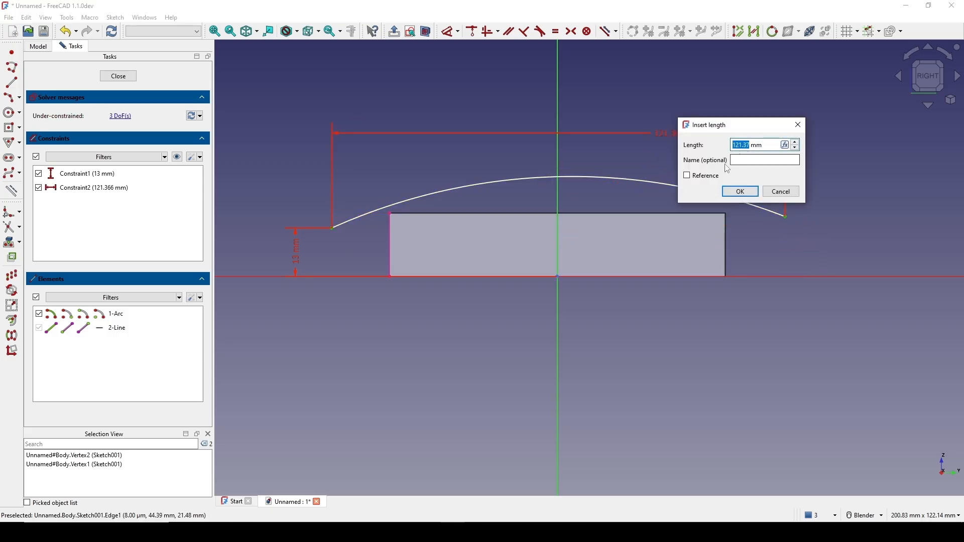
pyautogui.write('10')
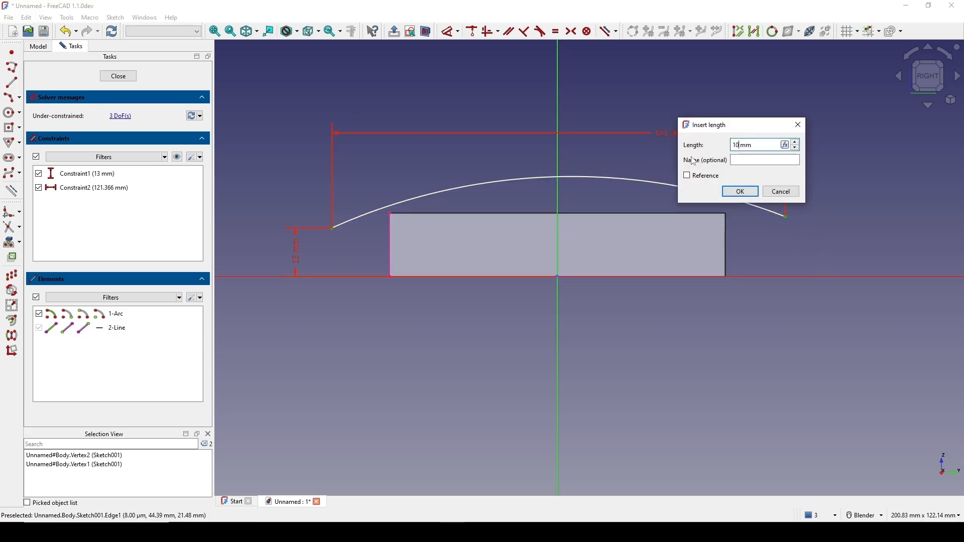
pyautogui.write('8')
pyautogui.press('Return')
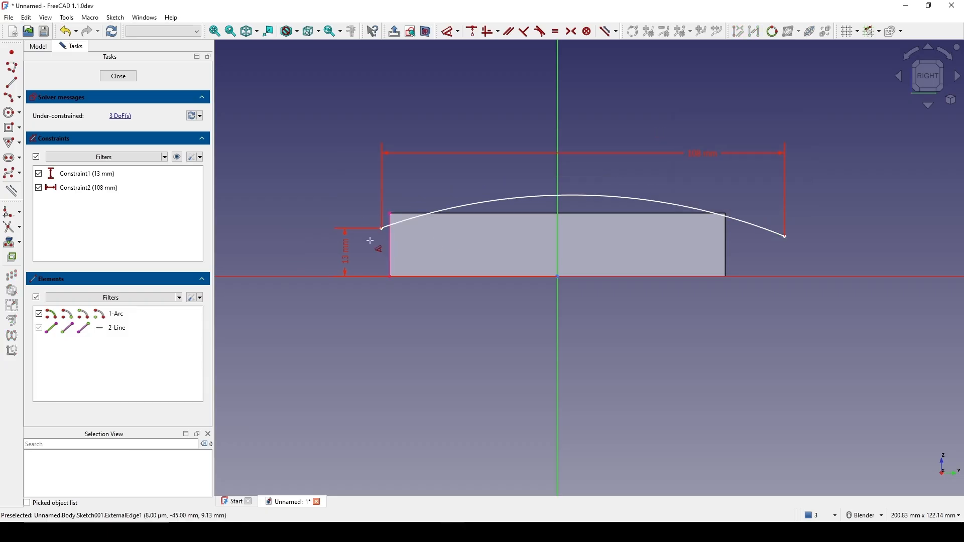
# Dimension the distance from the arc's left endpoint to the projected block edge at 9 mm
pyautogui.scroll(2, 371, 241)
pyautogui.click(389, 222)
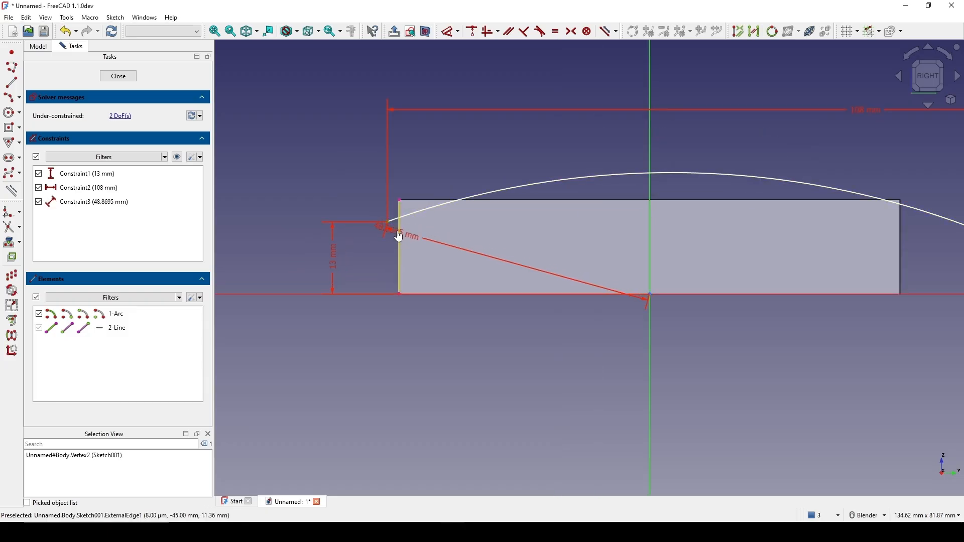
pyautogui.click(399, 236)
pyautogui.click(351, 183)
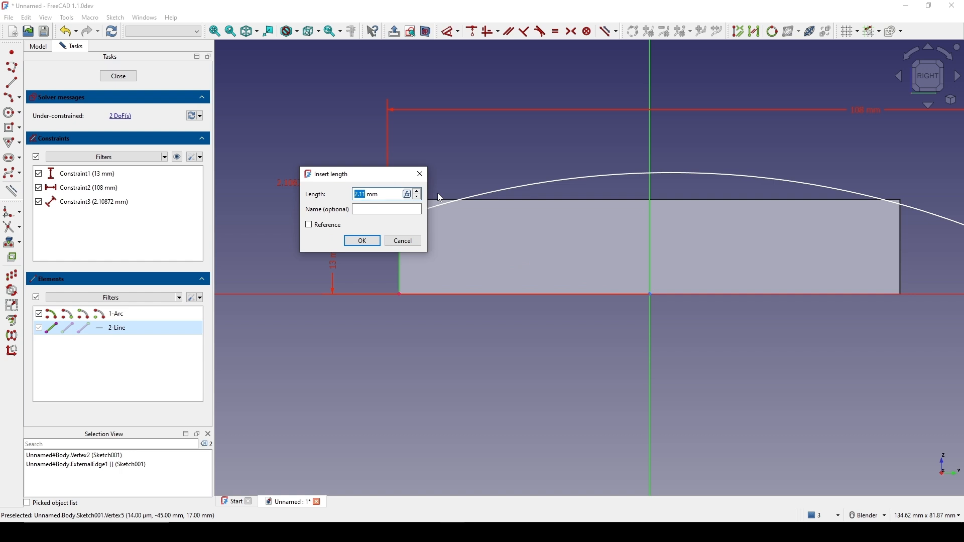
pyautogui.write('9')
pyautogui.press('Return')
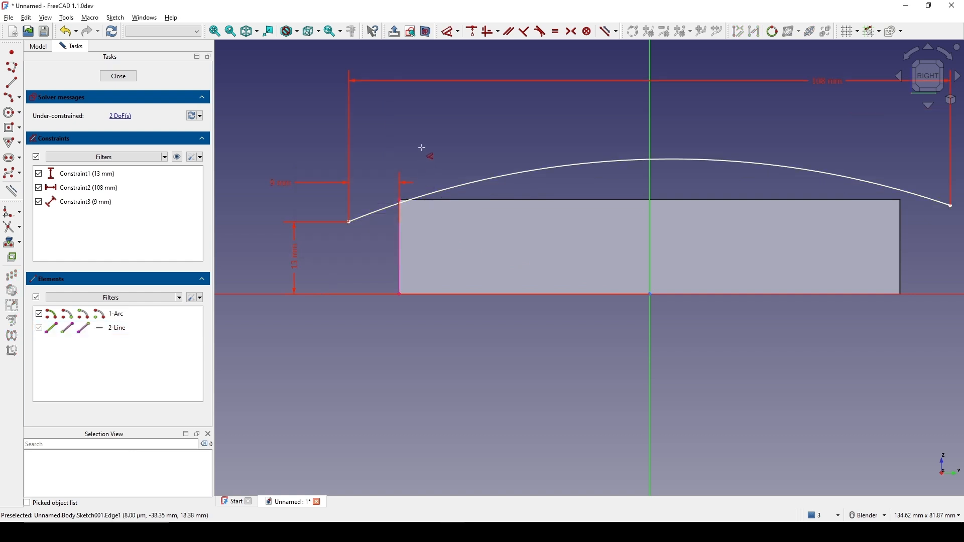
# Set the arc's radius to 400 mm
pyautogui.click(551, 171)
pyautogui.click(518, 144)
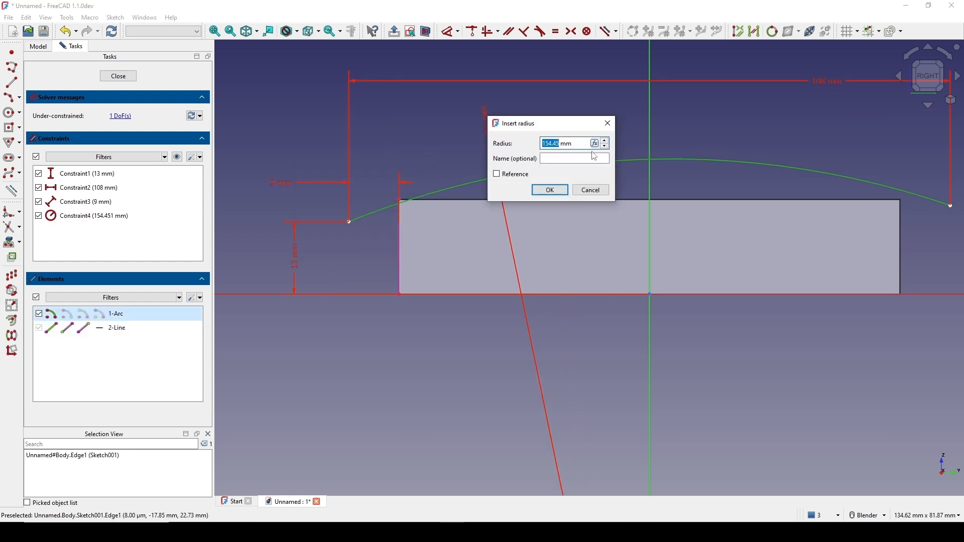
pyautogui.write('400')
pyautogui.press('Return')
pyautogui.scroll(-2, 534, 171)
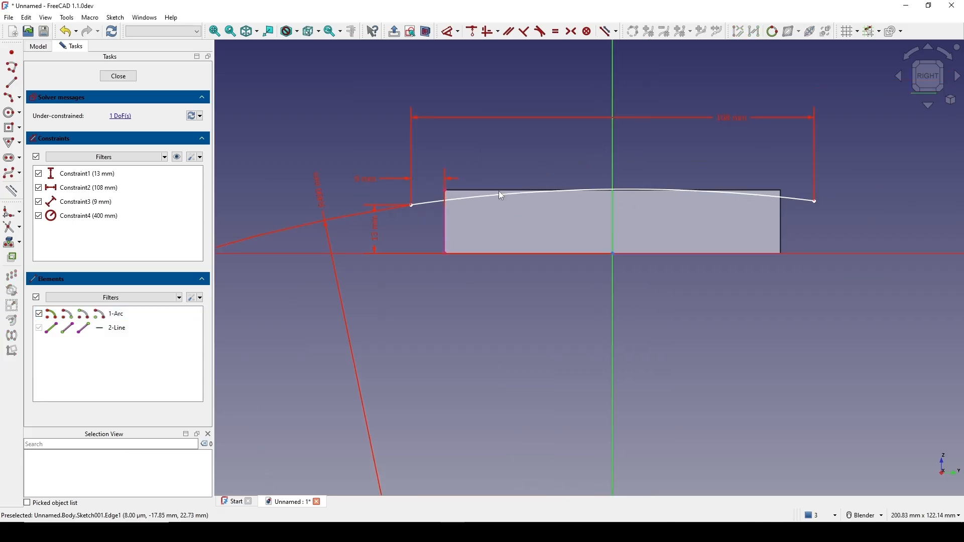
# Constrain the arc's two endpoints to be horizontally aligned and close the sketch
pyautogui.click(411, 206)
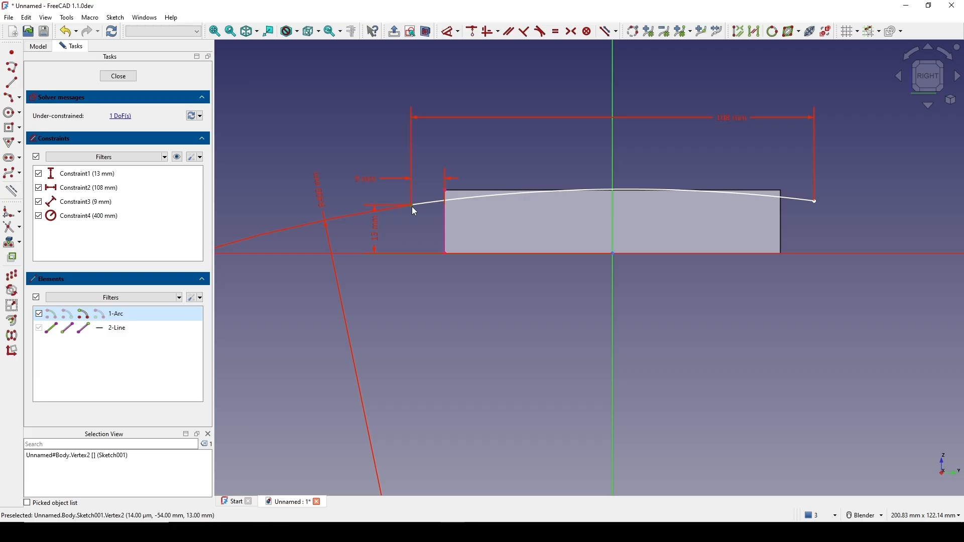
pyautogui.click(816, 202)
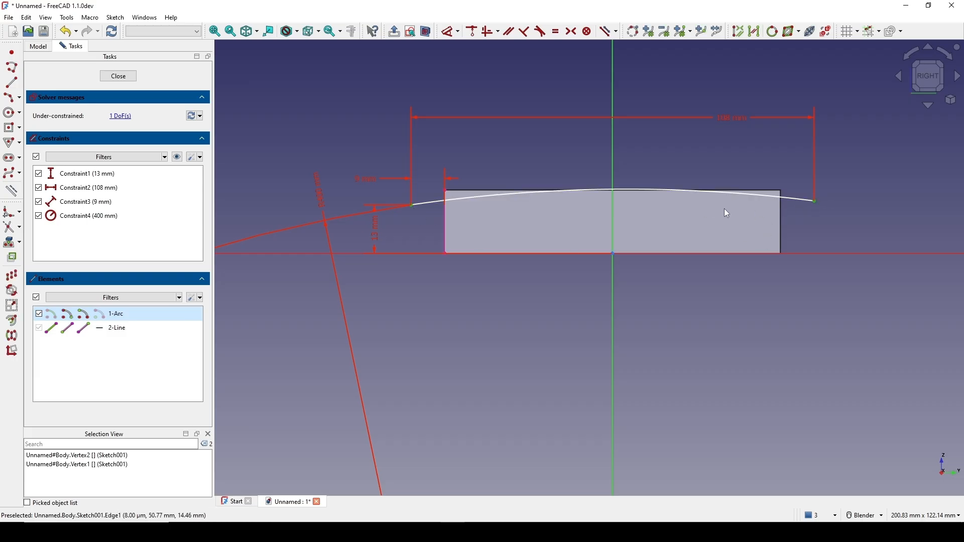
pyautogui.press('h')
pyautogui.scroll(-3, 697, 207)
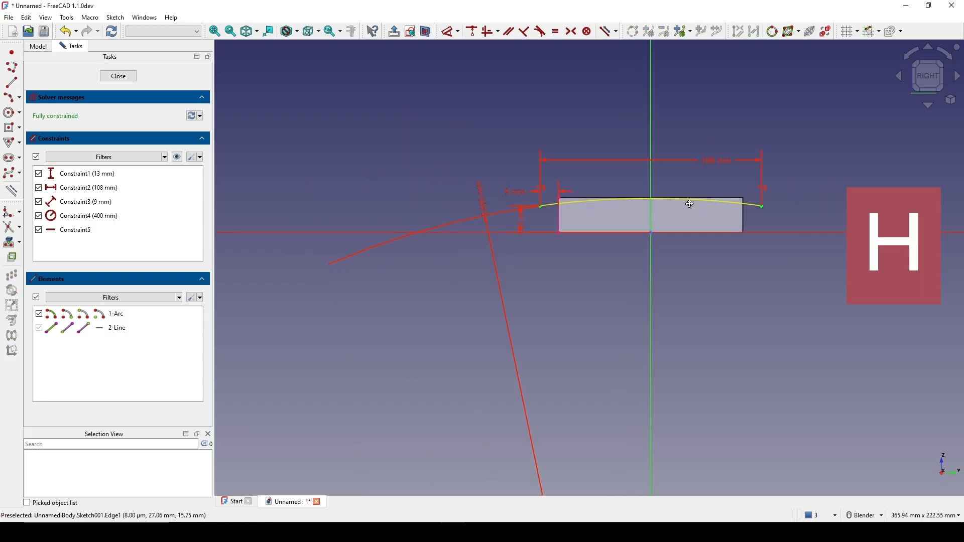
pyautogui.keyDown('shift'); pyautogui.moveTo(690, 204); pyautogui.dragTo(571, 210, button='middle'); pyautogui.keyUp('shift')
pyautogui.scroll(2, 489, 197)
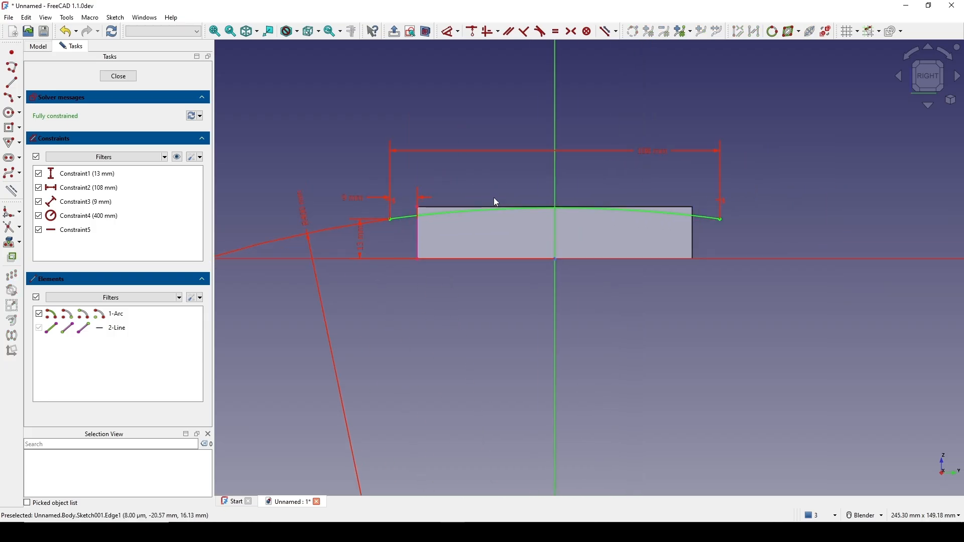
pyautogui.click(118, 76)
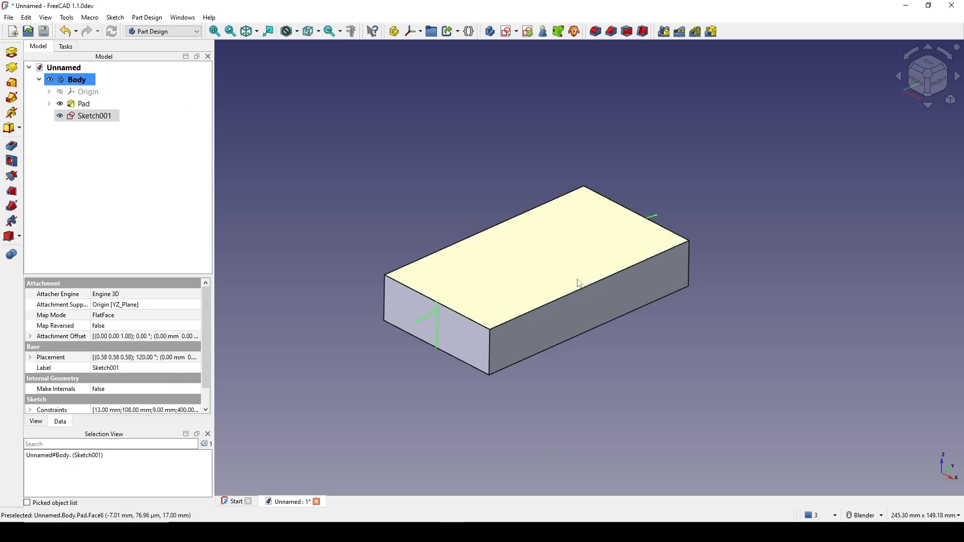
# Hide the pad and examine the arc sketch together with its projected vertical edge
pyautogui.keyDown('shift'); pyautogui.moveTo(521, 263); pyautogui.dragTo(520, 255, button='middle'); pyautogui.keyUp('shift')
pyautogui.moveTo(511, 273); pyautogui.dragTo(493, 265, button='middle')
pyautogui.scroll(1, 504, 275)
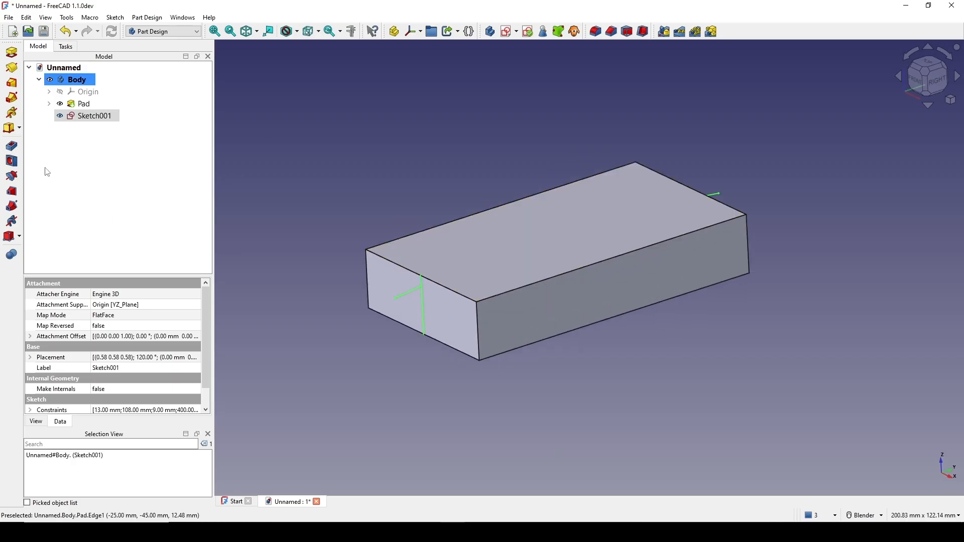
pyautogui.click(463, 243)
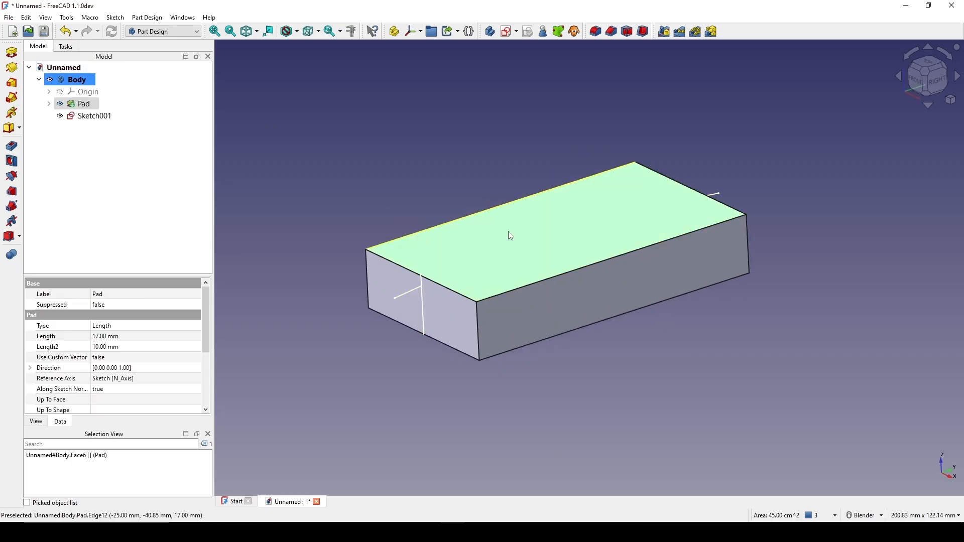
pyautogui.press('space')
pyautogui.moveTo(521, 271)
pyautogui.mouseDown(button='middle')
pyautogui.moveTo(457, 319)
pyautogui.moveTo(526, 372)
pyautogui.mouseUp(button='middle')
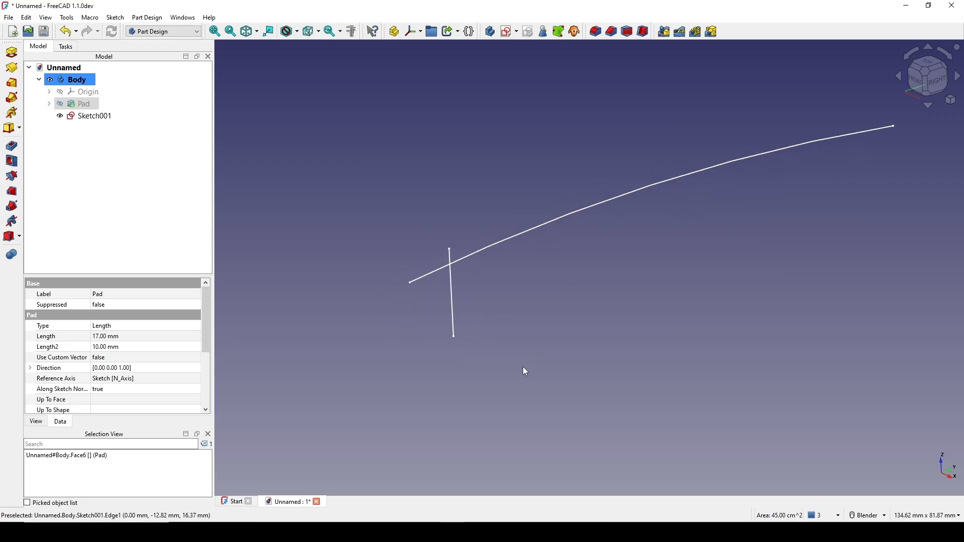
pyautogui.click(451, 271)
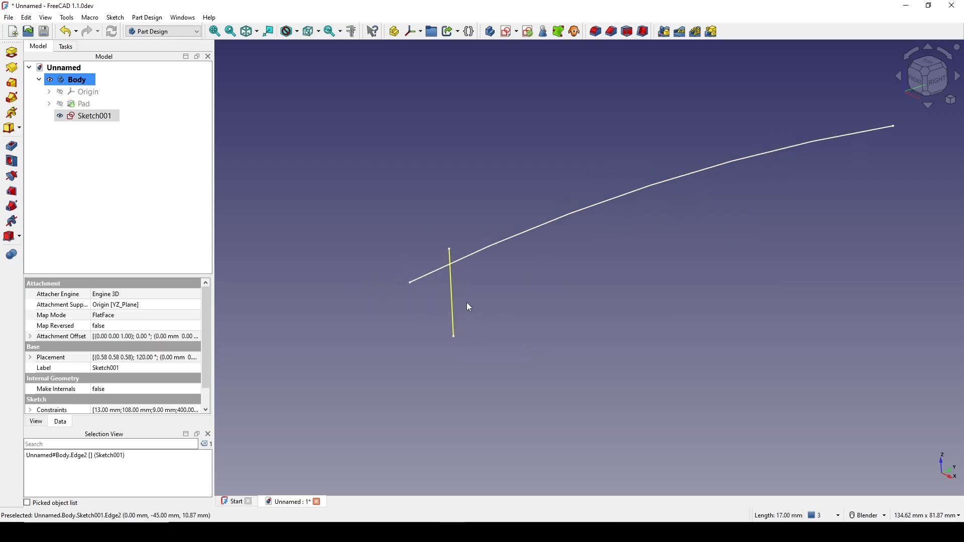
pyautogui.scroll(-3, 472, 279)
pyautogui.moveTo(479, 280)
pyautogui.mouseDown(button='middle')
pyautogui.moveTo(511, 276)
pyautogui.moveTo(520, 374)
pyautogui.mouseUp(button='middle')
pyautogui.moveTo(354, 348); pyautogui.dragTo(347, 319, button='middle')
pyautogui.scroll(2, 420, 320)
pyautogui.keyDown('shift'); pyautogui.moveTo(565, 321); pyautogui.dragTo(583, 311, button='middle'); pyautogui.keyUp('shift')
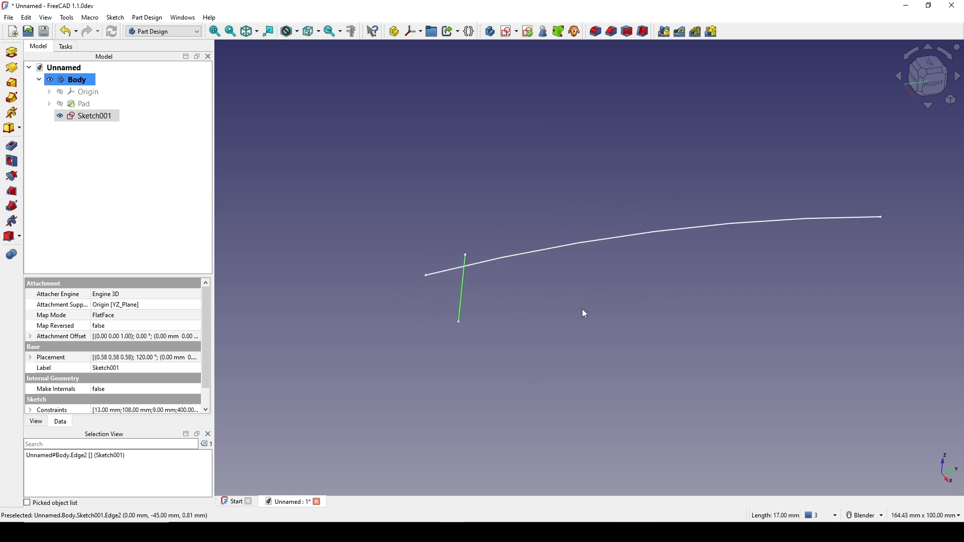
# Reopen the arc sketch, turn the projected vertical edge into construction geometry, and close the sketch
pyautogui.doubleClick(93, 116)
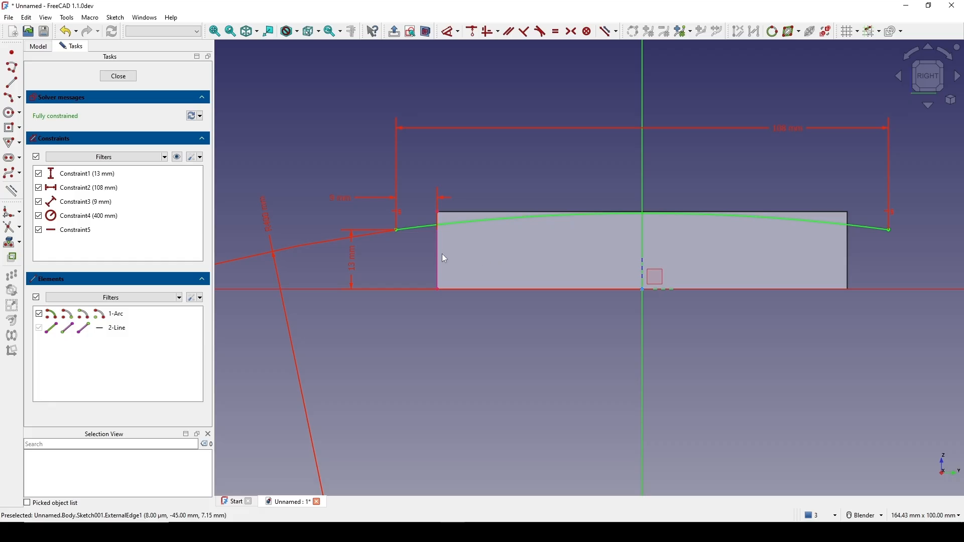
pyautogui.click(437, 255)
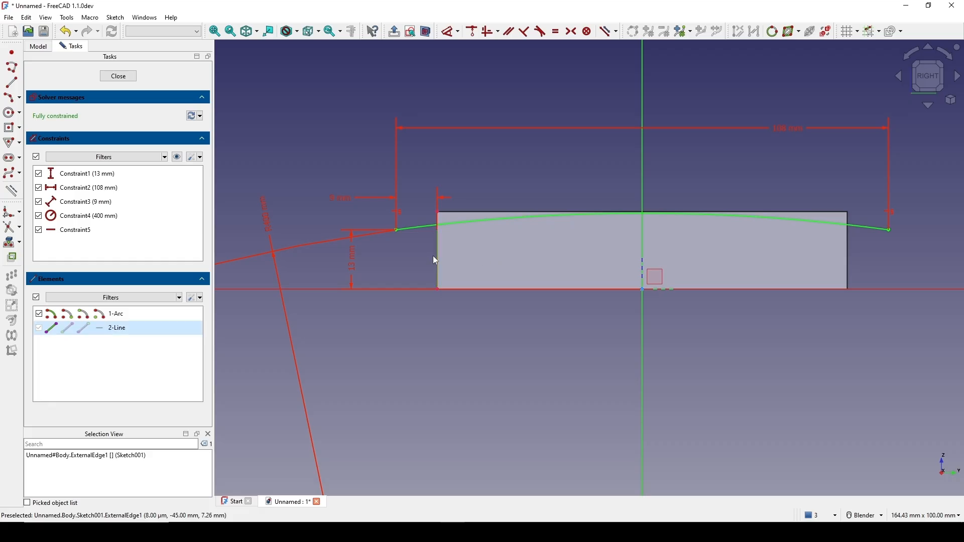
pyautogui.click(483, 237)
pyautogui.scroll(-3, 472, 191)
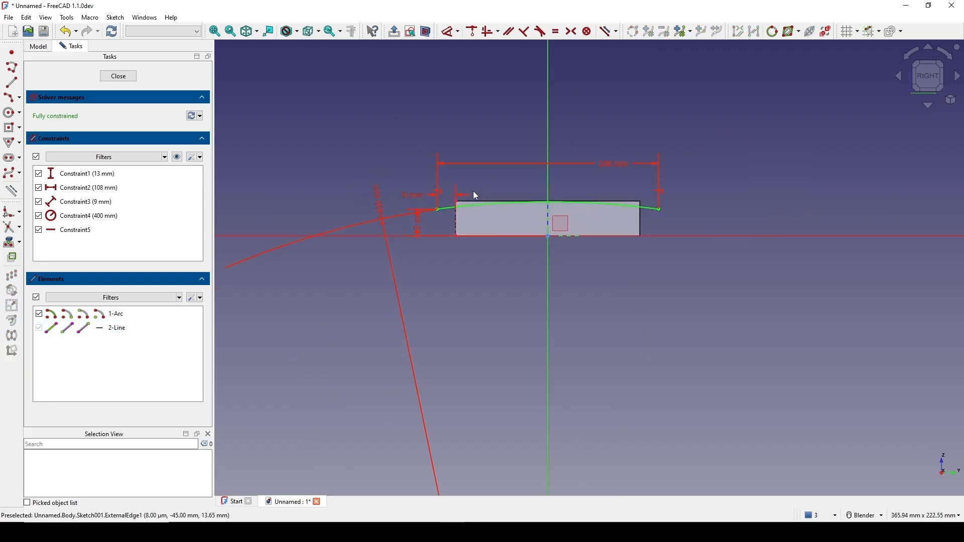
pyautogui.click(118, 78)
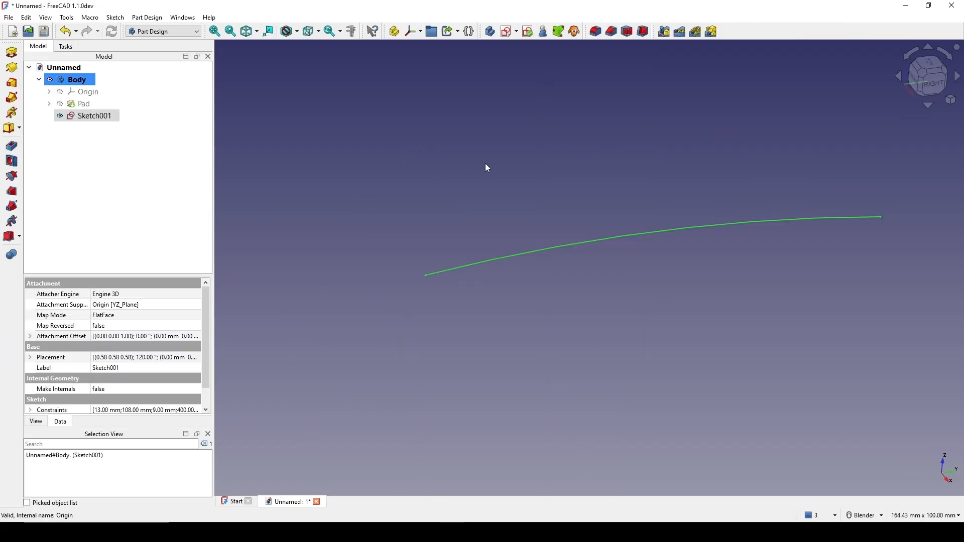
pyautogui.click(557, 178)
# Make the pad visible again and clear the selection
pyautogui.scroll(-4, 581, 182)
pyautogui.keyDown('shift'); pyautogui.moveTo(568, 196); pyautogui.dragTo(570, 219, button='middle'); pyautogui.keyUp('shift')
pyautogui.scroll(2, 582, 225)
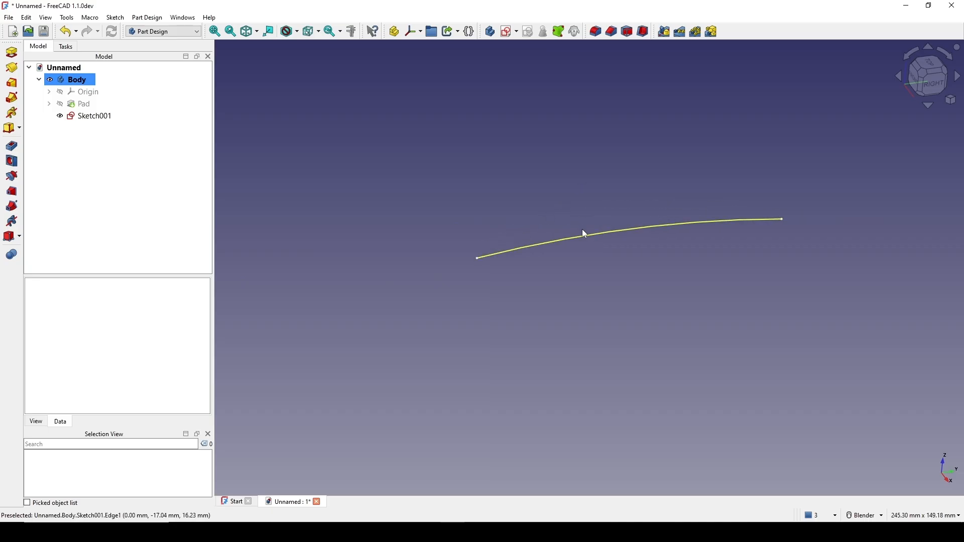
pyautogui.click(83, 105)
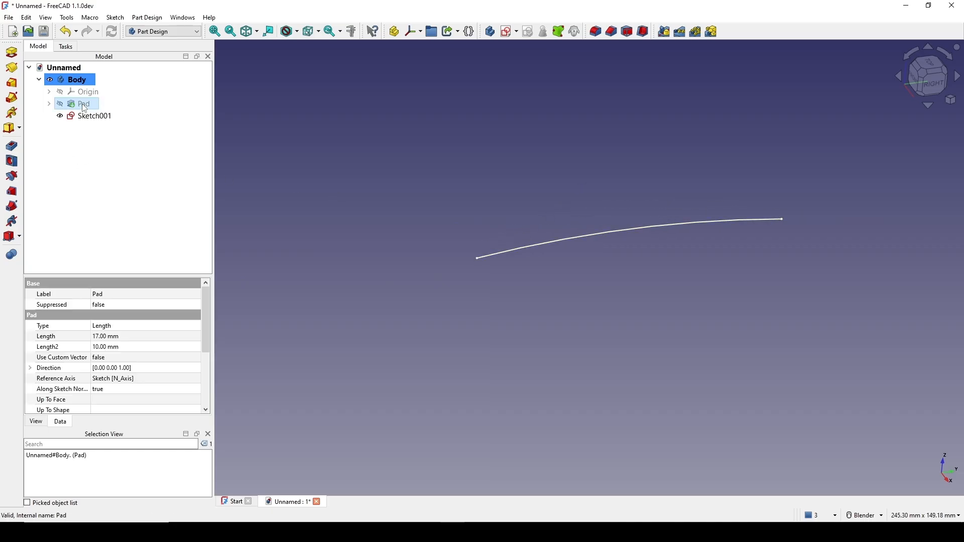
pyautogui.press('space')
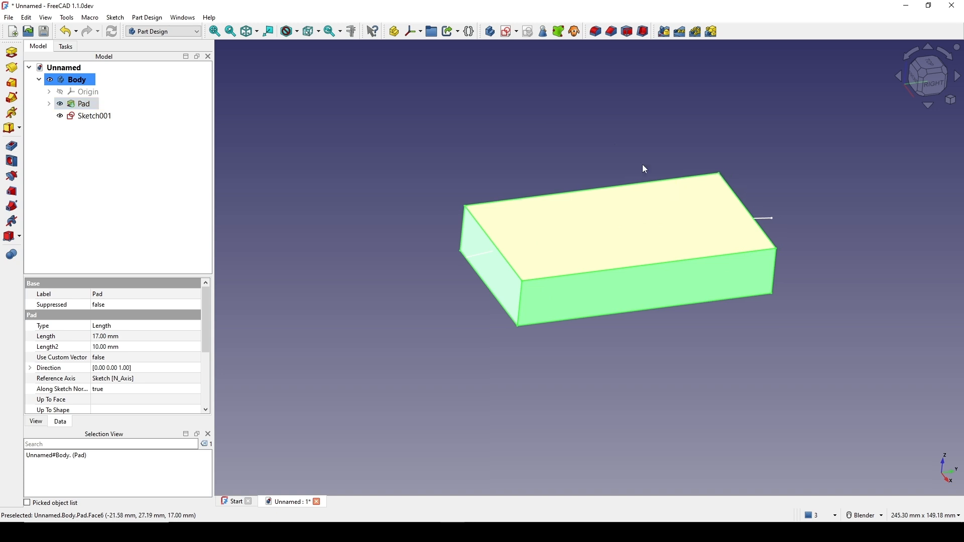
pyautogui.click(643, 164)
pyautogui.moveTo(661, 176); pyautogui.dragTo(560, 173, button='middle')
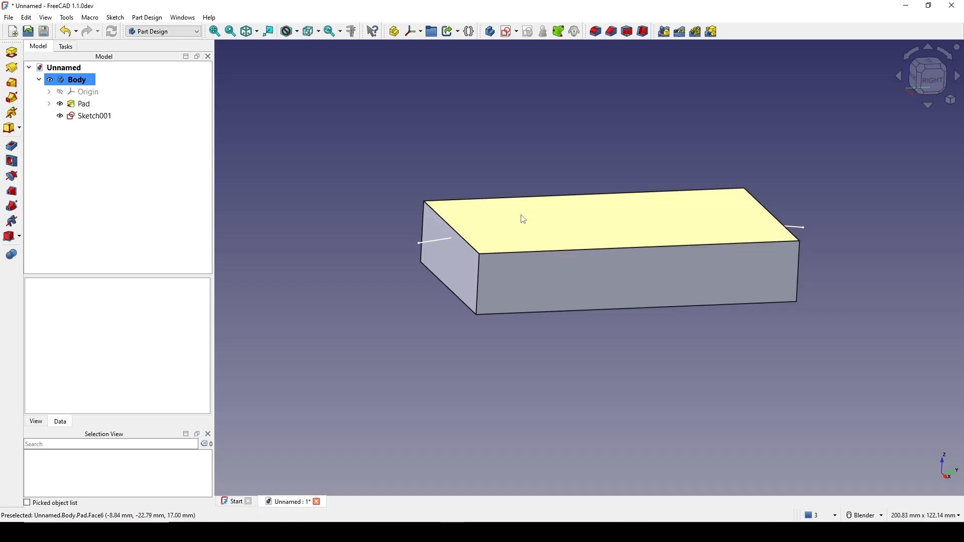
# Reopen the arc sketch, join the arc's endpoints with a three-segment polyline passing above the block, and close the sketch
pyautogui.click(94, 120)
pyautogui.doubleClick(93, 117)
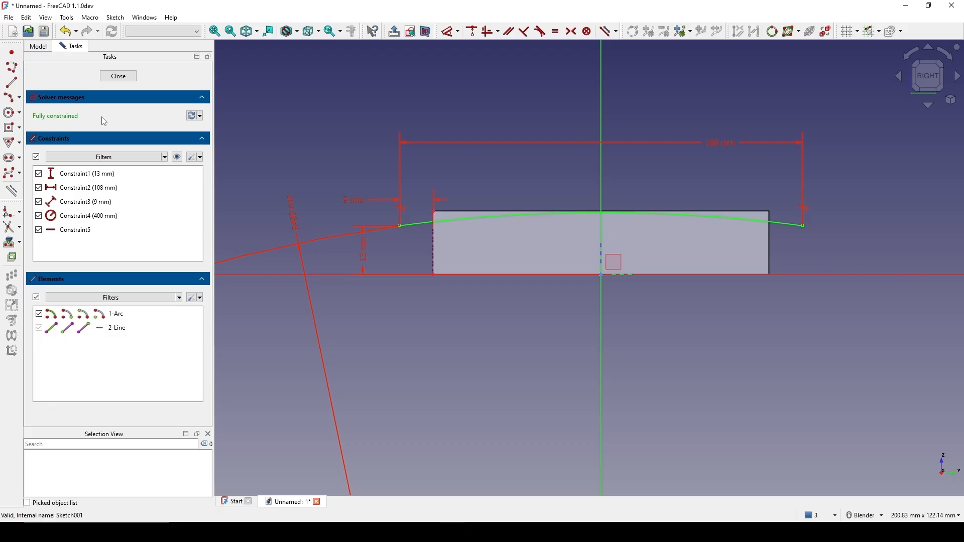
pyautogui.keyDown('shift'); pyautogui.moveTo(589, 167); pyautogui.dragTo(559, 176, button='middle'); pyautogui.keyUp('shift')
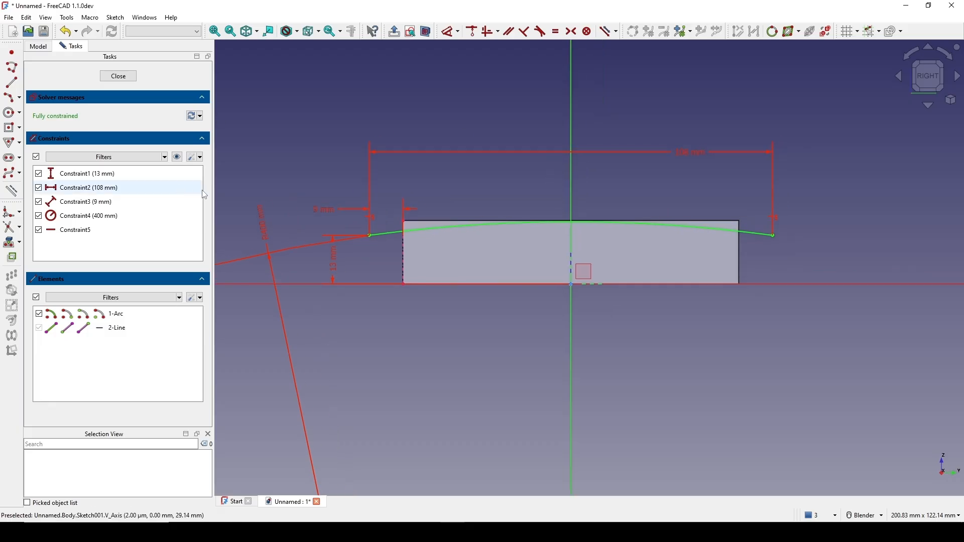
pyautogui.click(12, 67)
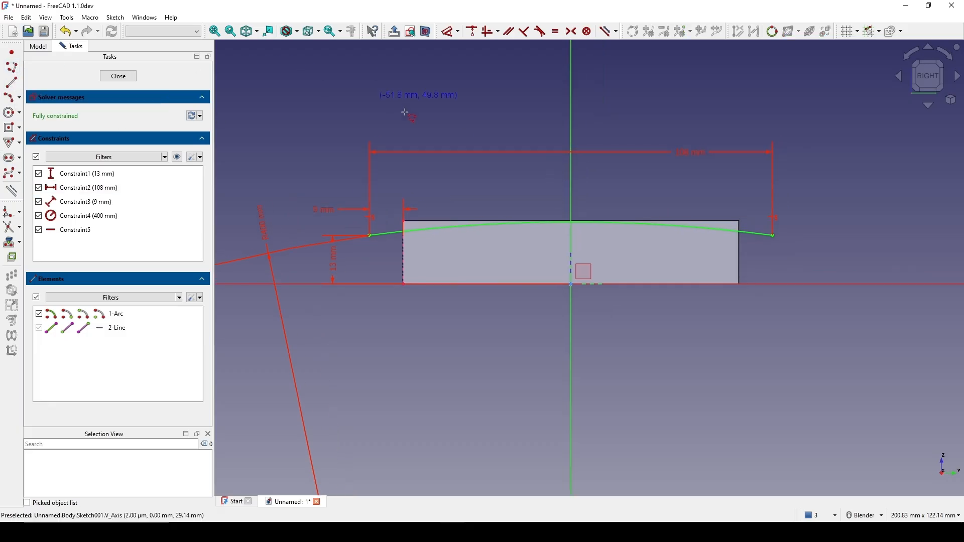
pyautogui.click(371, 235)
pyautogui.click(435, 139)
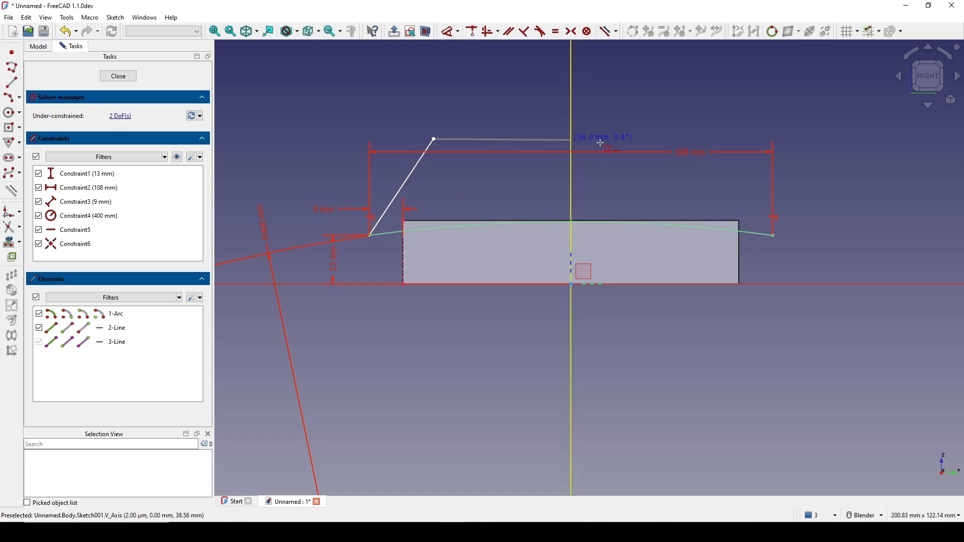
pyautogui.click(795, 165)
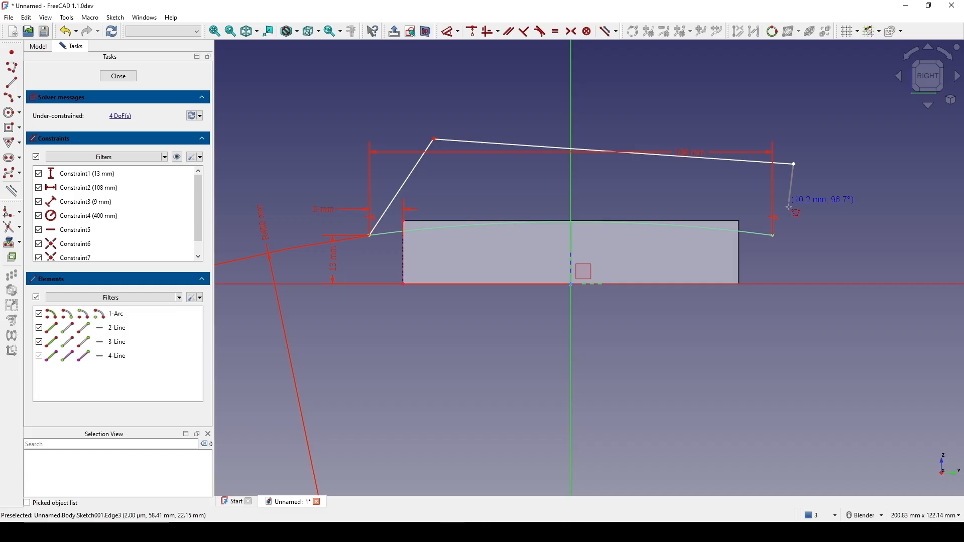
pyautogui.click(774, 234)
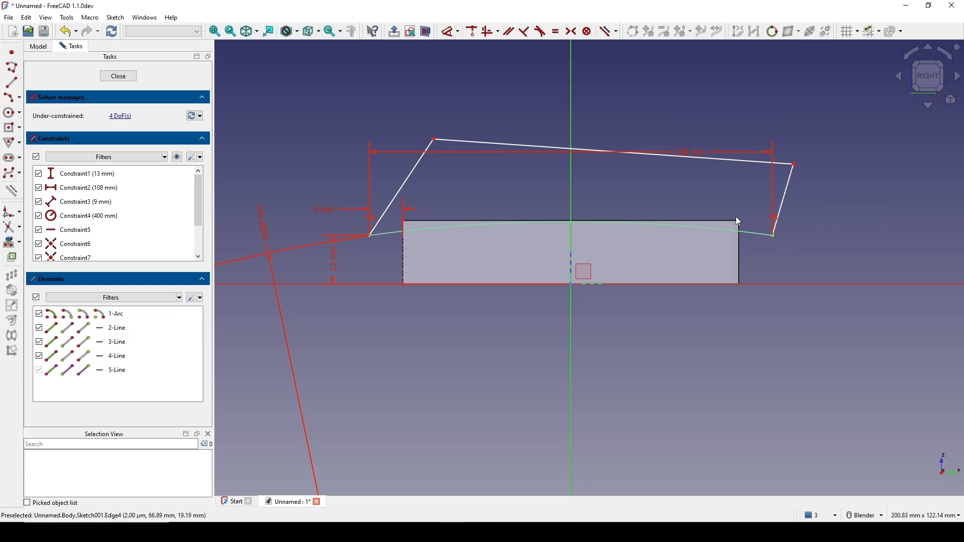
pyautogui.keyDown('shift'); pyautogui.moveTo(535, 185); pyautogui.dragTo(533, 187, button='middle'); pyautogui.keyUp('shift')
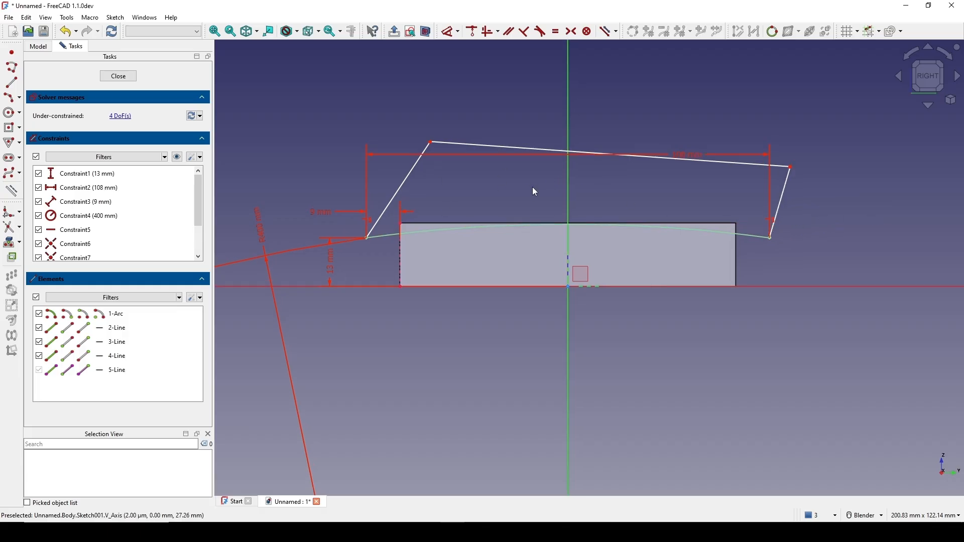
pyautogui.click(106, 77)
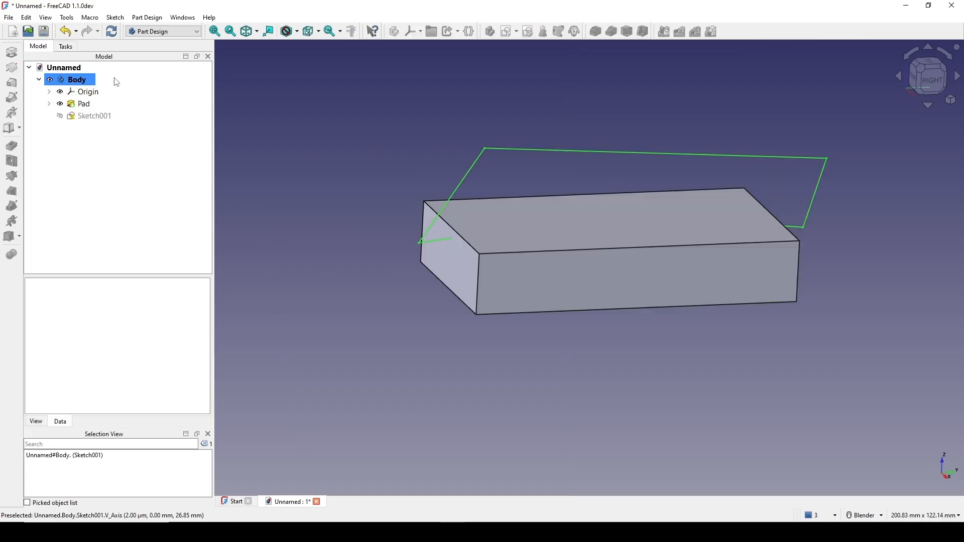
# Cut a Through all pocket from the closed arc profile, symmetric to the sketch plane
pyautogui.moveTo(505, 185)
pyautogui.mouseDown(button='middle')
pyautogui.moveTo(576, 195)
pyautogui.moveTo(536, 224)
pyautogui.mouseUp(button='middle')
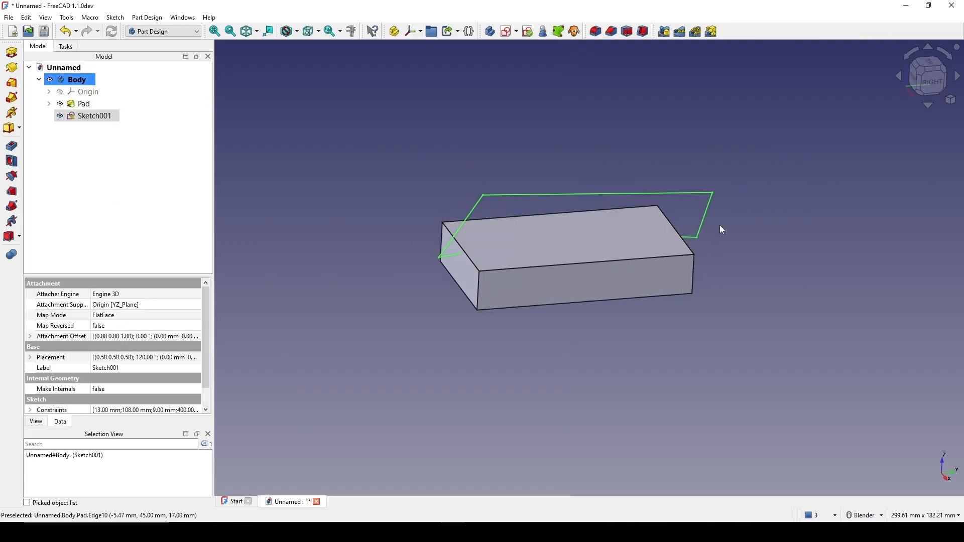
pyautogui.click(12, 149)
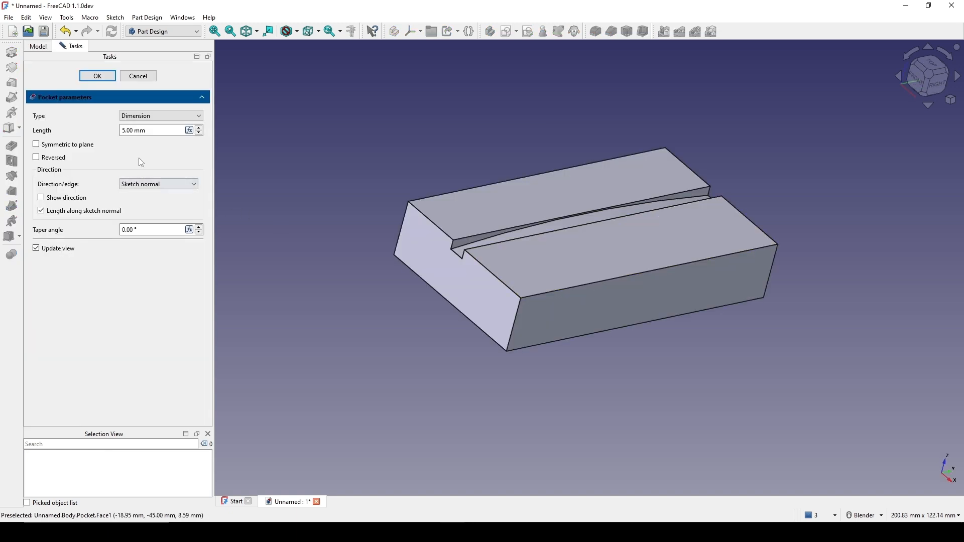
pyautogui.click(153, 116)
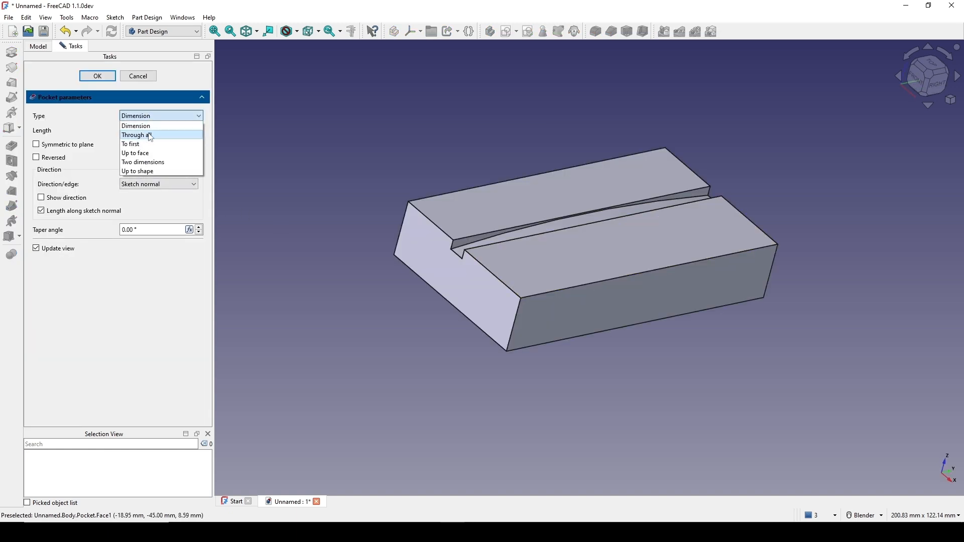
pyautogui.click(163, 136)
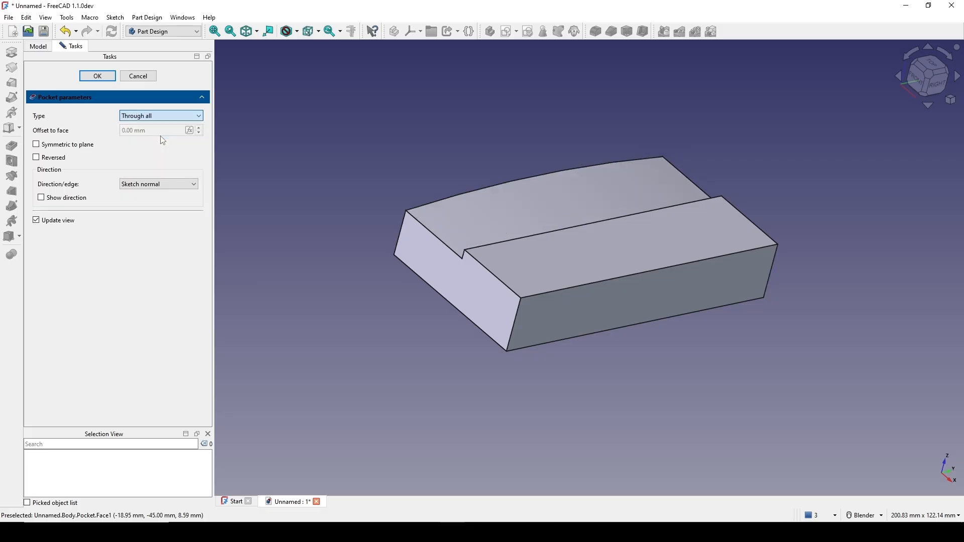
pyautogui.click(36, 146)
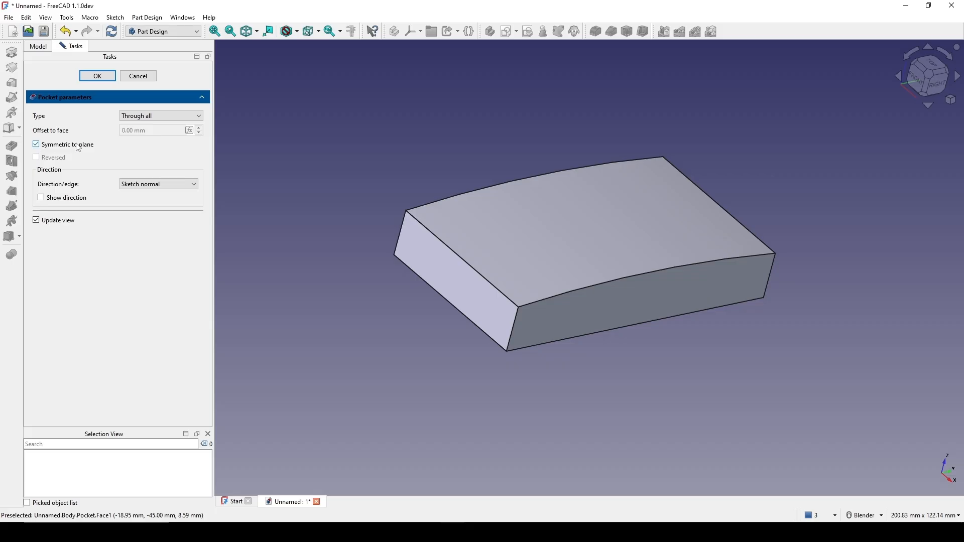
pyautogui.click(97, 76)
# Fillet the block's four vertical corner edges with a 3 mm radius
pyautogui.moveTo(449, 142); pyautogui.dragTo(583, 227, button='middle')
pyautogui.moveTo(432, 330); pyautogui.dragTo(408, 340, button='middle')
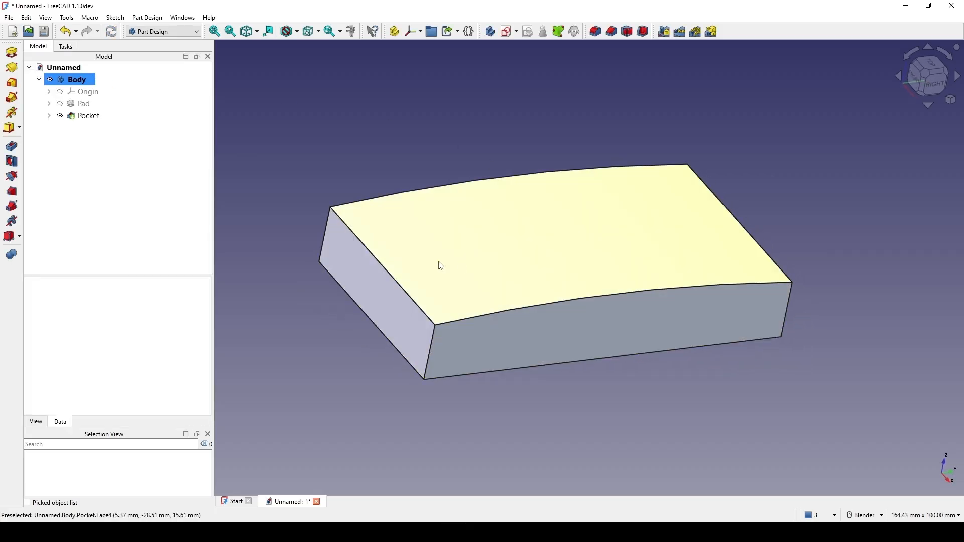
pyautogui.moveTo(634, 289); pyautogui.dragTo(623, 291, button='middle')
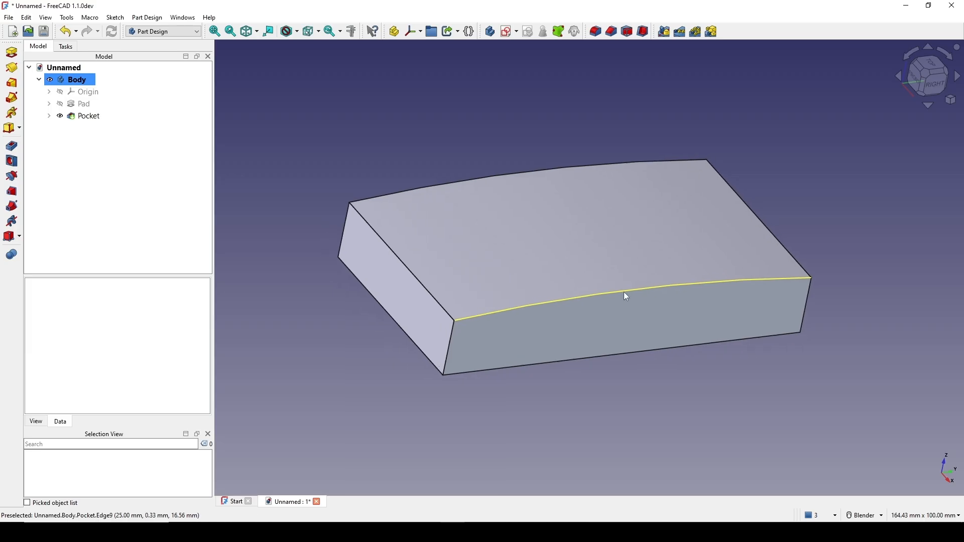
pyautogui.click(453, 340)
pyautogui.keyDown('ctrl'); pyautogui.click(347, 221); pyautogui.keyUp('ctrl')
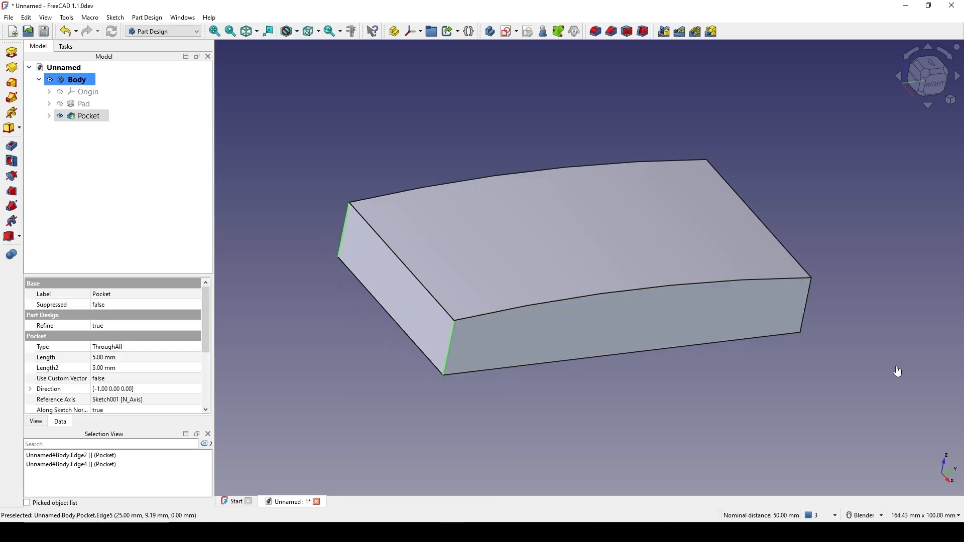
pyautogui.keyDown('ctrl'); pyautogui.click(806, 314); pyautogui.keyUp('ctrl')
pyautogui.moveTo(836, 339); pyautogui.dragTo(596, 334, button='middle')
pyautogui.keyDown('ctrl'); pyautogui.click(718, 278); pyautogui.keyUp('ctrl')
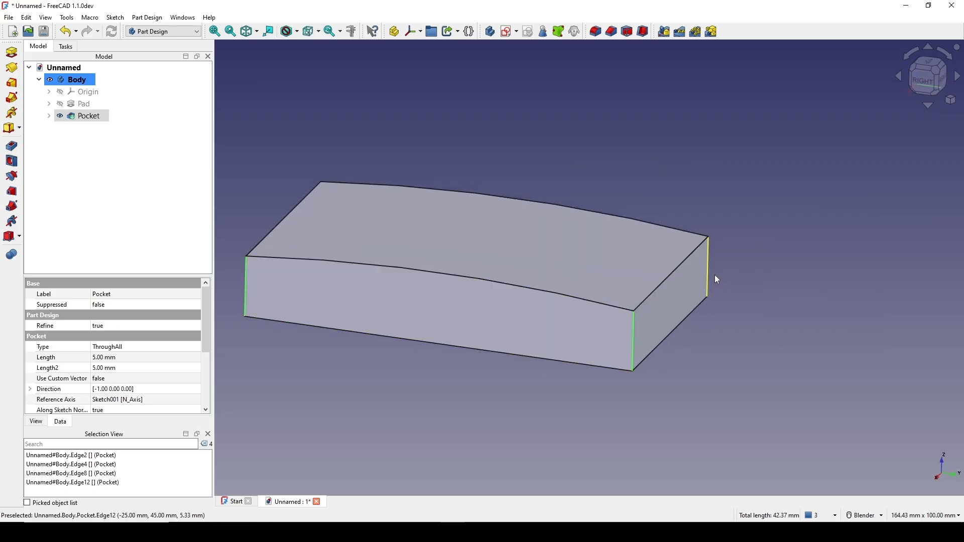
pyautogui.moveTo(719, 278); pyautogui.dragTo(811, 298, button='middle')
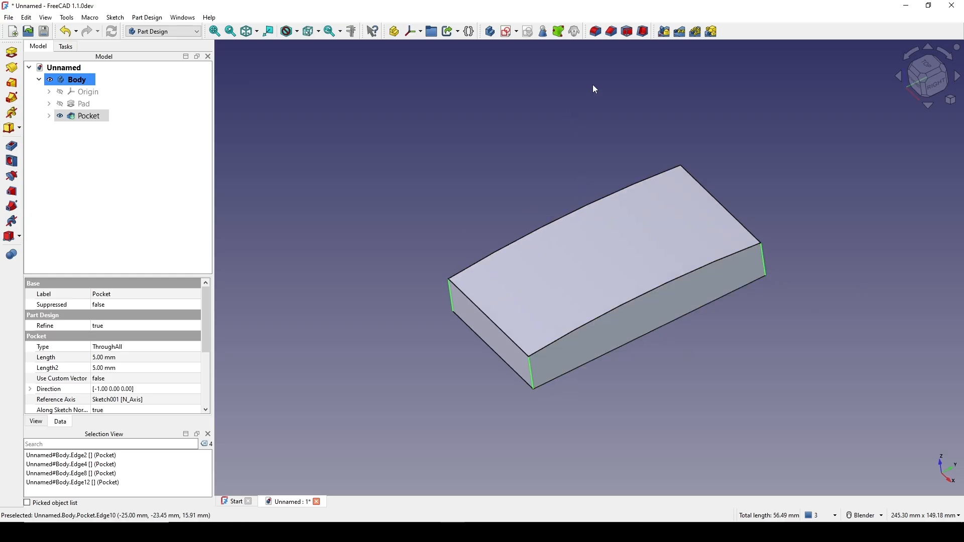
pyautogui.click(597, 38)
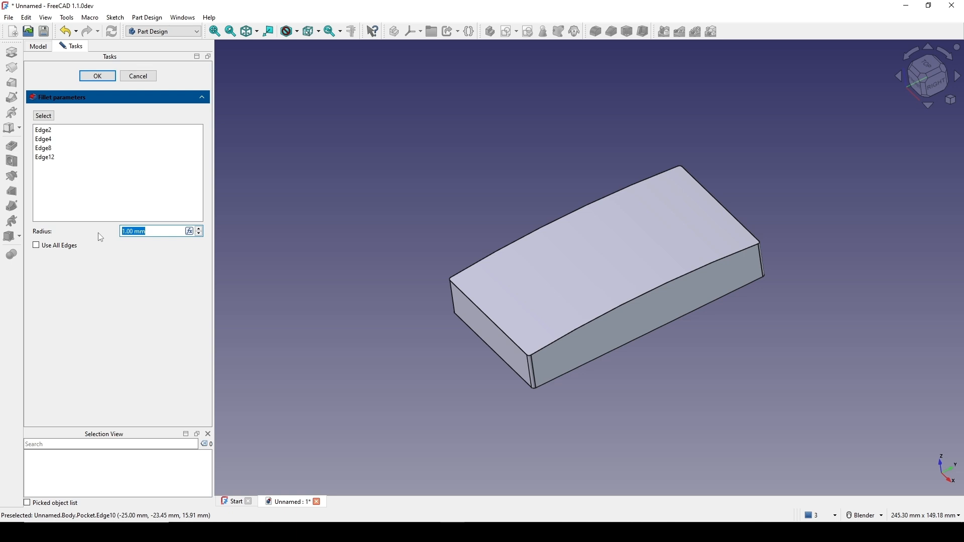
pyautogui.click(97, 76)
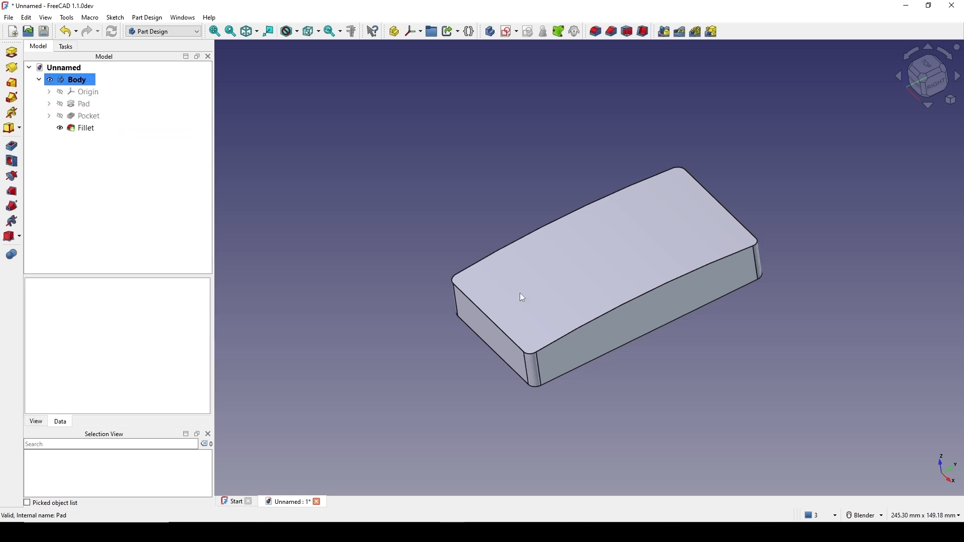
# Fillet the perimeter of the curved top face with a 2 mm radius, using its long front edge
pyautogui.moveTo(521, 296); pyautogui.dragTo(508, 370, button='middle')
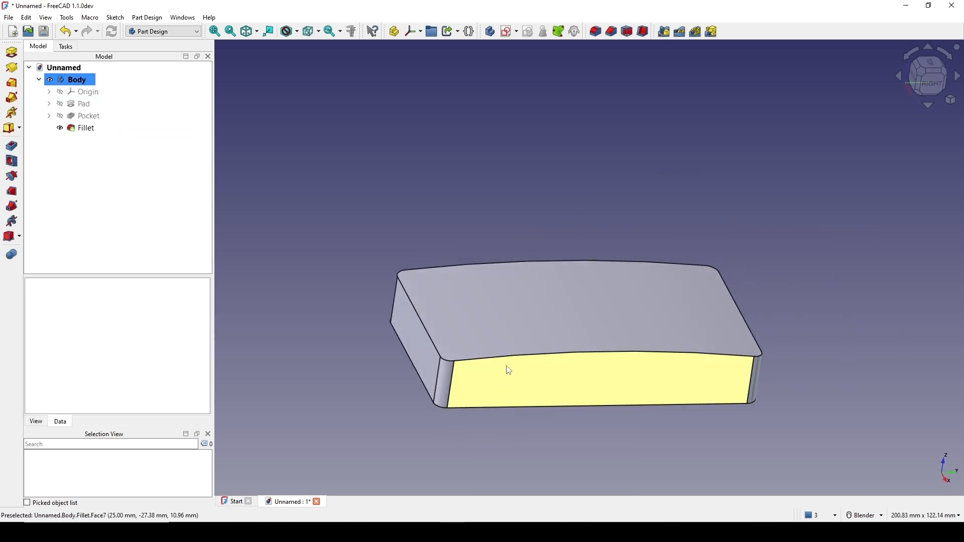
pyautogui.click(511, 356)
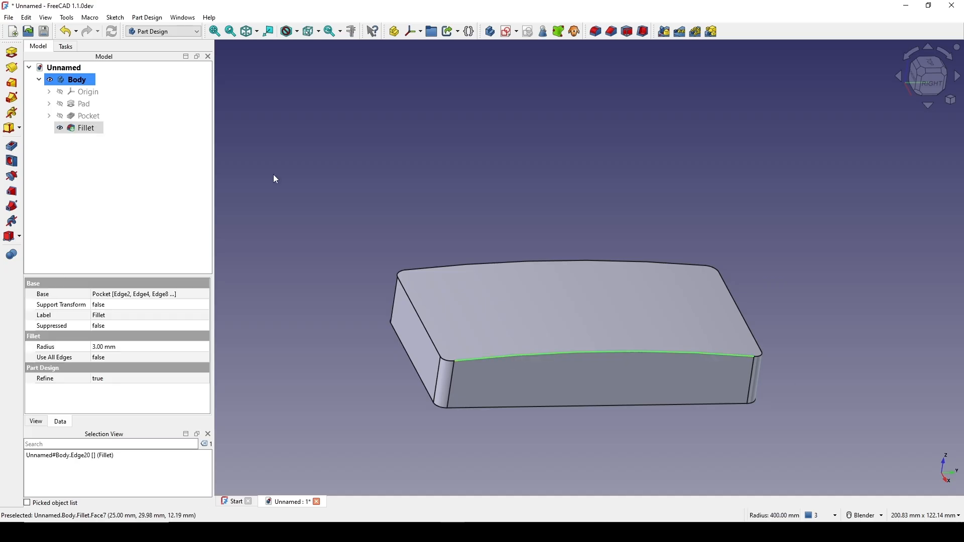
pyautogui.click(596, 31)
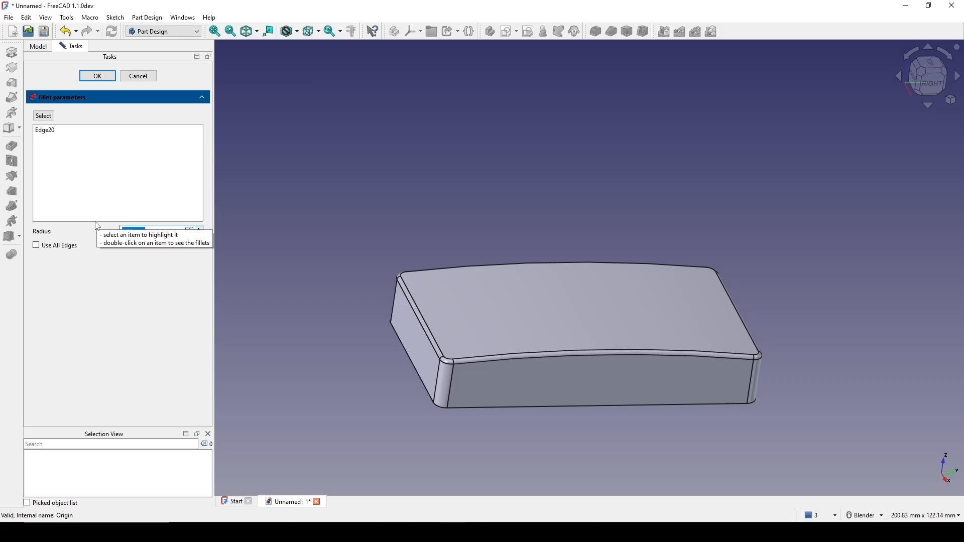
pyautogui.write('2')
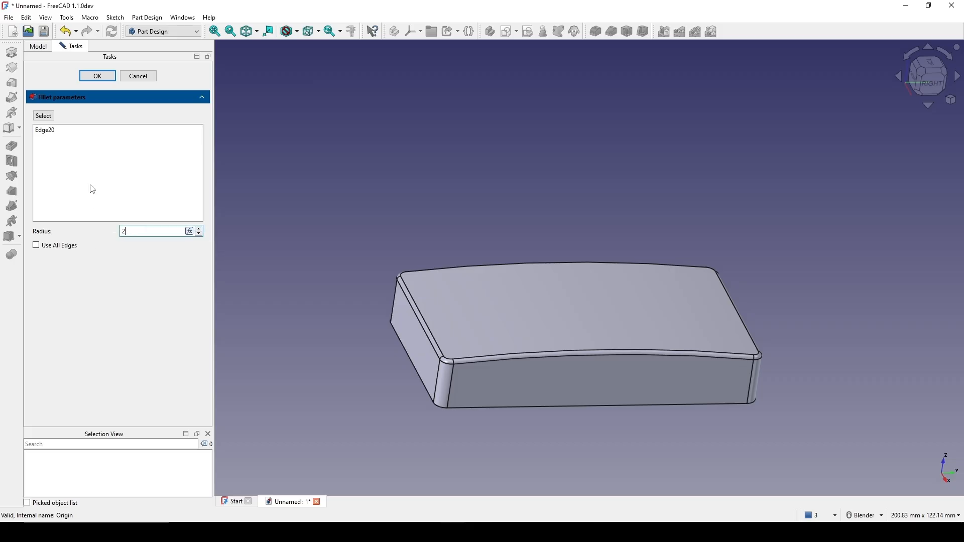
pyautogui.click(84, 74)
# Show the body's origin and hide the final filleted solid
pyautogui.moveTo(570, 226); pyautogui.dragTo(677, 267, button='middle')
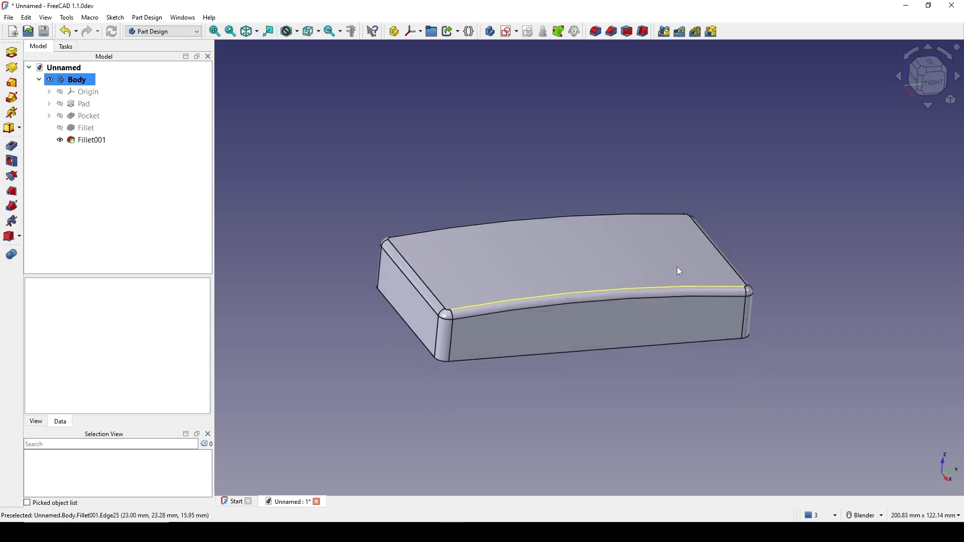
pyautogui.scroll(-1, 537, 184)
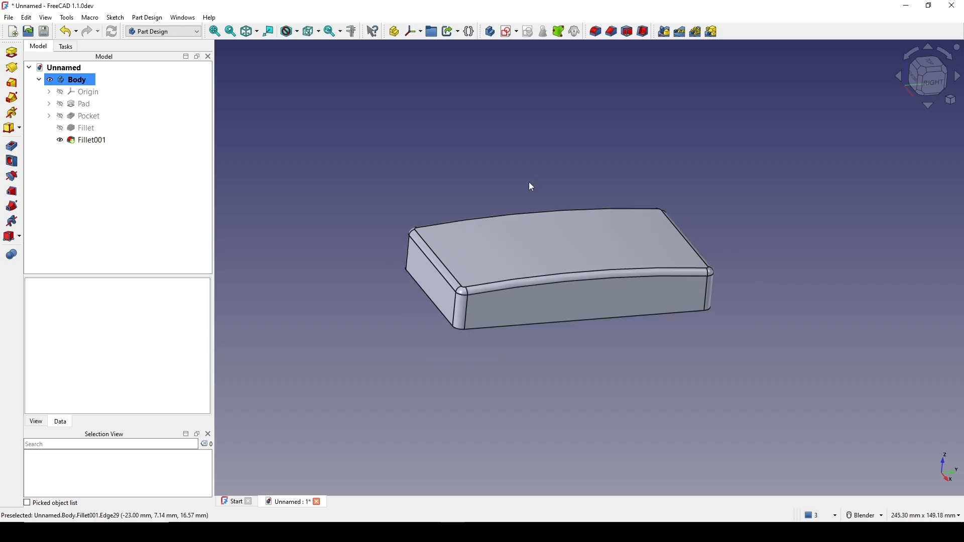
pyautogui.moveTo(529, 282); pyautogui.dragTo(507, 347, button='middle')
pyautogui.keyDown('shift'); pyautogui.moveTo(738, 310); pyautogui.dragTo(588, 267, button='middle'); pyautogui.keyUp('shift')
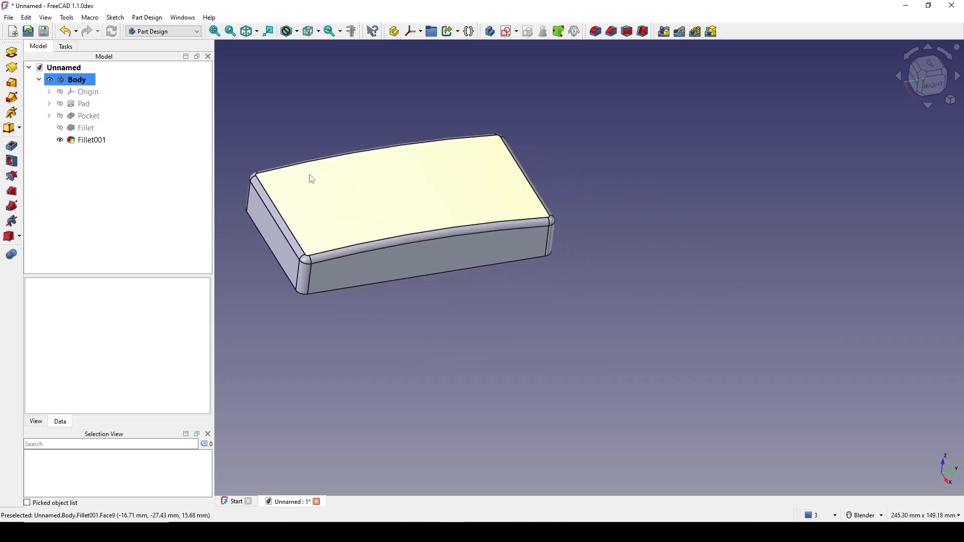
pyautogui.keyDown('shift'); pyautogui.moveTo(310, 177); pyautogui.dragTo(522, 284, button='middle'); pyautogui.keyUp('shift')
pyautogui.click(91, 97)
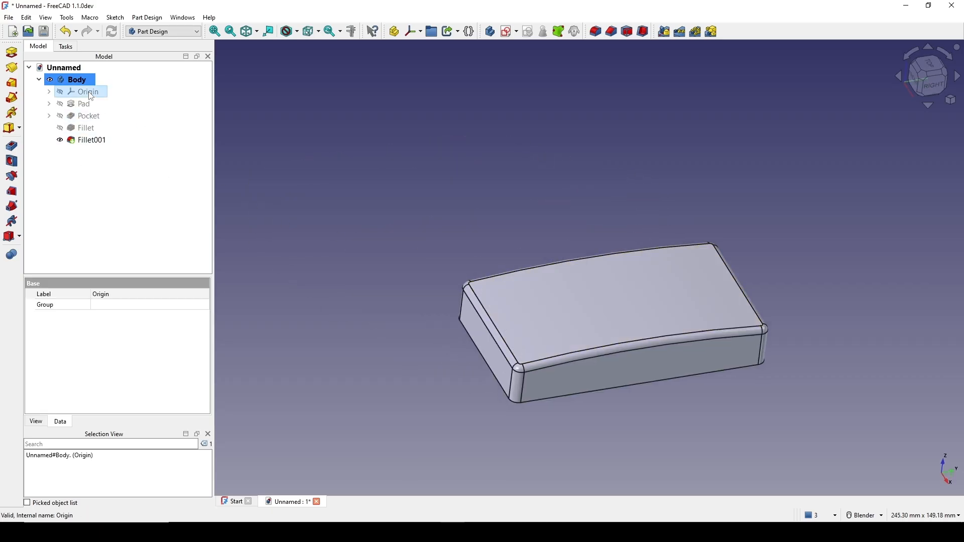
pyautogui.keyDown('shift'); pyautogui.moveTo(625, 361); pyautogui.dragTo(641, 346, button='middle'); pyautogui.keyUp('shift')
pyautogui.scroll(3, 661, 331)
pyautogui.scroll(-2, 661, 310)
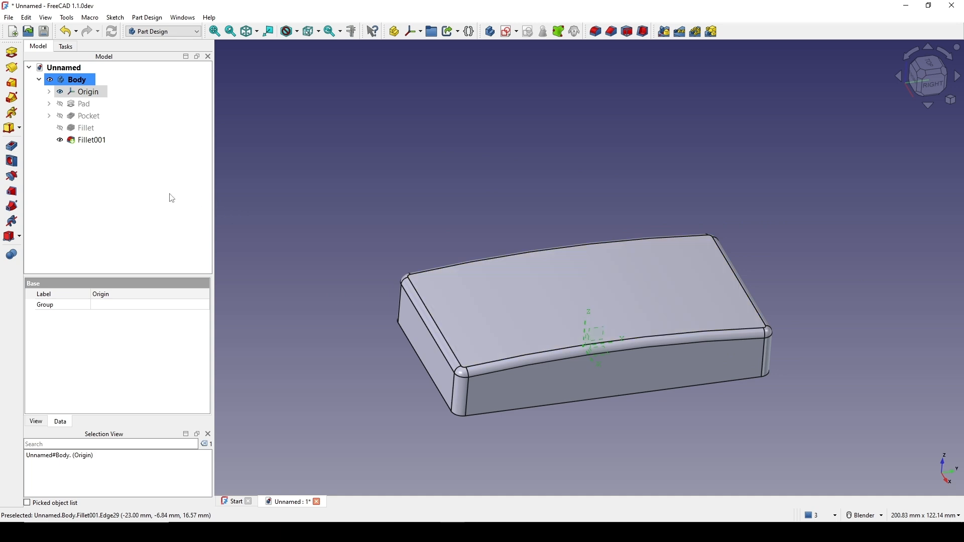
pyautogui.click(85, 141)
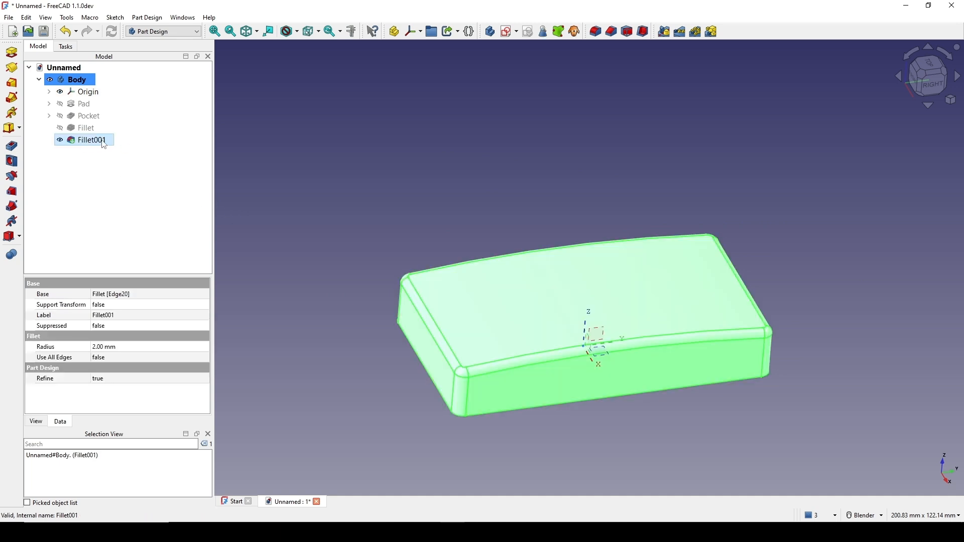
pyautogui.press('space')
# Create a datum plane attached to the body's XY plane with an 18 mm offset in the z-direction
pyautogui.scroll(3, 610, 369)
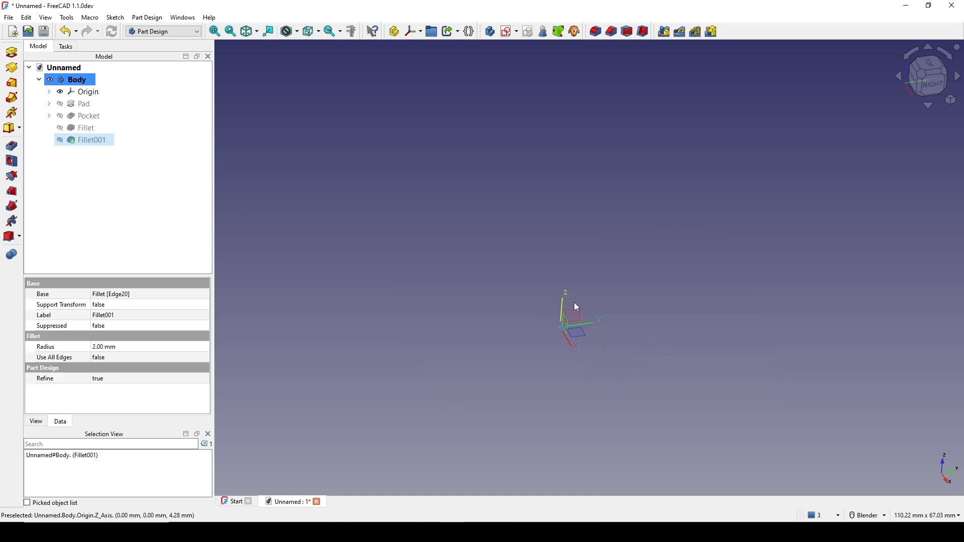
pyautogui.click(589, 321)
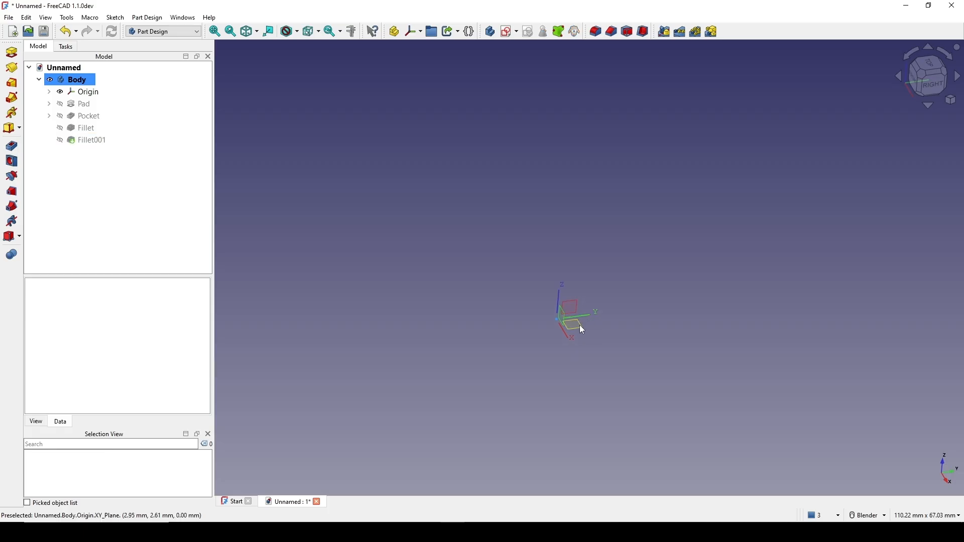
pyautogui.click(583, 331)
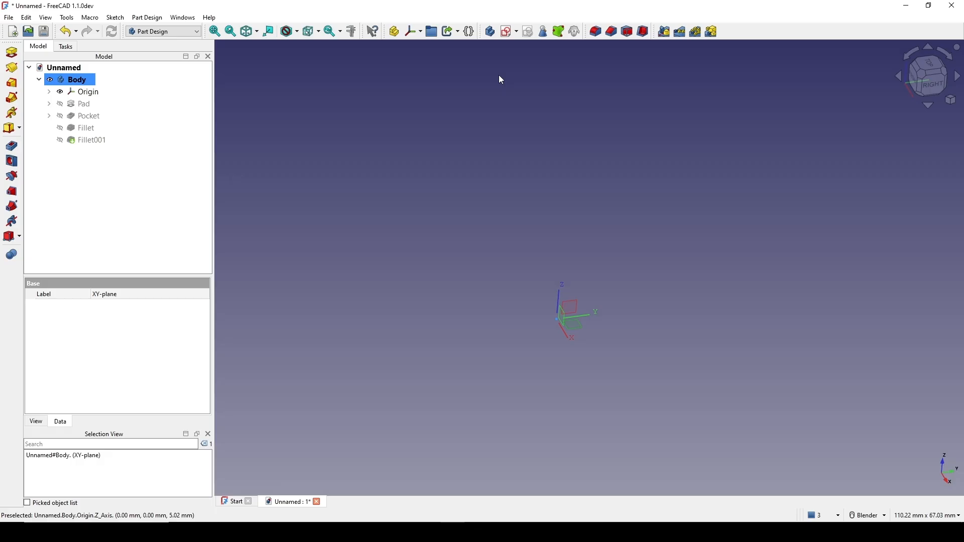
pyautogui.click(422, 34)
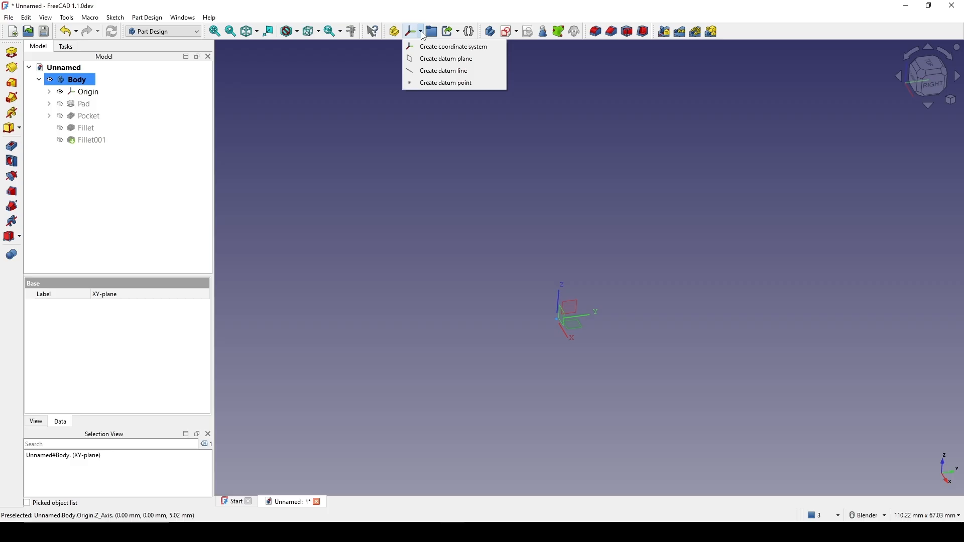
pyautogui.click(426, 60)
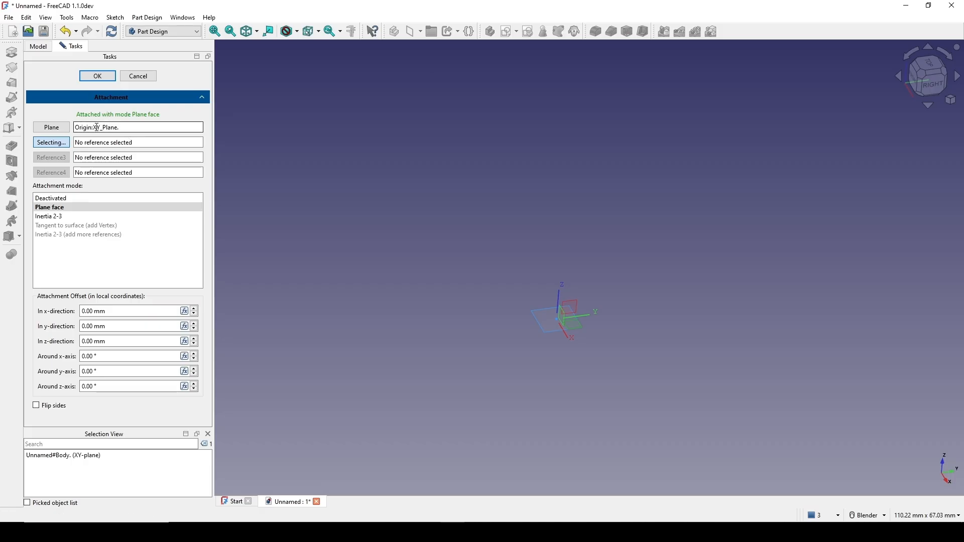
pyautogui.moveTo(127, 126); pyautogui.dragTo(99, 126)
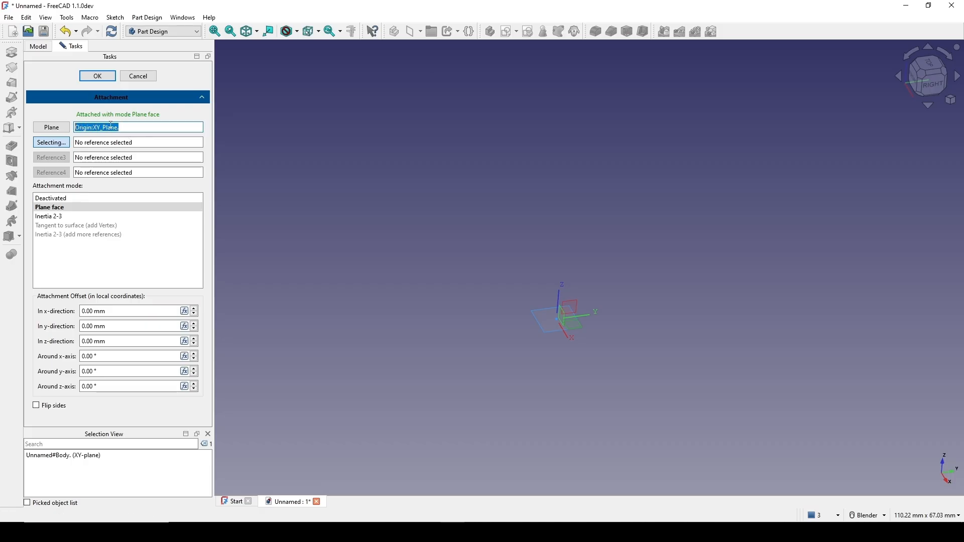
pyautogui.click(93, 338)
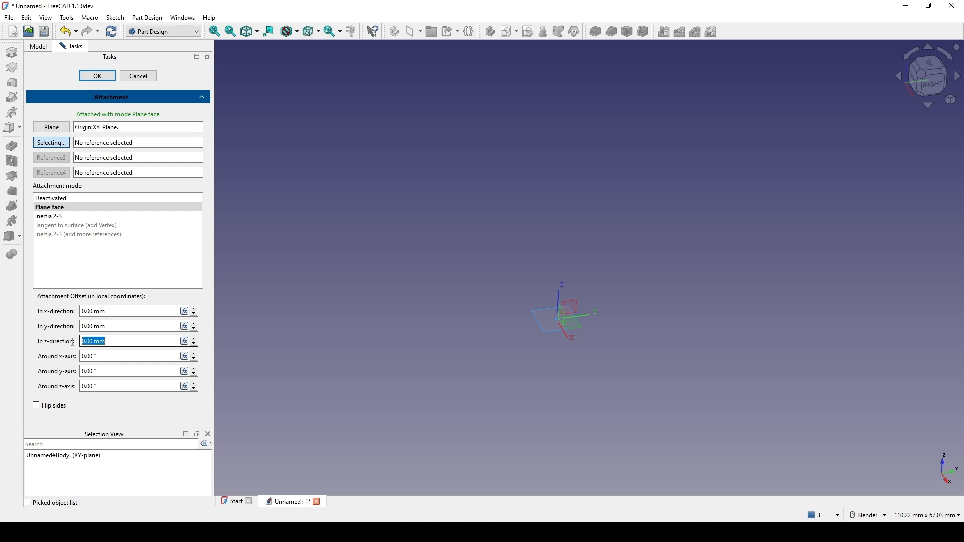
pyautogui.write('18')
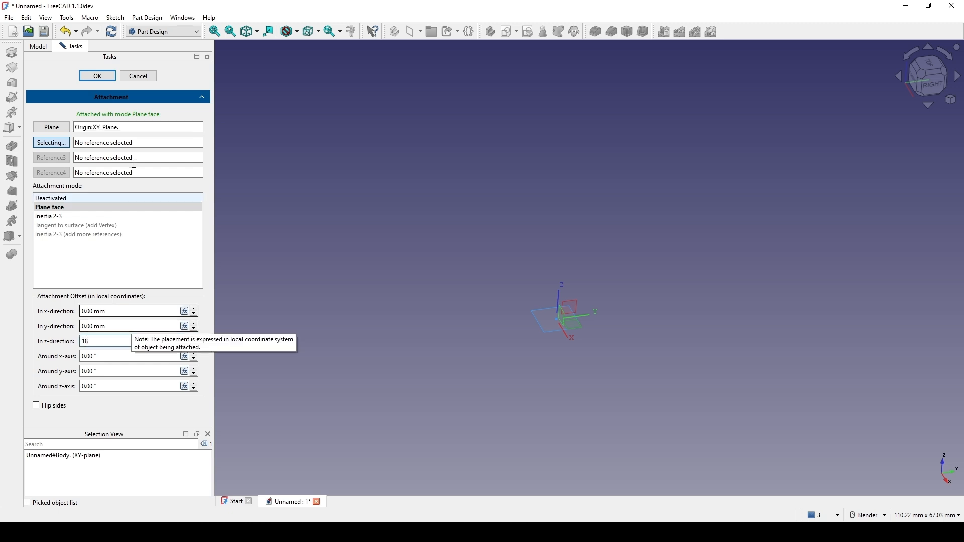
pyautogui.click(98, 76)
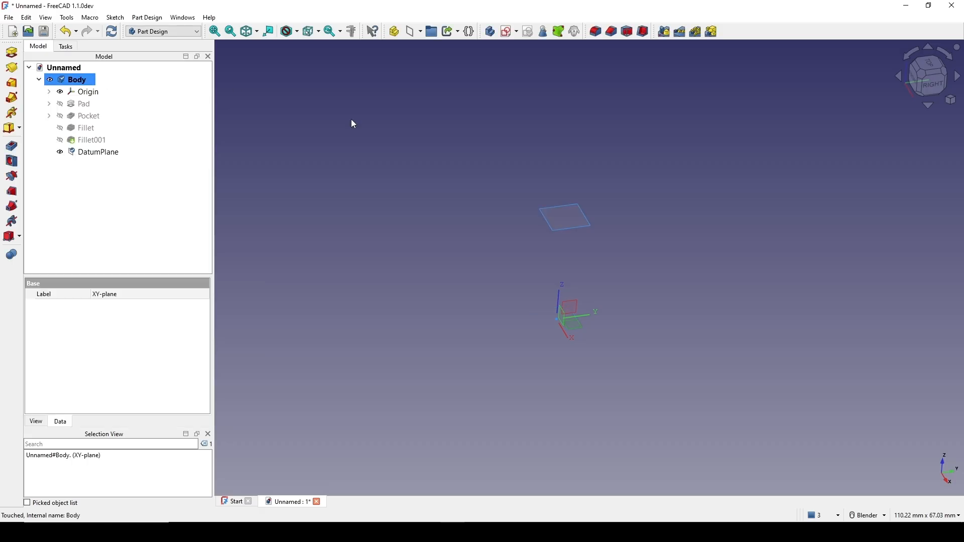
# Show the final filleted solid again and hide the body's origin
pyautogui.click(637, 254)
pyautogui.moveTo(637, 254); pyautogui.dragTo(587, 234, button='middle')
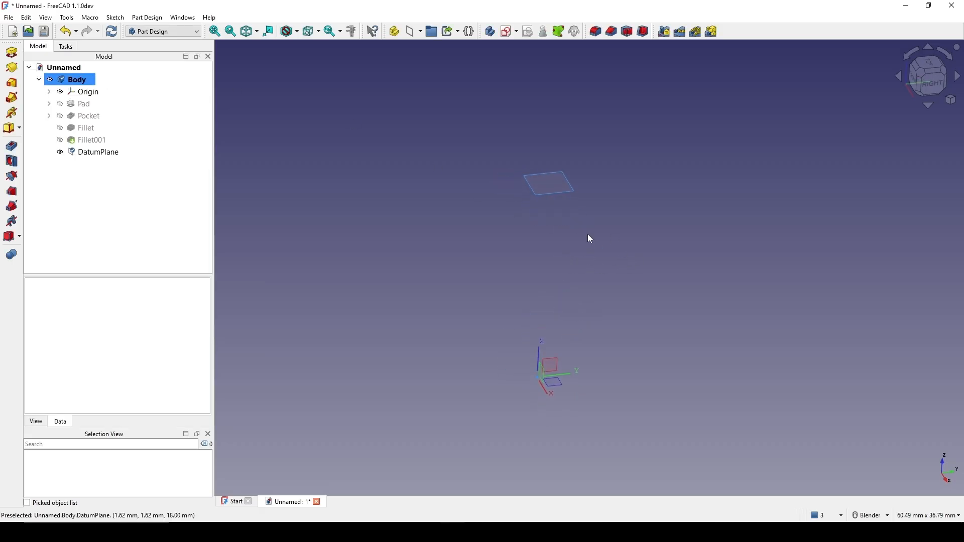
pyautogui.click(86, 140)
pyautogui.press('space')
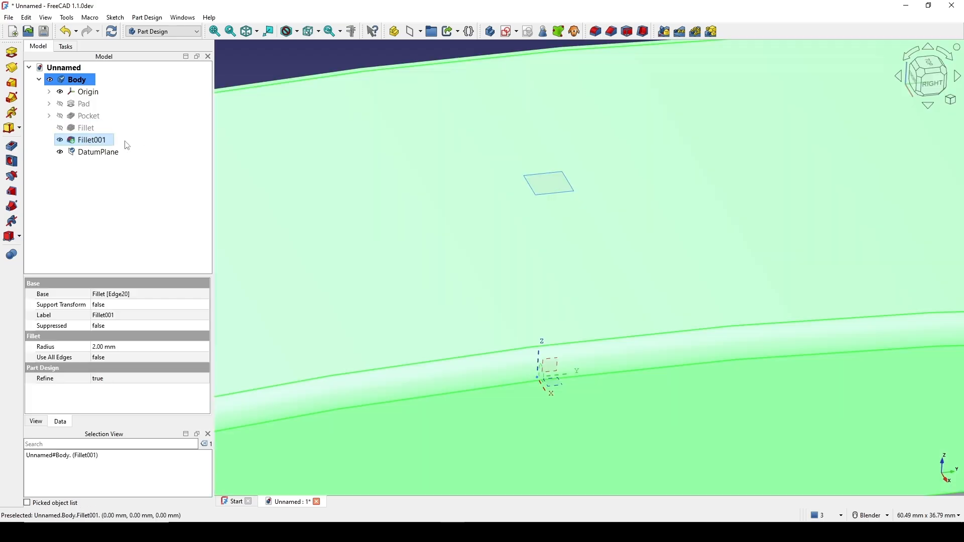
pyautogui.scroll(-5, 588, 271)
pyautogui.click(873, 226)
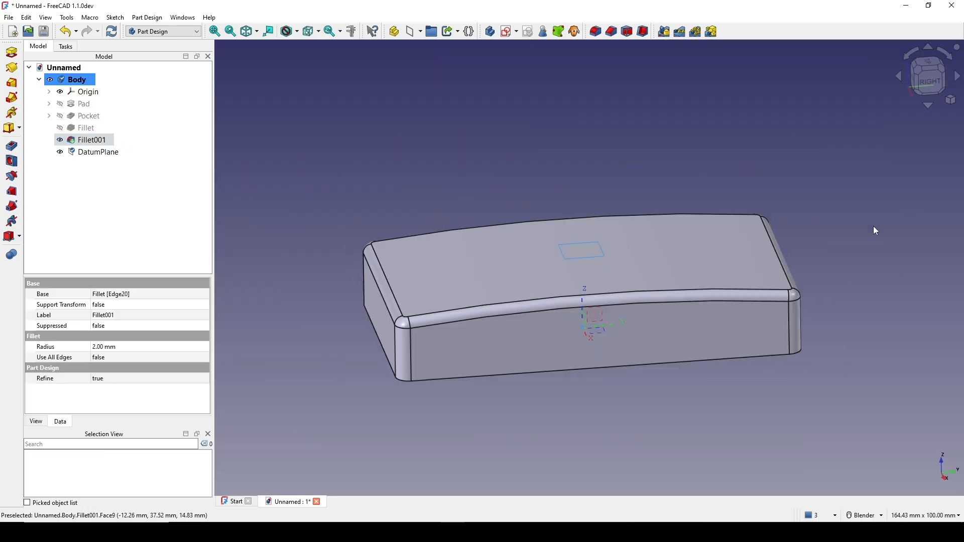
pyautogui.click(586, 254)
pyautogui.moveTo(619, 277); pyautogui.dragTo(627, 254, button='middle')
pyautogui.scroll(2, 652, 251)
pyautogui.click(661, 188)
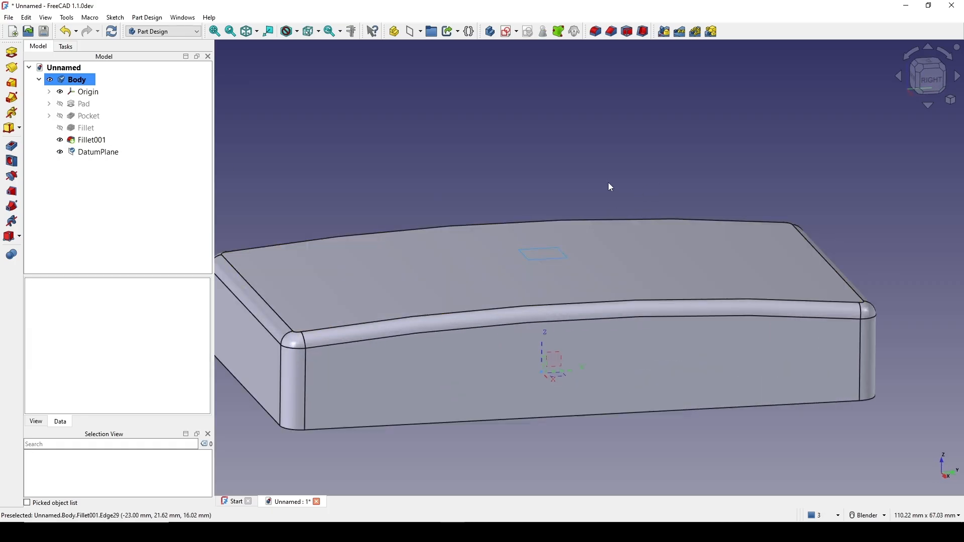
pyautogui.click(86, 94)
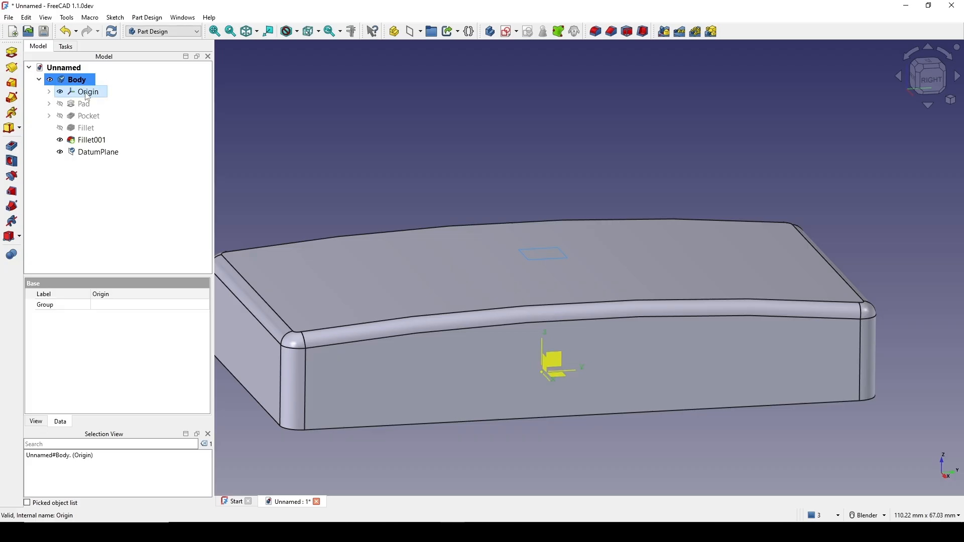
pyautogui.press('space')
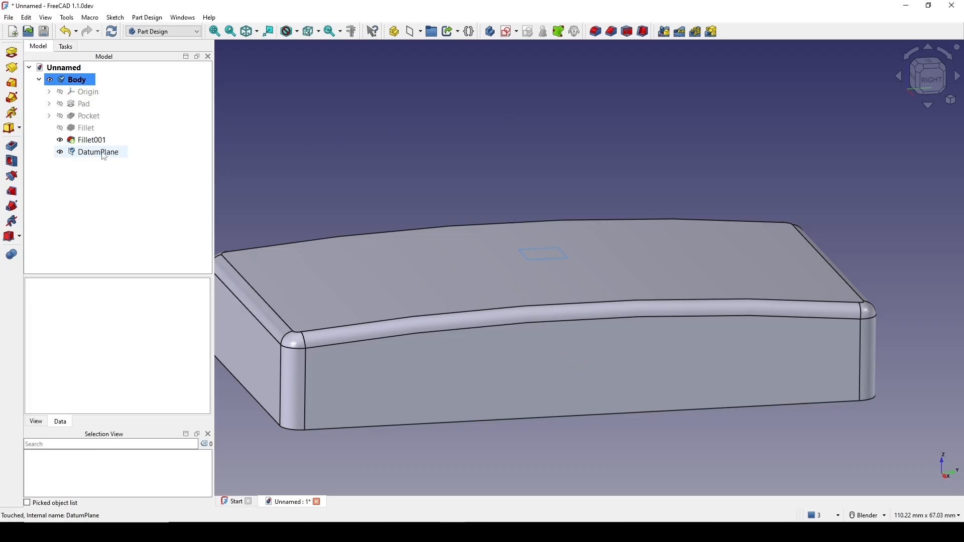
# Sketch two circles centred on the vertical axis of the datum plane, about 13 mm across below the origin and about 11 mm above it
pyautogui.click(126, 151)
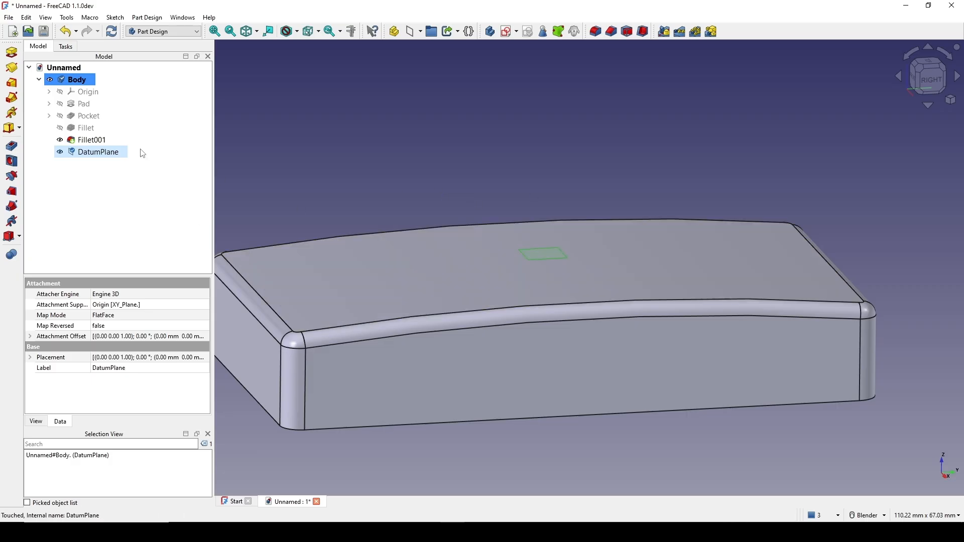
pyautogui.click(508, 32)
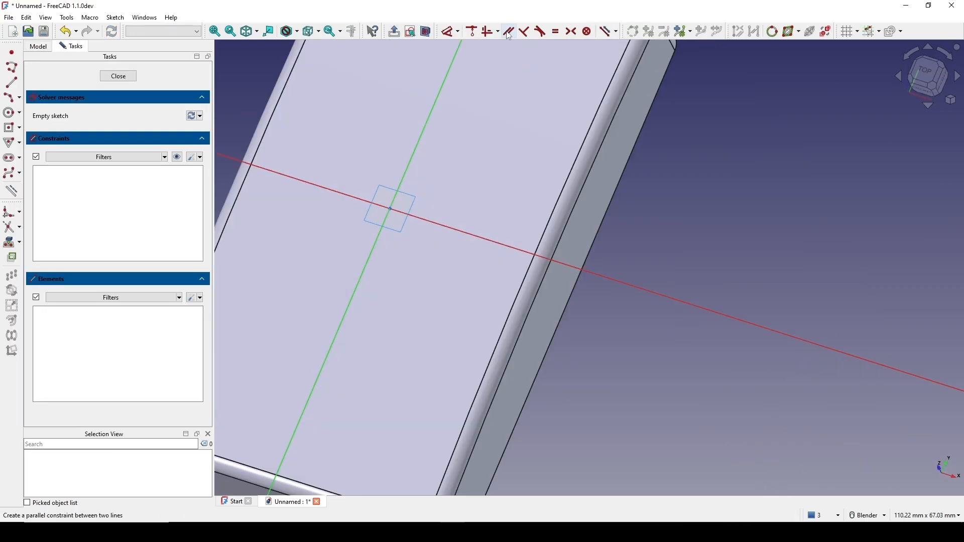
pyautogui.scroll(1, 626, 194)
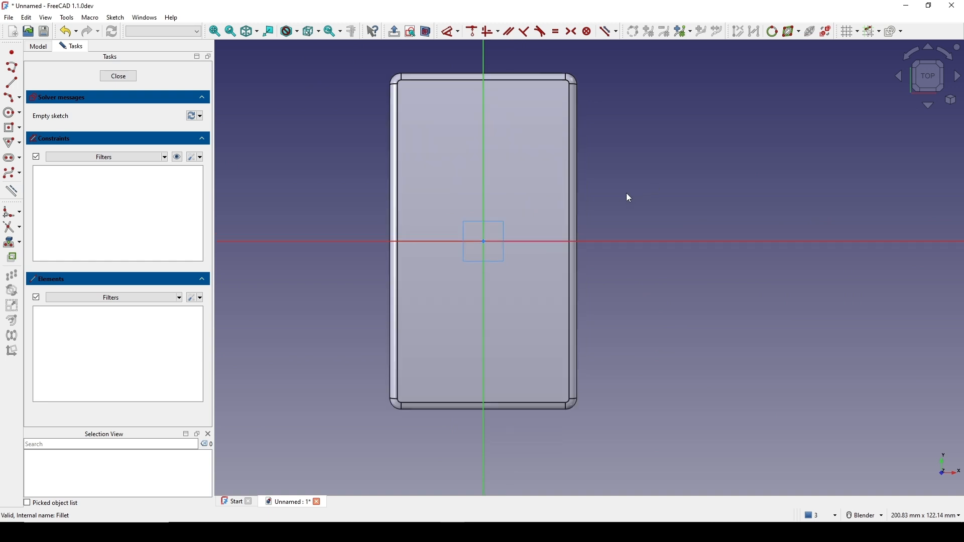
pyautogui.keyDown('shift'); pyautogui.moveTo(629, 186); pyautogui.dragTo(646, 179, button='middle'); pyautogui.keyUp('shift')
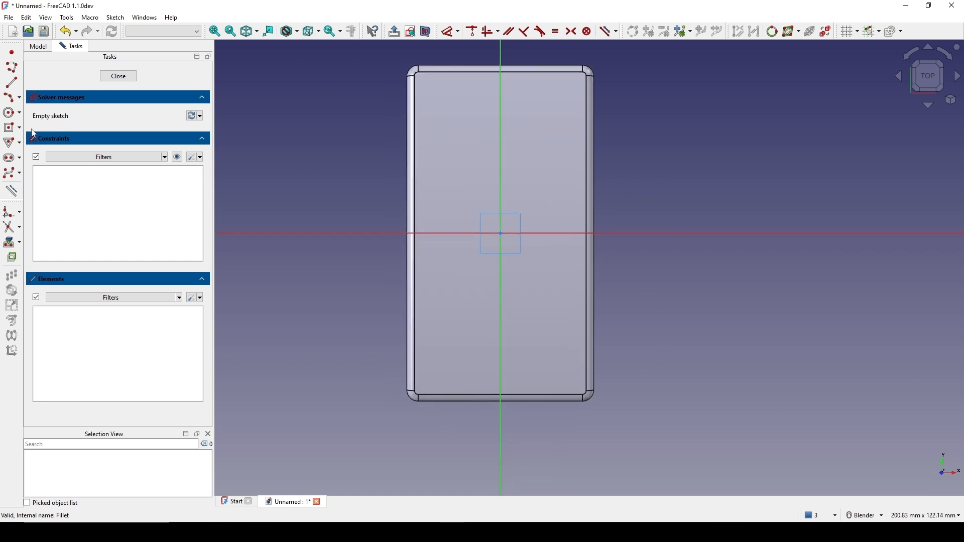
pyautogui.click(11, 113)
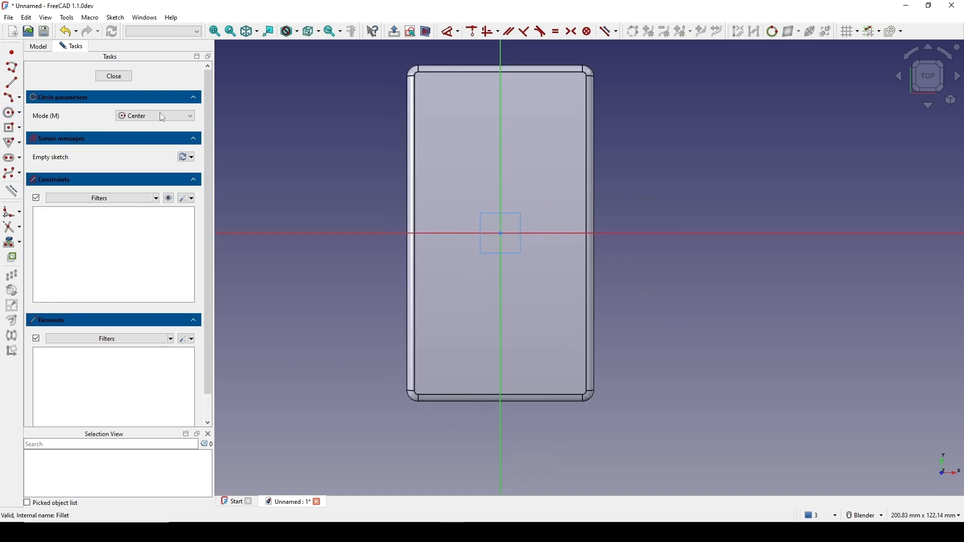
pyautogui.click(500, 310)
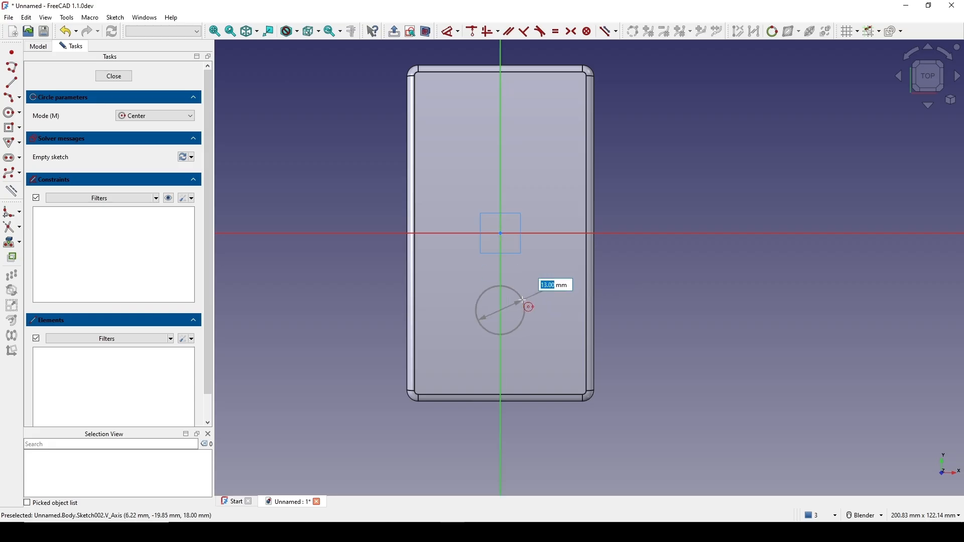
pyautogui.click(524, 304)
pyautogui.click(503, 152)
pyautogui.click(517, 138)
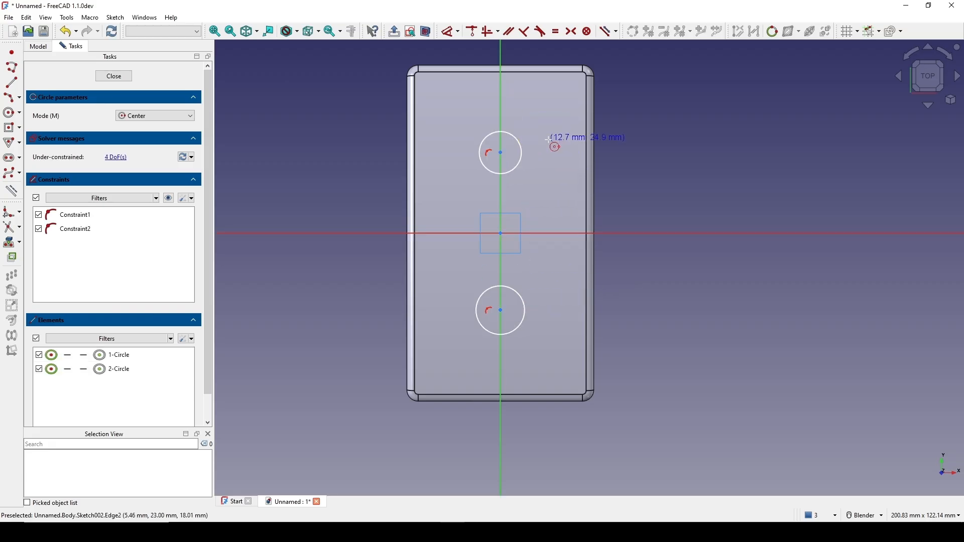
# Constrain the two circles to be equal and set the upper circle's diameter to 7 mm
pyautogui.click(526, 152)
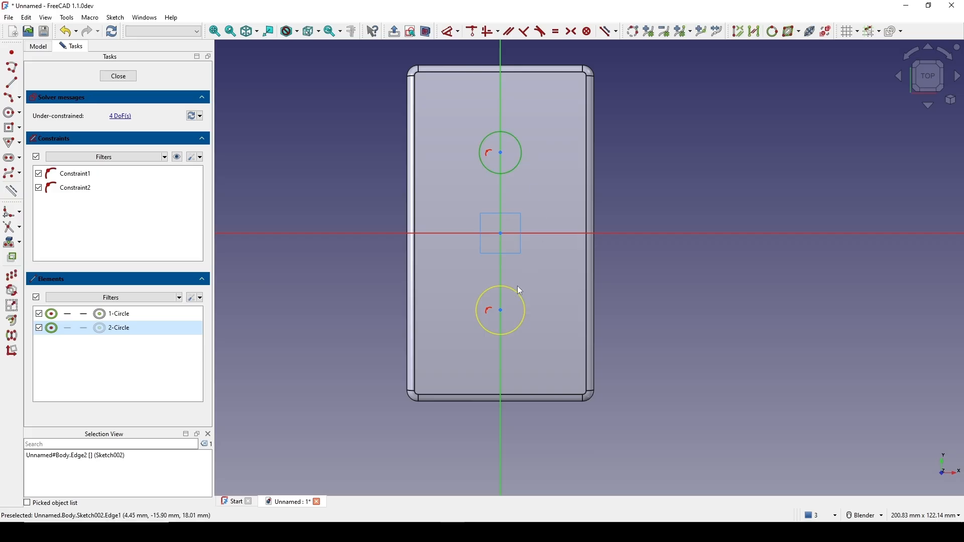
pyautogui.click(500, 286)
pyautogui.press('e')
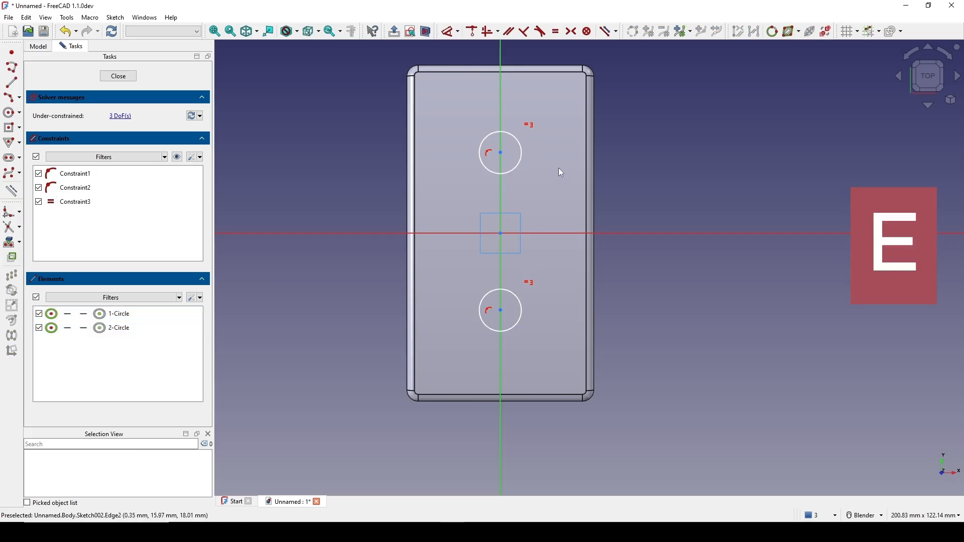
pyautogui.click(522, 153)
pyautogui.press('d')
pyautogui.click(562, 153)
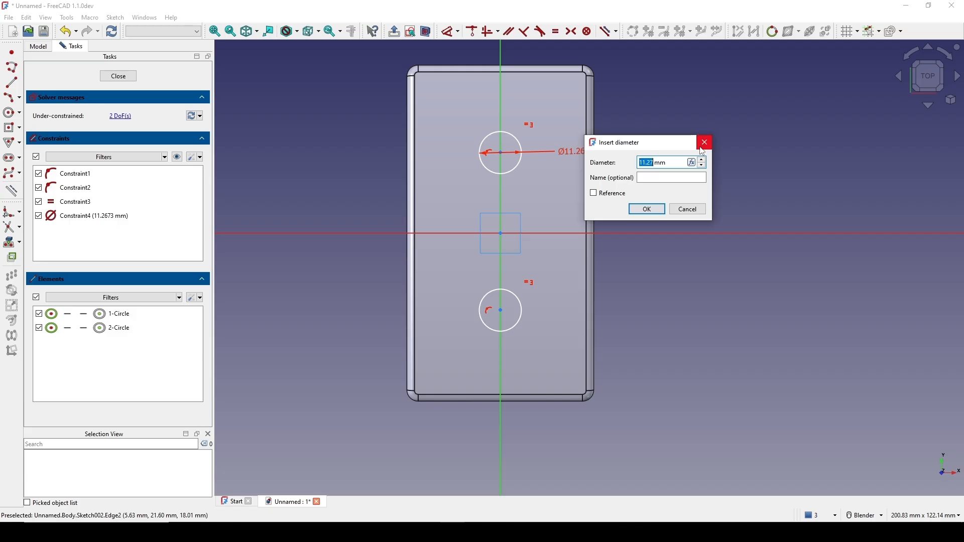
pyautogui.write('7')
pyautogui.click(654, 207)
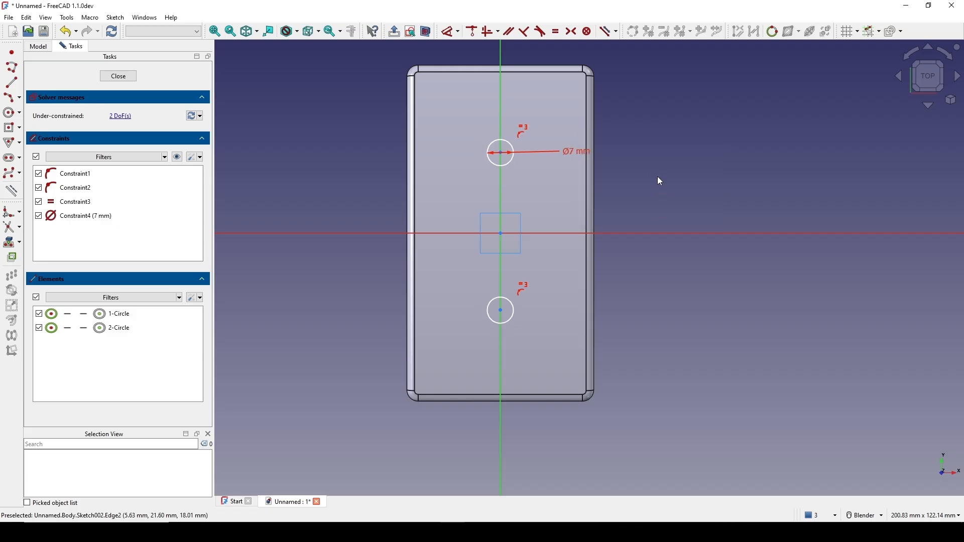
# Constrain the two circle centres to be symmetric about the horizontal axis
pyautogui.click(505, 159)
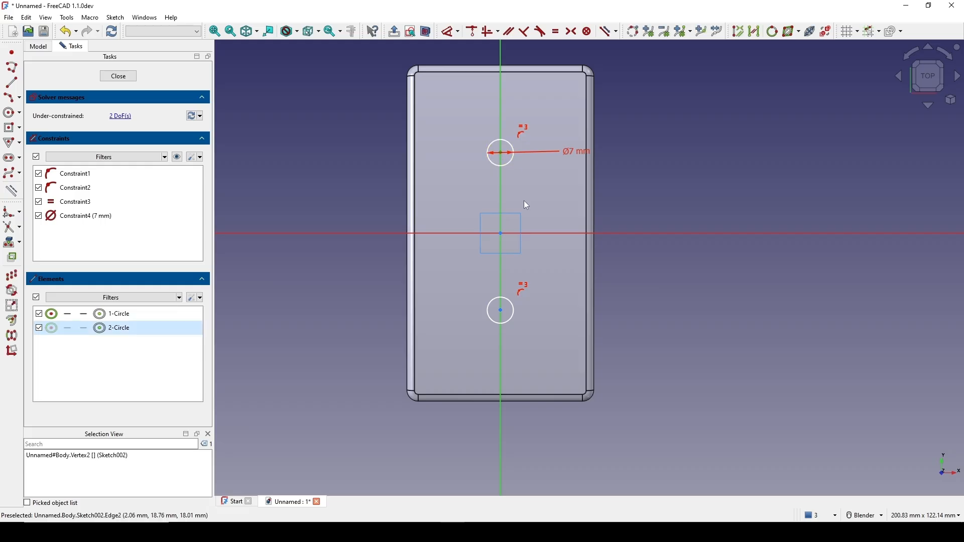
pyautogui.click(501, 311)
pyautogui.click(564, 233)
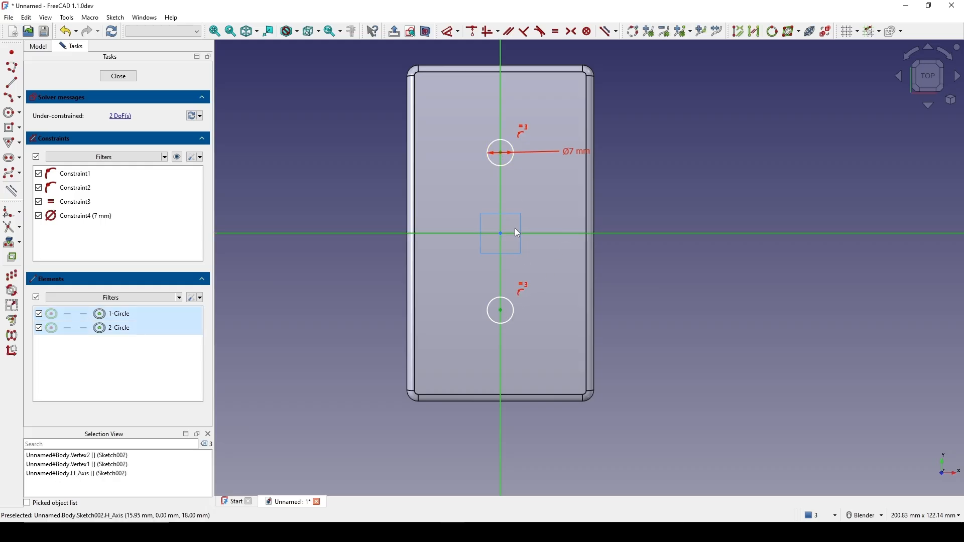
pyautogui.press('s')
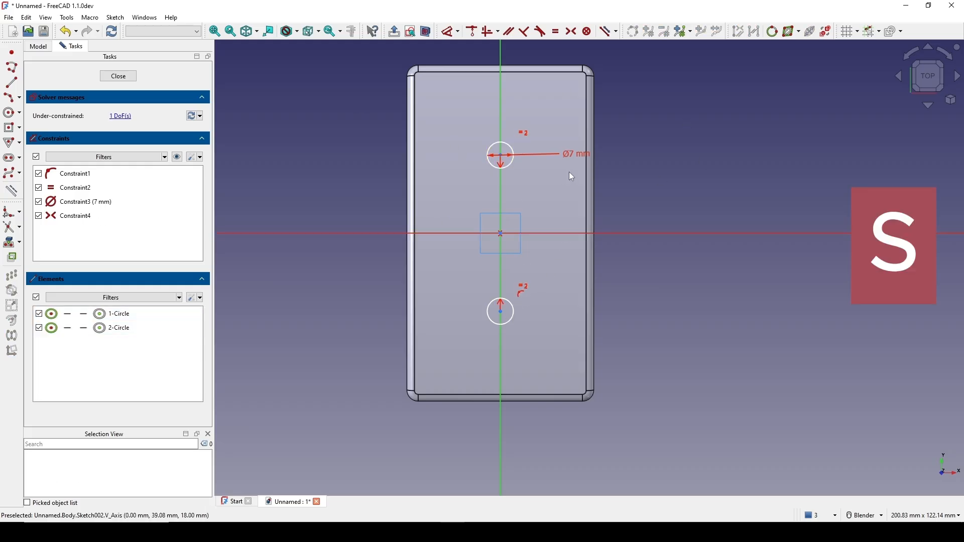
# Set the vertical distance between the two circle centres to 28 mm and close the sketch
pyautogui.click(501, 155)
pyautogui.press('i')
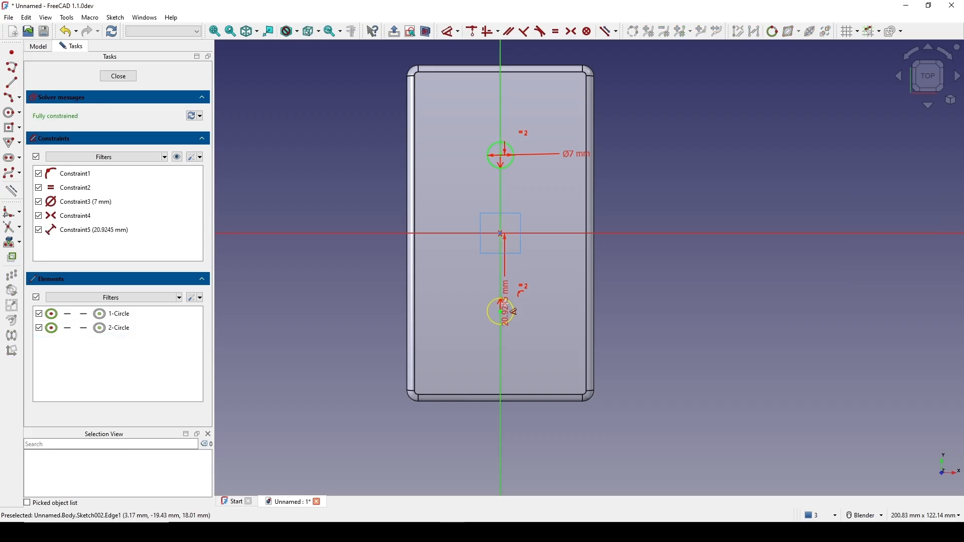
pyautogui.click(502, 312)
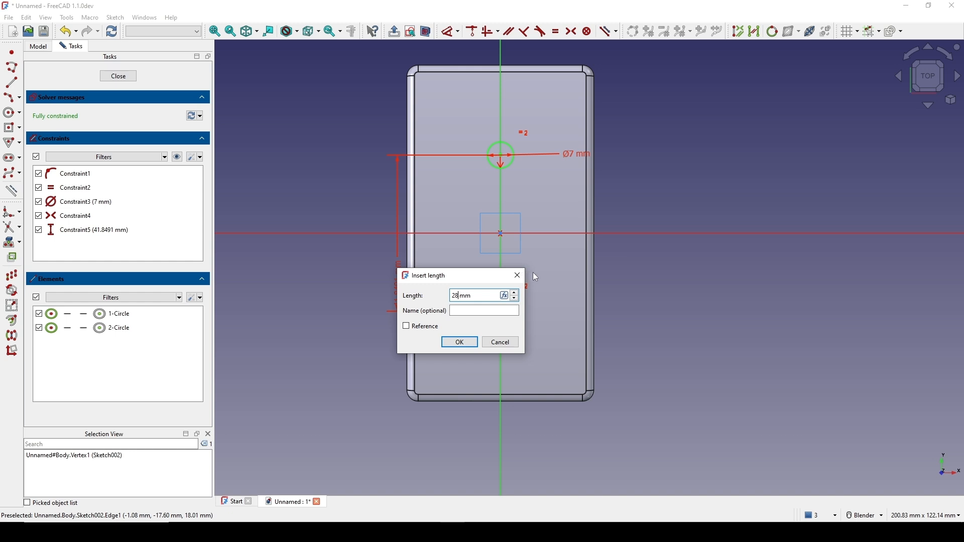
pyautogui.write('28')
pyautogui.press('Return')
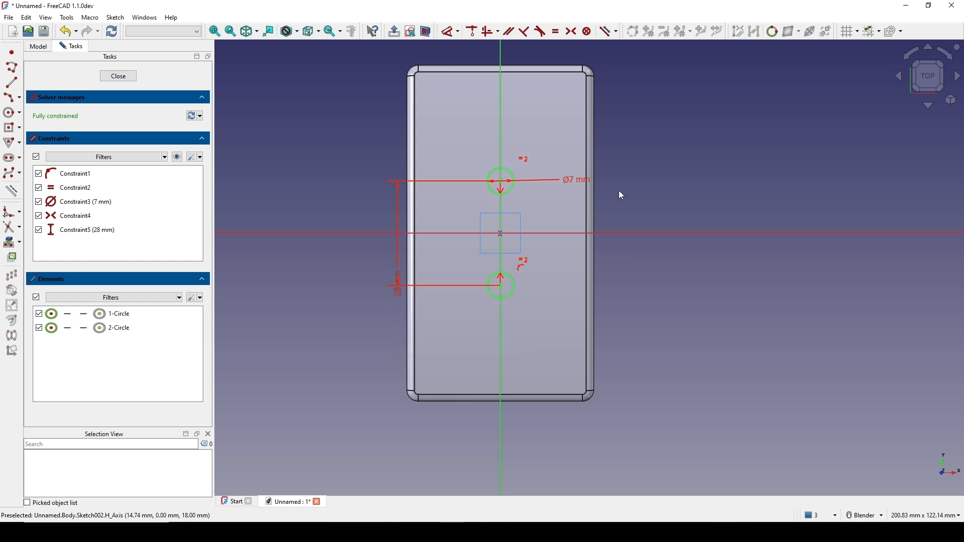
pyautogui.scroll(1, 625, 195)
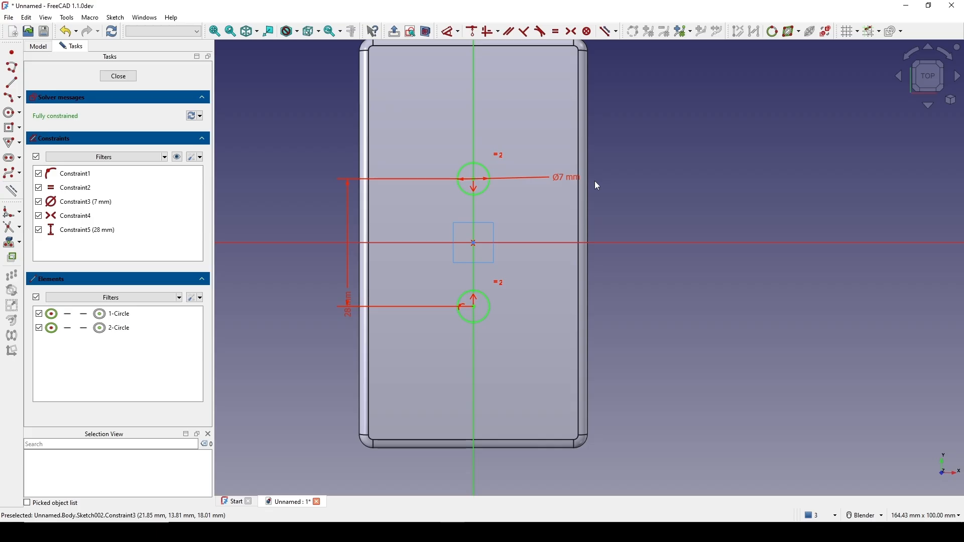
pyautogui.click(128, 79)
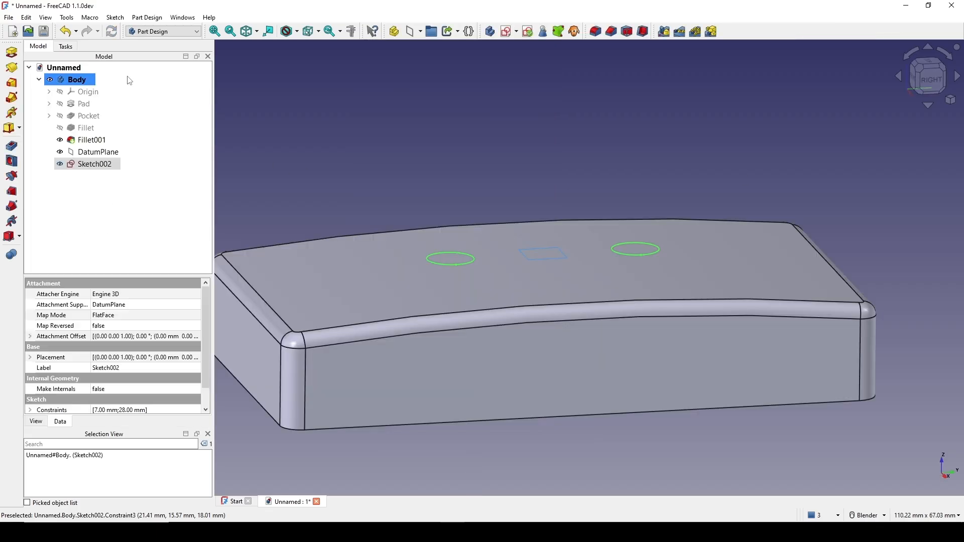
pyautogui.scroll(1, 651, 240)
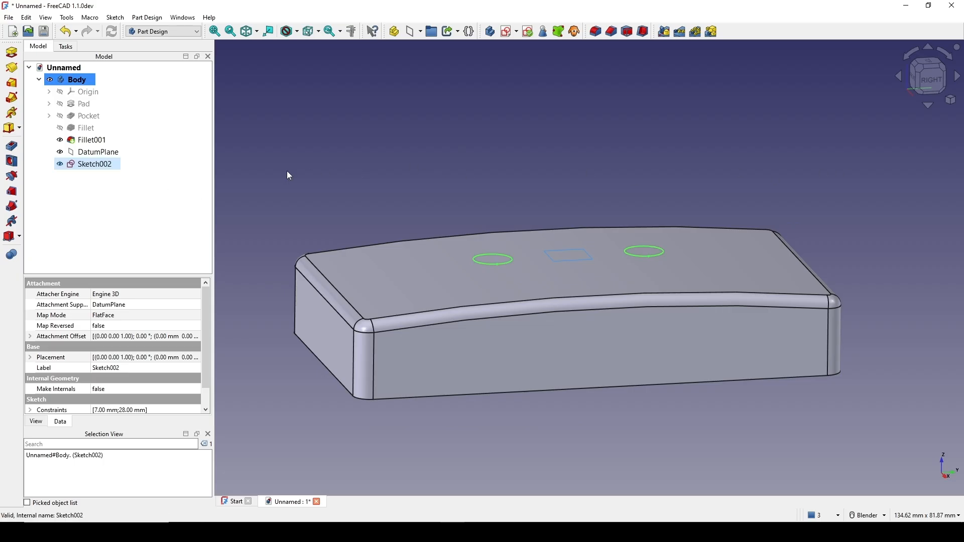
# Pocket the two 7 mm circles down into the curved top of the block
pyautogui.click(13, 150)
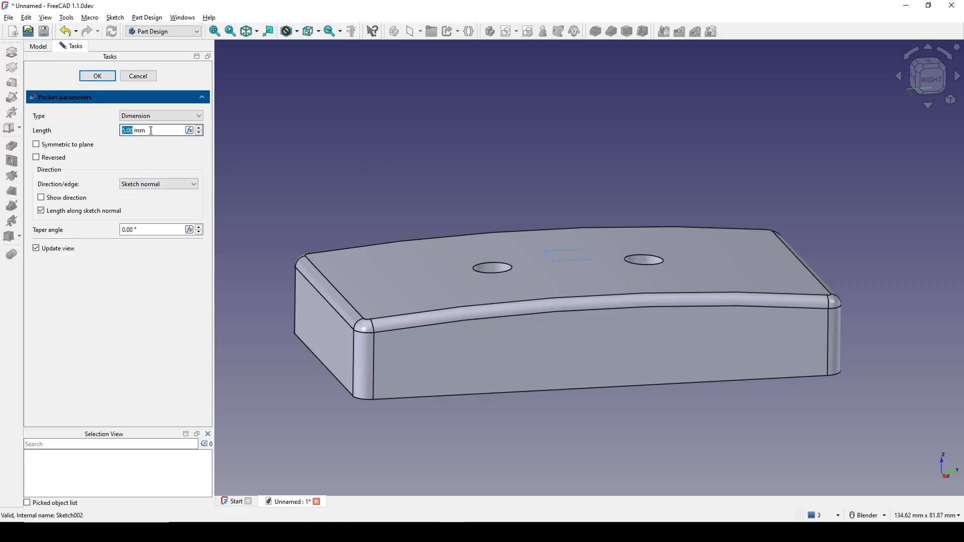
pyautogui.moveTo(150, 130); pyautogui.dragTo(100, 129)
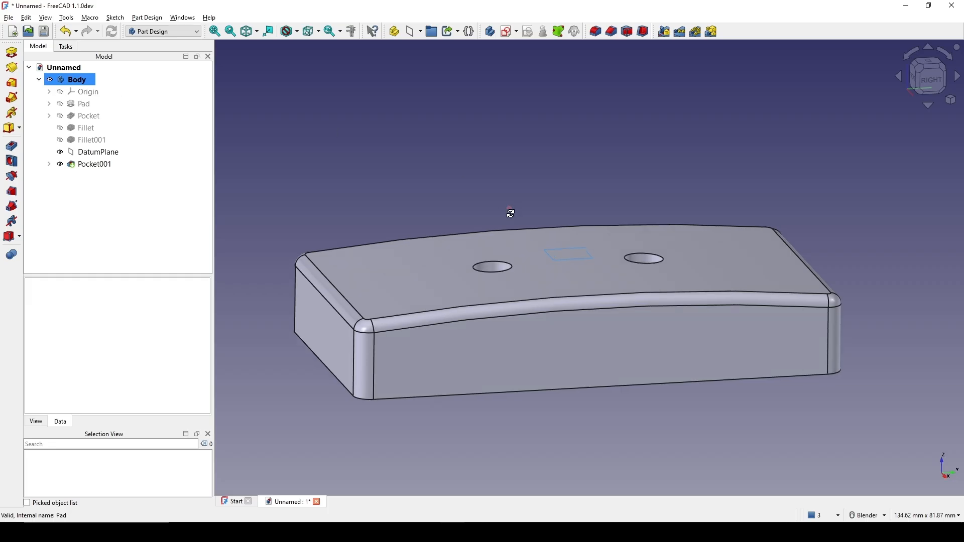
pyautogui.moveTo(510, 211); pyautogui.dragTo(853, 168, button='middle')
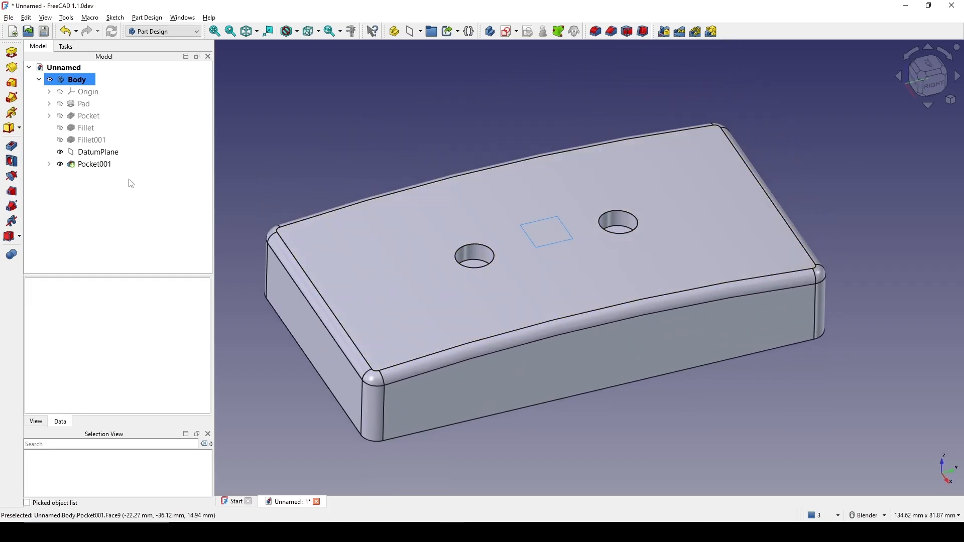
# Sketch two circles, about 10 and 11 mm across, on the existing datum plane, centred on the upper and lower holes along the vertical axis
pyautogui.click(96, 153)
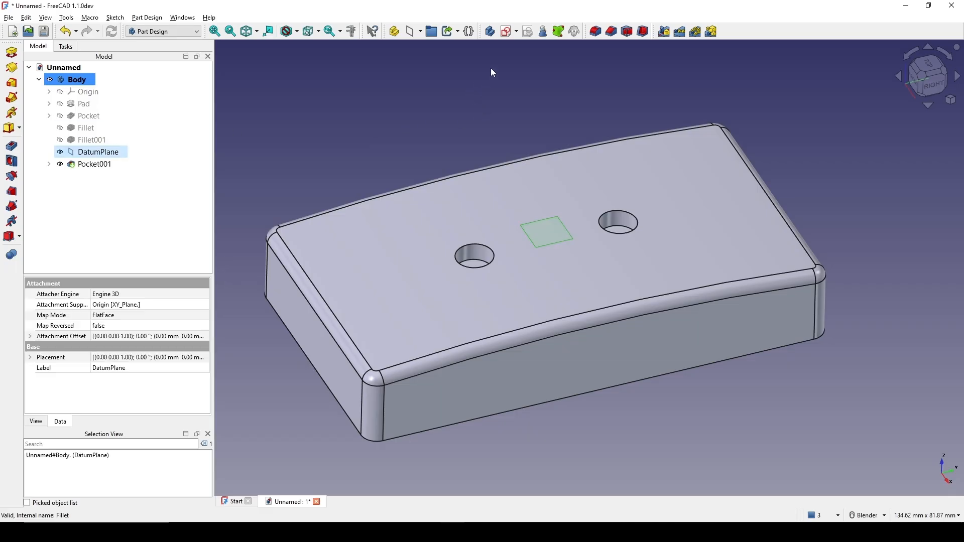
pyautogui.click(506, 34)
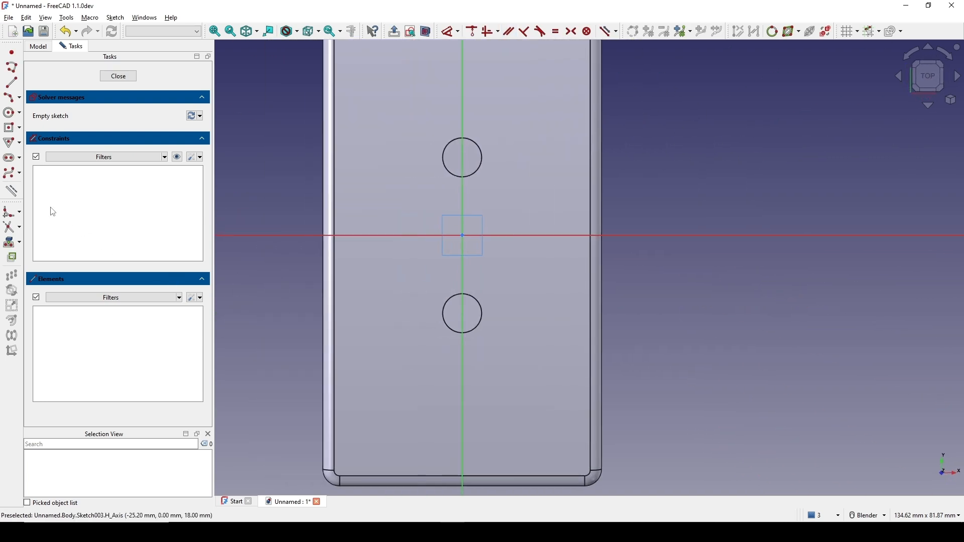
pyautogui.click(10, 113)
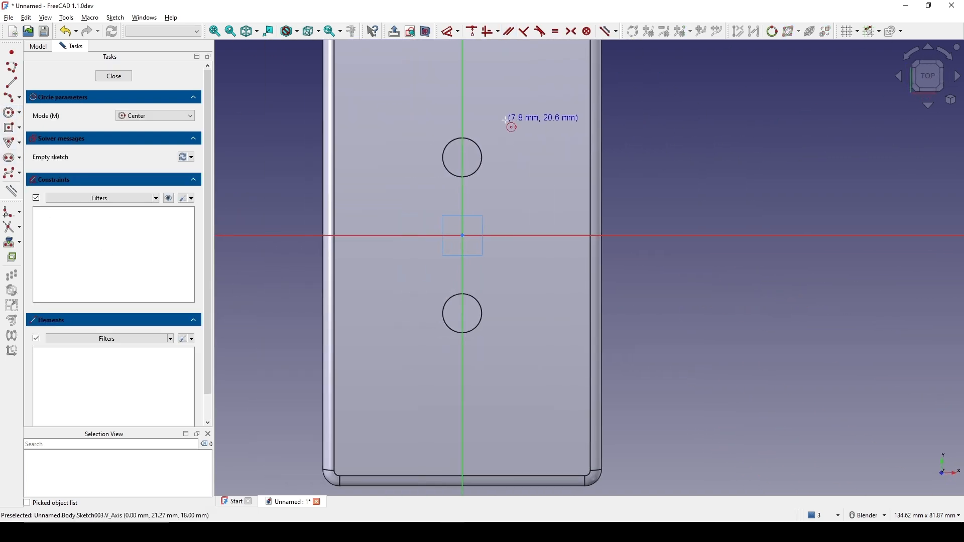
pyautogui.click(462, 157)
pyautogui.click(489, 166)
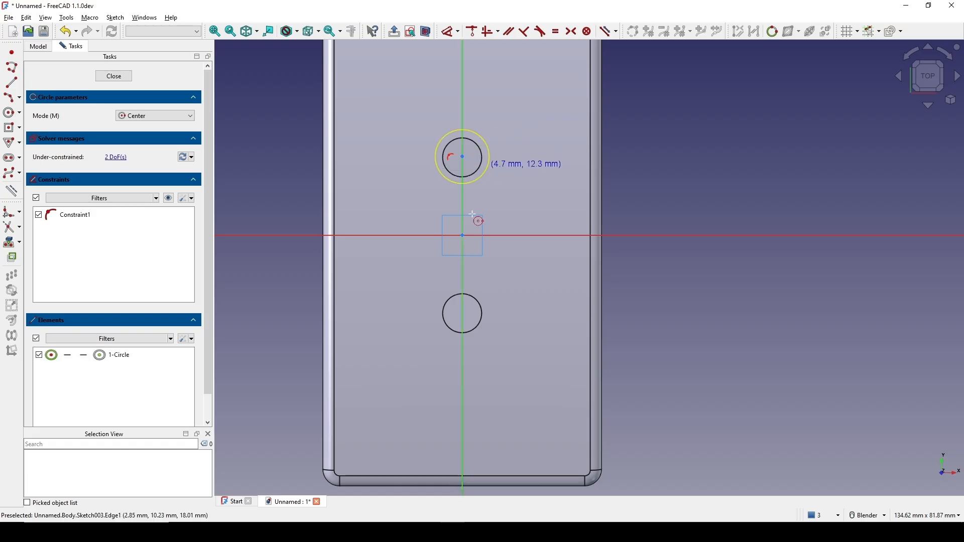
pyautogui.click(463, 313)
pyautogui.click(490, 301)
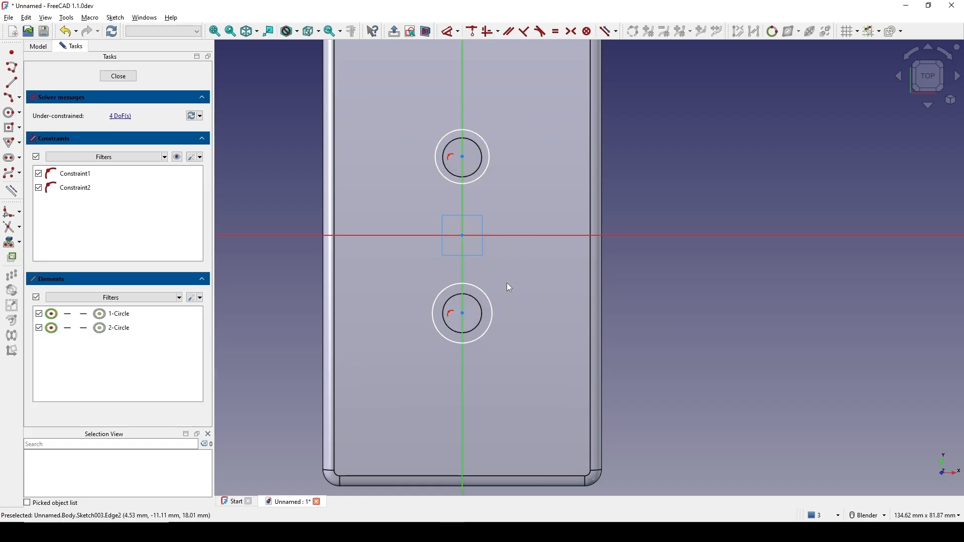
# Constrain the two new circles to be equal and their centres to be symmetric about the horizontal axis
pyautogui.click(491, 300)
pyautogui.click(482, 178)
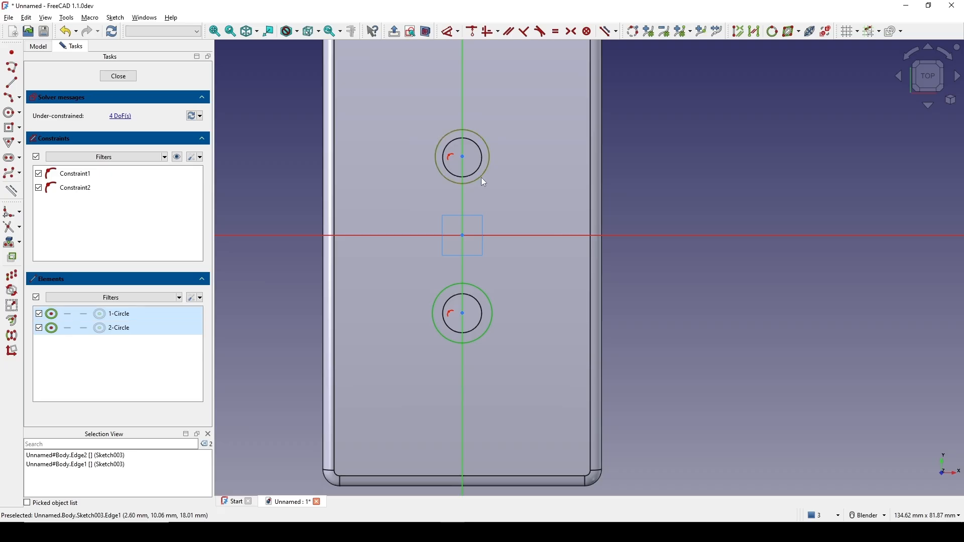
pyautogui.press('e')
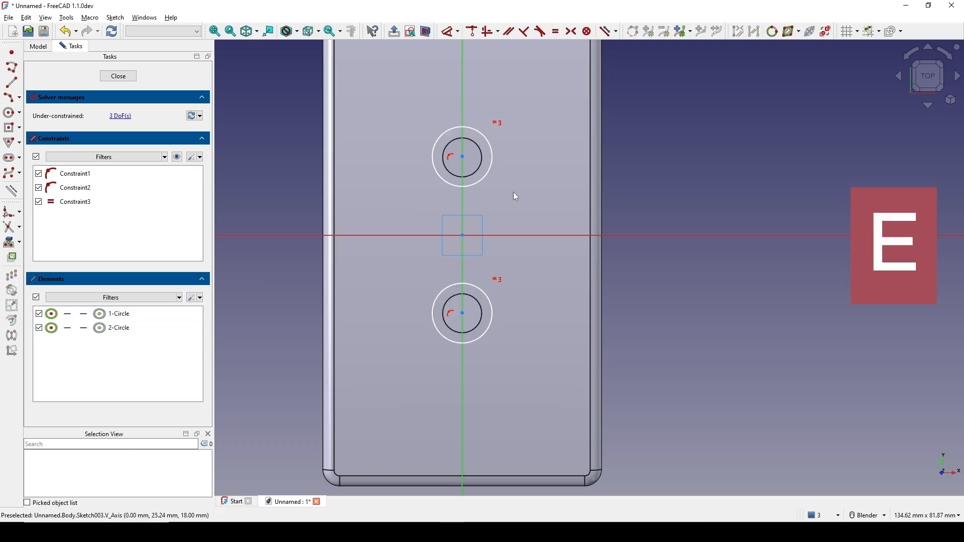
pyautogui.scroll(1, 513, 192)
pyautogui.keyDown('shift'); pyautogui.moveTo(423, 121); pyautogui.dragTo(499, 197, button='middle'); pyautogui.keyUp('shift')
pyautogui.click(528, 226)
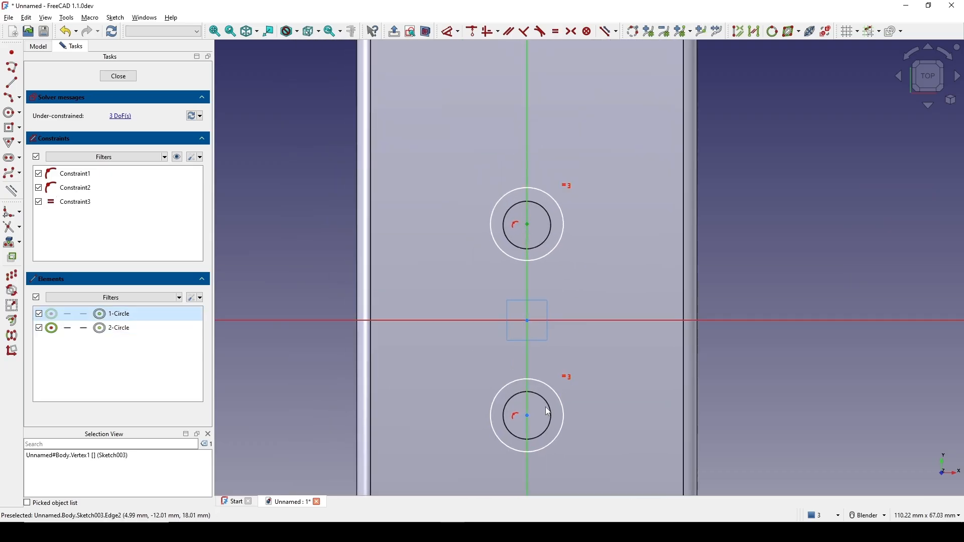
pyautogui.click(528, 416)
pyautogui.click(626, 320)
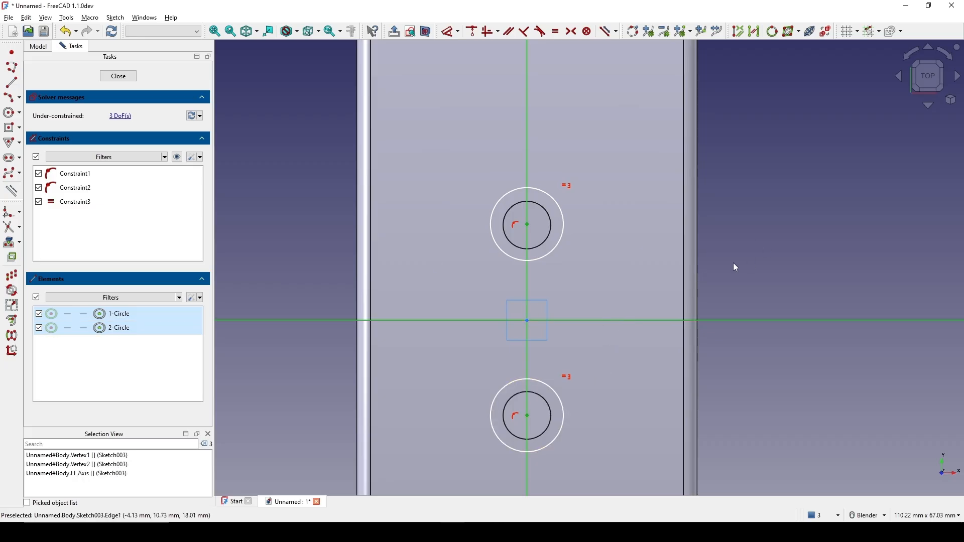
pyautogui.press('s')
pyautogui.keyDown('shift'); pyautogui.moveTo(669, 279); pyautogui.dragTo(623, 215, button='middle'); pyautogui.keyUp('shift')
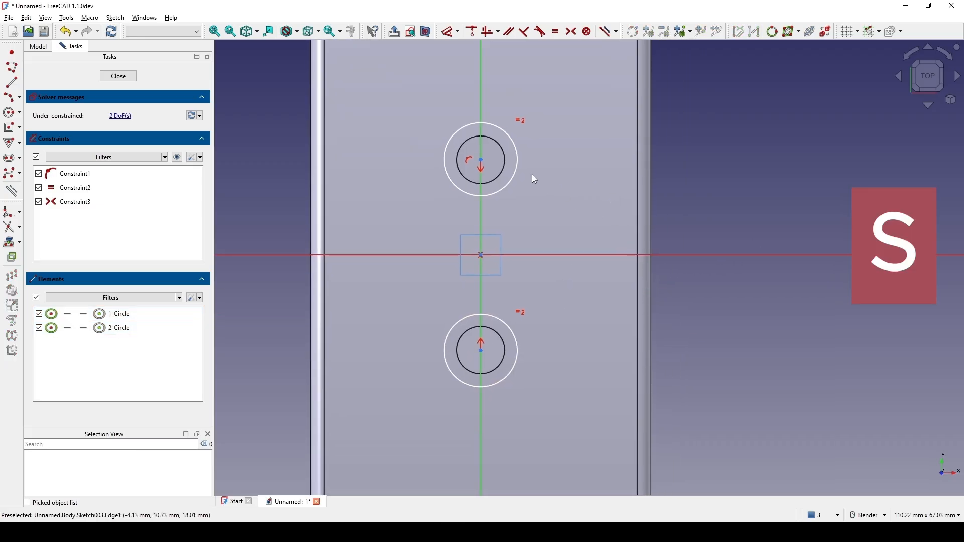
# Set the upper circle's diameter to 4 mm
pyautogui.click(514, 173)
pyautogui.press('d')
pyautogui.click(599, 147)
pyautogui.write('4')
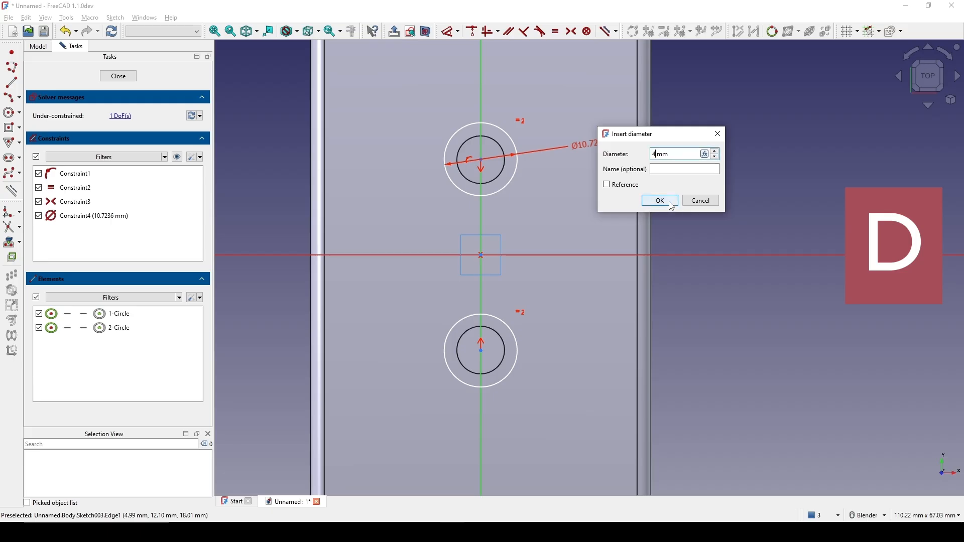
pyautogui.click(661, 201)
pyautogui.keyDown('shift'); pyautogui.moveTo(685, 174); pyautogui.dragTo(661, 185, button='middle'); pyautogui.keyUp('shift')
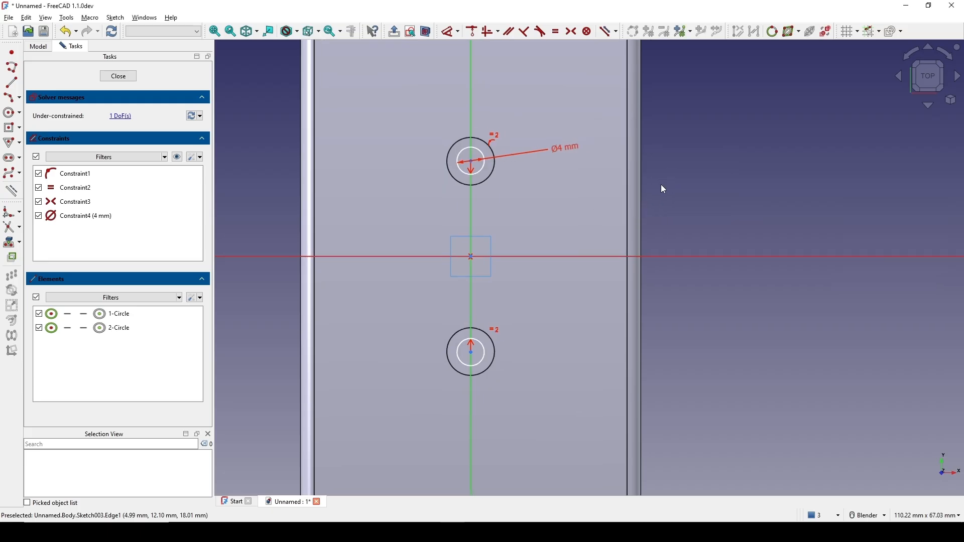
# Set the vertical distance between the centres of the 4 mm circles to 28 mm and close the sketch
pyautogui.click(472, 353)
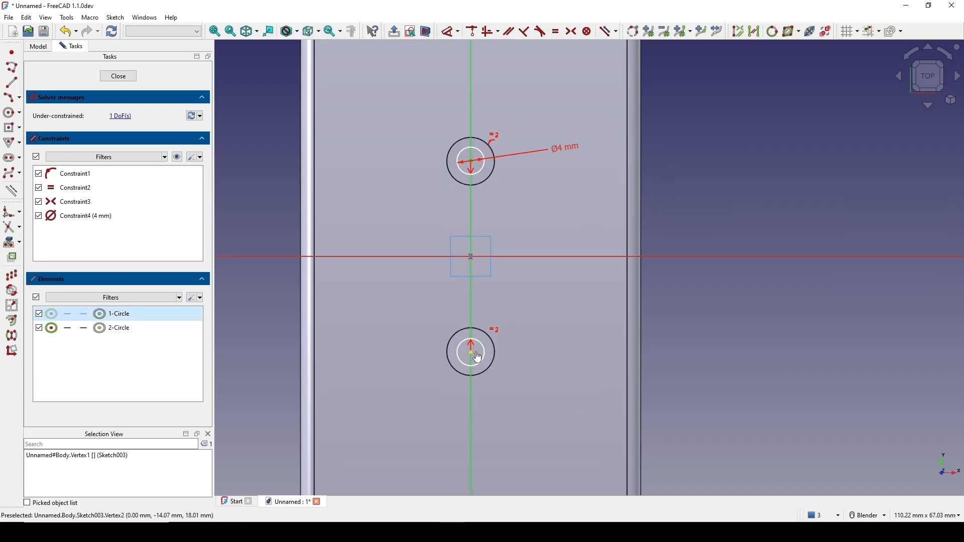
pyautogui.press('i')
pyautogui.click(375, 321)
pyautogui.write('28')
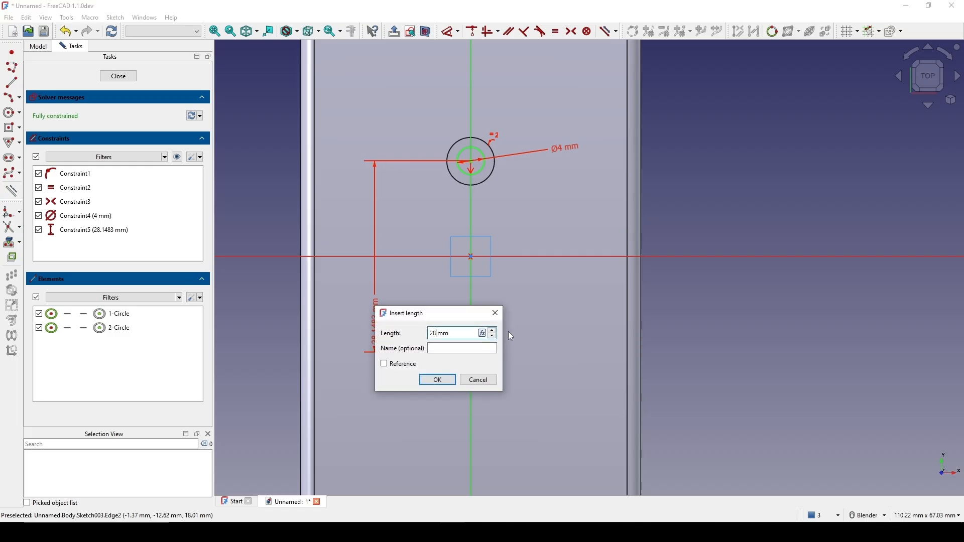
pyautogui.press('Return')
pyautogui.scroll(-2, 541, 324)
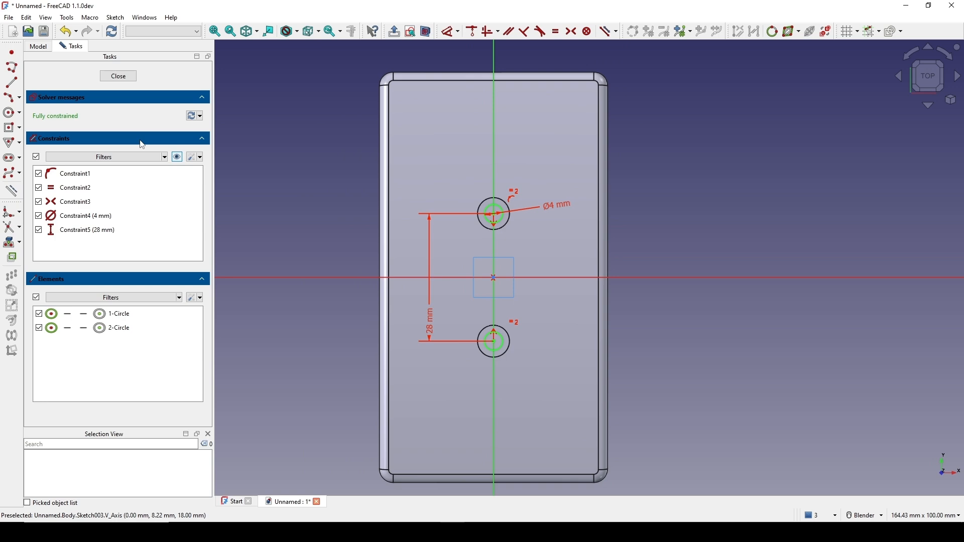
pyautogui.click(111, 81)
# Pocket the two 4 mm circles through the whole block with the Through all type
pyautogui.scroll(1, 587, 287)
pyautogui.moveTo(618, 318)
pyautogui.mouseDown(button='middle')
pyautogui.moveTo(588, 287)
pyautogui.moveTo(614, 284)
pyautogui.mouseUp(button='middle')
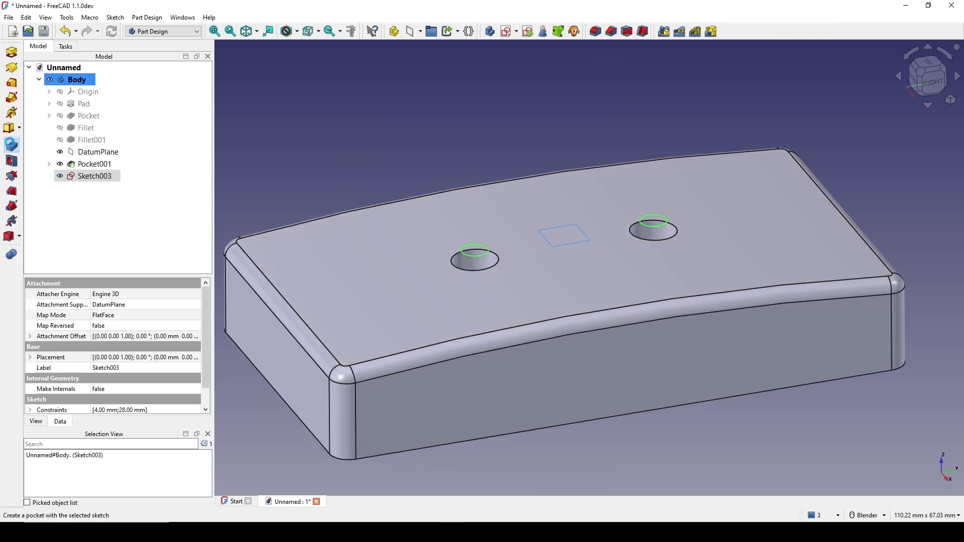
pyautogui.click(11, 146)
pyautogui.click(158, 116)
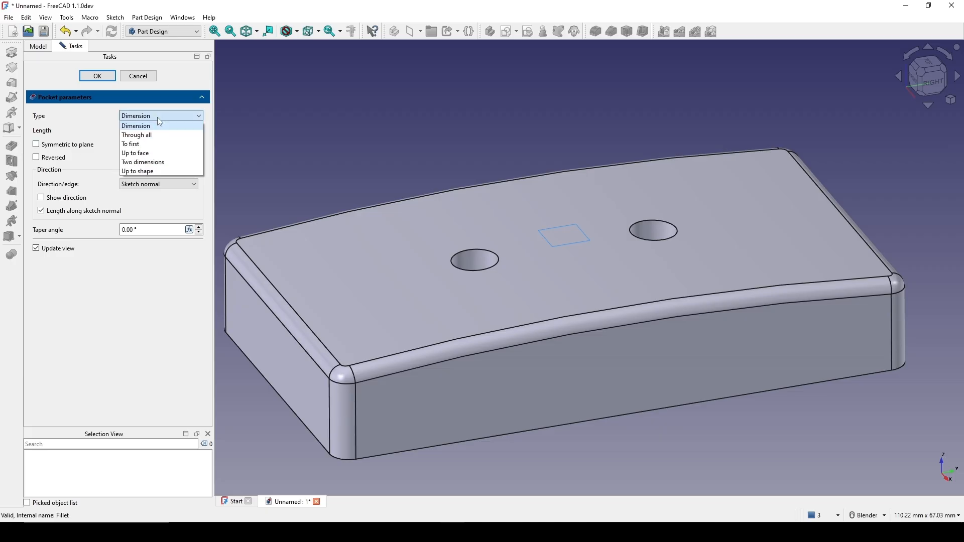
pyautogui.click(156, 136)
pyautogui.moveTo(610, 160); pyautogui.dragTo(370, 240, button='middle')
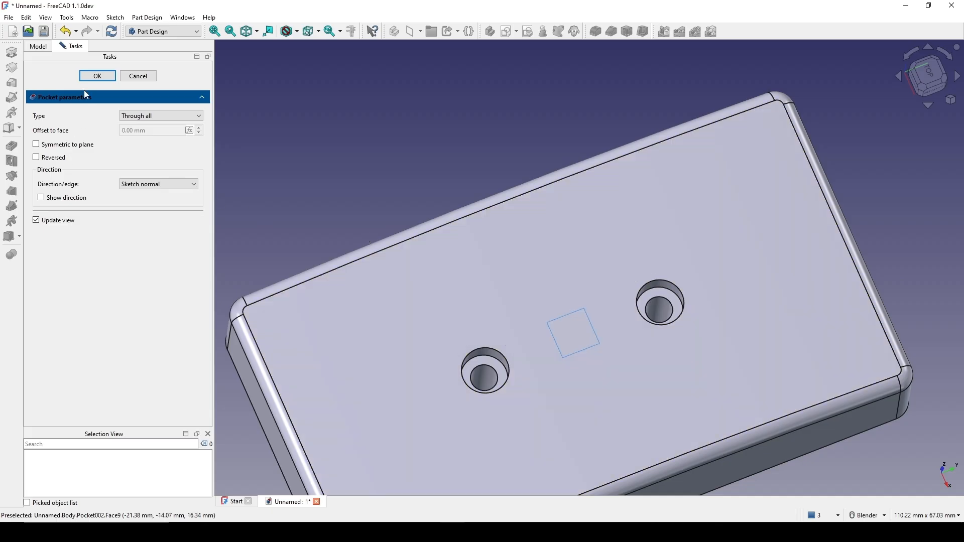
pyautogui.click(97, 76)
# Hollow the block from its flat underside face with the Thickness tool, using 2 mm walls made inwards
pyautogui.scroll(-2, 530, 162)
pyautogui.moveTo(605, 218); pyautogui.dragTo(652, 136, button='middle')
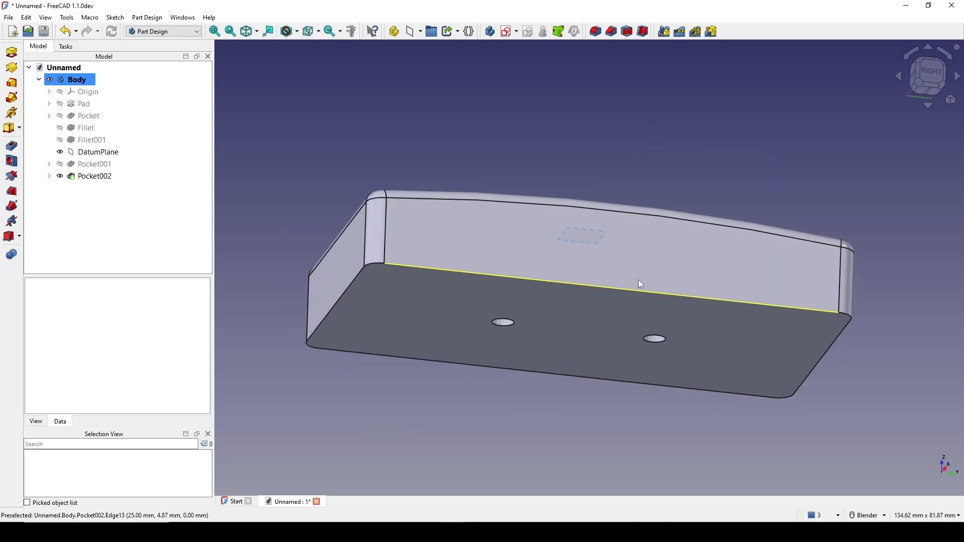
pyautogui.keyDown('shift'); pyautogui.moveTo(613, 317); pyautogui.dragTo(610, 255, button='middle'); pyautogui.keyUp('shift')
pyautogui.click(599, 264)
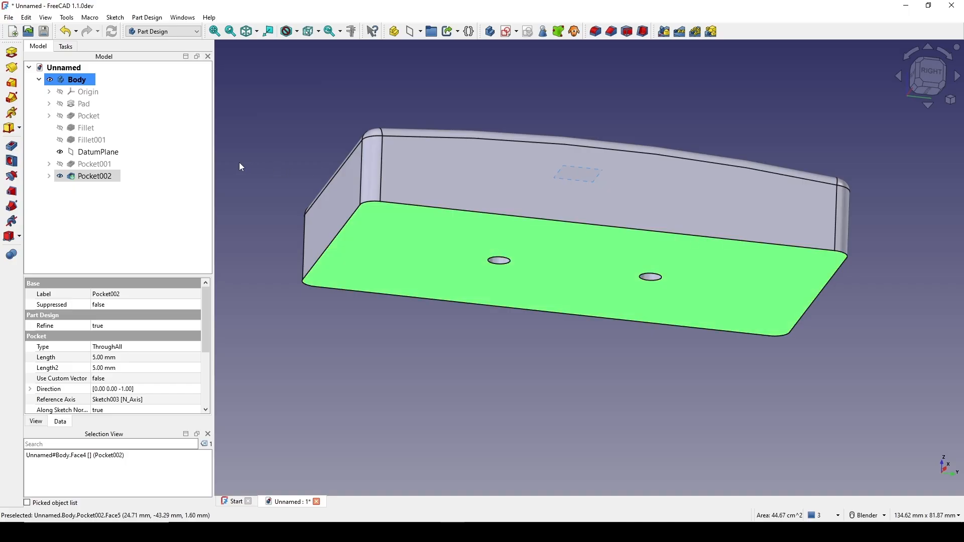
pyautogui.click(645, 34)
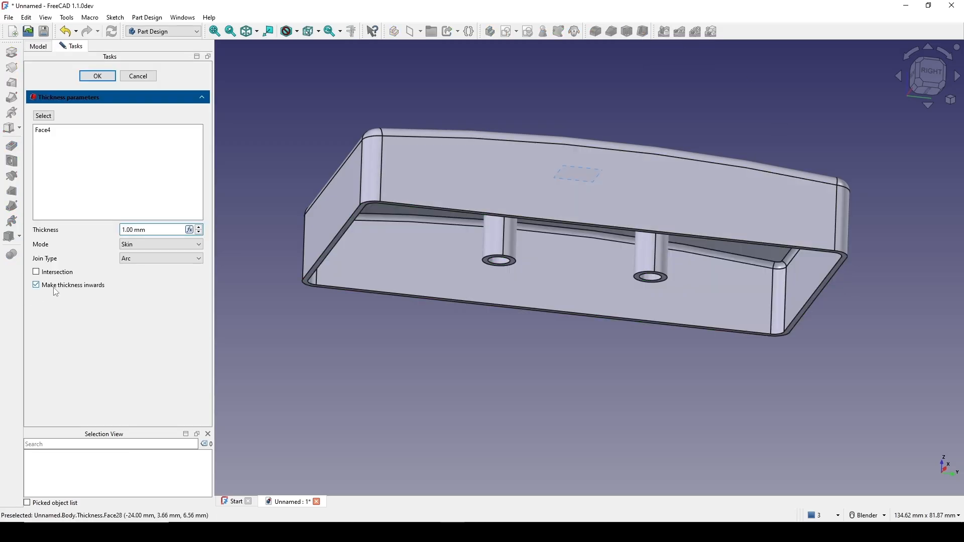
pyautogui.click(36, 286)
pyautogui.click(36, 285)
pyautogui.write('2')
# Change the thickness join type to Intersection, check the shell inside and outside, and apply the feature
pyautogui.moveTo(559, 297); pyautogui.dragTo(619, 279, button='middle')
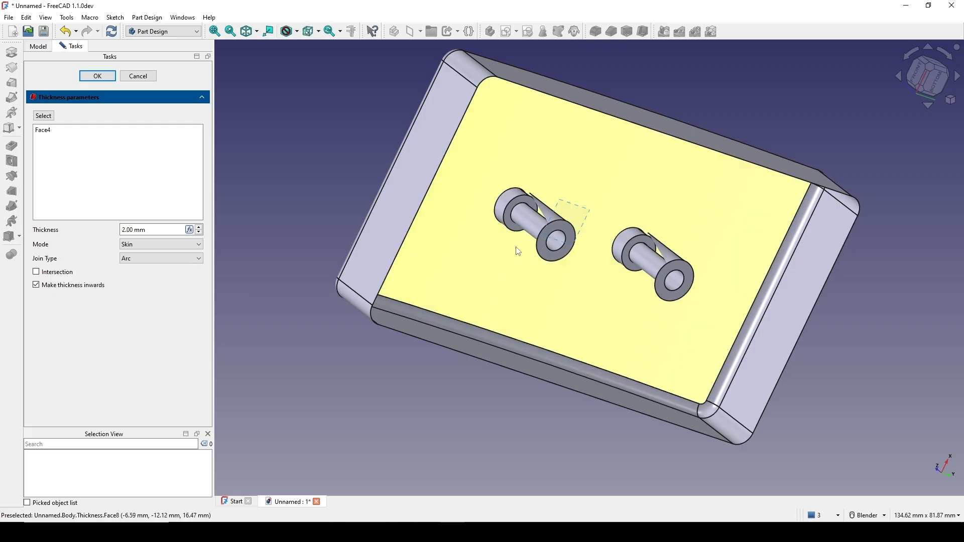
pyautogui.moveTo(586, 234); pyautogui.dragTo(540, 256, button='middle')
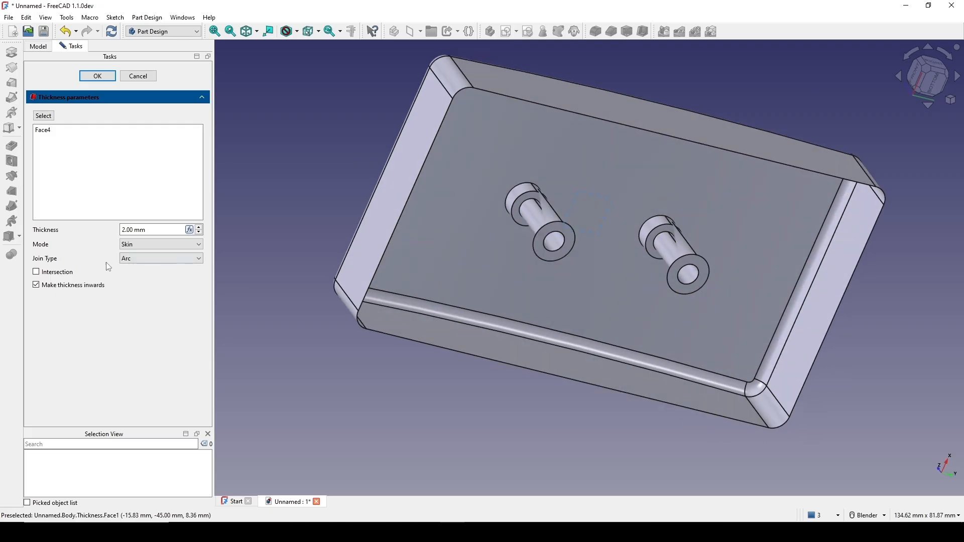
pyautogui.click(168, 260)
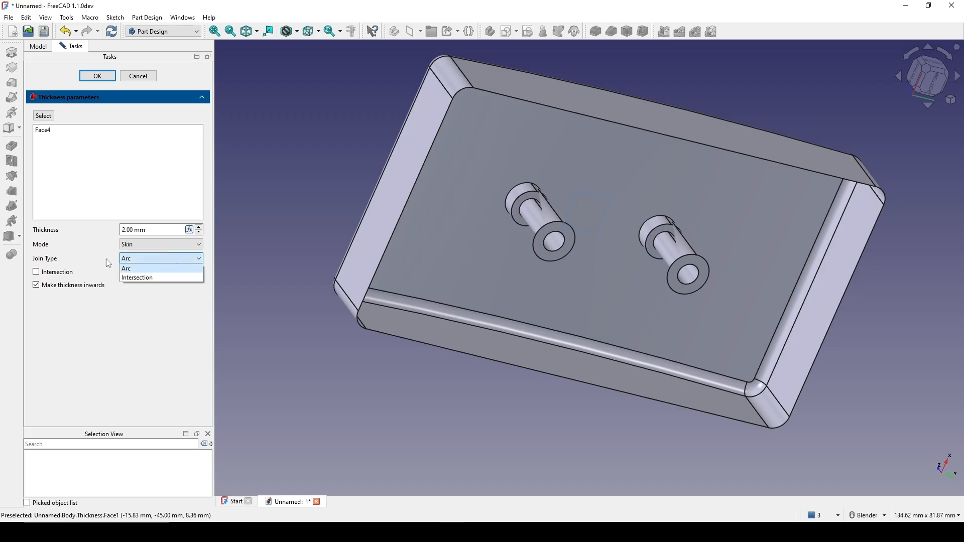
pyautogui.click(169, 283)
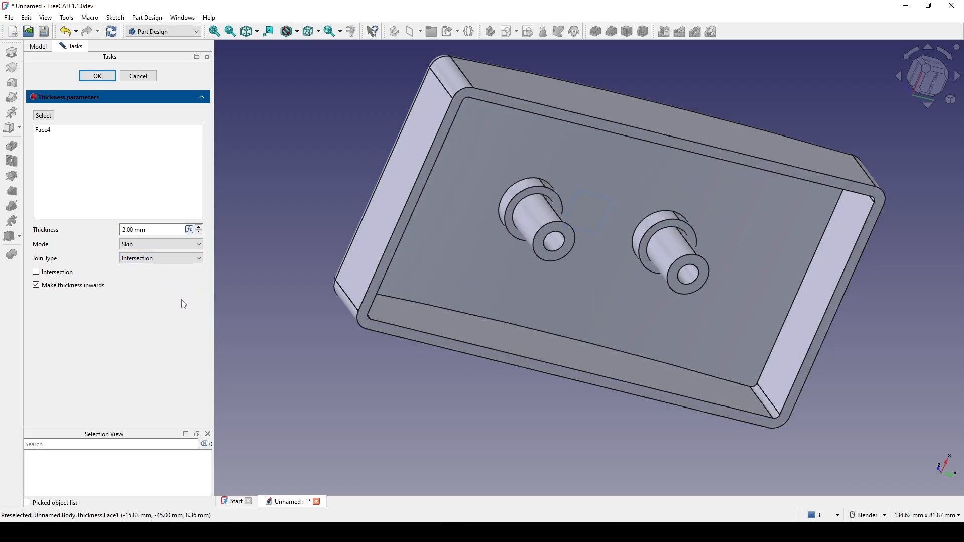
pyautogui.moveTo(592, 278)
pyautogui.mouseDown(button='middle')
pyautogui.moveTo(457, 248)
pyautogui.moveTo(439, 263)
pyautogui.moveTo(451, 278)
pyautogui.moveTo(442, 276)
pyautogui.mouseUp(button='middle')
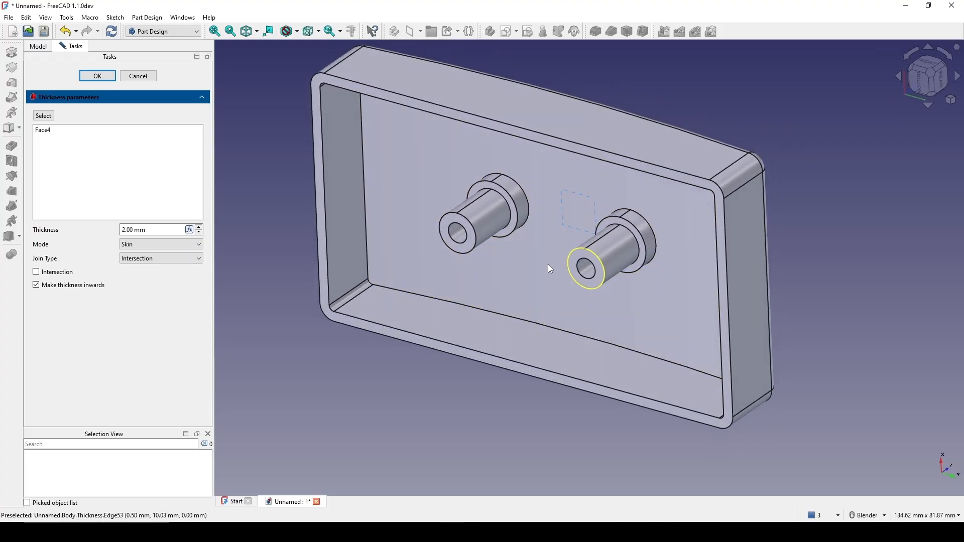
pyautogui.moveTo(528, 251); pyautogui.dragTo(347, 336, button='middle')
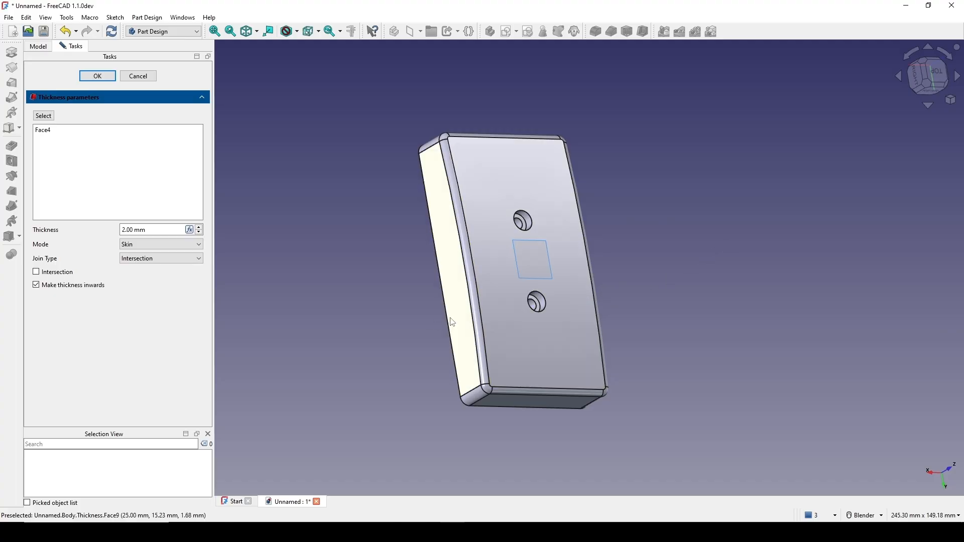
pyautogui.moveTo(373, 315); pyautogui.dragTo(679, 188, button='middle')
pyautogui.click(103, 76)
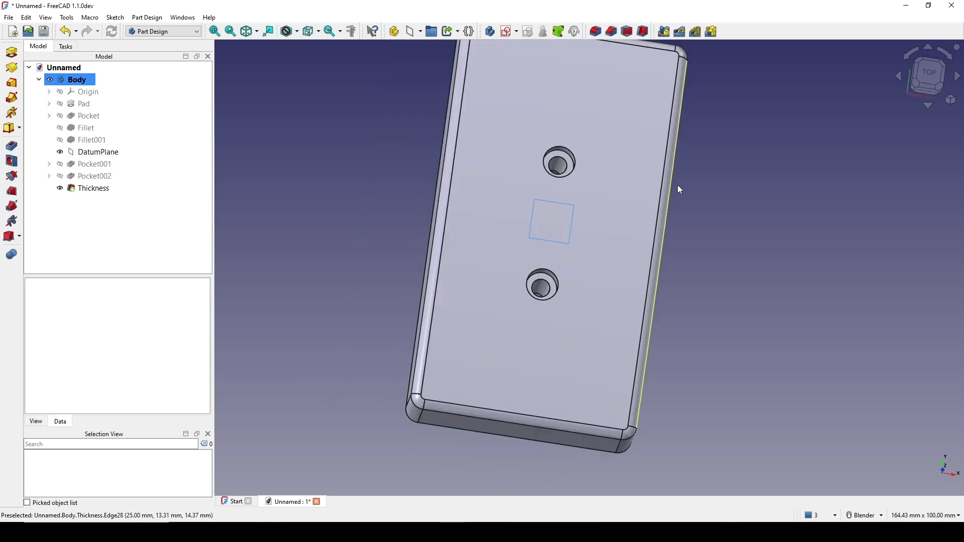
# Start a sketch on the datum plane and draw a centred rectangle, about 33 × 10 mm, on the vertical axis below the lower hole
pyautogui.click(98, 156)
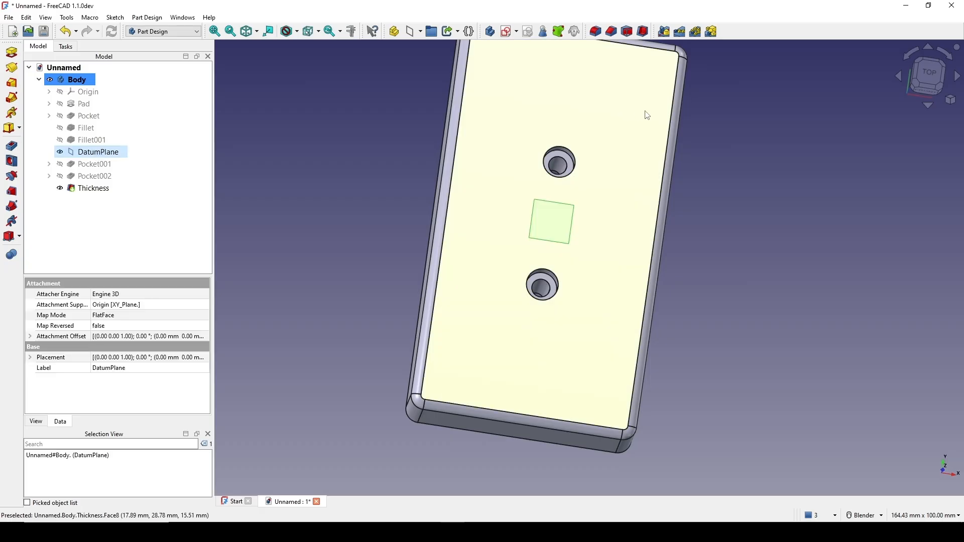
pyautogui.click(510, 31)
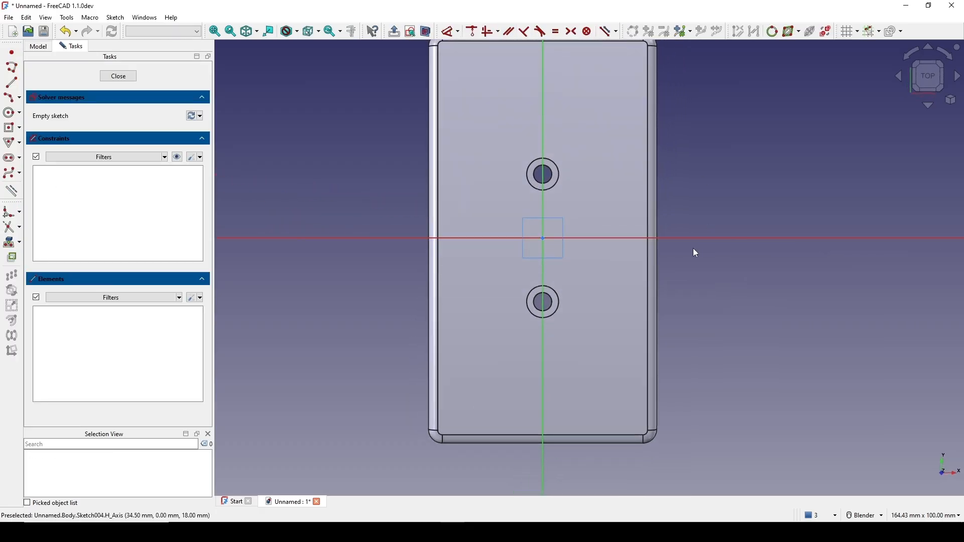
pyautogui.moveTo(661, 252)
pyautogui.keyDown('shift'); pyautogui.mouseDown(button='middle')
pyautogui.moveTo(636, 242)
pyautogui.moveTo(621, 220)
pyautogui.mouseUp(button='middle'); pyautogui.keyUp('shift')
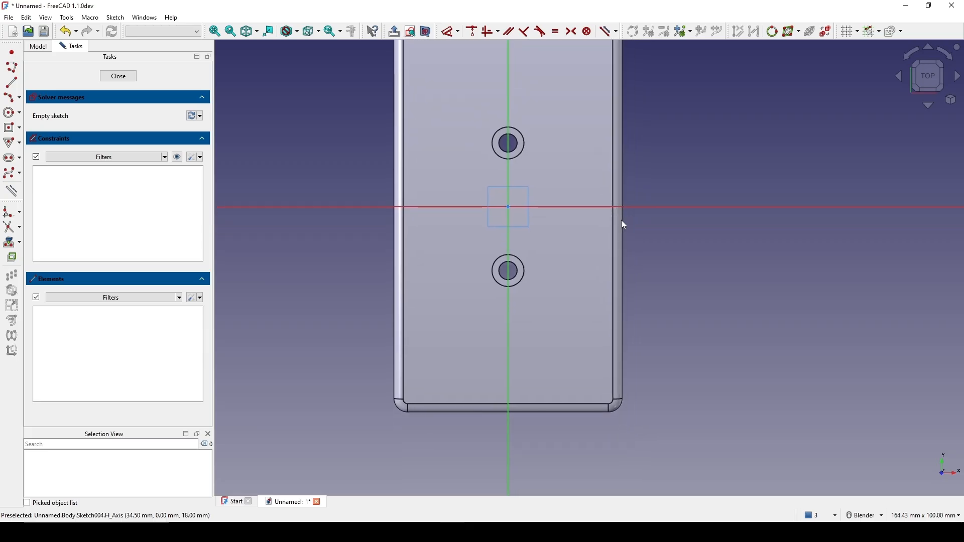
pyautogui.click(12, 129)
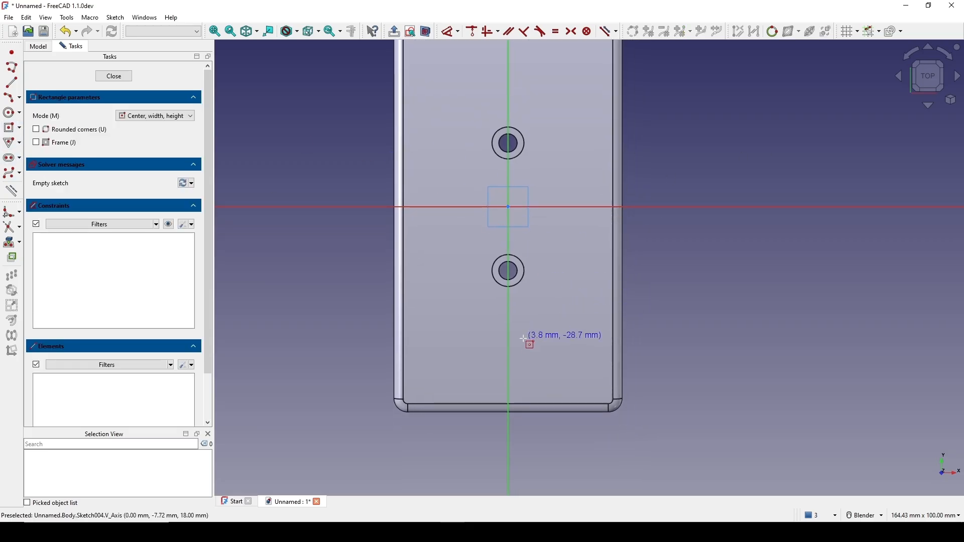
pyautogui.click(509, 348)
pyautogui.click(584, 325)
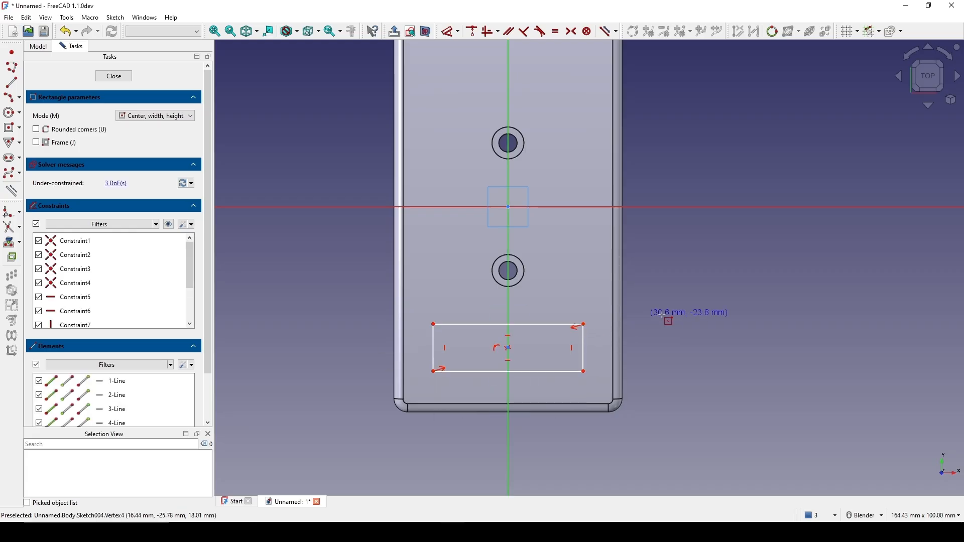
# Dimension the rectangle to 38 mm wide and 16 mm high
pyautogui.scroll(1, 635, 333)
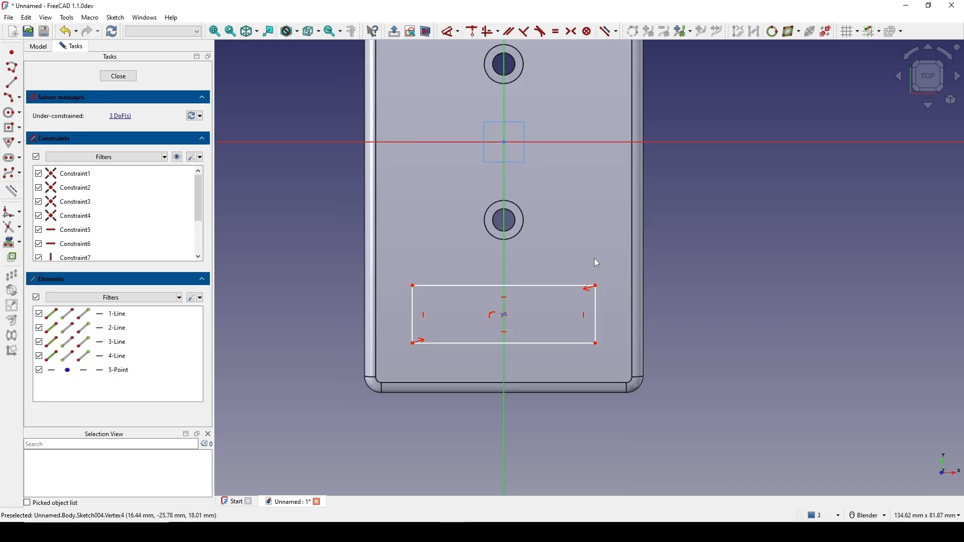
pyautogui.click(546, 284)
pyautogui.click(546, 255)
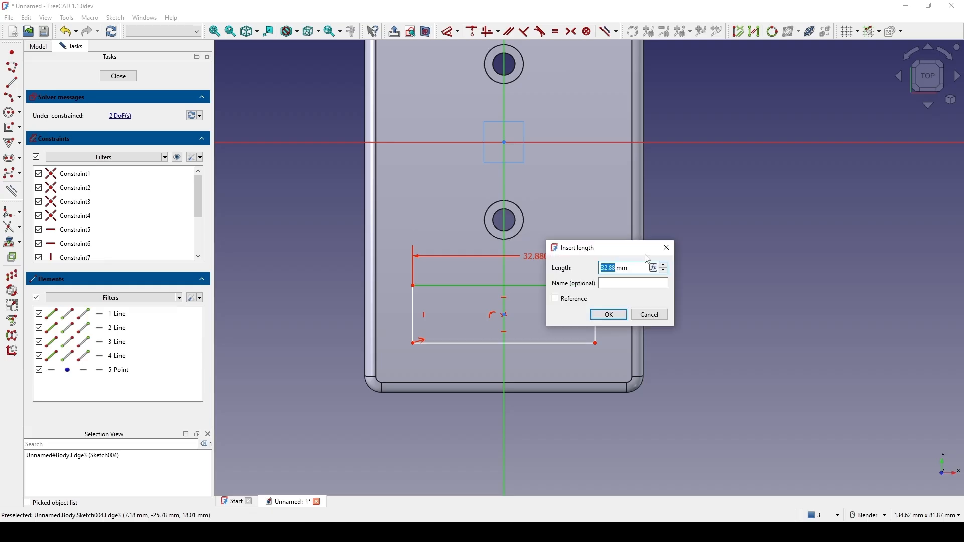
pyautogui.write('38')
pyautogui.press('Return')
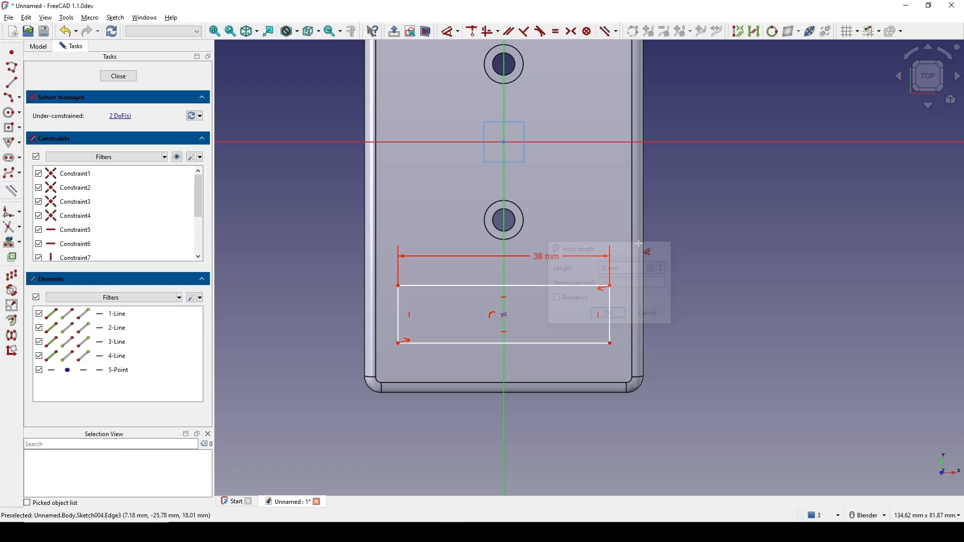
pyautogui.click(611, 309)
pyautogui.click(664, 306)
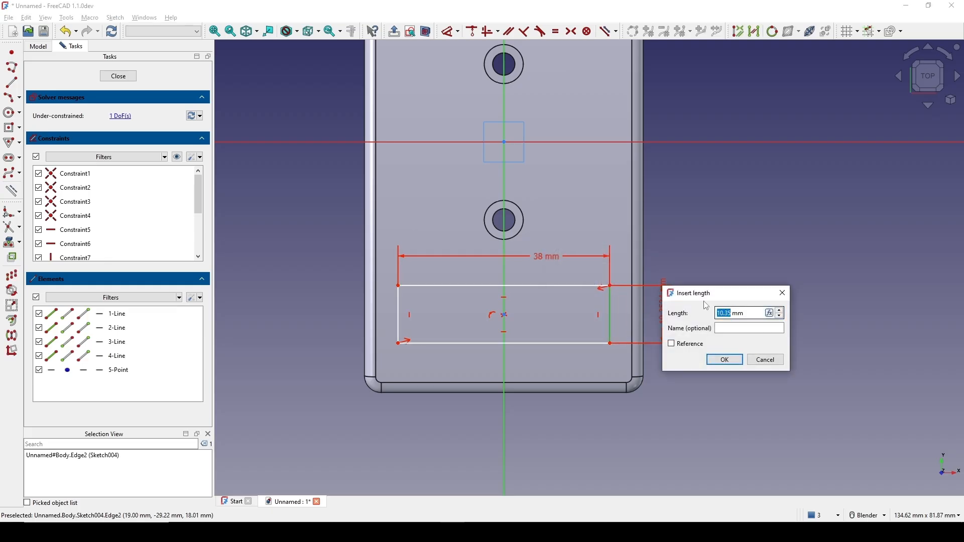
pyautogui.write('16')
pyautogui.press('Return')
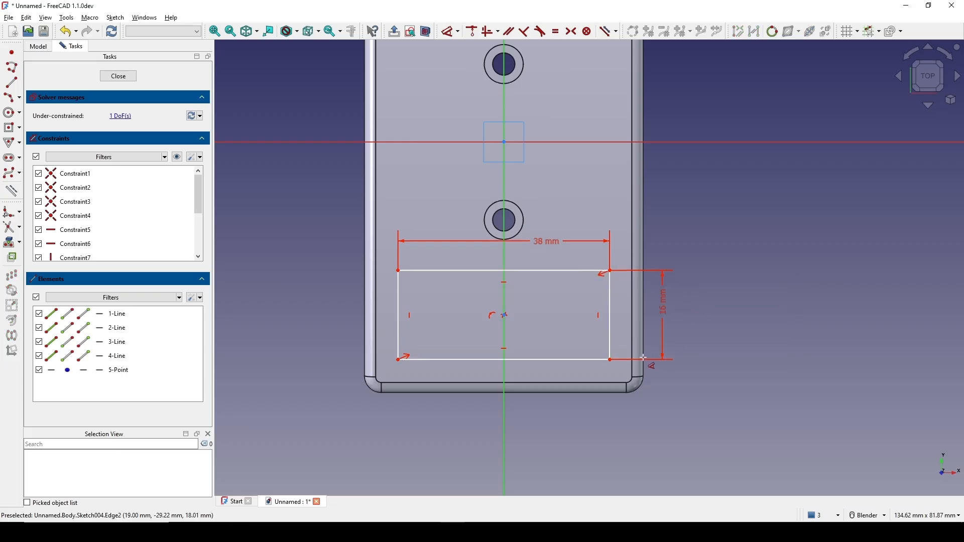
# Project the block's lower outer edge as external geometry and set the rectangle's lower side 10 mm from it
pyautogui.keyDown('shift'); pyautogui.moveTo(658, 358); pyautogui.dragTo(629, 280, button='middle'); pyautogui.keyUp('shift')
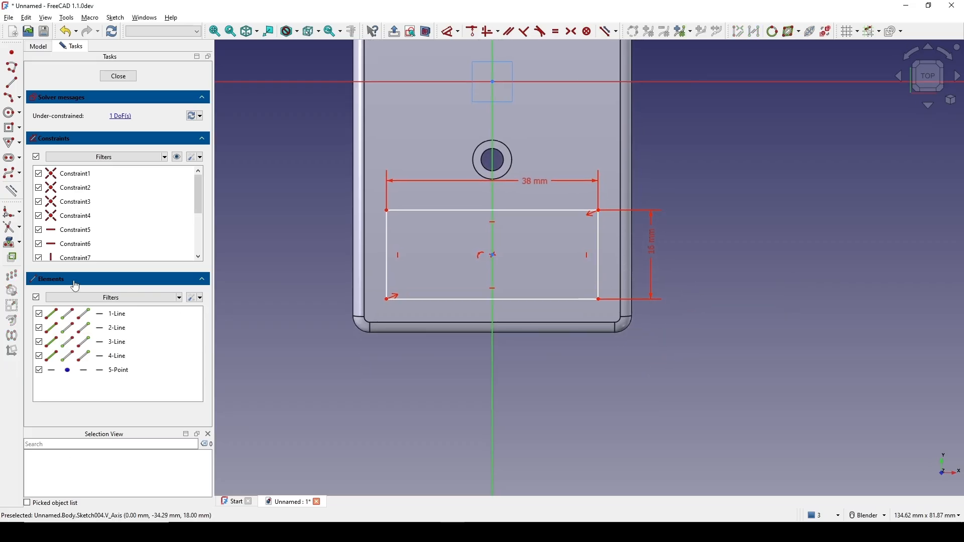
pyautogui.click(12, 242)
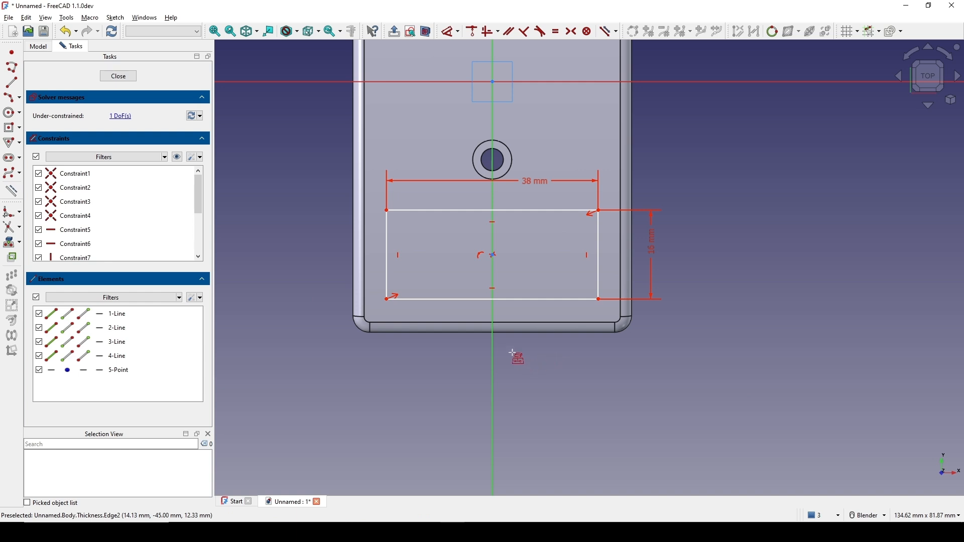
pyautogui.click(520, 338)
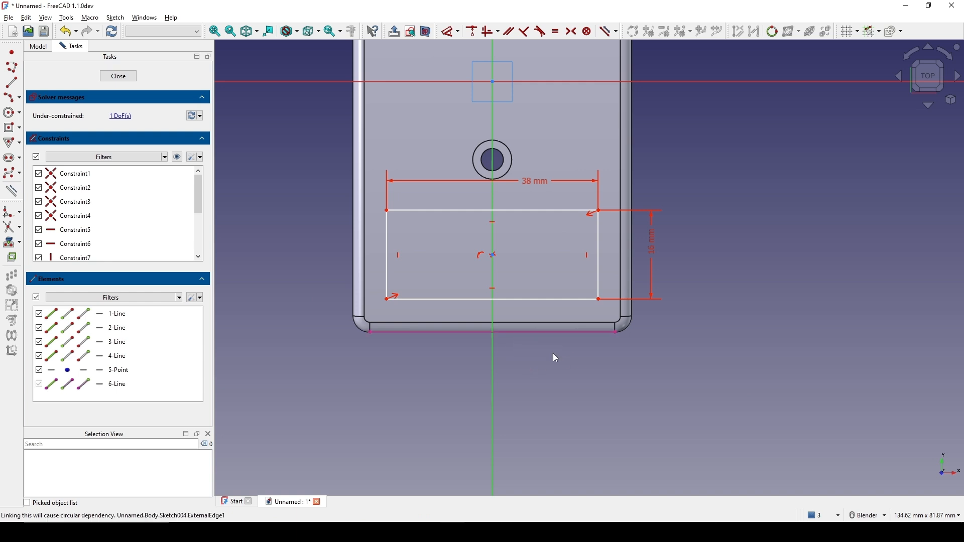
pyautogui.click(598, 311)
pyautogui.click(590, 340)
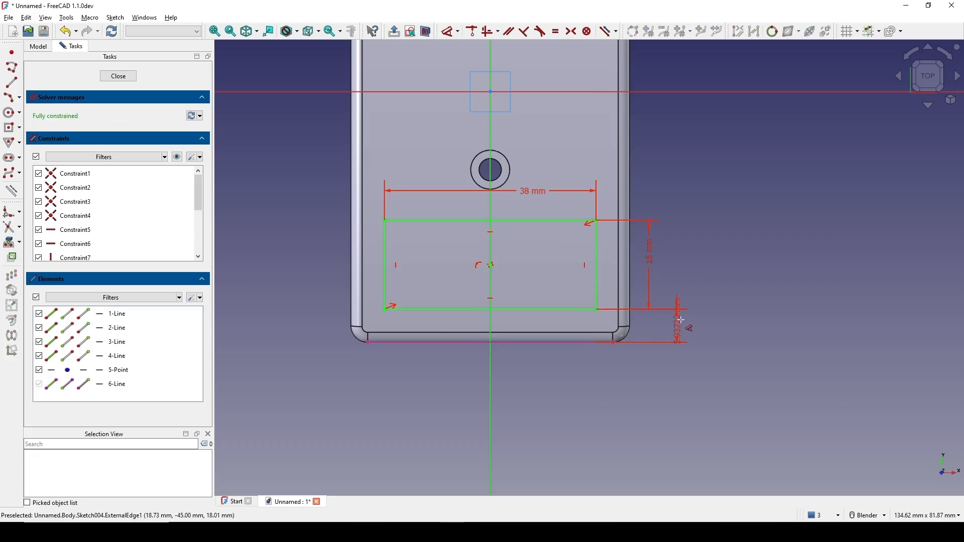
pyautogui.click(681, 320)
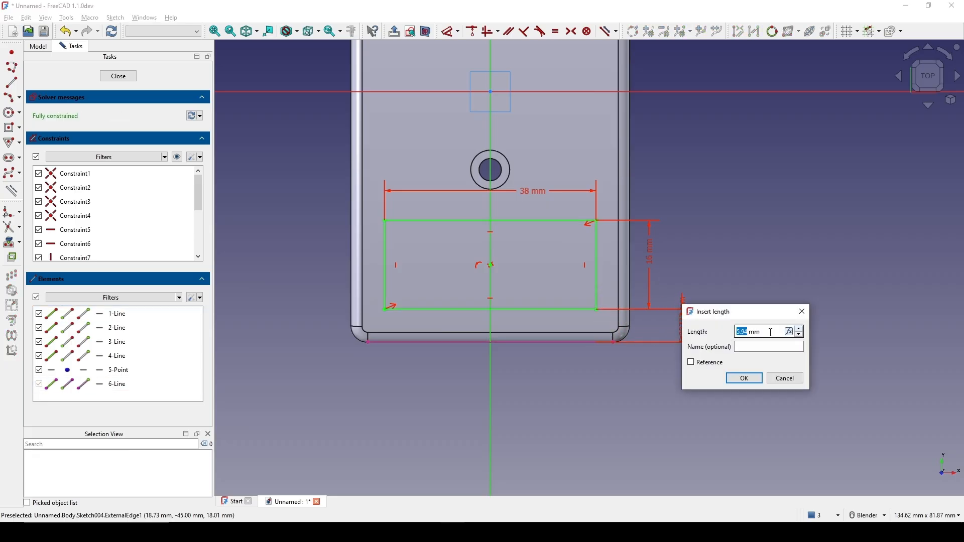
pyautogui.write('10')
pyautogui.press('Return')
pyautogui.scroll(-2, 731, 314)
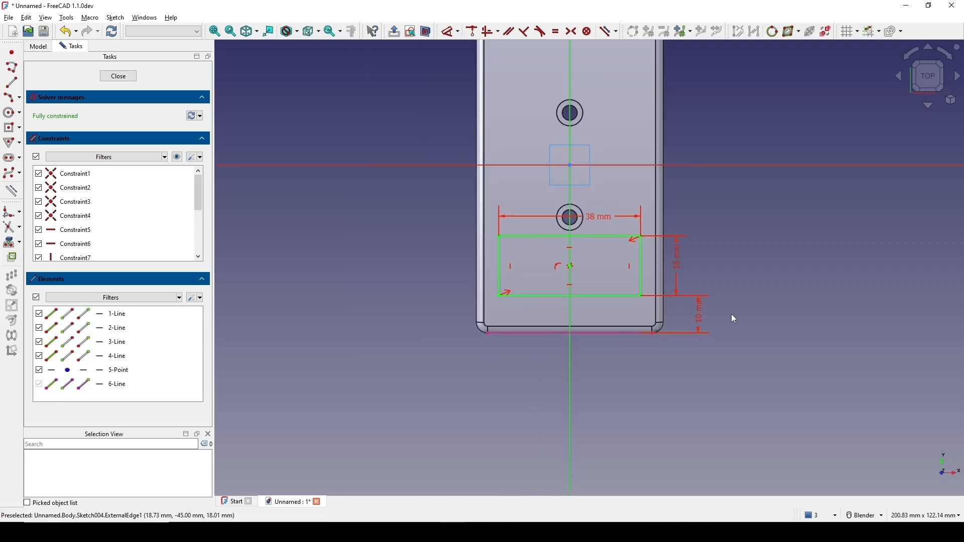
# Move the label of the 38 mm width dimension out past the block's left edge, clear of the lower hole
pyautogui.scroll(1, 692, 362)
pyautogui.moveTo(631, 437); pyautogui.dragTo(457, 366)
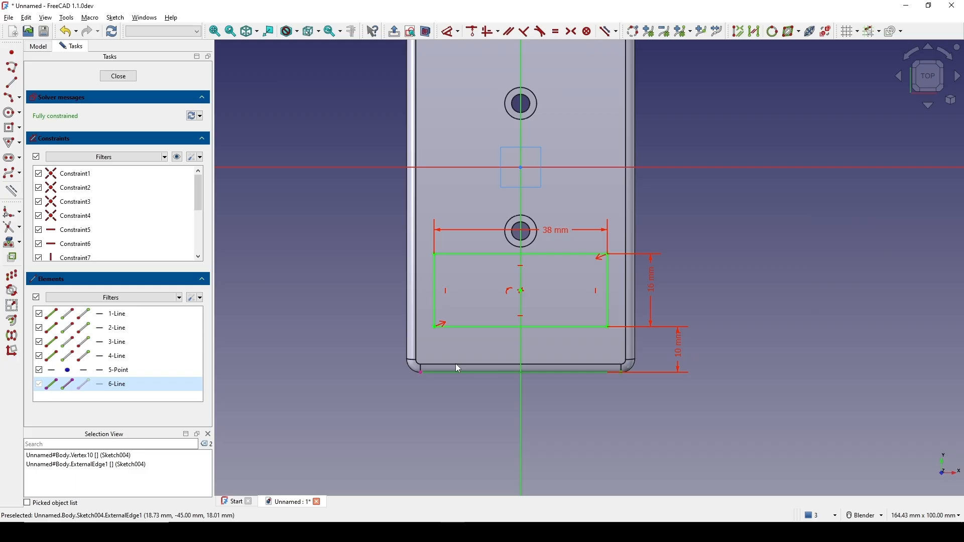
pyautogui.click(456, 366)
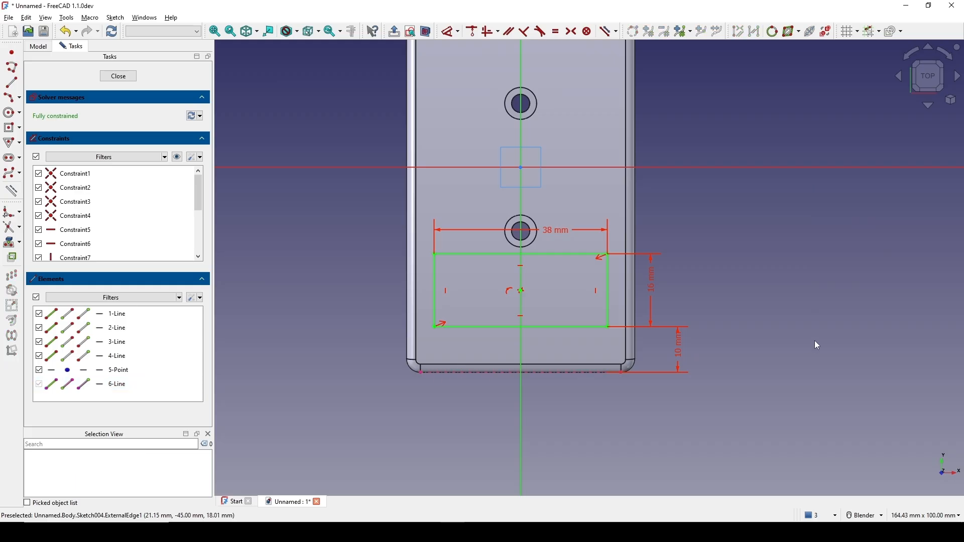
pyautogui.keyDown('shift'); pyautogui.moveTo(638, 282); pyautogui.dragTo(647, 316, button='middle'); pyautogui.keyUp('shift')
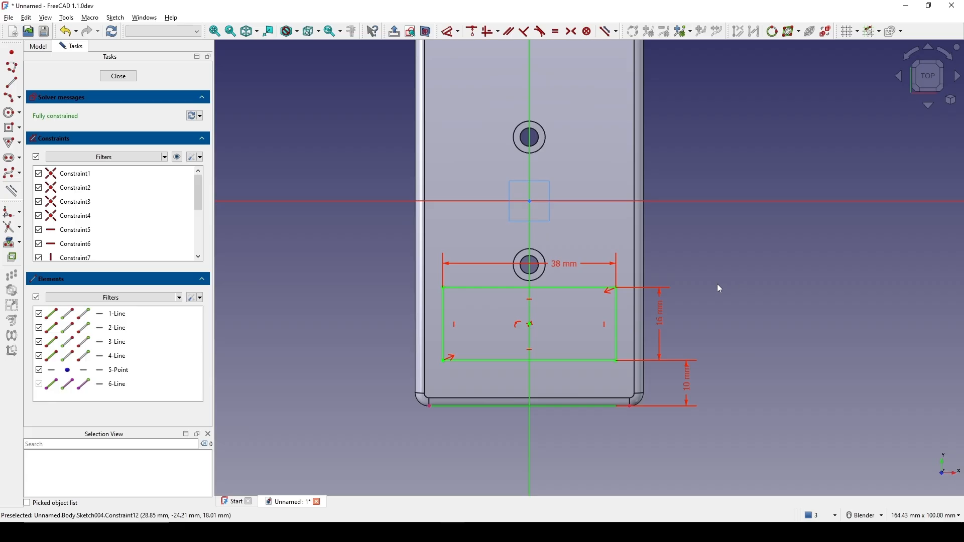
pyautogui.keyDown('shift'); pyautogui.moveTo(706, 286); pyautogui.dragTo(706, 309, button='middle'); pyautogui.keyUp('shift')
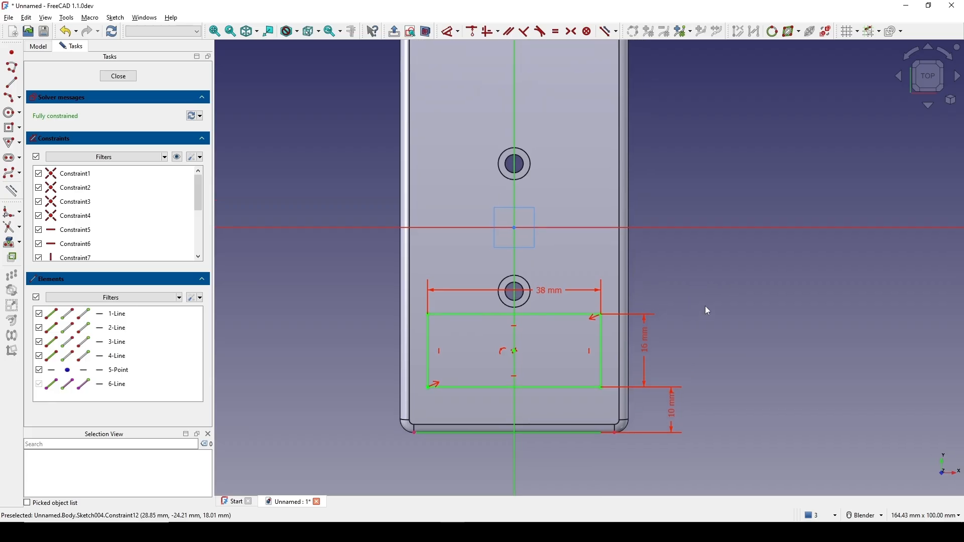
pyautogui.scroll(-2, 705, 307)
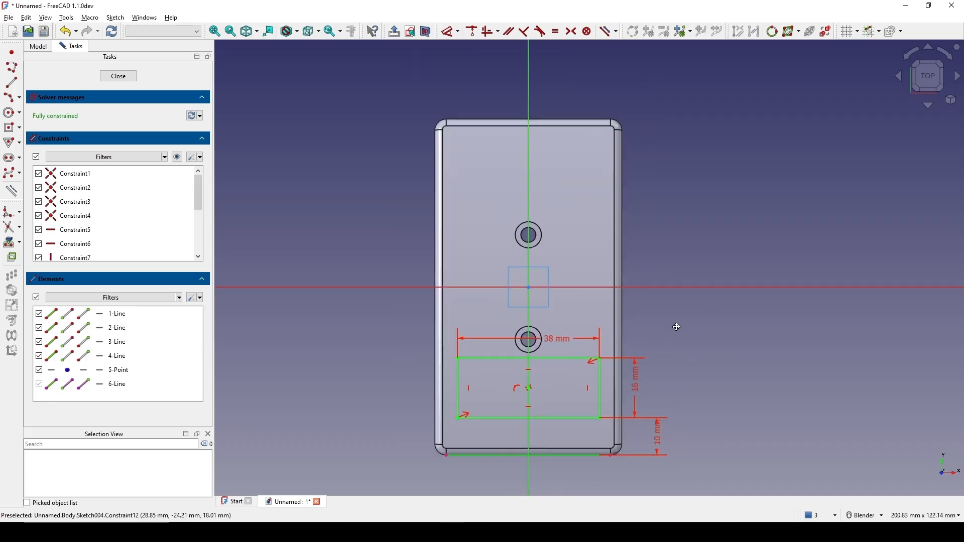
pyautogui.moveTo(578, 332); pyautogui.dragTo(380, 332)
pyautogui.keyDown('shift'); pyautogui.moveTo(589, 337); pyautogui.dragTo(590, 333, button='middle'); pyautogui.keyUp('shift')
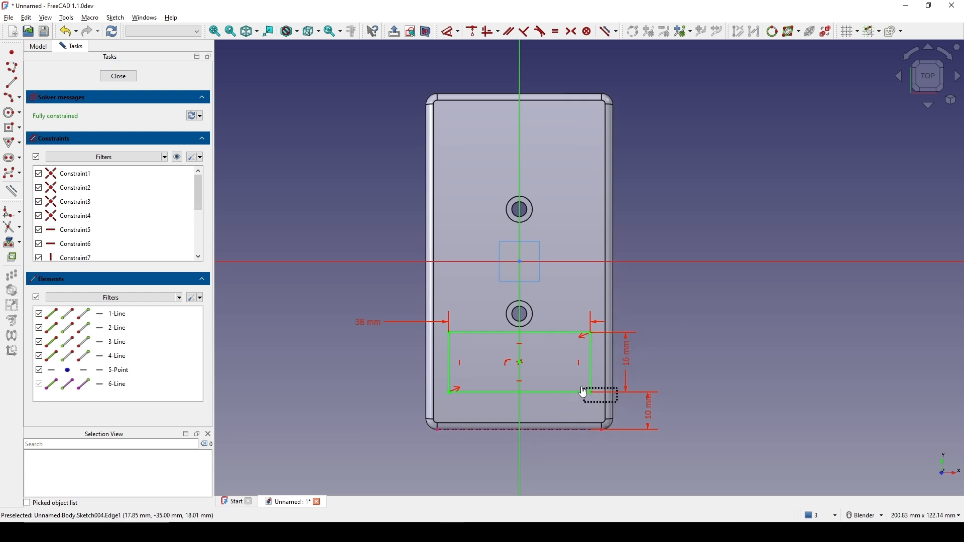
# Array the whole rectangle upward with Move / Array transform, making 2 copies spaced 27 mm apart at 90° with equal constraints
pyautogui.moveTo(583, 392); pyautogui.dragTo(383, 309)
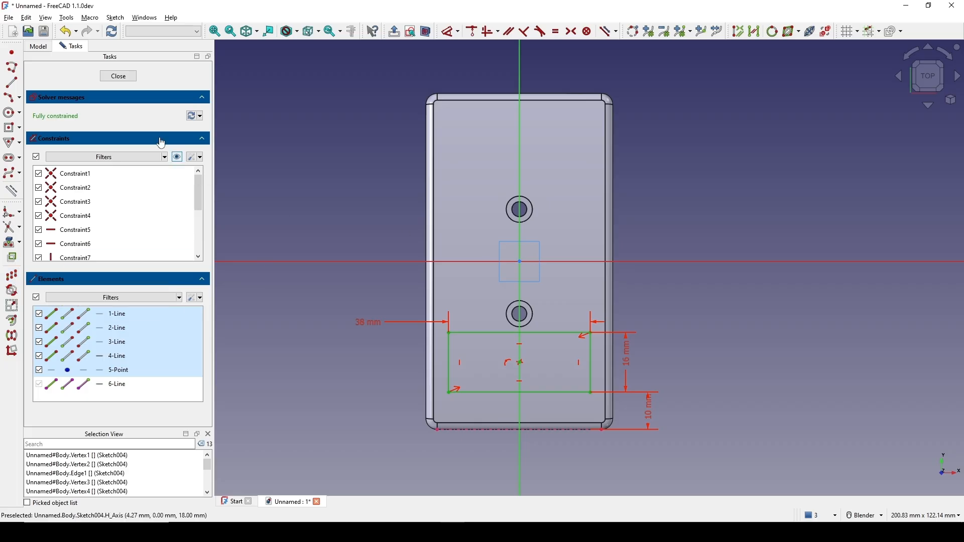
pyautogui.click(114, 21)
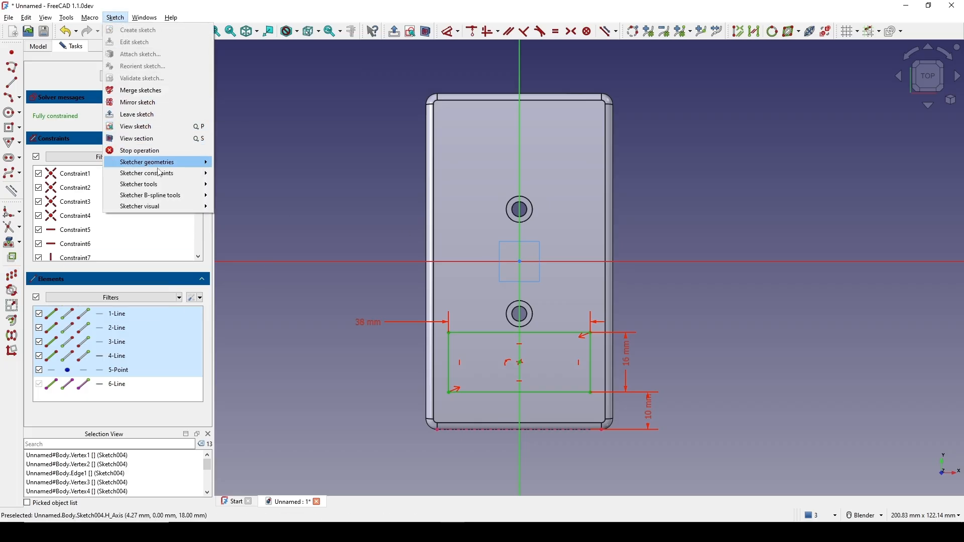
pyautogui.moveTo(160, 187)
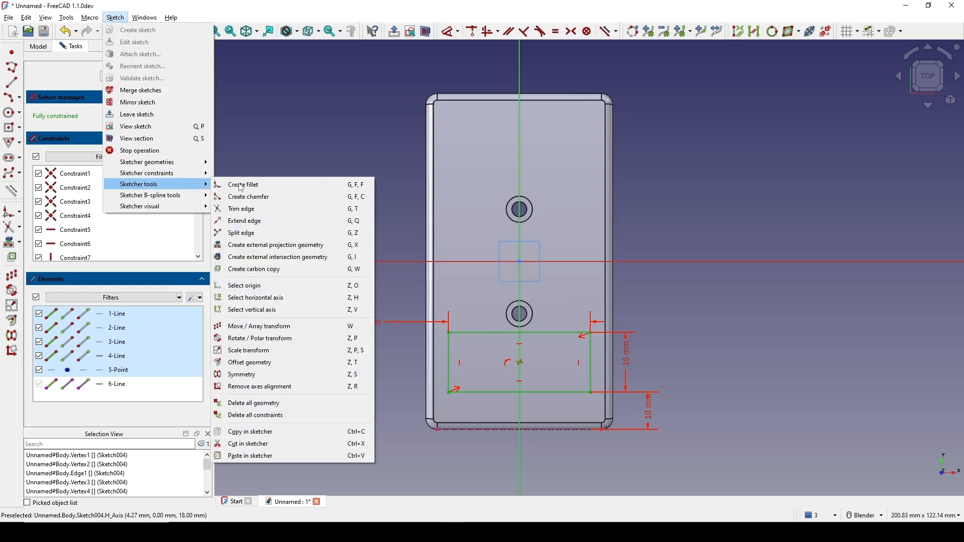
pyautogui.click(301, 327)
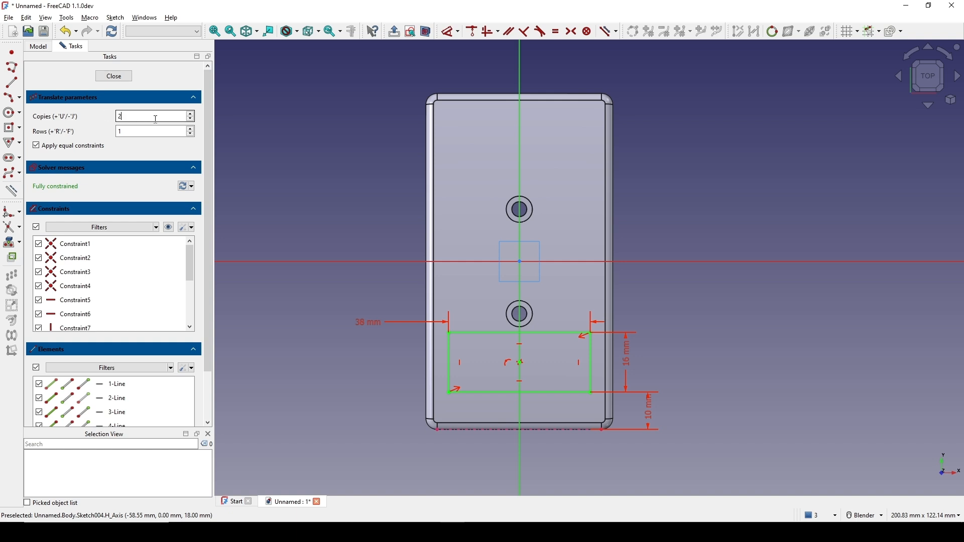
pyautogui.click(450, 333)
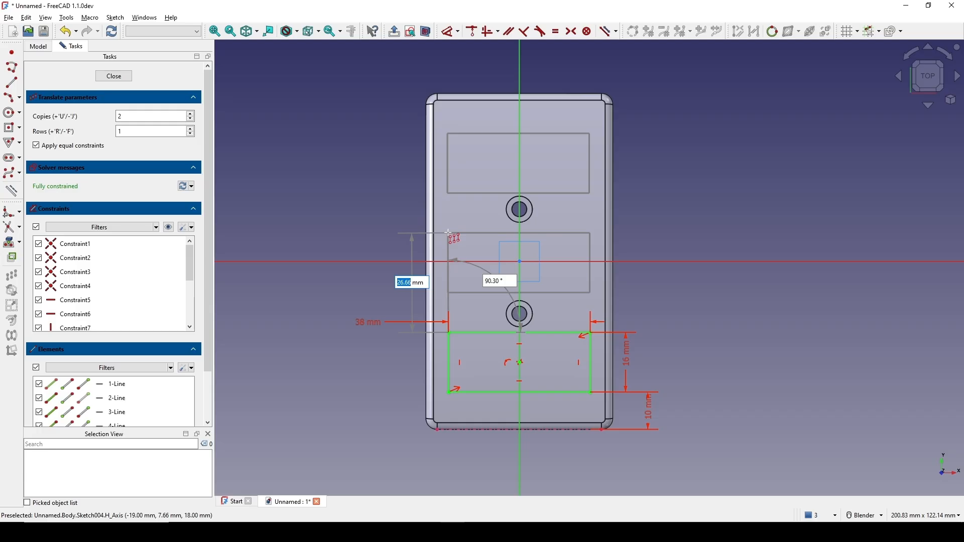
pyautogui.write('2')
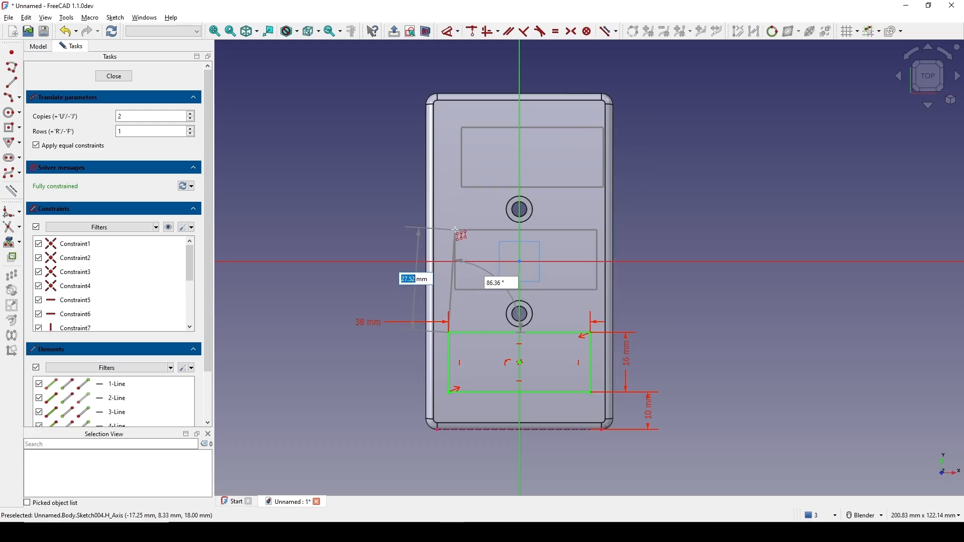
pyautogui.write('2')
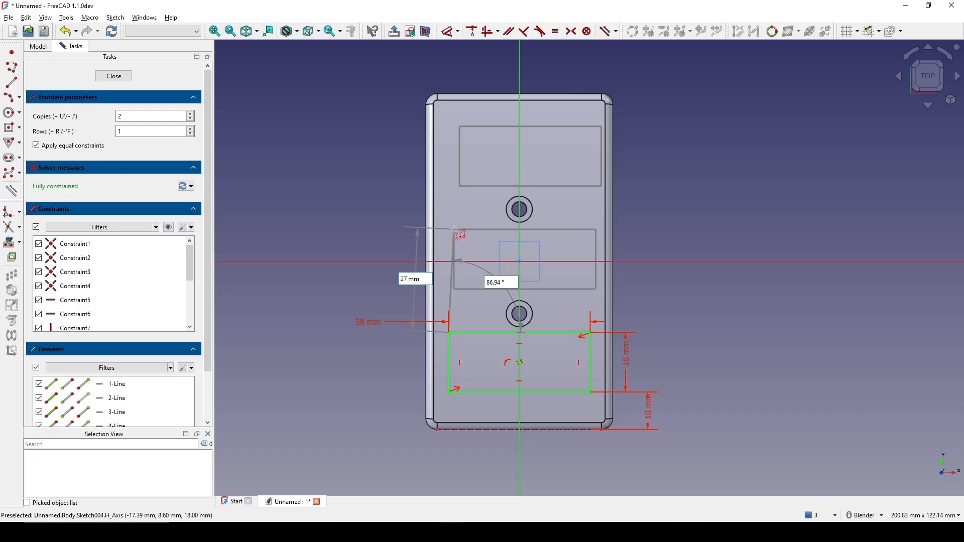
pyautogui.write('7')
pyautogui.press('Tab')
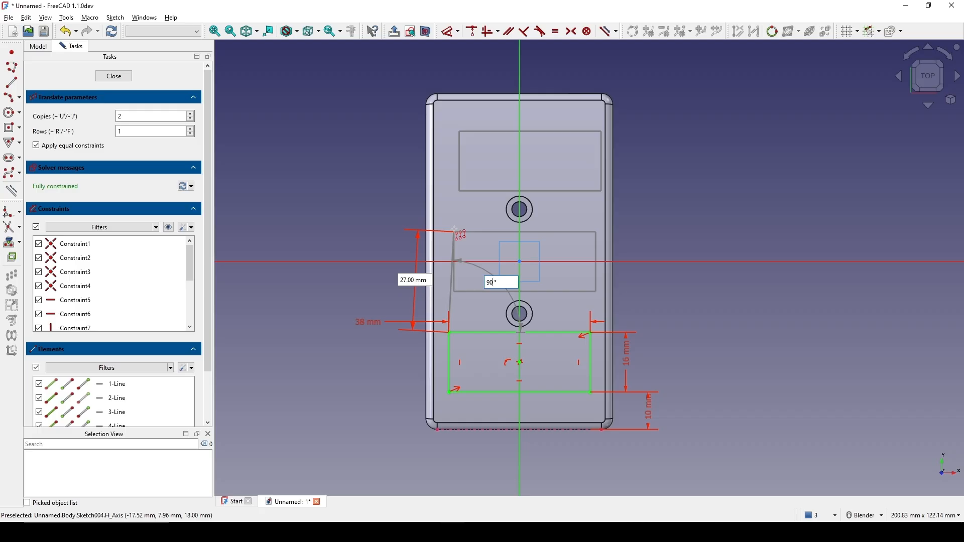
pyautogui.write('90')
pyautogui.press('Return')
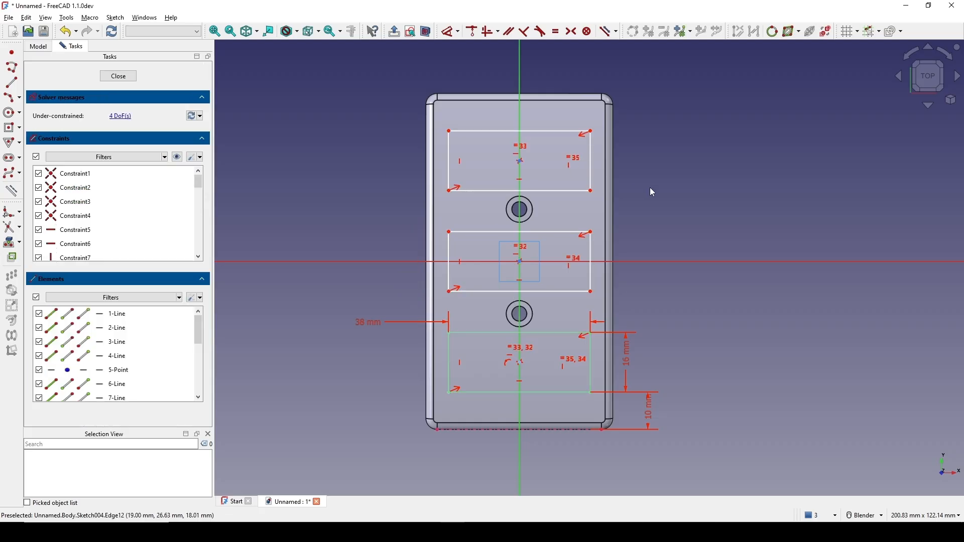
# Draw two lines joining the left corners of neighbouring rectangles, one across the lower gap and one across the upper gap
pyautogui.scroll(1, 629, 205)
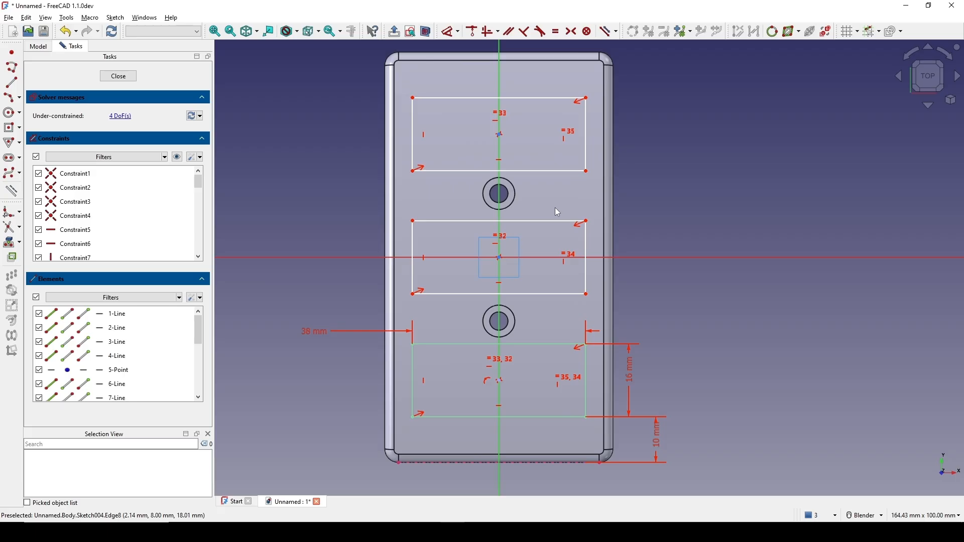
pyautogui.click(12, 87)
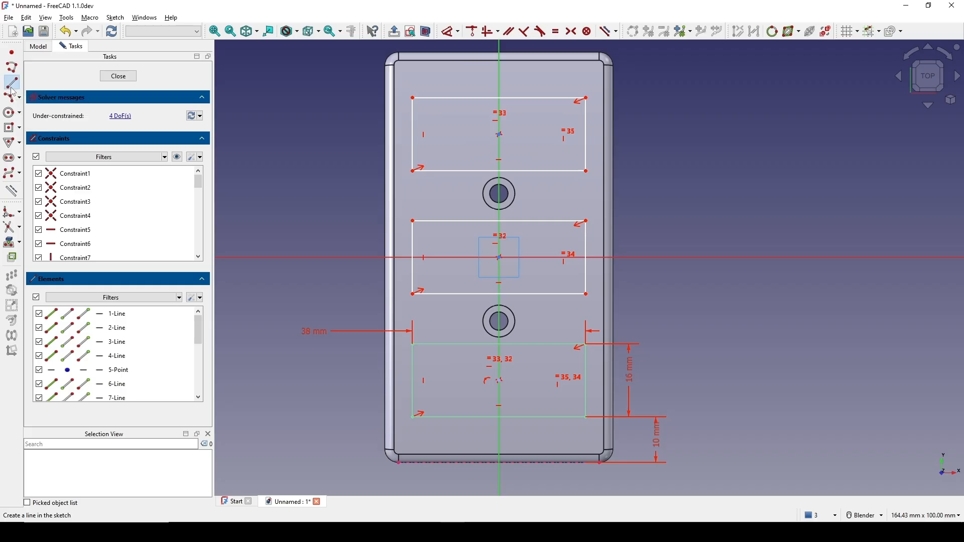
pyautogui.click(413, 344)
pyautogui.click(412, 295)
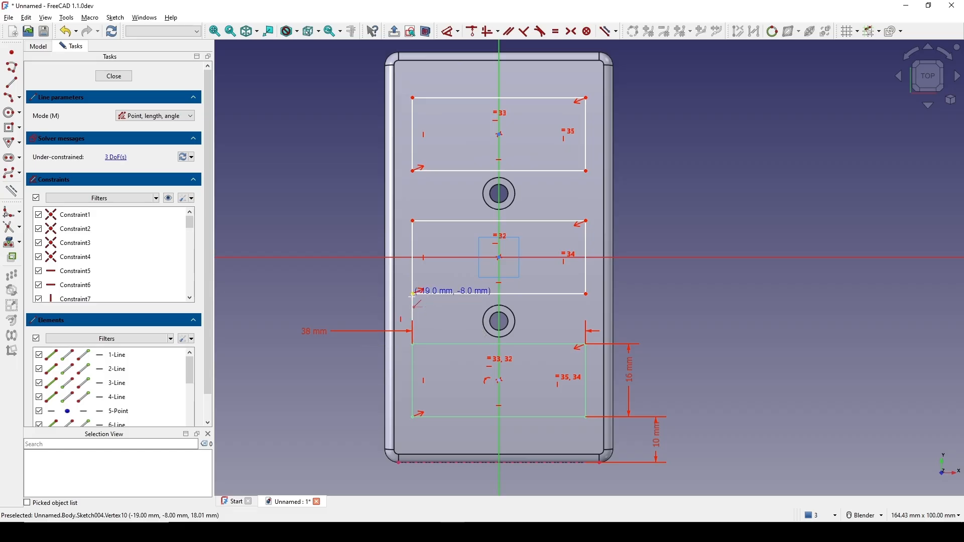
pyautogui.click(412, 221)
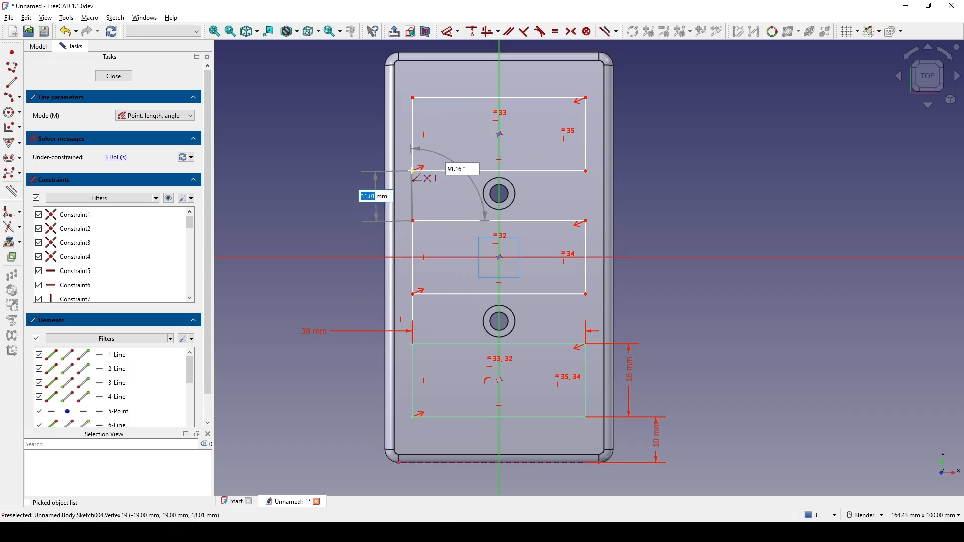
pyautogui.click(412, 171)
pyautogui.rightClick(448, 186)
# Constrain the two gap lines to equal length and convert both to construction geometry
pyautogui.click(417, 196)
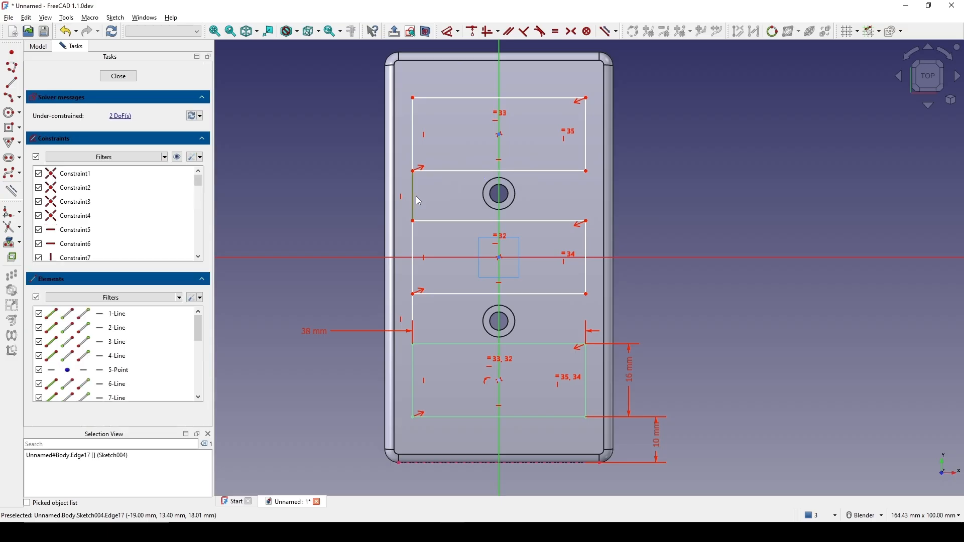
pyautogui.click(417, 312)
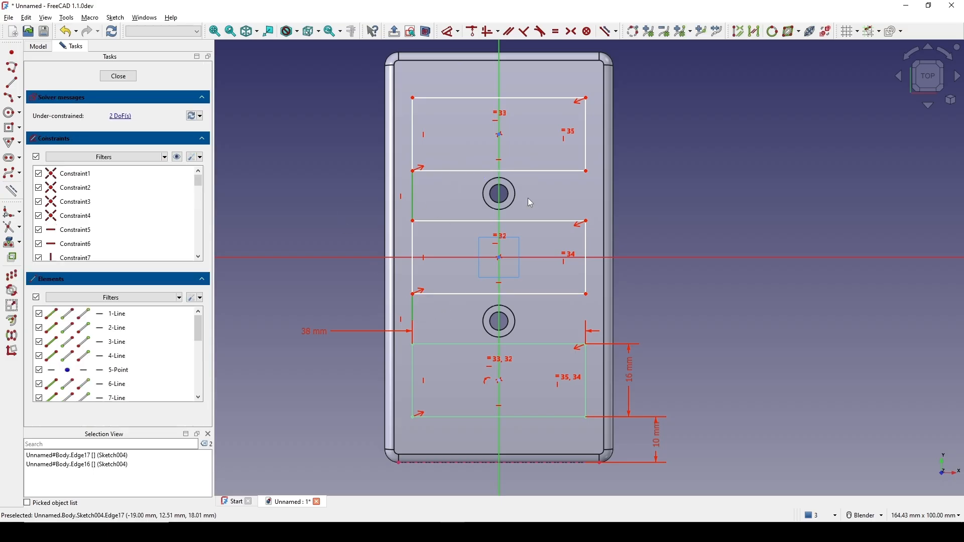
pyautogui.press('e')
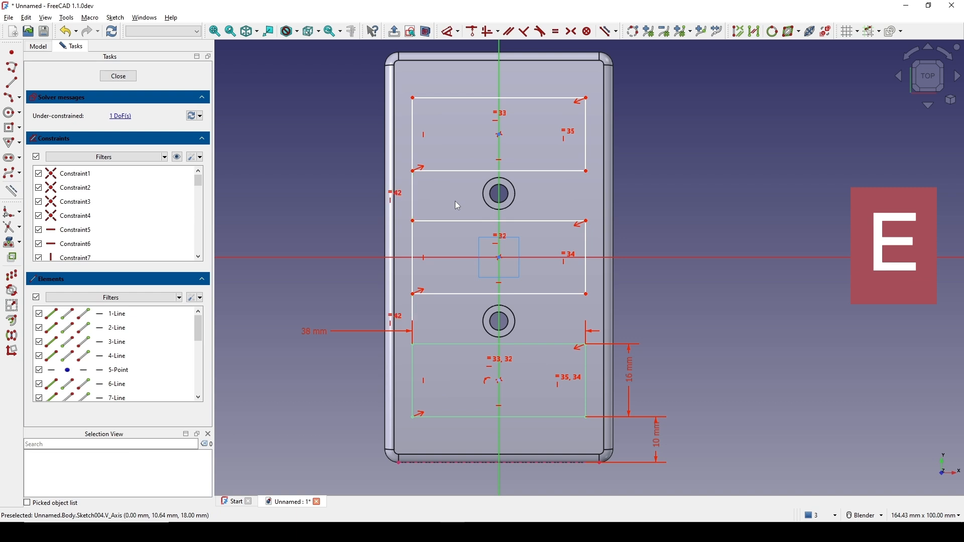
pyautogui.click(419, 202)
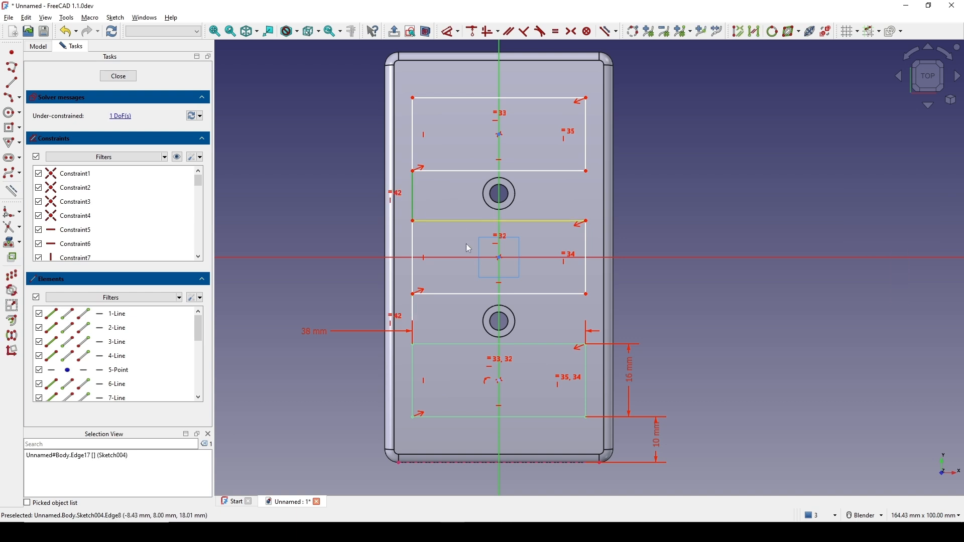
pyautogui.click(417, 309)
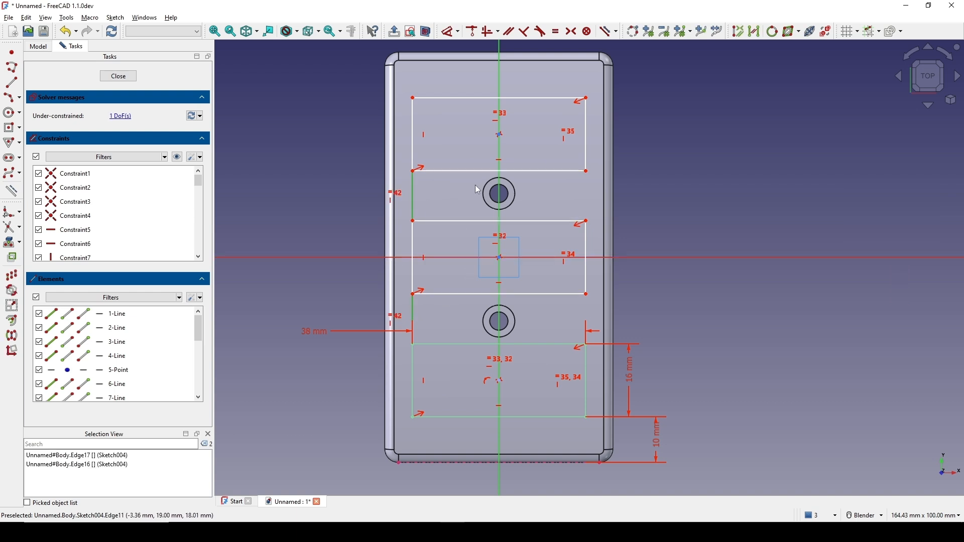
pyautogui.press('g')
pyautogui.press('n')
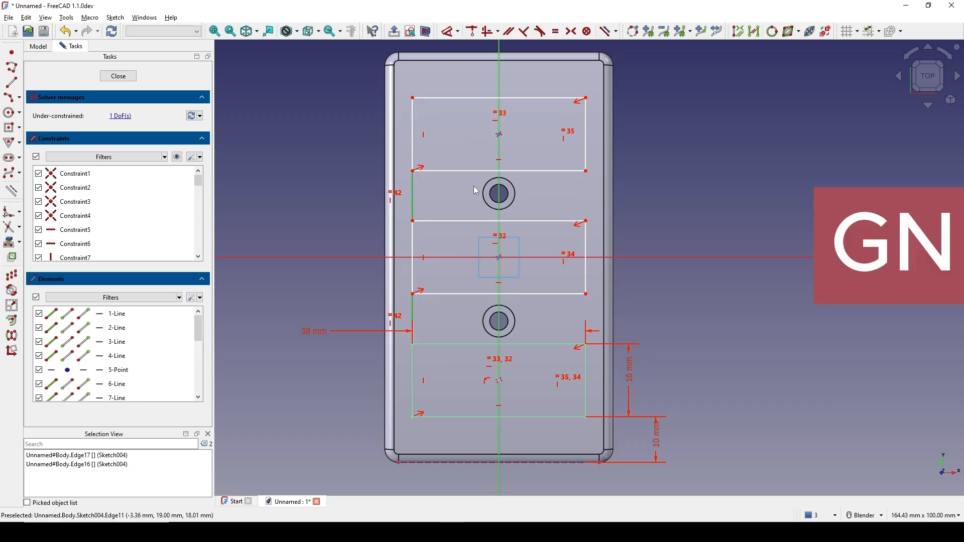
# Dimension the upper gap line to 11 mm, place the dimension outside the block's left edge, and close the sketch
pyautogui.click(413, 199)
pyautogui.press('d')
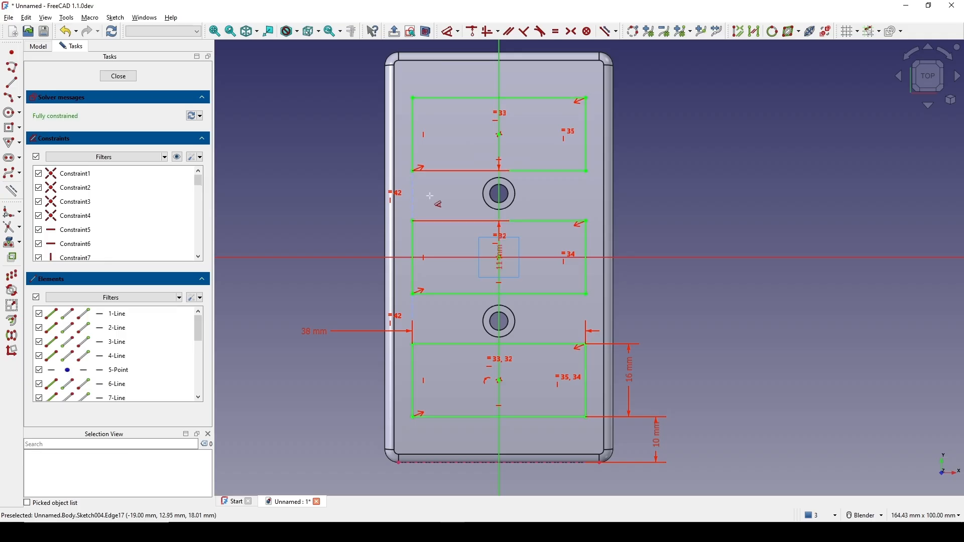
pyautogui.click(283, 188)
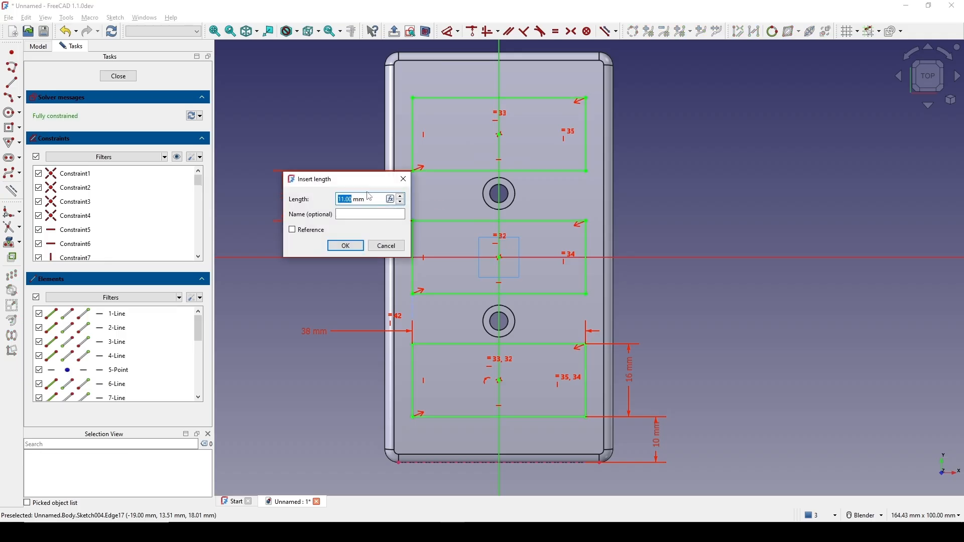
pyautogui.click(346, 246)
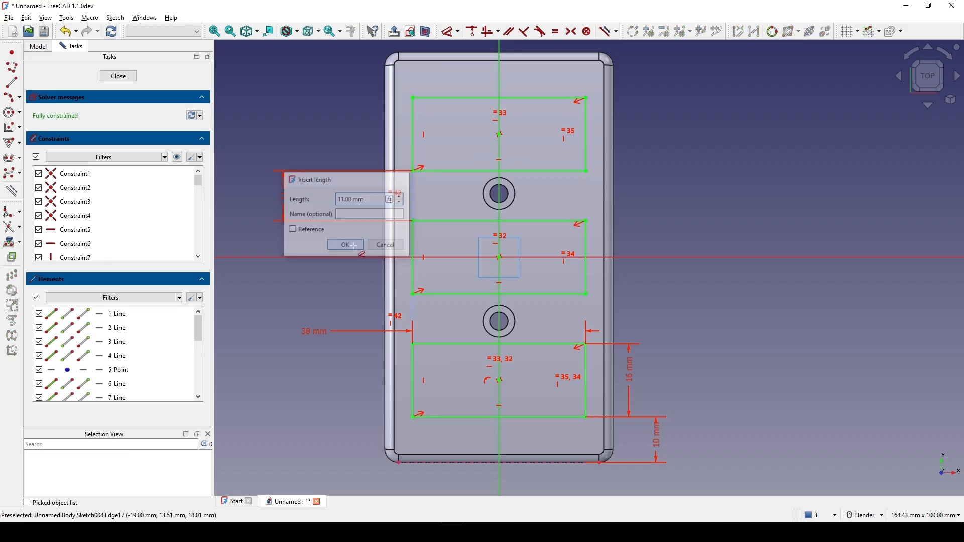
pyautogui.scroll(-3, 621, 186)
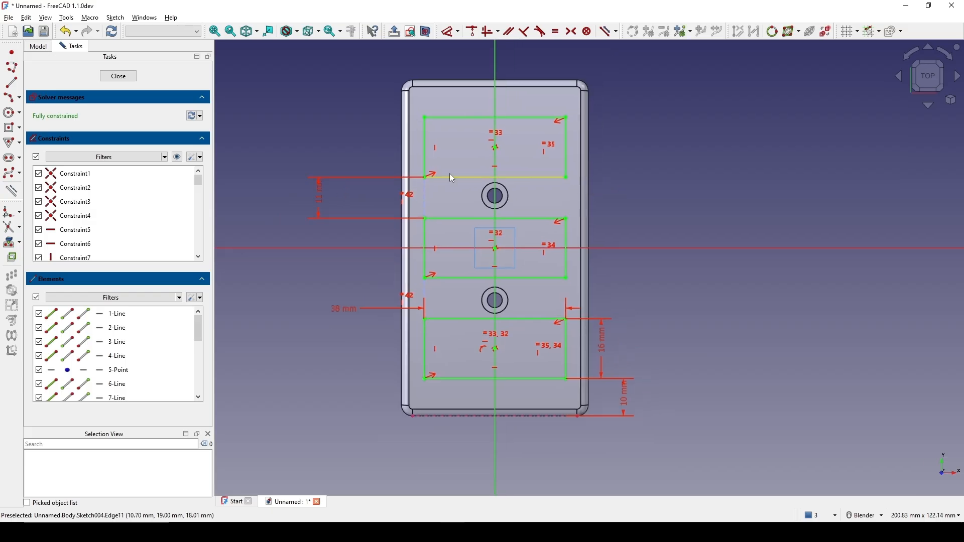
pyautogui.click(119, 76)
# Start a pad from the sketch with the three rectangles and reverse its direction toward the housing
pyautogui.moveTo(620, 319)
pyautogui.mouseDown(button='middle')
pyautogui.moveTo(628, 285)
pyautogui.moveTo(622, 327)
pyautogui.mouseUp(button='middle')
pyautogui.scroll(2, 623, 327)
pyautogui.moveTo(639, 282)
pyautogui.keyDown('shift'); pyautogui.mouseDown(button='middle')
pyautogui.moveTo(624, 377)
pyautogui.moveTo(649, 386)
pyautogui.mouseUp(button='middle'); pyautogui.keyUp('shift')
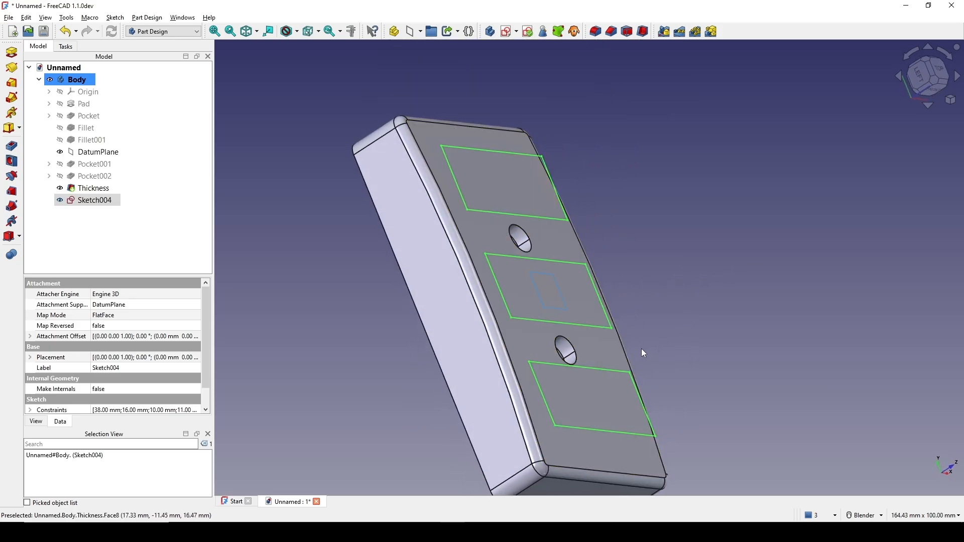
pyautogui.keyDown('shift'); pyautogui.moveTo(651, 342); pyautogui.dragTo(656, 285, button='middle'); pyautogui.keyUp('shift')
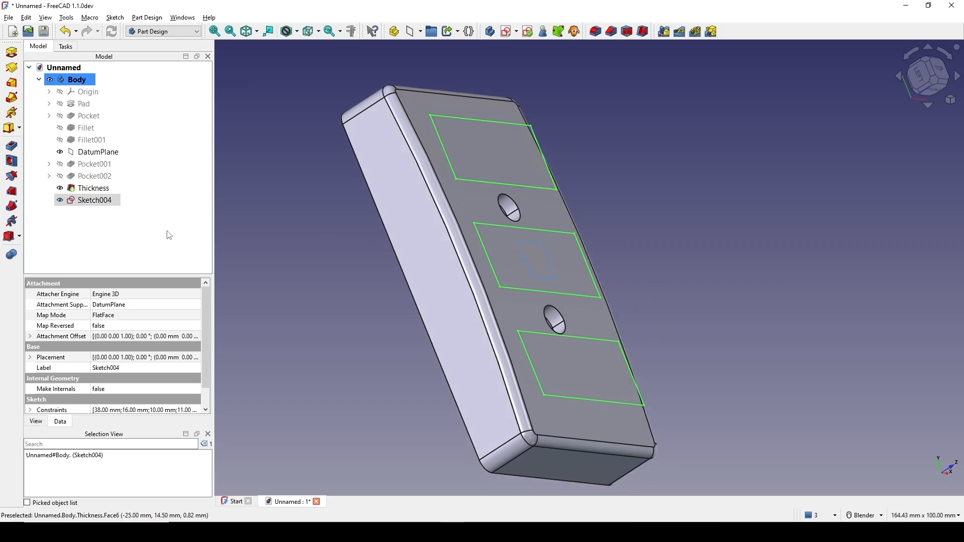
pyautogui.click(84, 201)
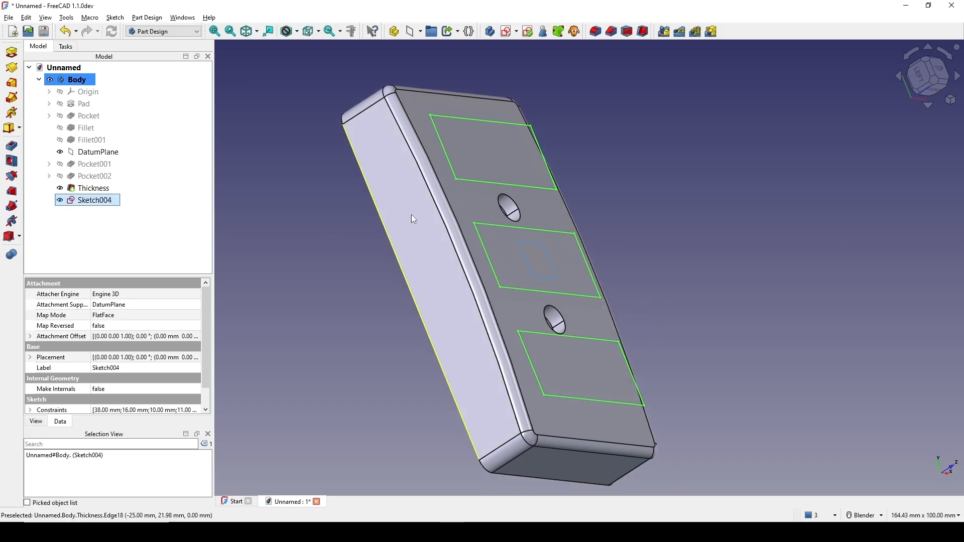
pyautogui.click(12, 52)
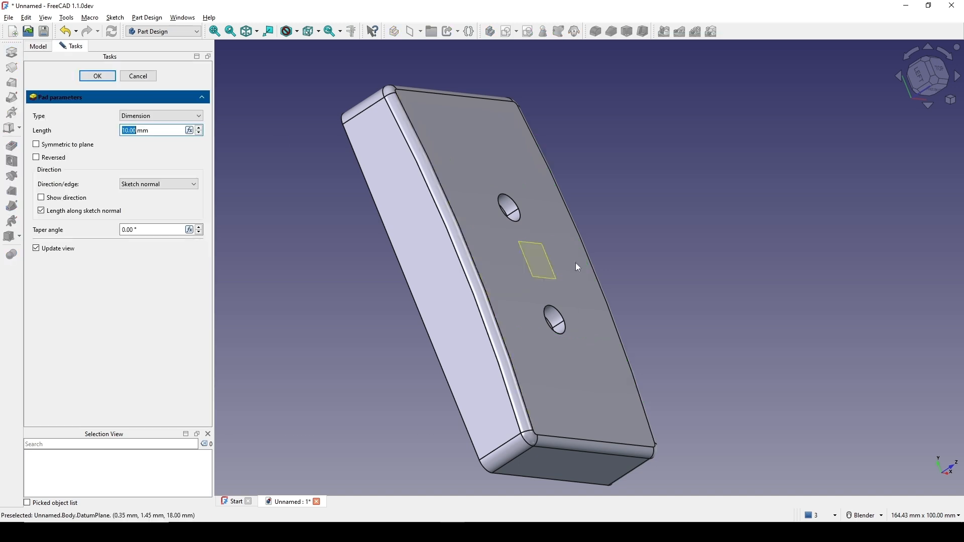
pyautogui.moveTo(569, 263); pyautogui.dragTo(562, 255, button='middle')
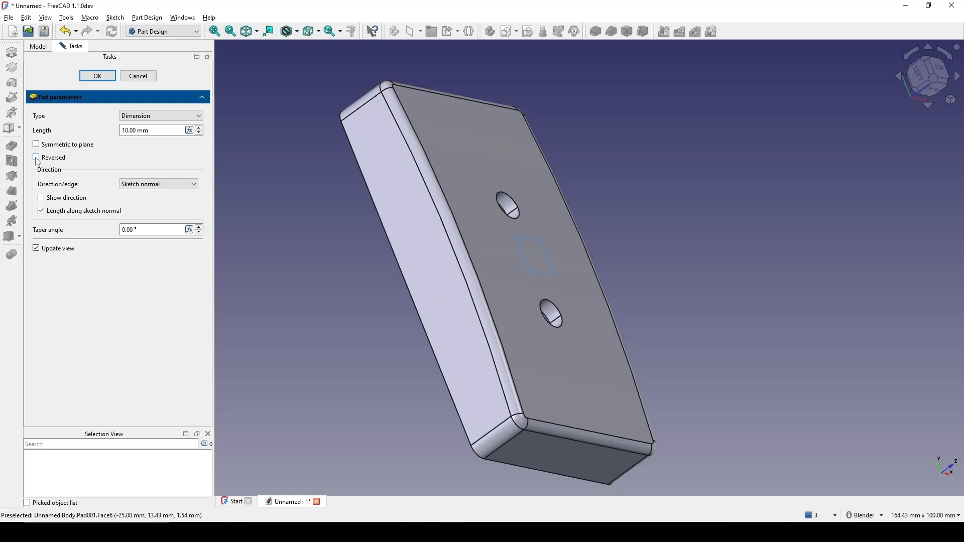
pyautogui.click(37, 159)
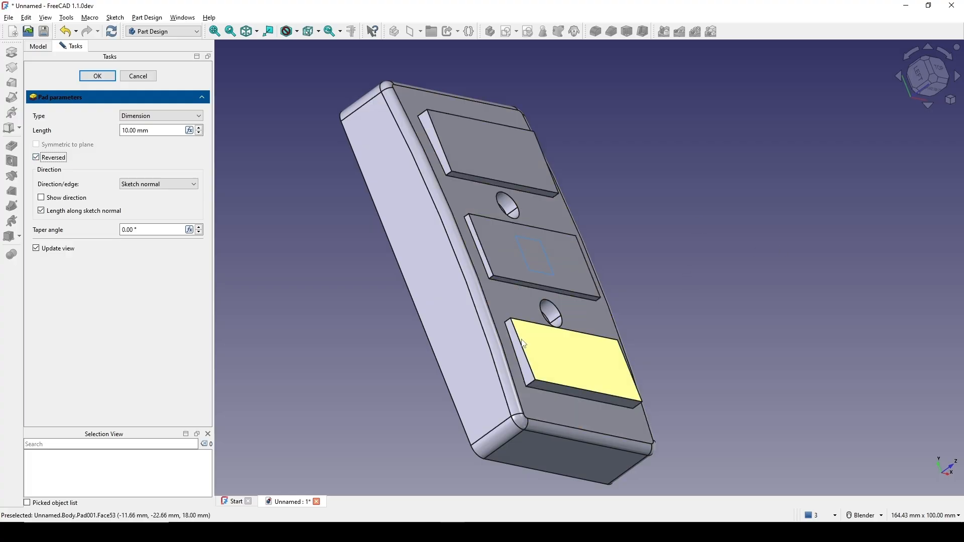
# Set the pad type to To first so the rectangles extend only to the curved face, and accept the pad
pyautogui.moveTo(577, 352); pyautogui.dragTo(556, 297, button='middle')
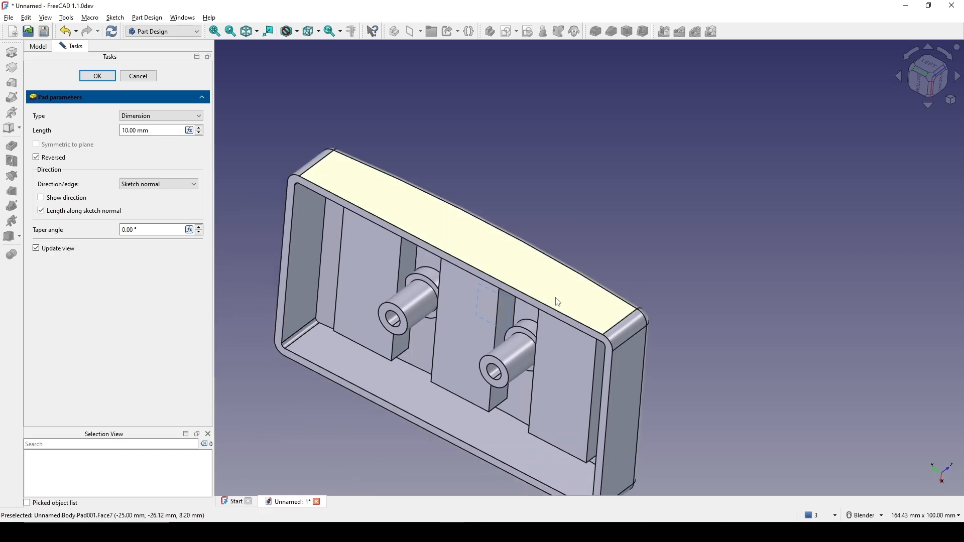
pyautogui.moveTo(475, 330); pyautogui.dragTo(415, 364, button='middle')
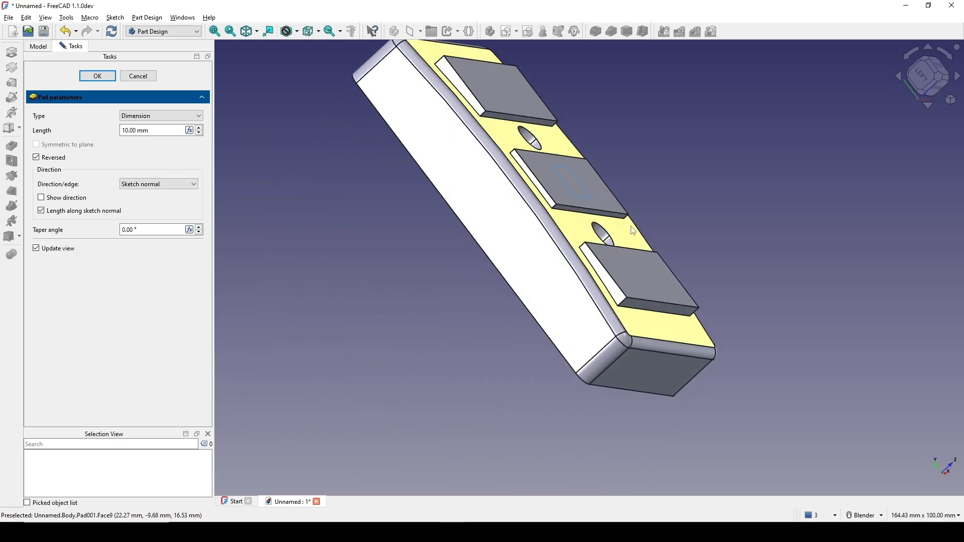
pyautogui.keyDown('shift'); pyautogui.moveTo(610, 224); pyautogui.dragTo(557, 254, button='middle'); pyautogui.keyUp('shift')
pyautogui.scroll(1, 557, 253)
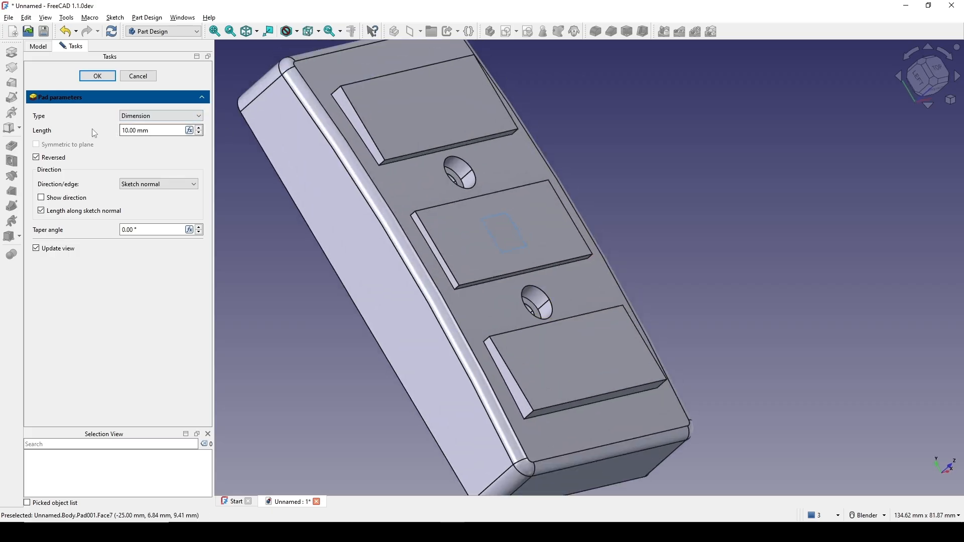
pyautogui.click(159, 116)
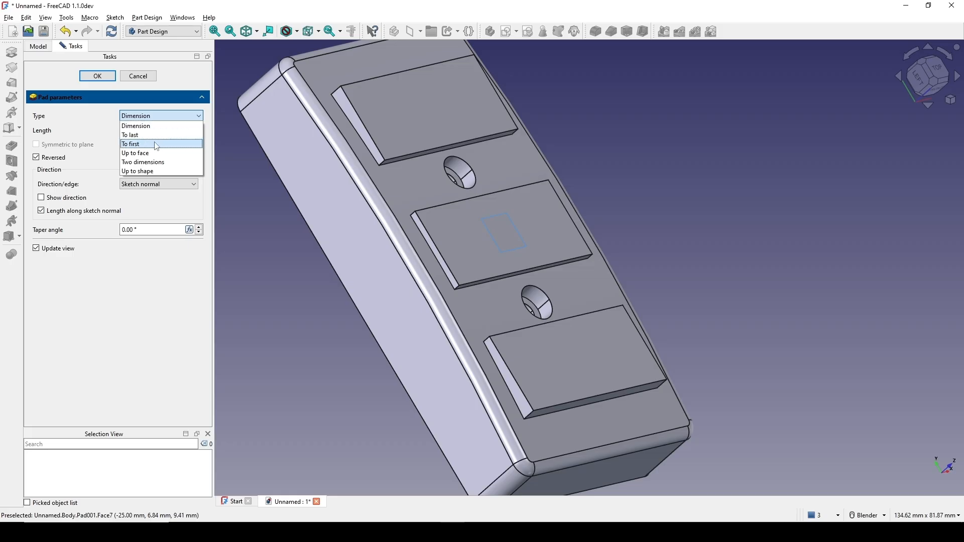
pyautogui.click(149, 146)
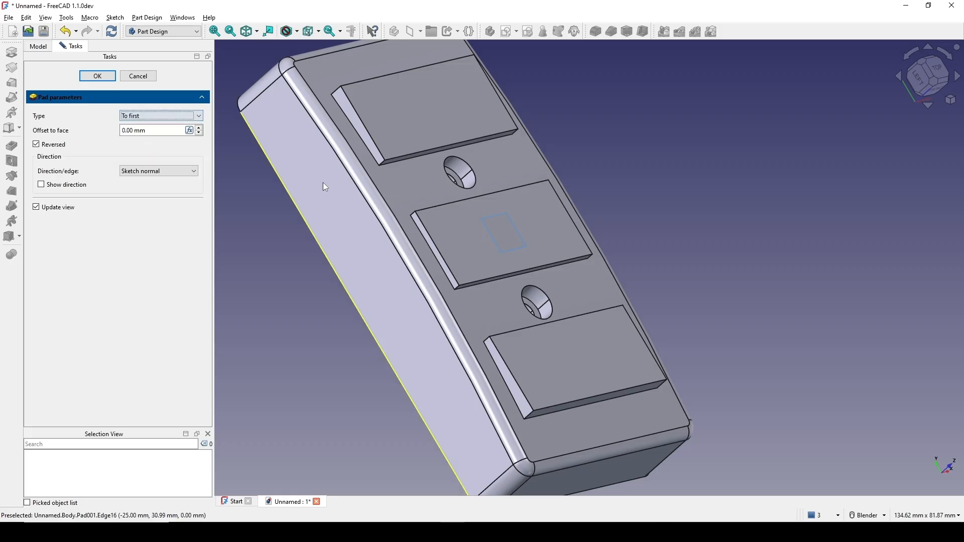
pyautogui.moveTo(324, 182); pyautogui.dragTo(642, 184, button='middle')
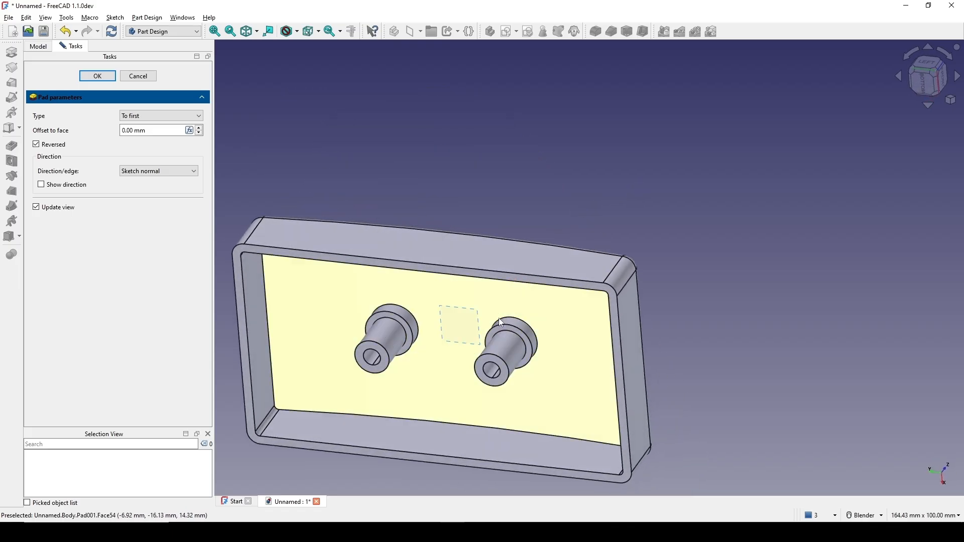
pyautogui.moveTo(547, 332); pyautogui.dragTo(807, 276, button='middle')
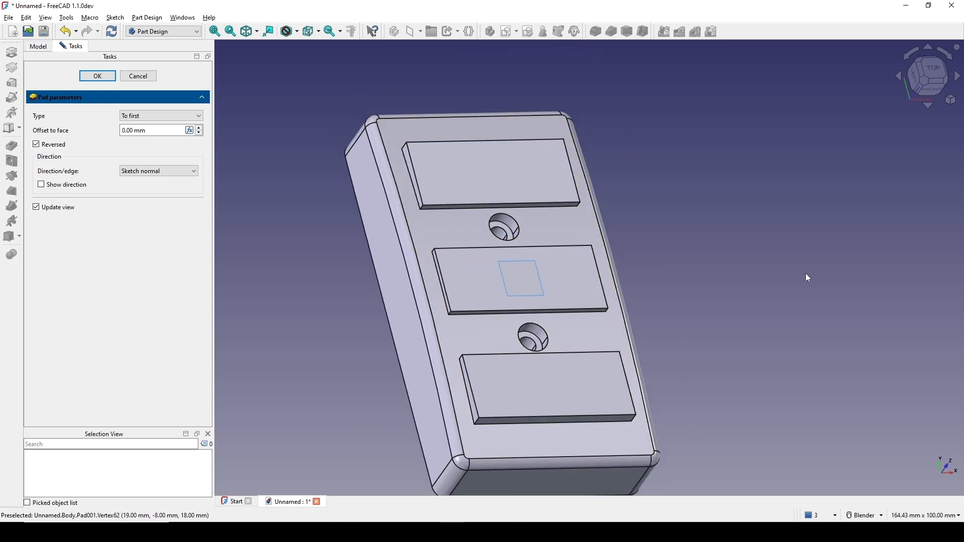
pyautogui.click(96, 76)
# Create a new sketch on the existing datum plane above the housing
pyautogui.moveTo(700, 307); pyautogui.dragTo(670, 287, button='middle')
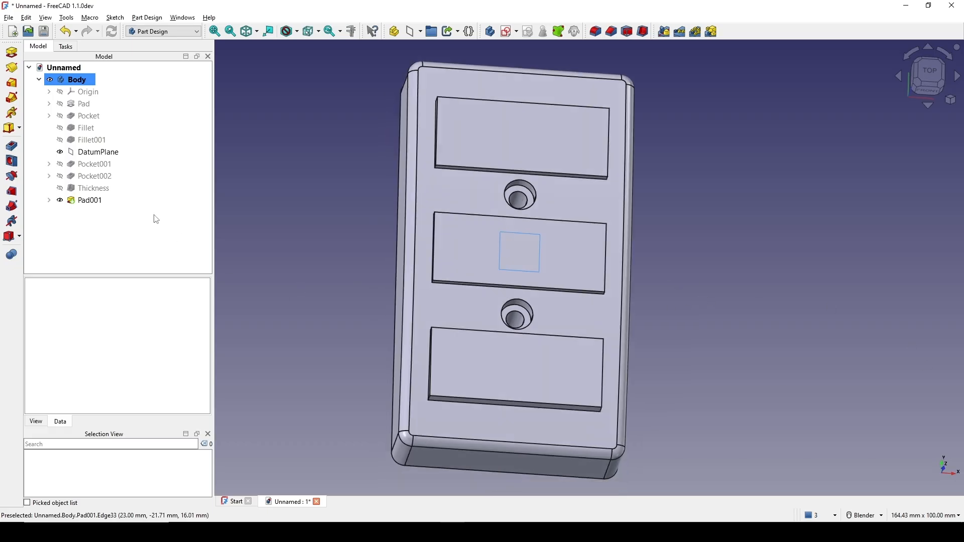
pyautogui.click(100, 153)
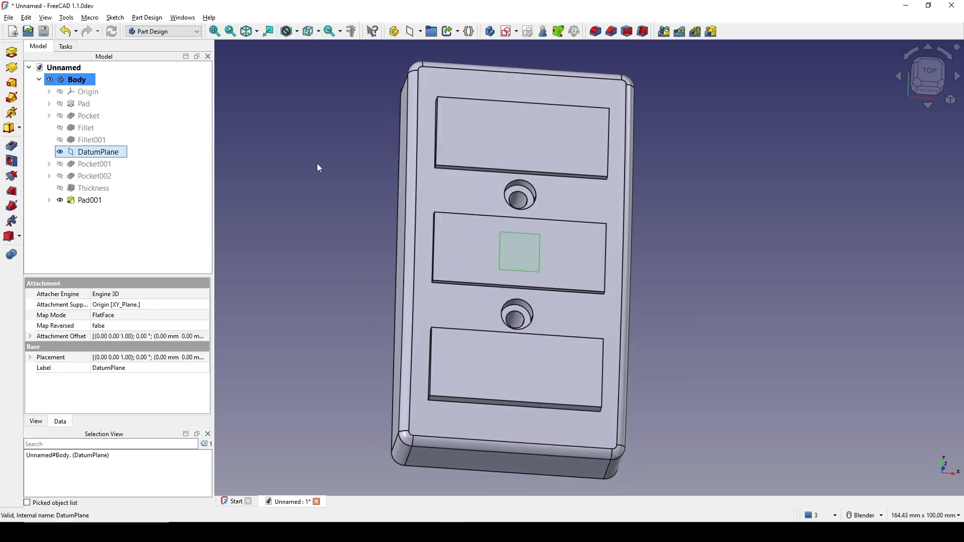
pyautogui.click(507, 33)
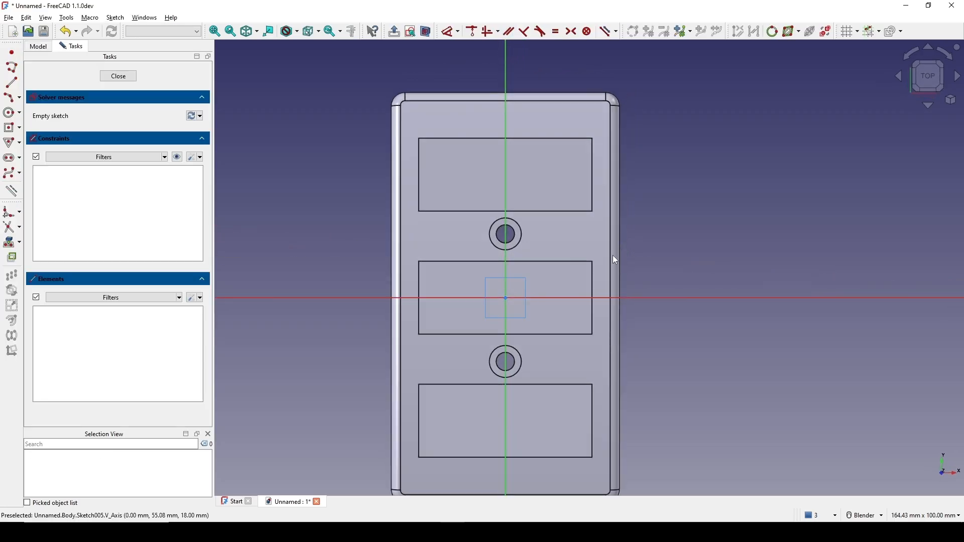
# Project the lowest raised rectangle's right edge as external geometry and switch it to construction
pyautogui.keyDown('shift'); pyautogui.moveTo(588, 351); pyautogui.dragTo(528, 276, button='middle'); pyautogui.keyUp('shift')
pyautogui.scroll(3, 536, 266)
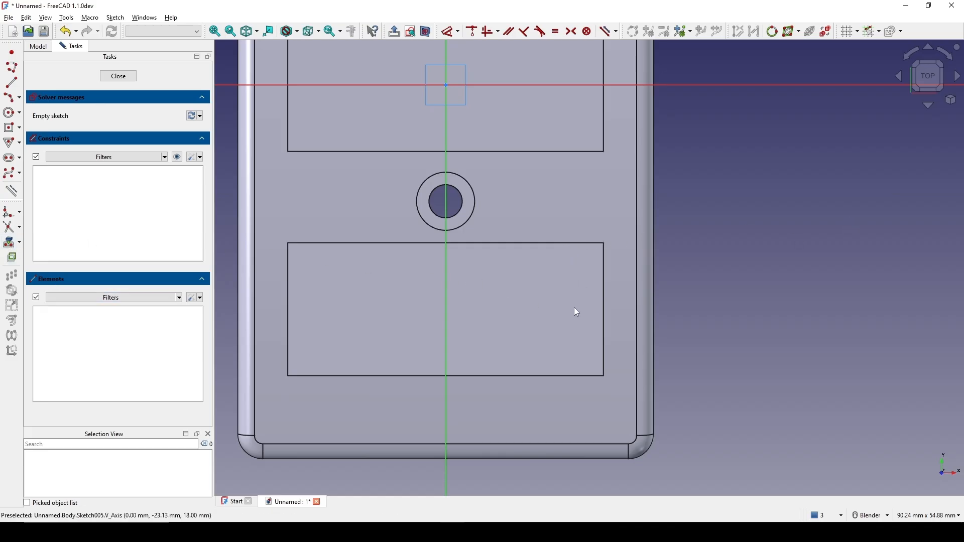
pyautogui.click(12, 243)
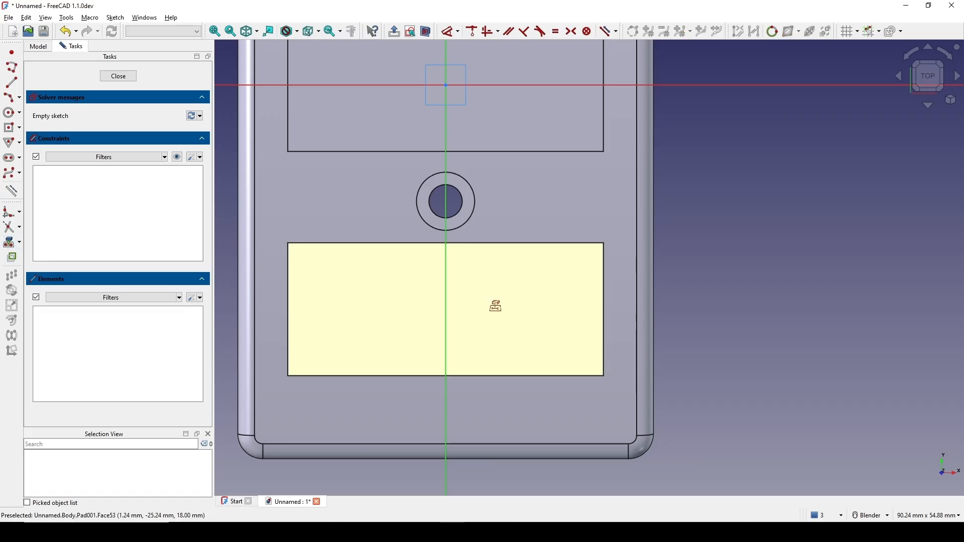
pyautogui.click(605, 317)
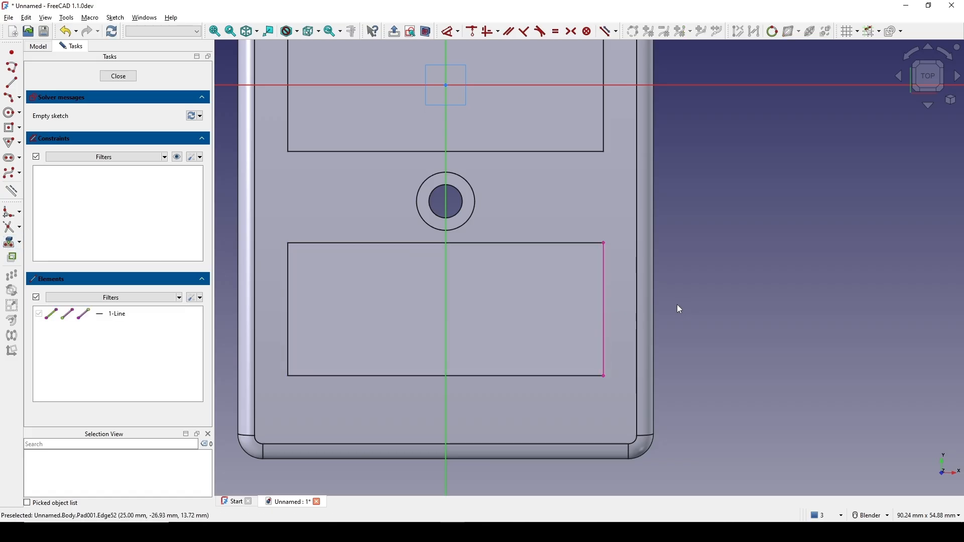
pyautogui.keyDown('shift'); pyautogui.moveTo(605, 317); pyautogui.dragTo(606, 287, button='middle'); pyautogui.keyUp('shift')
pyautogui.click(606, 287)
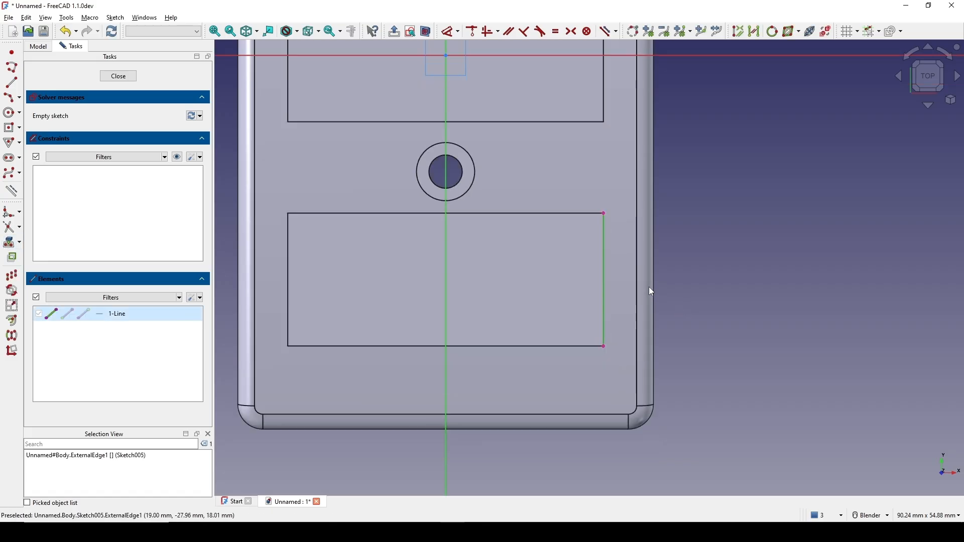
pyautogui.click(669, 288)
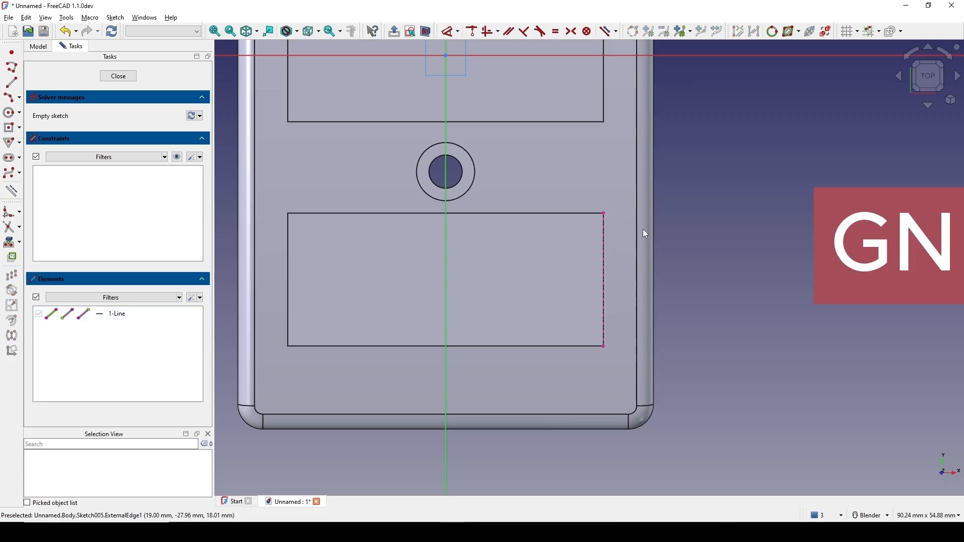
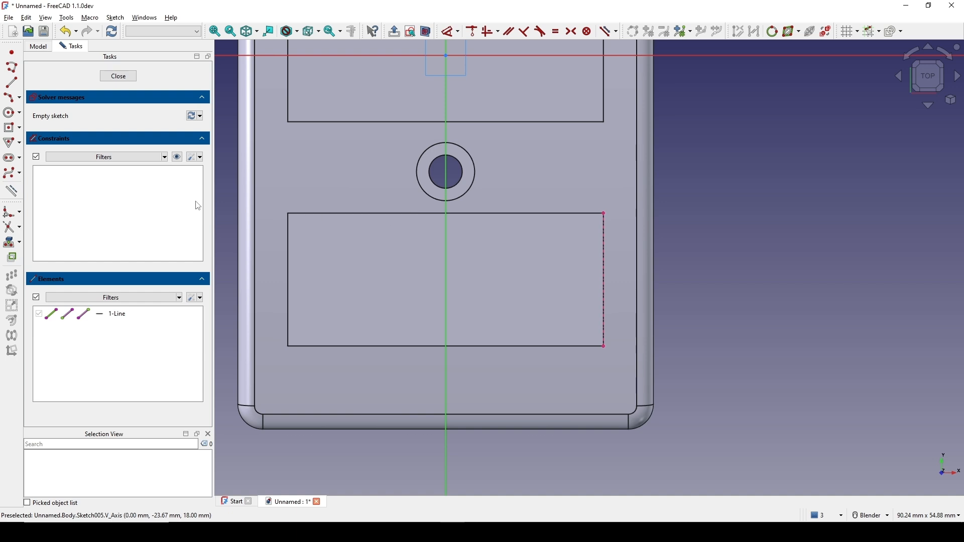
# Start a line in the sketch and check the Auto constraints and Auto remove redundants options
pyautogui.click(12, 83)
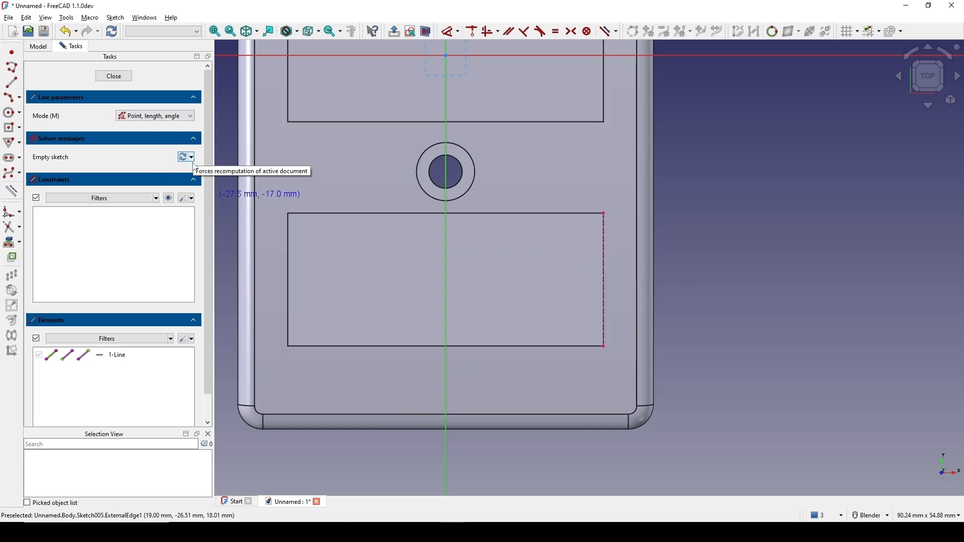
pyautogui.click(191, 116)
pyautogui.click(194, 122)
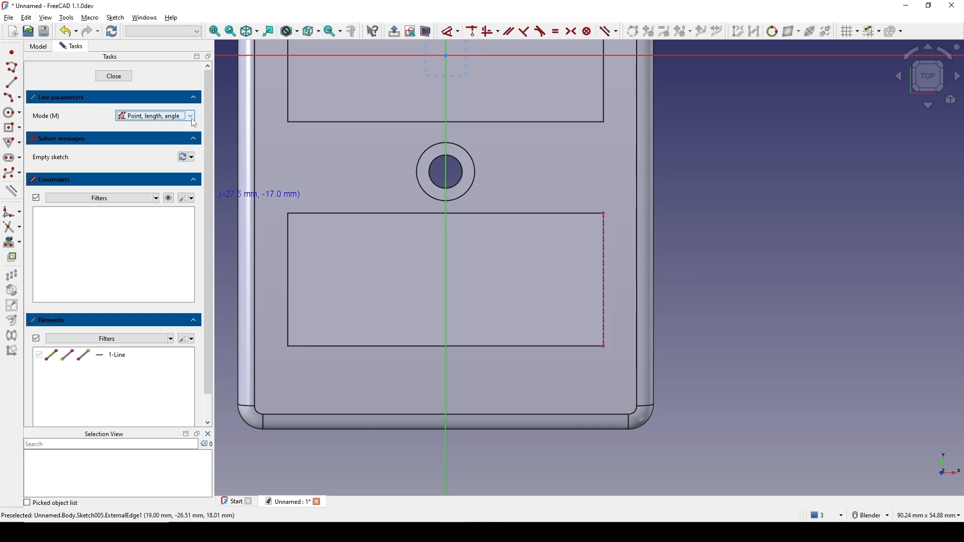
pyautogui.click(191, 199)
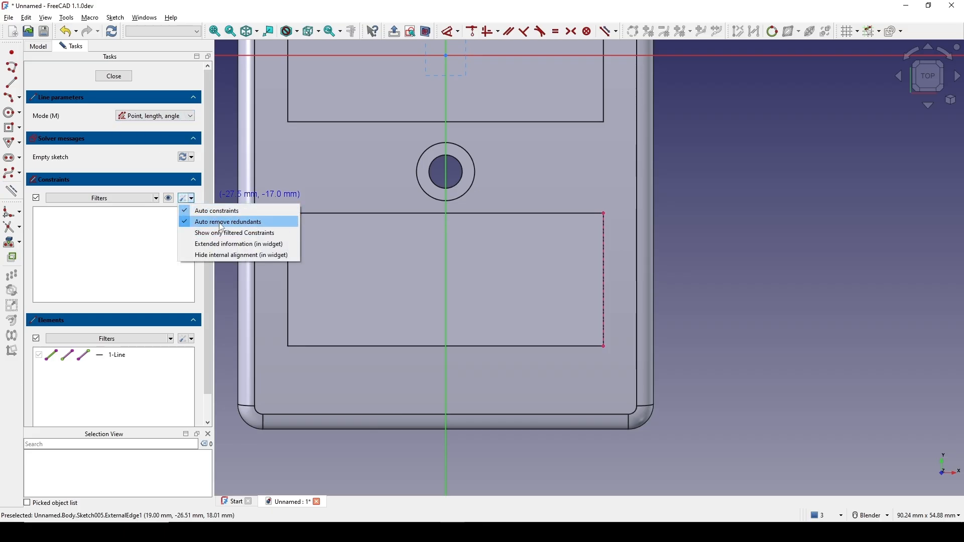
pyautogui.click(249, 223)
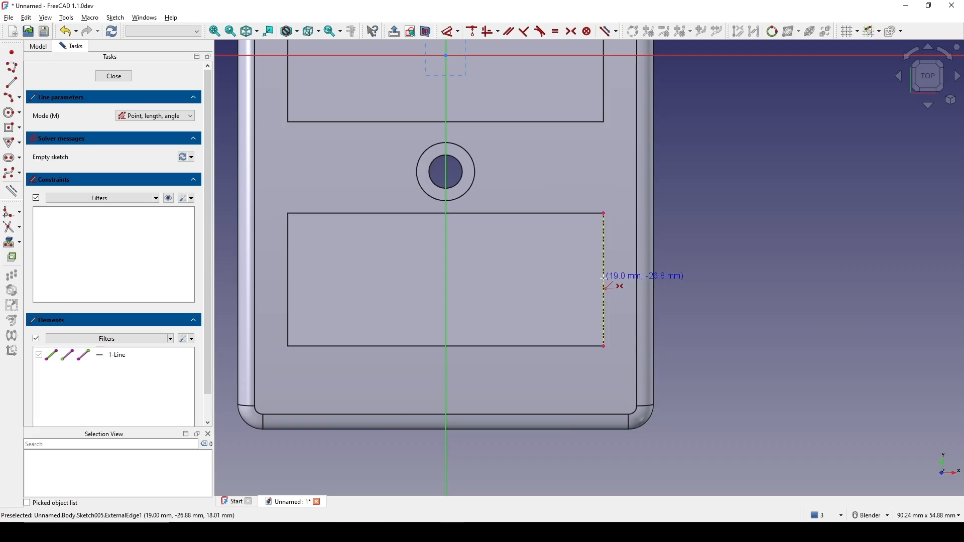
# Draw a horizontal line from the projected edge's midpoint almost to the lowest pad's opposite edge and switch it to construction geometry
pyautogui.click(604, 276)
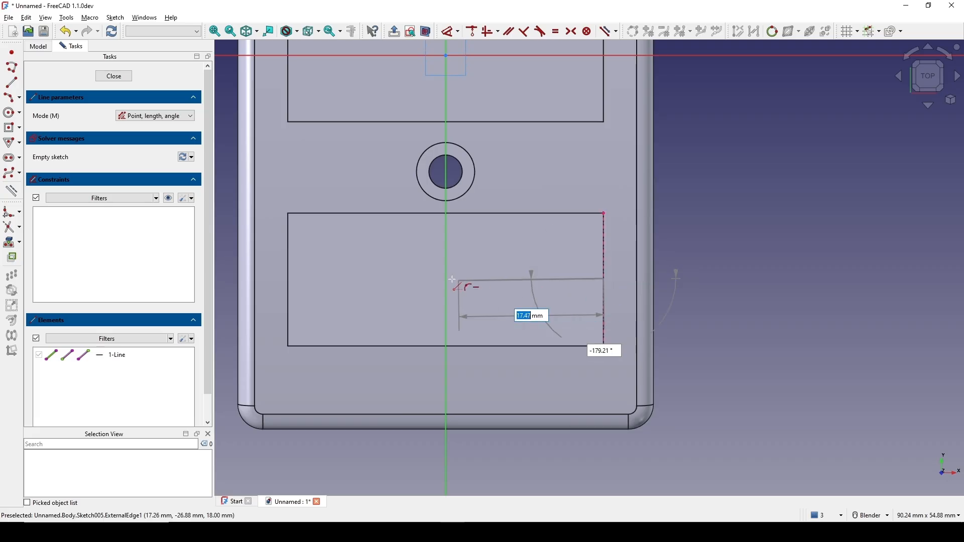
pyautogui.click(291, 280)
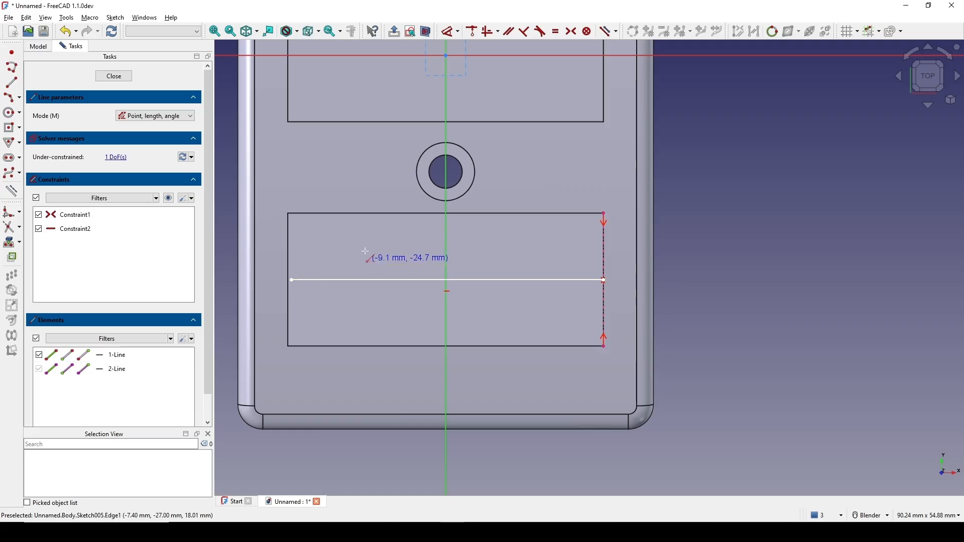
pyautogui.click(380, 281)
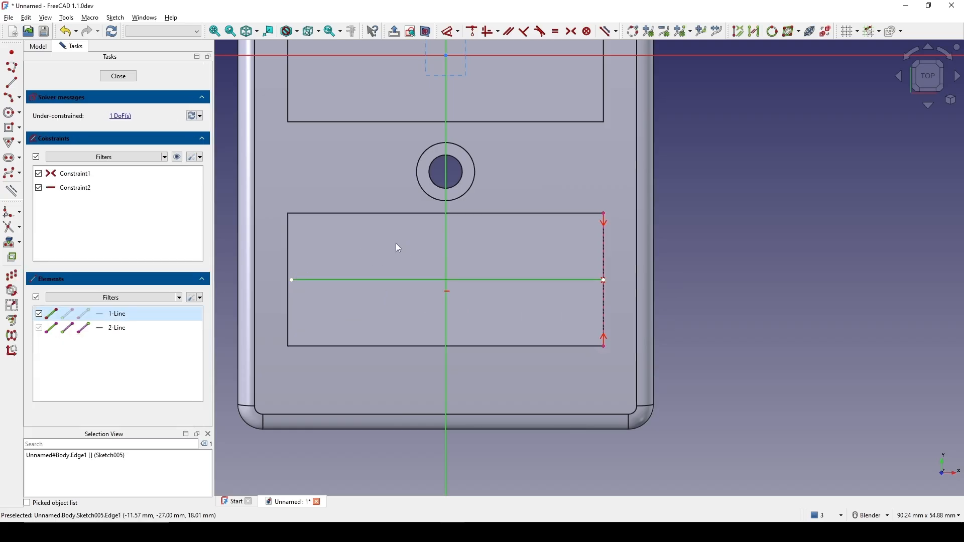
pyautogui.press('g')
pyautogui.press('n')
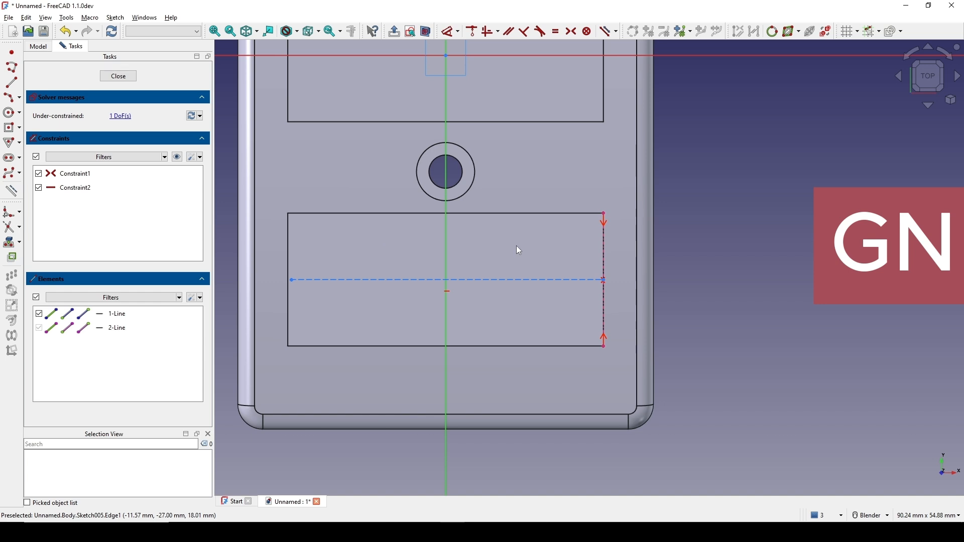
# Draw a centred rectangle about 10.3 mm wide with its centre on the construction line, right of the vertical axis
pyautogui.keyDown('shift'); pyautogui.moveTo(555, 248); pyautogui.dragTo(551, 230, button='middle'); pyautogui.keyUp('shift')
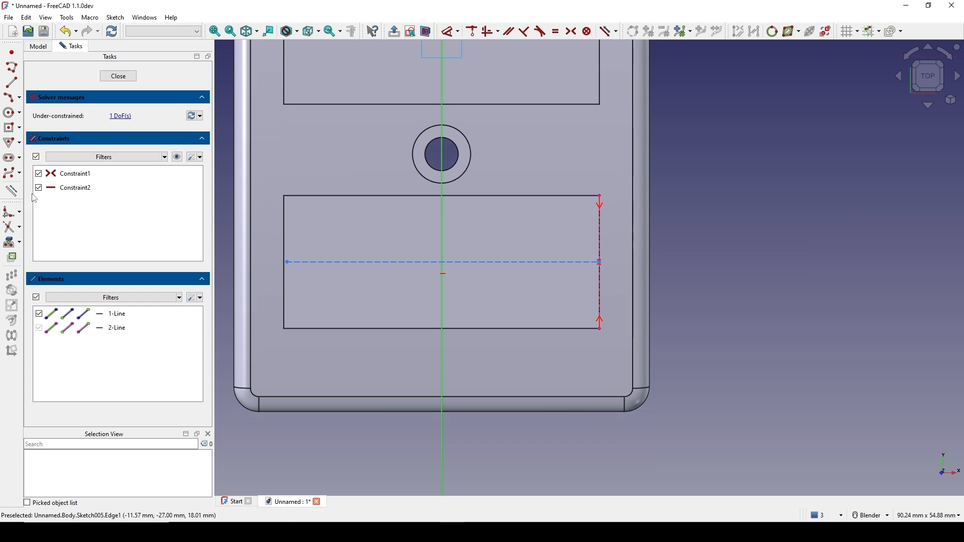
pyautogui.click(12, 130)
pyautogui.scroll(1, 540, 309)
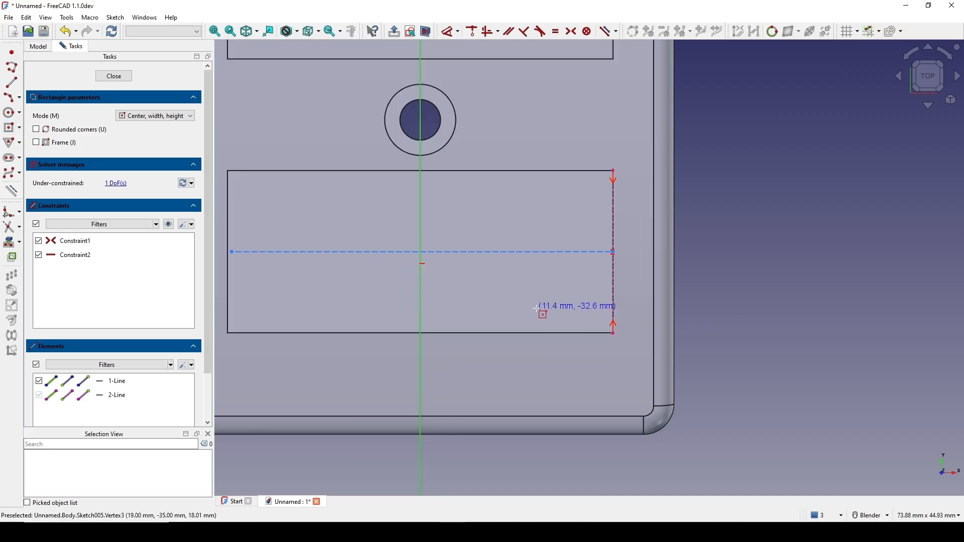
pyautogui.click(480, 253)
pyautogui.click(532, 207)
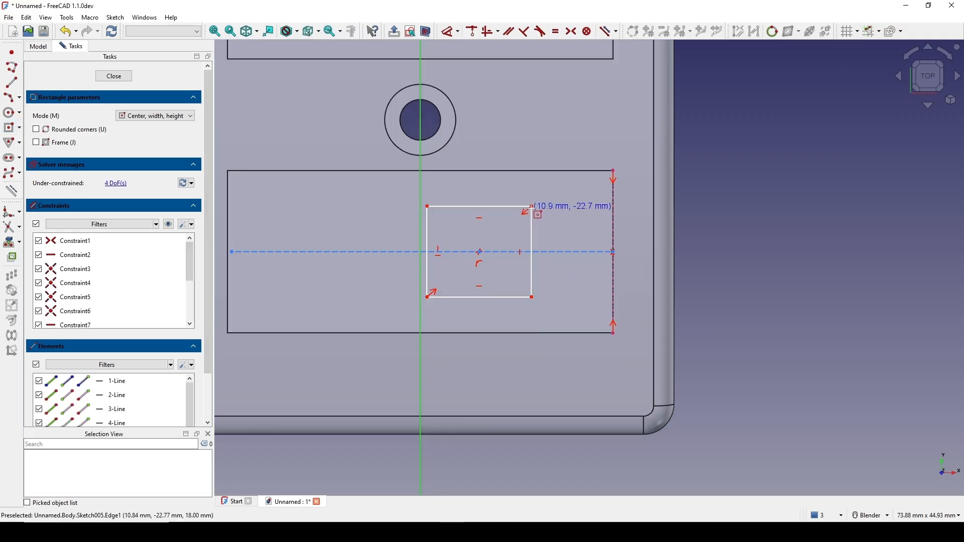
pyautogui.rightClick(561, 221)
# Dimension the small rectangle to 8 mm wide and 10 mm high
pyautogui.click(477, 210)
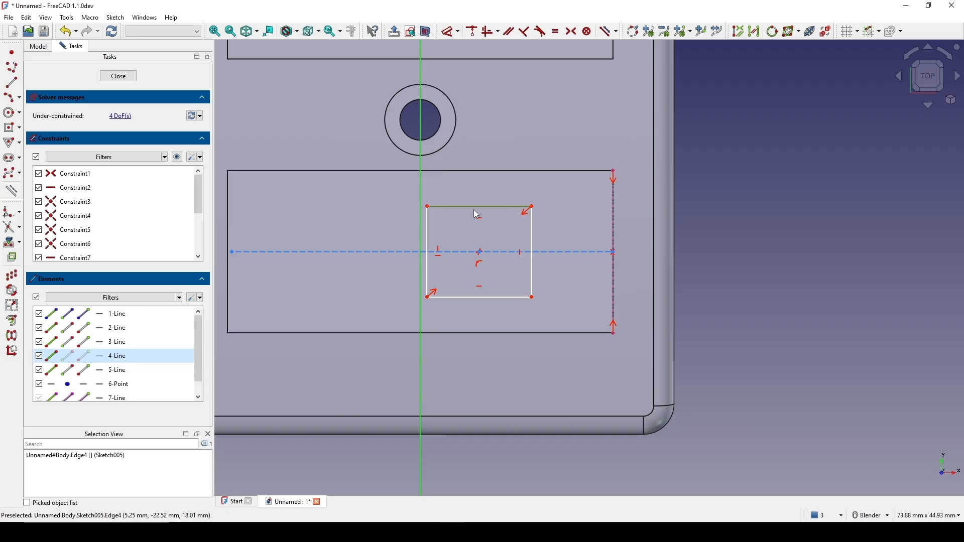
pyautogui.press('d')
pyautogui.click(555, 161)
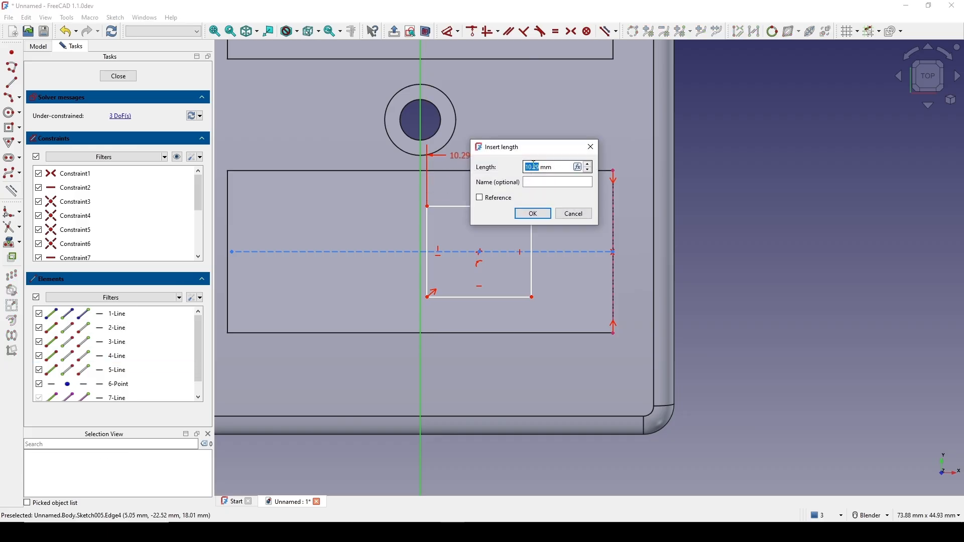
pyautogui.write('8')
pyautogui.press('Return')
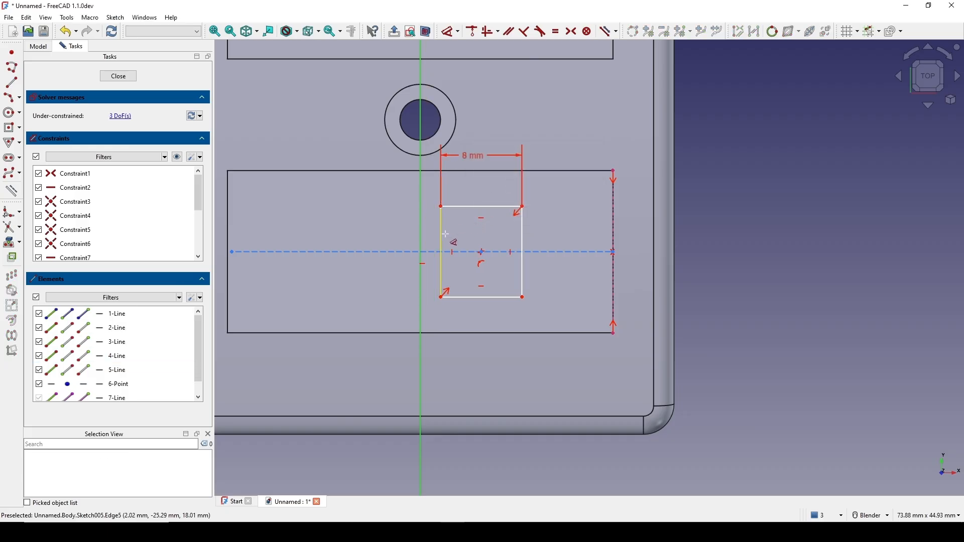
pyautogui.click(445, 234)
pyautogui.click(445, 231)
pyautogui.write('10')
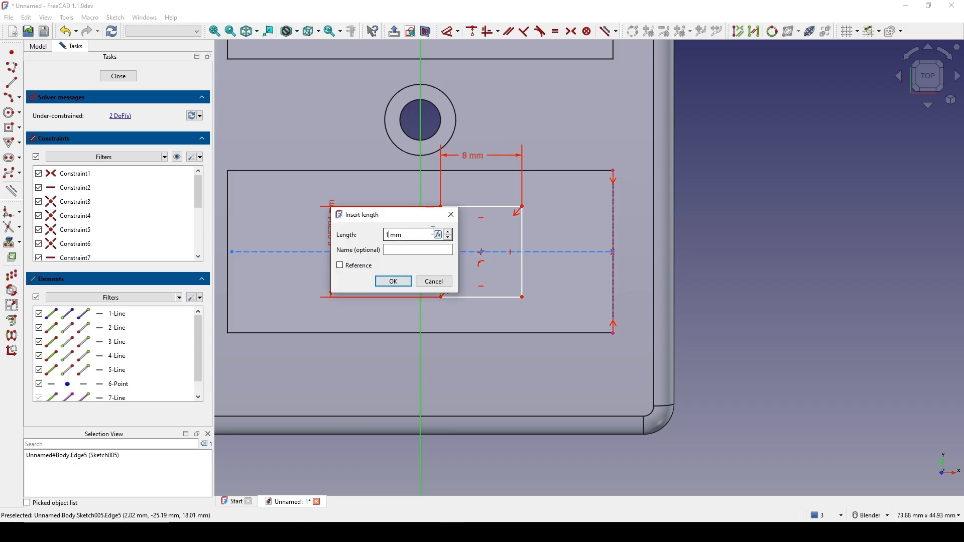
pyautogui.press('Return')
# Constrain the small rectangle's upper left corner to 4 mm from the vertical axis
pyautogui.click(443, 203)
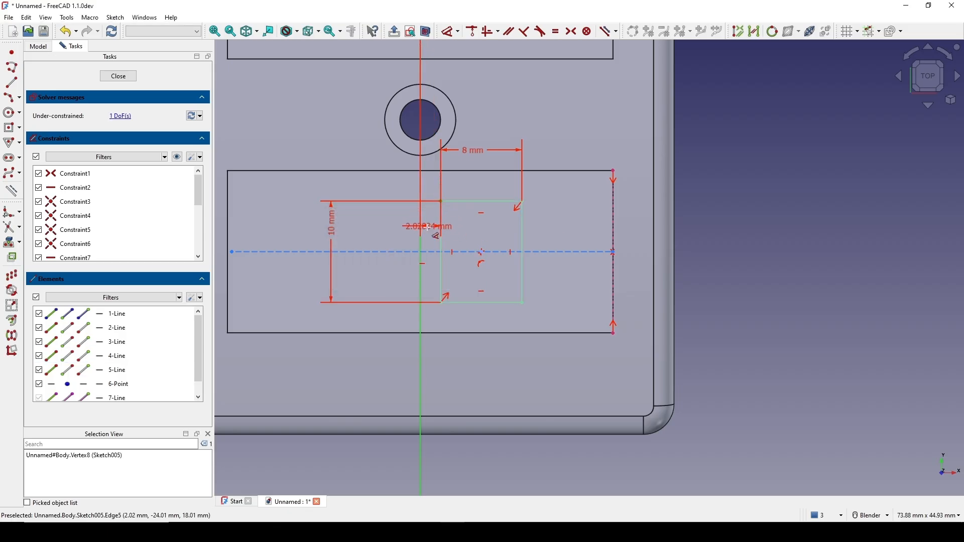
pyautogui.click(420, 227)
pyautogui.click(295, 186)
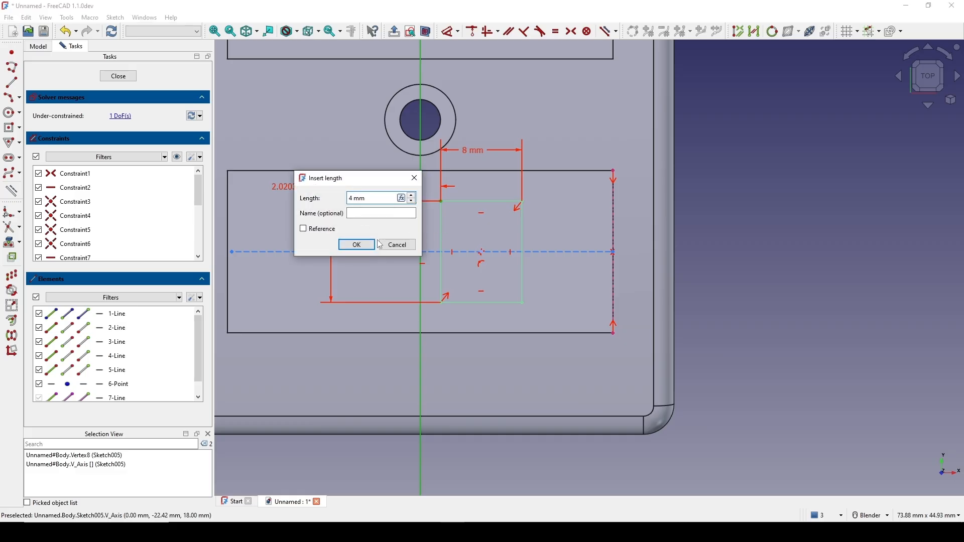
pyautogui.click(358, 246)
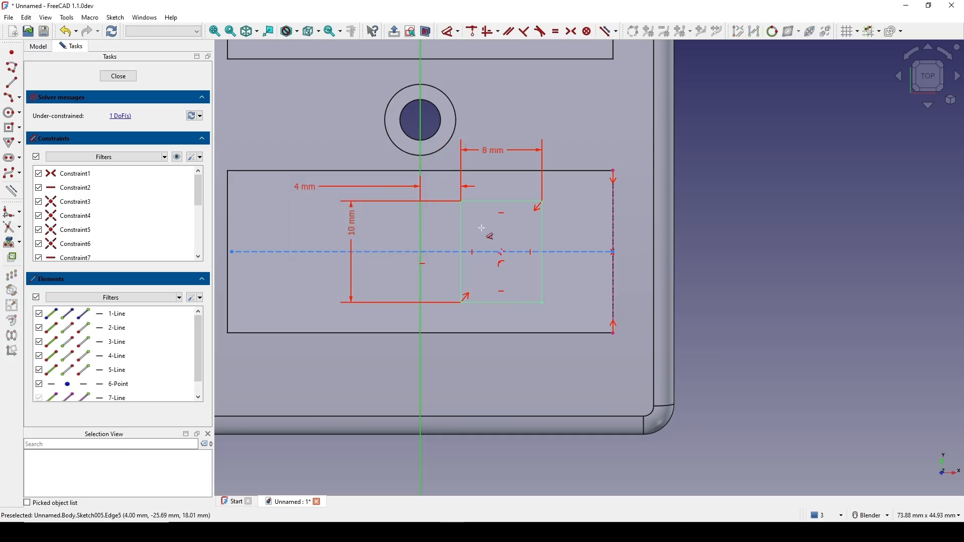
pyautogui.press('Escape')
# Switch the small rectangle's right edge to construction and draw a three-point arc bulging outward between that edge's two endpoints
pyautogui.click(547, 234)
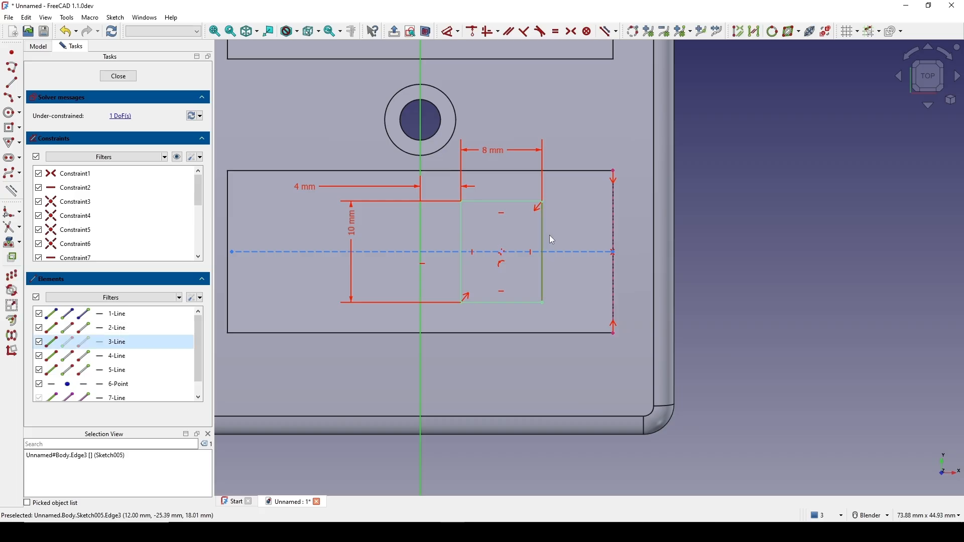
pyautogui.click(547, 237)
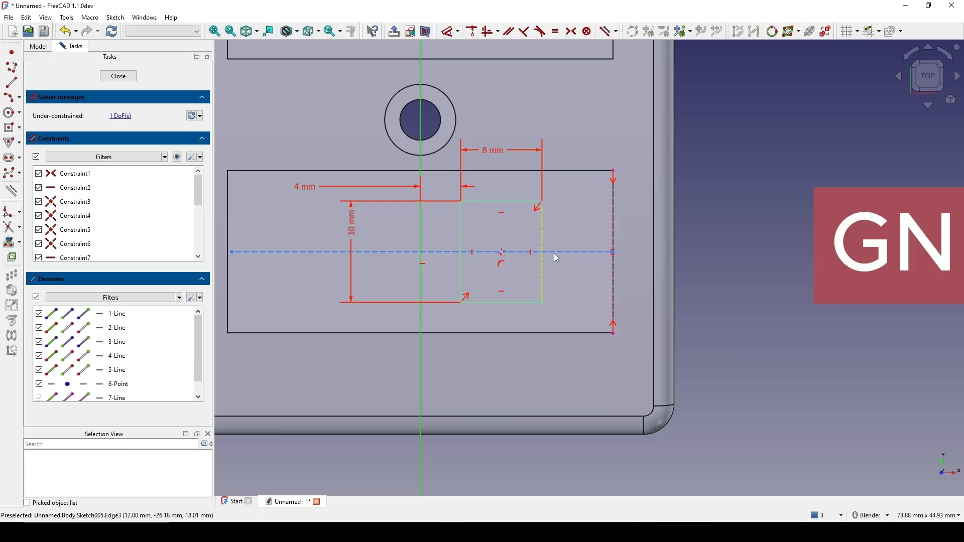
pyautogui.keyDown('shift'); pyautogui.moveTo(668, 240); pyautogui.dragTo(667, 238, button='middle'); pyautogui.keyUp('shift')
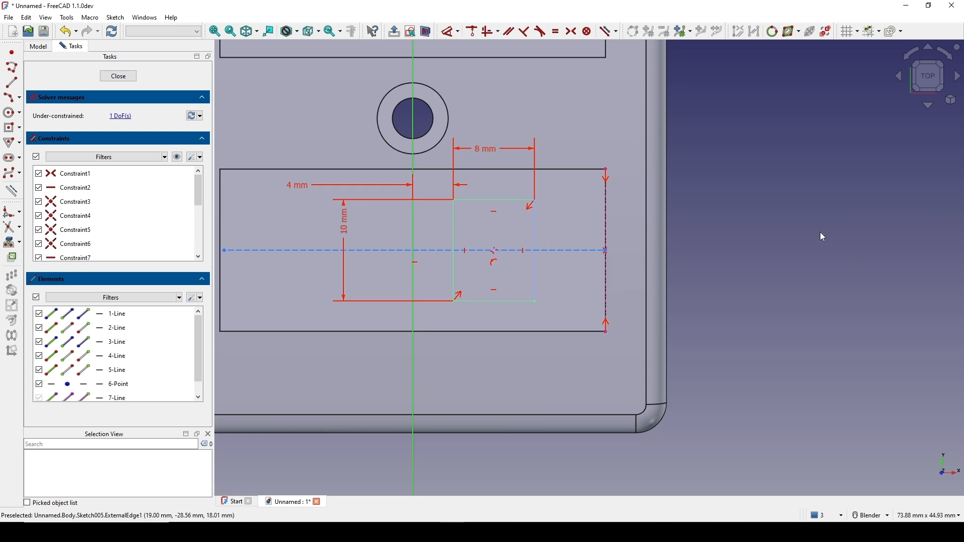
pyautogui.click(12, 98)
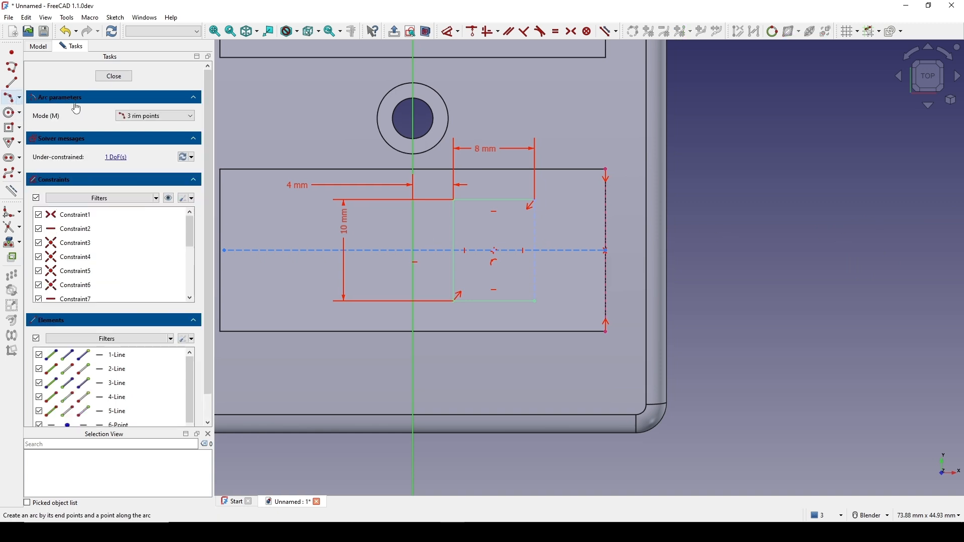
pyautogui.click(535, 201)
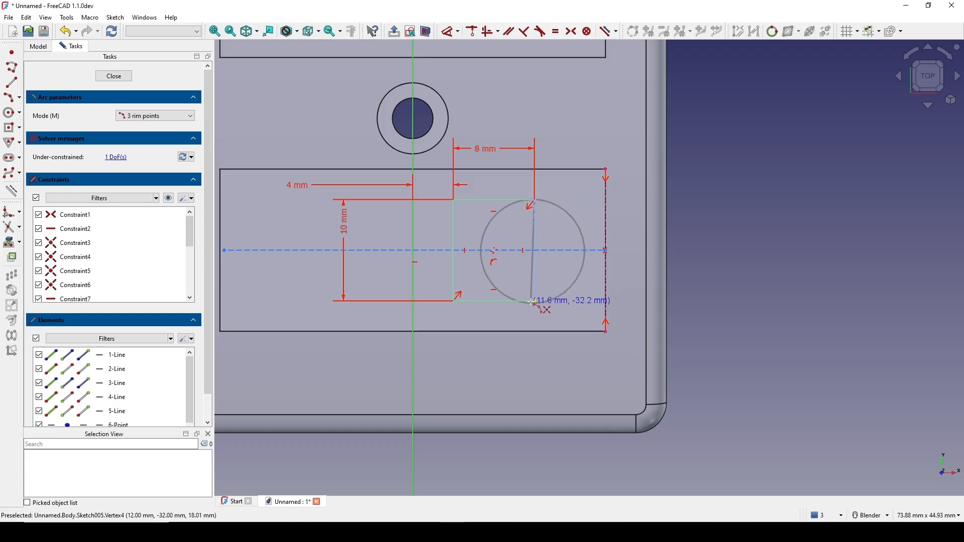
pyautogui.click(535, 301)
pyautogui.click(563, 260)
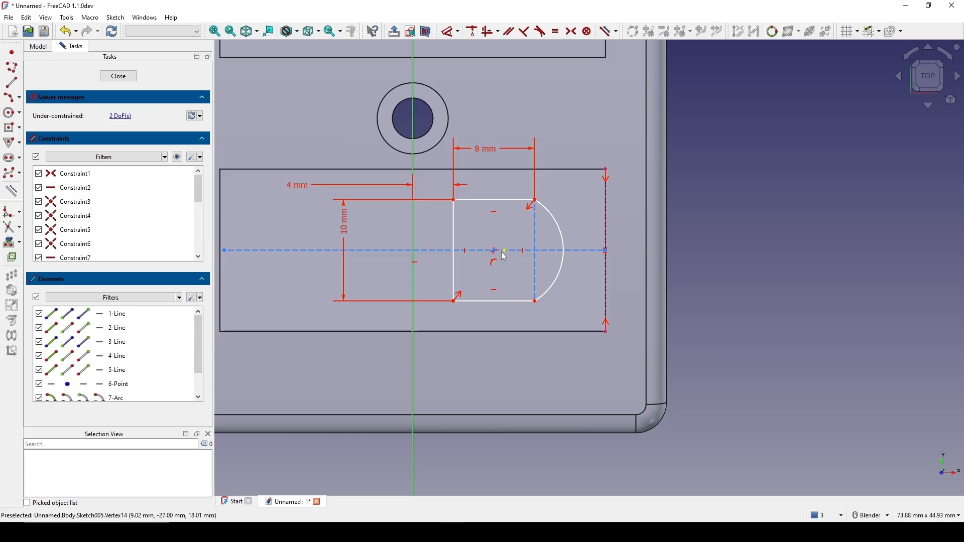
# Move the arc's centre toward the construction edge and align it vertically with the arc's lower endpoint to form a semicircle
pyautogui.moveTo(504, 256)
pyautogui.mouseDown()
pyautogui.moveTo(523, 257)
pyautogui.moveTo(508, 257)
pyautogui.moveTo(519, 265)
pyautogui.mouseUp()
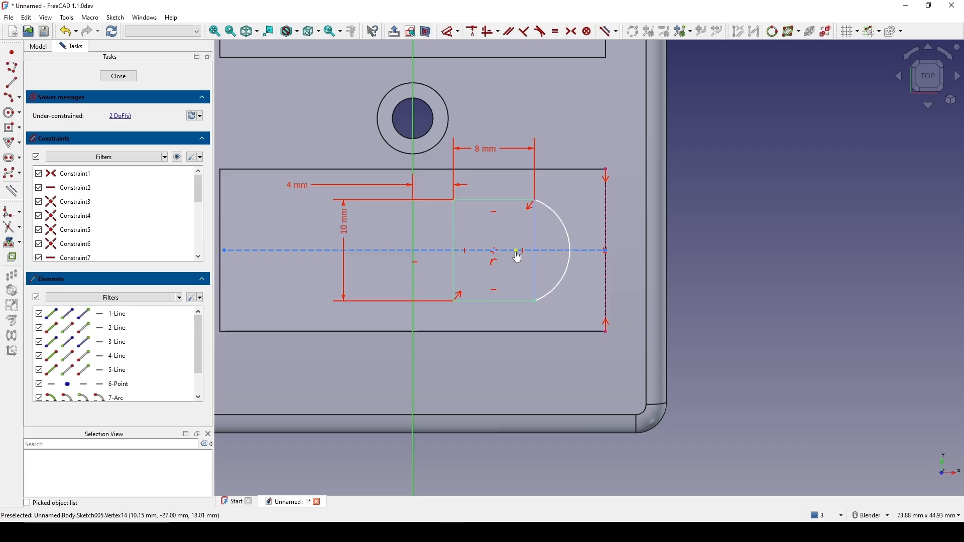
pyautogui.click(518, 253)
pyautogui.click(537, 302)
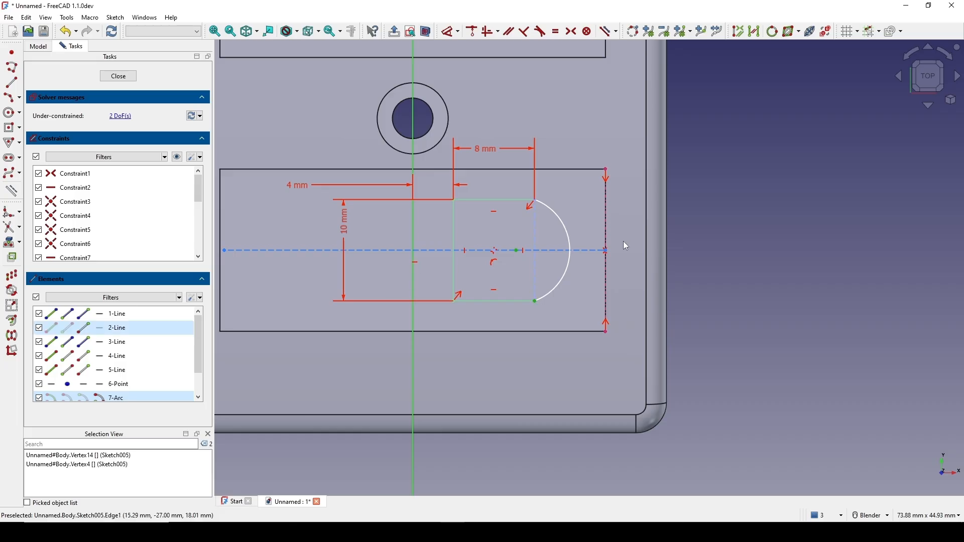
pyautogui.press('v')
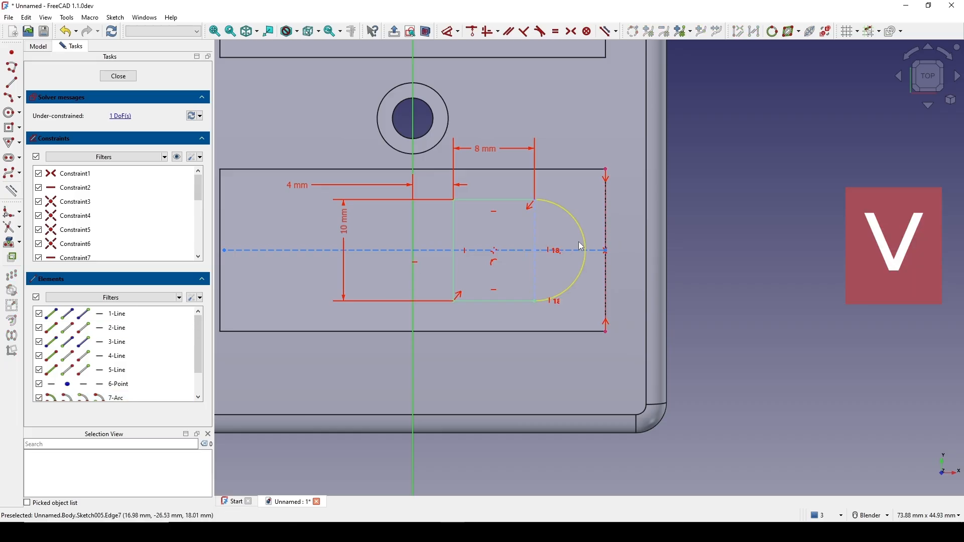
pyautogui.scroll(-2, 577, 245)
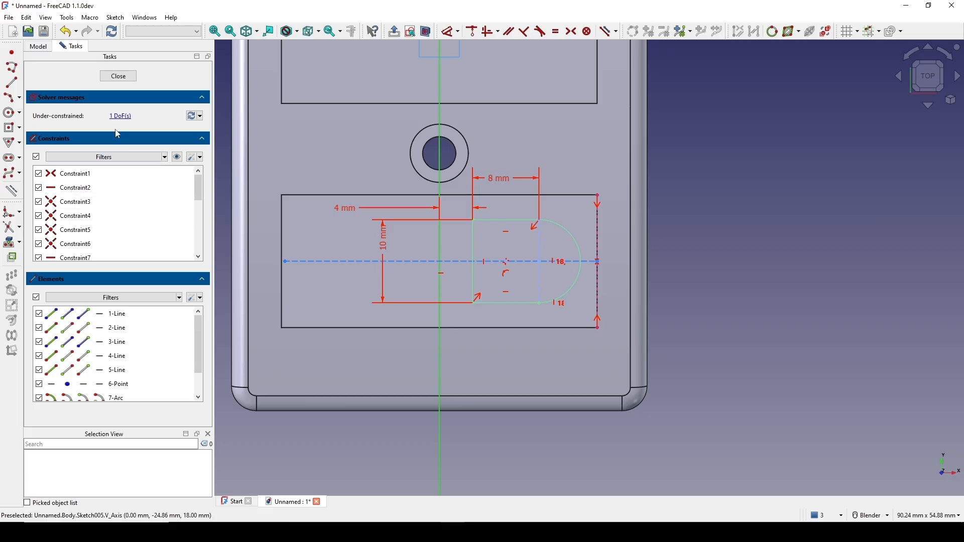
# Shorten the horizontal construction line by moving its free left end inward, and close the sketch
pyautogui.moveTo(283, 261); pyautogui.dragTo(323, 262)
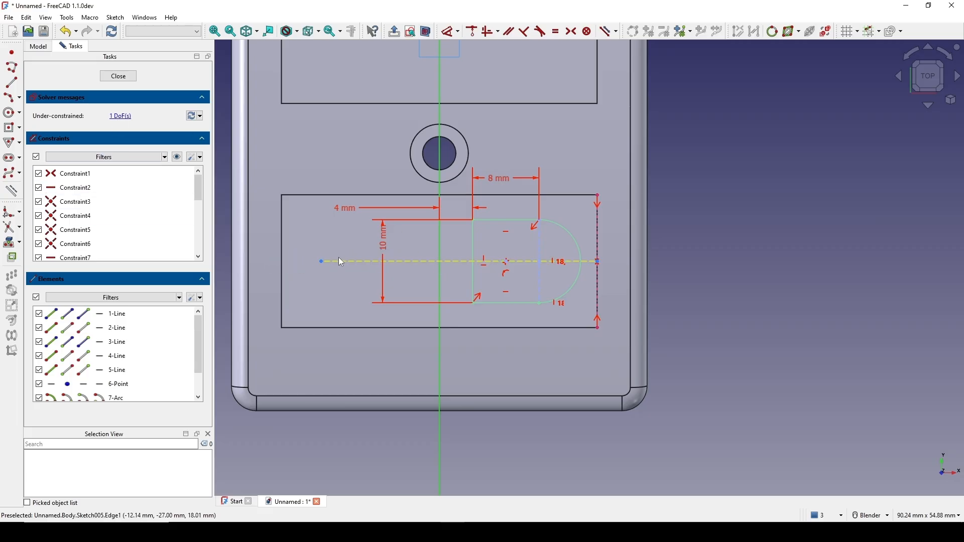
pyautogui.scroll(-2, 338, 257)
pyautogui.keyDown('shift'); pyautogui.moveTo(347, 258); pyautogui.dragTo(346, 288, button='middle'); pyautogui.keyUp('shift')
pyautogui.keyDown('shift'); pyautogui.moveTo(536, 248); pyautogui.dragTo(553, 261, button='middle'); pyautogui.keyUp('shift')
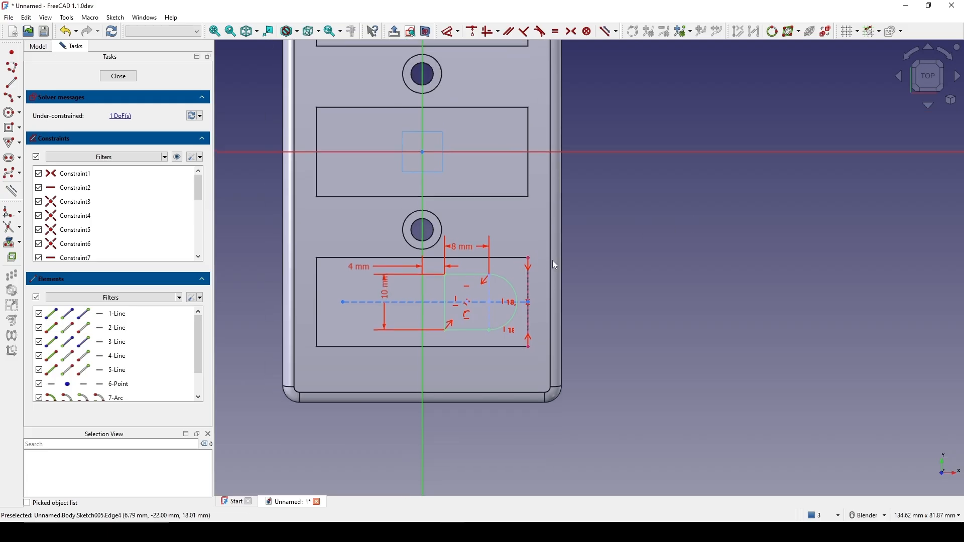
pyautogui.click(118, 77)
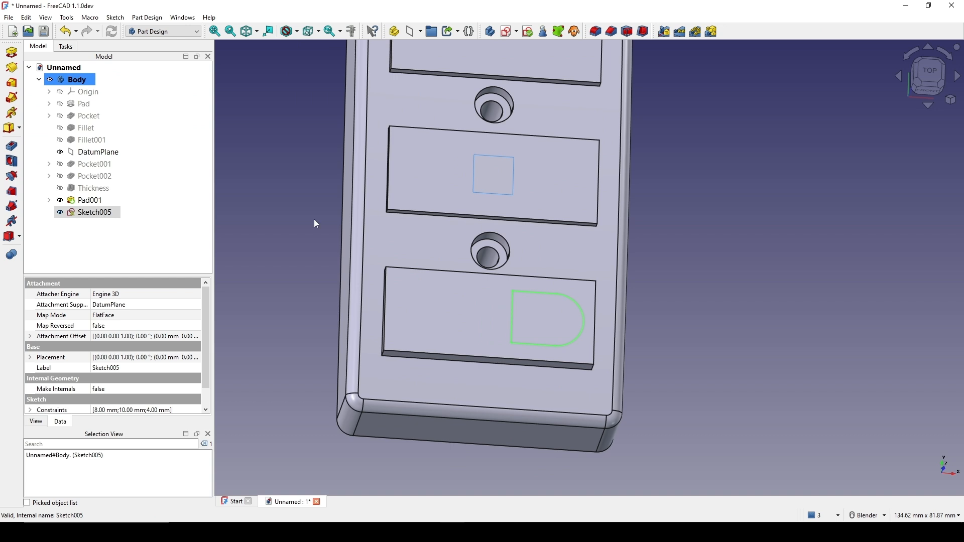
# Cut a 2 mm deep pocket from the D-shaped sketch in the lowest raised pad
pyautogui.click(11, 147)
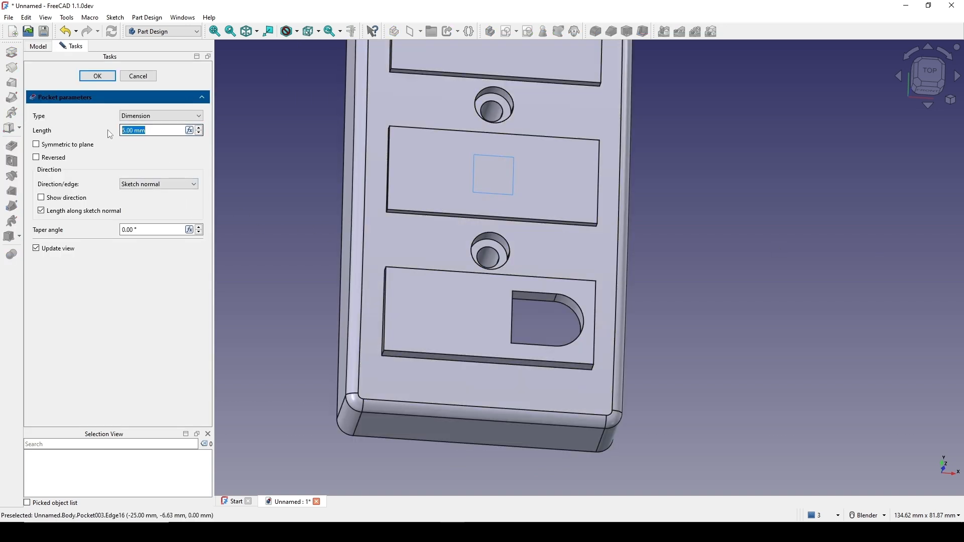
pyautogui.write('2')
pyautogui.click(98, 76)
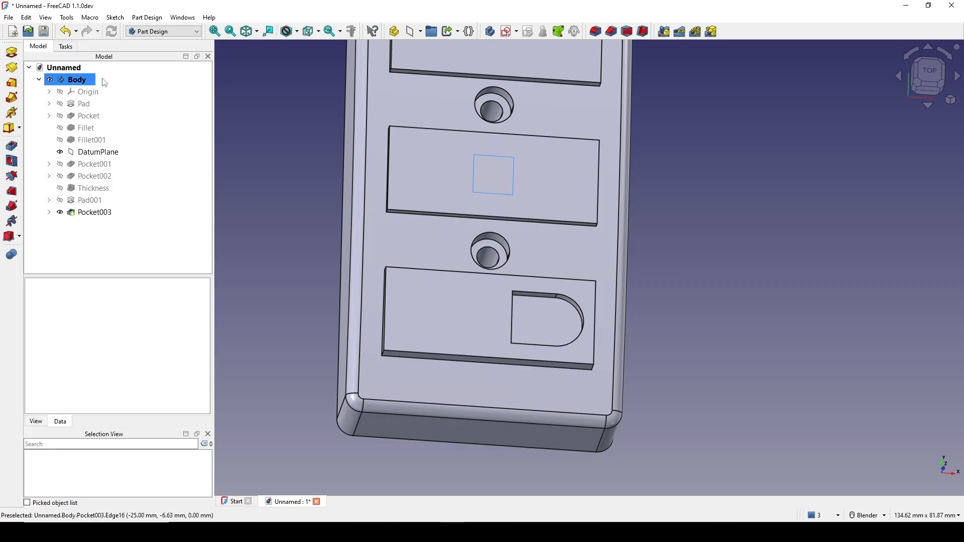
# Start a sketch on the datum plane and project the lowest pad's right edge into it as construction reference geometry
pyautogui.click(98, 153)
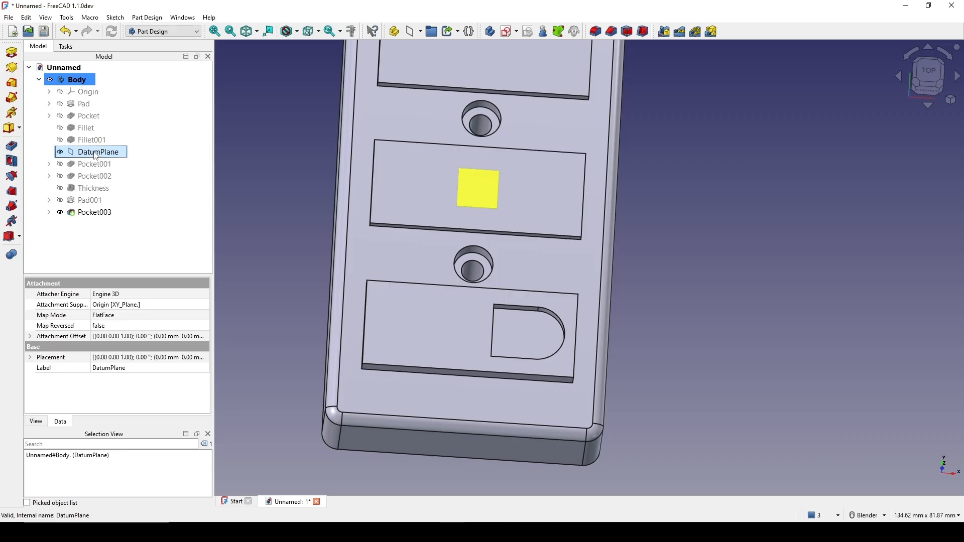
pyautogui.click(508, 32)
pyautogui.scroll(2, 545, 261)
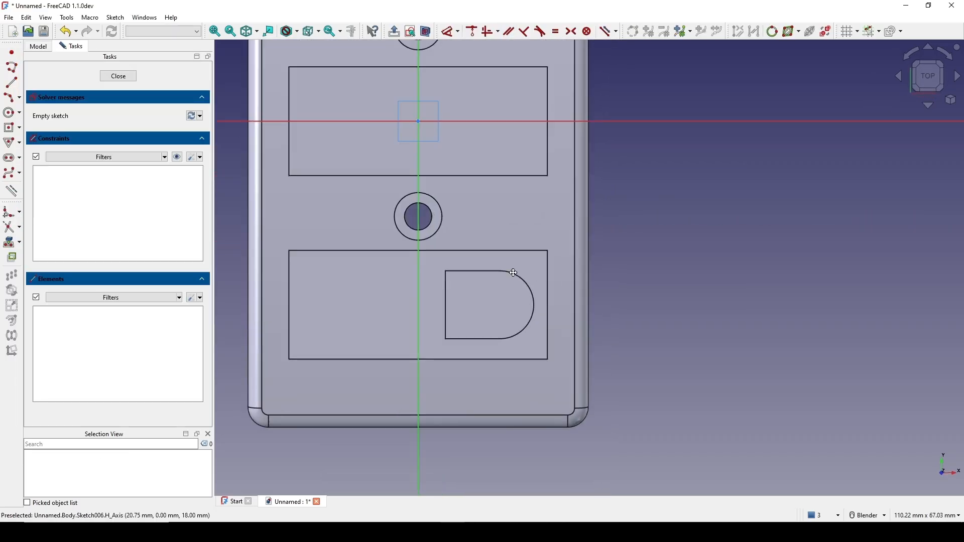
pyautogui.keyDown('shift'); pyautogui.moveTo(514, 273); pyautogui.dragTo(544, 270, button='middle'); pyautogui.keyUp('shift')
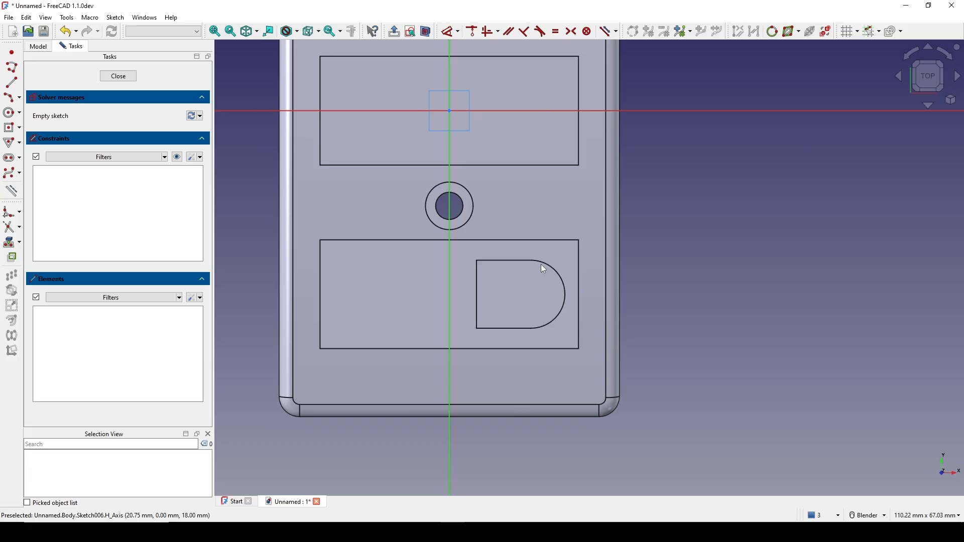
pyautogui.click(12, 243)
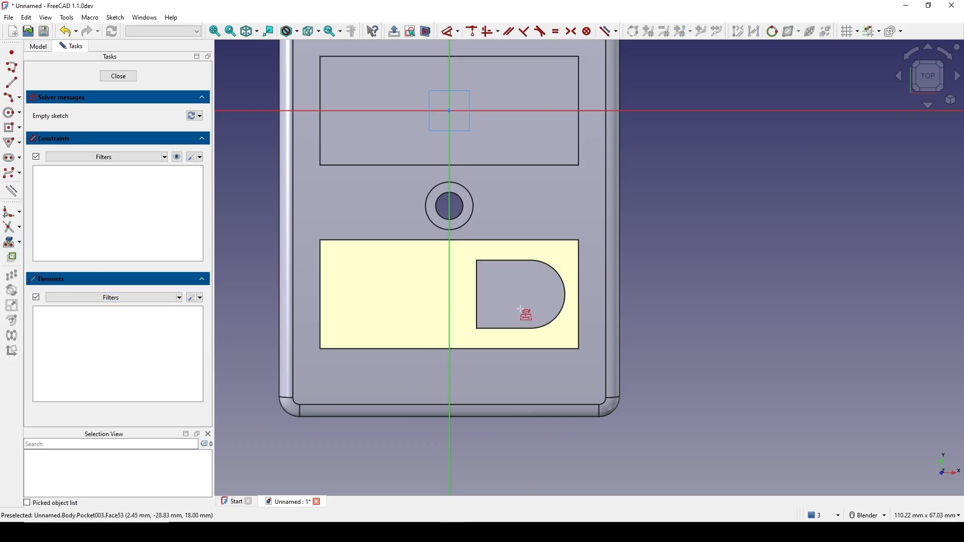
pyautogui.click(580, 322)
pyautogui.rightClick(648, 304)
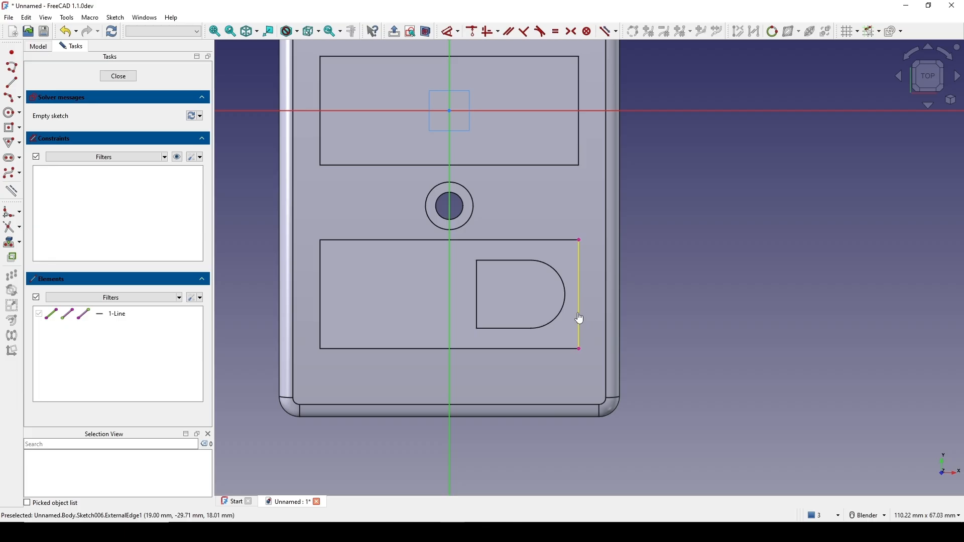
pyautogui.click(580, 320)
pyautogui.press('g')
pyautogui.press('n')
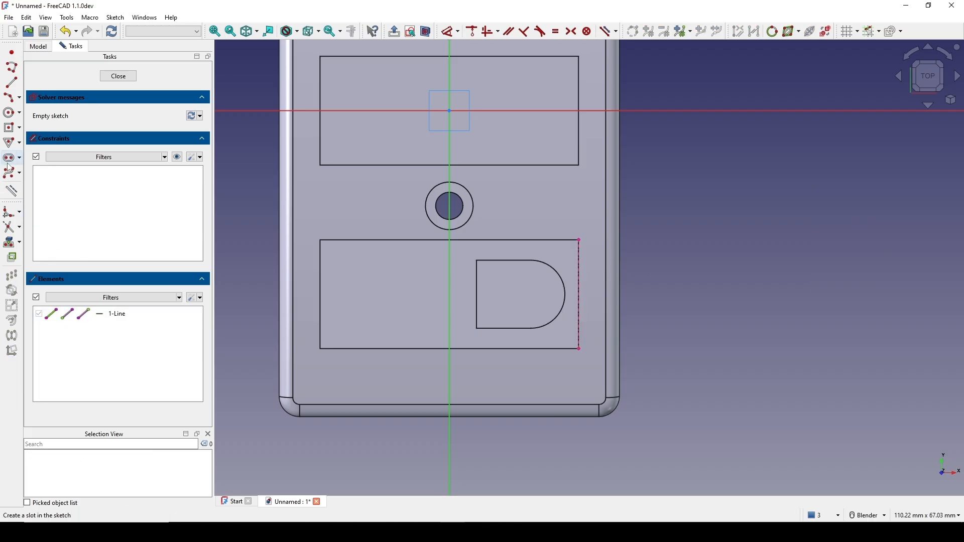
# Draw a horizontal line about 34 mm long from the projected edge's midpoint leftward across the pad and make it construction geometry
pyautogui.click(12, 82)
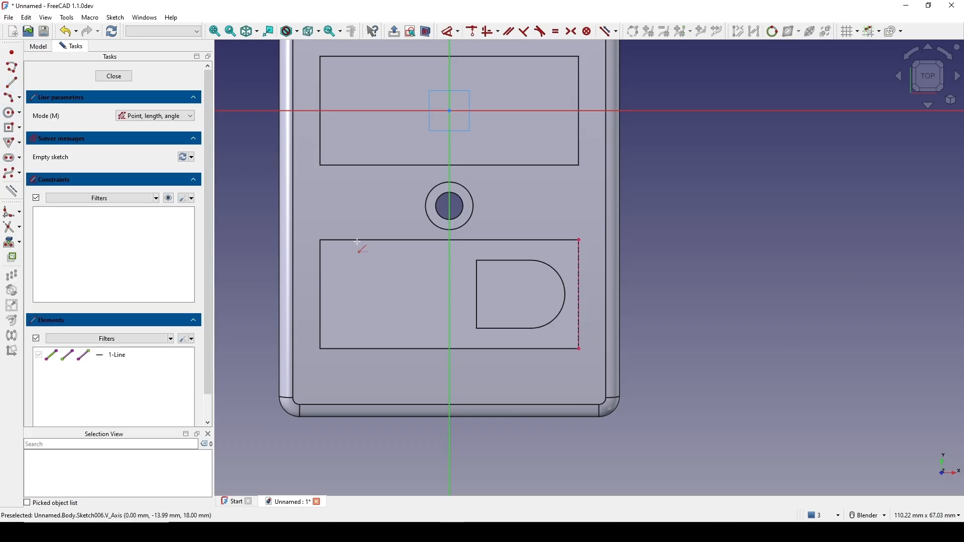
pyautogui.click(580, 292)
pyautogui.click(347, 295)
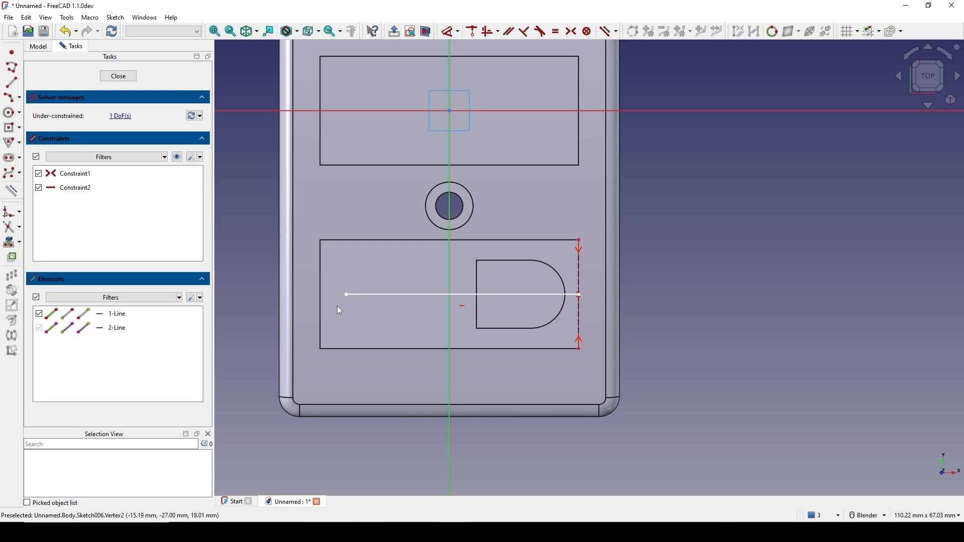
pyautogui.click(402, 295)
pyautogui.press('g')
pyautogui.press('n')
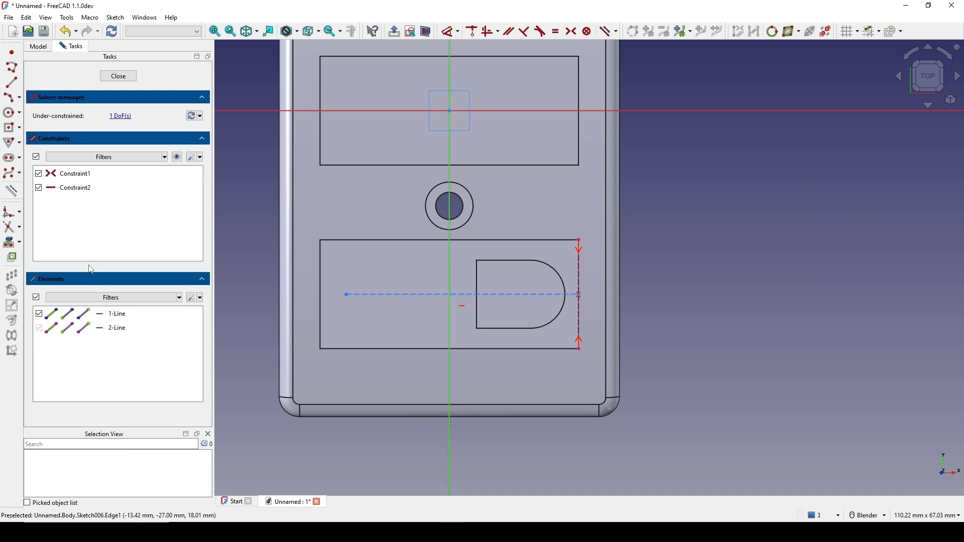
# Draw a centred rectangle on the horizontal construction line, overlapping the D-shaped recess's left edge, and set its height to 8 mm
pyautogui.click(11, 129)
pyautogui.scroll(1, 490, 297)
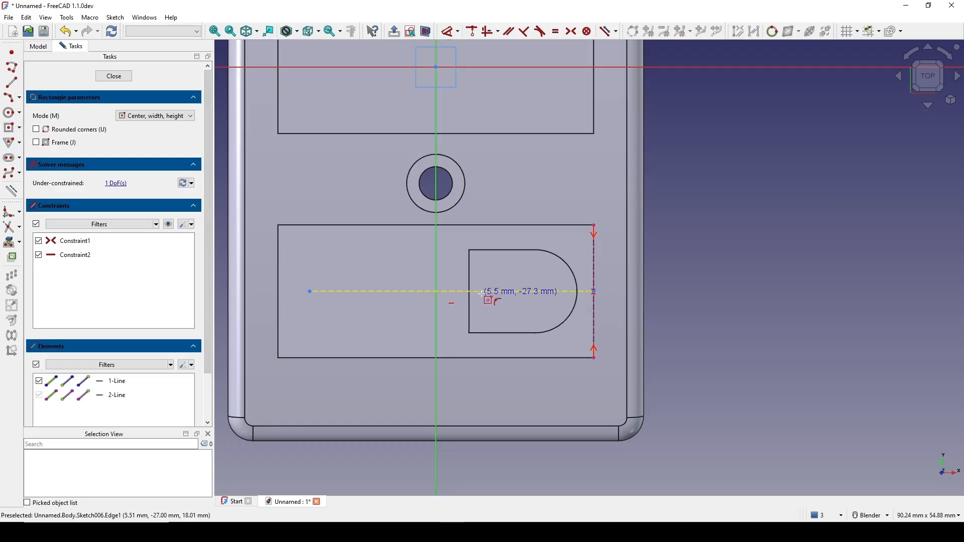
pyautogui.click(484, 292)
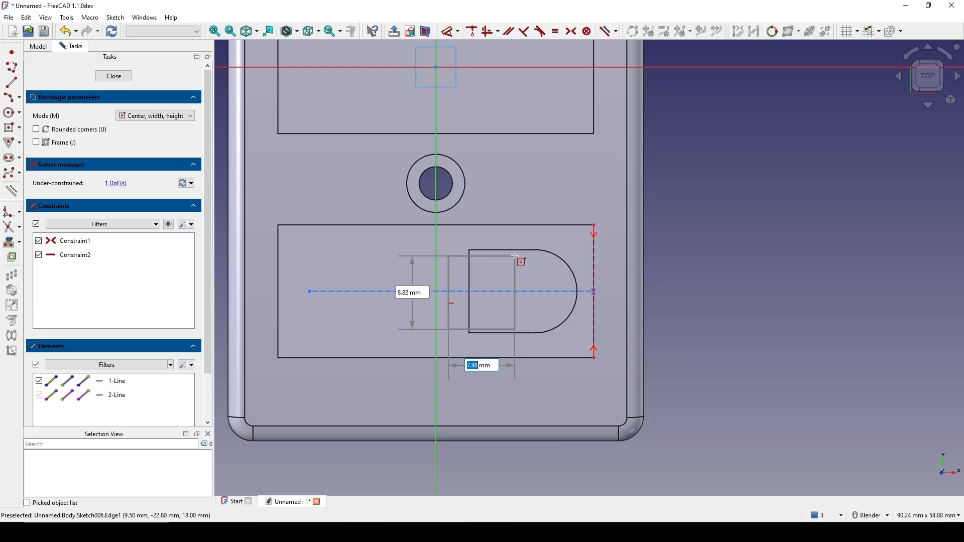
pyautogui.click(516, 254)
pyautogui.click(448, 281)
pyautogui.press('i')
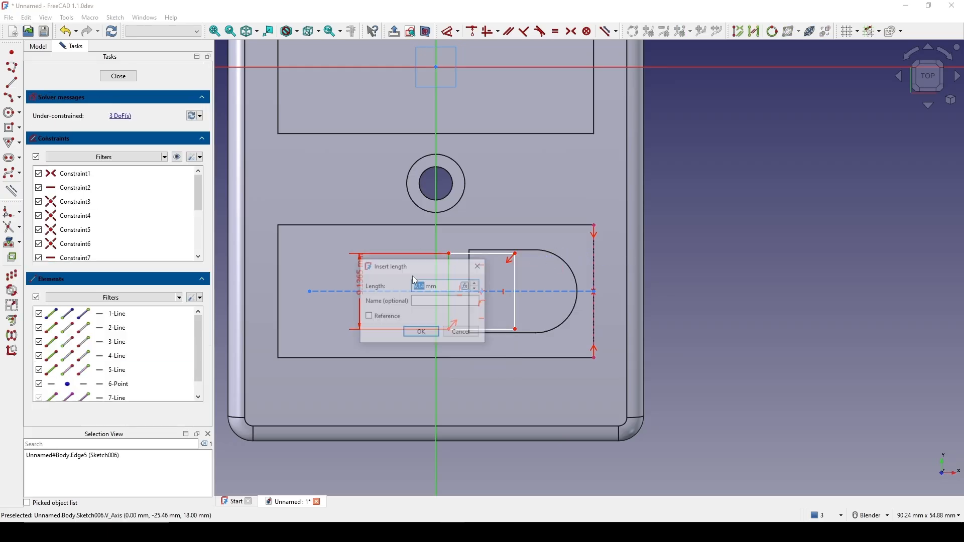
pyautogui.press('Return')
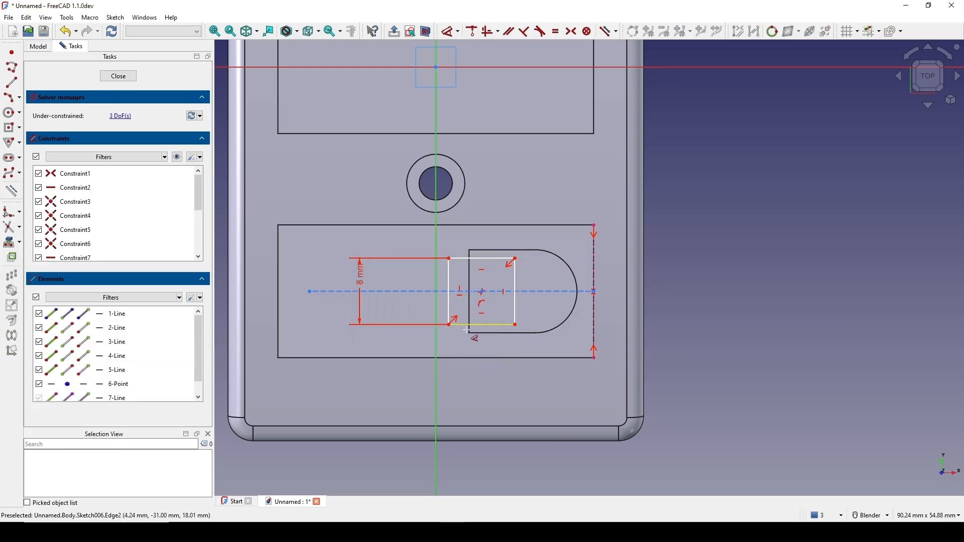
# Place the rectangle's left edge 6 mm from the vertical axis and set the rectangle's width to 2.5 mm
pyautogui.click(450, 325)
pyautogui.click(443, 351)
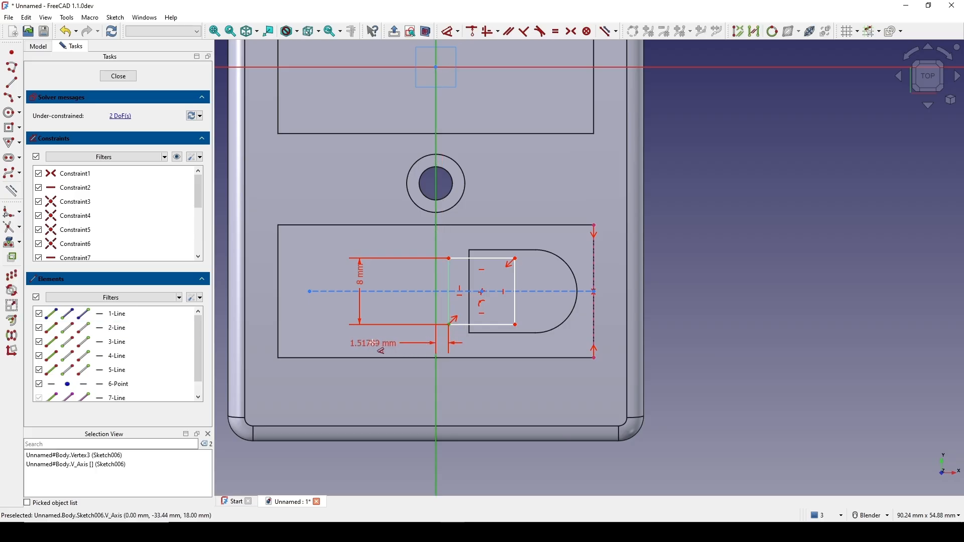
pyautogui.click(442, 355)
pyautogui.write('6')
pyautogui.click(439, 402)
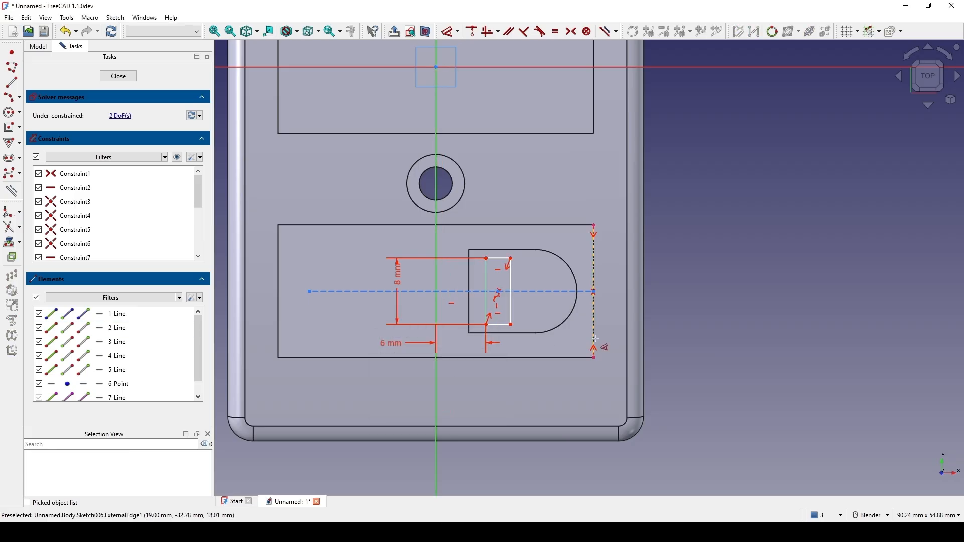
pyautogui.click(499, 325)
pyautogui.click(500, 404)
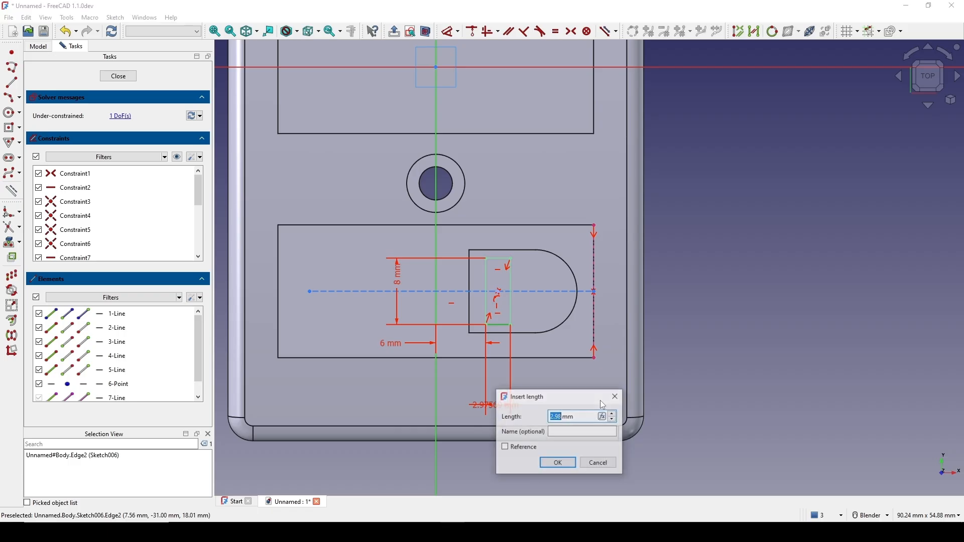
pyautogui.write('2')
pyautogui.write('.5')
pyautogui.press('Return')
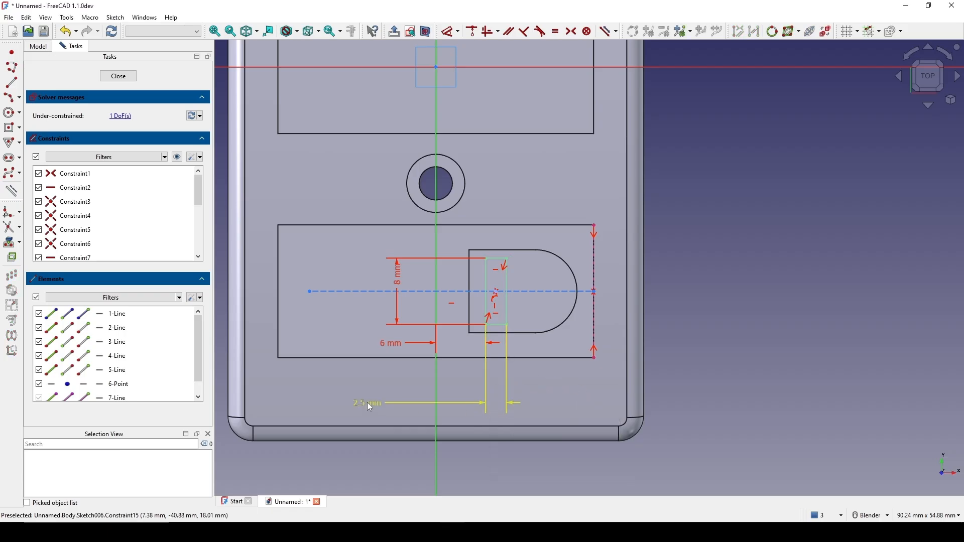
# Draw a circle centred on the construction line between the rectangle and the recess's rounded end, and set its diameter to 7 mm
pyautogui.scroll(2, 512, 289)
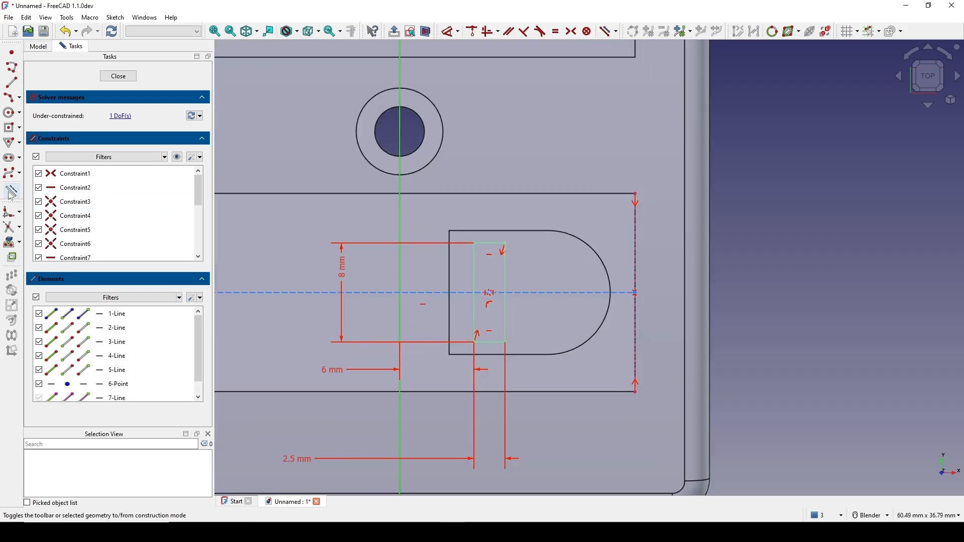
pyautogui.click(10, 112)
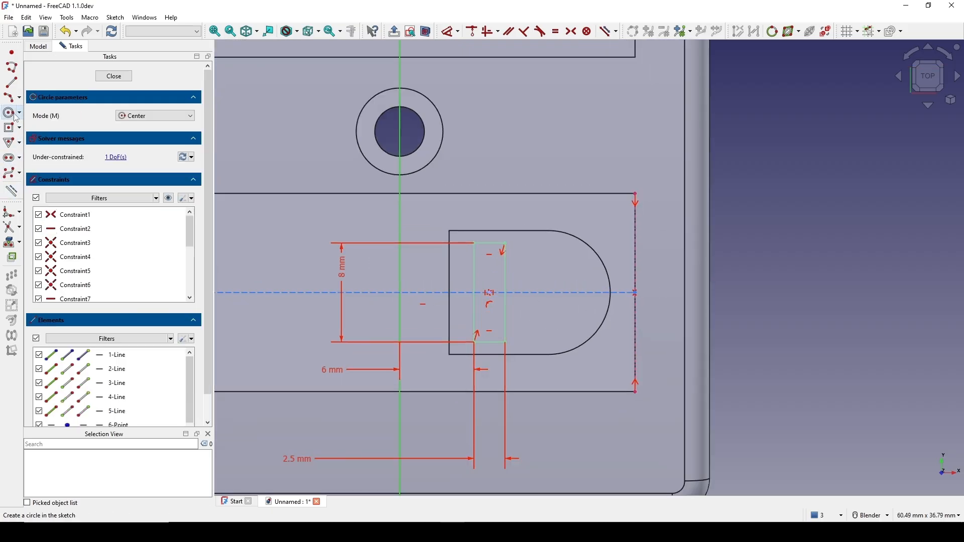
pyautogui.click(544, 293)
pyautogui.click(562, 292)
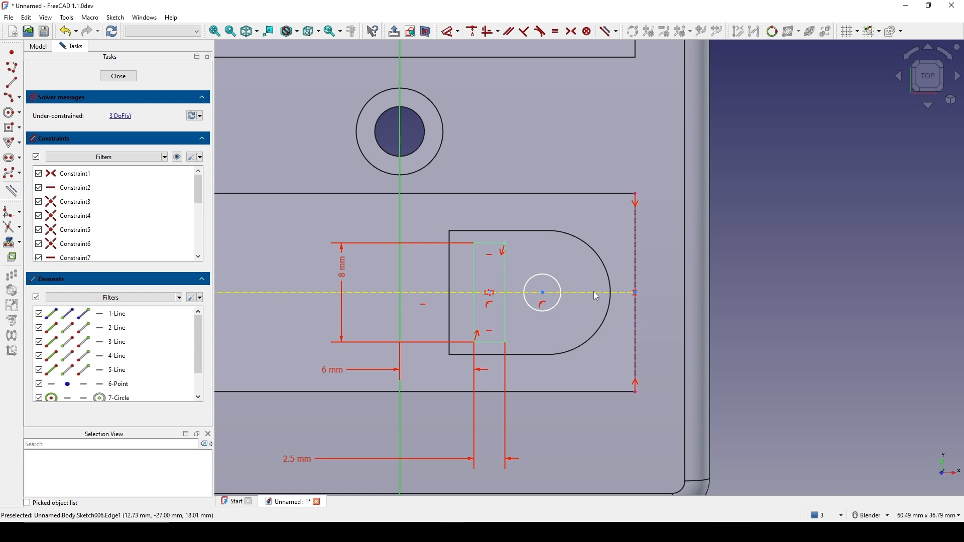
pyautogui.click(556, 306)
pyautogui.press('d')
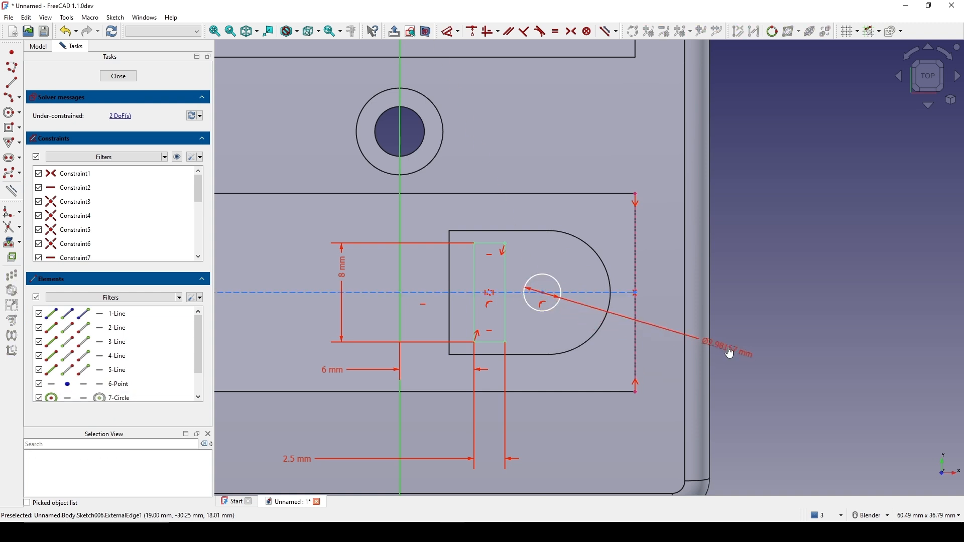
pyautogui.click(731, 354)
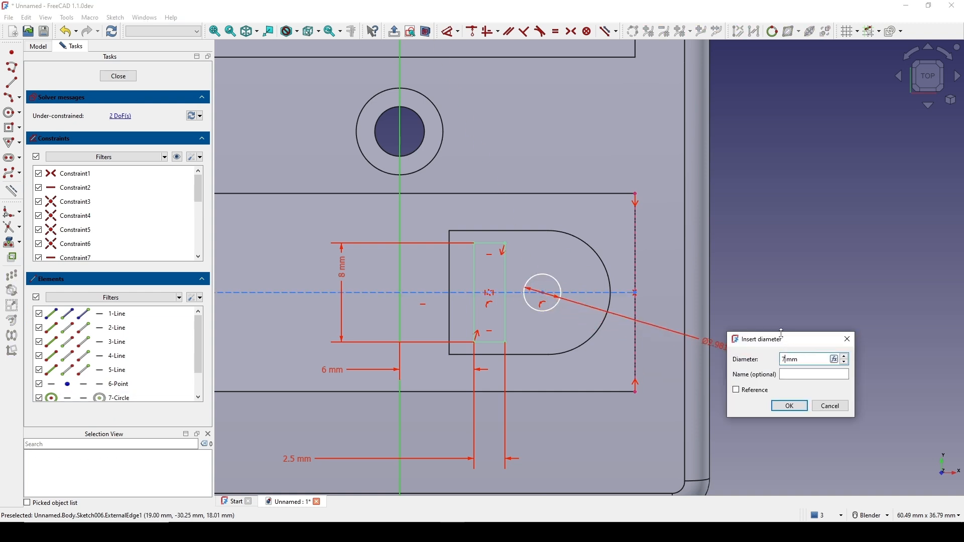
pyautogui.write('7')
pyautogui.press('Return')
# Set the circle centre's distance from the vertical axis to 11 mm and move that dimension label clear of the profile
pyautogui.scroll(1, 573, 319)
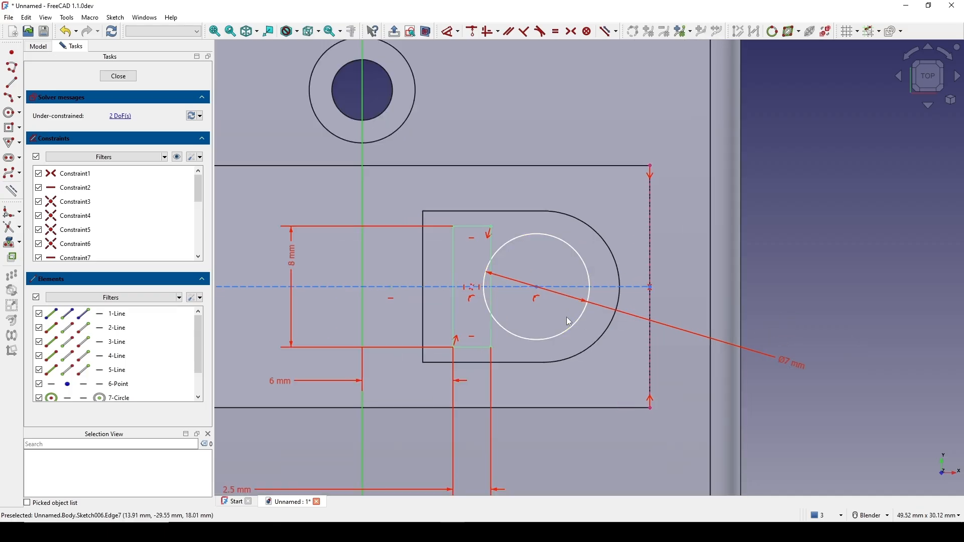
pyautogui.scroll(-1, 570, 322)
pyautogui.click(541, 292)
pyautogui.press('d')
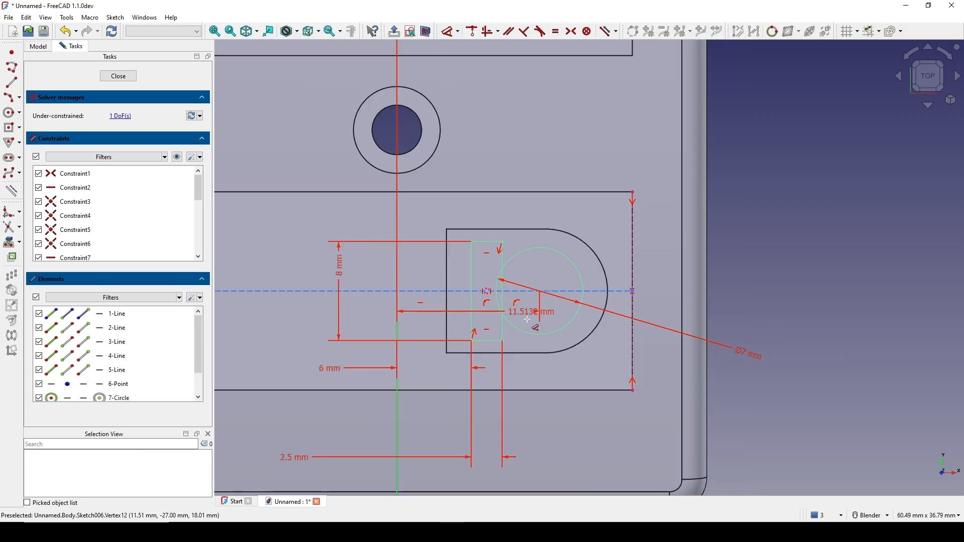
pyautogui.click(471, 416)
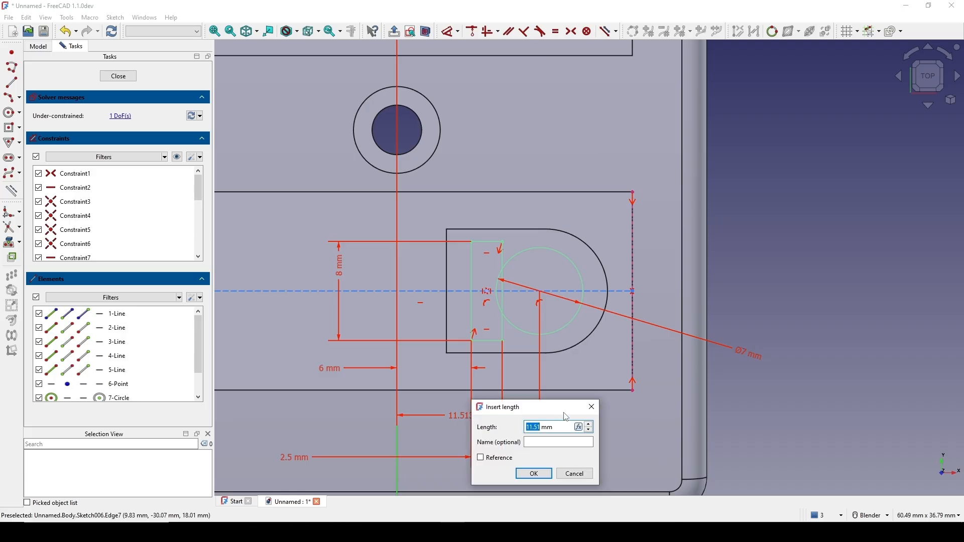
pyautogui.write('11')
pyautogui.click(534, 474)
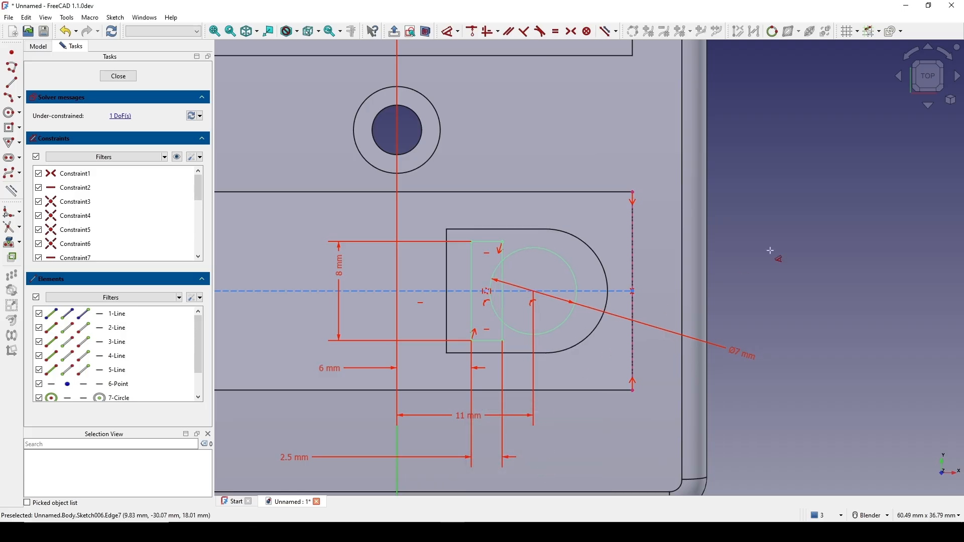
pyautogui.moveTo(467, 418); pyautogui.dragTo(610, 431)
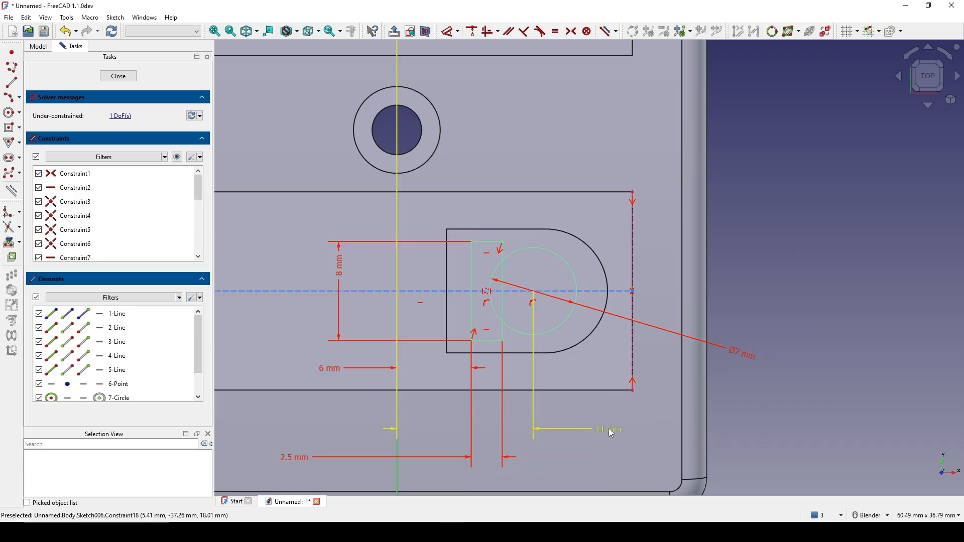
# Trim away the part of the circle that lies inside the small rectangle
pyautogui.keyDown('shift'); pyautogui.moveTo(631, 353); pyautogui.dragTo(631, 329, button='middle'); pyautogui.keyUp('shift')
pyautogui.scroll(4, 546, 252)
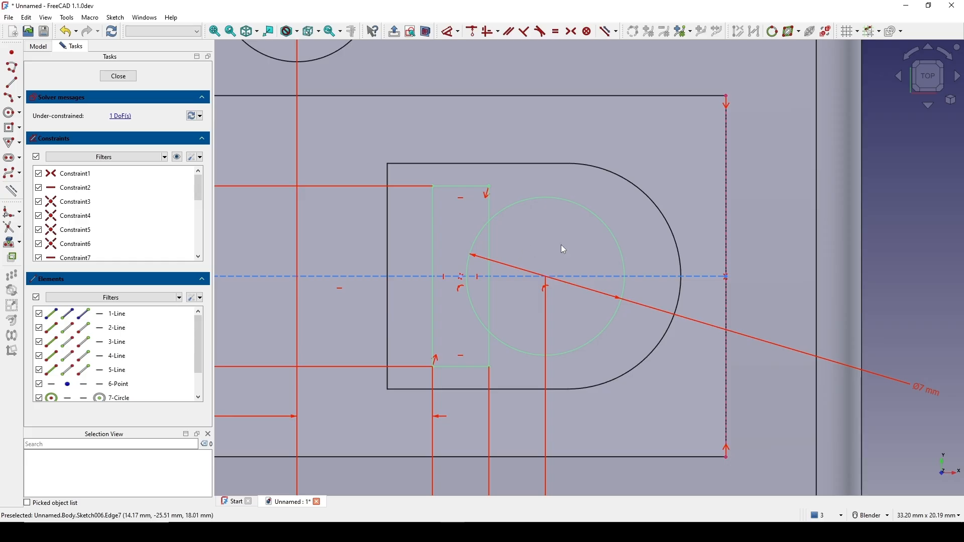
pyautogui.click(10, 229)
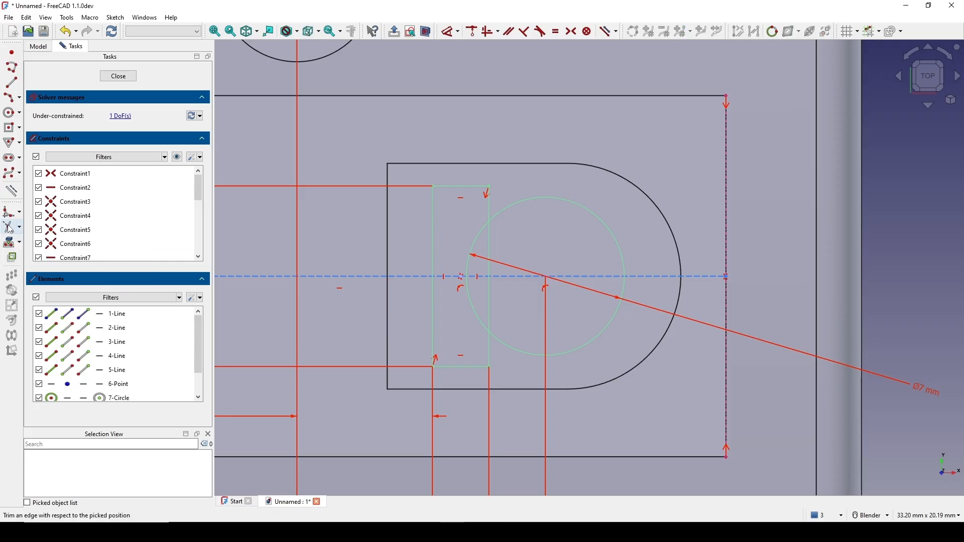
pyautogui.click(463, 254)
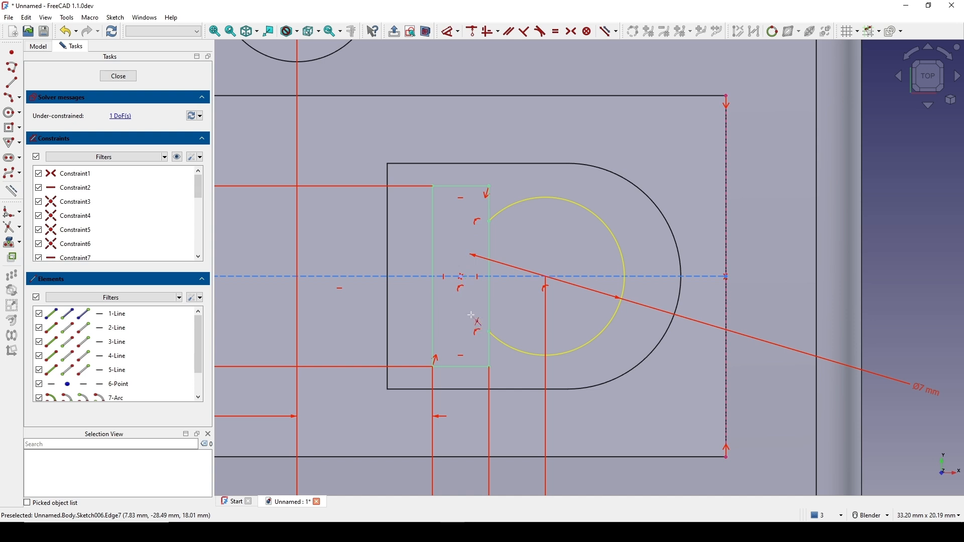
pyautogui.press('Escape')
# Convert the small rectangle's right edge to construction geometry
pyautogui.click(490, 300)
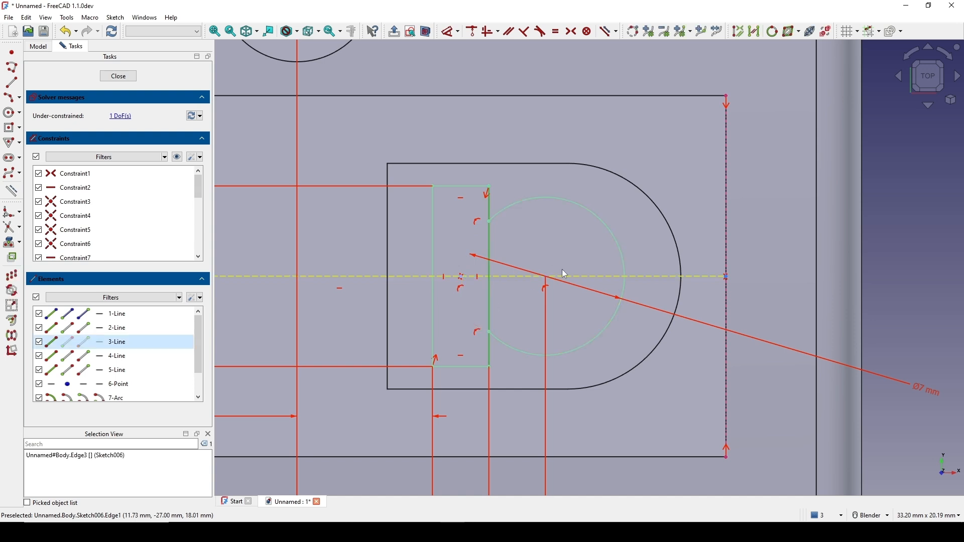
pyautogui.press('g')
pyautogui.press('n')
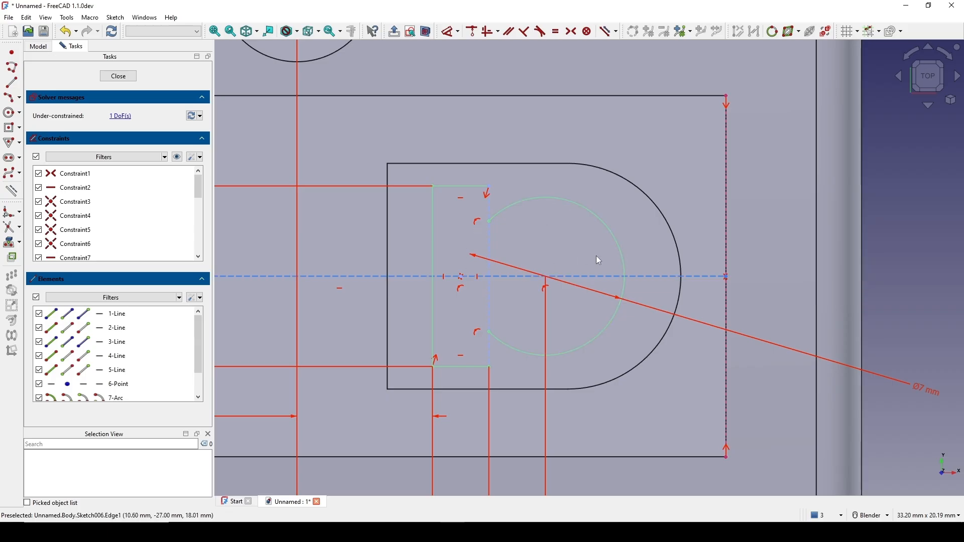
# Draw two vertical lines joining the arc's ends to the small rectangle's upper and lower right corners to close the profile
pyautogui.click(12, 87)
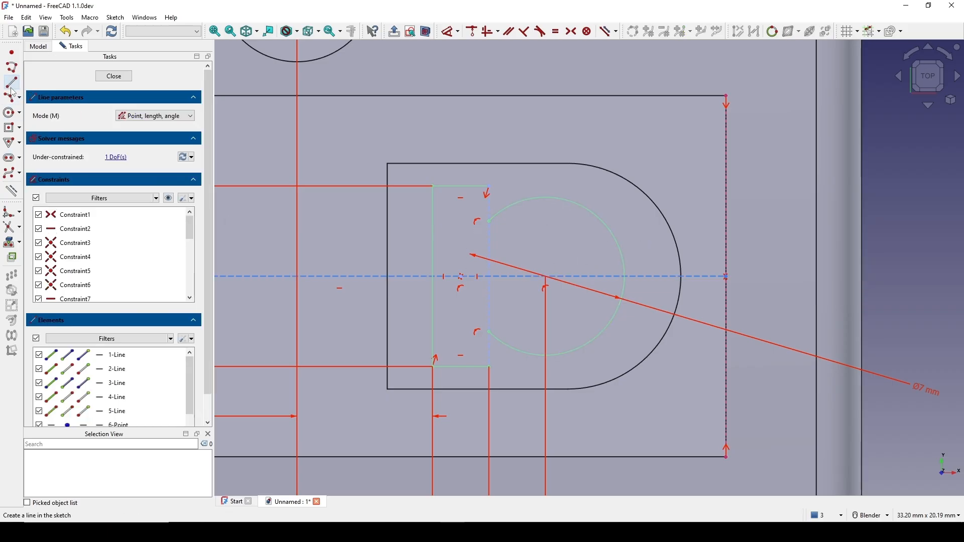
pyautogui.scroll(1, 543, 226)
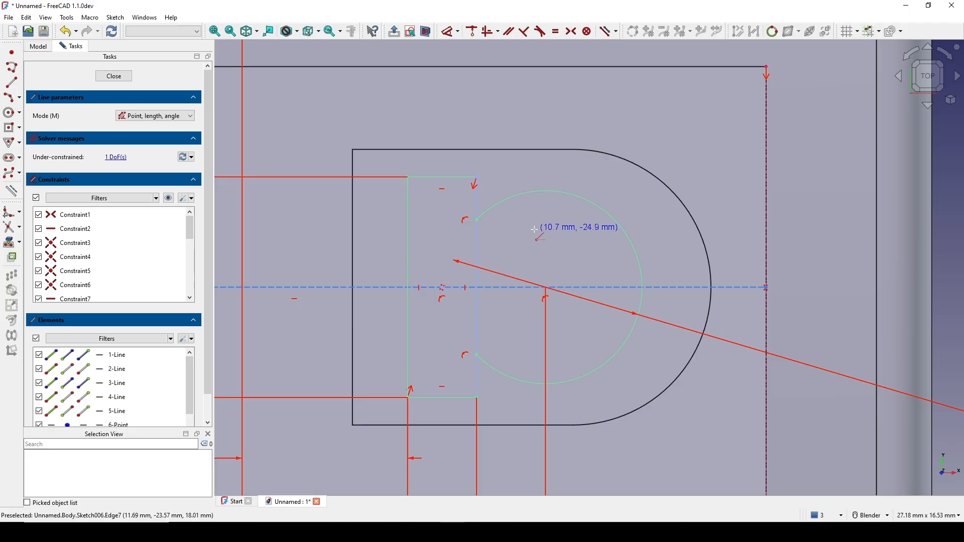
pyautogui.click(478, 219)
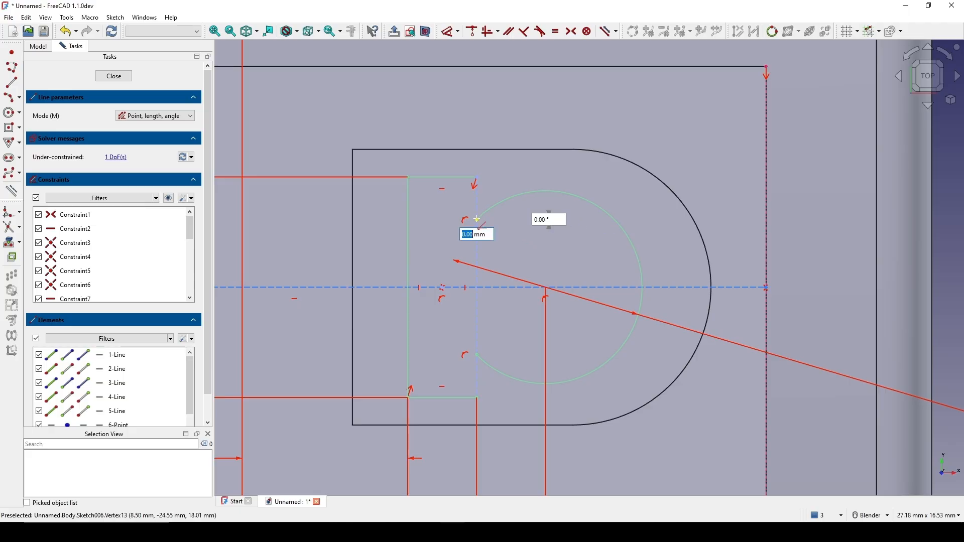
pyautogui.click(477, 177)
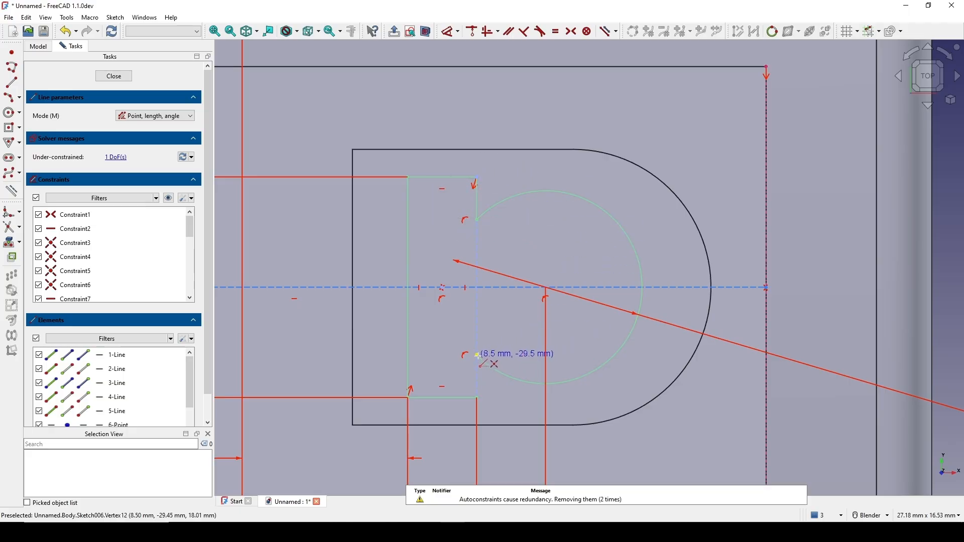
pyautogui.click(478, 356)
pyautogui.click(478, 397)
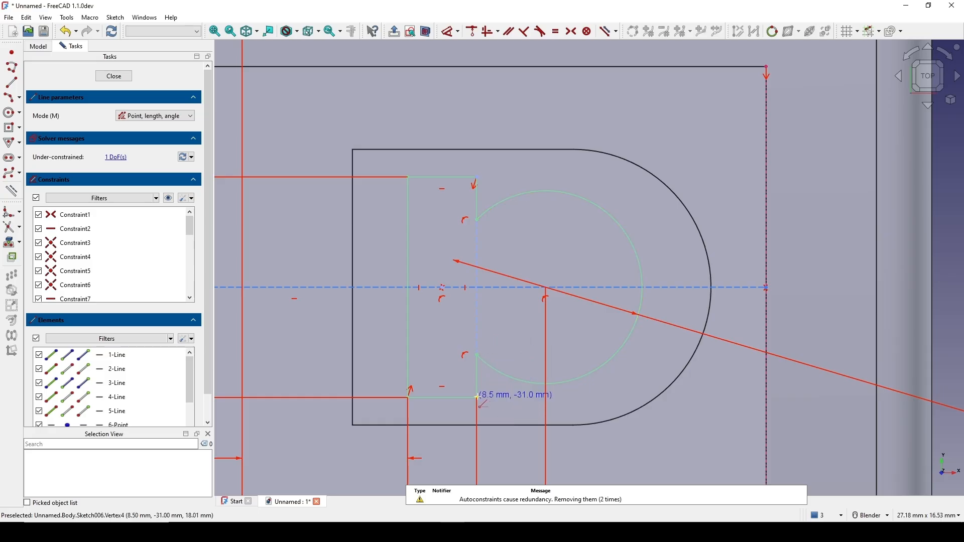
pyautogui.rightClick(509, 325)
pyautogui.scroll(-5, 509, 325)
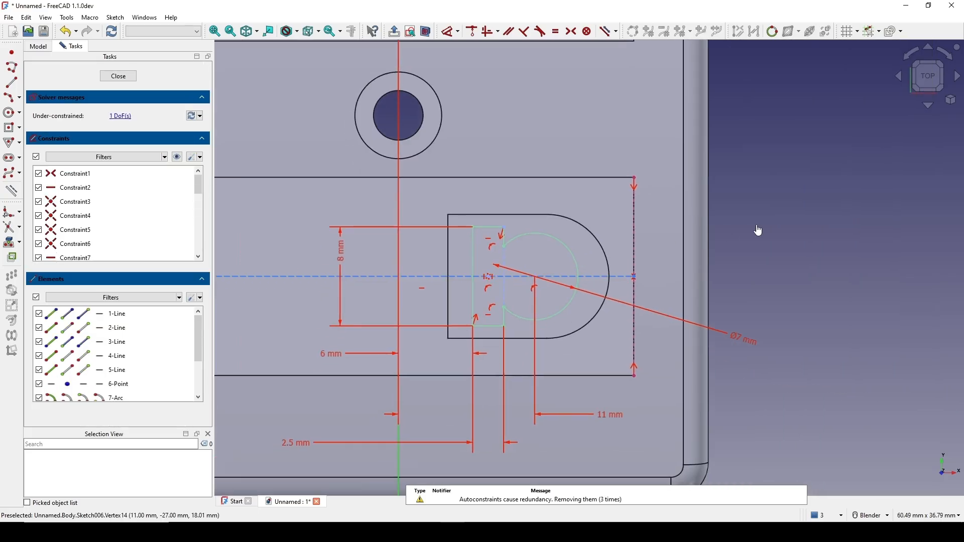
# Identify the sketch's under-constrained geometry, shift the horizontal construction line's free left endpoint slightly outward, and close the sketch
pyautogui.click(119, 120)
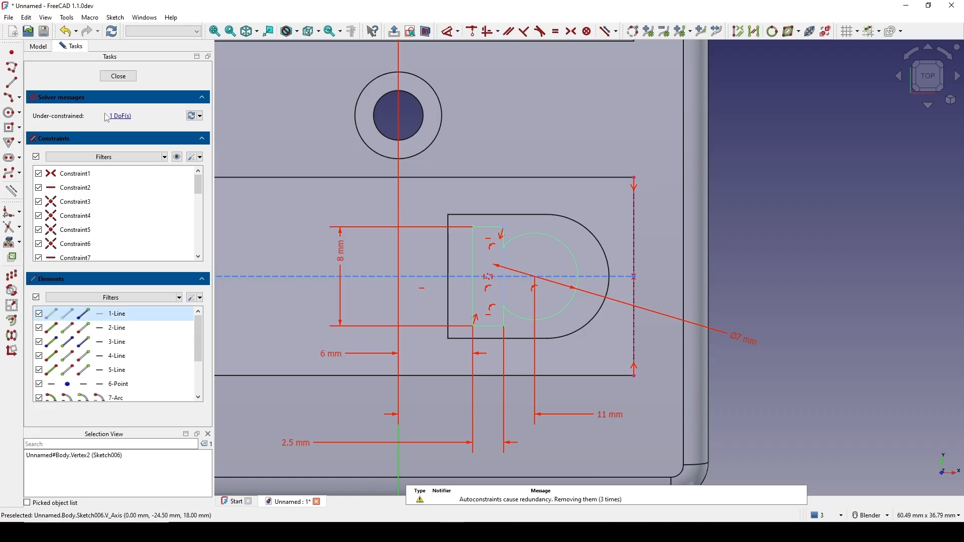
pyautogui.scroll(-3, 286, 177)
pyautogui.keyDown('shift'); pyautogui.moveTo(285, 176); pyautogui.dragTo(511, 235, button='middle'); pyautogui.keyUp('shift')
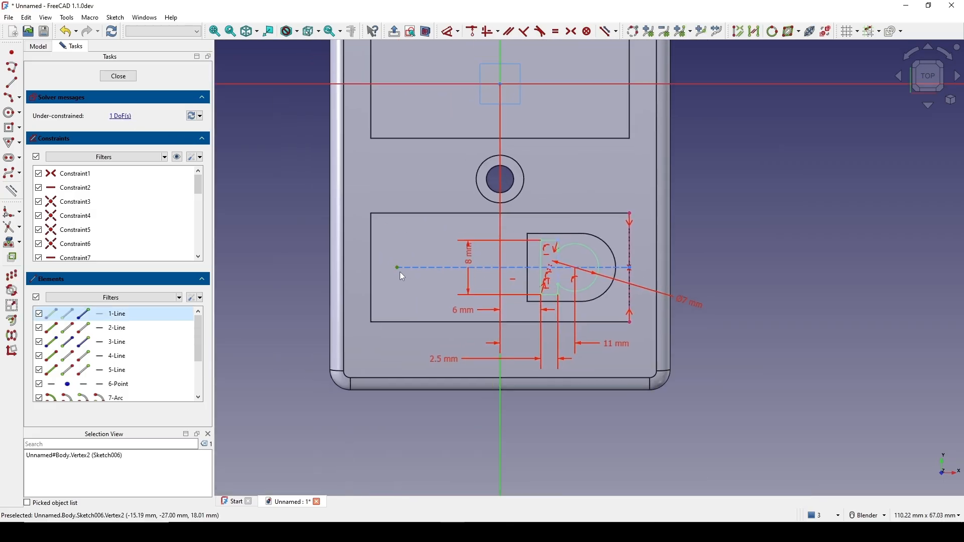
pyautogui.moveTo(425, 273); pyautogui.dragTo(404, 271)
pyautogui.click(739, 233)
pyautogui.scroll(1, 720, 236)
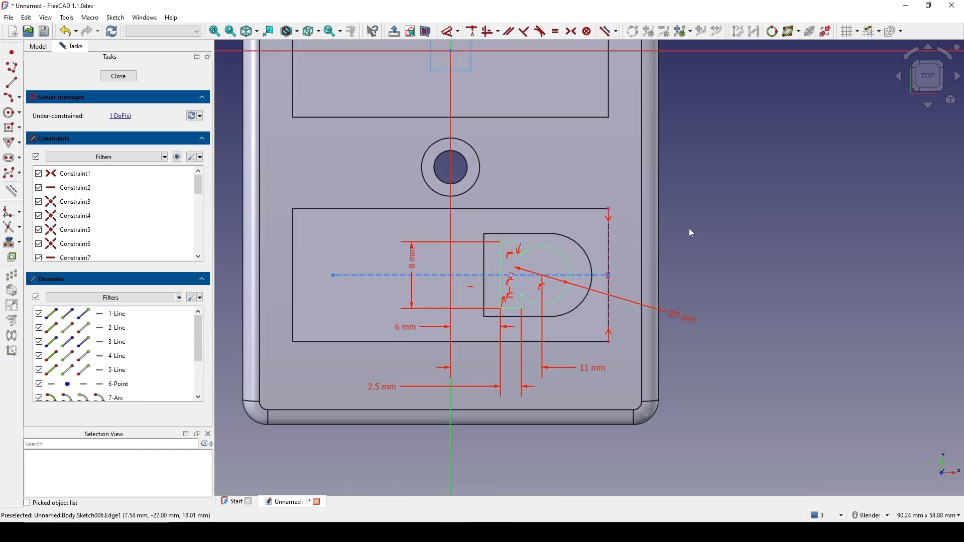
pyautogui.keyDown('shift'); pyautogui.moveTo(690, 228); pyautogui.dragTo(681, 244, button='middle'); pyautogui.keyUp('shift')
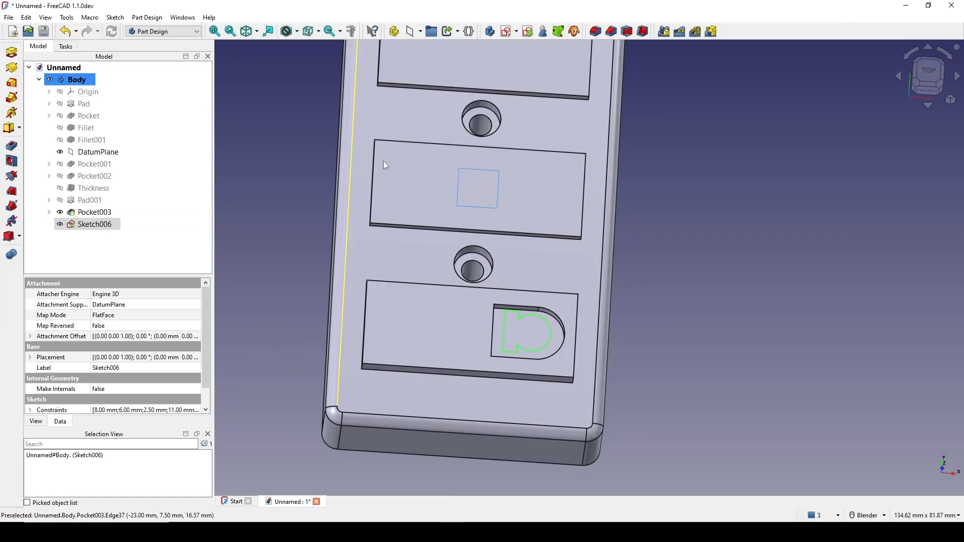
# Cut the socket opening profile inside the D-shaped recess as a 5 mm deep pocket
pyautogui.moveTo(563, 225)
pyautogui.mouseDown(button='middle')
pyautogui.moveTo(581, 293)
pyautogui.moveTo(598, 260)
pyautogui.mouseUp(button='middle')
pyautogui.scroll(1, 581, 292)
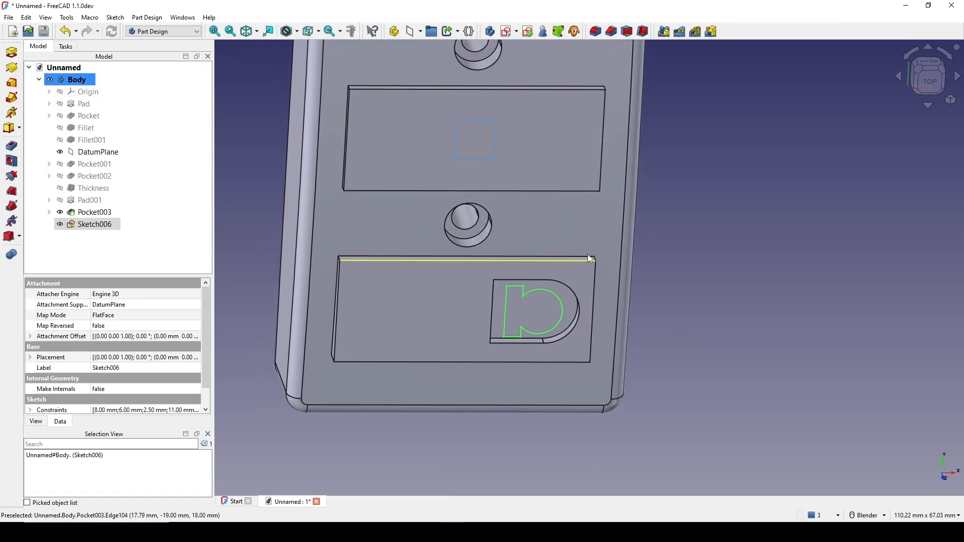
pyautogui.click(103, 225)
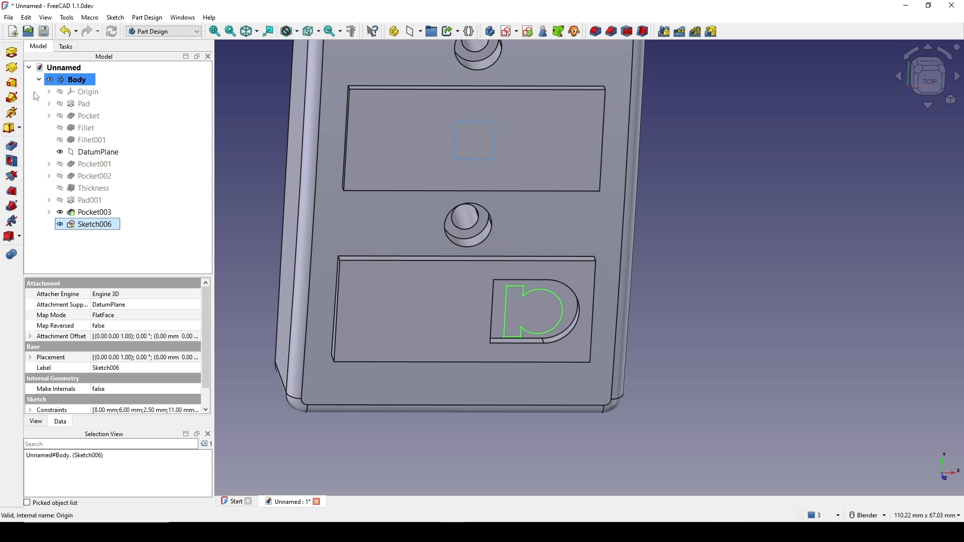
pyautogui.click(12, 146)
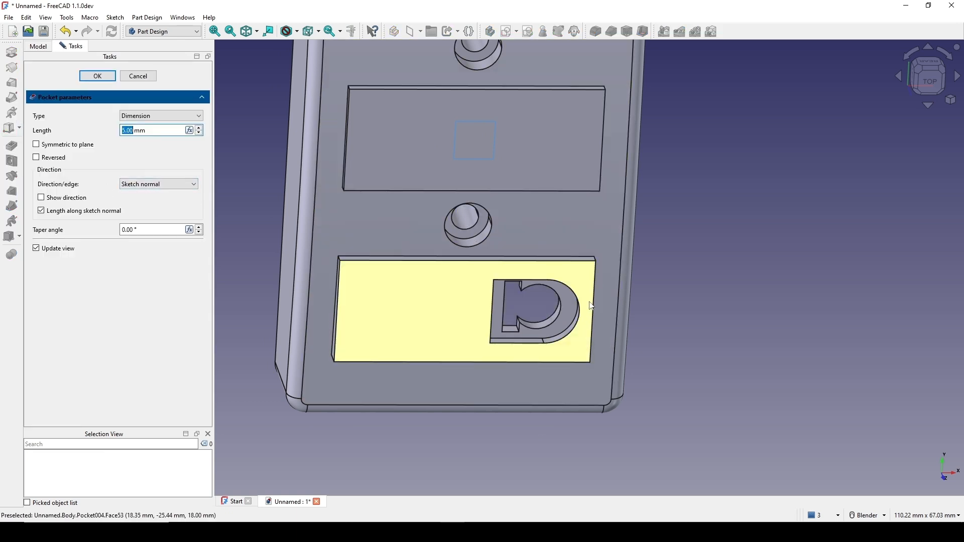
pyautogui.press('Return')
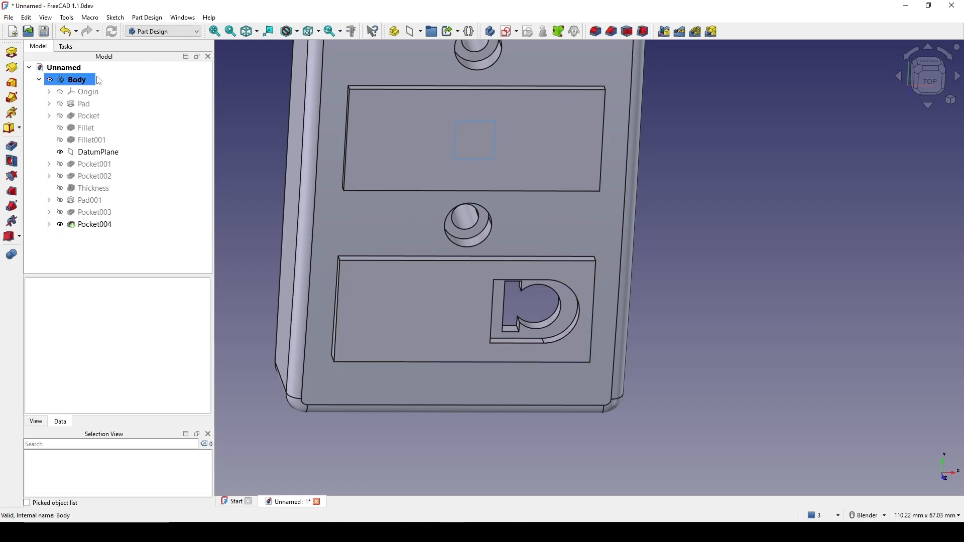
# Create a MultiTransform of Pocket003 and Pocket004 and add a linear pattern to it
pyautogui.scroll(-5, 643, 297)
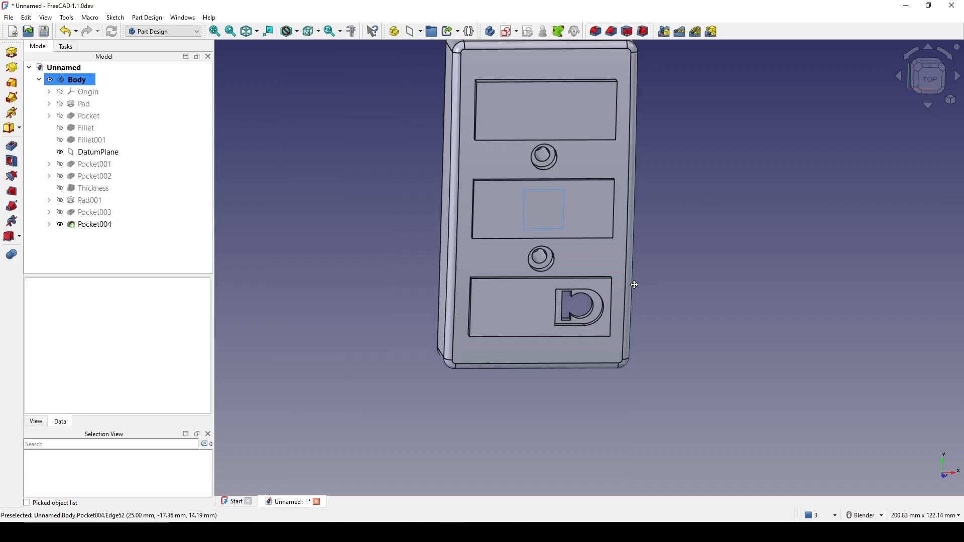
pyautogui.moveTo(631, 282); pyautogui.dragTo(219, 226, button='middle')
pyautogui.click(93, 212)
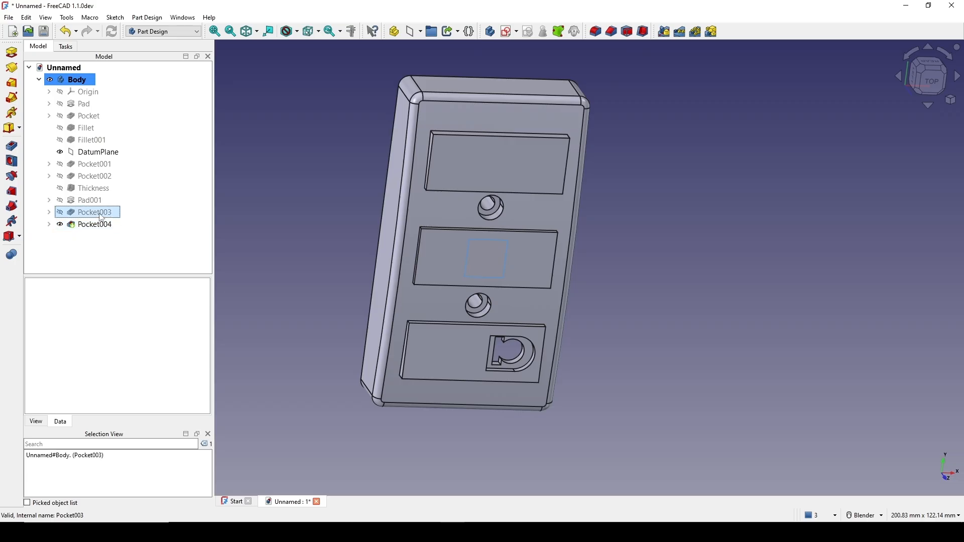
pyautogui.keyDown('ctrl'); pyautogui.click(93, 226); pyautogui.keyUp('ctrl')
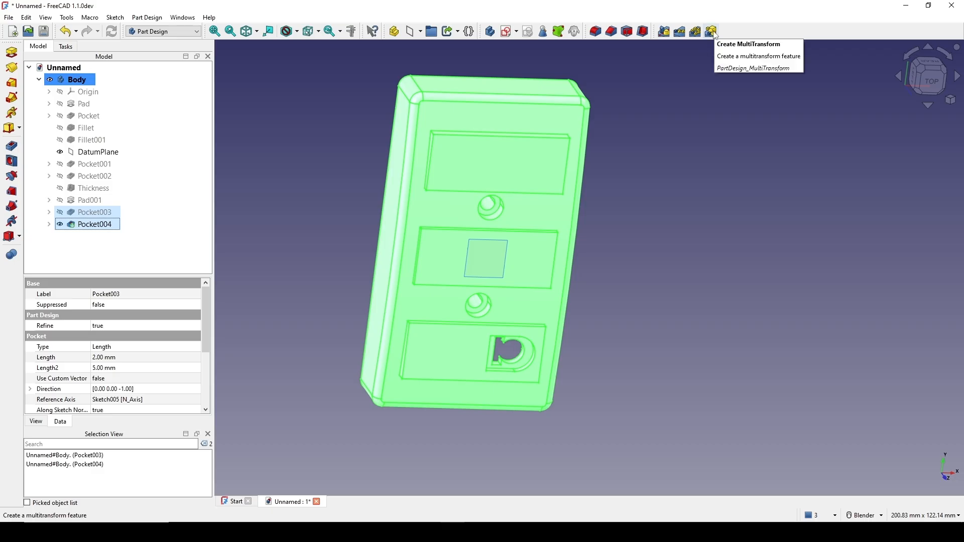
pyautogui.click(713, 32)
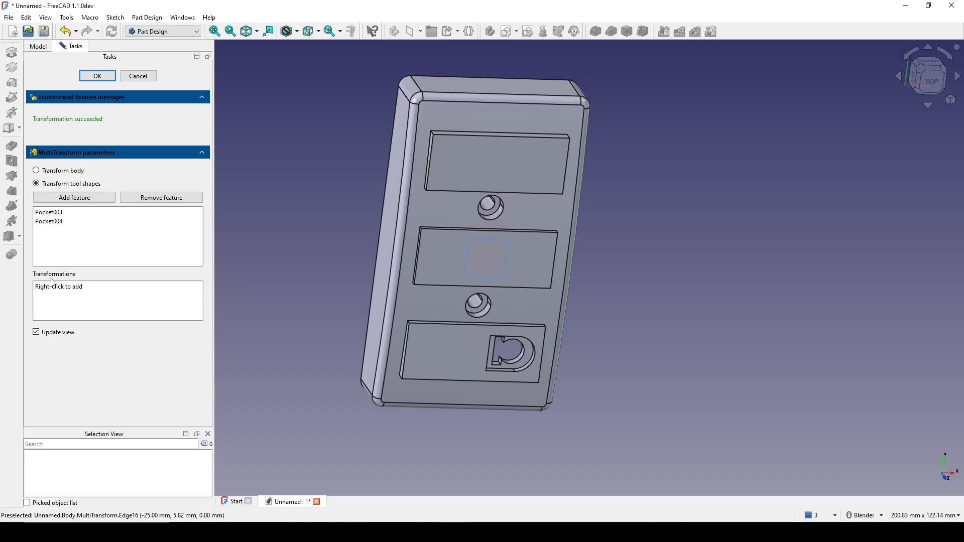
pyautogui.rightClick(84, 289)
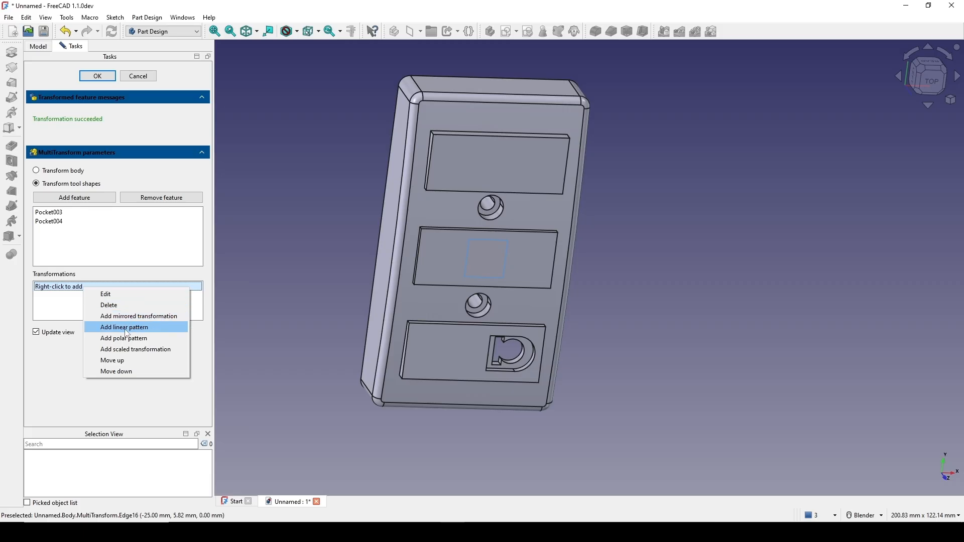
pyautogui.click(148, 332)
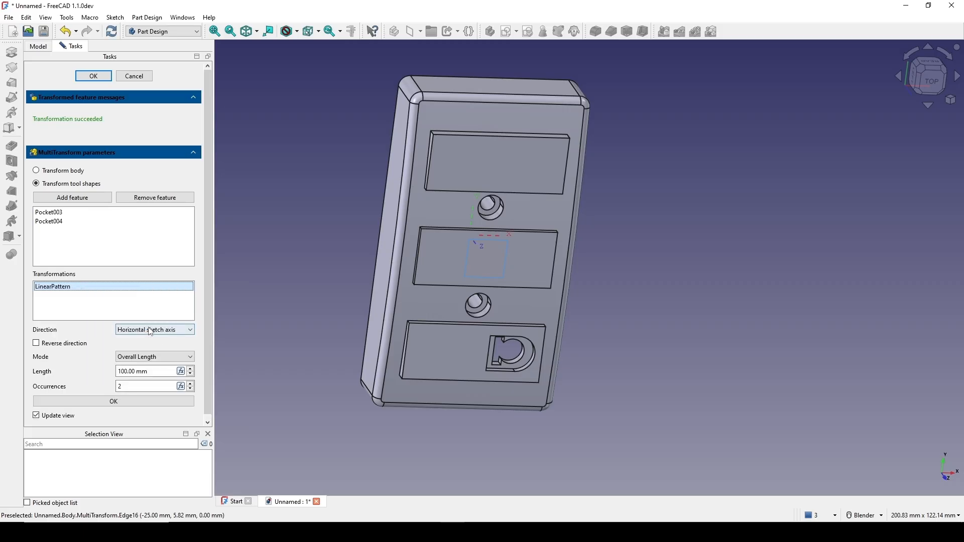
# Set the linear pattern to the Base Y axis in Offset mode with a 27 mm offset and 3 occurrences
pyautogui.click(177, 332)
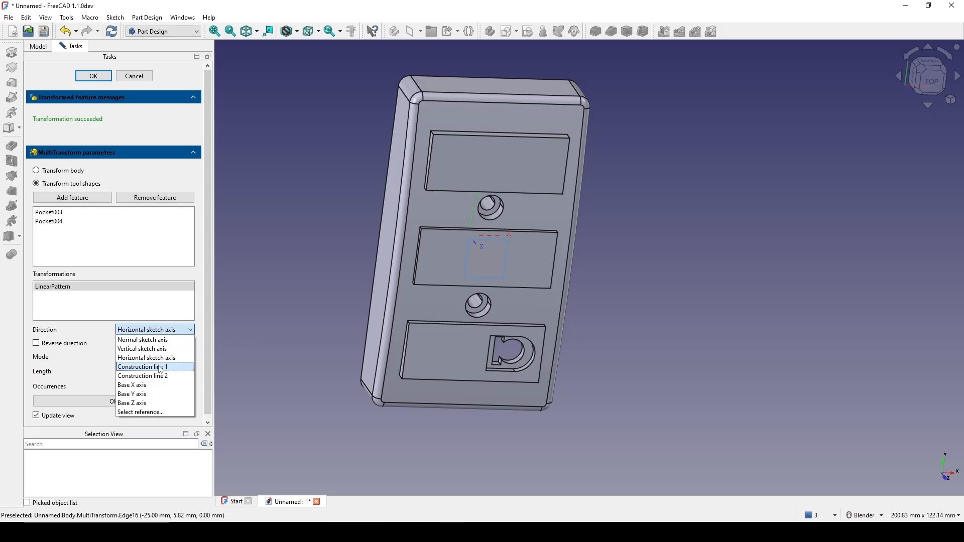
pyautogui.click(153, 395)
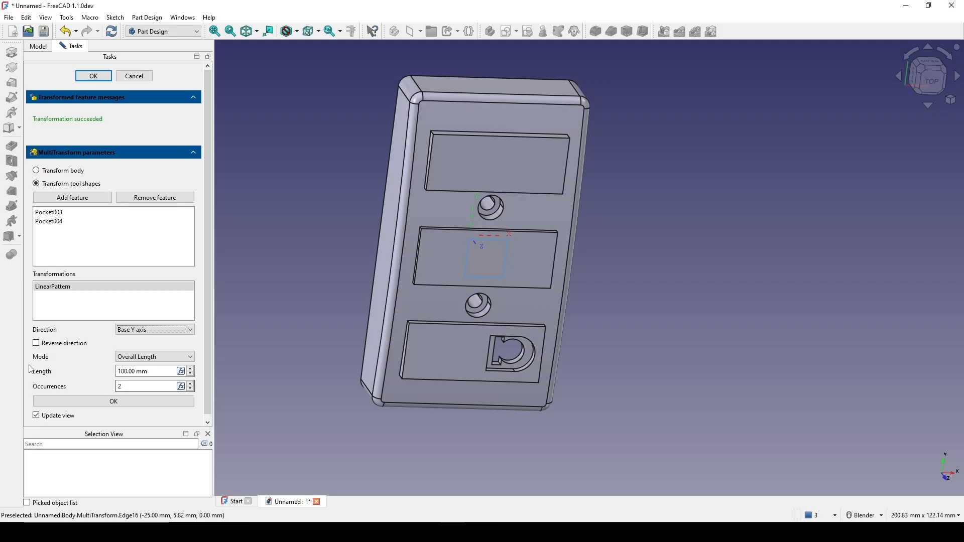
pyautogui.click(164, 357)
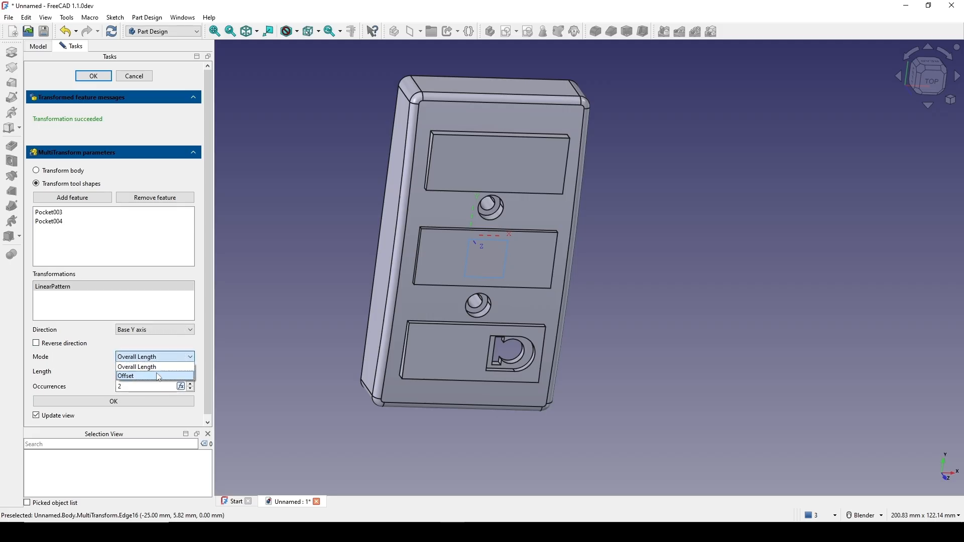
pyautogui.click(159, 377)
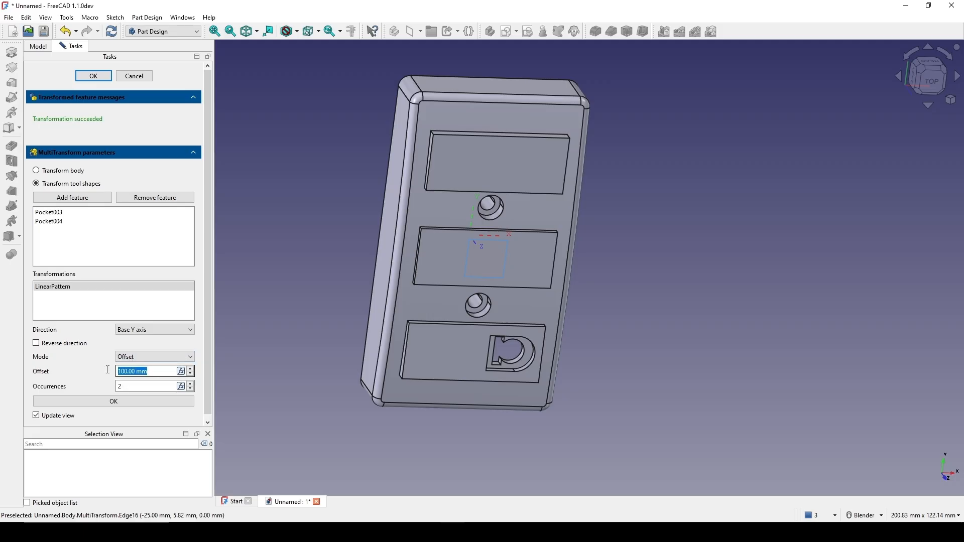
pyautogui.write('2')
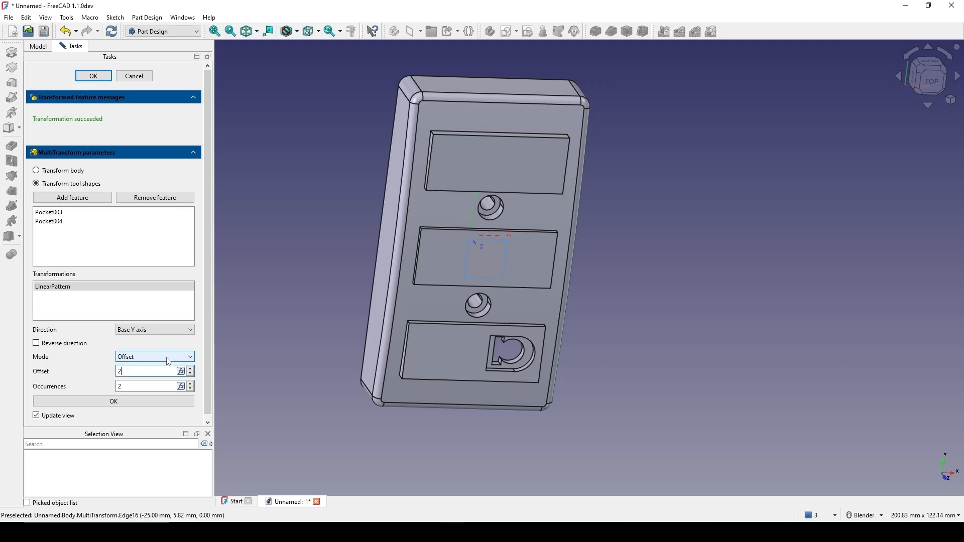
pyautogui.write('7')
pyautogui.click(137, 386)
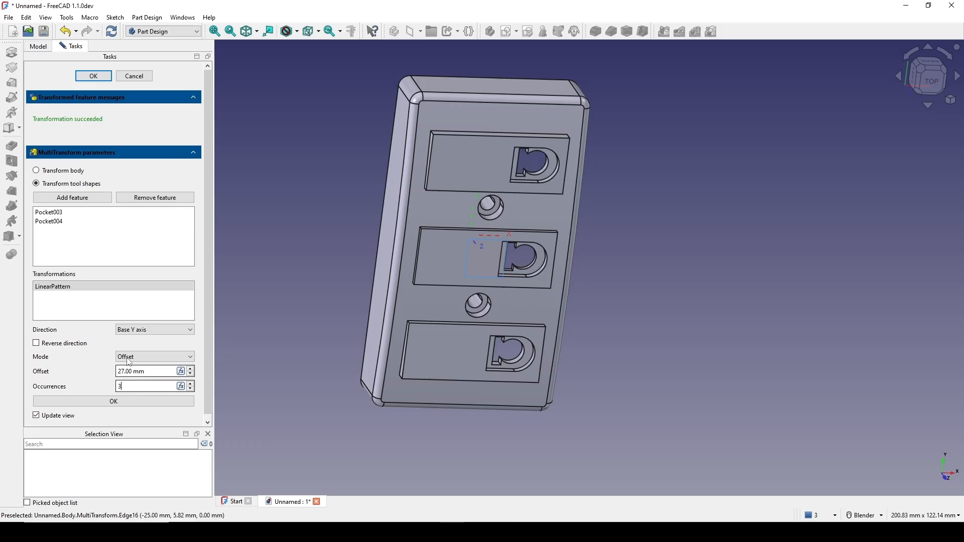
# Add a mirrored transformation about the vertical sketch axis and finish the MultiTransform
pyautogui.moveTo(614, 300); pyautogui.dragTo(589, 271, button='middle')
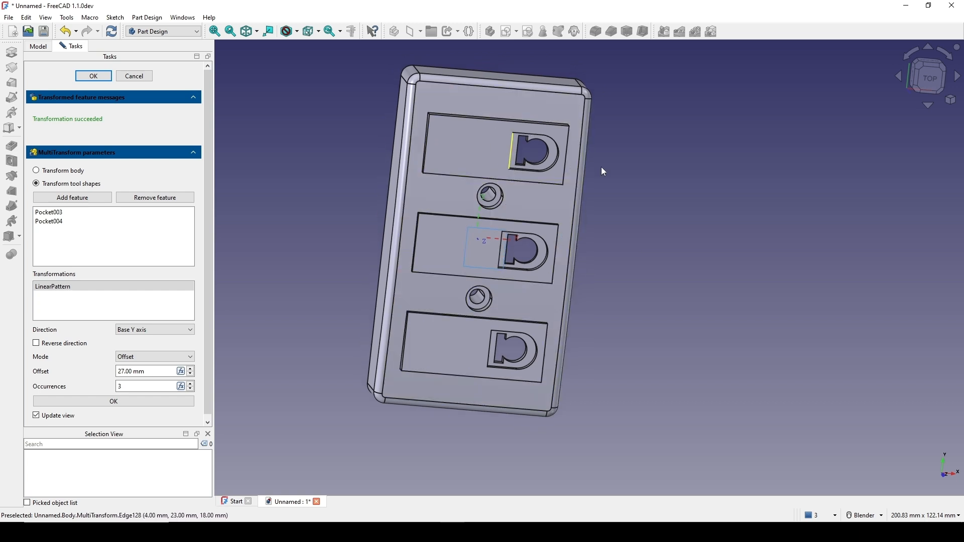
pyautogui.rightClick(88, 304)
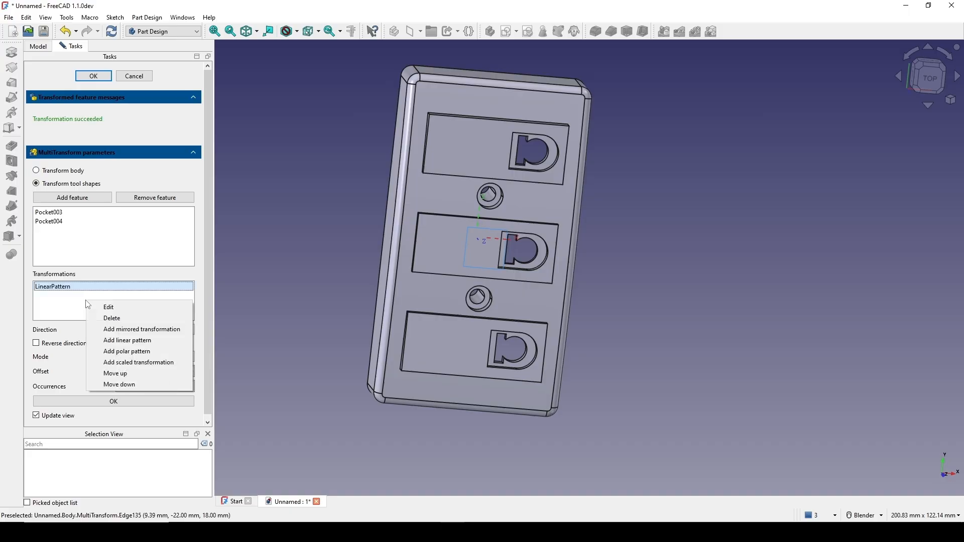
pyautogui.click(141, 331)
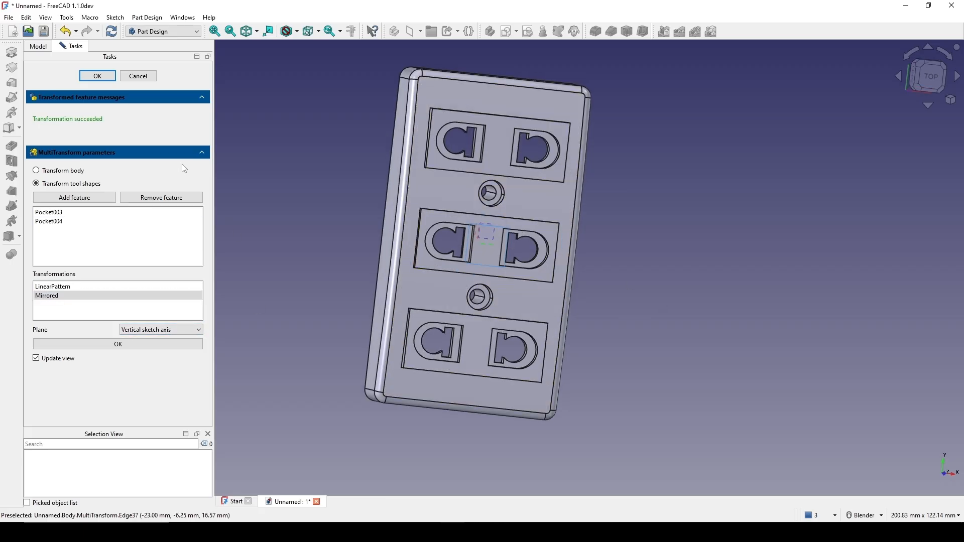
pyautogui.click(97, 77)
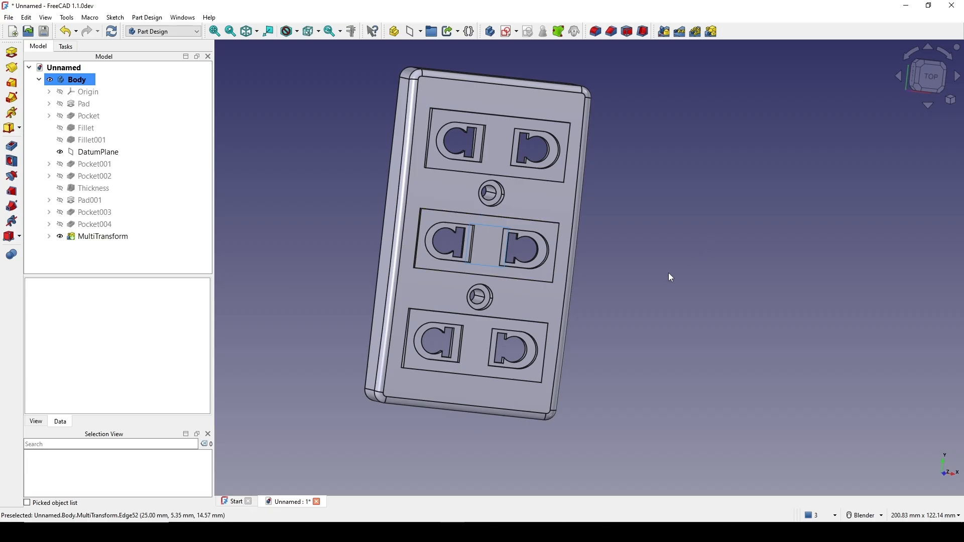
# Select the four vertical corner edges of the lowest raised socket pad
pyautogui.scroll(5, 668, 273)
pyautogui.moveTo(683, 219); pyautogui.dragTo(584, 191, button='middle')
pyautogui.scroll(-3, 683, 240)
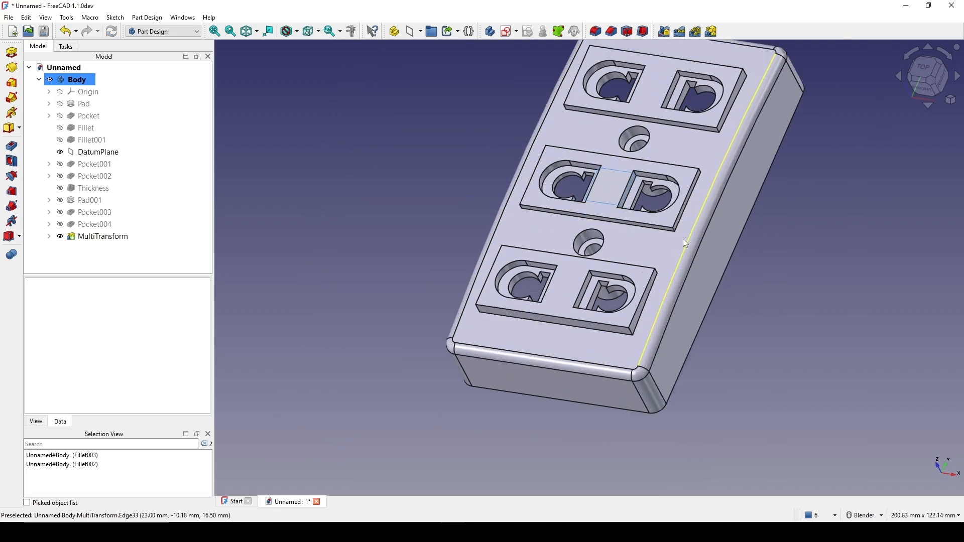
pyautogui.moveTo(683, 239); pyautogui.dragTo(667, 332, button='middle')
pyautogui.scroll(6, 667, 332)
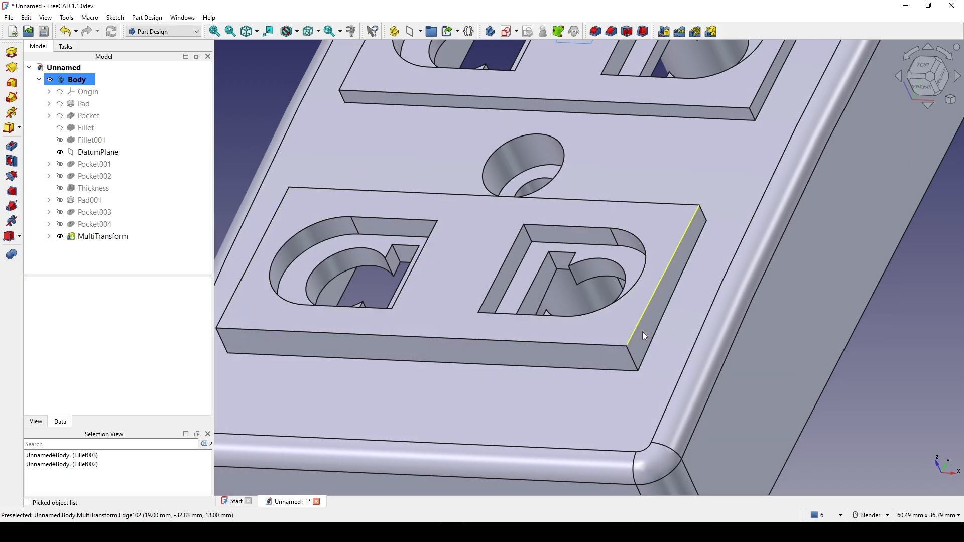
pyautogui.click(636, 363)
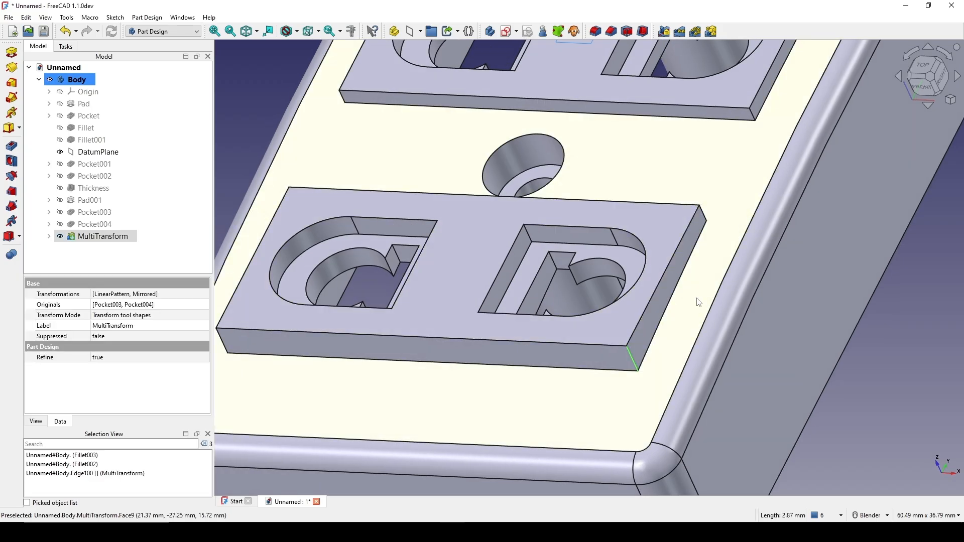
pyautogui.scroll(5, 688, 281)
pyautogui.click(704, 200)
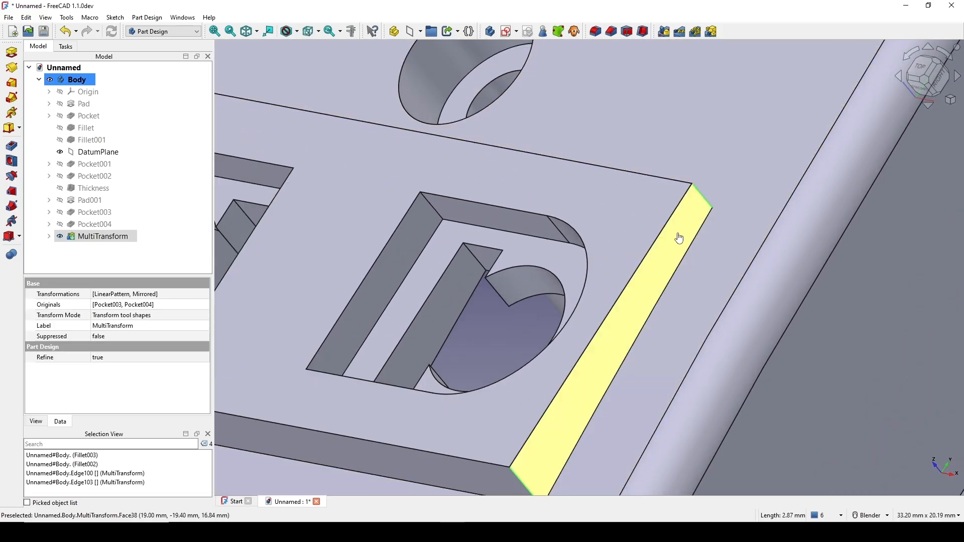
pyautogui.scroll(-3, 678, 239)
pyautogui.moveTo(678, 239); pyautogui.dragTo(809, 228, button='middle')
pyautogui.keyDown('shift'); pyautogui.moveTo(524, 267); pyautogui.dragTo(844, 294, button='middle'); pyautogui.keyUp('shift')
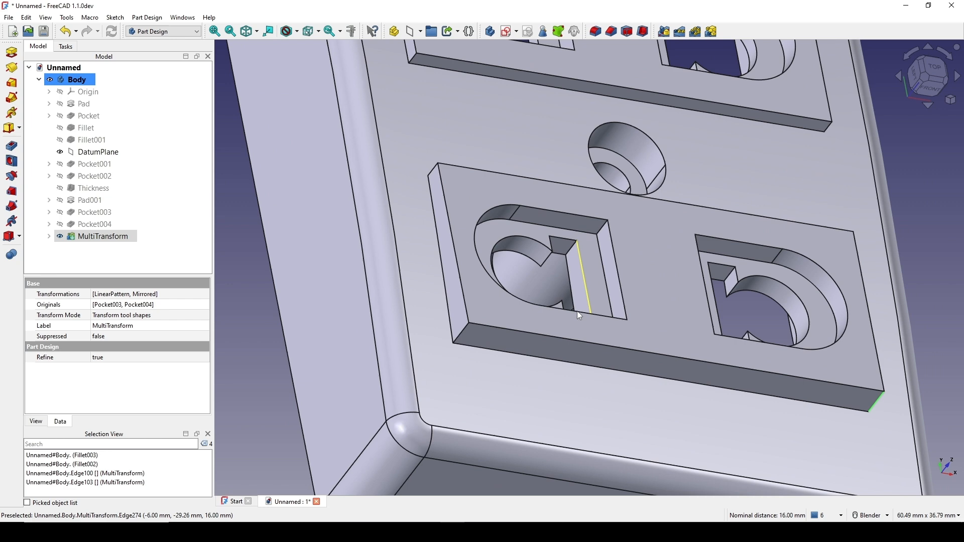
pyautogui.keyDown('ctrl'); pyautogui.click(460, 337); pyautogui.keyUp('ctrl')
pyautogui.keyDown('shift'); pyautogui.moveTo(465, 234); pyautogui.dragTo(478, 311, button='middle'); pyautogui.keyUp('shift')
pyautogui.scroll(1, 462, 296)
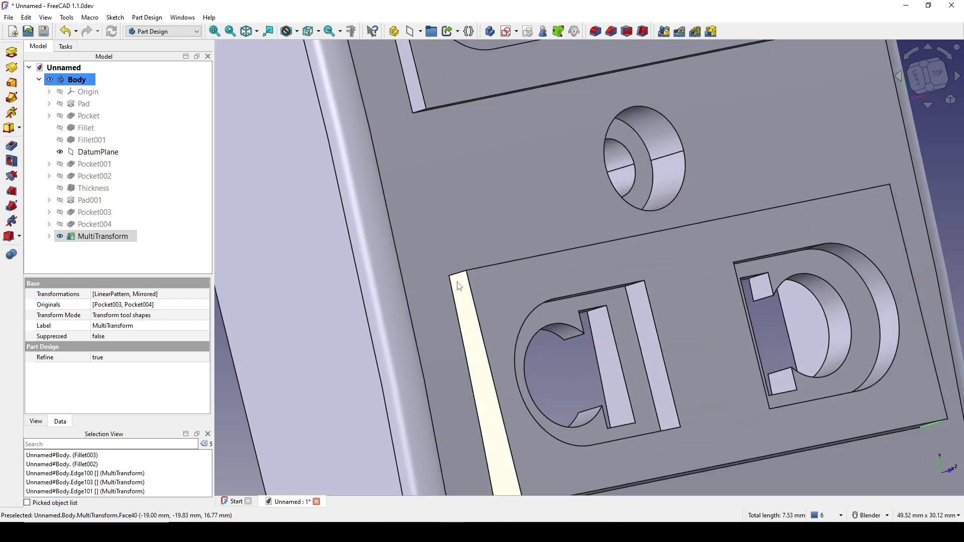
pyautogui.keyDown('ctrl'); pyautogui.click(457, 275); pyautogui.keyUp('ctrl')
# Add the four vertical corner edges of the middle raised socket pad to the selection
pyautogui.scroll(-4, 478, 298)
pyautogui.moveTo(605, 345); pyautogui.dragTo(430, 317, button='middle')
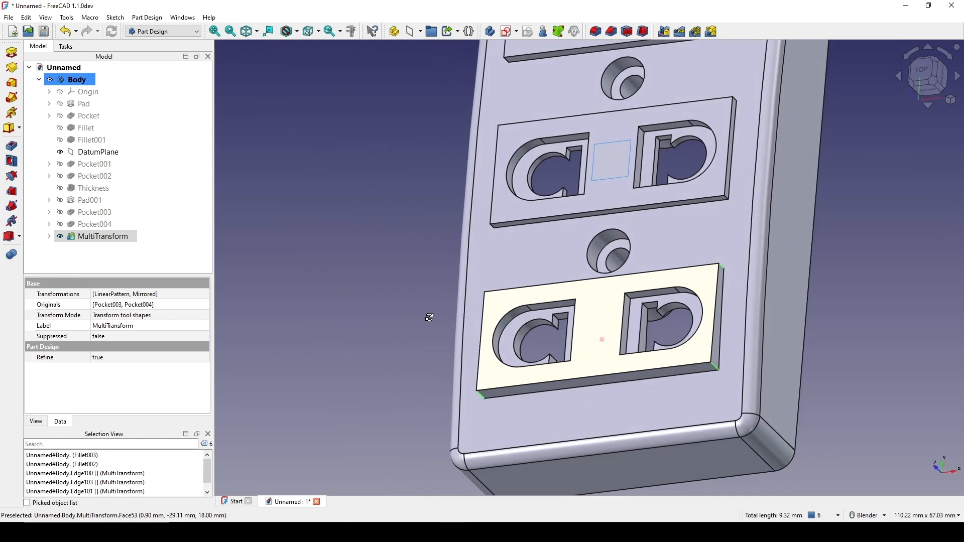
pyautogui.keyDown('shift'); pyautogui.moveTo(842, 267); pyautogui.dragTo(715, 454, button='middle'); pyautogui.keyUp('shift')
pyautogui.scroll(5, 602, 383)
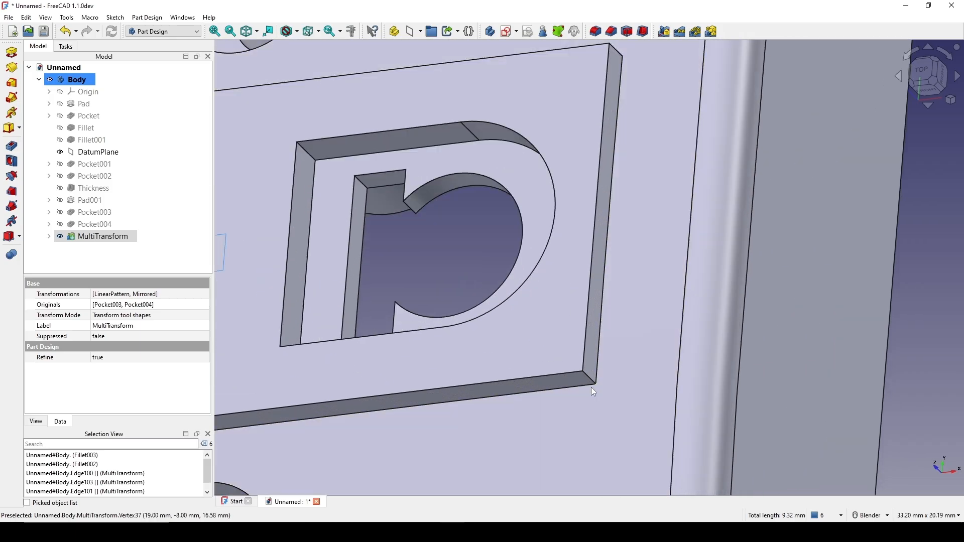
pyautogui.keyDown('ctrl'); pyautogui.click(587, 380); pyautogui.keyUp('ctrl')
pyautogui.moveTo(639, 383); pyautogui.dragTo(618, 383, button='middle')
pyautogui.keyDown('shift'); pyautogui.moveTo(631, 273); pyautogui.dragTo(632, 495, button='middle'); pyautogui.keyUp('shift')
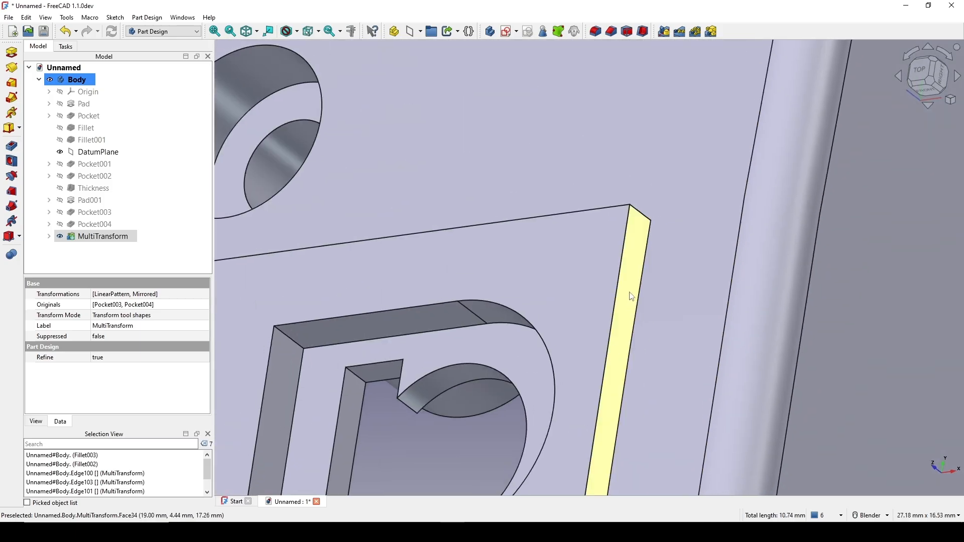
pyautogui.keyDown('ctrl'); pyautogui.click(641, 215); pyautogui.keyUp('ctrl')
pyautogui.scroll(-6, 624, 263)
pyautogui.moveTo(341, 377); pyautogui.dragTo(738, 271, button='middle')
pyautogui.scroll(6, 616, 372)
pyautogui.keyDown('ctrl'); pyautogui.click(494, 400); pyautogui.keyUp('ctrl')
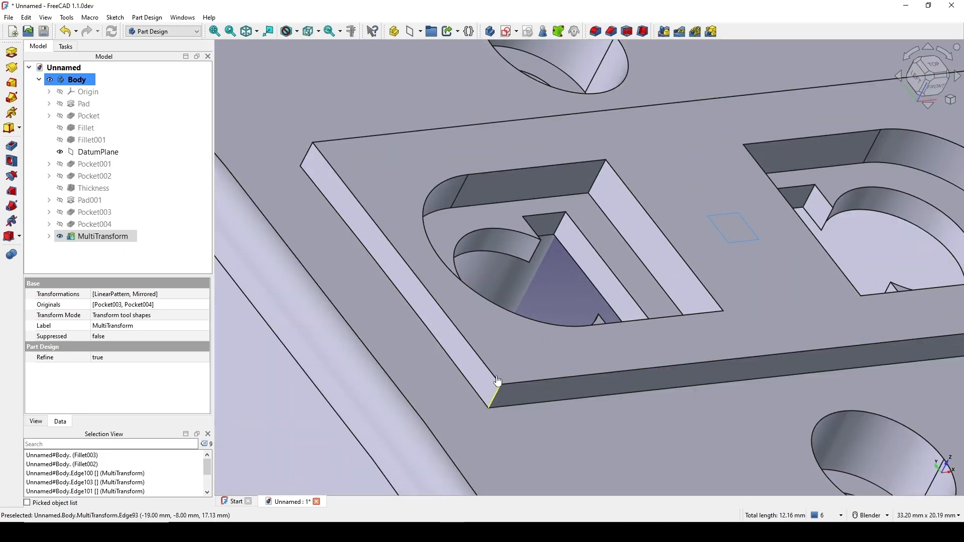
pyautogui.scroll(-5, 490, 352)
pyautogui.scroll(5, 480, 294)
pyautogui.moveTo(505, 273); pyautogui.dragTo(730, 269, button='middle')
pyautogui.scroll(2, 432, 269)
pyautogui.keyDown('ctrl'); pyautogui.click(444, 258); pyautogui.keyUp('ctrl')
# Add the four vertical corner edges of the uppermost raised socket pad to the selection
pyautogui.scroll(-5, 545, 346)
pyautogui.scroll(5, 726, 134)
pyautogui.scroll(10, 726, 134)
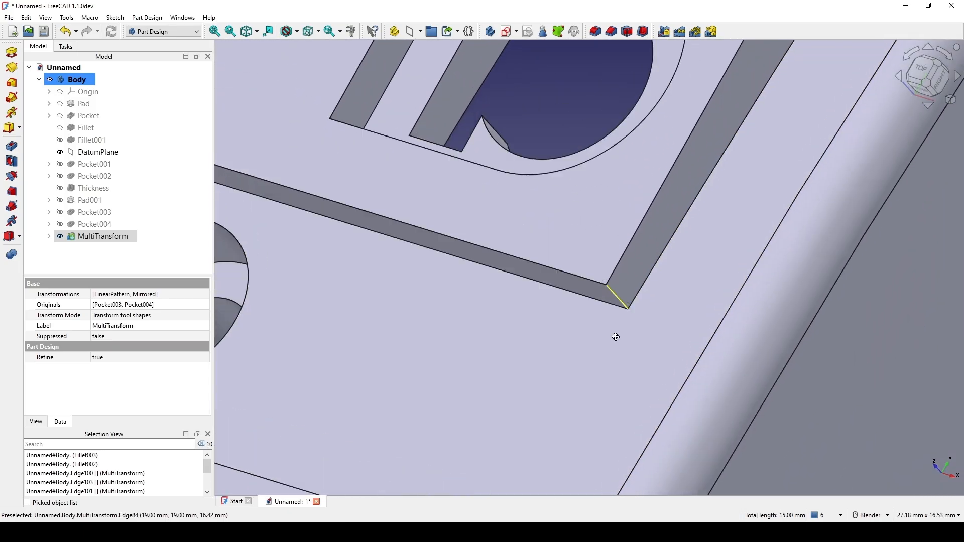
pyautogui.moveTo(616, 333); pyautogui.dragTo(594, 308, button='middle')
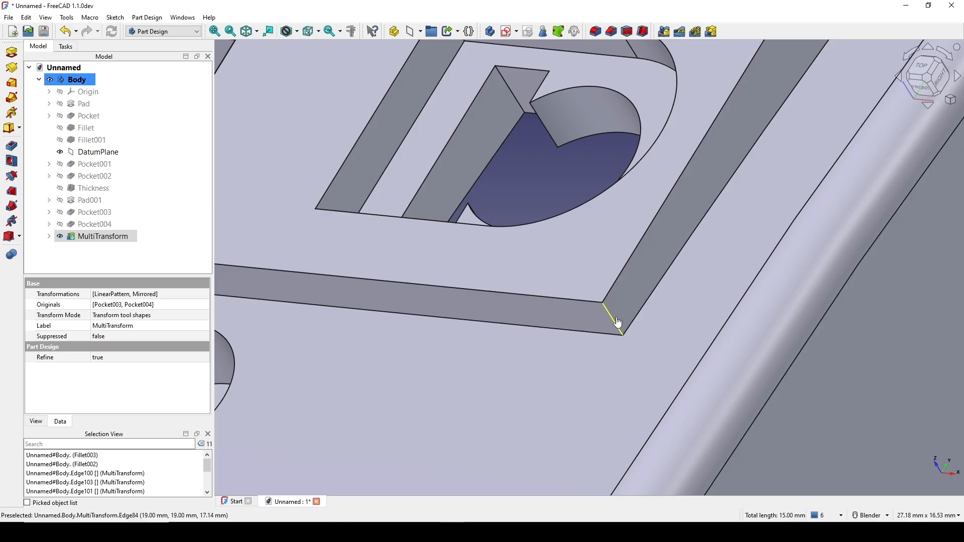
pyautogui.scroll(-5, 619, 323)
pyautogui.scroll(5, 682, 237)
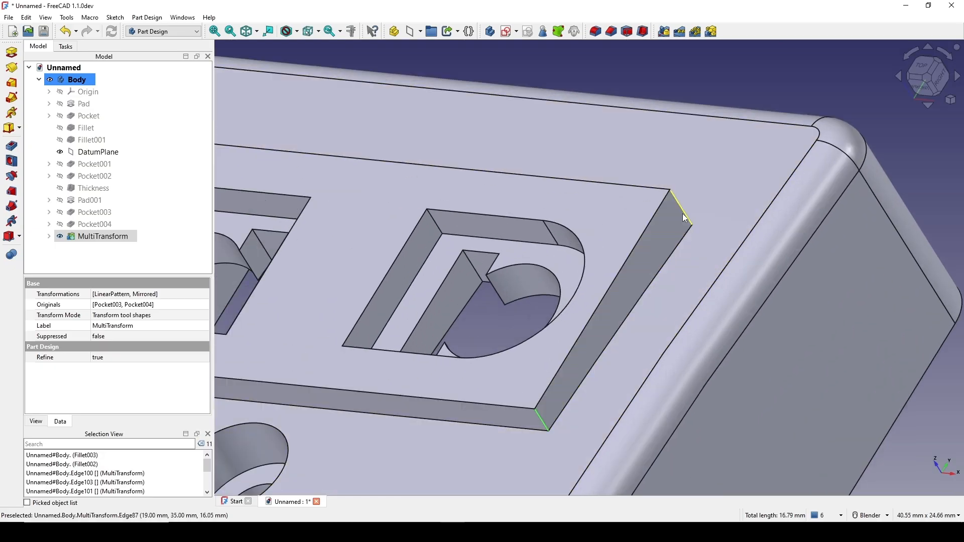
pyautogui.scroll(-5, 668, 261)
pyautogui.moveTo(655, 277); pyautogui.dragTo(647, 317, button='middle')
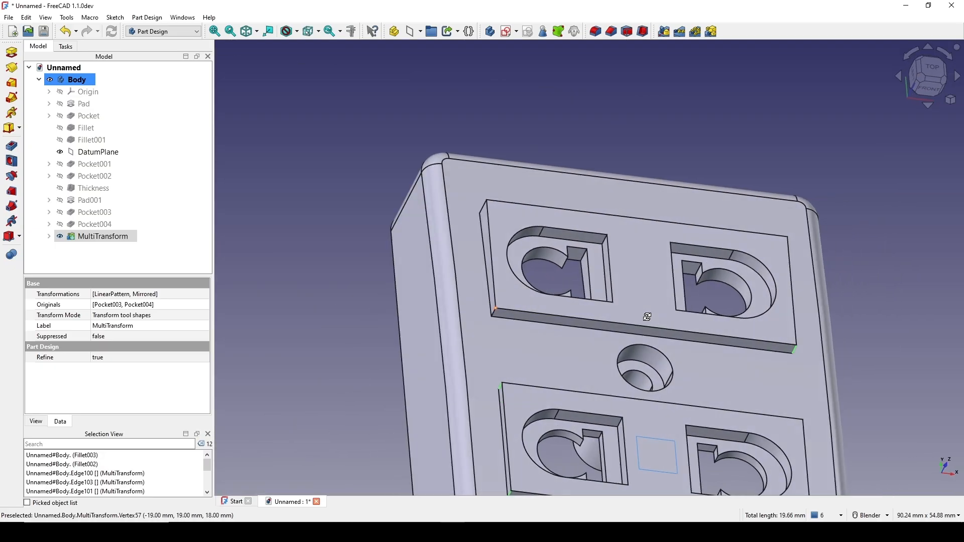
pyautogui.scroll(3, 427, 326)
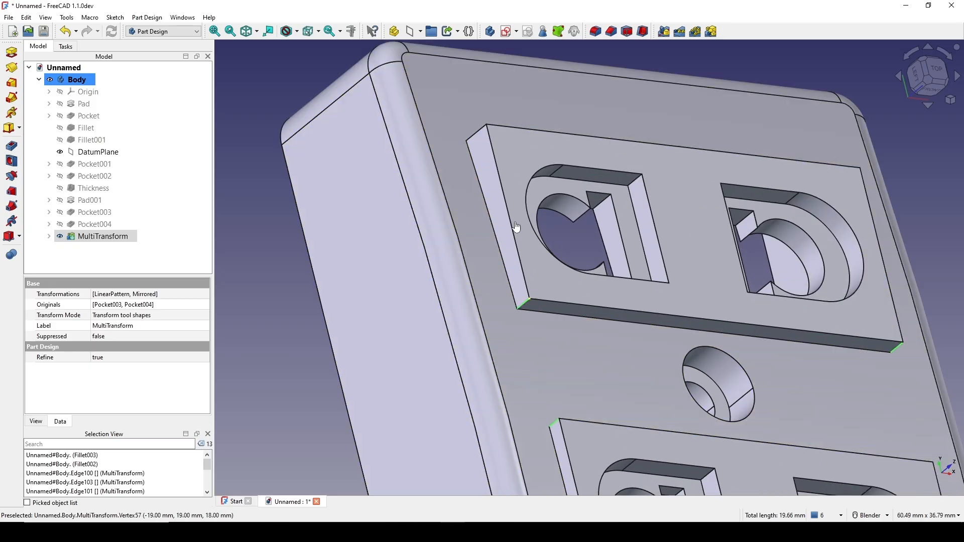
pyautogui.moveTo(500, 168); pyautogui.dragTo(452, 203, button='middle')
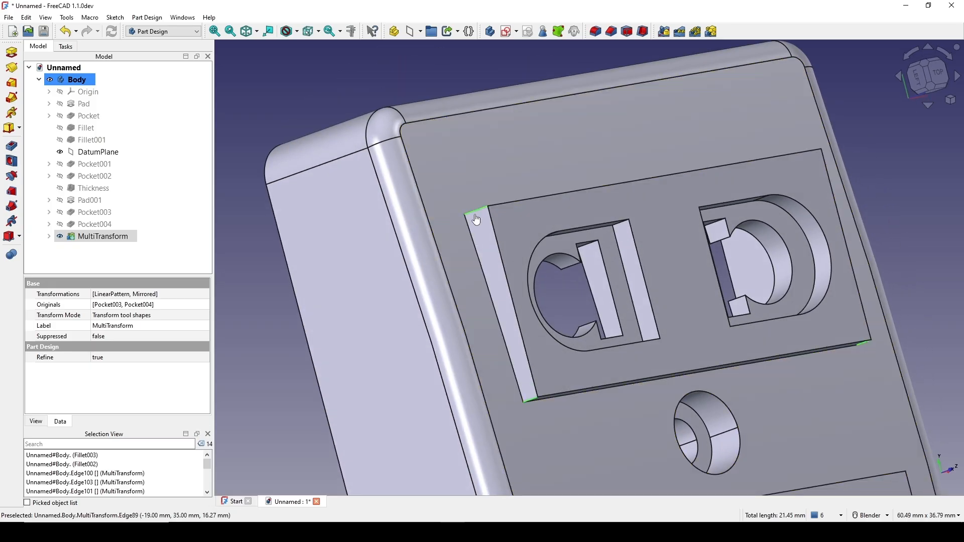
# Fillet the selected corner edges of all three socket pads with a 1 mm radius
pyautogui.scroll(-7, 581, 360)
pyautogui.keyDown('shift'); pyautogui.moveTo(578, 490); pyautogui.dragTo(517, 301, button='middle'); pyautogui.keyUp('shift')
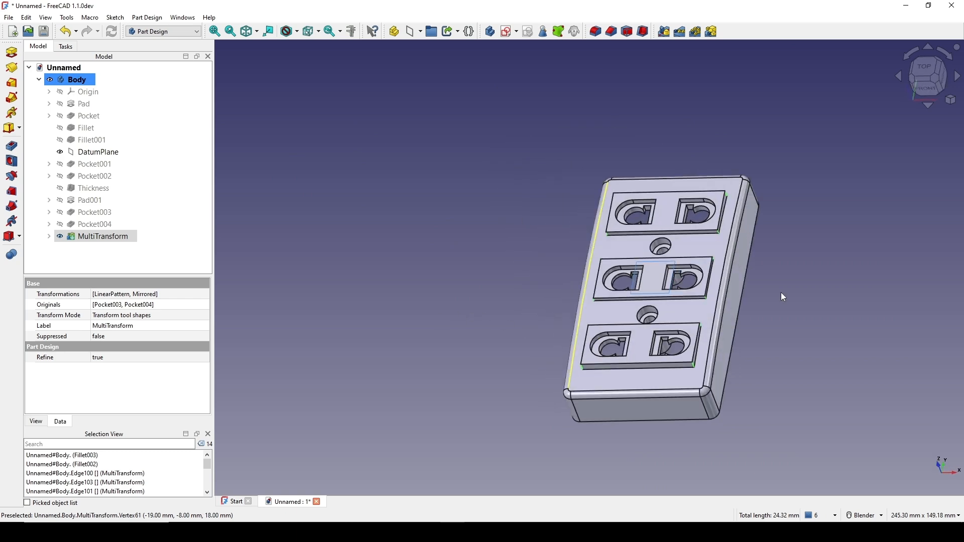
pyautogui.scroll(2, 782, 292)
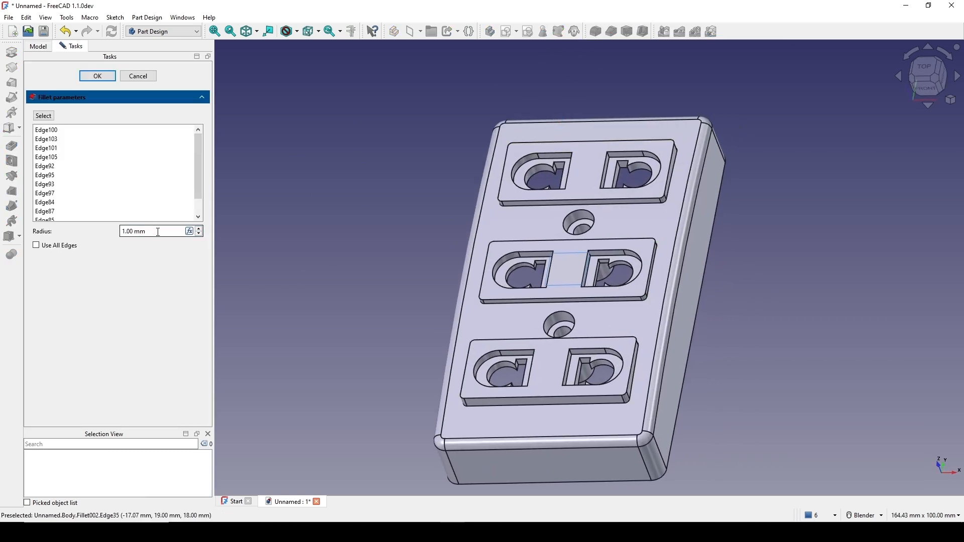
pyautogui.click(98, 76)
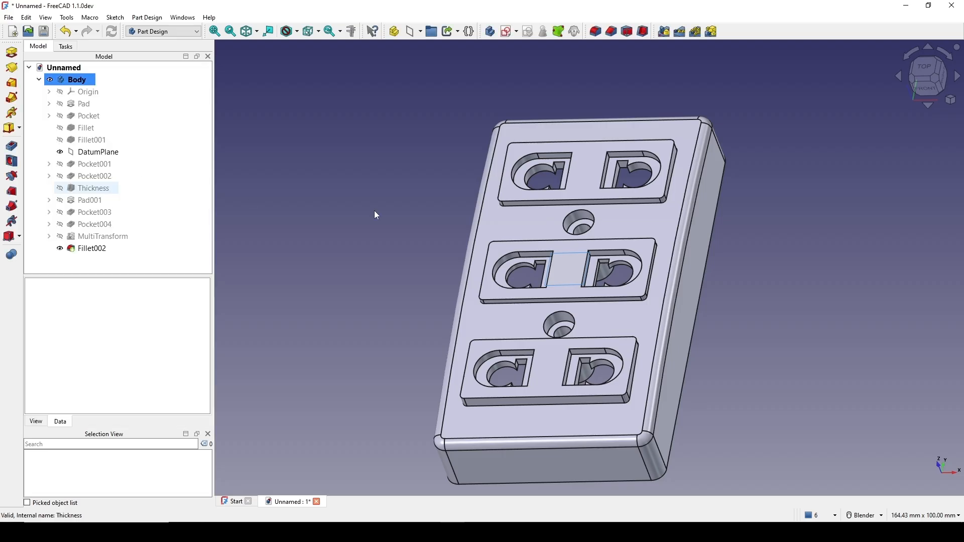
# Examine the filleted corners and upper edges of the raised socket pads up close
pyautogui.scroll(3, 671, 358)
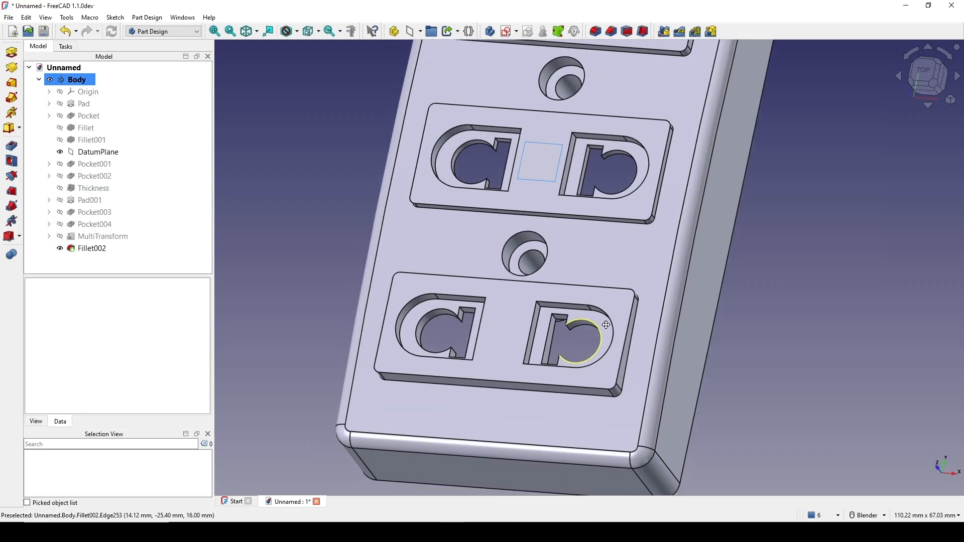
pyautogui.moveTo(606, 325); pyautogui.dragTo(579, 280, button='middle')
pyautogui.moveTo(646, 306); pyautogui.dragTo(650, 338, button='middle')
pyautogui.scroll(1, 614, 345)
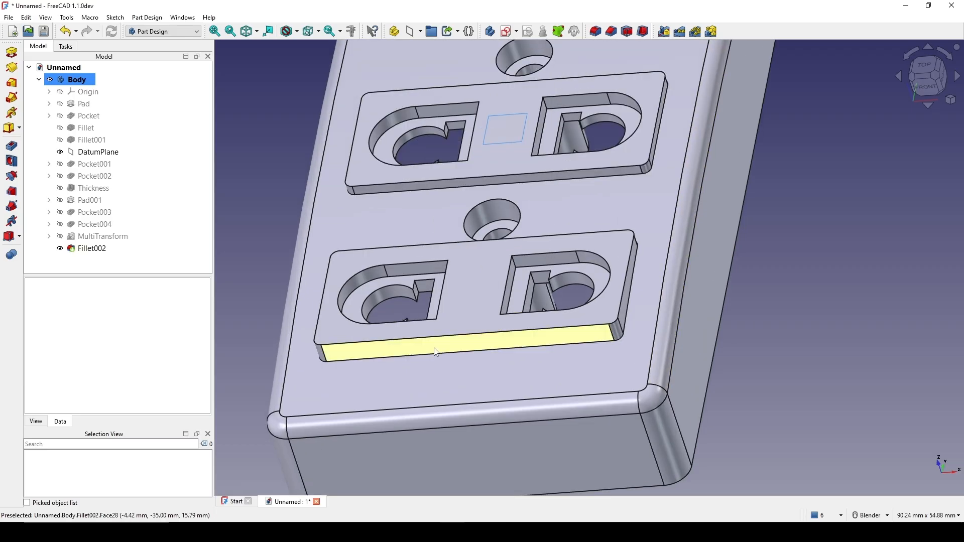
pyautogui.moveTo(437, 352); pyautogui.dragTo(433, 338, button='middle')
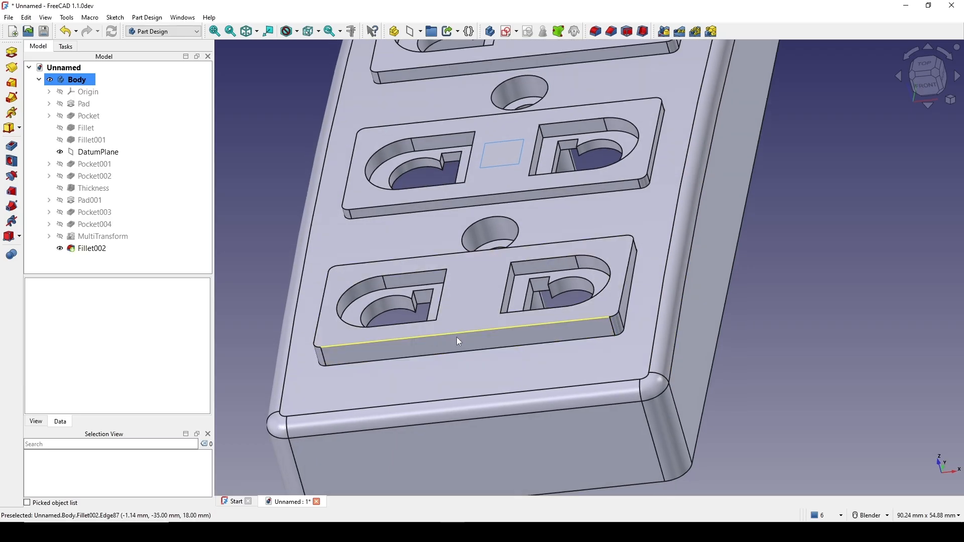
# Select the base and upper edges along the front side of the raised socket plate nearest the block's front end
pyautogui.click(464, 353)
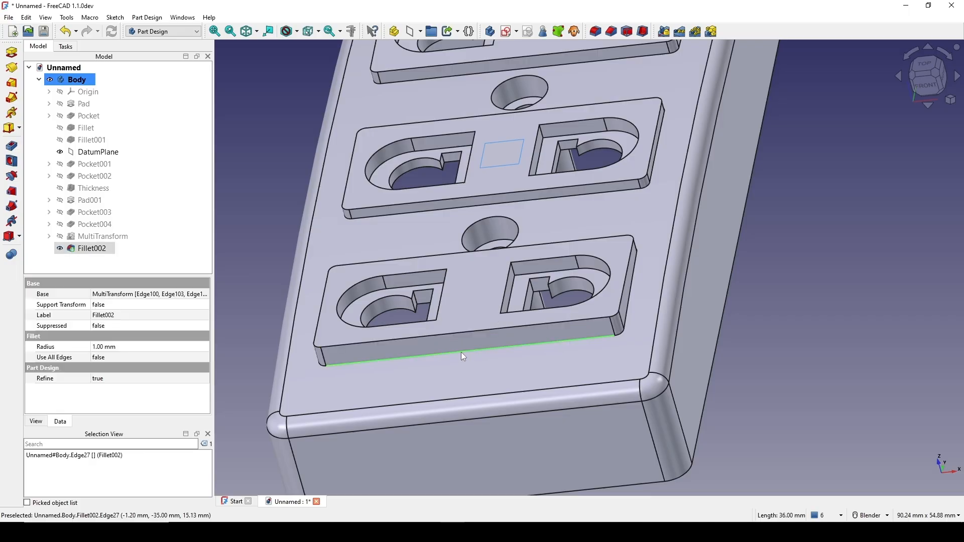
pyautogui.scroll(5, 461, 352)
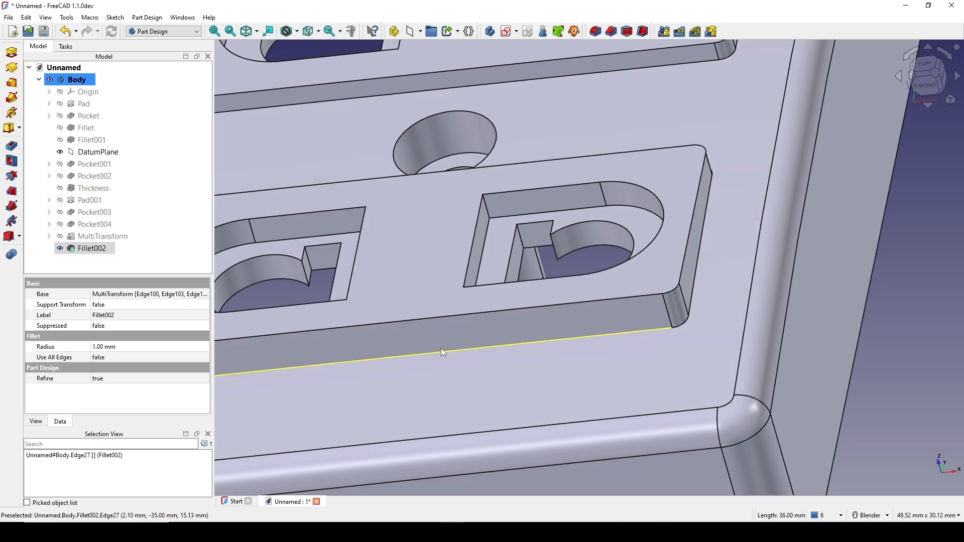
pyautogui.keyDown('ctrl'); pyautogui.click(441, 320); pyautogui.keyUp('ctrl')
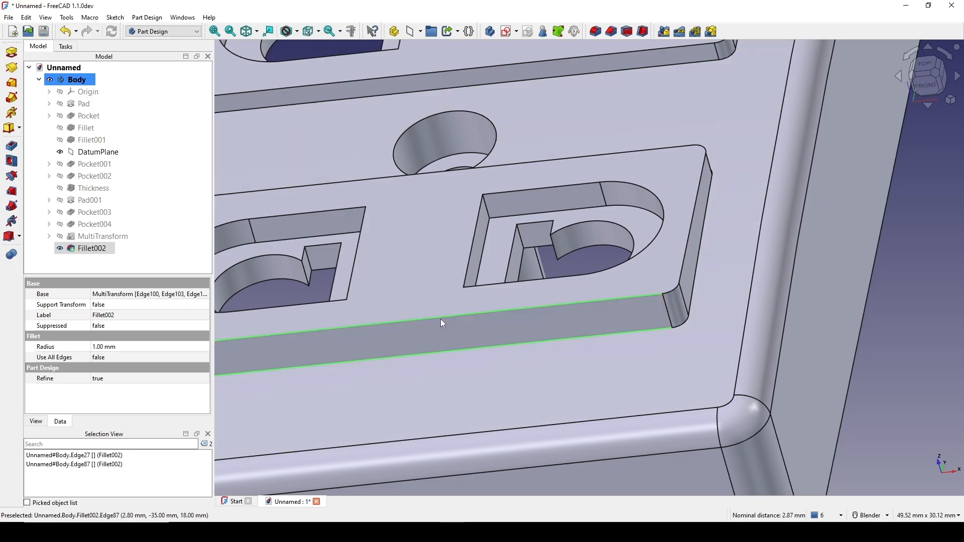
pyautogui.keyDown('shift'); pyautogui.moveTo(478, 315); pyautogui.dragTo(561, 307, button='middle'); pyautogui.keyUp('shift')
pyautogui.moveTo(586, 342); pyautogui.dragTo(593, 402, button='middle')
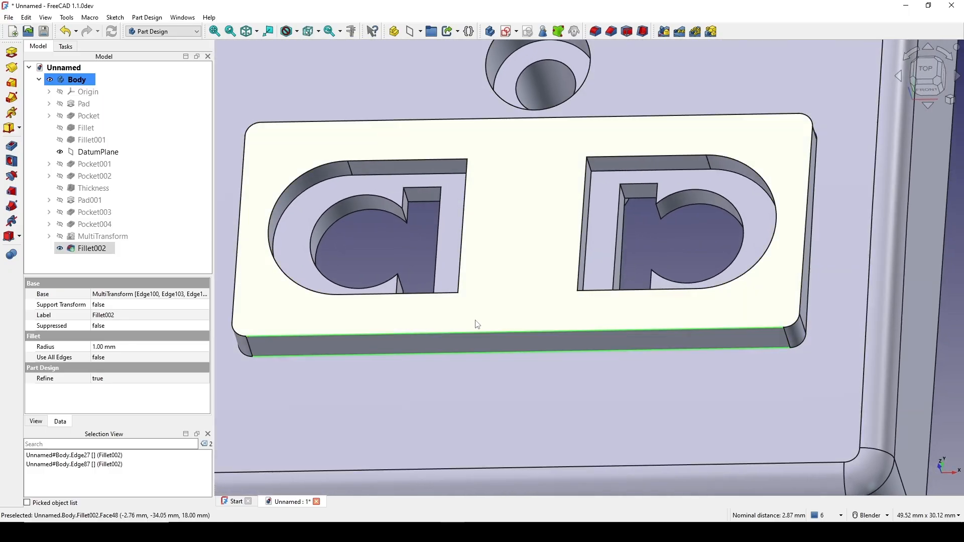
# Add the straight inner and front rim edges of both D-shaped recesses on the front socket plate to the selection
pyautogui.scroll(1, 447, 315)
pyautogui.keyDown('ctrl'); pyautogui.click(419, 295); pyautogui.keyUp('ctrl')
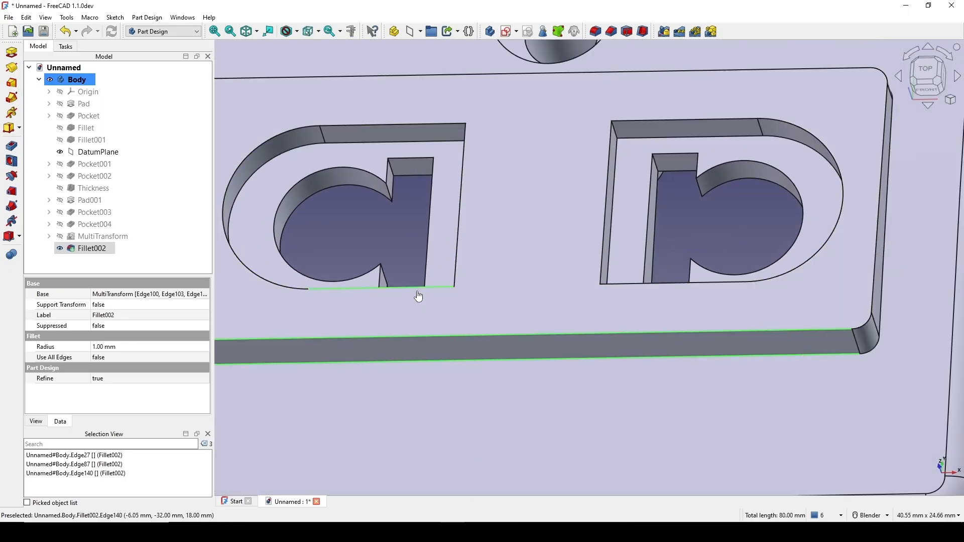
pyautogui.keyDown('ctrl'); pyautogui.click(457, 261); pyautogui.keyUp('ctrl')
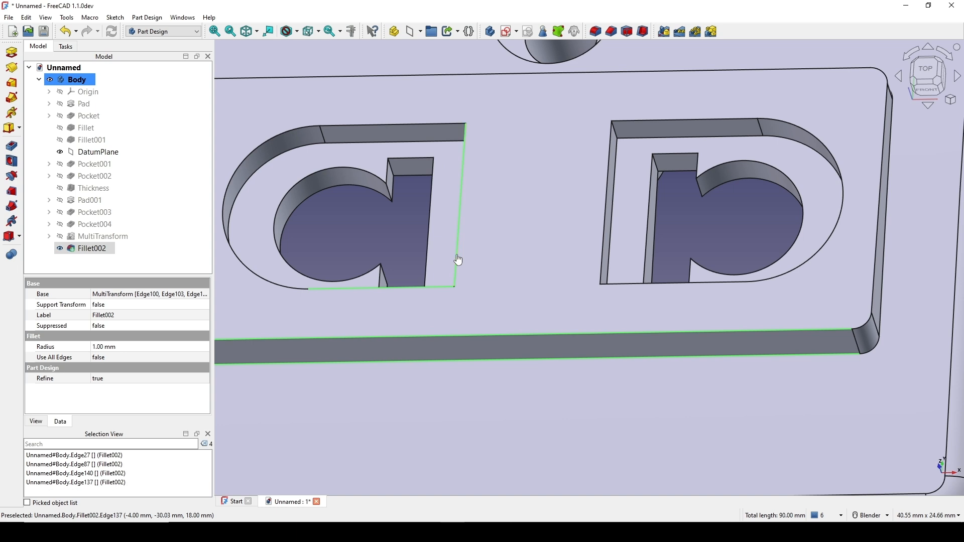
pyautogui.keyDown('ctrl'); pyautogui.click(603, 267); pyautogui.keyUp('ctrl')
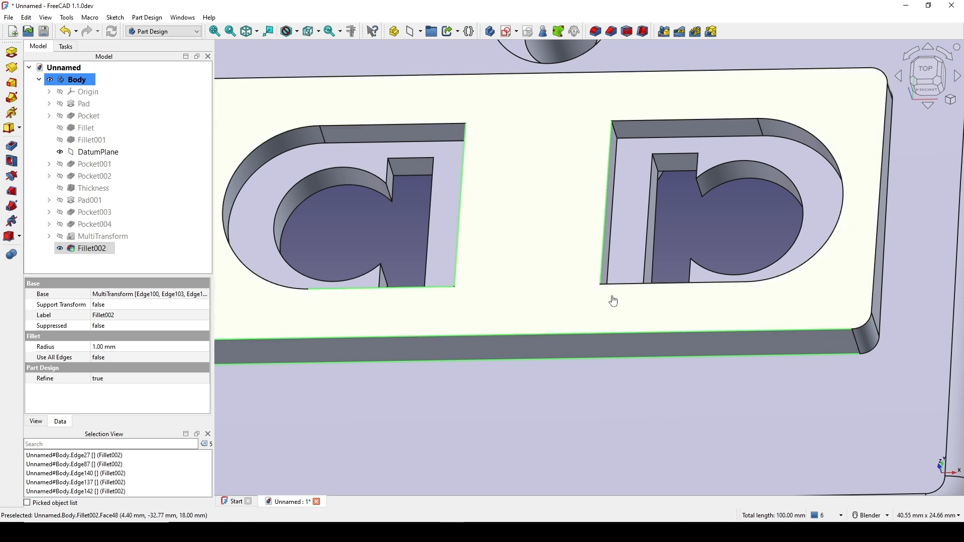
pyautogui.keyDown('ctrl'); pyautogui.click(621, 294); pyautogui.keyUp('ctrl')
pyautogui.scroll(-5, 618, 289)
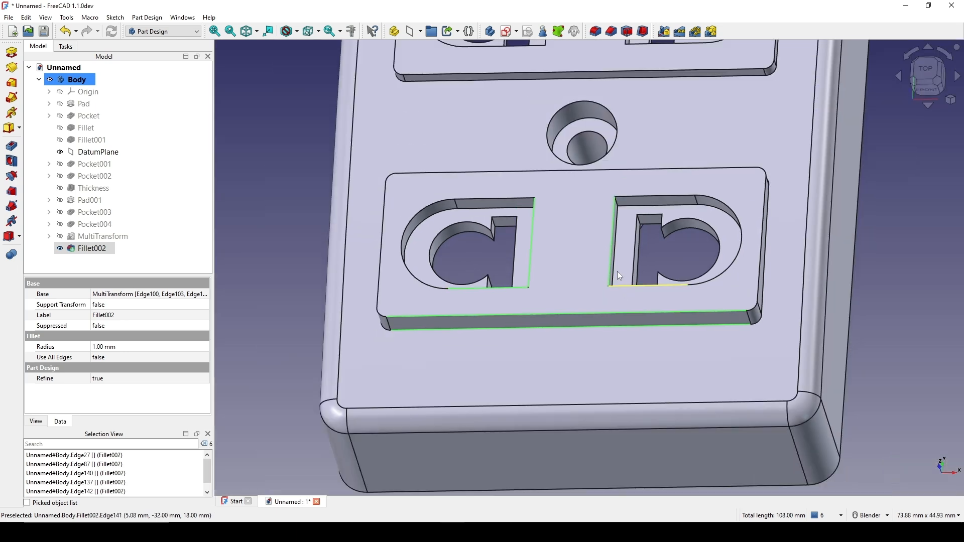
# Add the middle socket plate's front base and upper edges and the matching straight rim edges of its two D-shaped recesses to the selection
pyautogui.moveTo(617, 271); pyautogui.dragTo(597, 358, button='middle')
pyautogui.scroll(3, 597, 357)
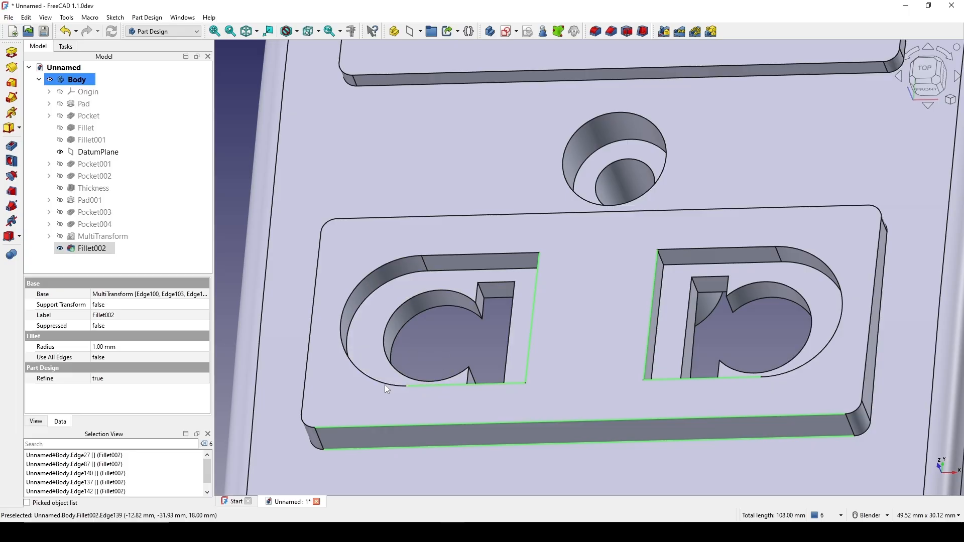
pyautogui.scroll(-1, 606, 299)
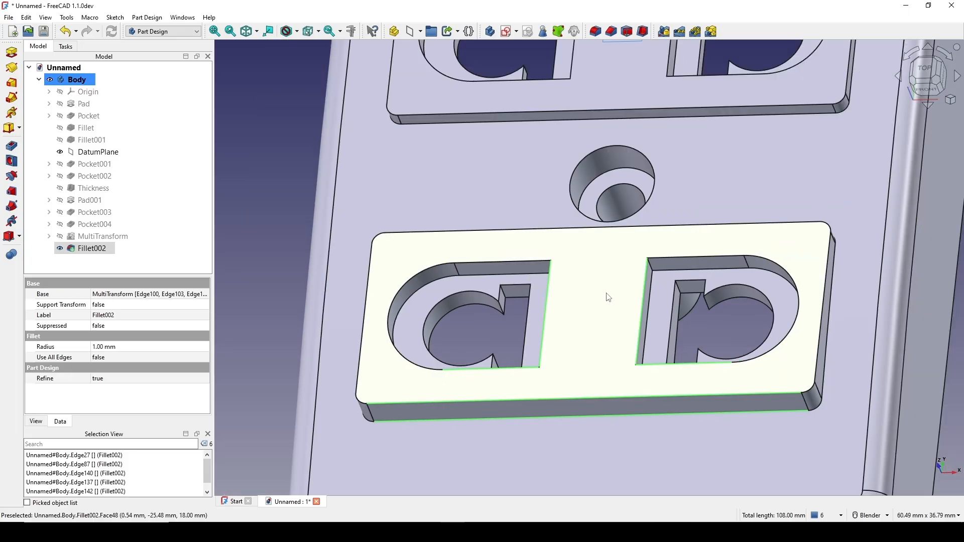
pyautogui.keyDown('shift'); pyautogui.moveTo(660, 169); pyautogui.dragTo(604, 433, button='middle'); pyautogui.keyUp('shift')
pyautogui.scroll(1, 501, 418)
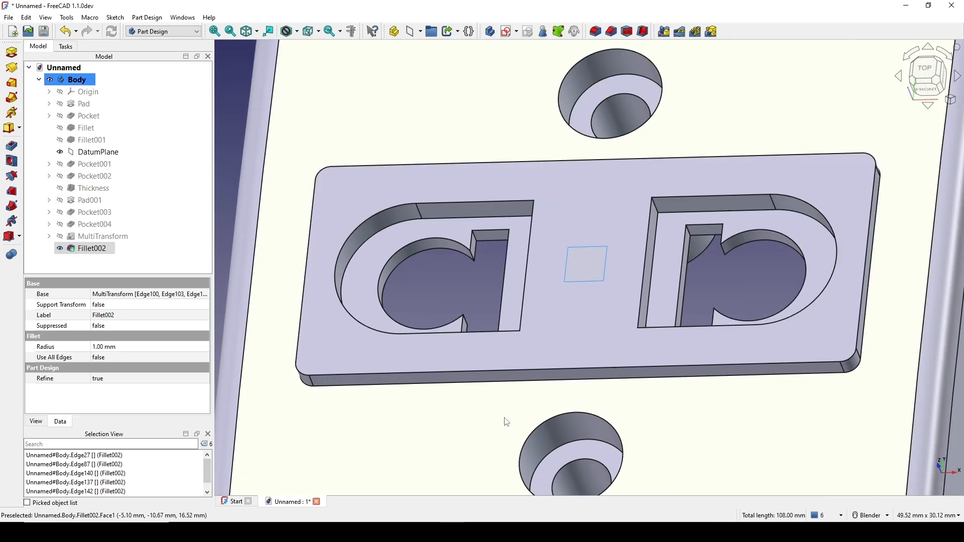
pyautogui.moveTo(544, 414); pyautogui.dragTo(556, 391, button='middle')
pyautogui.click(568, 384)
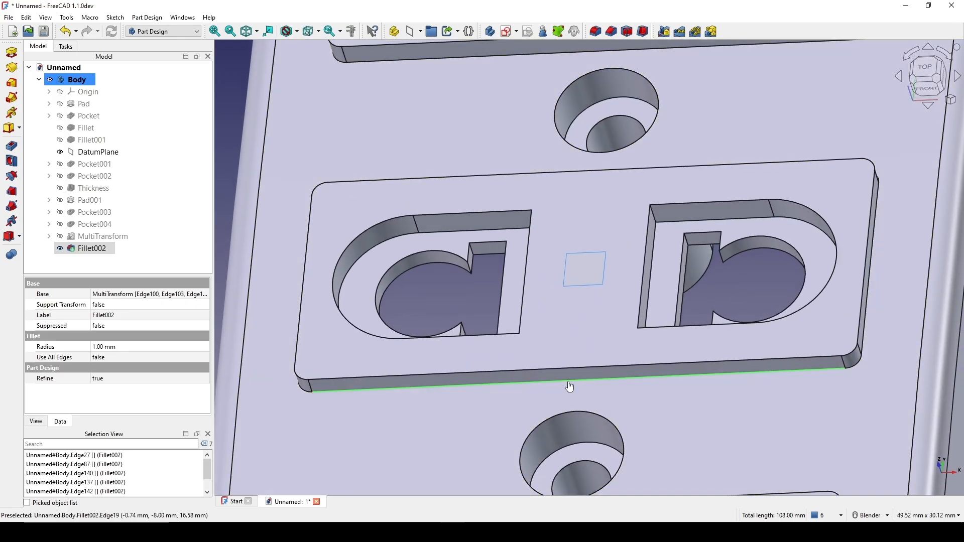
pyautogui.click(559, 373)
pyautogui.click(463, 336)
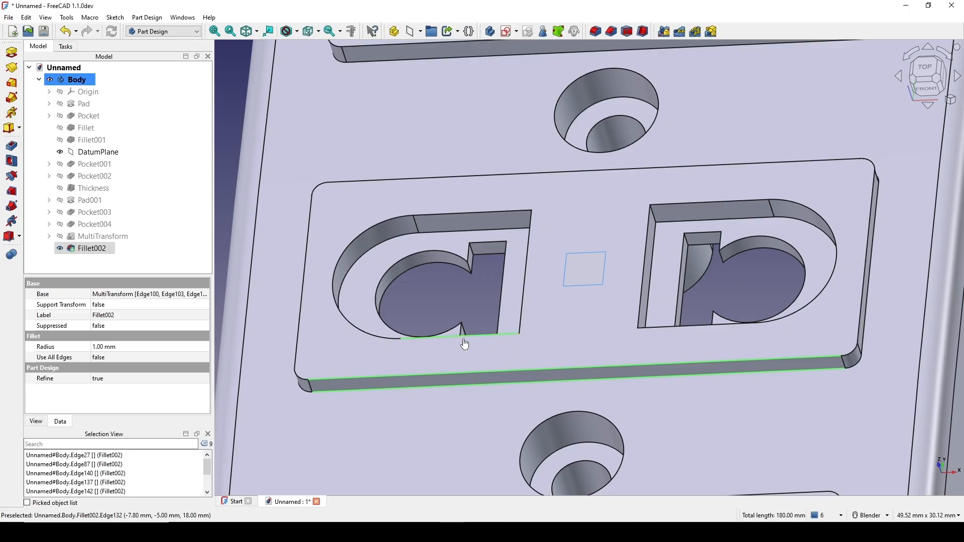
pyautogui.click(526, 316)
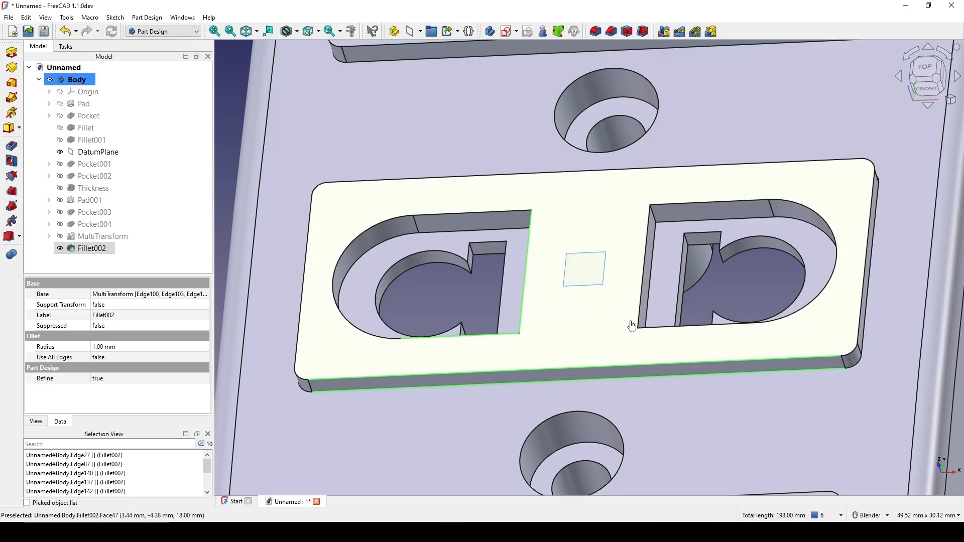
pyautogui.click(663, 338)
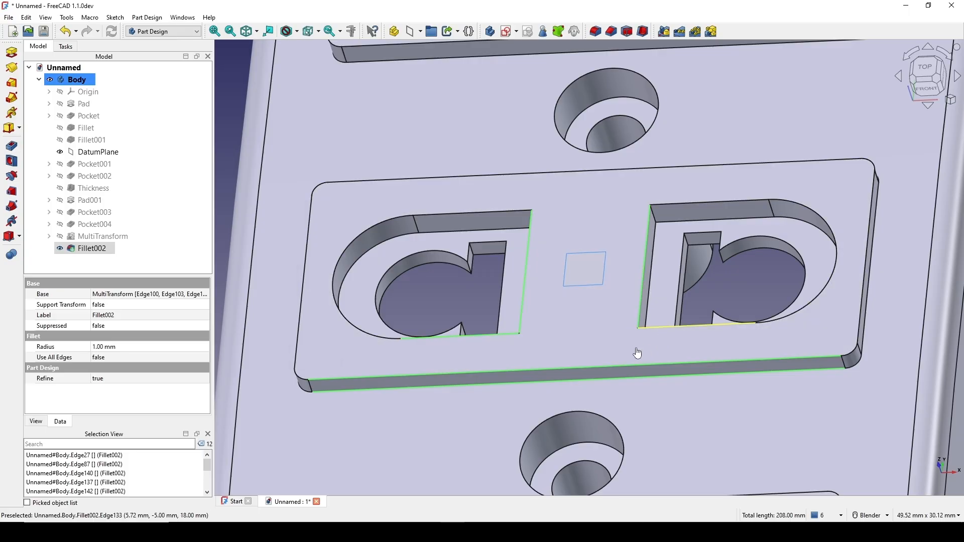
# Add the rear socket plate's front base and upper edges and the matching straight rim edges of its two D-shaped recesses to the selection
pyautogui.scroll(-2, 636, 362)
pyautogui.keyDown('shift'); pyautogui.moveTo(615, 176); pyautogui.dragTo(613, 341, button='middle'); pyautogui.keyUp('shift')
pyautogui.scroll(2, 612, 339)
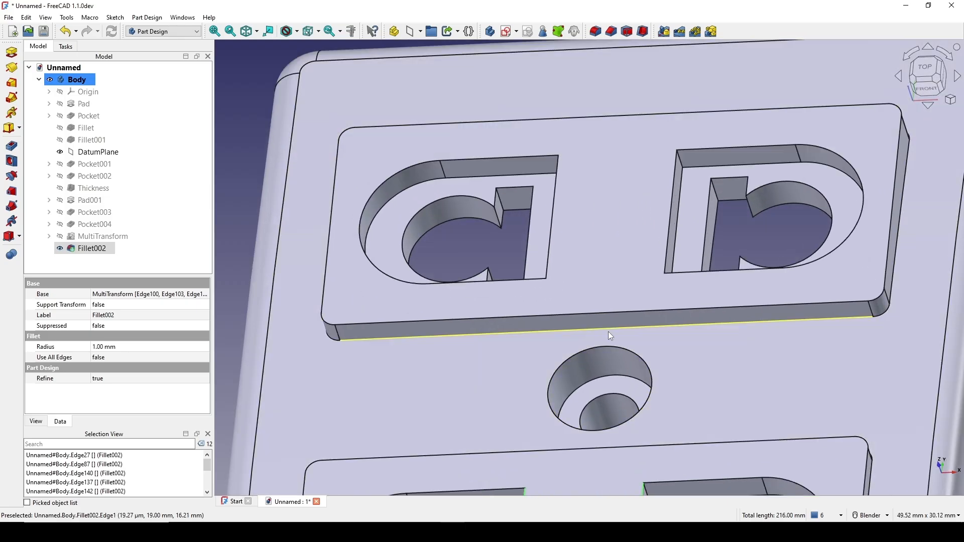
pyautogui.click(608, 333)
pyautogui.click(608, 314)
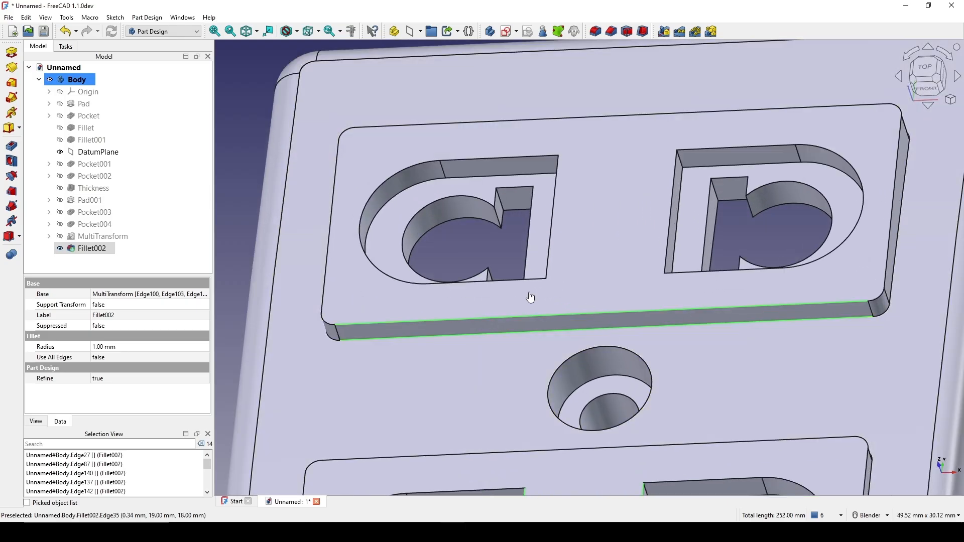
pyautogui.click(537, 278)
pyautogui.click(551, 262)
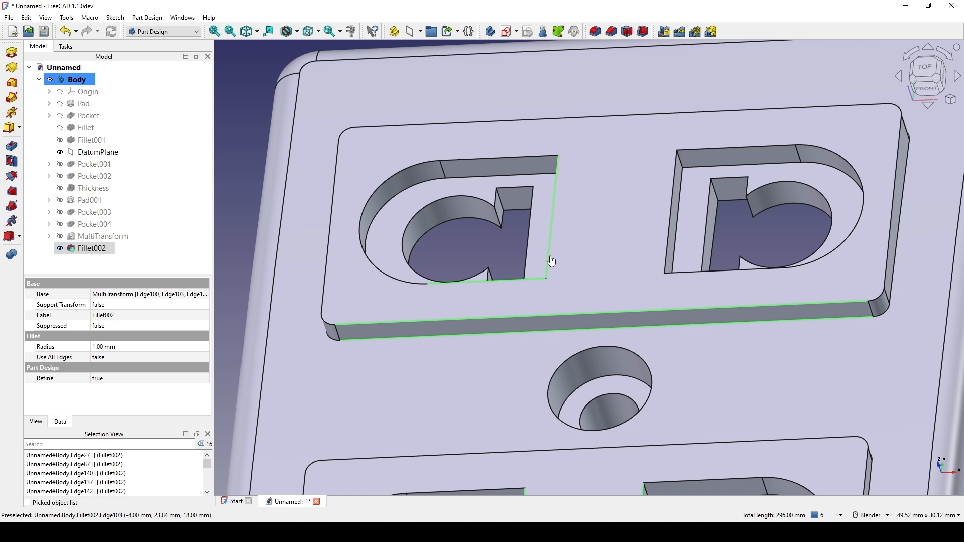
pyautogui.click(671, 244)
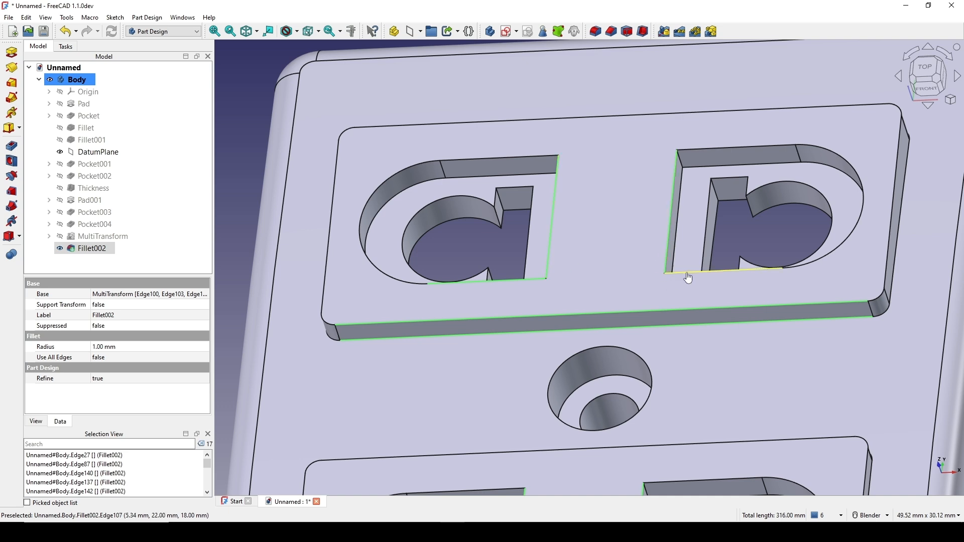
pyautogui.click(693, 289)
# Fillet the selected edges of all three socket plates and their recesses with a radius of 0.5 mm
pyautogui.scroll(-6, 691, 290)
pyautogui.scroll(3, 694, 252)
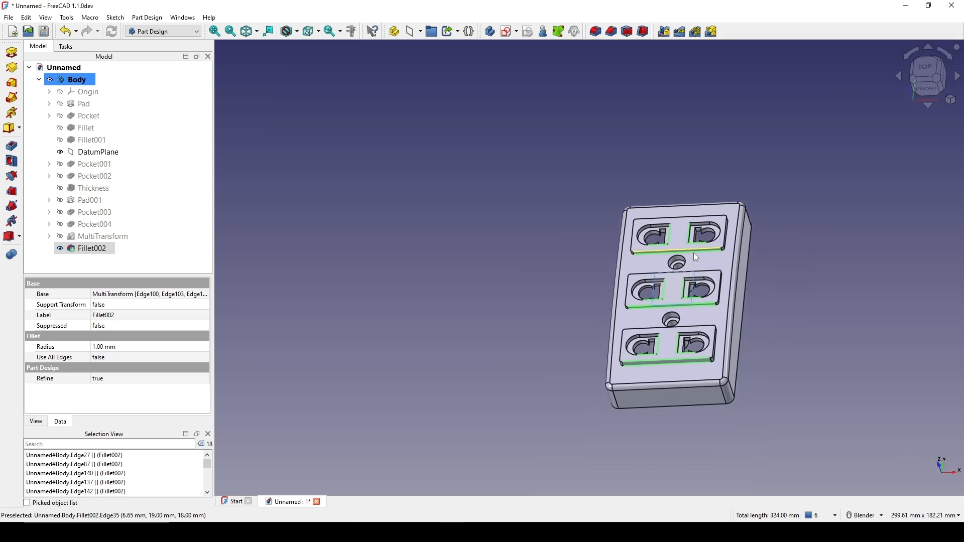
pyautogui.click(596, 32)
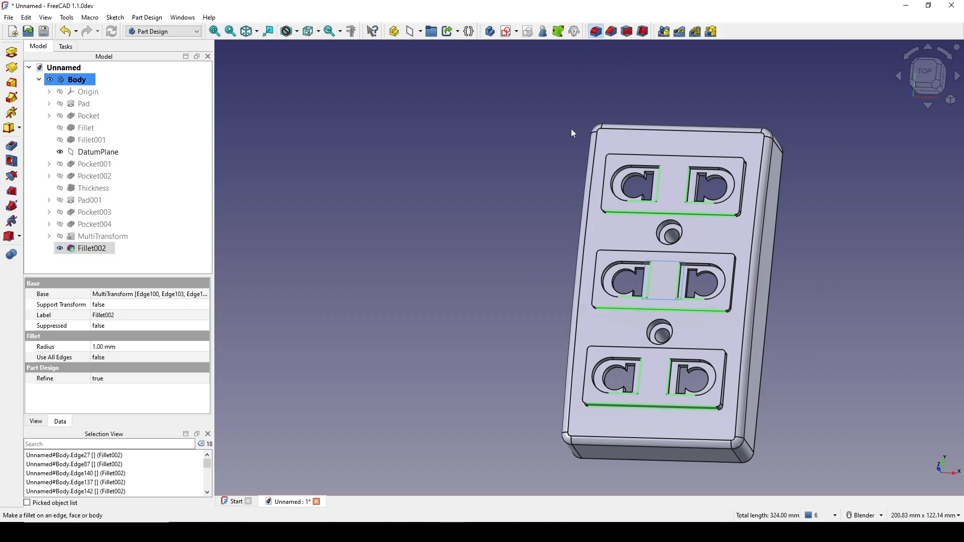
pyautogui.moveTo(155, 231); pyautogui.dragTo(85, 234)
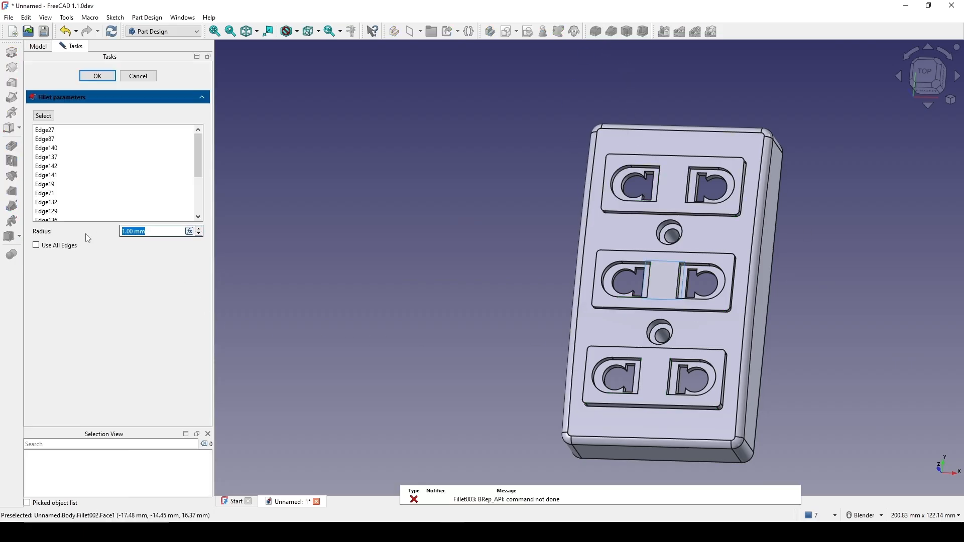
pyautogui.write('0.5')
pyautogui.press('Return')
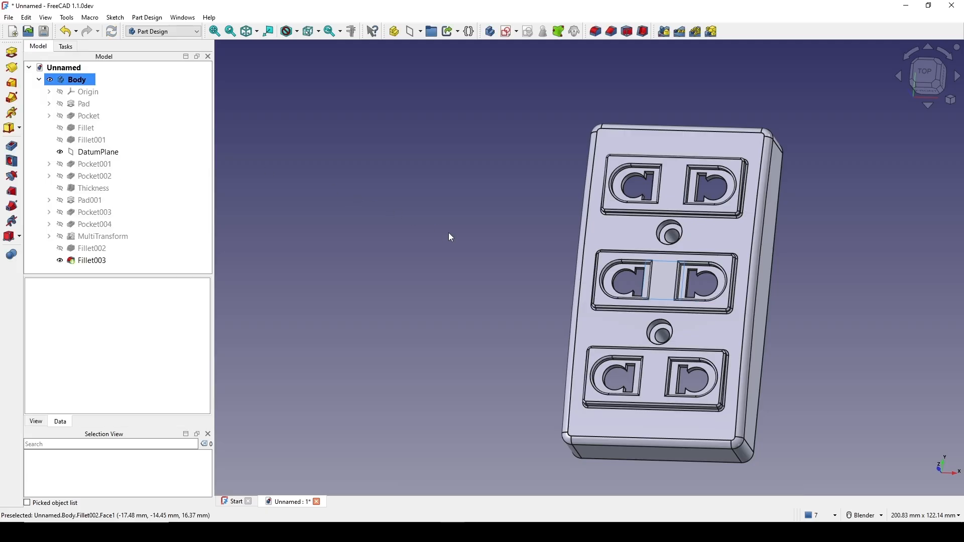
# Hide the datum plane at the middle socket plate and save the document as newProject
pyautogui.scroll(5, 756, 288)
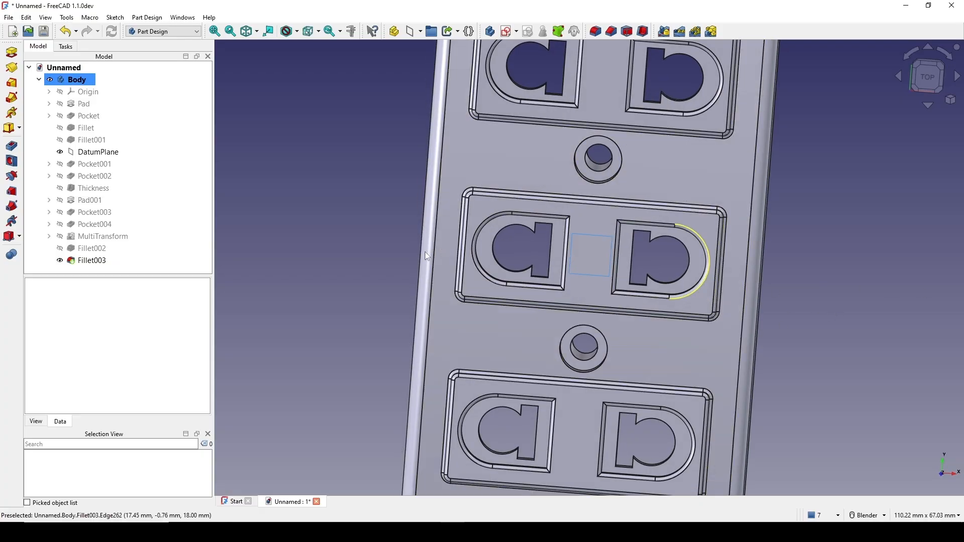
pyautogui.click(101, 152)
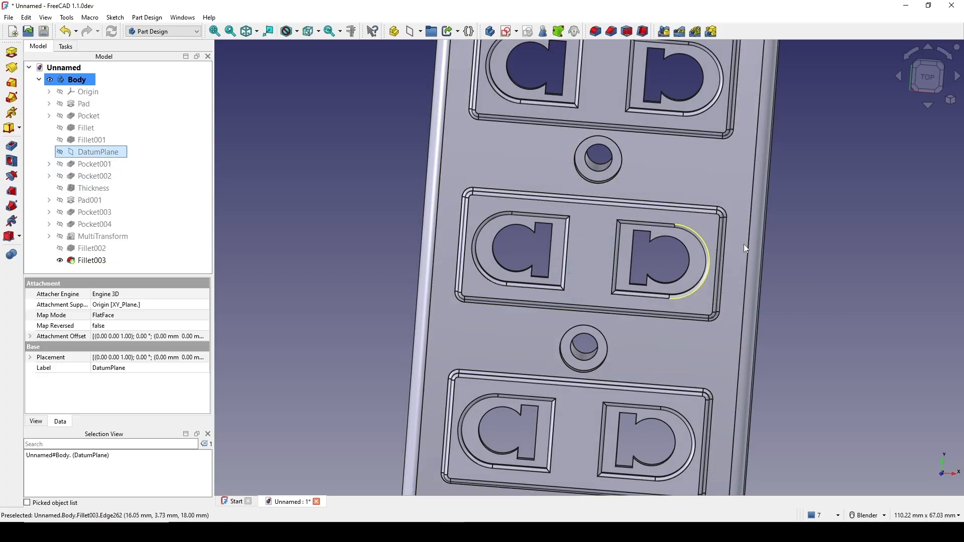
pyautogui.scroll(-3, 799, 248)
pyautogui.click(799, 246)
pyautogui.moveTo(758, 268); pyautogui.dragTo(659, 279, button='middle')
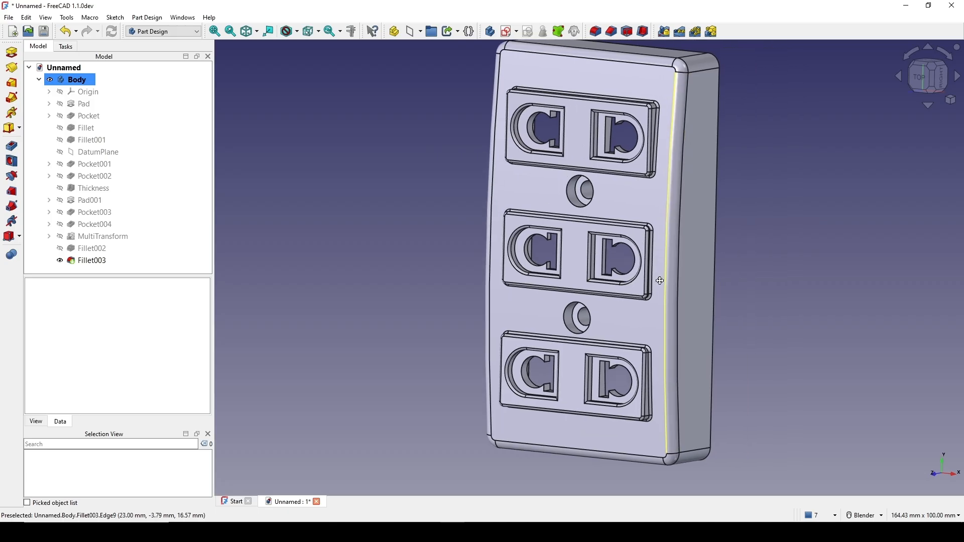
pyautogui.hotkey('ctrl', 's')
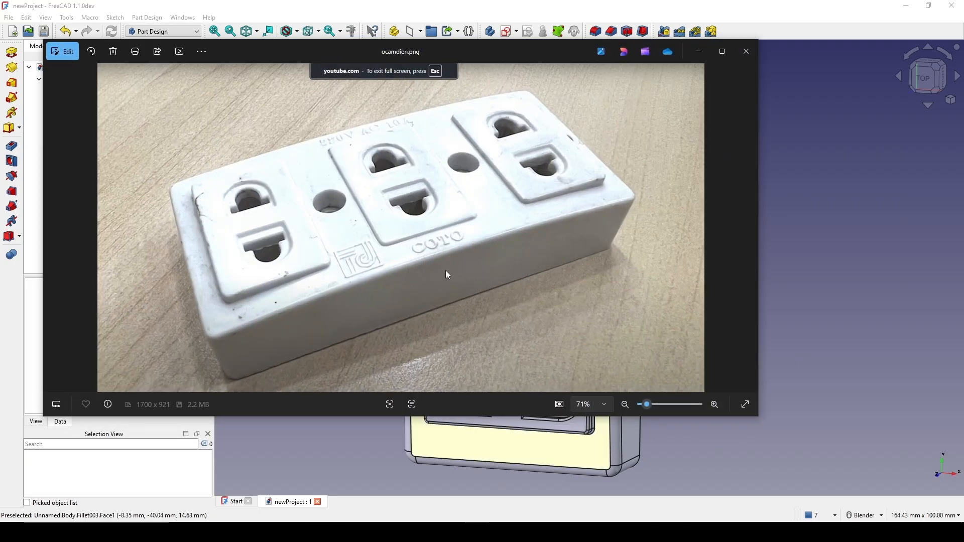
# Enlarge the reference photo ocamdien.png and examine the real socket block's shape and surface markings
pyautogui.scroll(1, 430, 204)
pyautogui.click(722, 51)
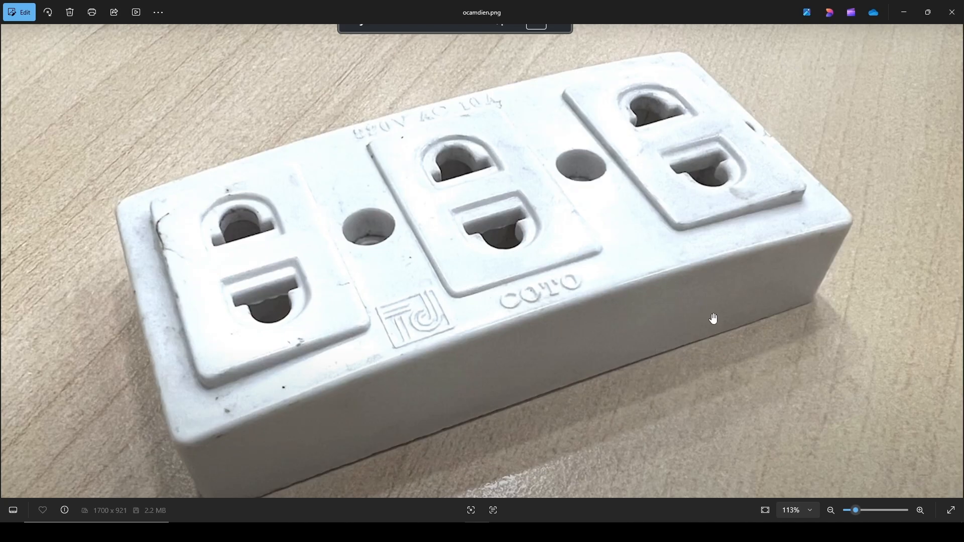
pyautogui.scroll(-1, 668, 163)
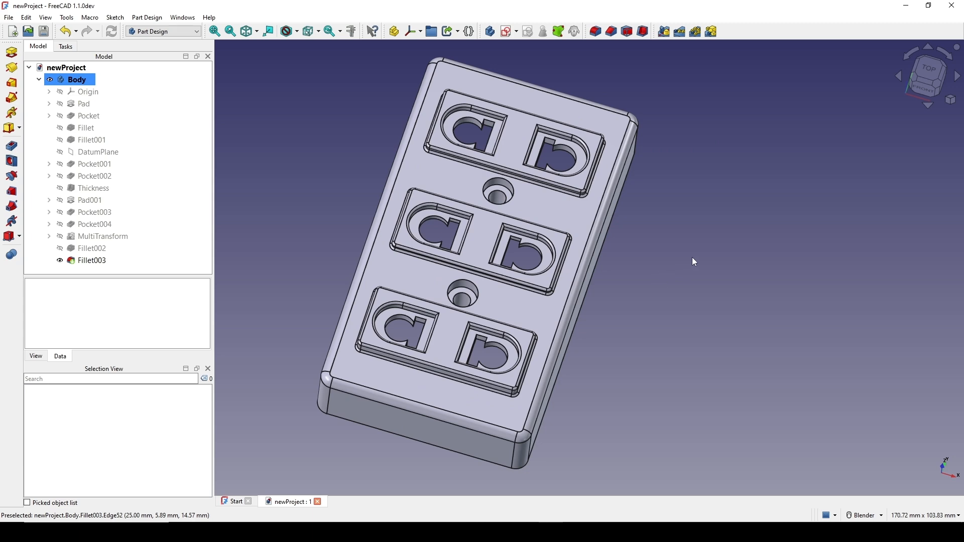
# Switch to the Draft workbench and set the model to the top view
pyautogui.click(171, 33)
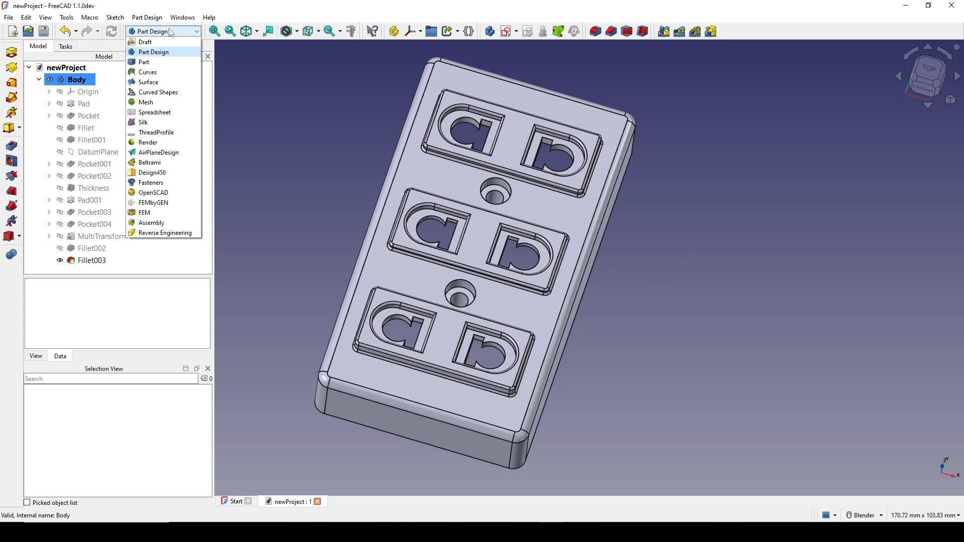
pyautogui.click(153, 44)
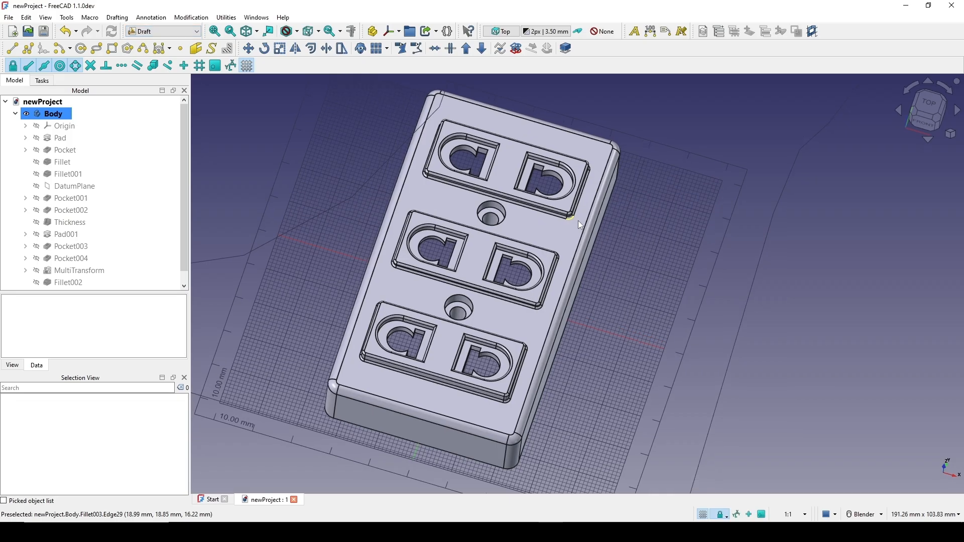
pyautogui.scroll(-3, 578, 221)
pyautogui.moveTo(522, 233); pyautogui.dragTo(527, 246, button='middle')
pyautogui.click(933, 106)
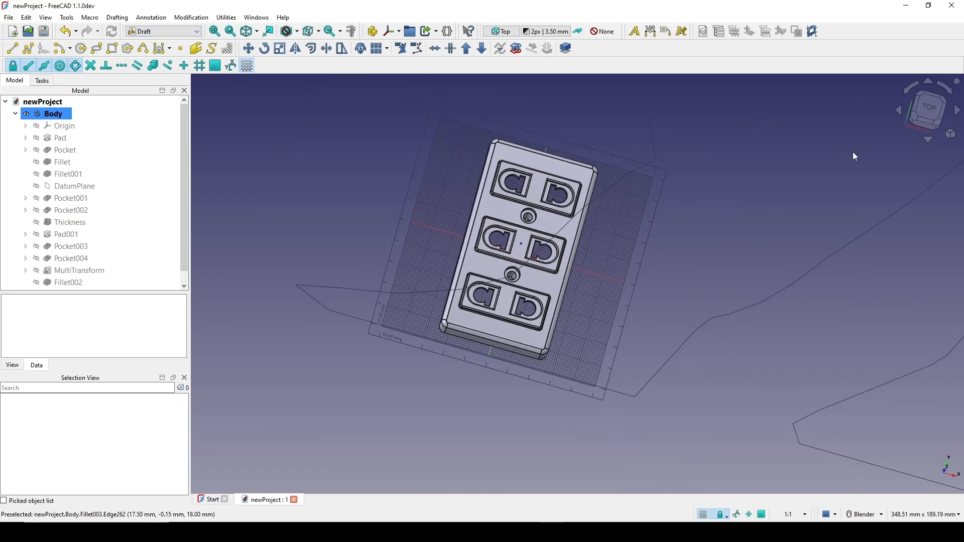
pyautogui.keyDown('shift'); pyautogui.moveTo(604, 222); pyautogui.dragTo(616, 205, button='middle'); pyautogui.keyUp('shift')
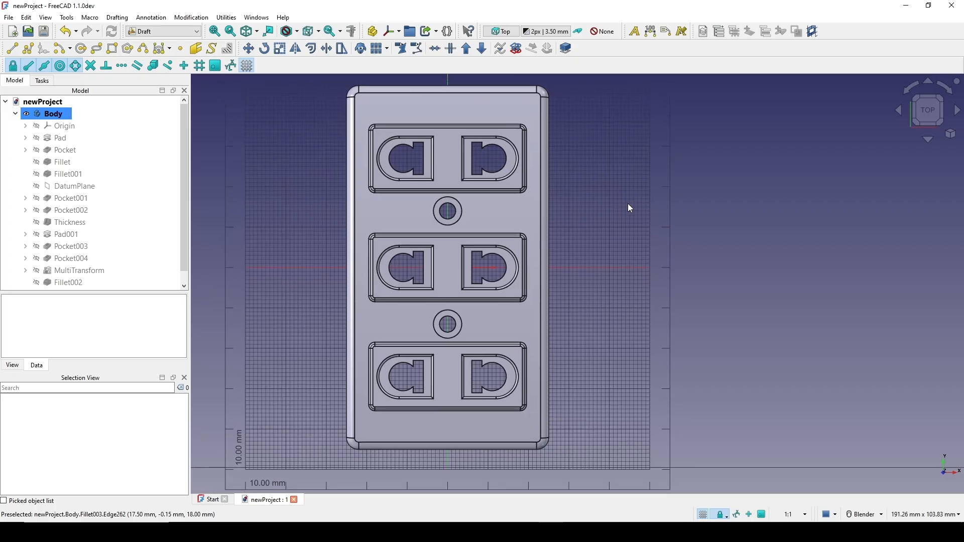
# Hide the whole Body so that only the Draft grid is left in the view
pyautogui.click(53, 114)
pyautogui.press('space')
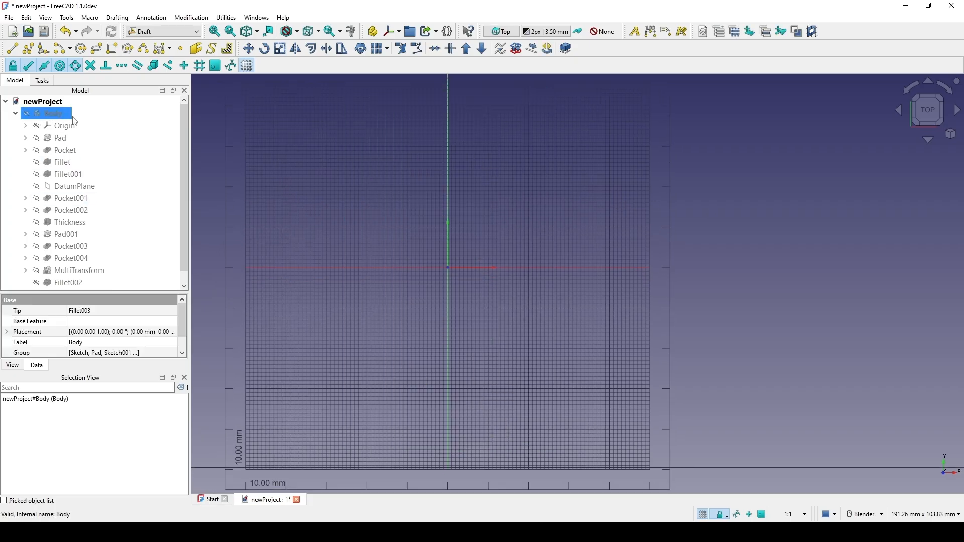
pyautogui.scroll(2, 463, 221)
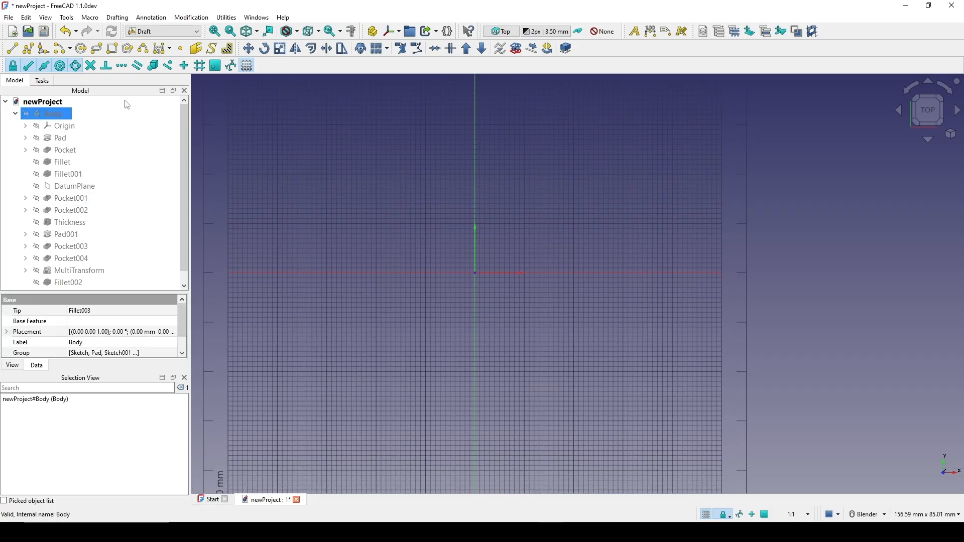
# Start a shape from text with the string COTO and a height of 10 mm
pyautogui.click(119, 18)
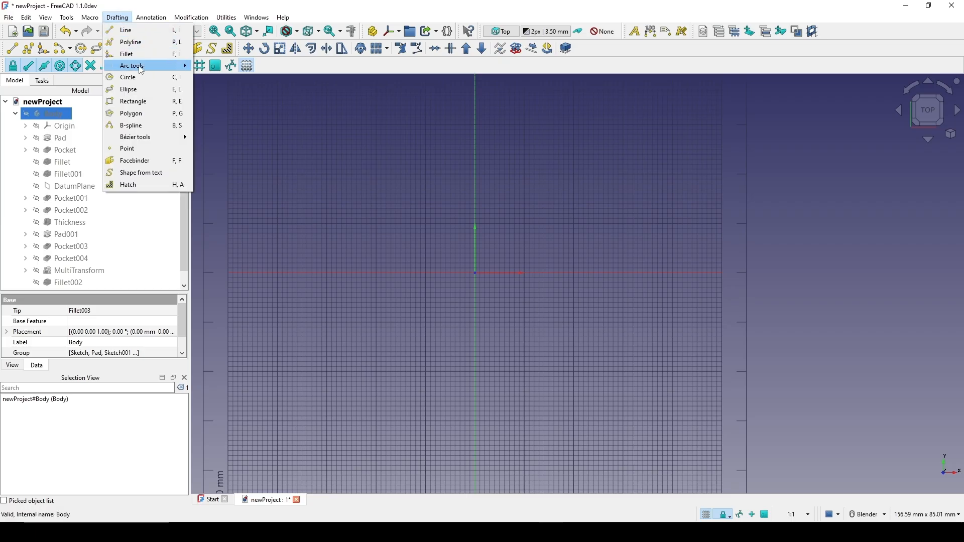
pyautogui.click(164, 173)
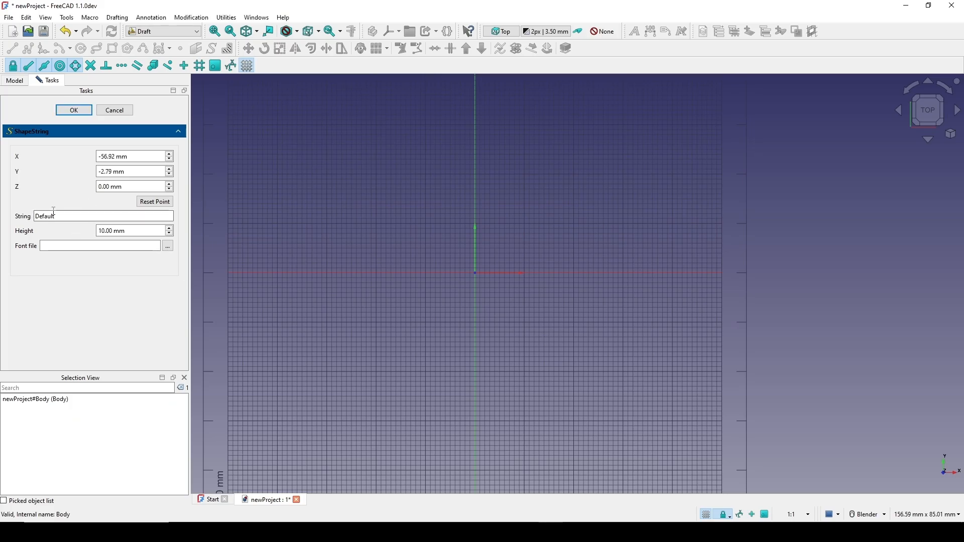
pyautogui.moveTo(54, 215); pyautogui.dragTo(15, 214)
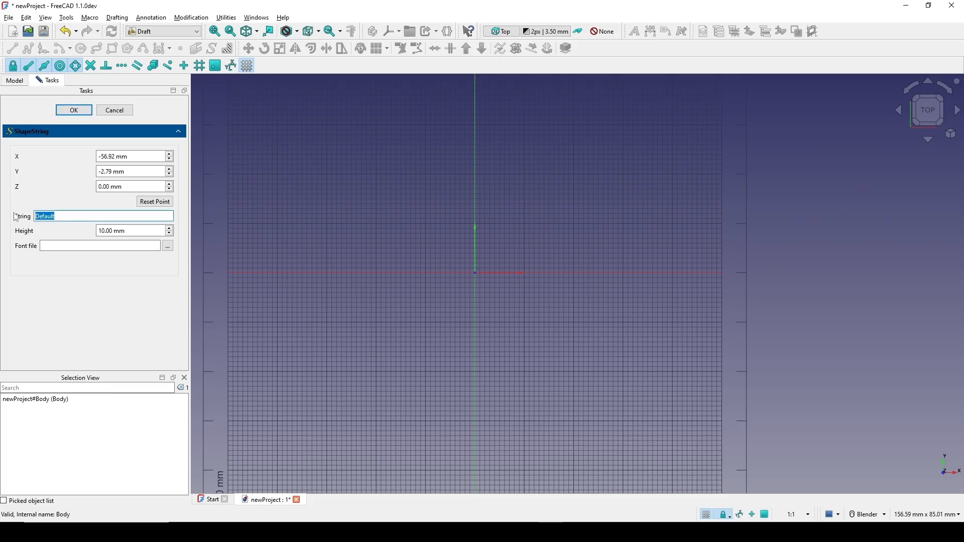
pyautogui.write('COTO')
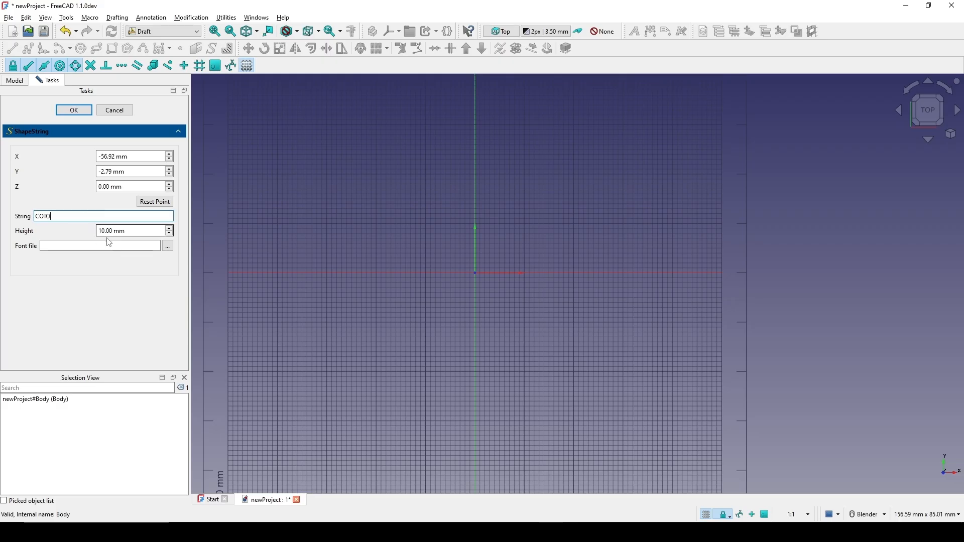
pyautogui.moveTo(140, 233); pyautogui.dragTo(96, 233)
pyautogui.click(78, 246)
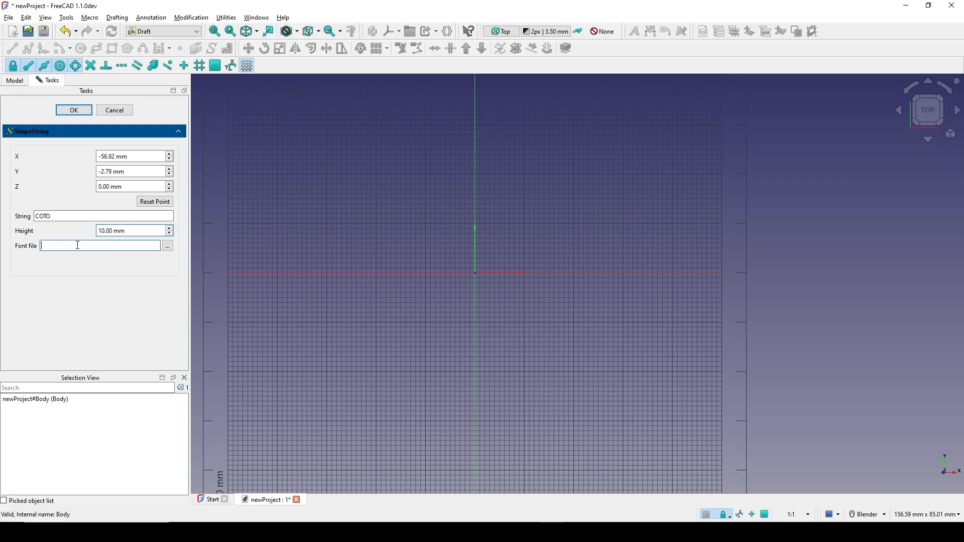
# Load Sitka-Heading.ttf from the user's Downloads folder as the font file for the COTO text
pyautogui.click(168, 246)
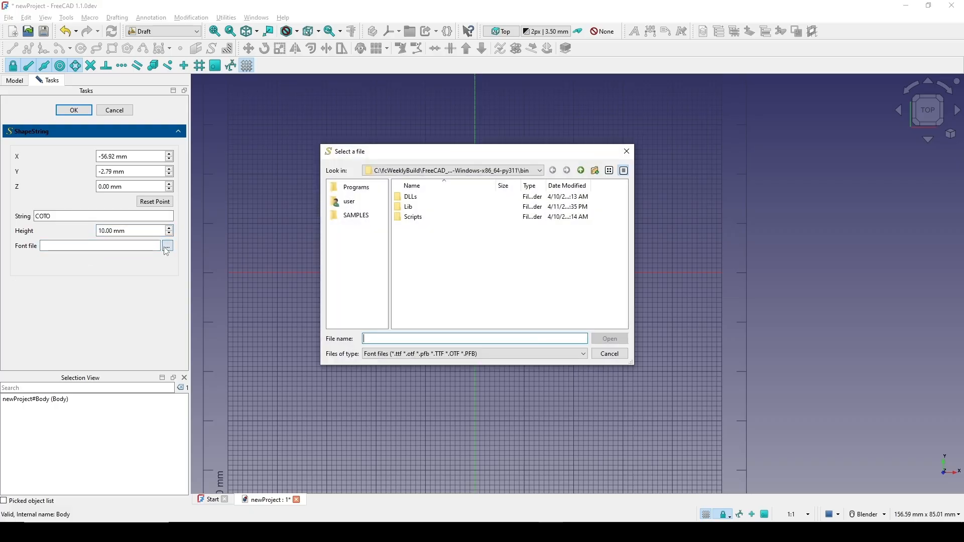
pyautogui.moveTo(413, 152); pyautogui.dragTo(376, 140)
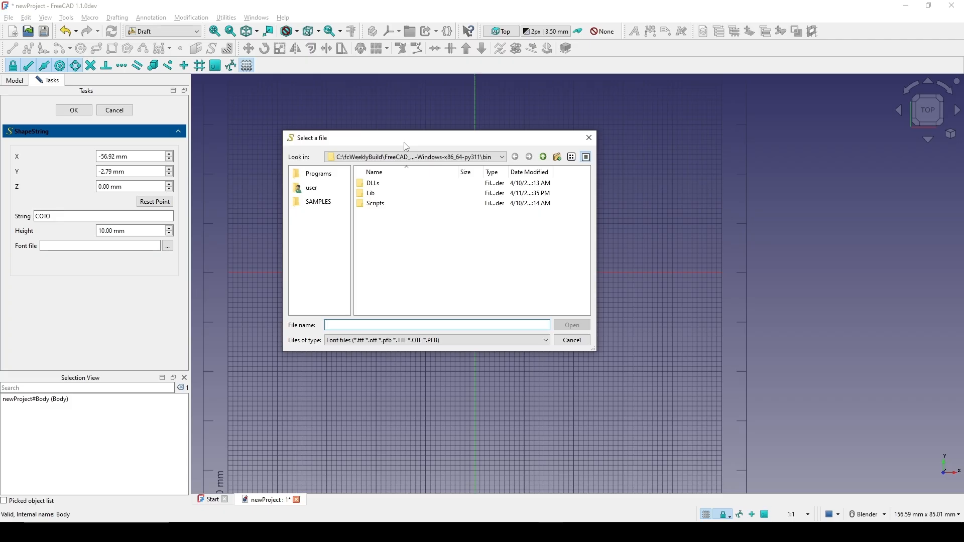
pyautogui.click(322, 193)
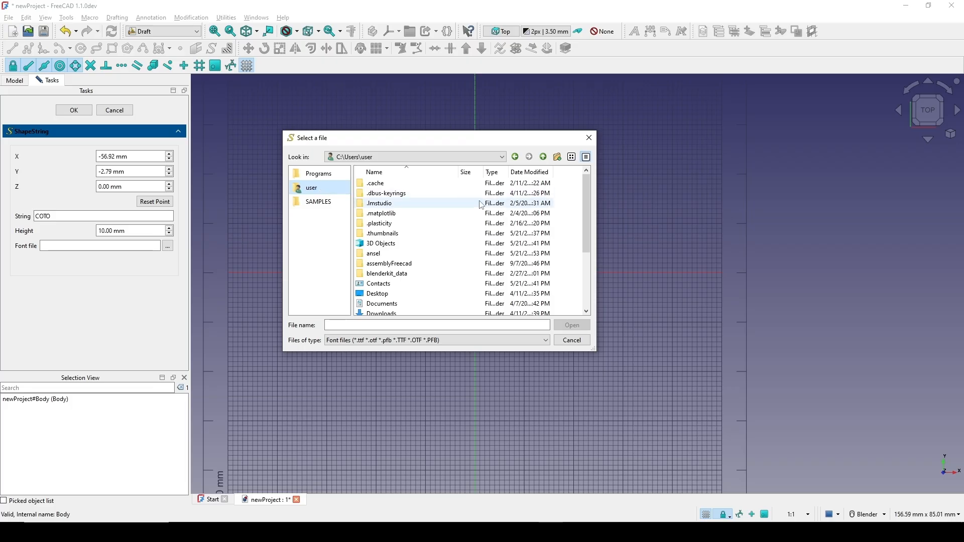
pyautogui.scroll(-4, 424, 250)
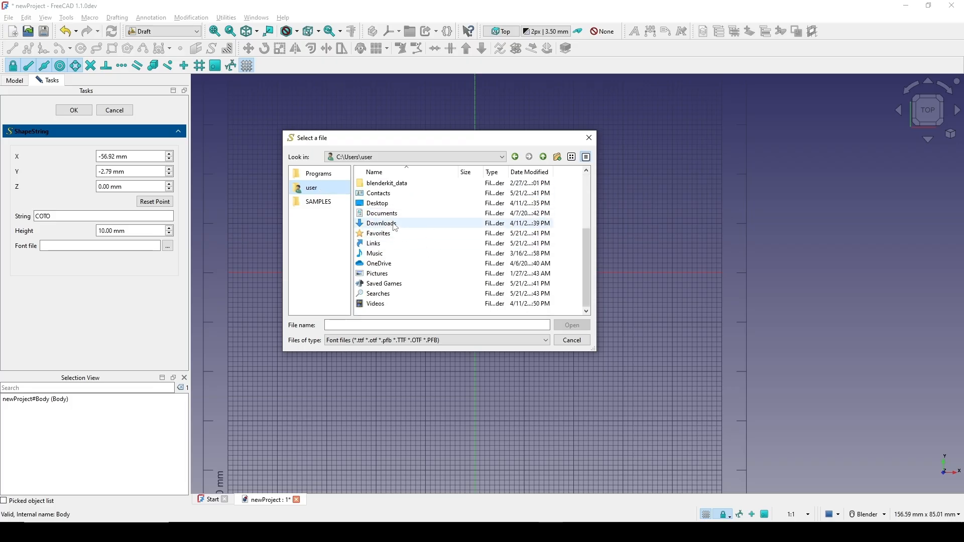
pyautogui.doubleClick(394, 225)
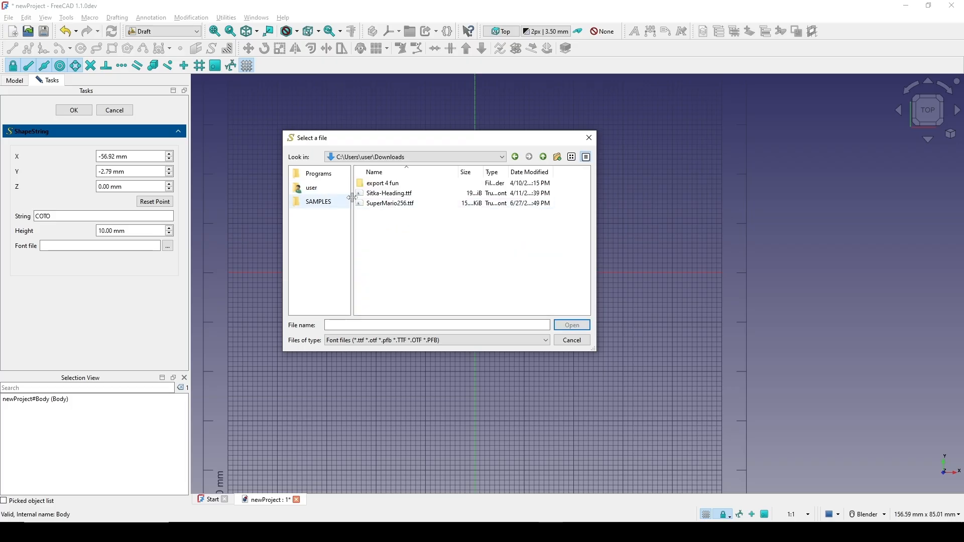
pyautogui.click(413, 194)
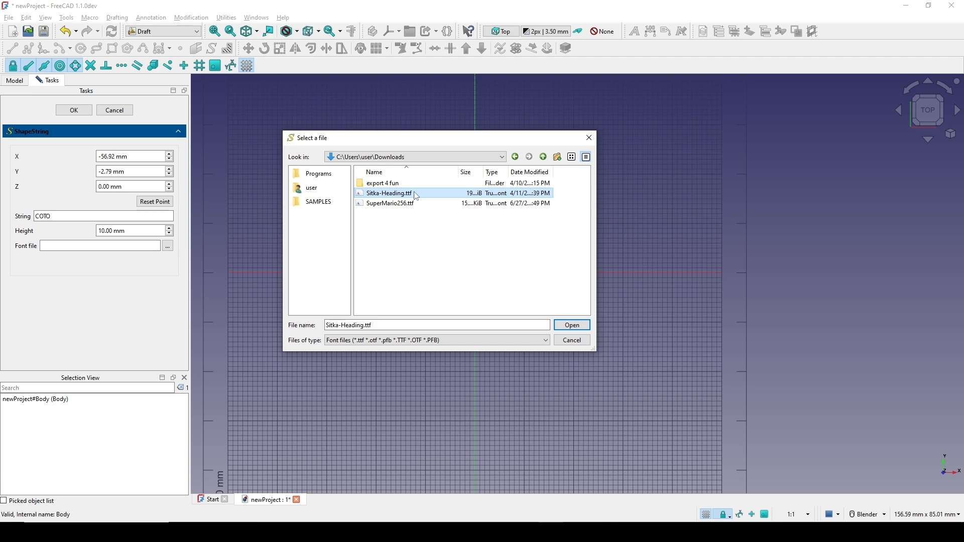
pyautogui.click(573, 328)
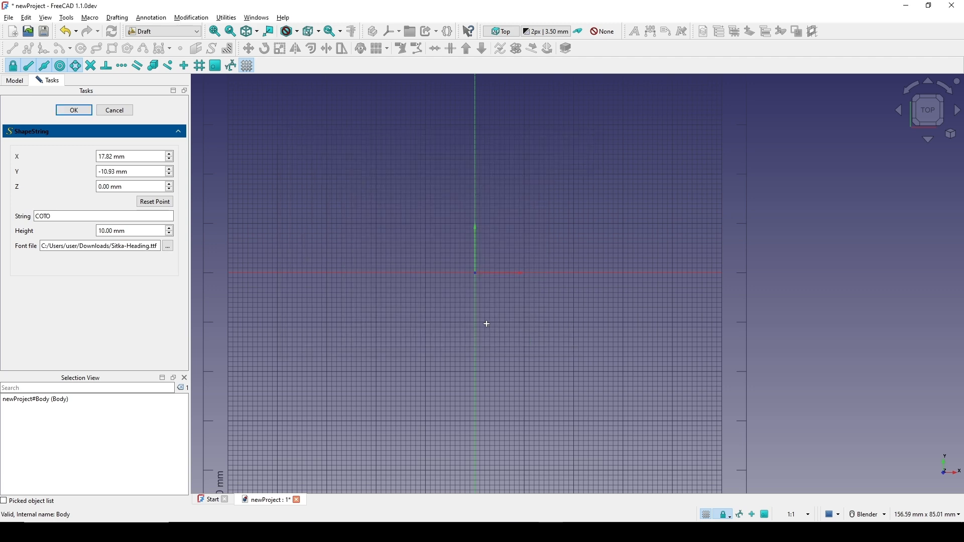
# Reset the COTO text's insertion point to the origin, create the shape and check it from the top view
pyautogui.click(163, 203)
pyautogui.click(75, 112)
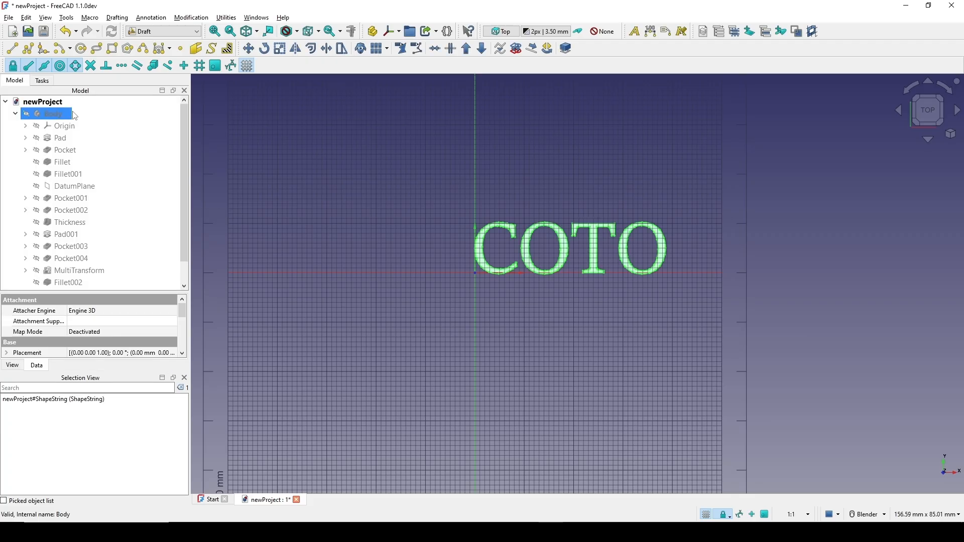
pyautogui.moveTo(553, 306); pyautogui.dragTo(561, 338, button='middle')
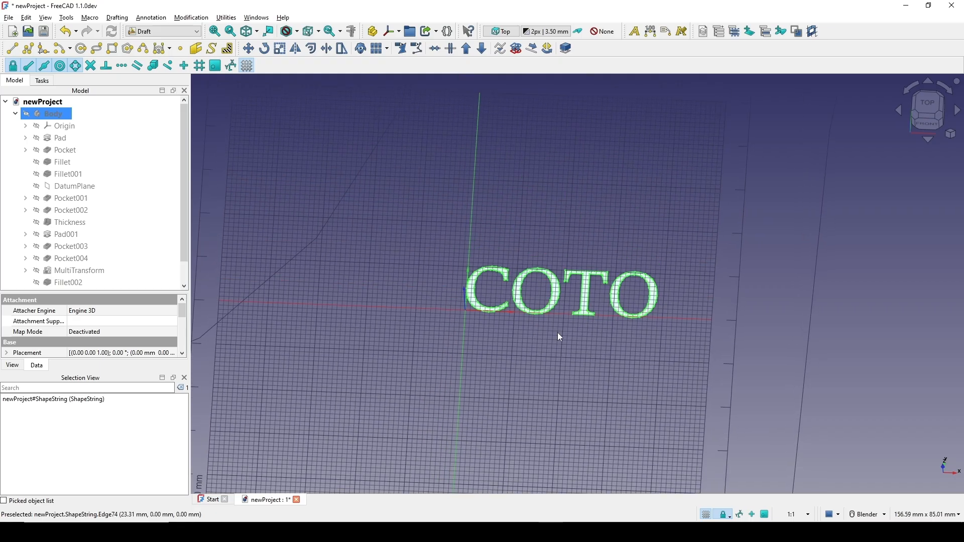
pyautogui.scroll(-2, 606, 287)
pyautogui.click(927, 107)
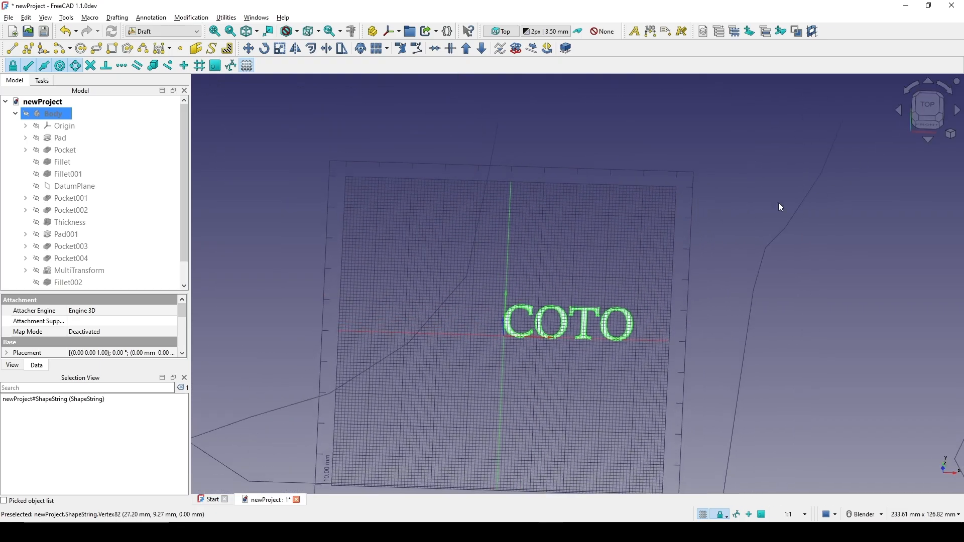
pyautogui.scroll(3, 643, 190)
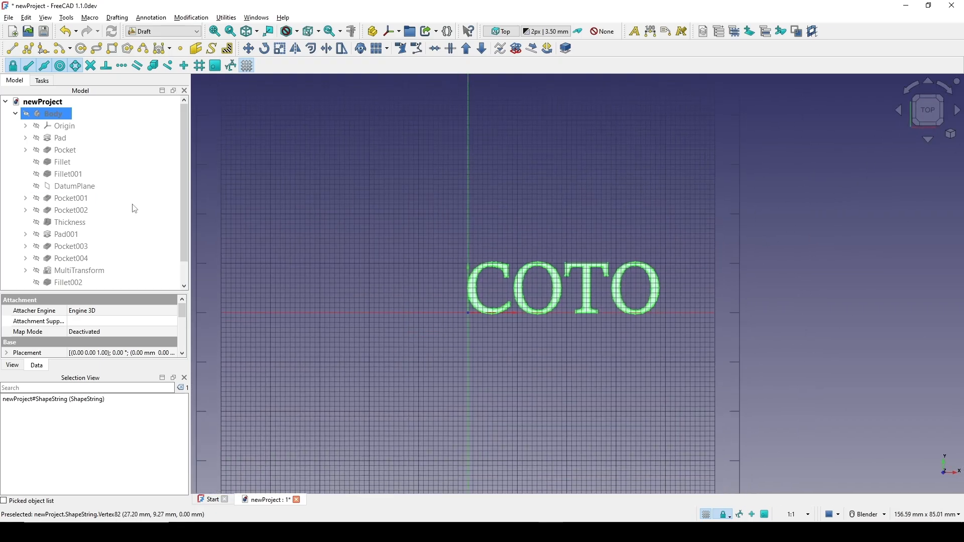
# Rename the new text shape in the model tree as COTO
pyautogui.scroll(-1, 135, 209)
pyautogui.click(71, 283)
pyautogui.rightClick(76, 282)
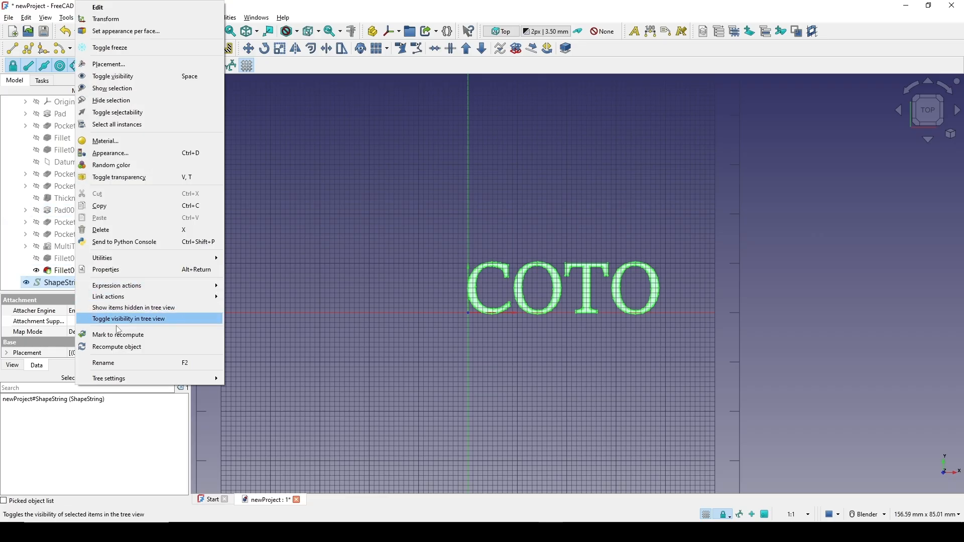
pyautogui.click(115, 363)
pyautogui.write('c')
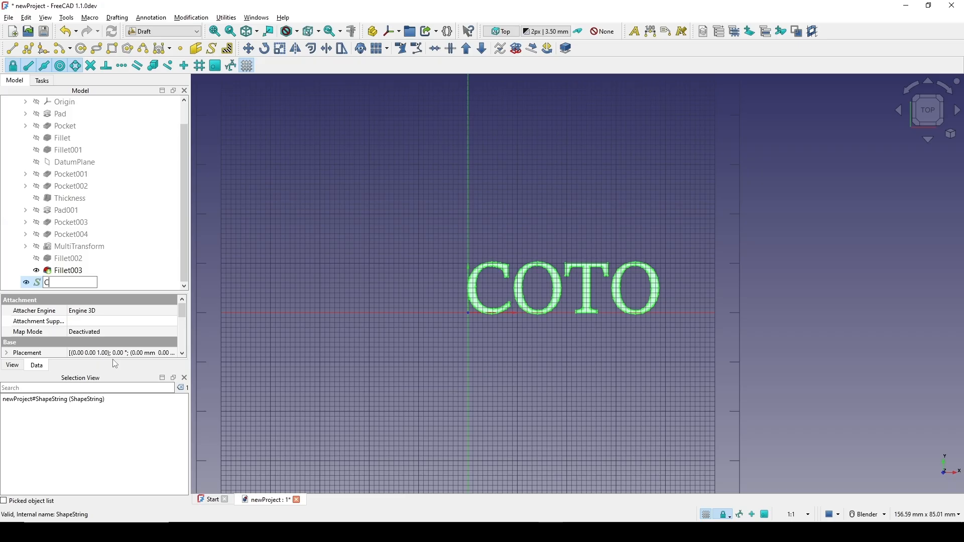
pyautogui.press('Return')
pyautogui.keyDown('shift'); pyautogui.moveTo(578, 241); pyautogui.dragTo(544, 230, button='middle'); pyautogui.keyUp('shift')
pyautogui.click(544, 230)
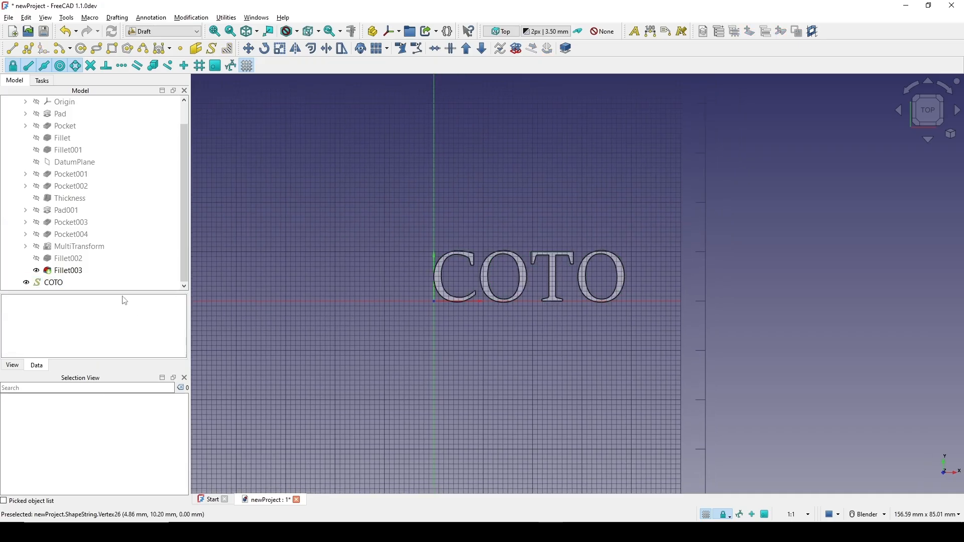
# Hide the COTO text shape so that the Draft grid is empty again
pyautogui.click(50, 283)
pyautogui.press('space')
pyautogui.keyDown('shift'); pyautogui.moveTo(389, 242); pyautogui.dragTo(380, 224, button='middle'); pyautogui.keyUp('shift')
pyautogui.click(528, 207)
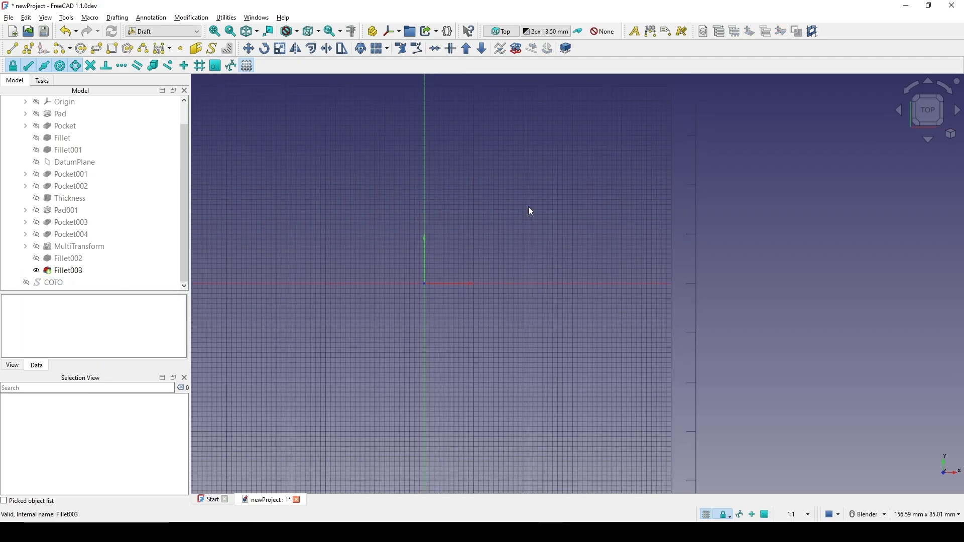
# Start a second shape from text and set its string to 220v AC 10A, following the marking in the reference photo
pyautogui.click(119, 19)
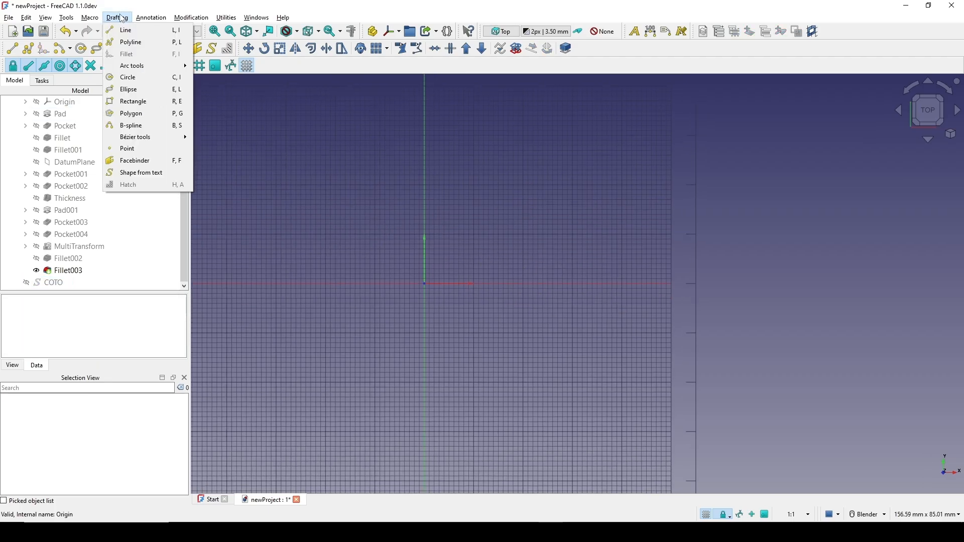
pyautogui.click(162, 174)
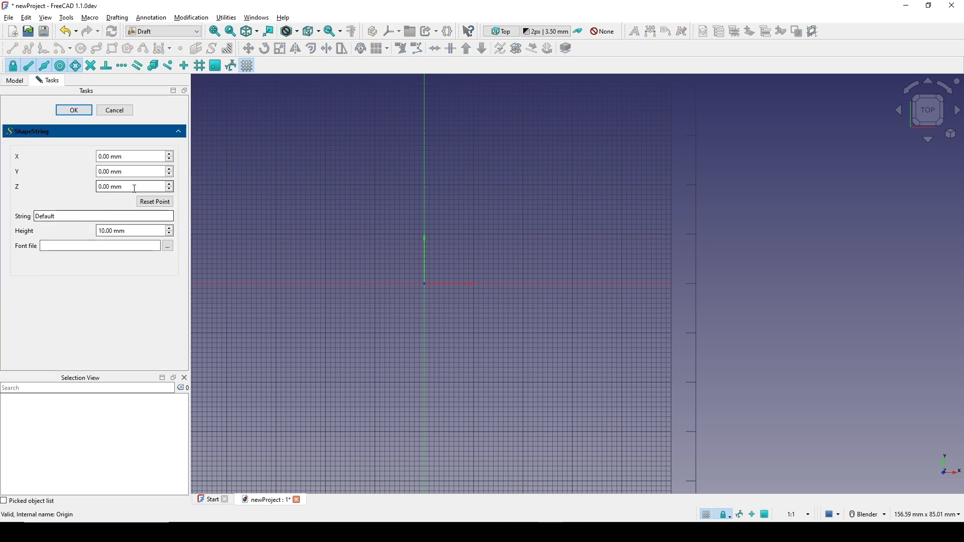
pyautogui.moveTo(79, 216); pyautogui.dragTo(32, 215)
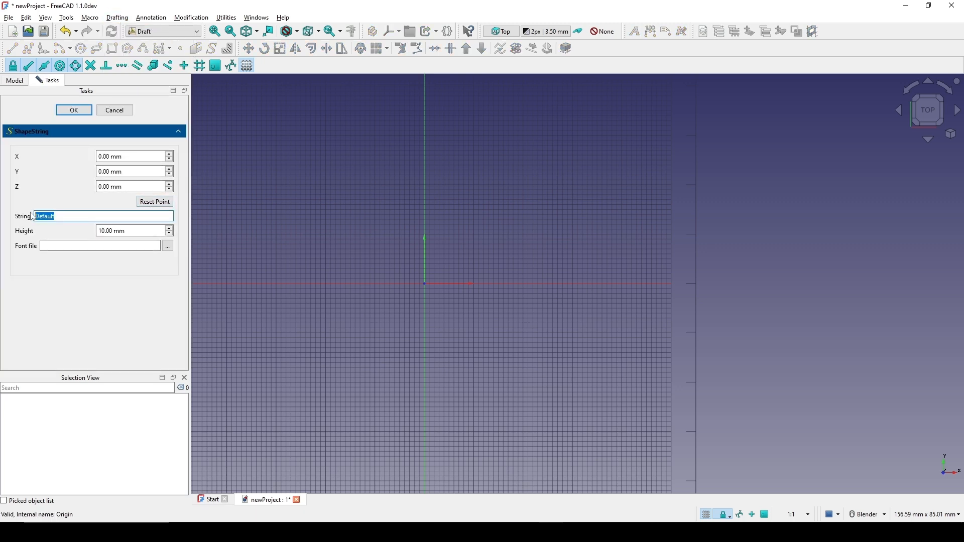
pyautogui.hotkey('alt', 'Tab')
pyautogui.hotkey('alt', 'Tab')
pyautogui.write('220v')
pyautogui.hotkey('alt', 'Tab')
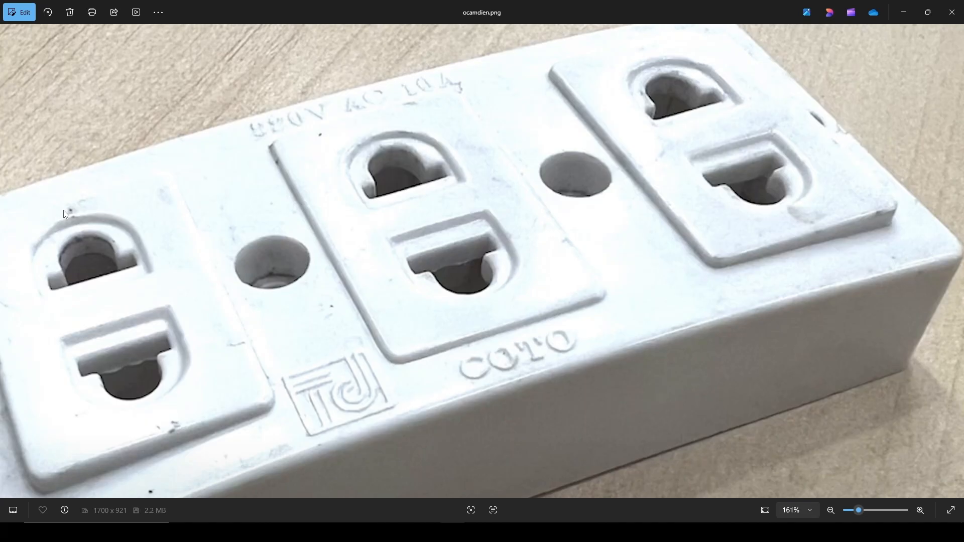
pyautogui.hotkey('alt', 'Tab')
pyautogui.write('A')
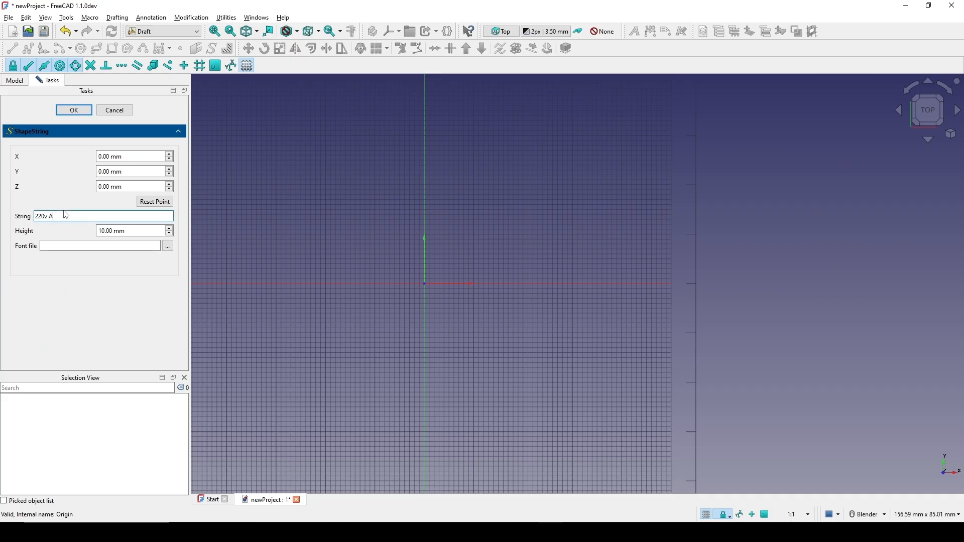
pyautogui.write('C')
pyautogui.hotkey('alt', 'Tab')
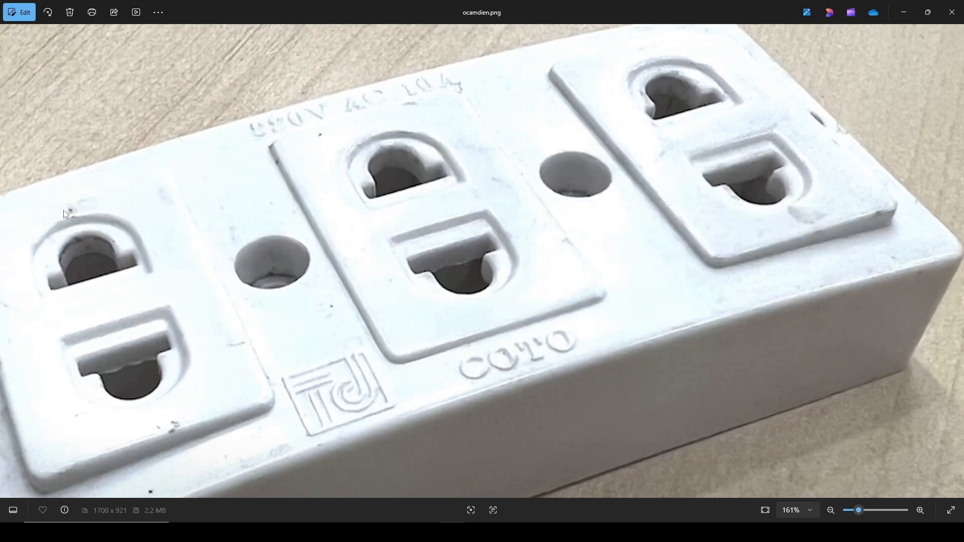
pyautogui.hotkey('alt', 'Tab')
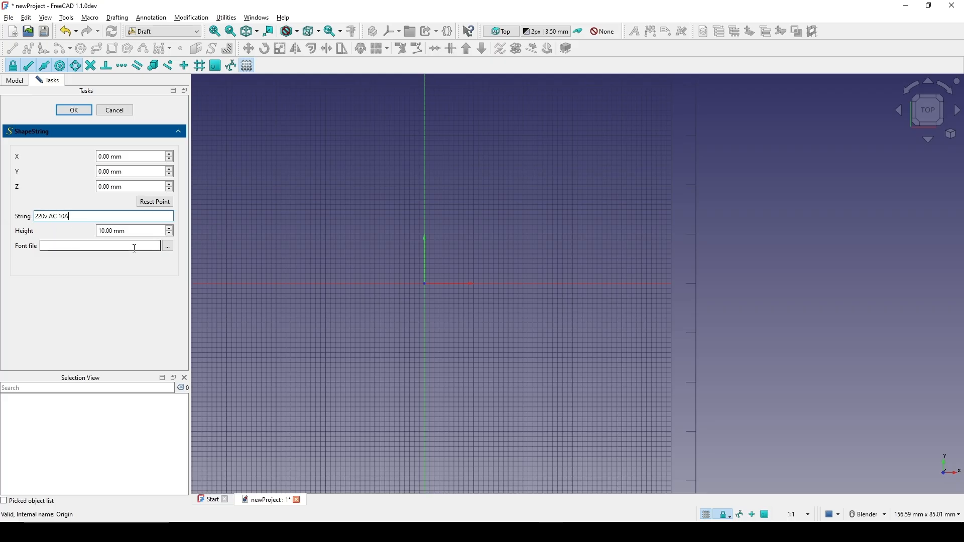
# Use Sitka-Heading.ttf as the font, reset the insertion point to the origin and create the 220v AC 10A text shape
pyautogui.click(167, 245)
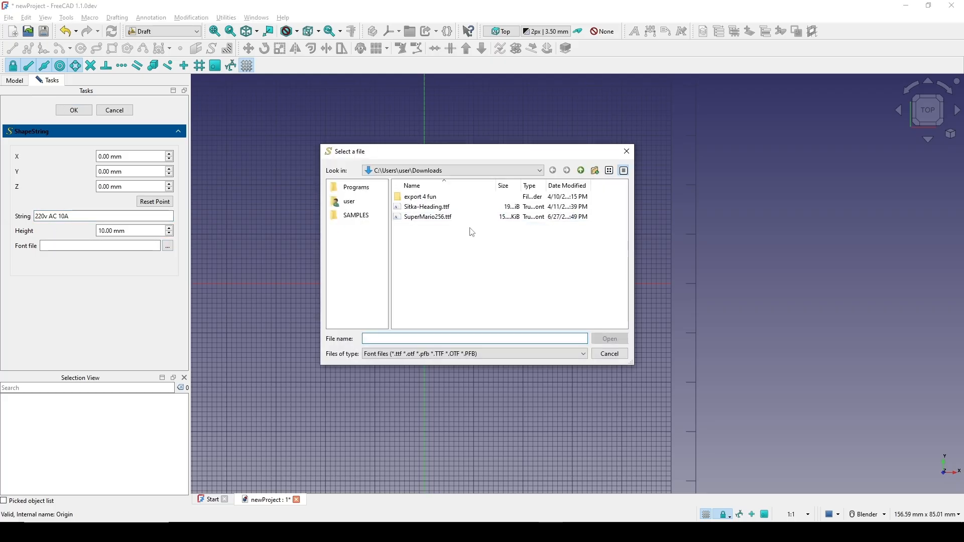
pyautogui.click(424, 207)
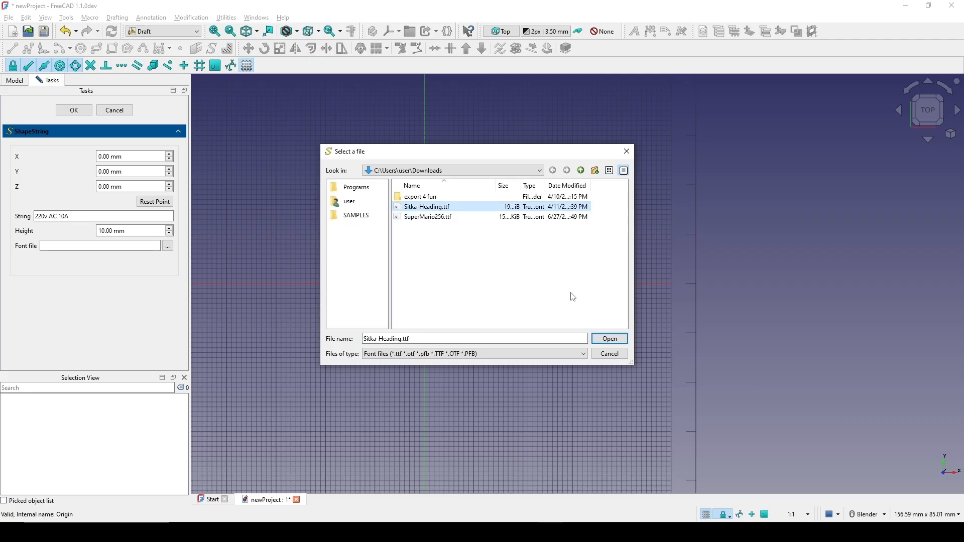
pyautogui.click(611, 339)
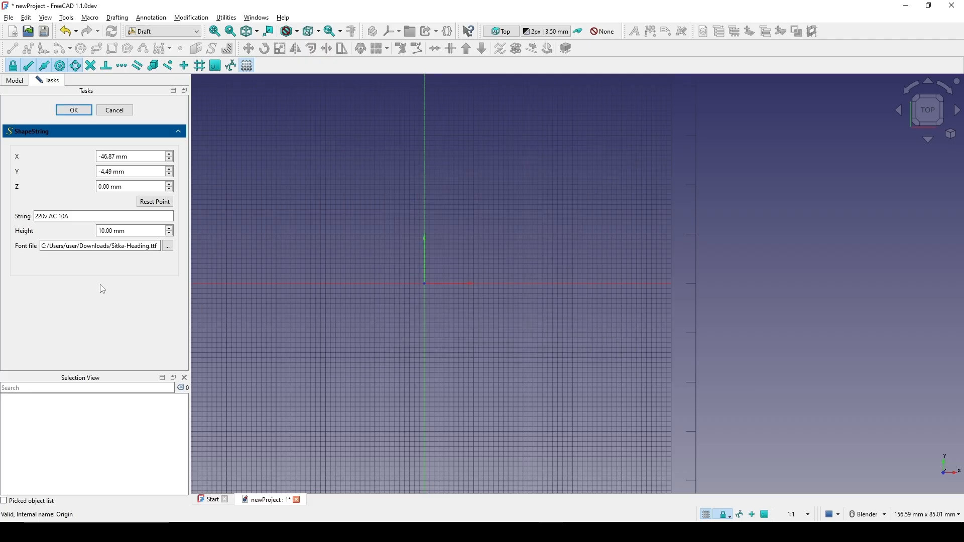
pyautogui.click(152, 205)
pyautogui.click(74, 110)
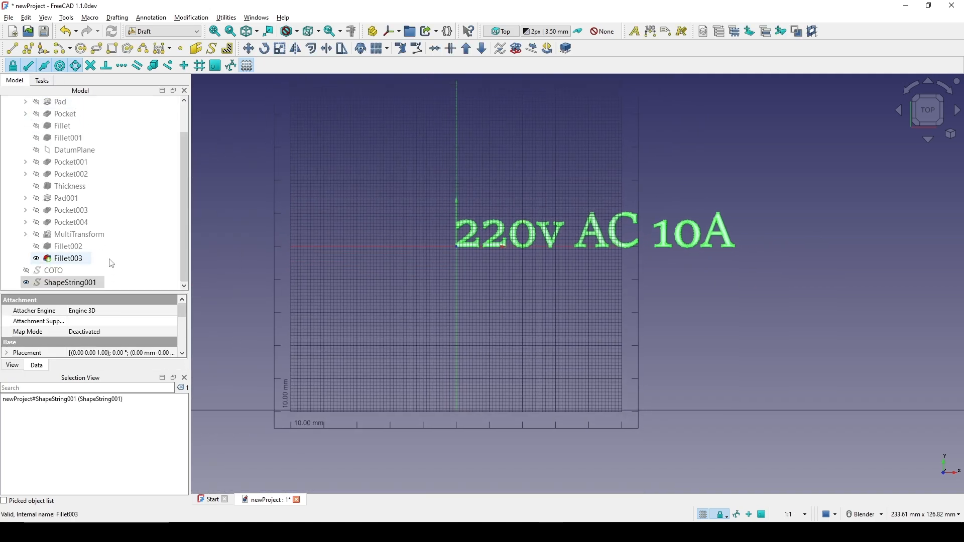
# Rename the second text shape in the model tree as 220v and deselect it
pyautogui.rightClick(75, 283)
pyautogui.click(129, 361)
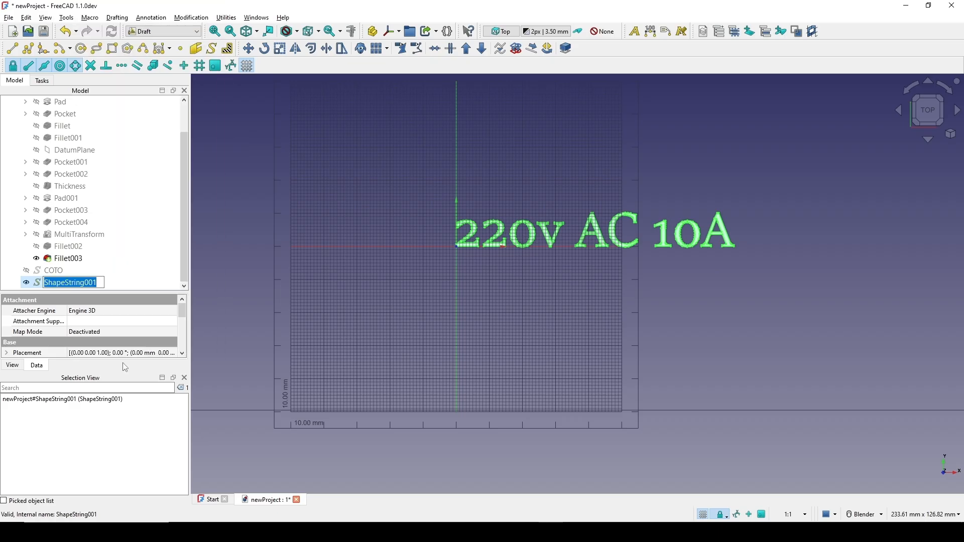
pyautogui.write('220v')
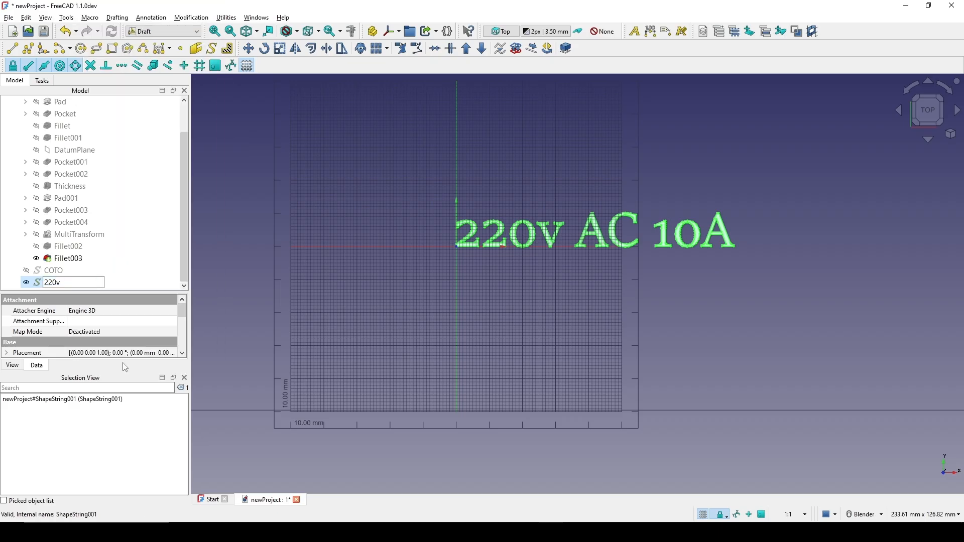
pyautogui.press('Return')
pyautogui.click(532, 149)
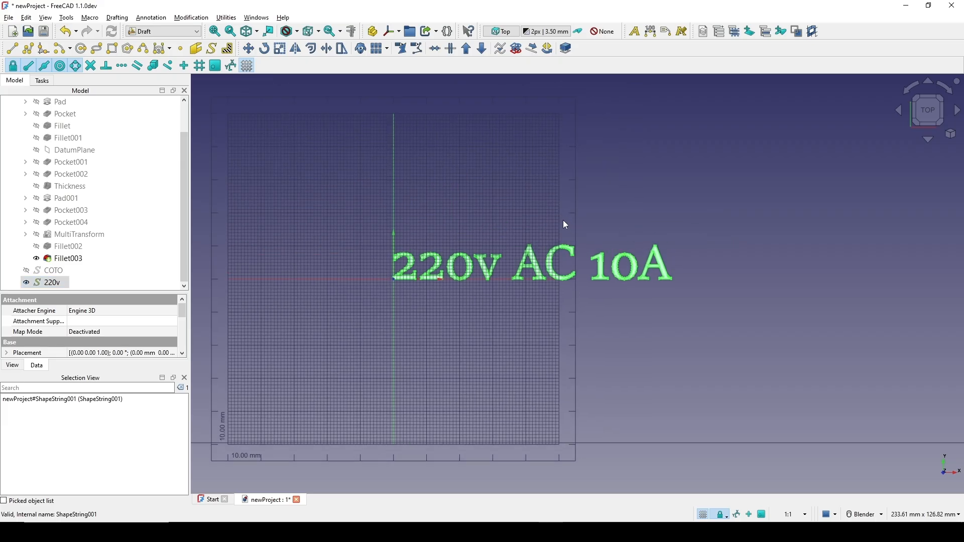
pyautogui.moveTo(565, 225); pyautogui.dragTo(539, 322, button='middle')
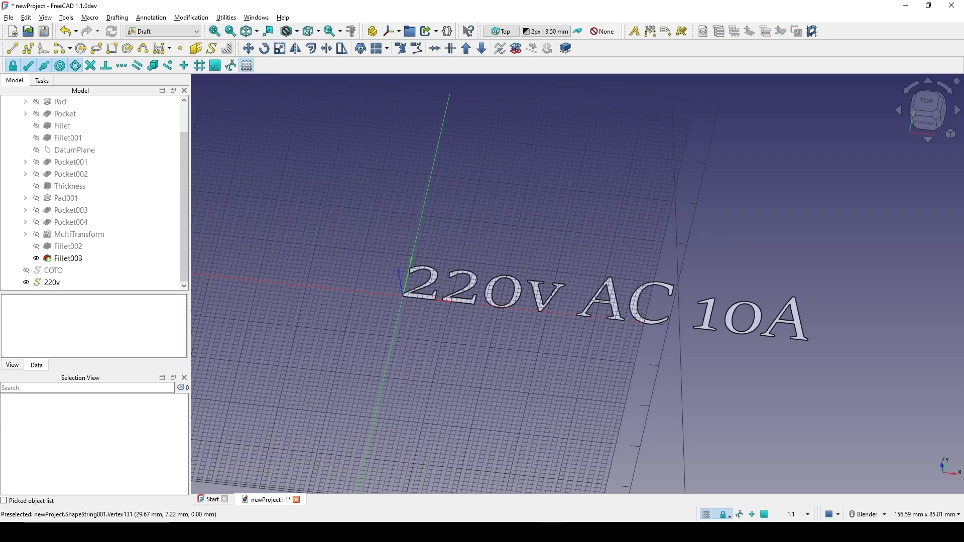
# Open Inkscape, start a new blank document and widen the canvas area beside the docked export settings
pyautogui.press('super')
pyautogui.write('i')
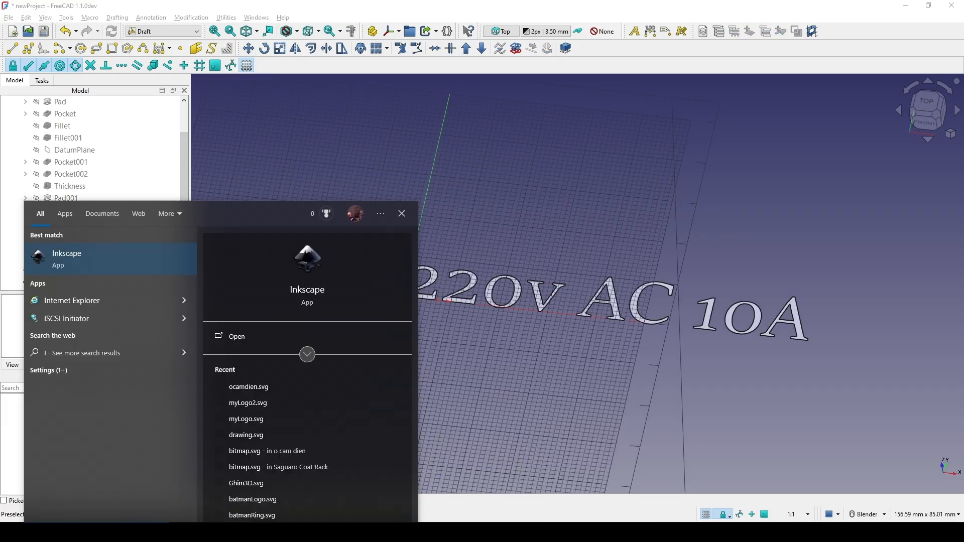
pyautogui.write('nk')
pyautogui.press('Return')
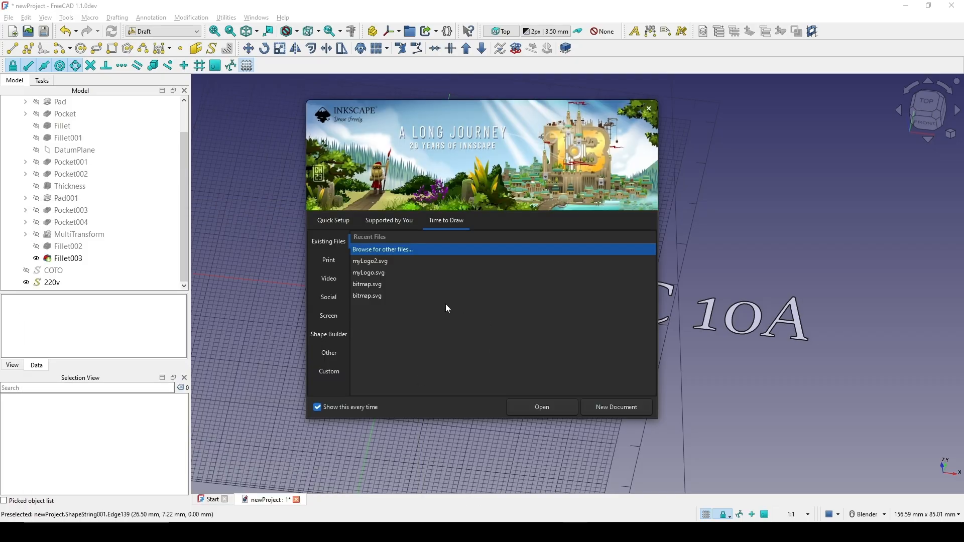
pyautogui.click(612, 407)
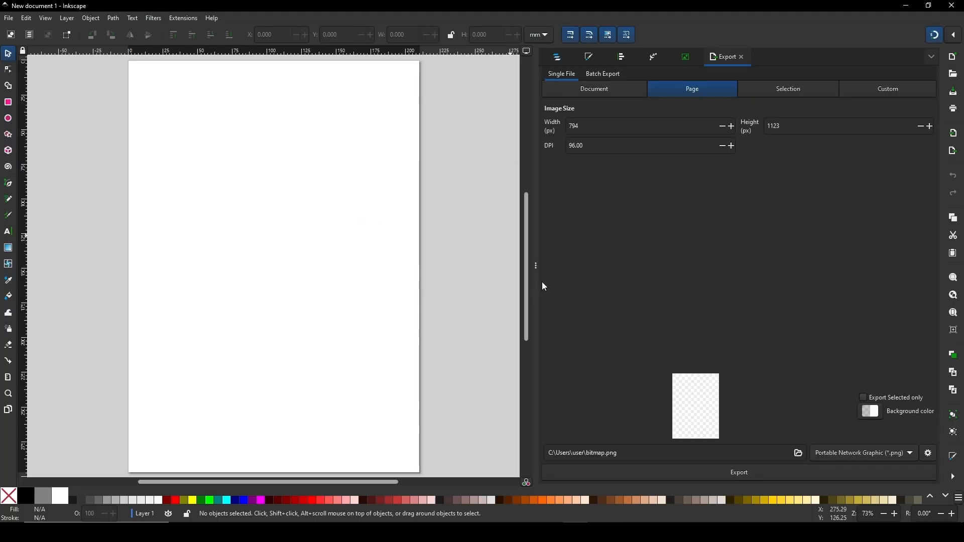
pyautogui.moveTo(536, 287); pyautogui.dragTo(766, 275)
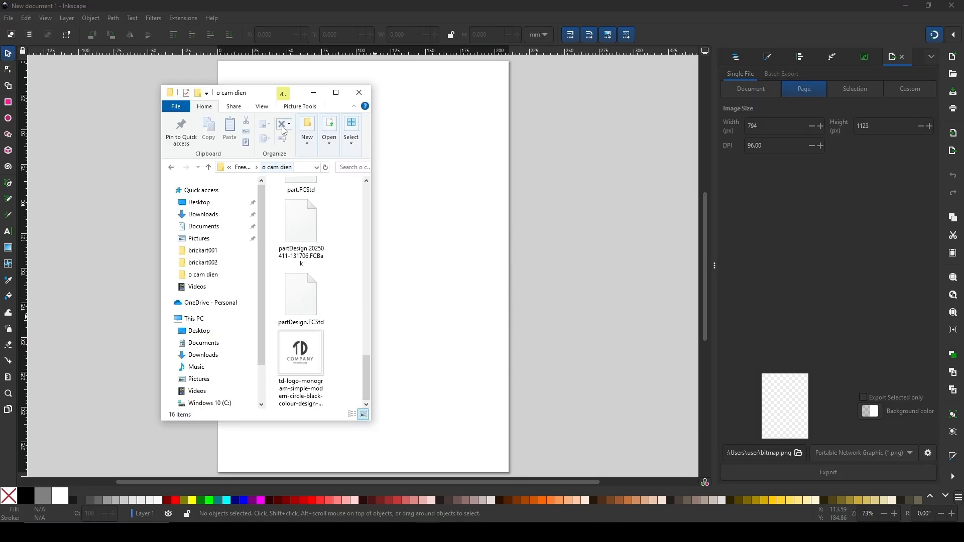
# Import the td-logo-monogram JPEG from the o cam dien folder into the document as an embedded image with default import options
pyautogui.moveTo(259, 92); pyautogui.dragTo(185, 80)
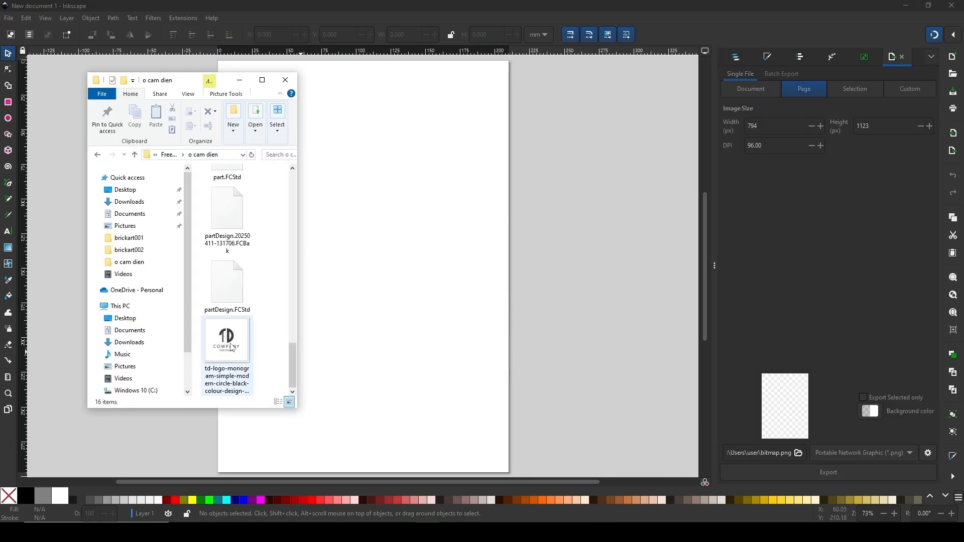
pyautogui.moveTo(231, 348); pyautogui.dragTo(411, 325)
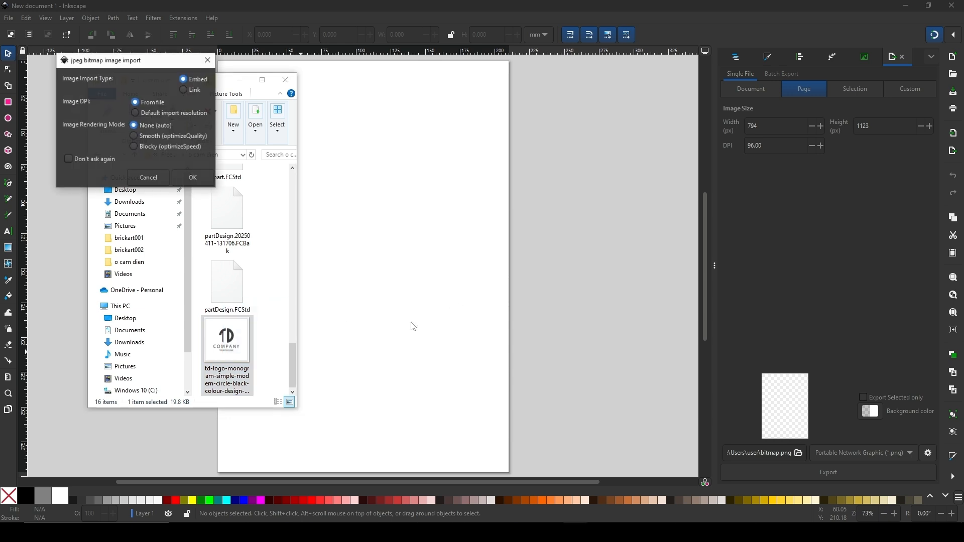
pyautogui.click(193, 179)
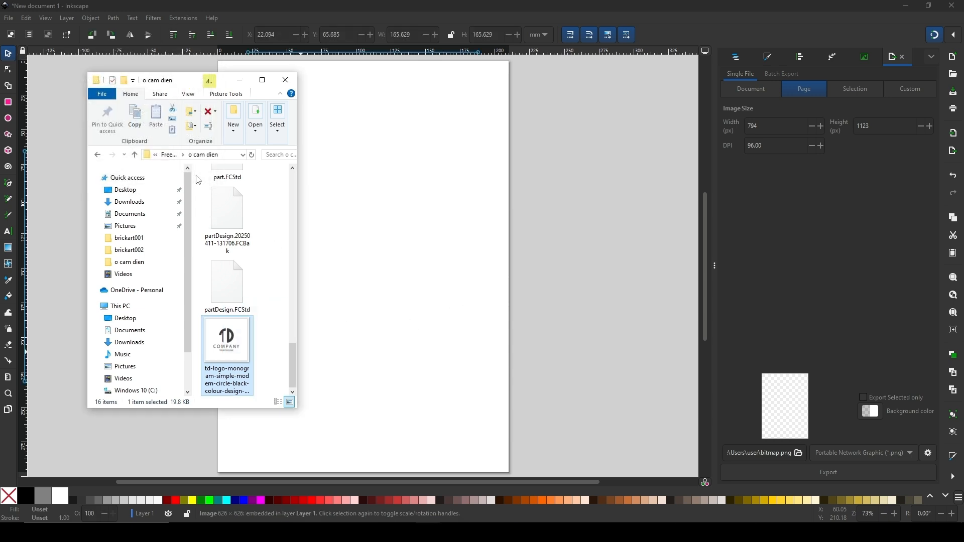
pyautogui.click(381, 254)
# Scale the imported logo image up uniformly about its centre to about 221 mm square and deselect it
pyautogui.keyDown('ctrl'); pyautogui.scroll(1, 390, 255); pyautogui.keyUp('ctrl')
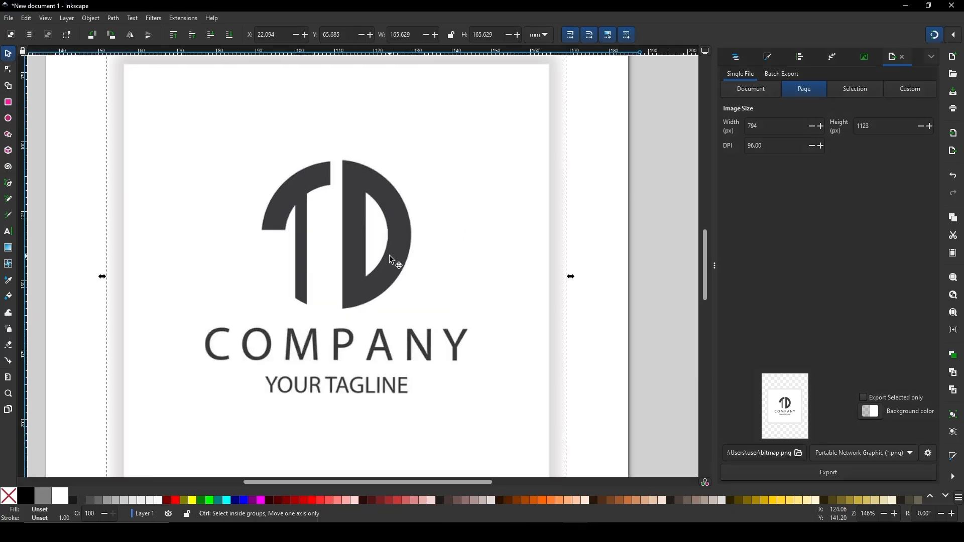
pyautogui.keyDown('ctrl'); pyautogui.scroll(-2, 390, 255); pyautogui.keyUp('ctrl')
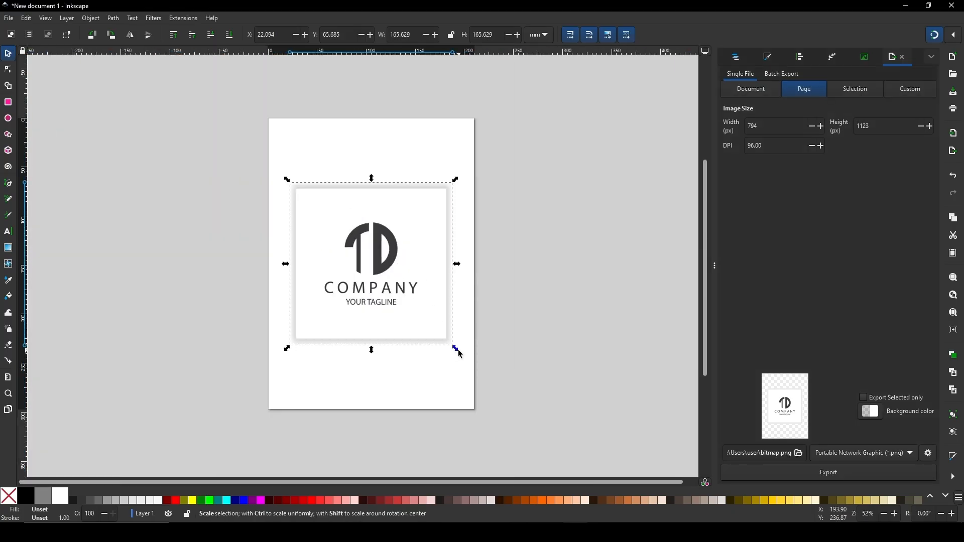
pyautogui.keyDown('ctrl'); pyautogui.scroll(1, 420, 329); pyautogui.keyUp('ctrl')
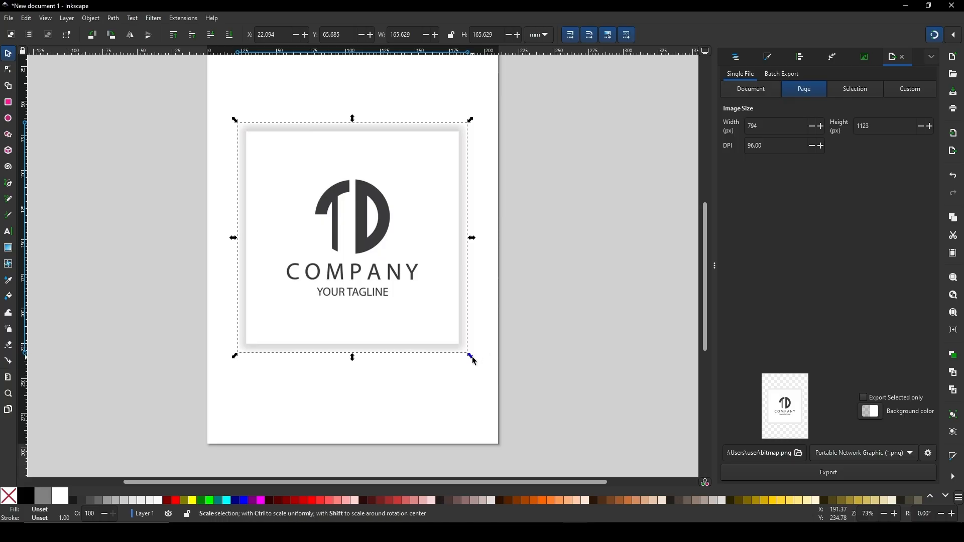
pyautogui.keyDown('shift'); pyautogui.moveTo(475, 360); pyautogui.dragTo(553, 395); pyautogui.keyUp('shift')
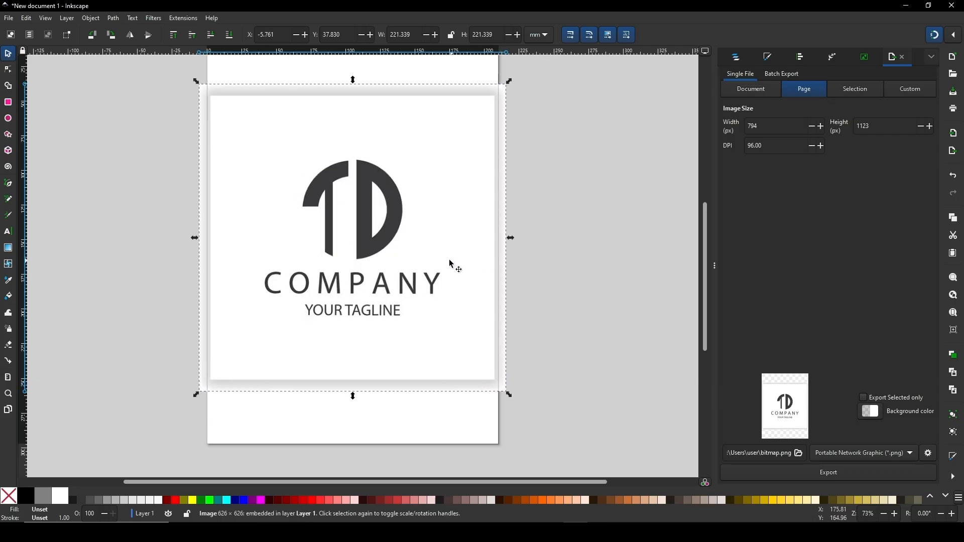
pyautogui.scroll(2, 437, 233)
pyautogui.click(565, 221)
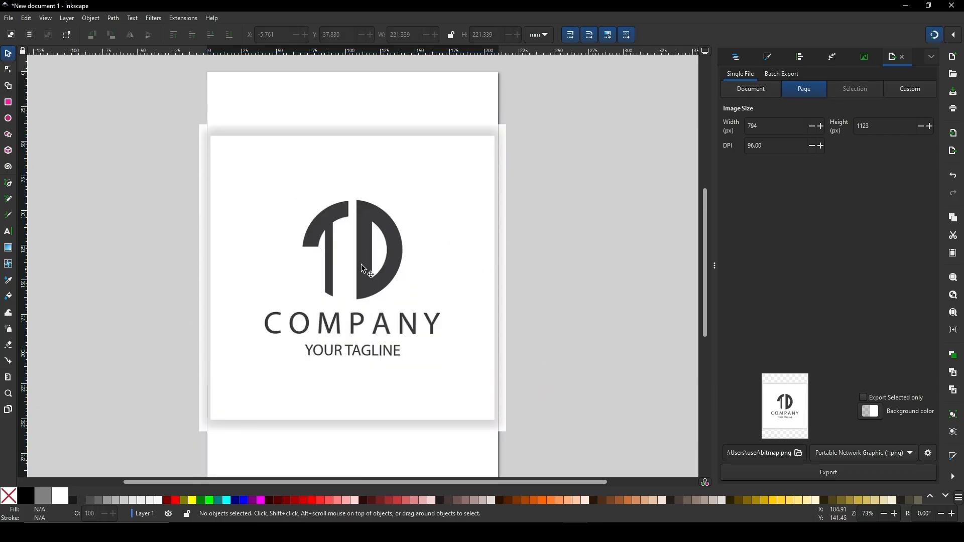
# Trace the logo image into a vector path with a single-scan Brightness cutoff at threshold 0.450
pyautogui.click(373, 248)
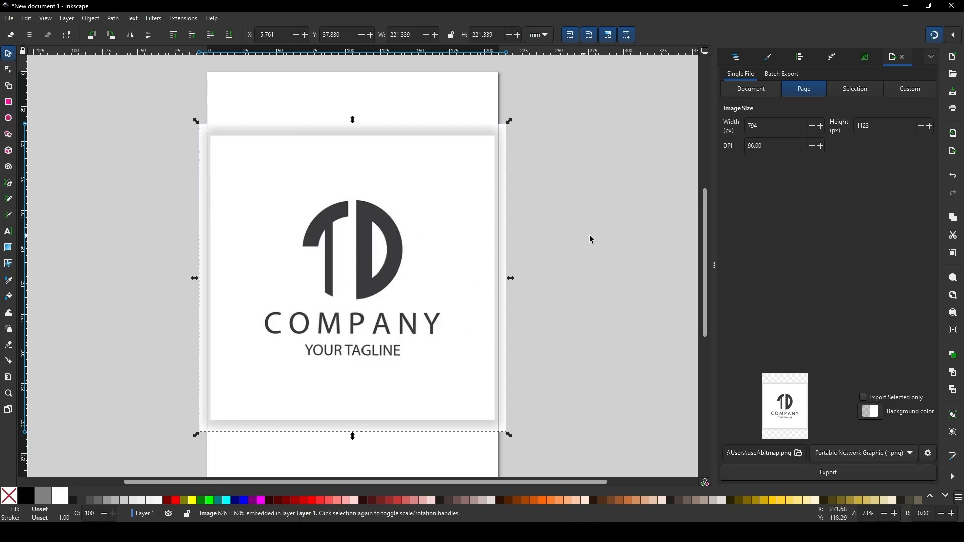
pyautogui.click(368, 254)
pyautogui.click(113, 18)
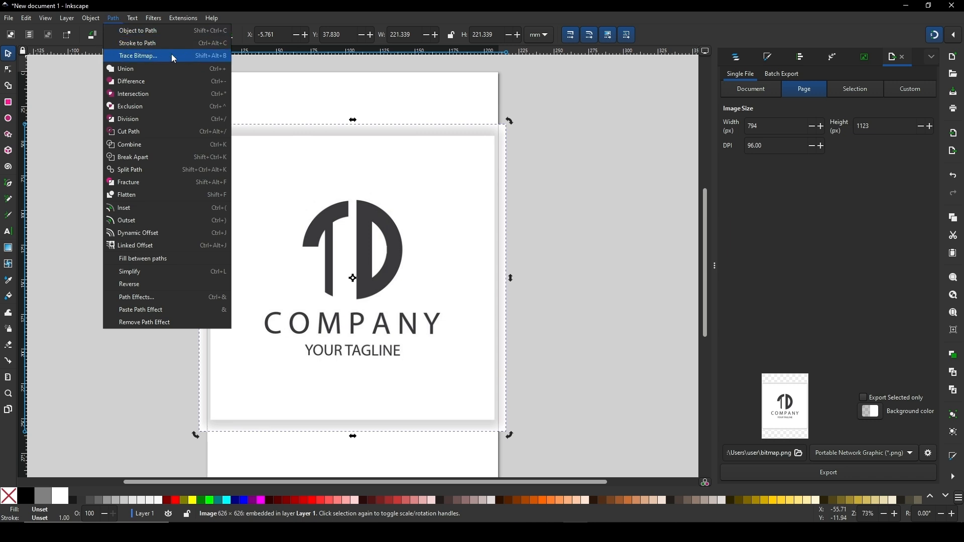
pyautogui.click(201, 60)
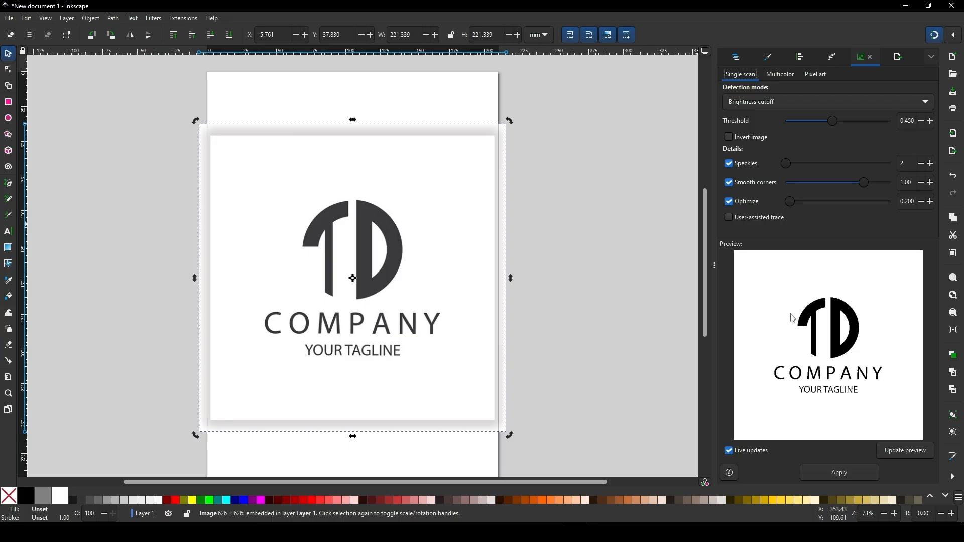
pyautogui.click(855, 475)
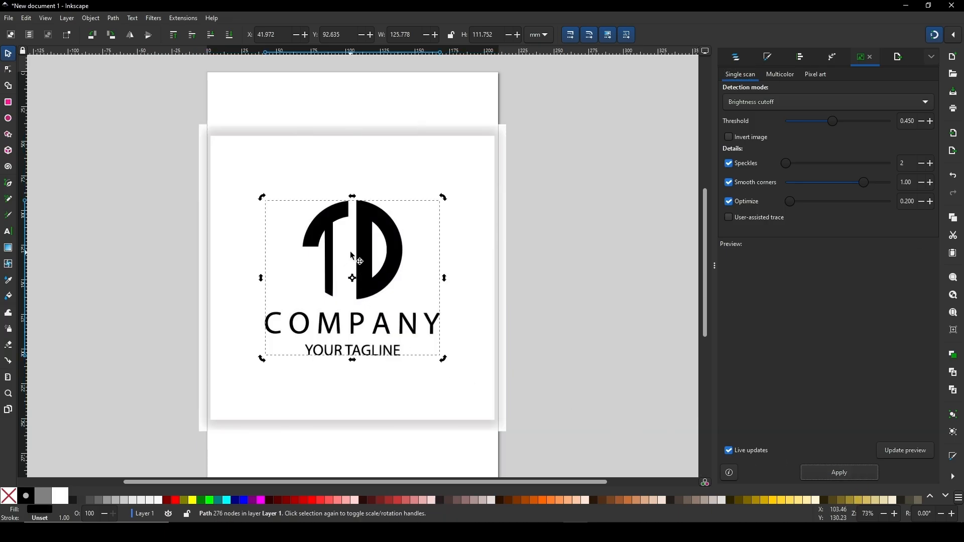
# Separate the traced path from the original logo image, delete the image and place the path back on the page
pyautogui.moveTo(358, 239)
pyautogui.mouseDown()
pyautogui.moveTo(403, 135)
pyautogui.moveTo(408, 142)
pyautogui.moveTo(362, 175)
pyautogui.moveTo(370, 186)
pyautogui.moveTo(361, 232)
pyautogui.moveTo(404, 269)
pyautogui.moveTo(394, 269)
pyautogui.moveTo(622, 221)
pyautogui.mouseUp()
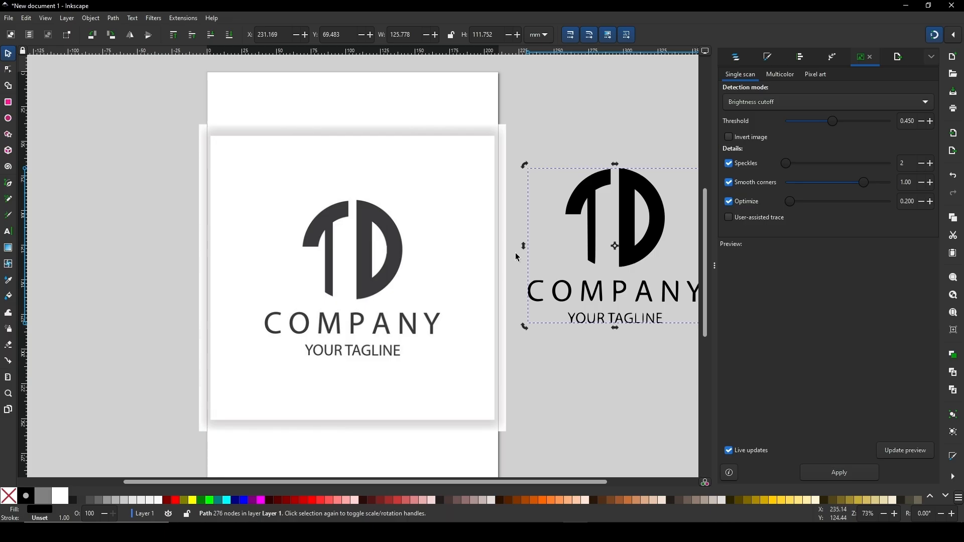
pyautogui.click(390, 259)
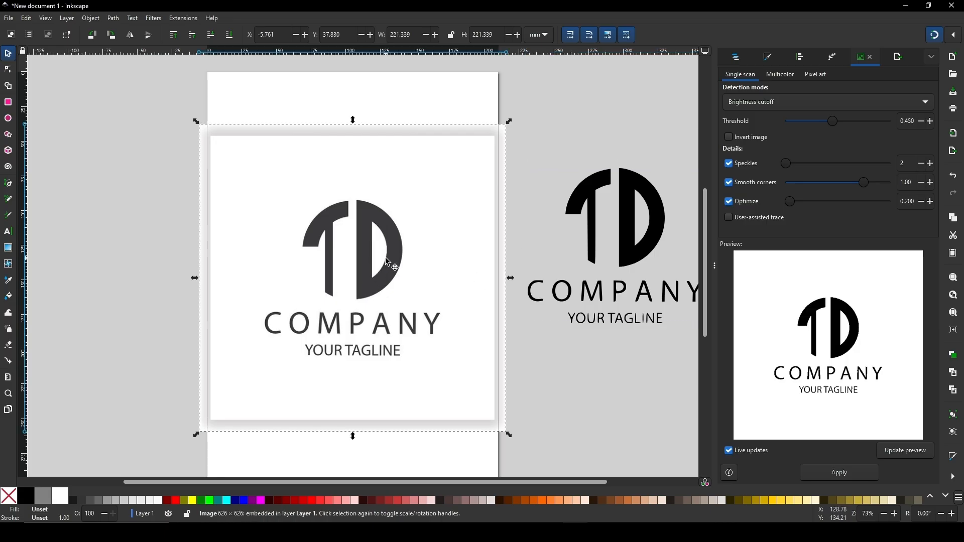
pyautogui.press('Delete')
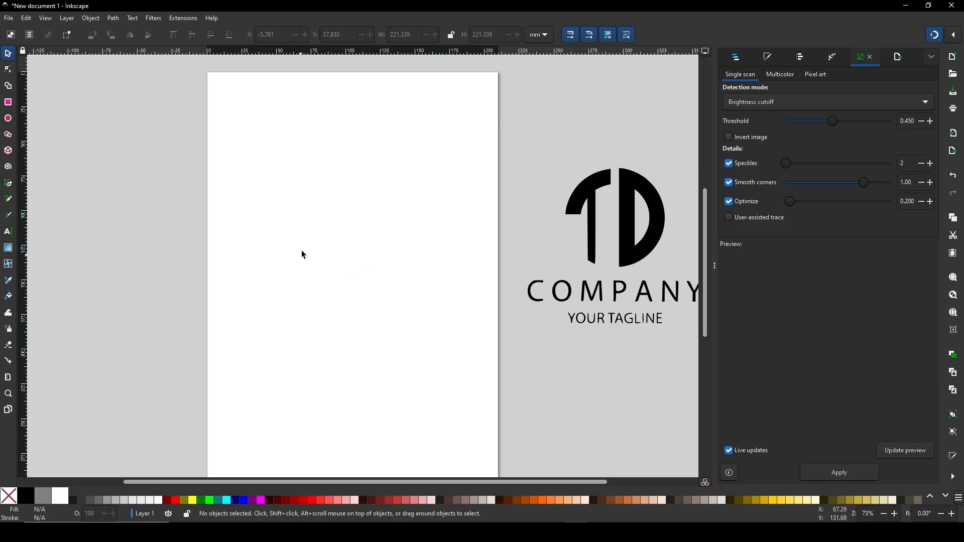
pyautogui.moveTo(629, 261)
pyautogui.mouseDown()
pyautogui.moveTo(367, 299)
pyautogui.moveTo(357, 284)
pyautogui.mouseUp()
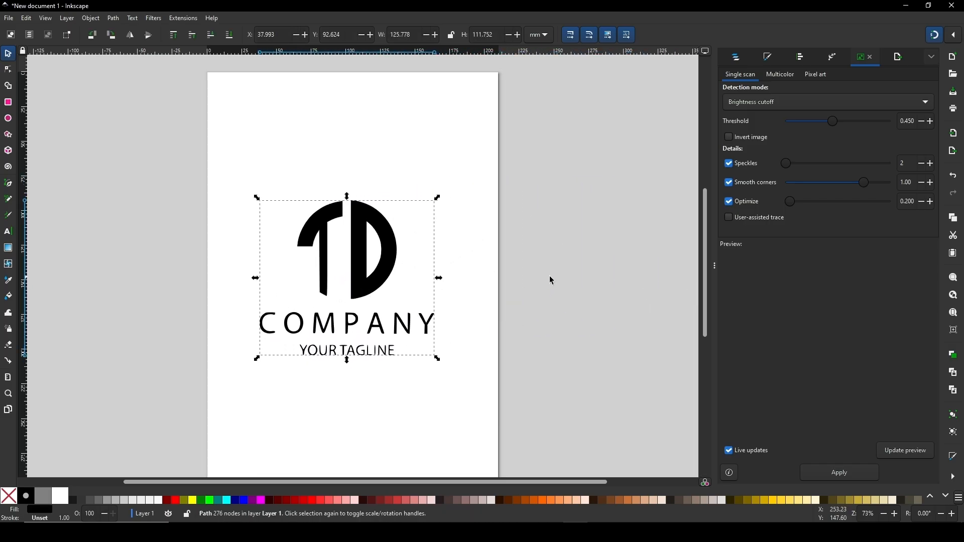
# Draw a rounded rectangle about 161 by 42 mm covering the COMPANY and YOUR TAGLINE text, then deselect it
pyautogui.keyDown('ctrl'); pyautogui.scroll(2, 356, 283); pyautogui.keyUp('ctrl')
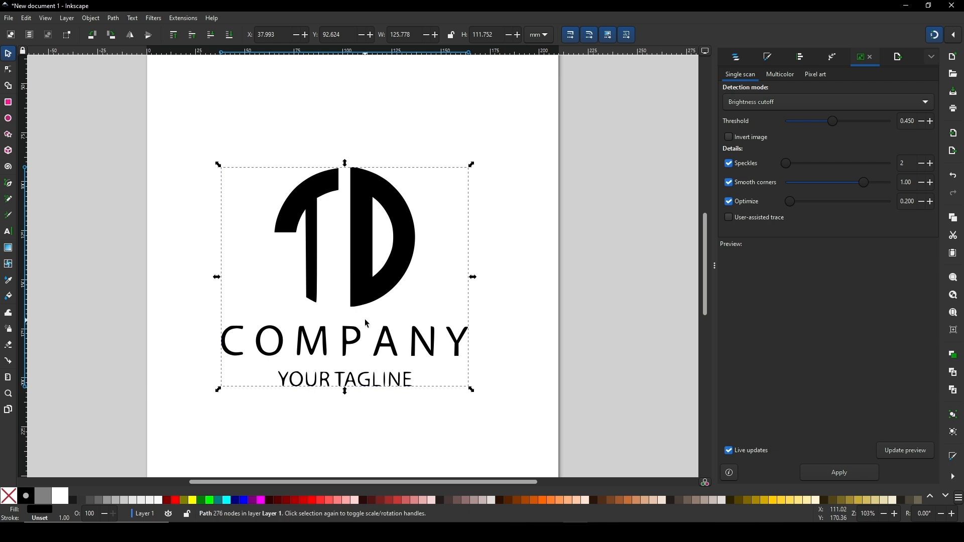
pyautogui.scroll(-4, 366, 318)
pyautogui.scroll(2, 366, 319)
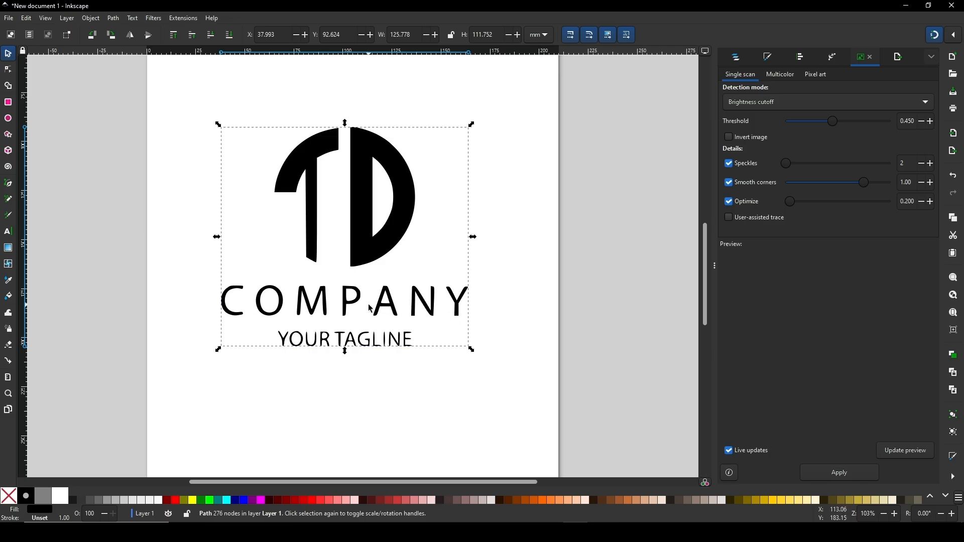
pyautogui.click(8, 103)
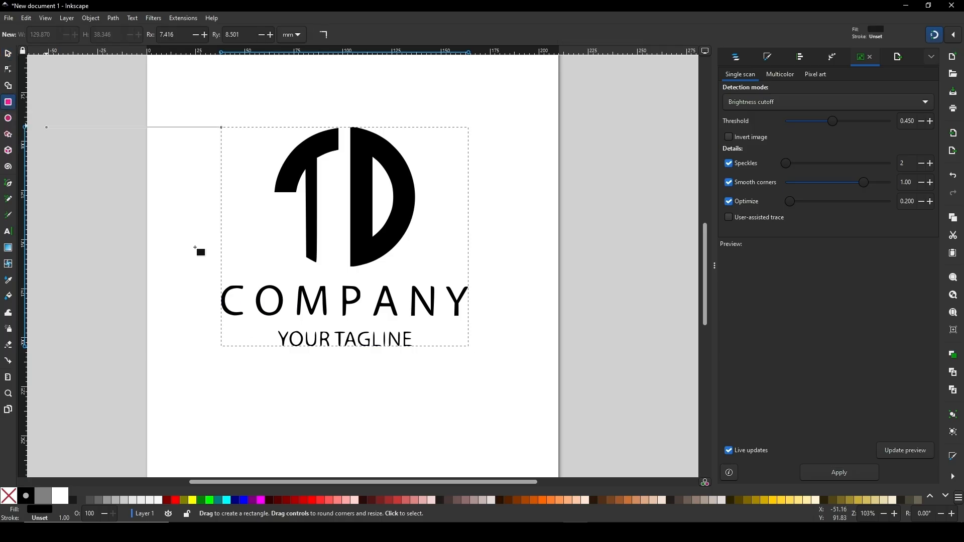
pyautogui.moveTo(181, 277); pyautogui.dragTo(499, 359)
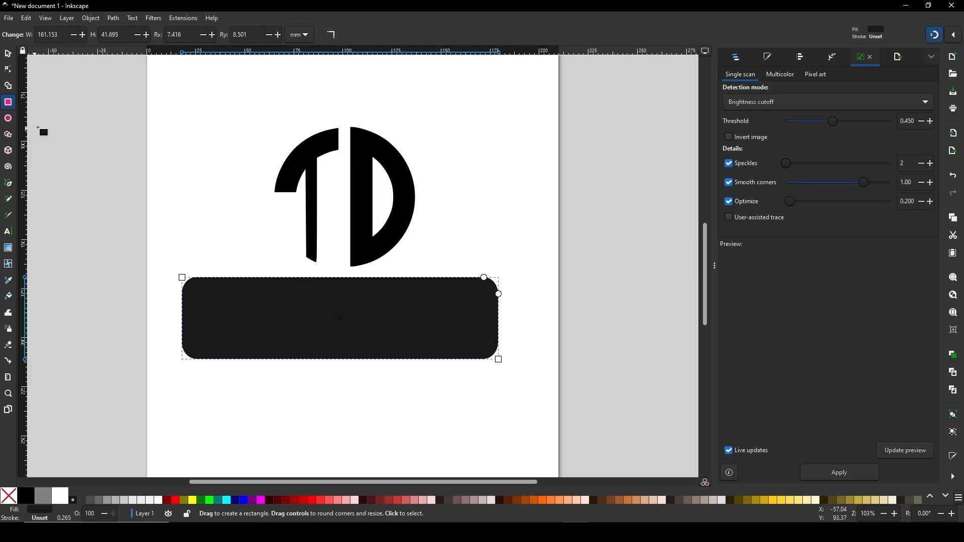
pyautogui.click(8, 55)
pyautogui.click(512, 171)
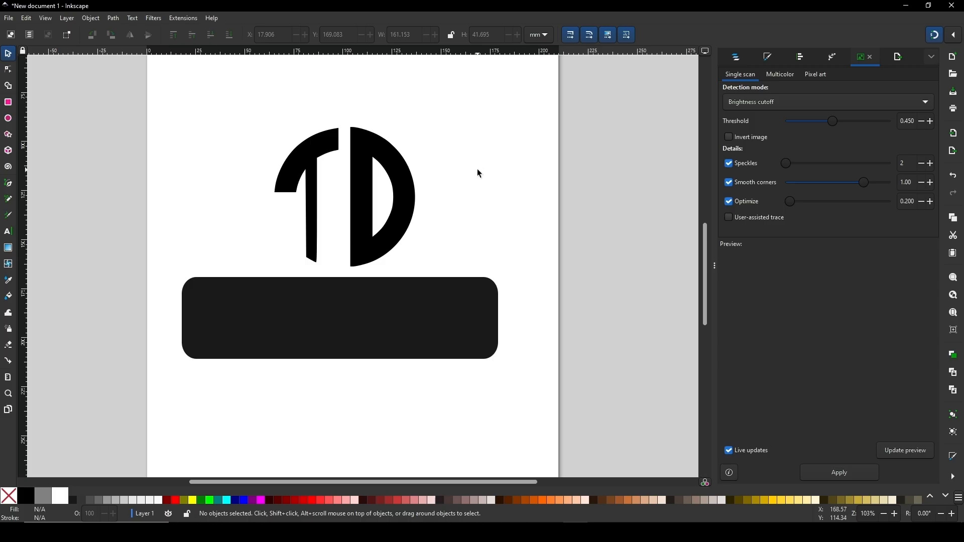
# Subtract the rectangle from the traced logo path with Difference, leaving only the TD monogram
pyautogui.click(364, 161)
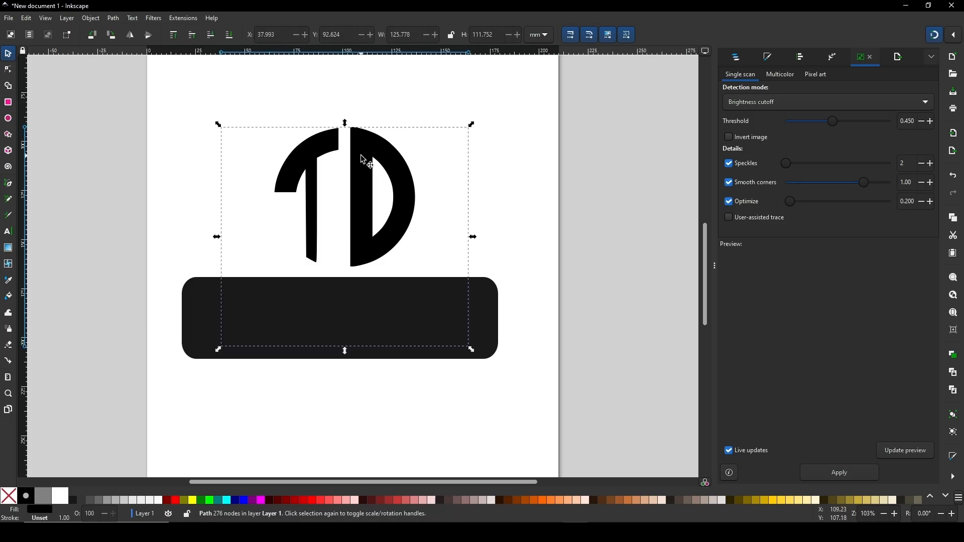
pyautogui.press('shift')
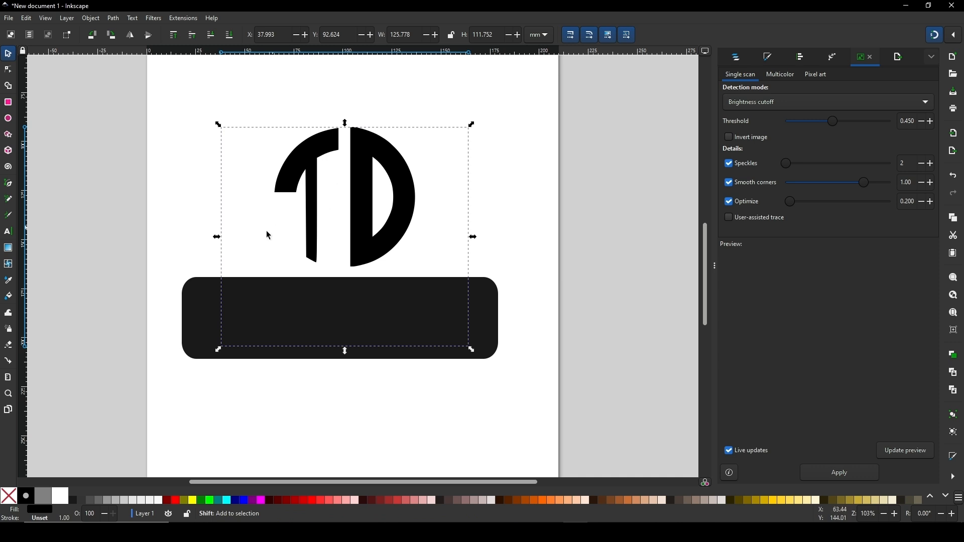
pyautogui.keyDown('shift'); pyautogui.click(203, 298); pyautogui.keyUp('shift')
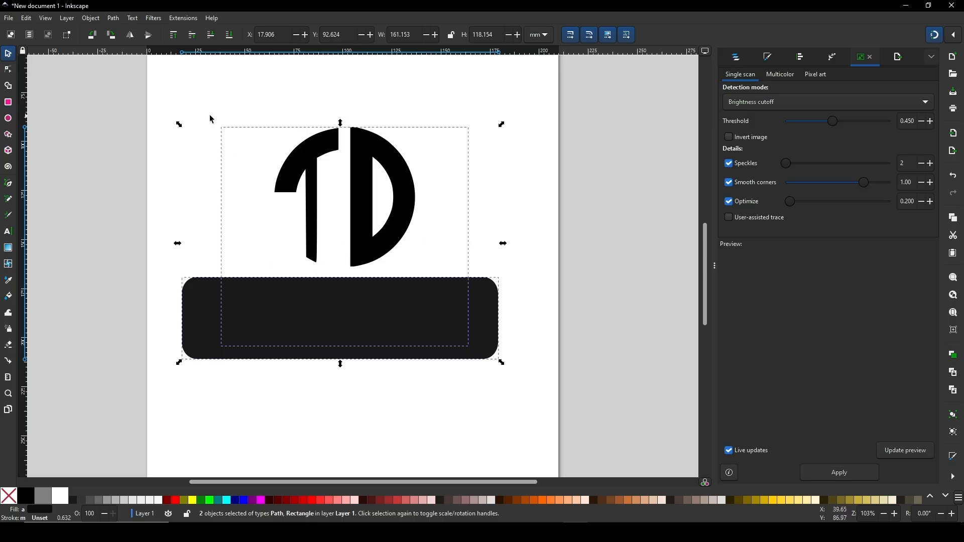
pyautogui.click(115, 19)
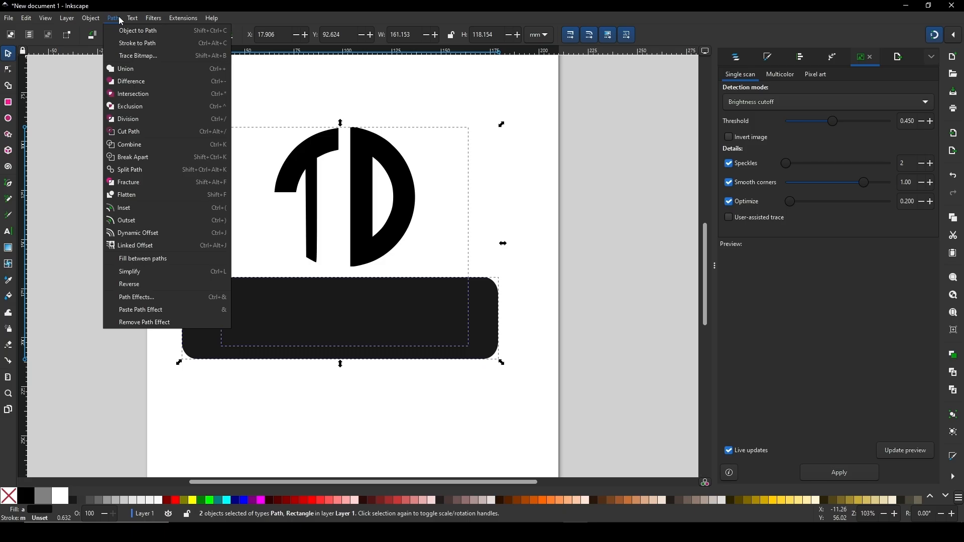
pyautogui.click(161, 82)
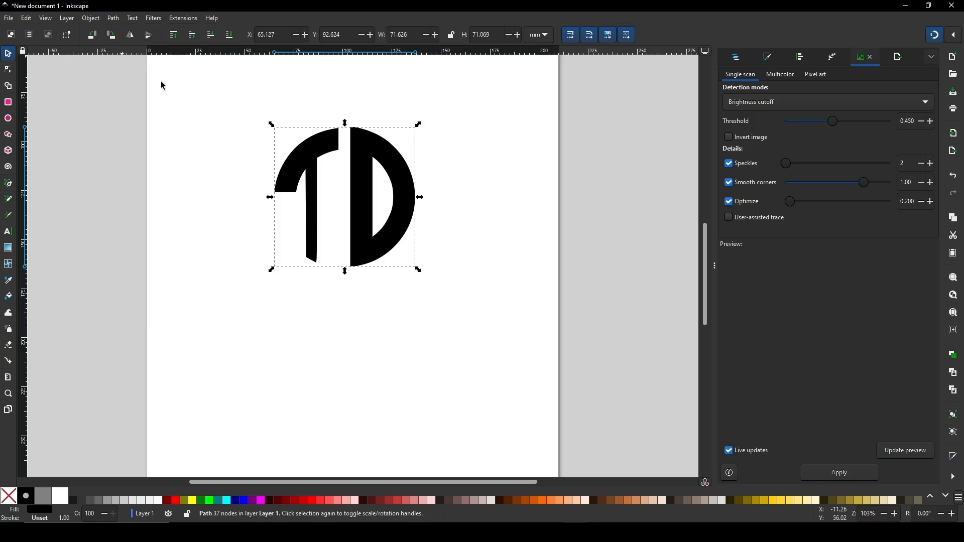
pyautogui.click(480, 205)
# Move the TD monogram closer to the page centre, to about X 69 mm and Y 101 mm, and deselect it
pyautogui.keyDown('ctrl'); pyautogui.scroll(-4, 393, 246); pyautogui.keyUp('ctrl')
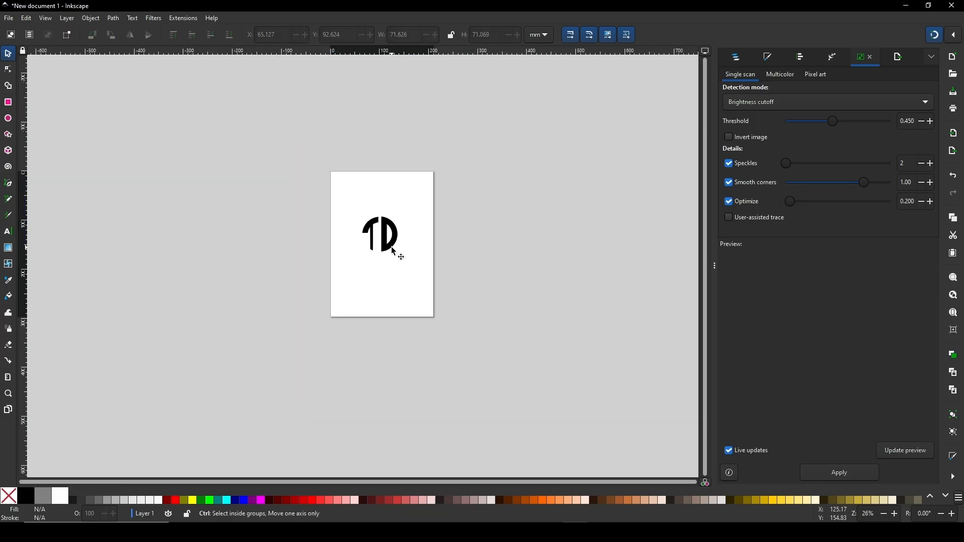
pyautogui.keyDown('ctrl'); pyautogui.scroll(3, 391, 246); pyautogui.keyUp('ctrl')
pyautogui.moveTo(380, 246); pyautogui.dragTo(386, 257)
pyautogui.keyDown('ctrl'); pyautogui.scroll(-1, 460, 232); pyautogui.keyUp('ctrl')
pyautogui.click(463, 224)
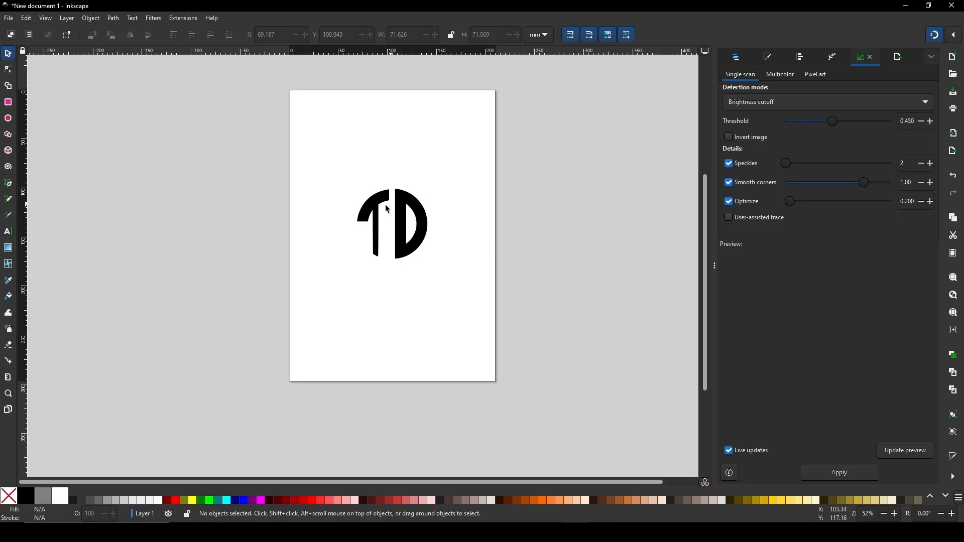
# Copy the TD monogram path to the clipboard and switch back to the newProject document in FreeCAD
pyautogui.click(415, 206)
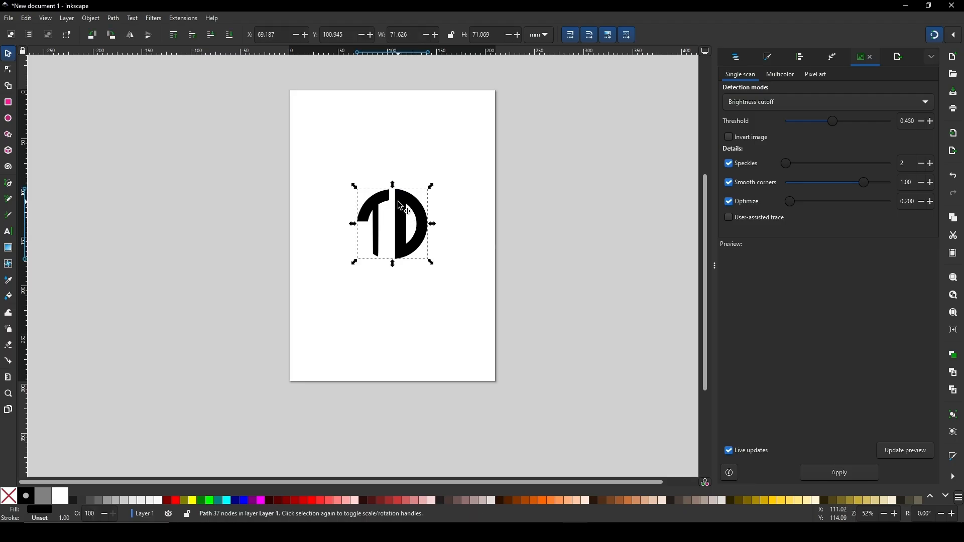
pyautogui.hotkey('ctrl', 'c')
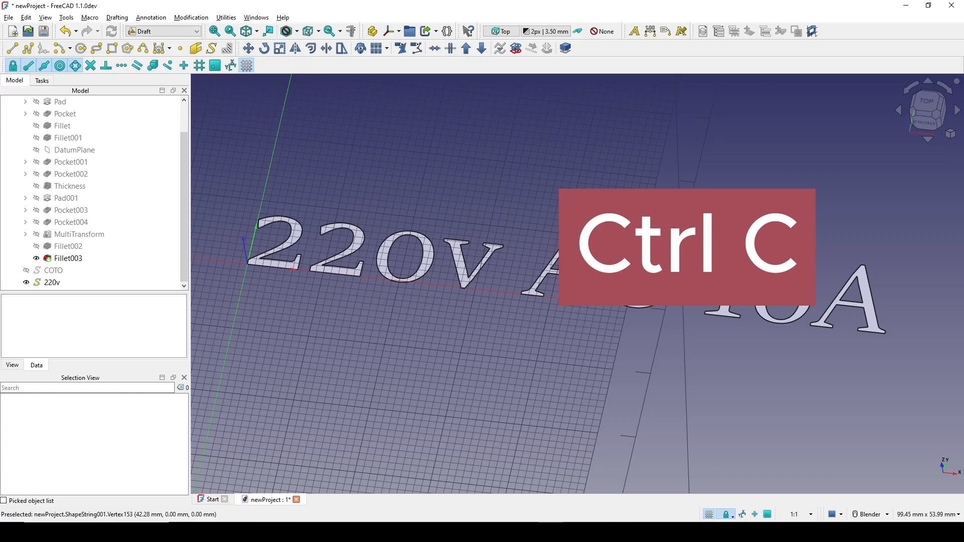
pyautogui.moveTo(538, 276); pyautogui.dragTo(559, 269, button='middle')
pyautogui.scroll(3, 558, 269)
pyautogui.keyDown('shift'); pyautogui.moveTo(554, 235); pyautogui.dragTo(552, 260, button='middle'); pyautogui.keyUp('shift')
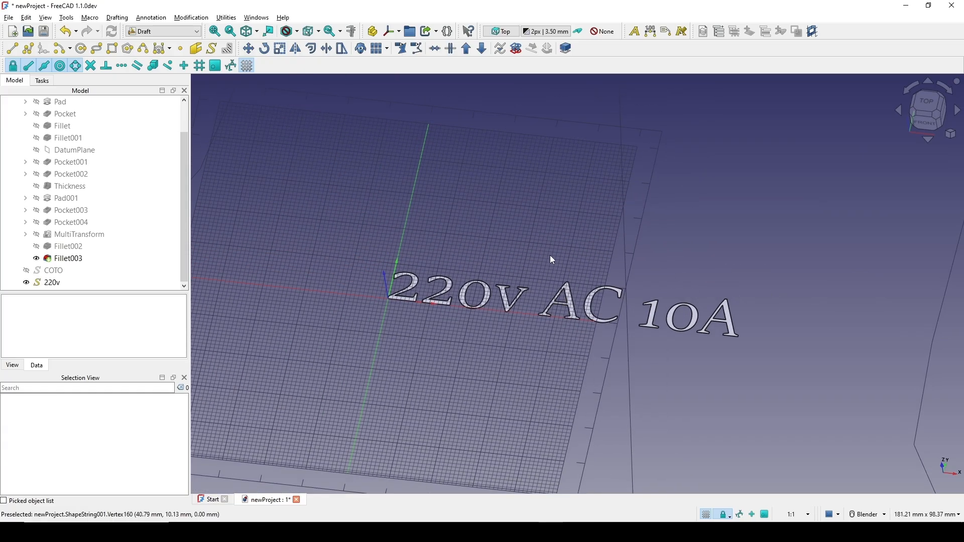
# Switch from the Draft workbench to the Curves workbench
pyautogui.click(169, 32)
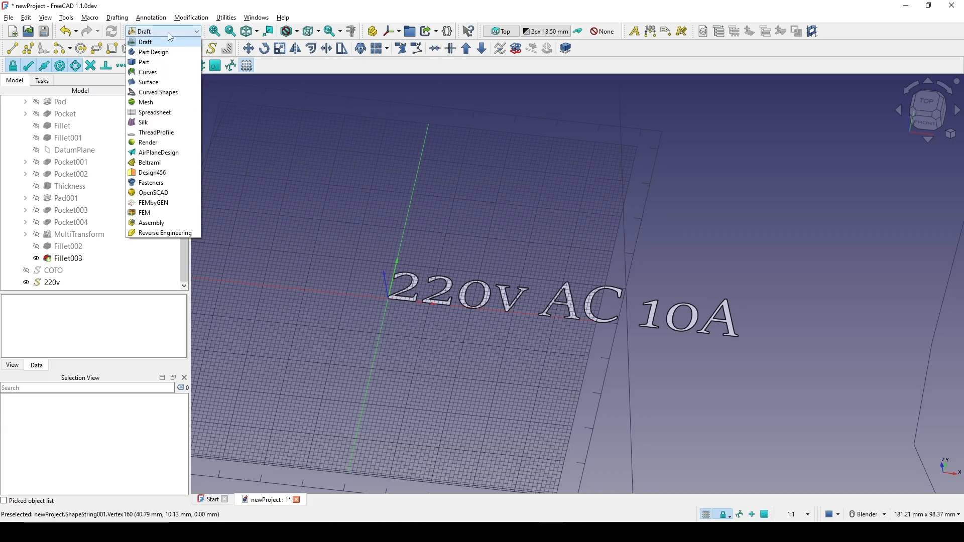
pyautogui.click(168, 73)
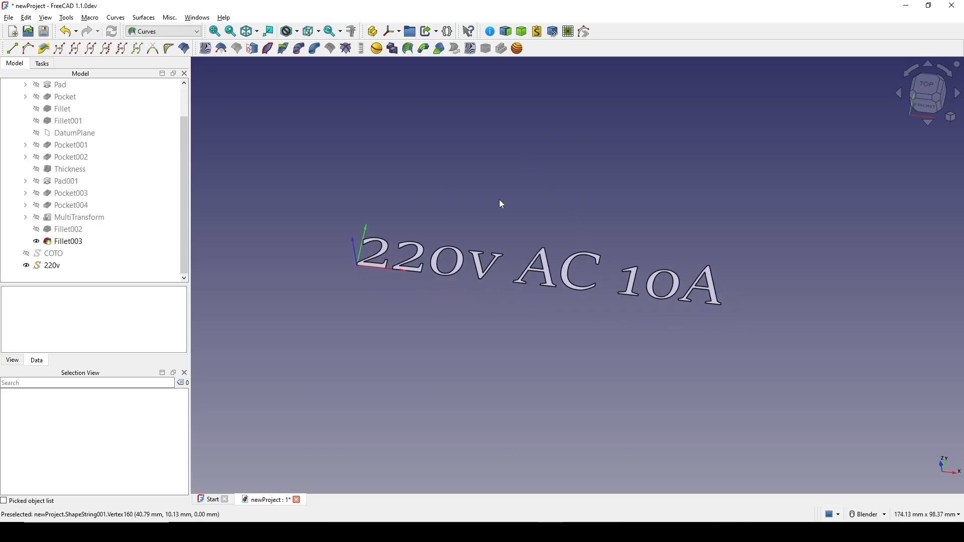
# Search the Addon Manager for curves, view the details of the Curves workbench addon, and close the manager
pyautogui.click(67, 18)
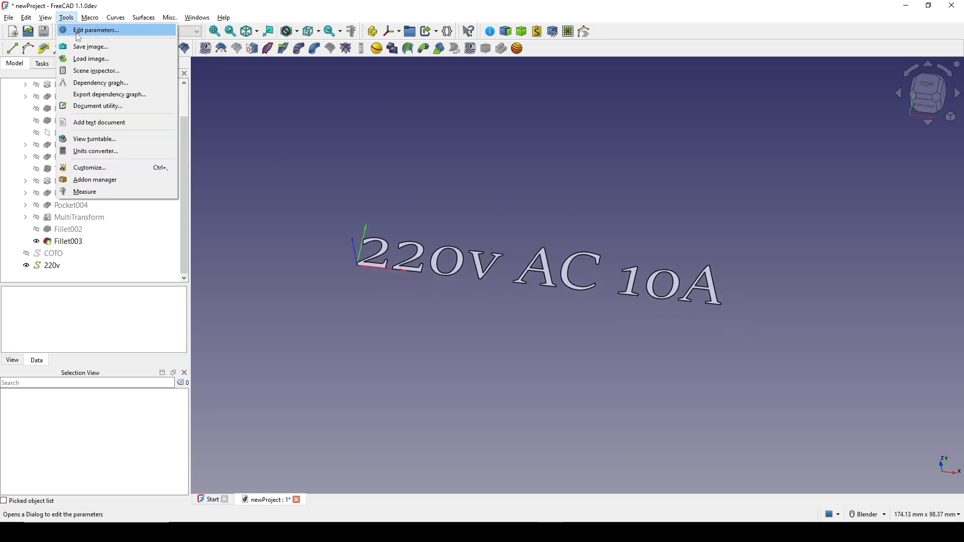
pyautogui.click(108, 180)
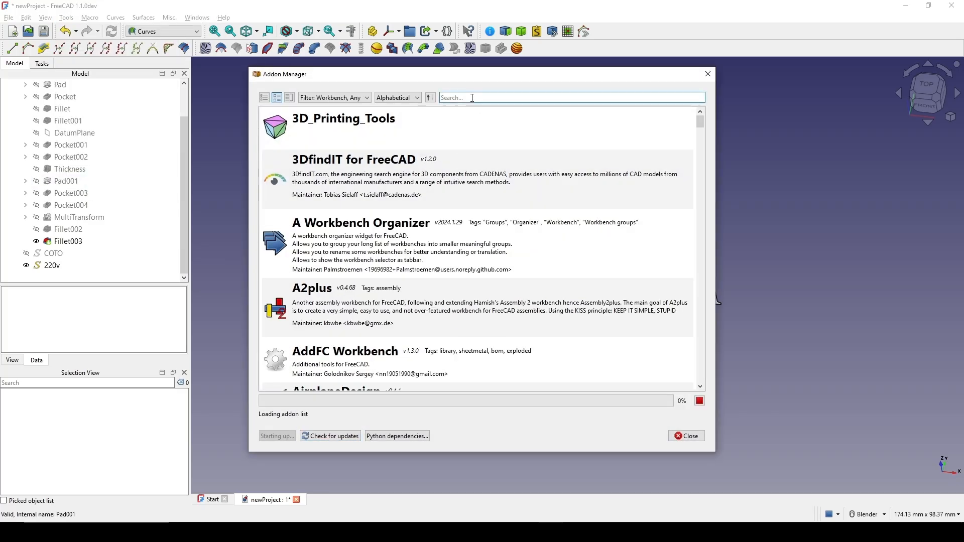
pyautogui.click(473, 98)
pyautogui.write('curves')
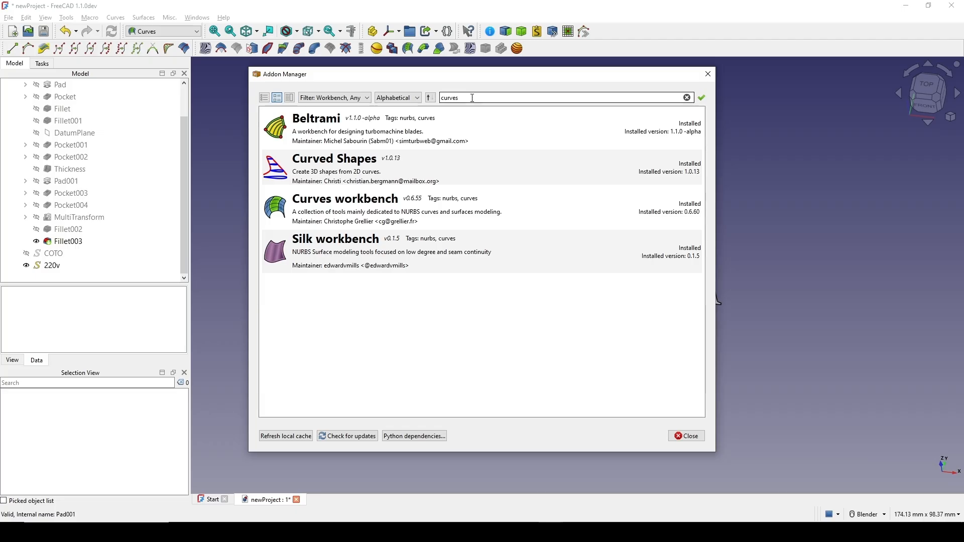
pyautogui.click(382, 205)
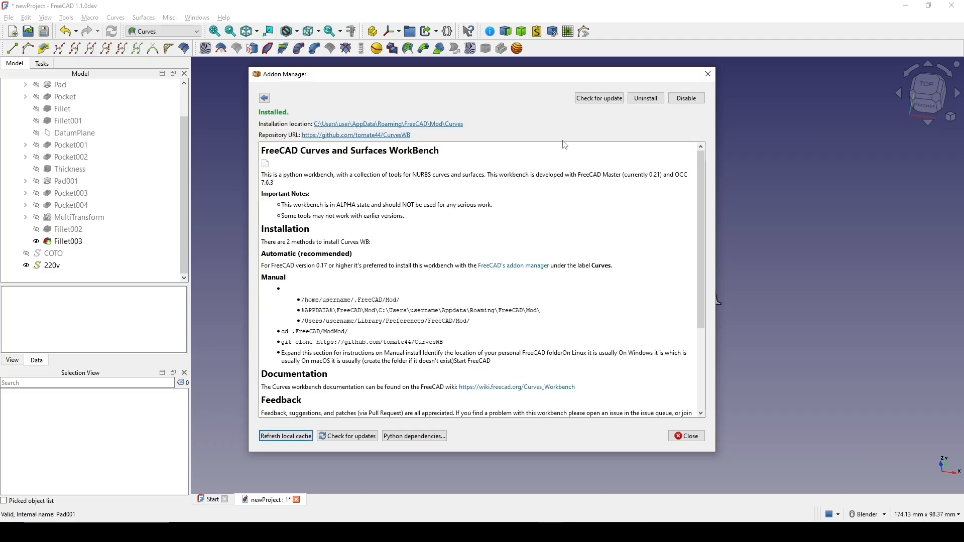
pyautogui.click(691, 440)
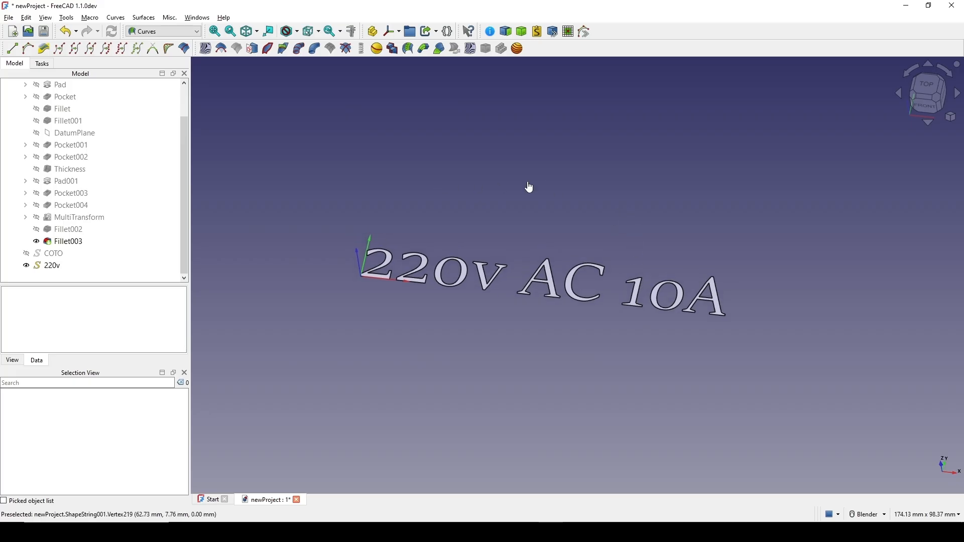
# Paste the copied TD monogram as SVG geometry using the older 90 dpi standard, and enlarge the model tree to list its paths
pyautogui.click(538, 32)
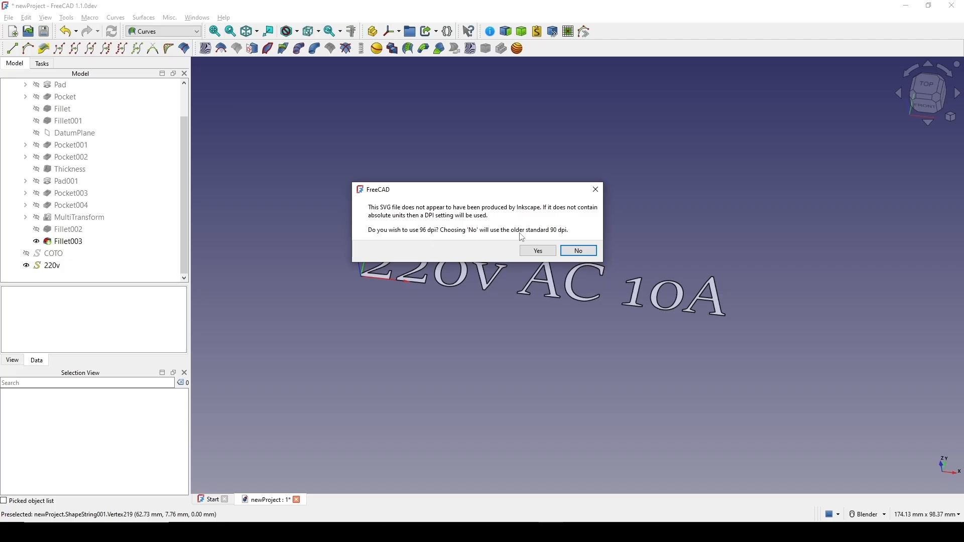
pyautogui.click(580, 251)
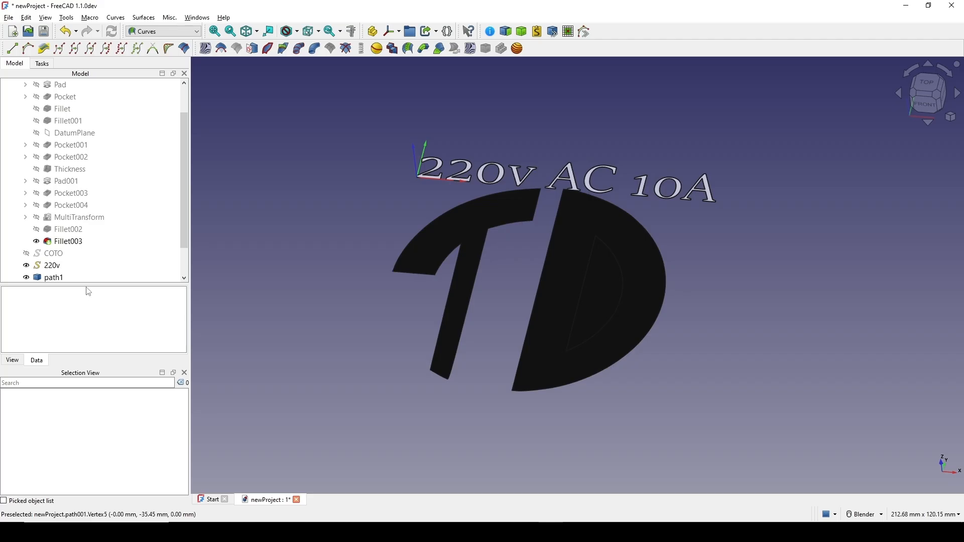
pyautogui.moveTo(93, 284); pyautogui.dragTo(94, 314)
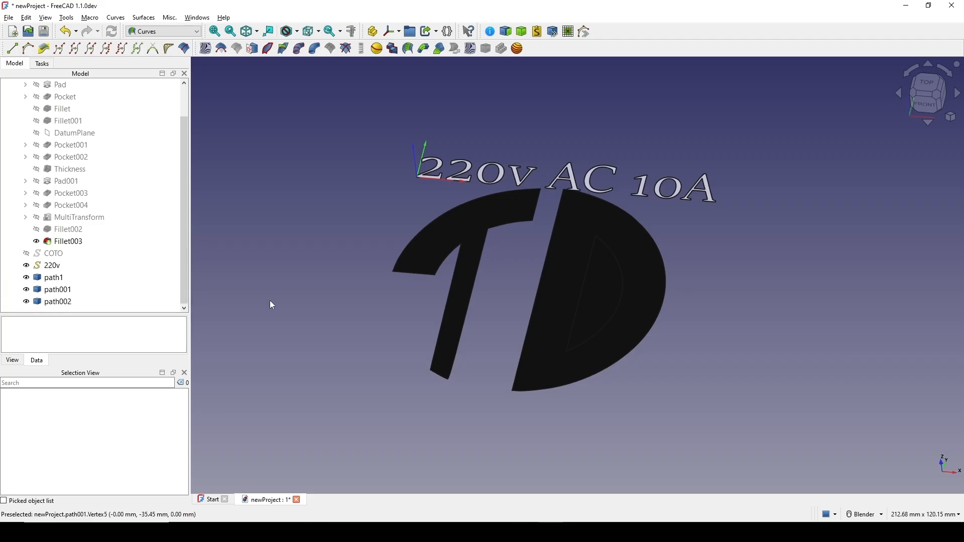
pyautogui.click(573, 251)
pyautogui.moveTo(643, 285); pyautogui.dragTo(656, 300, button='middle')
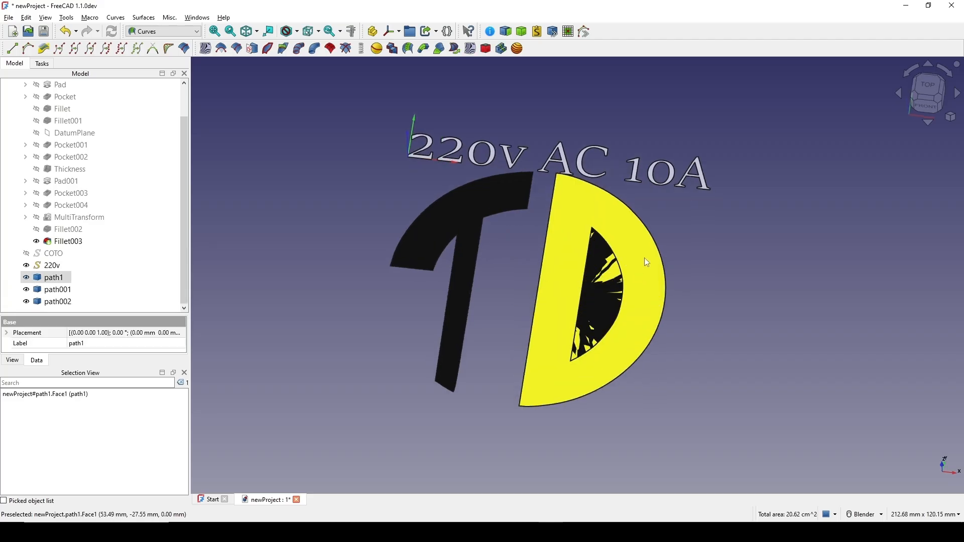
pyautogui.click(695, 275)
pyautogui.keyDown('shift'); pyautogui.moveTo(687, 261); pyautogui.dragTo(679, 270, button='middle'); pyautogui.keyUp('shift')
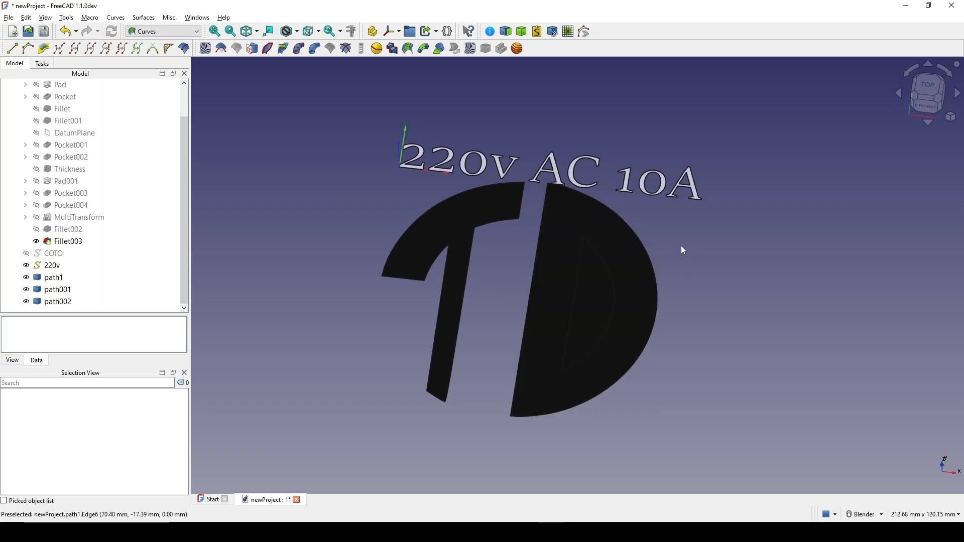
# Switch to the Part workbench
pyautogui.click(160, 31)
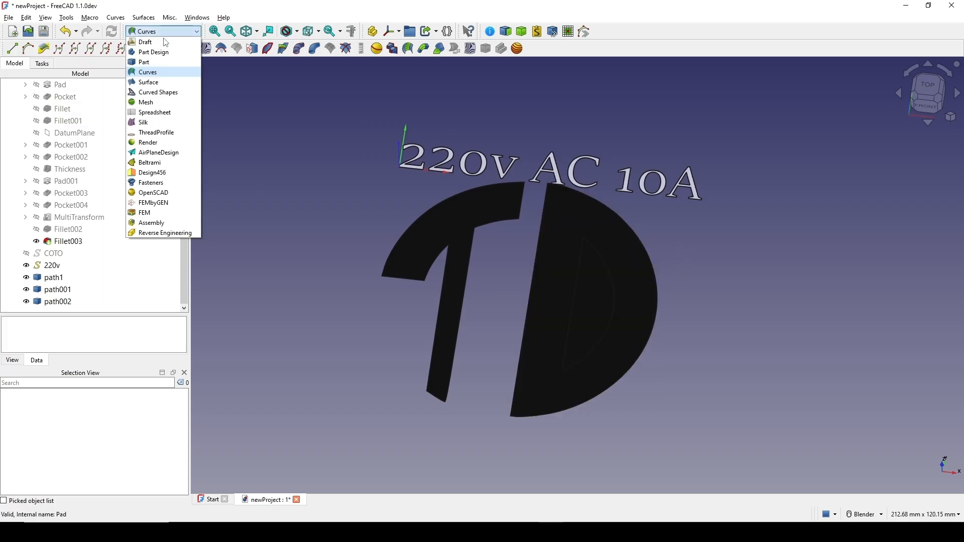
pyautogui.click(156, 63)
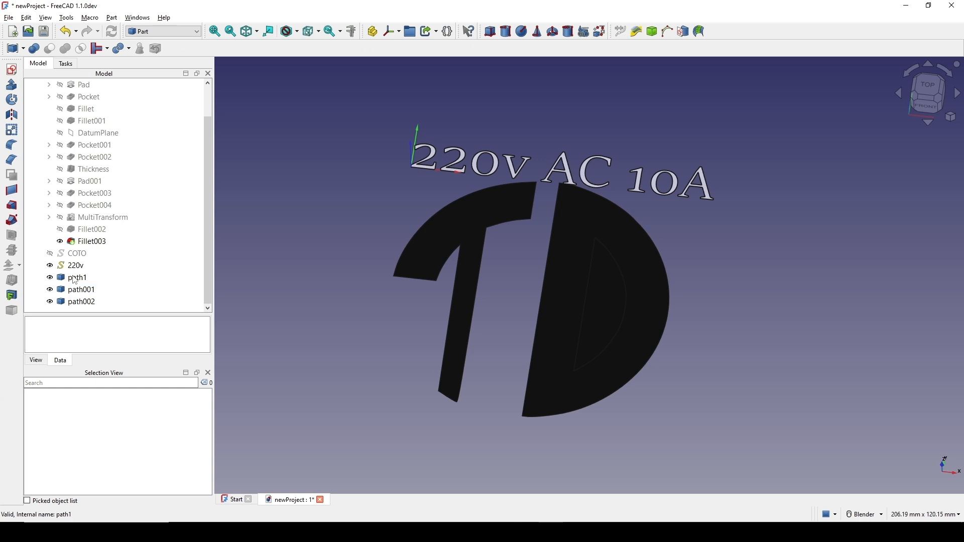
# Highlight path1, path001 and path002 in turn to identify which part of the TD monogram each one forms
pyautogui.click(77, 278)
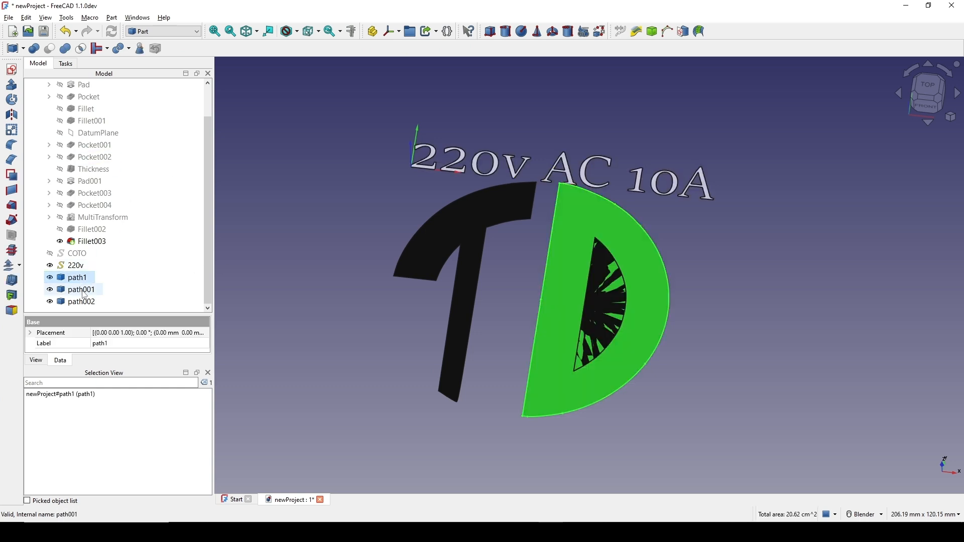
pyautogui.click(84, 303)
pyautogui.click(78, 278)
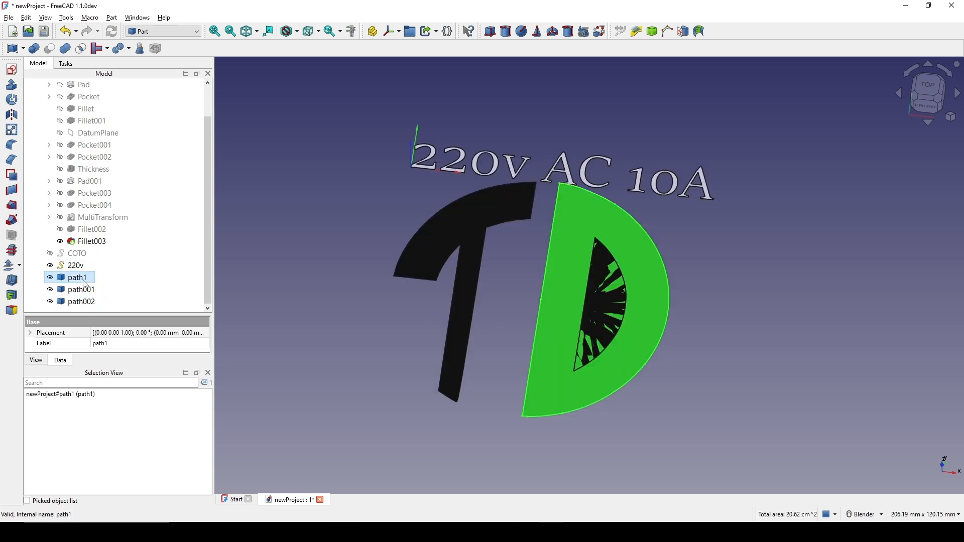
pyautogui.keyDown('ctrl'); pyautogui.click(80, 290); pyautogui.keyUp('ctrl')
pyautogui.click(78, 277)
pyautogui.click(80, 290)
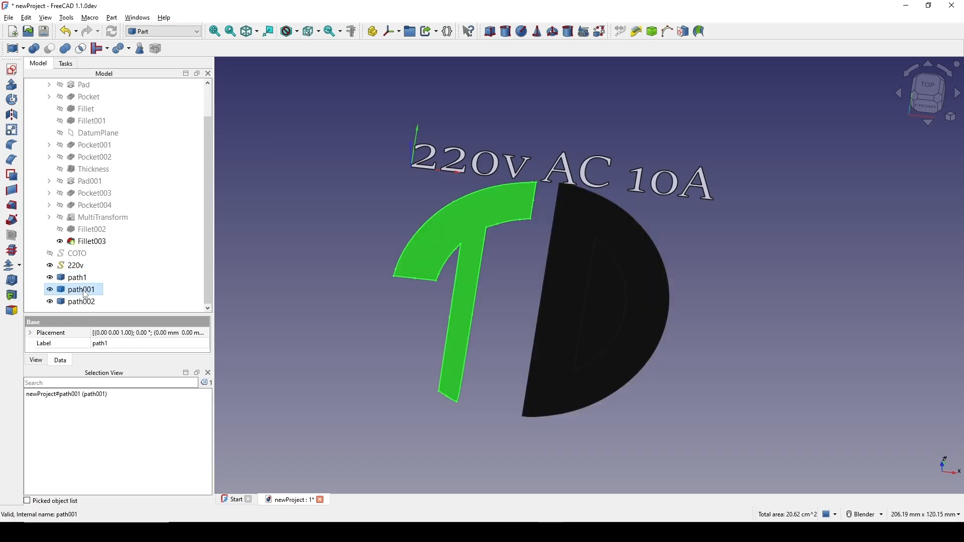
pyautogui.click(77, 302)
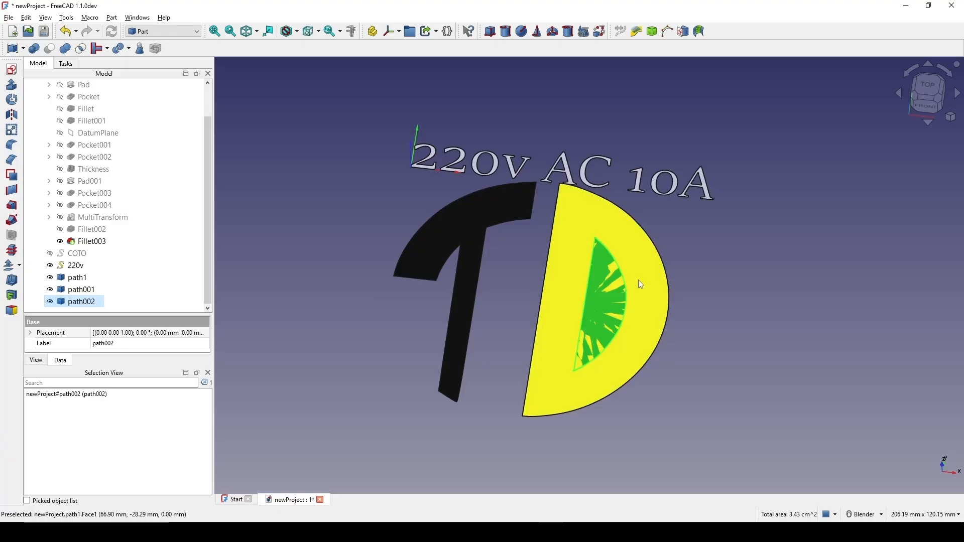
pyautogui.moveTo(628, 300); pyautogui.dragTo(565, 283, button='middle')
pyautogui.scroll(3, 574, 284)
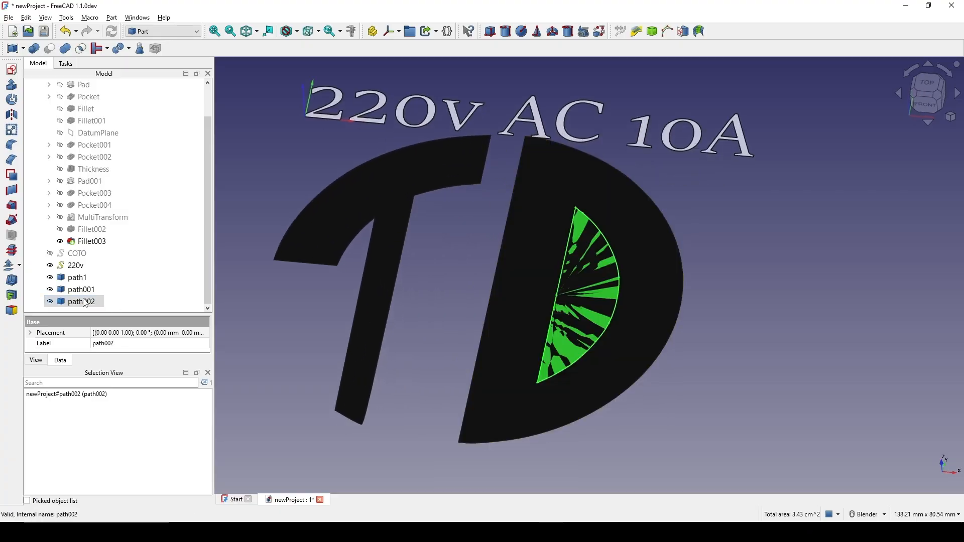
# Cut path002, the inner opening of the letter D, out of path1 with a Boolean Cut
pyautogui.click(77, 278)
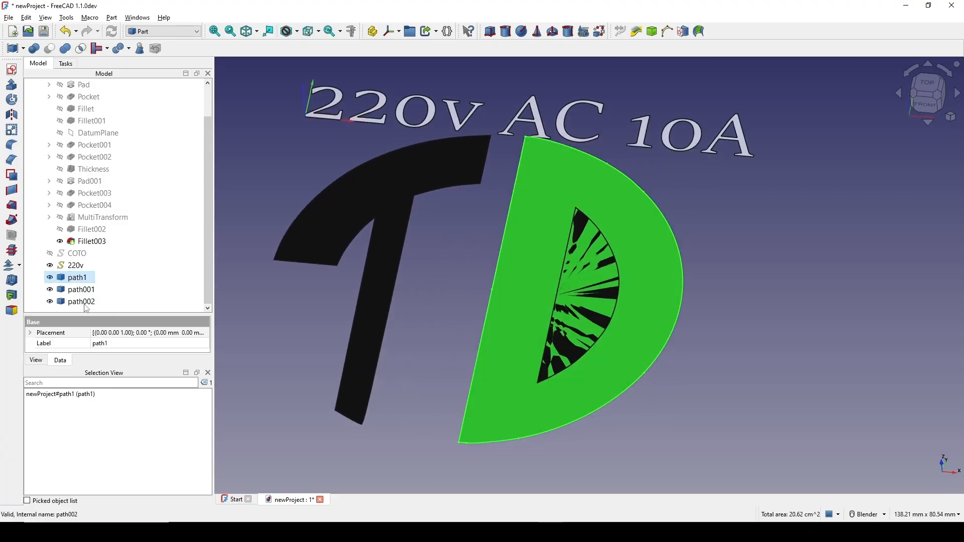
pyautogui.keyDown('ctrl'); pyautogui.click(86, 303); pyautogui.keyUp('ctrl')
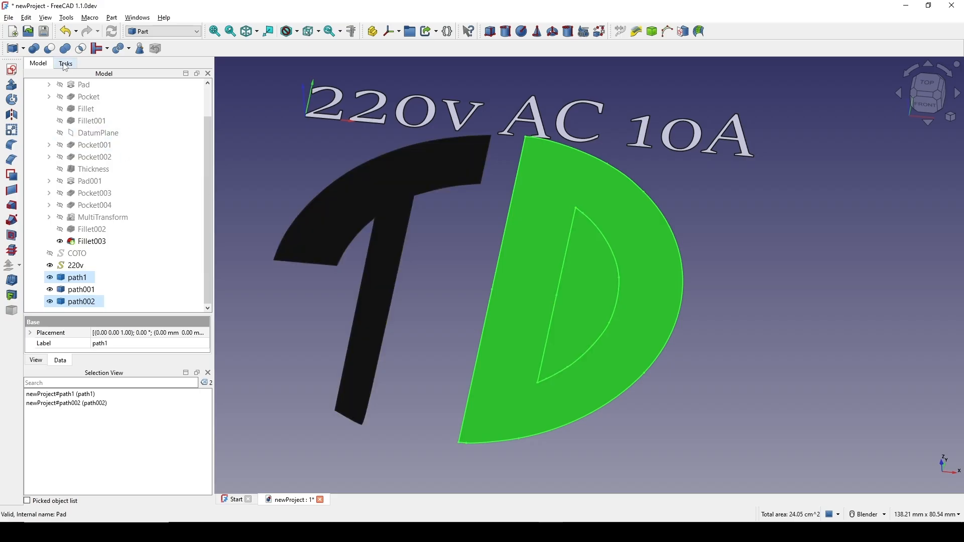
pyautogui.click(49, 48)
pyautogui.click(532, 276)
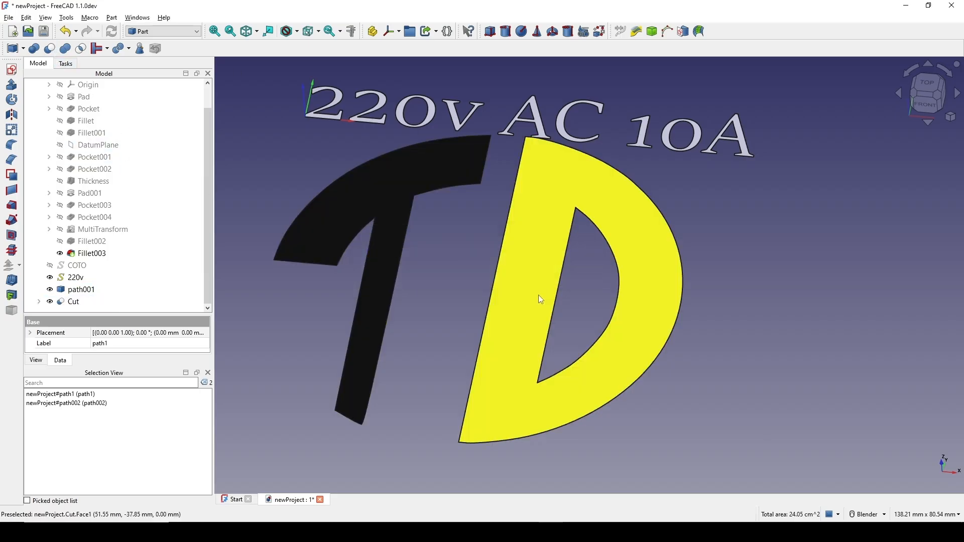
pyautogui.scroll(-3, 693, 281)
pyautogui.keyDown('shift'); pyautogui.moveTo(682, 275); pyautogui.dragTo(671, 298, button='middle'); pyautogui.keyUp('shift')
pyautogui.moveTo(610, 264); pyautogui.dragTo(553, 251, button='middle')
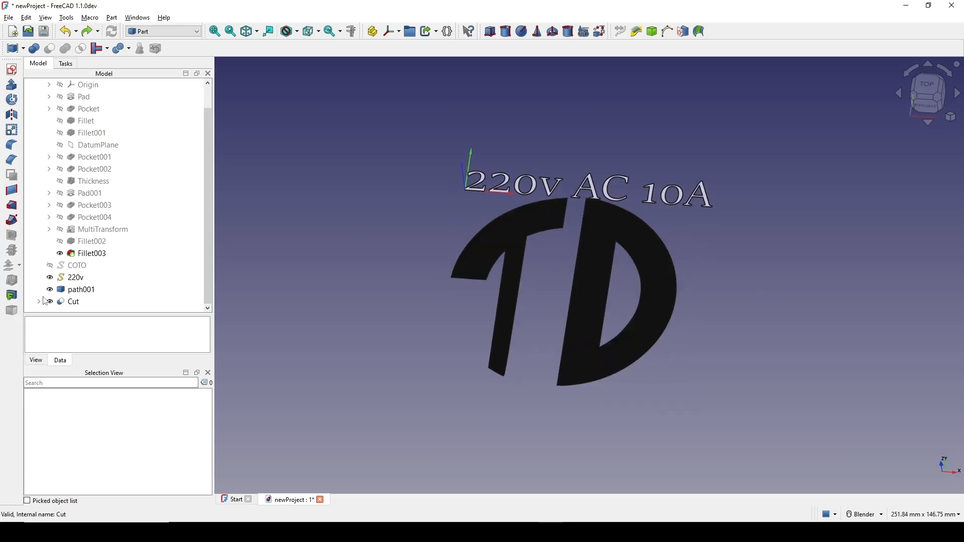
# Combine path001, the letter T, and the cut letter D into one compound, and clear the selection
pyautogui.click(76, 291)
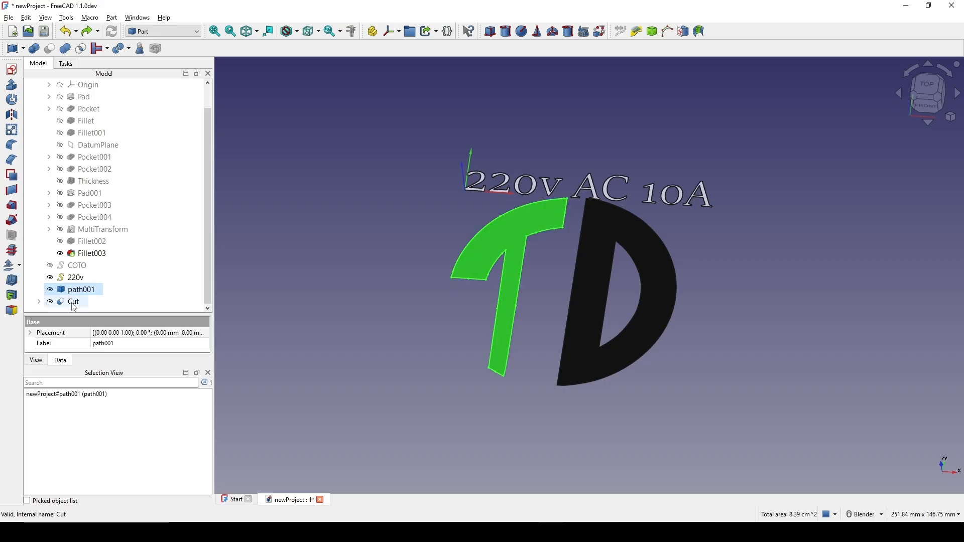
pyautogui.keyDown('ctrl'); pyautogui.click(73, 302); pyautogui.keyUp('ctrl')
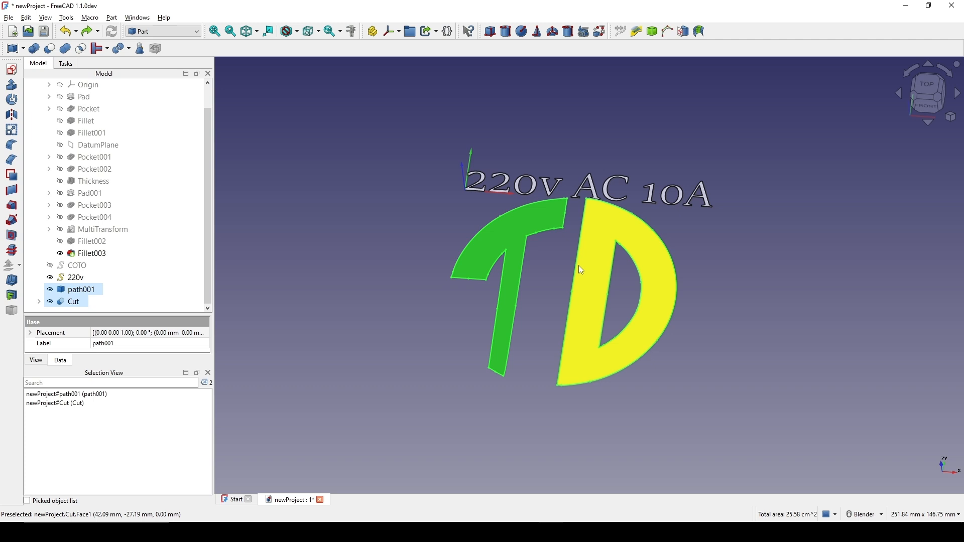
pyautogui.click(342, 280)
pyautogui.click(84, 291)
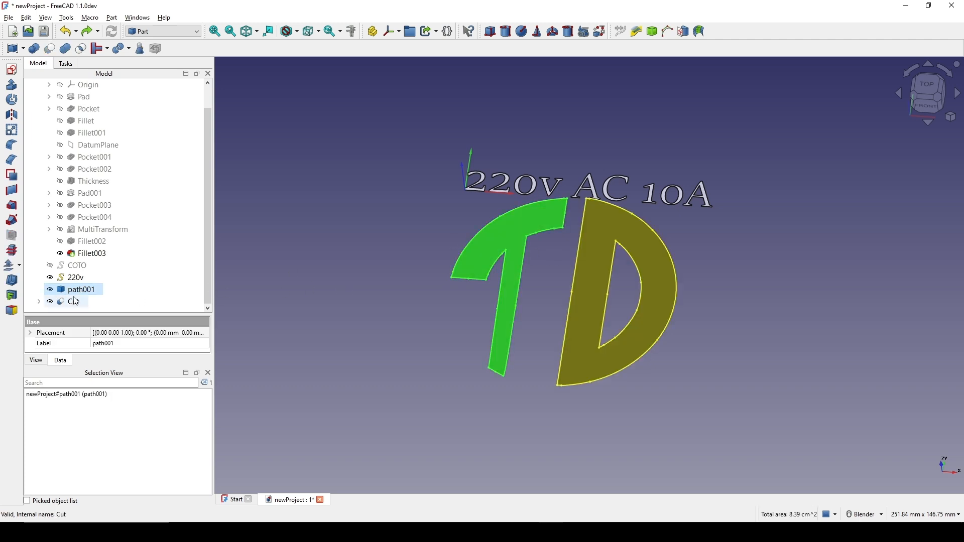
pyautogui.keyDown('ctrl'); pyautogui.click(75, 302); pyautogui.keyUp('ctrl')
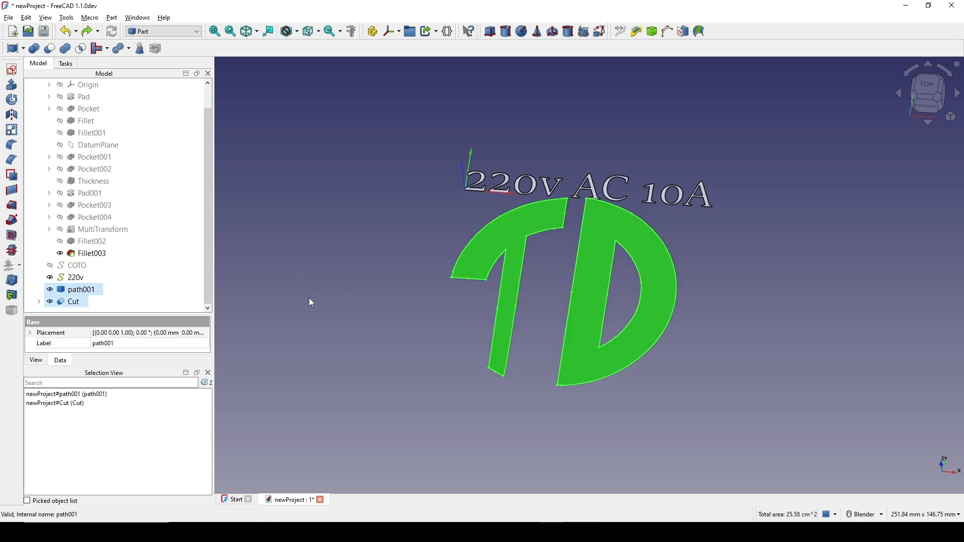
pyautogui.click(112, 17)
pyautogui.moveTo(150, 258)
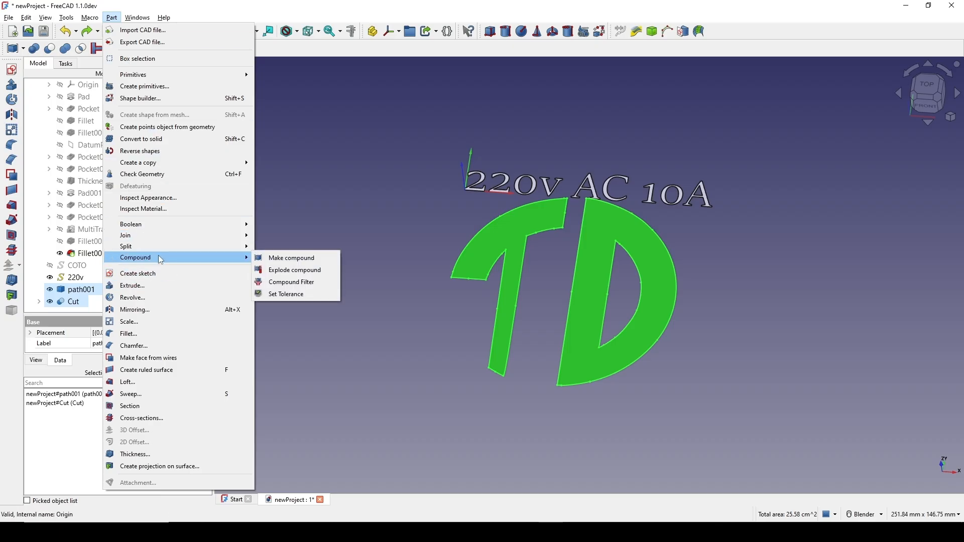
pyautogui.click(281, 258)
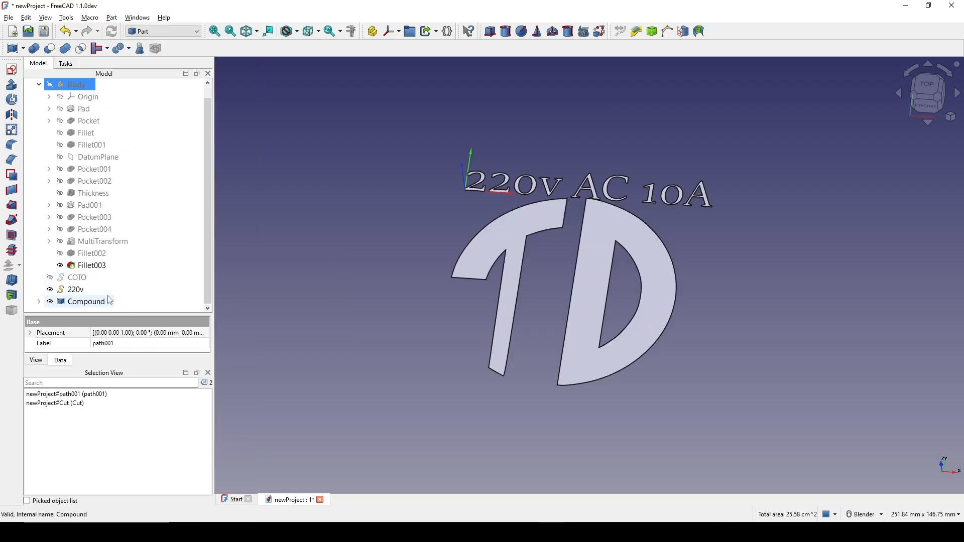
pyautogui.click(303, 294)
pyautogui.moveTo(545, 287); pyautogui.dragTo(523, 270, button='middle')
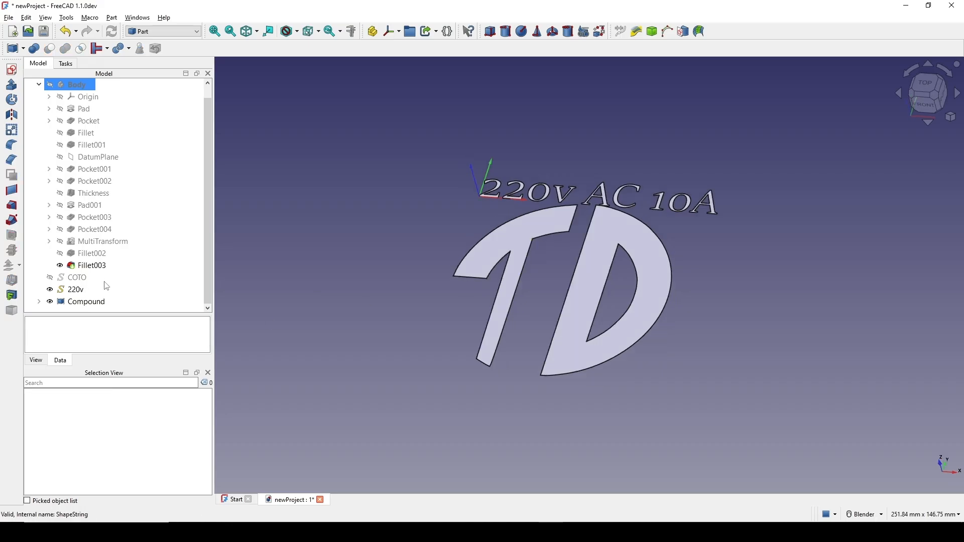
# Show the hidden COTO text, then highlight the COTO text, the 220v text and the TD compound in turn and deselect everything
pyautogui.click(78, 279)
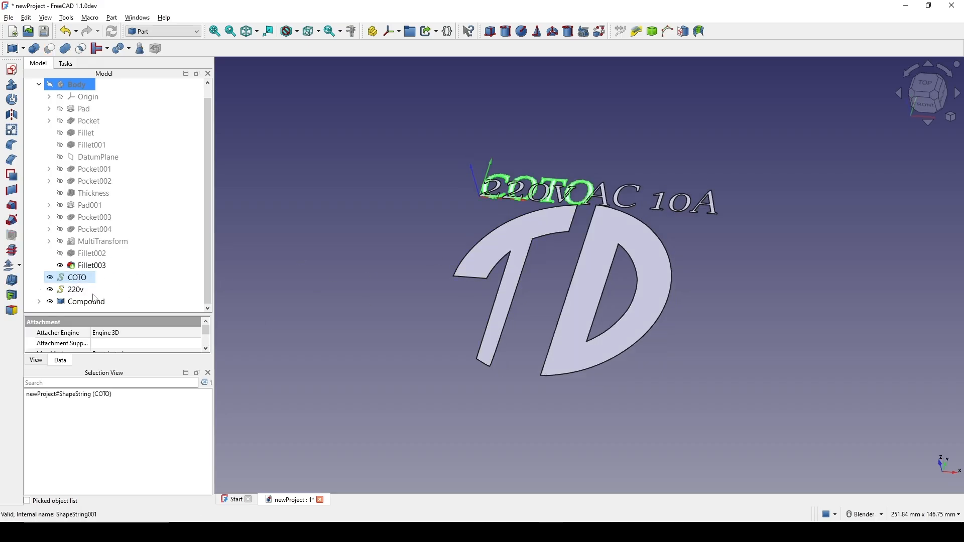
pyautogui.click(75, 290)
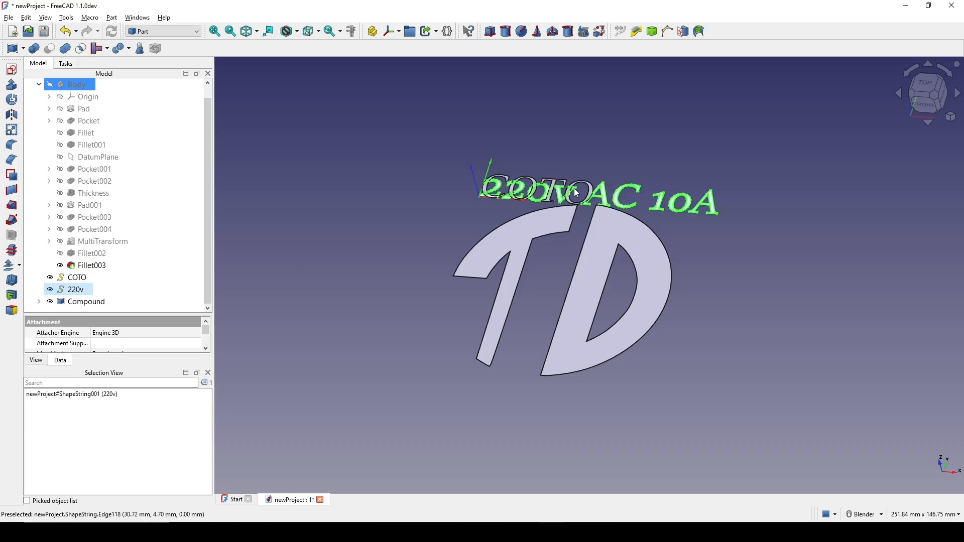
pyautogui.scroll(2, 580, 207)
pyautogui.scroll(1, 581, 207)
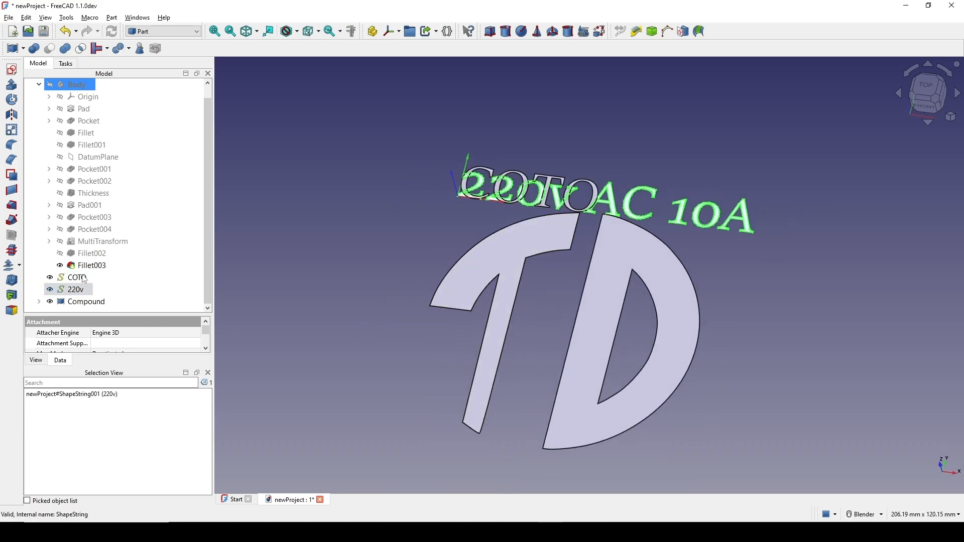
pyautogui.click(82, 280)
pyautogui.click(84, 290)
pyautogui.click(73, 304)
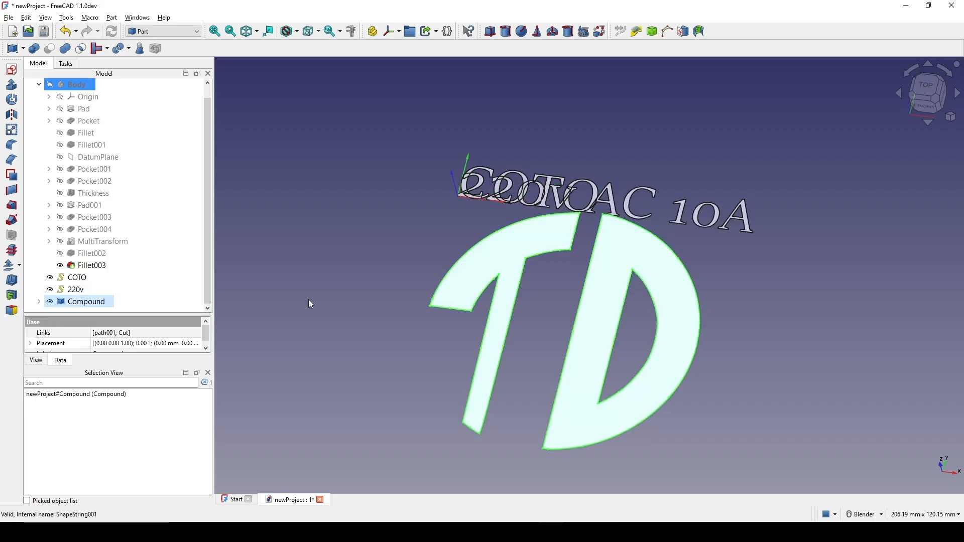
pyautogui.scroll(-2, 561, 290)
pyautogui.click(162, 310)
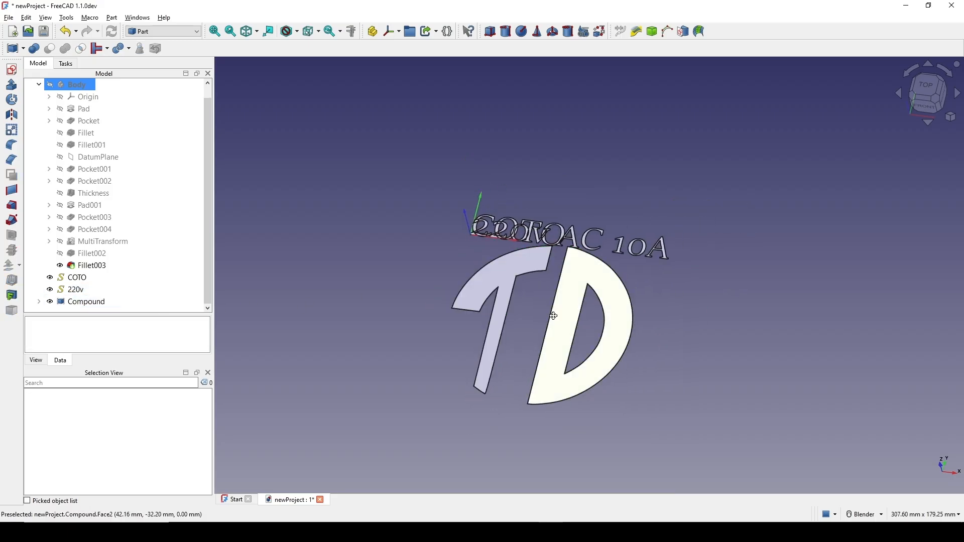
# Show the hidden socket block Body alongside the texts and the TD compound, and clear the selection
pyautogui.scroll(2, 551, 311)
pyautogui.keyDown('shift'); pyautogui.moveTo(632, 294); pyautogui.dragTo(637, 269, button='middle'); pyautogui.keyUp('shift')
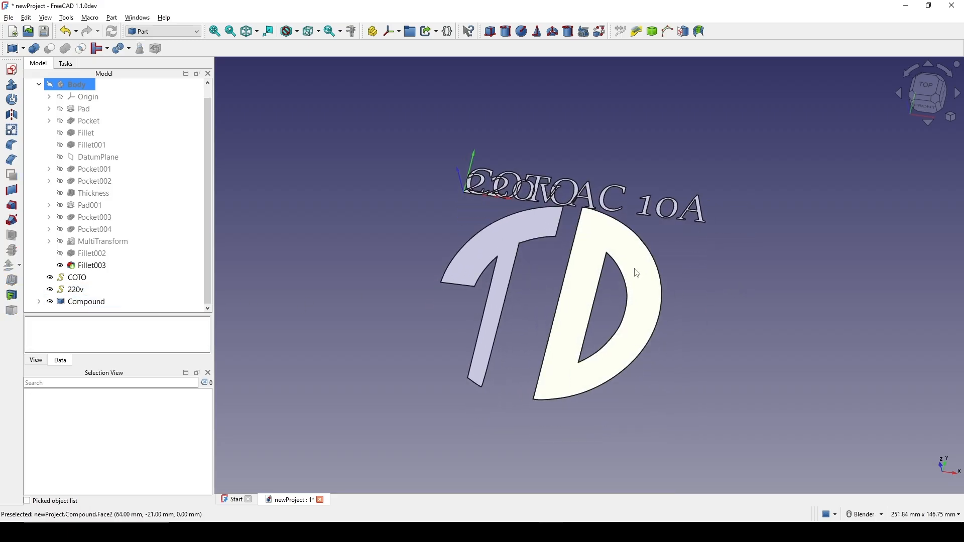
pyautogui.scroll(1, 53, 101)
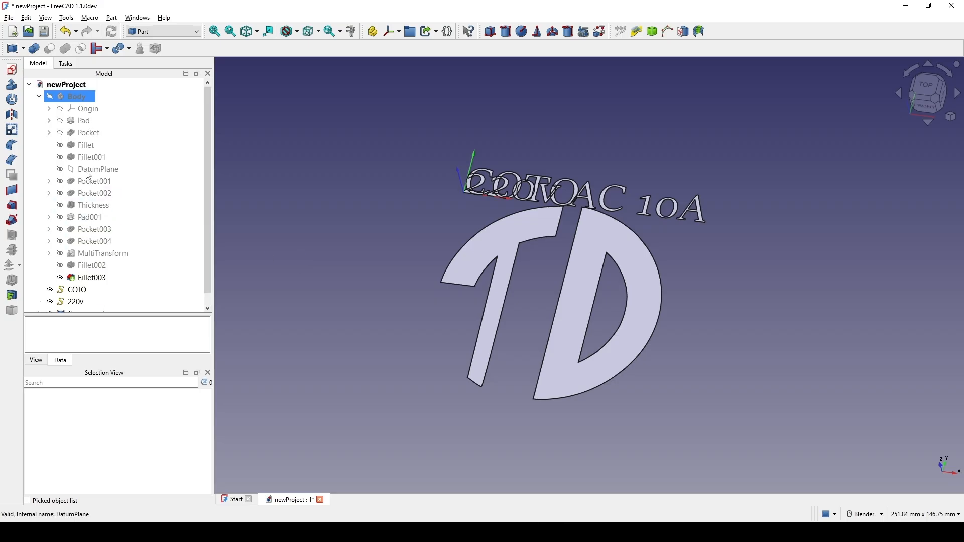
pyautogui.click(83, 98)
pyautogui.press('space')
pyautogui.moveTo(597, 275)
pyautogui.mouseDown(button='middle')
pyautogui.moveTo(598, 253)
pyautogui.moveTo(632, 288)
pyautogui.moveTo(590, 288)
pyautogui.mouseUp(button='middle')
pyautogui.click(793, 244)
pyautogui.scroll(1, 626, 288)
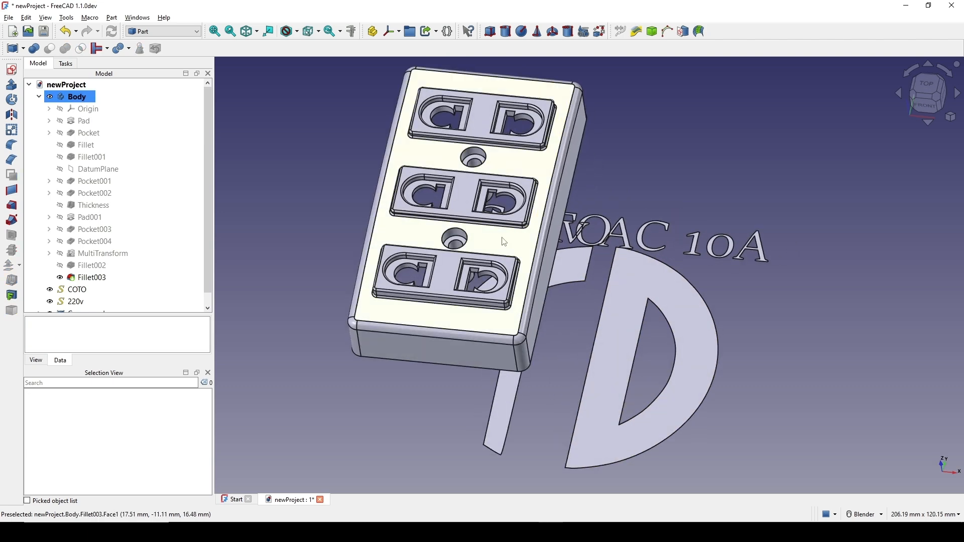
pyautogui.keyDown('shift'); pyautogui.moveTo(531, 256); pyautogui.dragTo(517, 251, button='middle'); pyautogui.keyUp('shift')
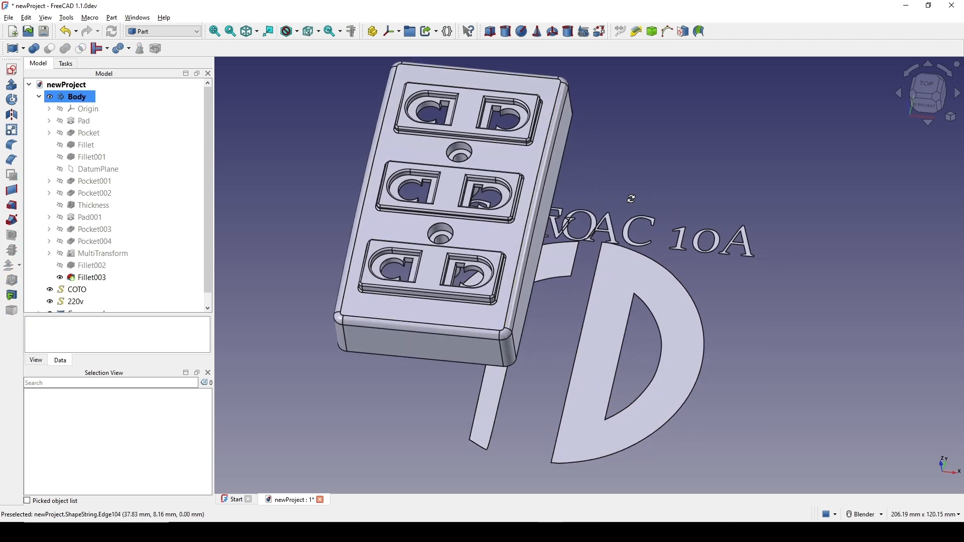
pyautogui.moveTo(631, 199); pyautogui.dragTo(643, 230, button='middle')
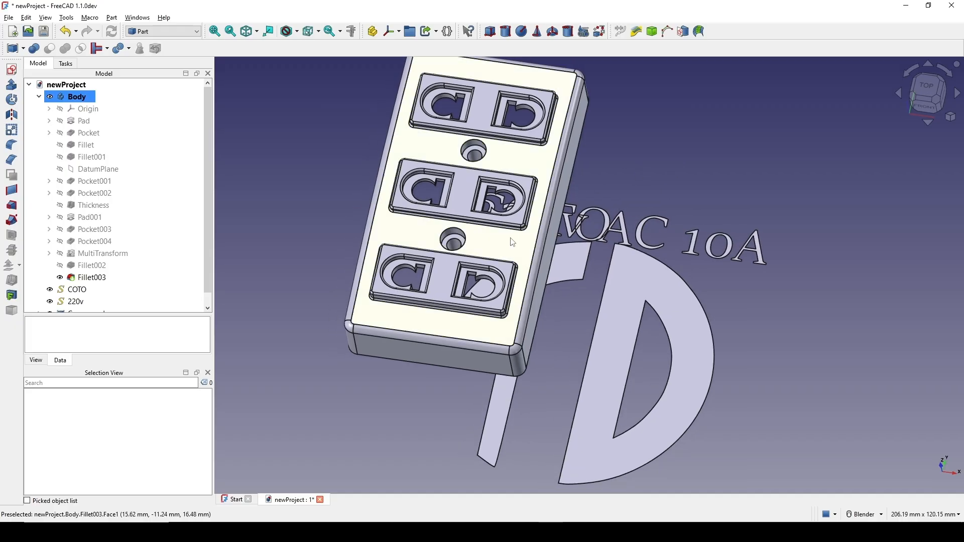
# Create a Sketch on Surface object from the block's curved front face using the Curves workbench
pyautogui.click(511, 239)
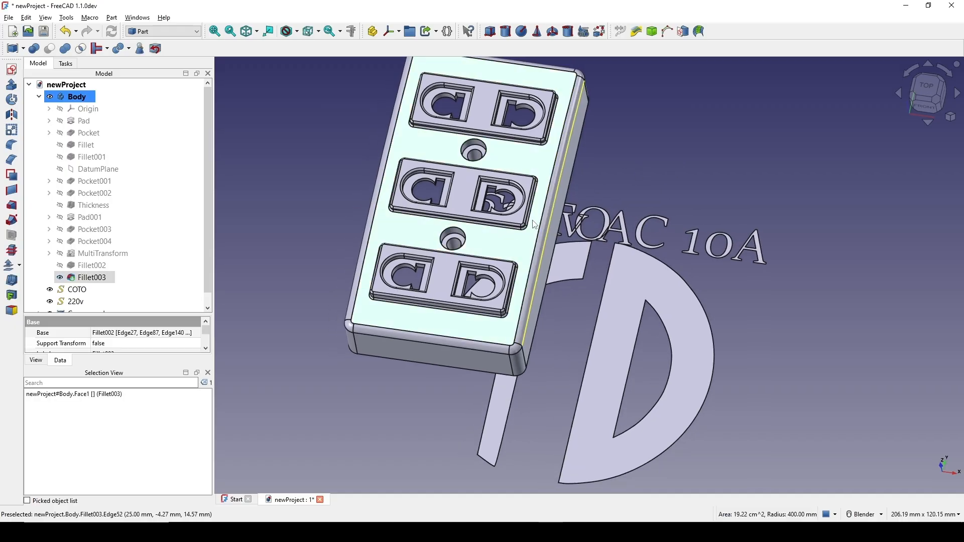
pyautogui.click(164, 31)
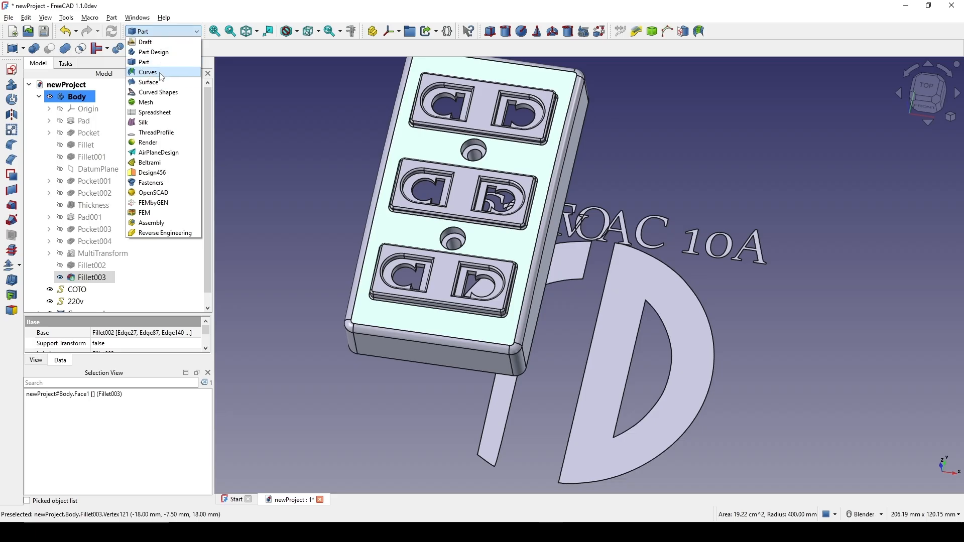
pyautogui.click(164, 73)
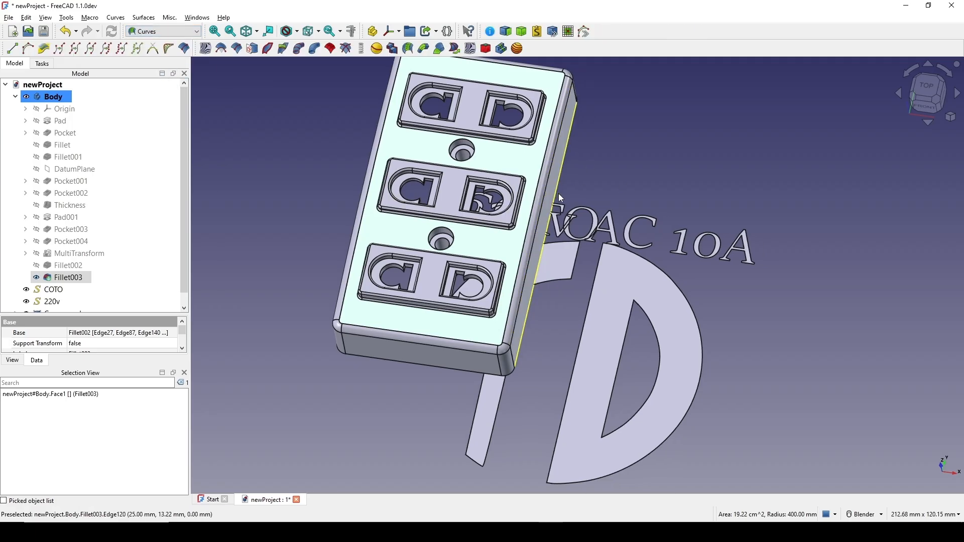
pyautogui.keyDown('shift'); pyautogui.moveTo(570, 197); pyautogui.dragTo(572, 204, button='middle'); pyautogui.keyUp('shift')
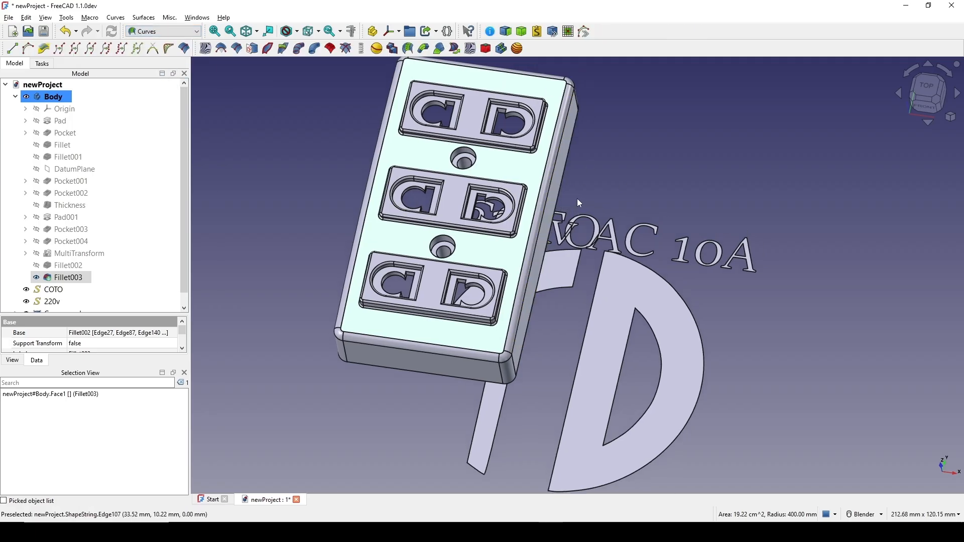
pyautogui.click(251, 53)
pyautogui.scroll(-1, 151, 256)
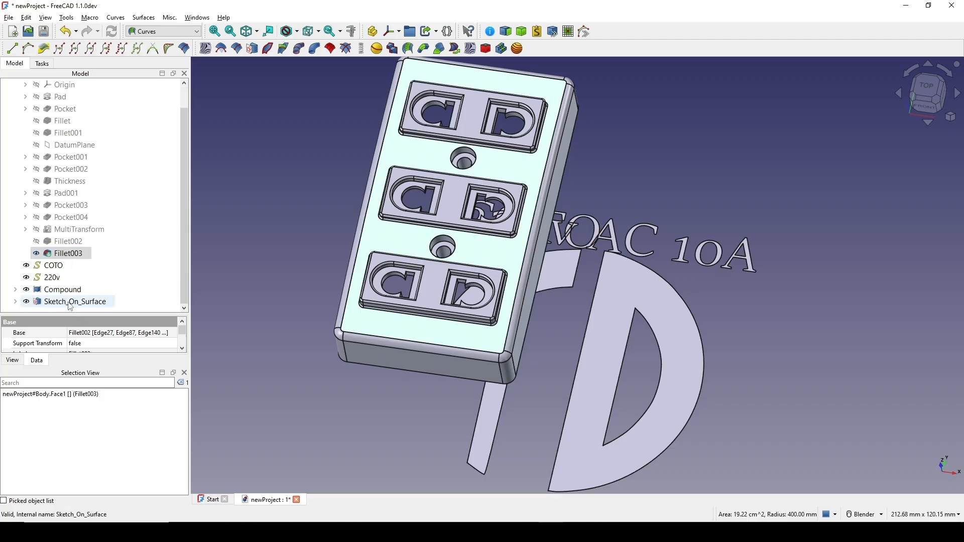
# Expand Sketch_On_Surface in the model tree, examine its properties including Extra Objects, and clear the selection
pyautogui.click(15, 302)
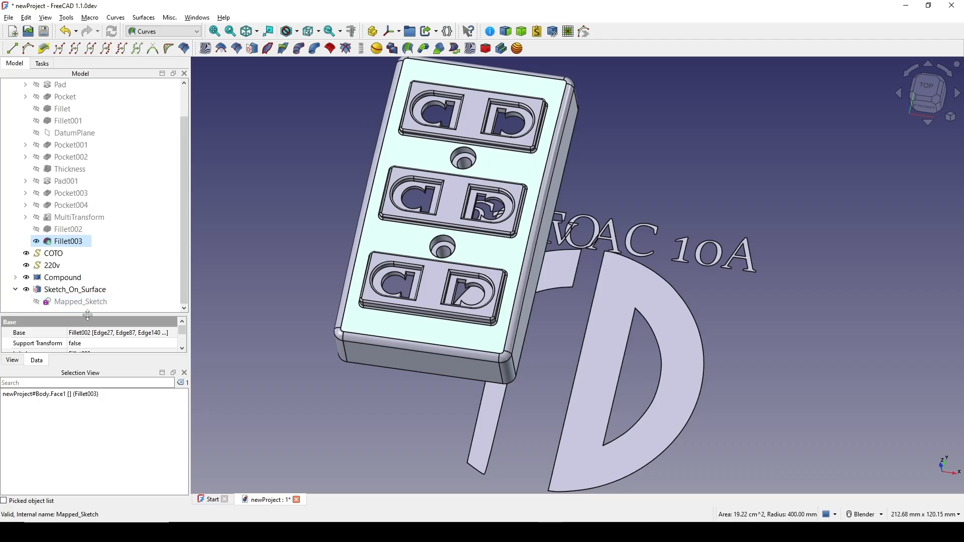
pyautogui.moveTo(88, 314); pyautogui.dragTo(88, 209)
pyautogui.scroll(-3, 131, 141)
pyautogui.click(80, 182)
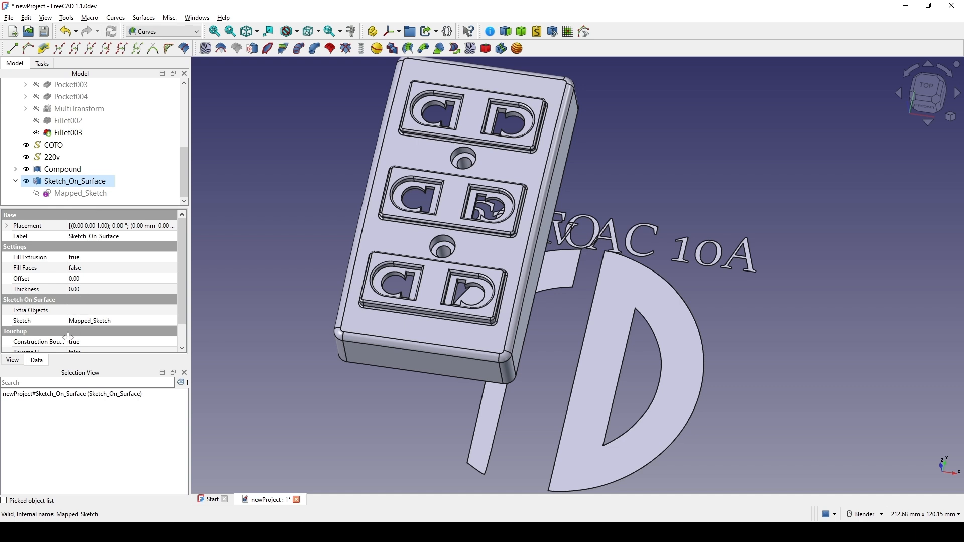
pyautogui.click(32, 313)
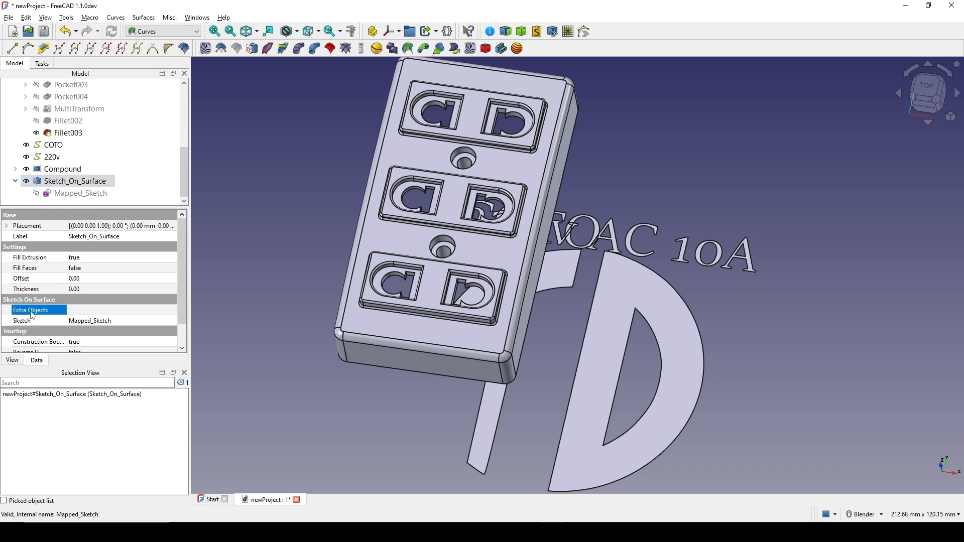
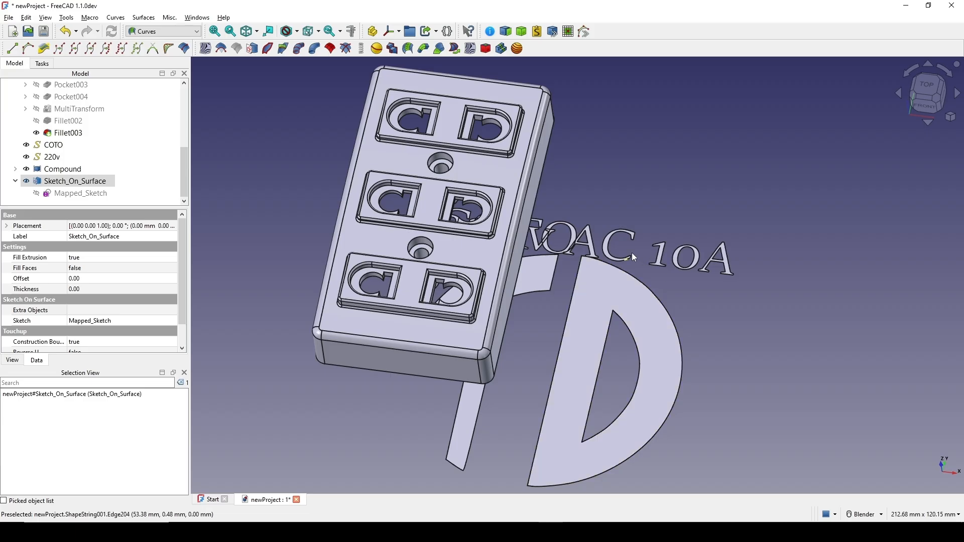
pyautogui.click(626, 187)
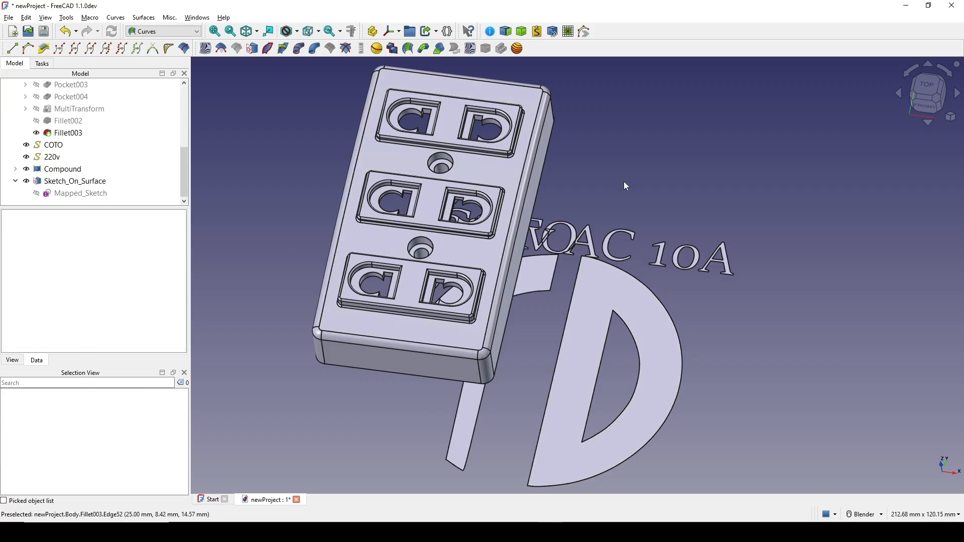
pyautogui.keyDown('shift'); pyautogui.moveTo(602, 209); pyautogui.dragTo(594, 207, button='middle'); pyautogui.keyUp('shift')
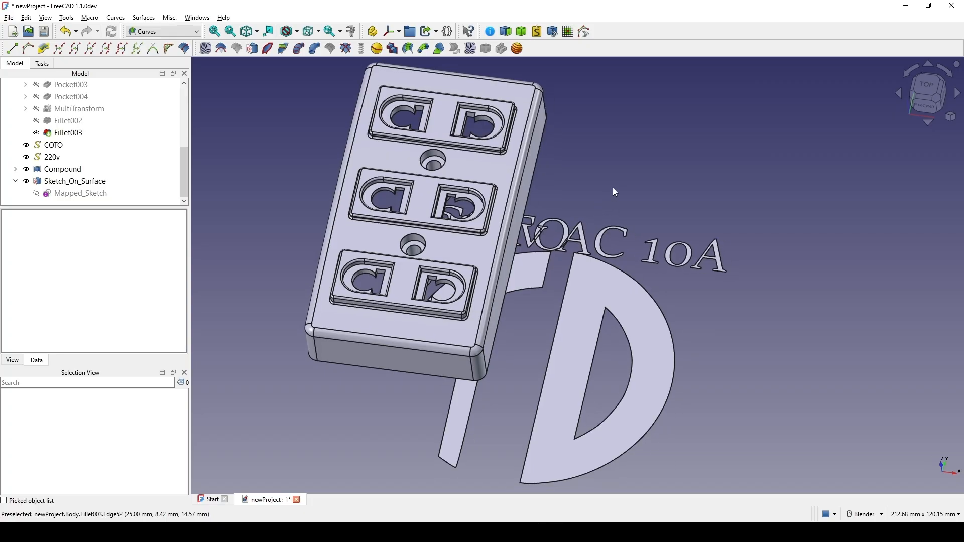
# Open Mapped_Sketch with the section view on, examine its dashed bounding rectangle against the texts and logo, and close the sketch
pyautogui.click(67, 194)
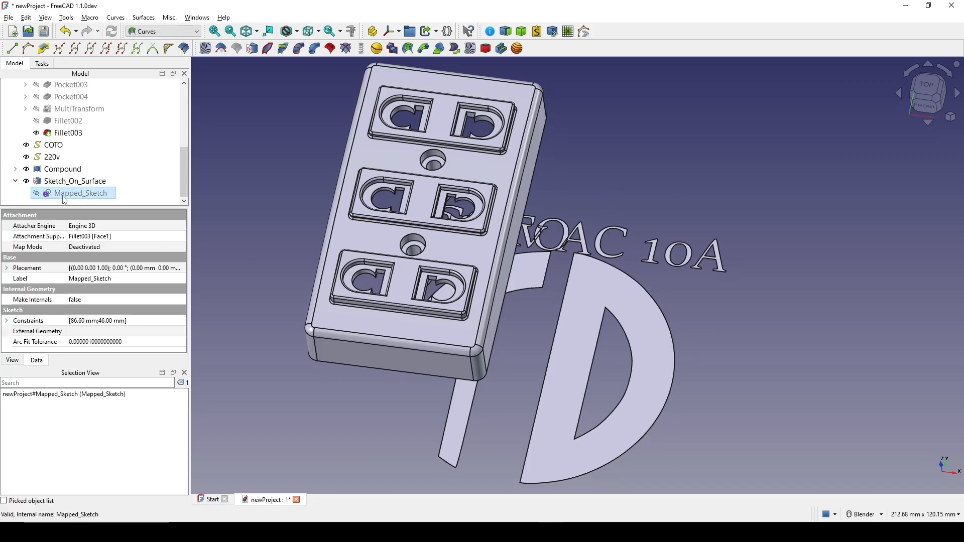
pyautogui.doubleClick(94, 195)
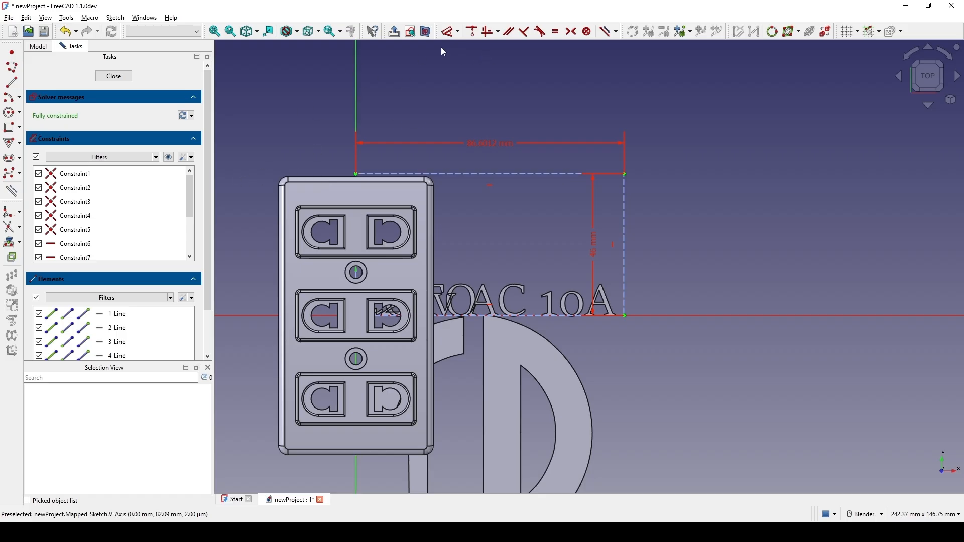
pyautogui.click(426, 31)
pyautogui.scroll(1, 524, 226)
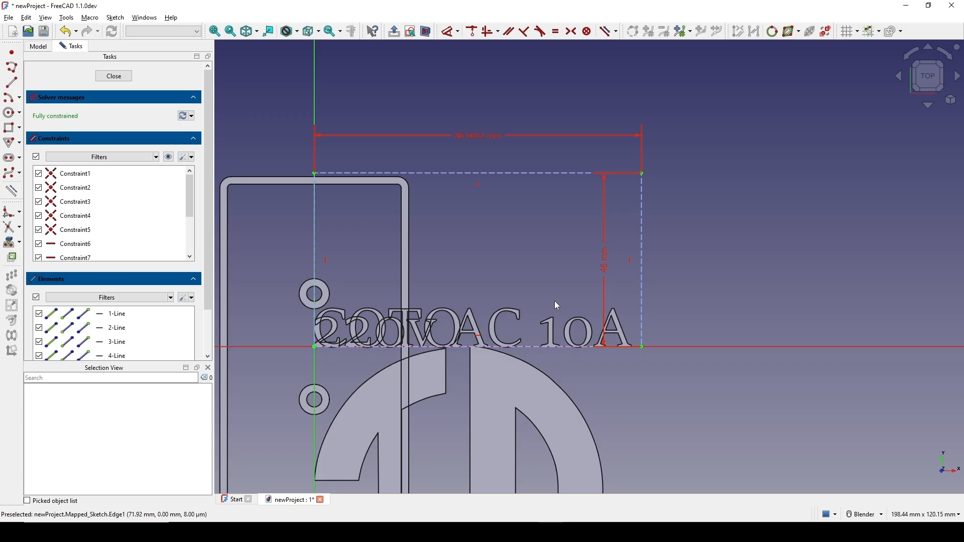
pyautogui.keyDown('shift'); pyautogui.moveTo(555, 305); pyautogui.dragTo(530, 257, button='middle'); pyautogui.keyUp('shift')
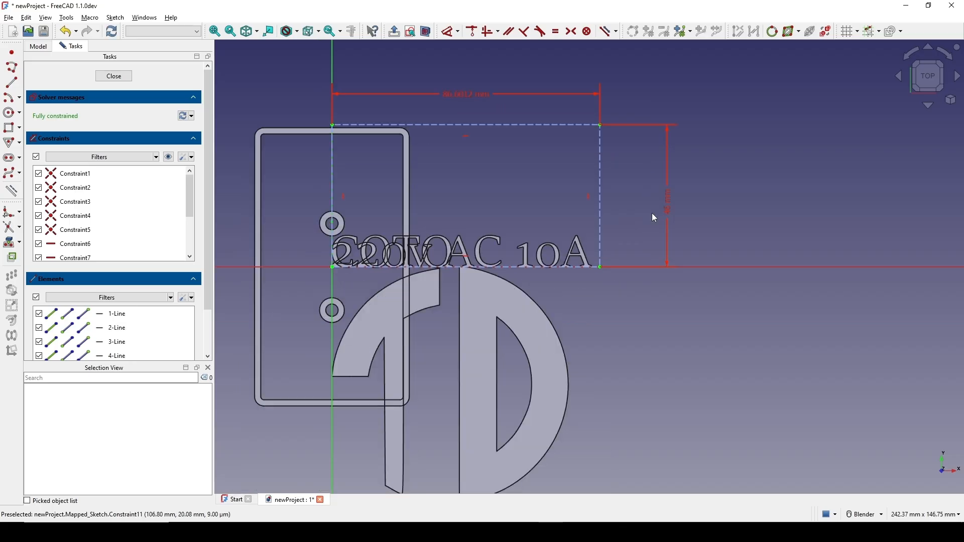
pyautogui.scroll(-1, 457, 293)
pyautogui.click(130, 80)
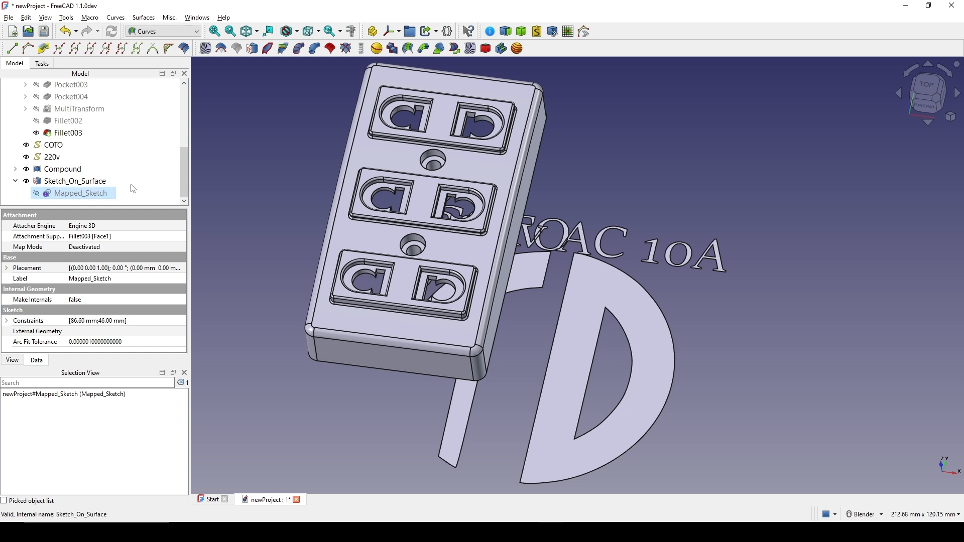
# Show Mapped_Sketch and convert all four lines of its bounding rectangle from construction to normal geometry
pyautogui.press('space')
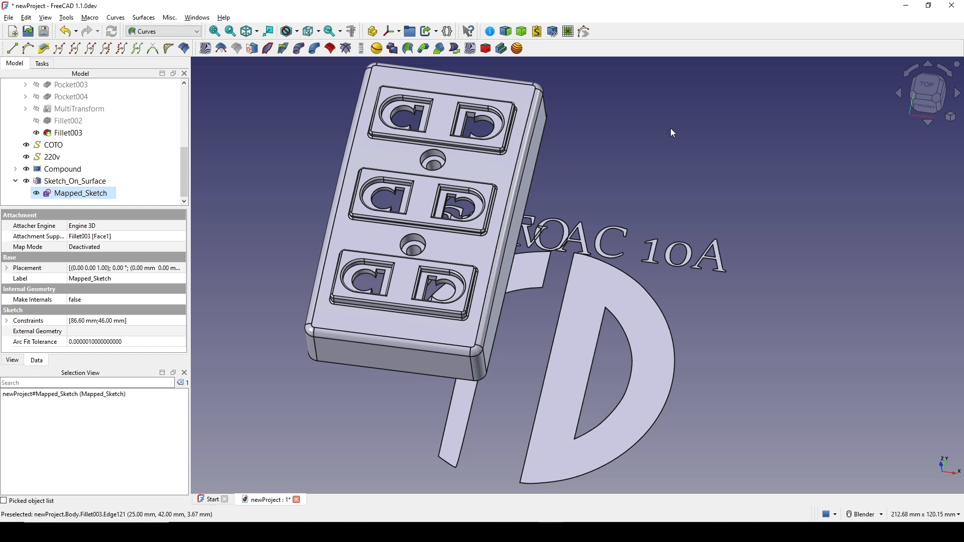
pyautogui.keyDown('shift'); pyautogui.moveTo(381, 216); pyautogui.dragTo(382, 231, button='middle'); pyautogui.keyUp('shift')
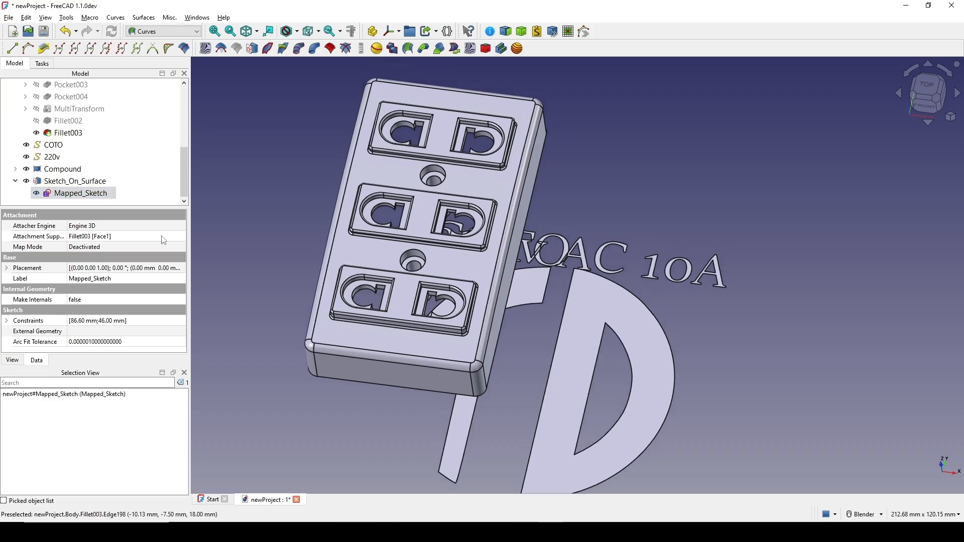
pyautogui.doubleClick(87, 194)
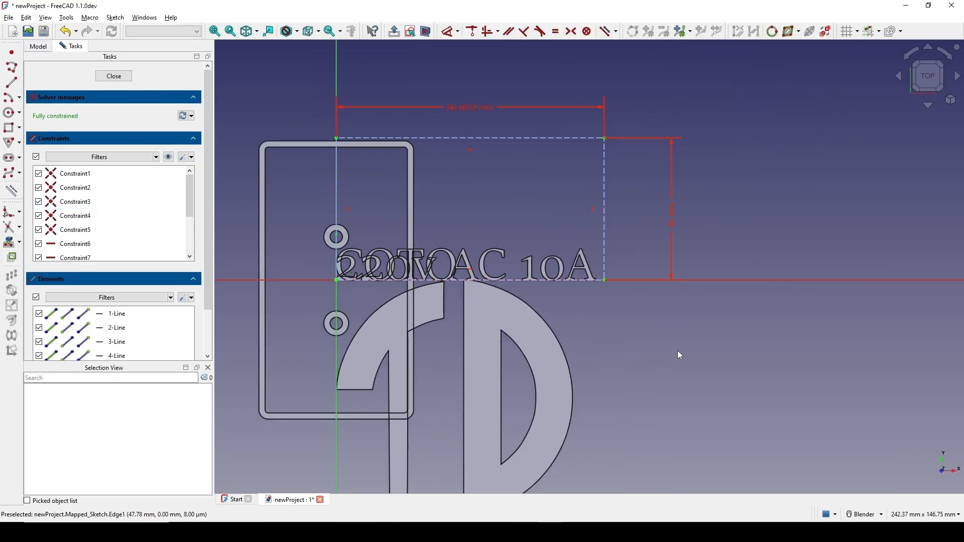
pyautogui.moveTo(679, 352); pyautogui.dragTo(316, 55)
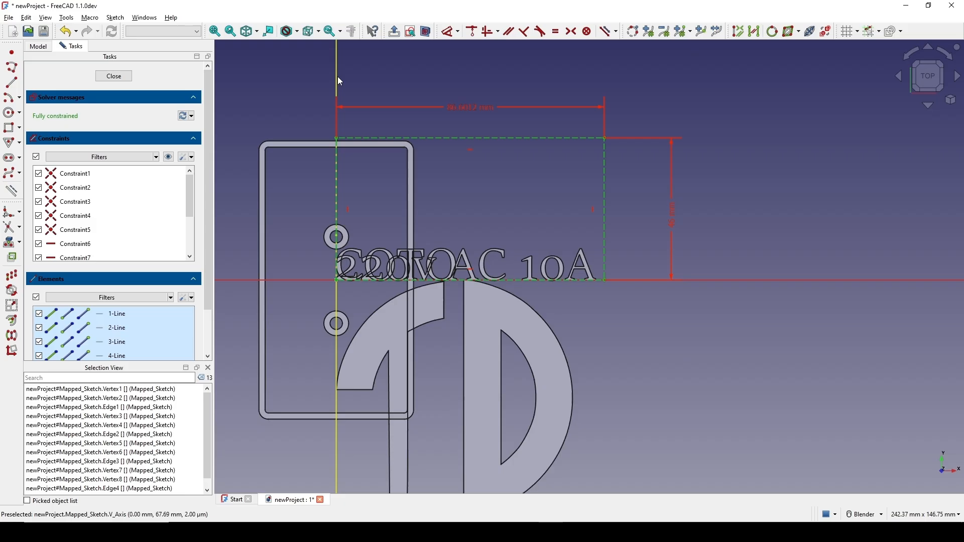
pyautogui.click(454, 202)
pyautogui.keyDown('shift'); pyautogui.moveTo(520, 209); pyautogui.dragTo(514, 236, button='middle'); pyautogui.keyUp('shift')
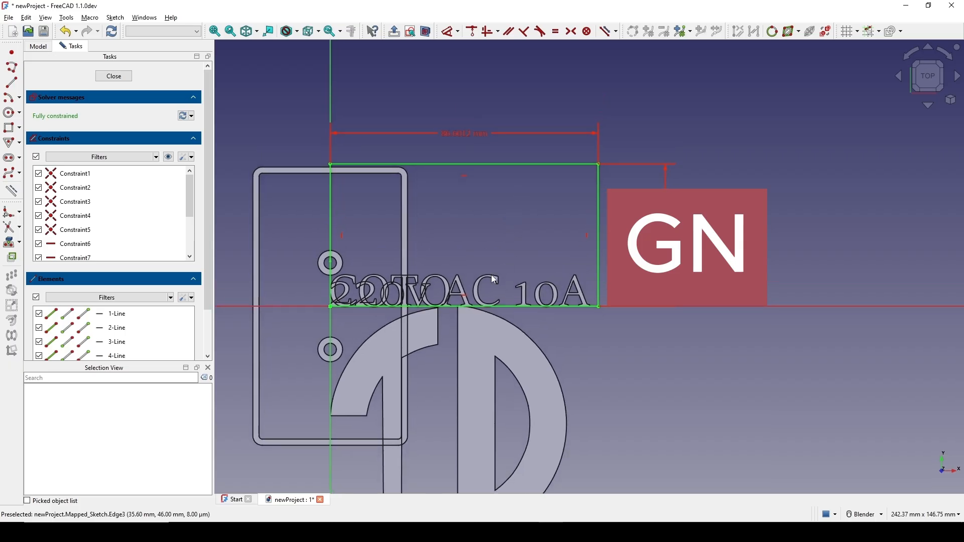
pyautogui.moveTo(452, 284); pyautogui.dragTo(447, 259, button='middle')
pyautogui.click(124, 77)
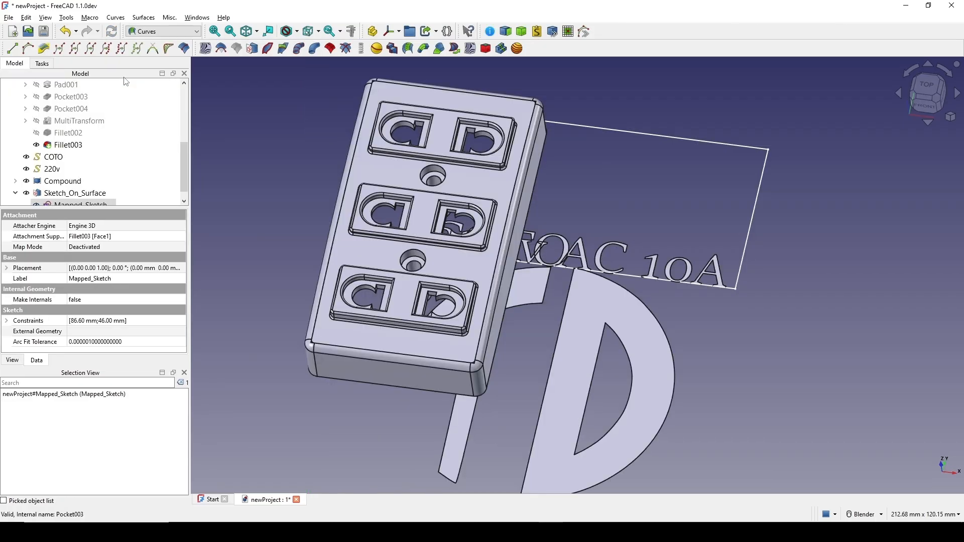
# Hide the 220v text and the TD compound, leaving the COTO text shown beside the block
pyautogui.moveTo(641, 265)
pyautogui.mouseDown(button='middle')
pyautogui.moveTo(579, 234)
pyautogui.moveTo(558, 266)
pyautogui.moveTo(535, 274)
pyautogui.mouseUp(button='middle')
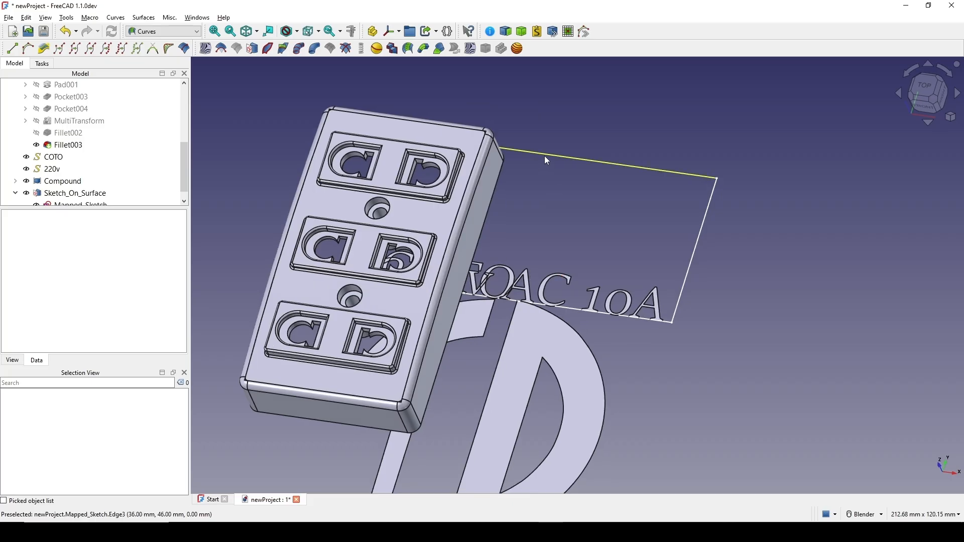
pyautogui.scroll(-1, 137, 151)
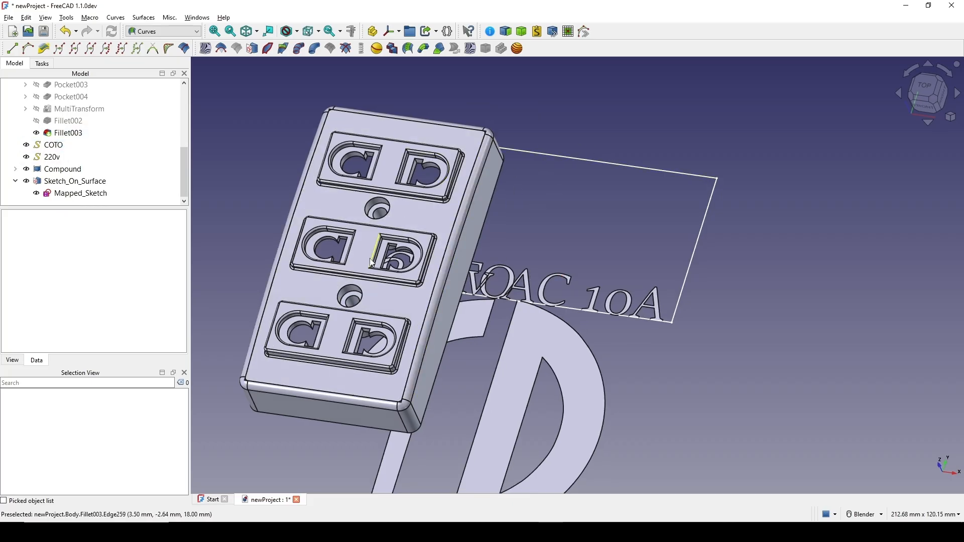
pyautogui.moveTo(594, 199); pyautogui.dragTo(570, 266, button='middle')
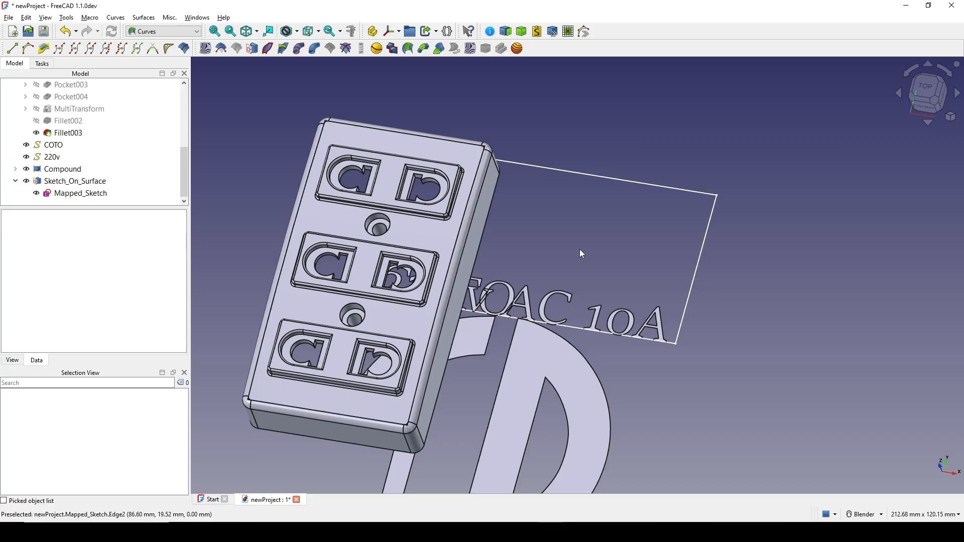
pyautogui.click(52, 158)
pyautogui.press('space')
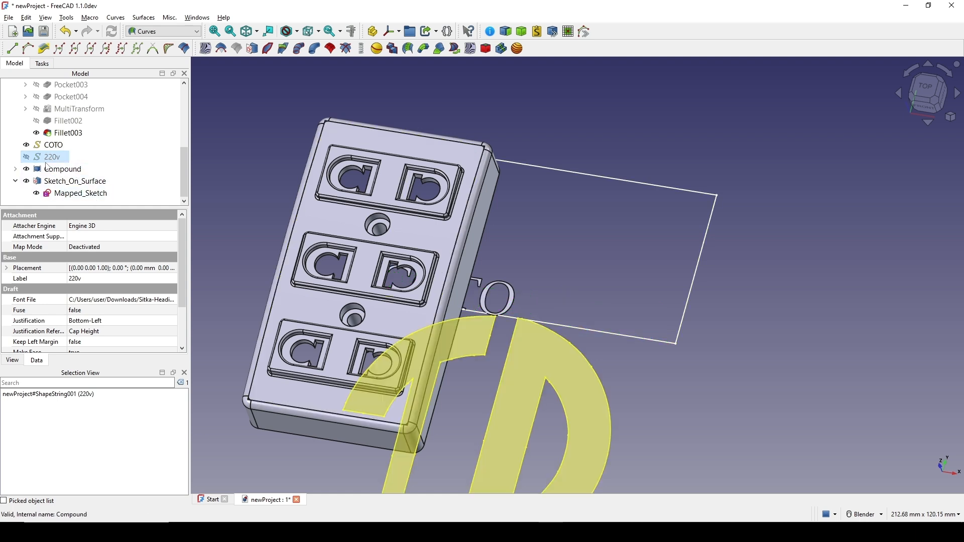
pyautogui.click(61, 171)
pyautogui.press('space')
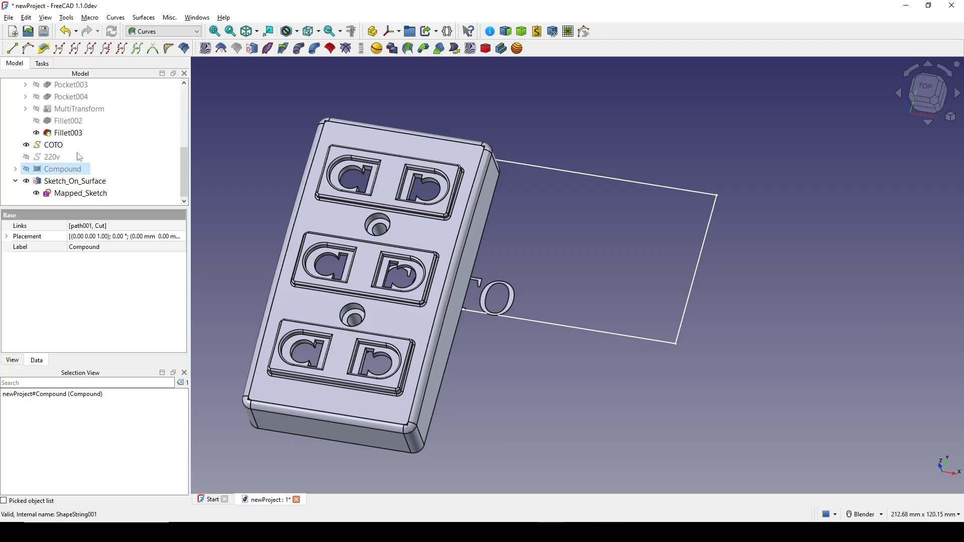
pyautogui.keyDown('shift'); pyautogui.moveTo(466, 258); pyautogui.dragTo(500, 260, button='middle'); pyautogui.keyUp('shift')
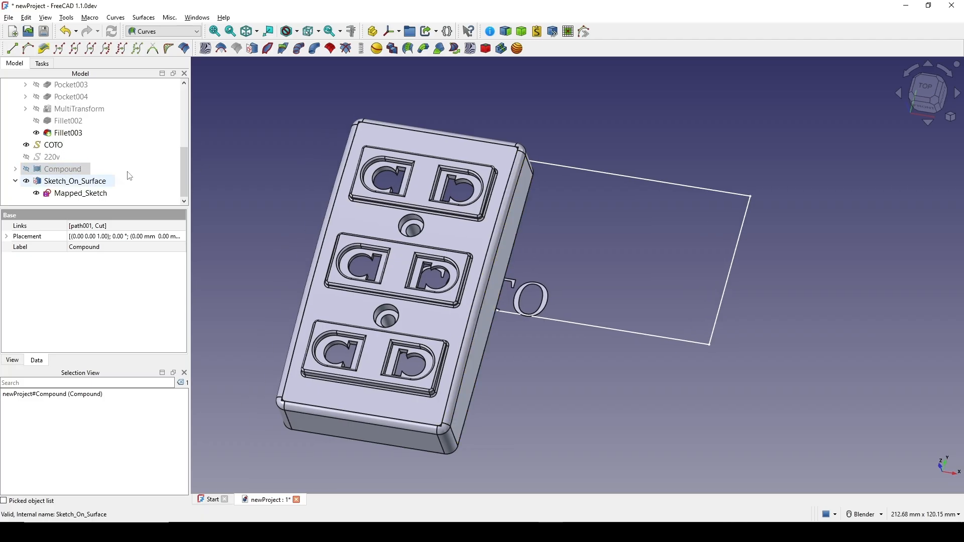
# Link the COTO text as an extra object of Sketch_On_Surface
pyautogui.click(58, 147)
pyautogui.moveTo(648, 291)
pyautogui.mouseDown(button='middle')
pyautogui.moveTo(681, 309)
pyautogui.moveTo(661, 181)
pyautogui.mouseUp(button='middle')
pyautogui.click(80, 183)
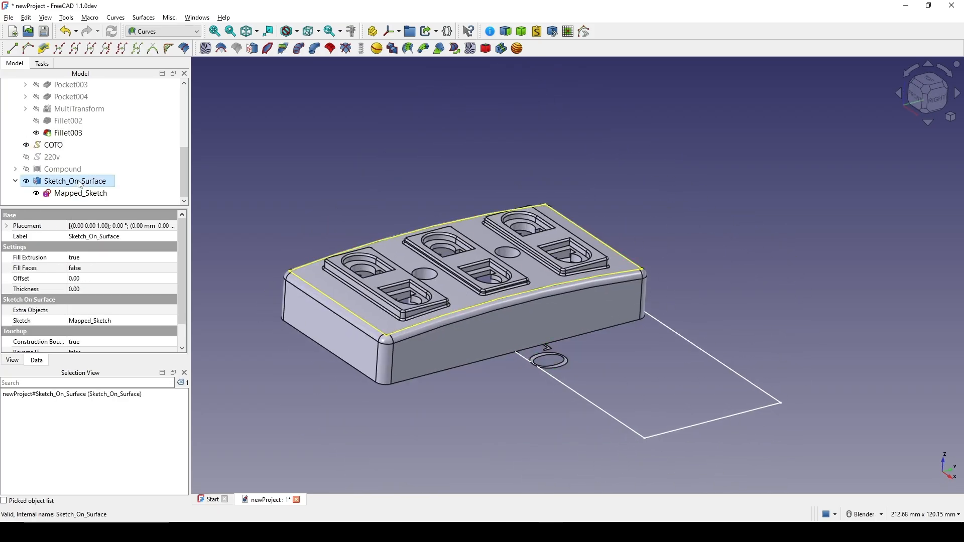
pyautogui.click(30, 311)
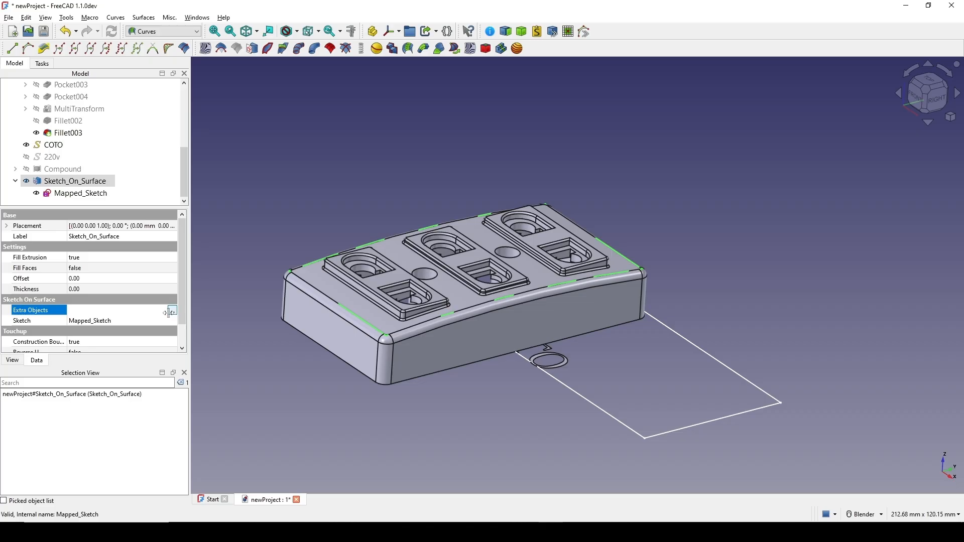
pyautogui.click(172, 310)
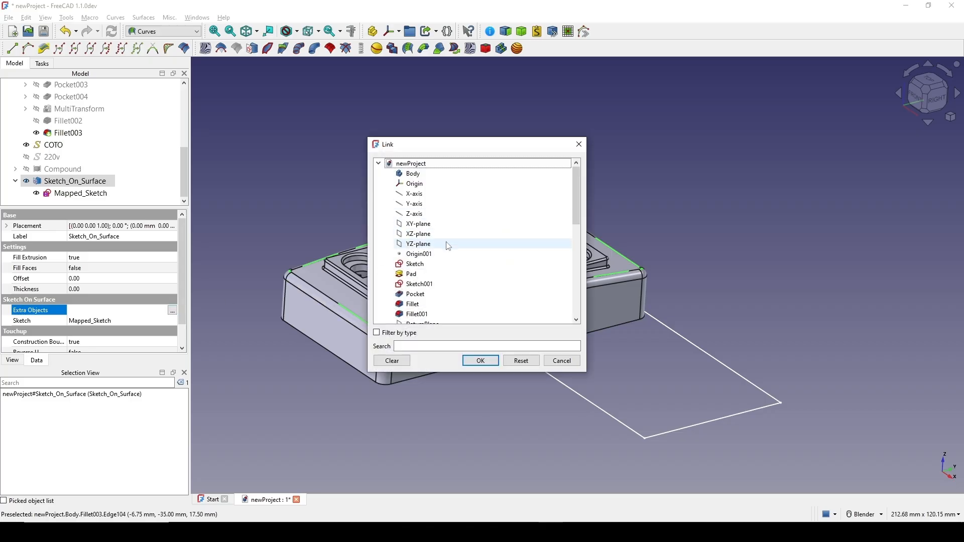
pyautogui.scroll(-7, 453, 254)
pyautogui.scroll(-1, 451, 250)
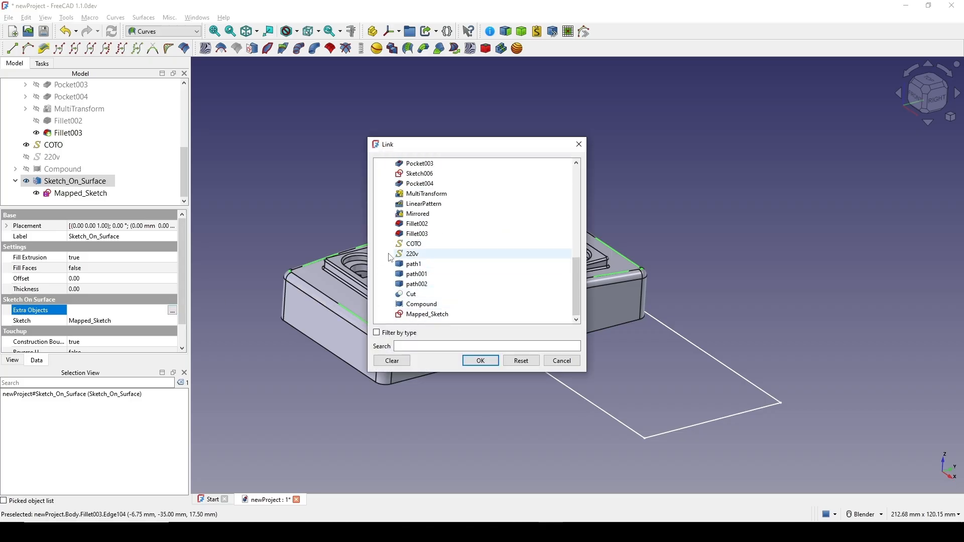
pyautogui.click(430, 245)
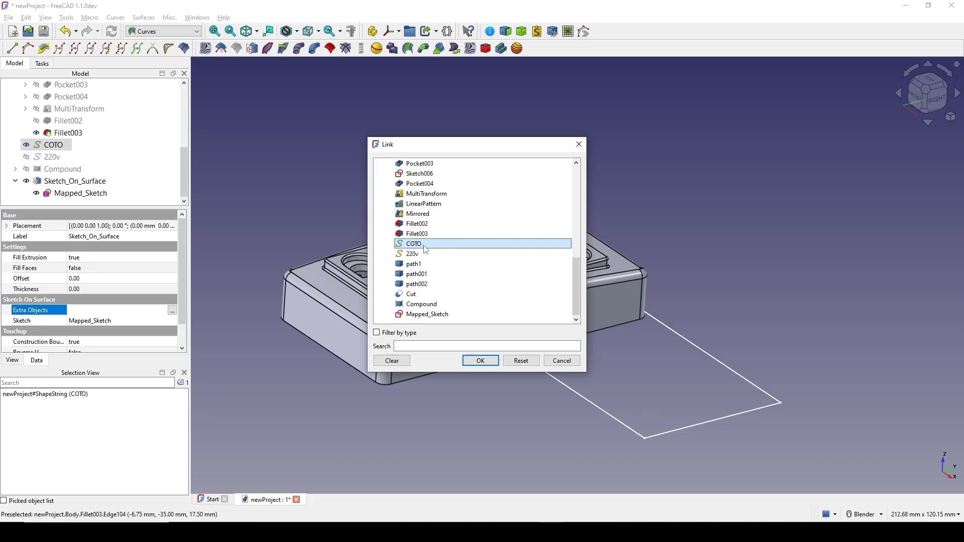
pyautogui.click(481, 360)
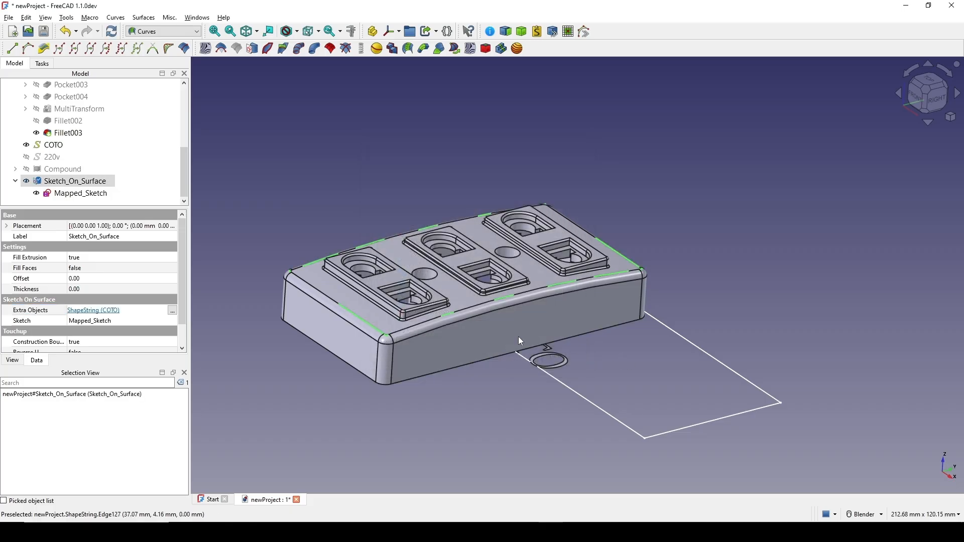
# Examine the size and orientation of the mapped COTO lettering on the block's curved face against the original flat text
pyautogui.scroll(2, 504, 340)
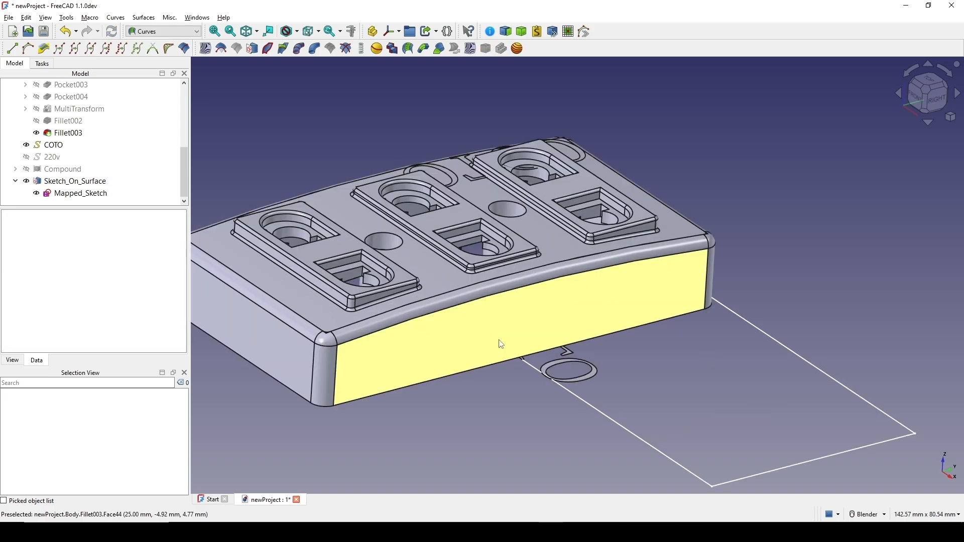
pyautogui.moveTo(501, 345); pyautogui.dragTo(471, 352, button='middle')
pyautogui.keyDown('shift'); pyautogui.moveTo(441, 236); pyautogui.dragTo(441, 289, button='middle'); pyautogui.keyUp('shift')
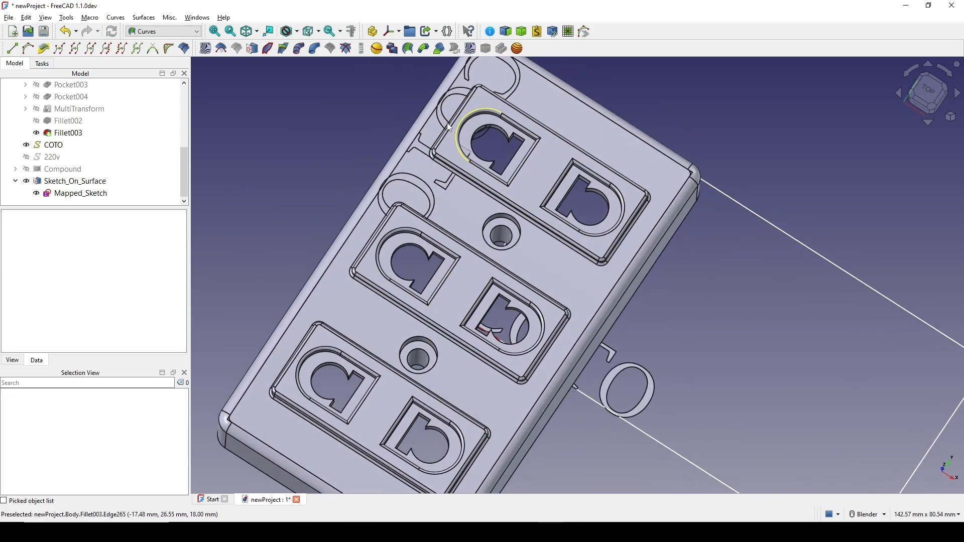
pyautogui.scroll(-3, 672, 278)
pyautogui.moveTo(672, 279); pyautogui.dragTo(580, 231, button='middle')
pyautogui.moveTo(588, 281); pyautogui.dragTo(610, 331, button='middle')
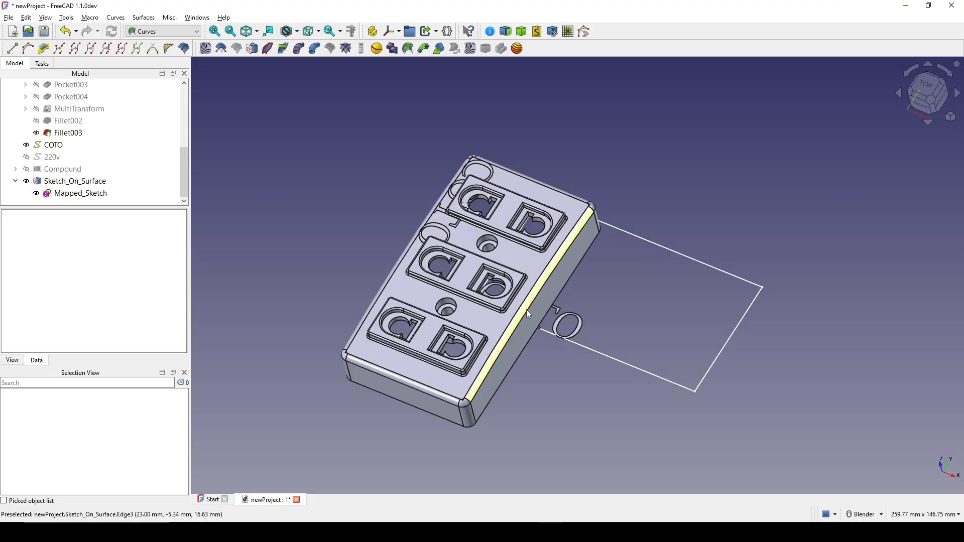
pyautogui.moveTo(527, 309); pyautogui.dragTo(565, 351, button='middle')
pyautogui.scroll(1, 598, 354)
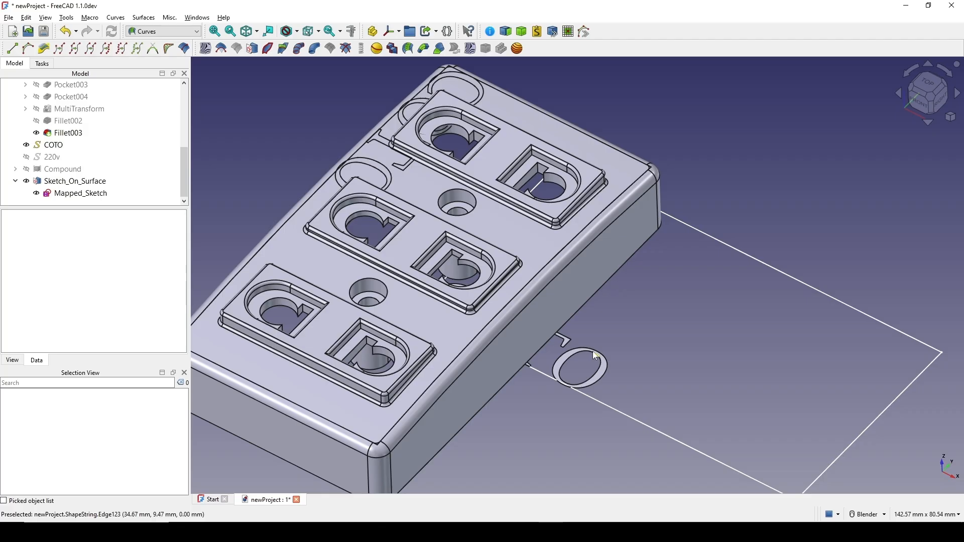
# Set the COTO text's size to 5 mm and check the mapped lettering on the block
pyautogui.click(54, 146)
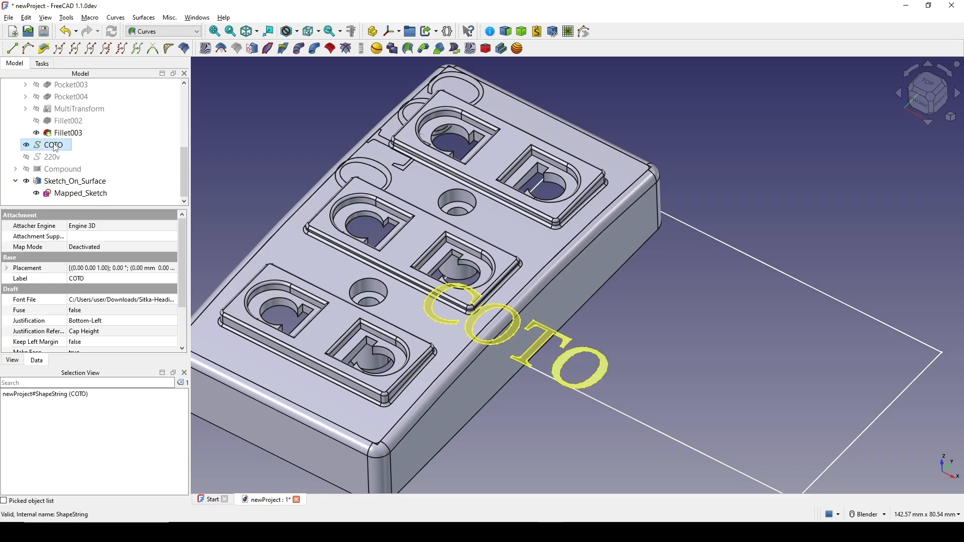
pyautogui.scroll(-2, 84, 327)
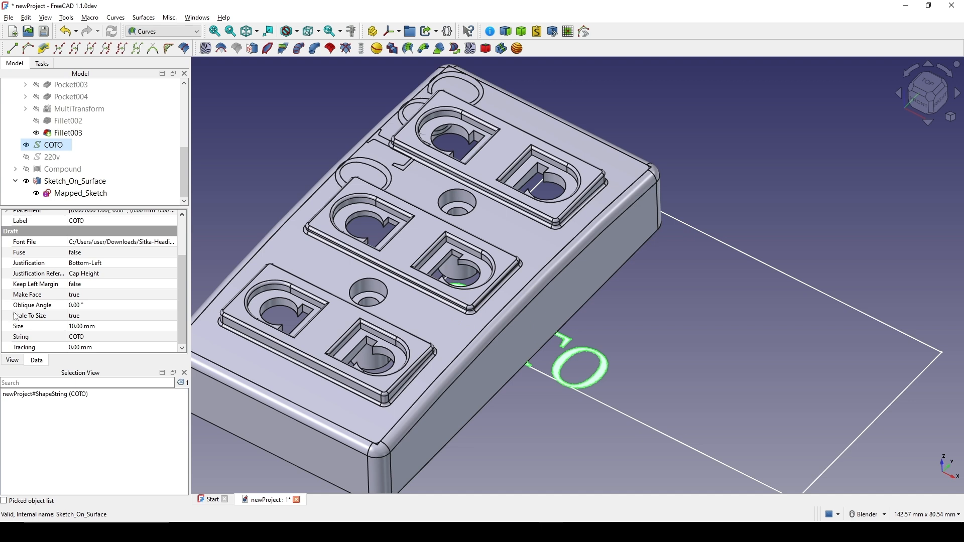
pyautogui.click(40, 327)
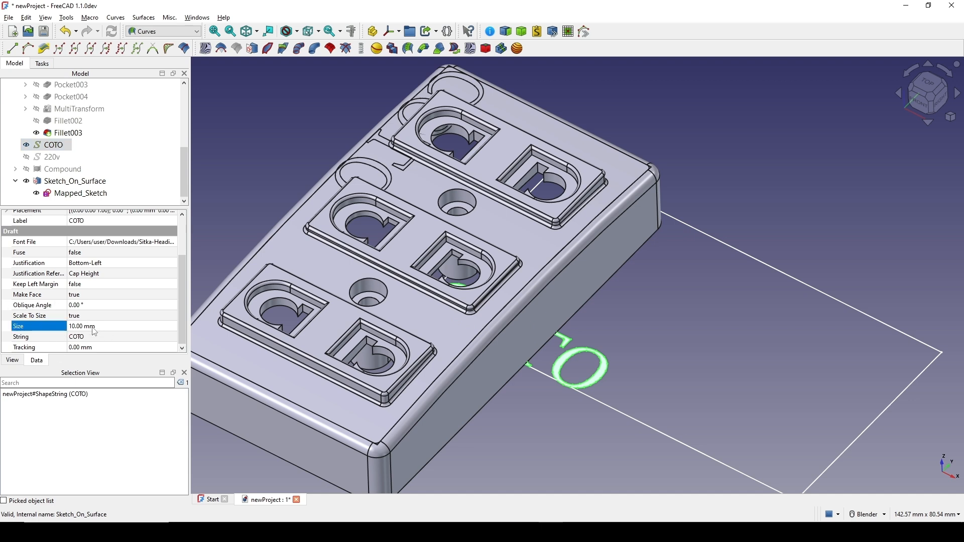
pyautogui.click(97, 327)
pyautogui.write('5')
pyautogui.moveTo(617, 354); pyautogui.dragTo(390, 288, button='middle')
pyautogui.moveTo(383, 134); pyautogui.dragTo(748, 351, button='middle')
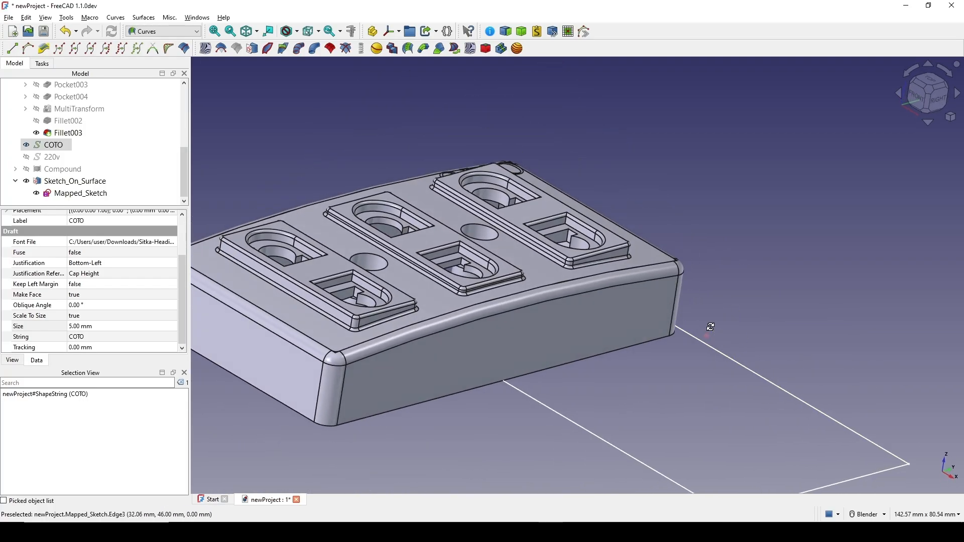
# Set the COTO text's size to 2.5 mm and compare the mapped lettering with the socket photo ocamdien.png in the image viewer
pyautogui.click(89, 326)
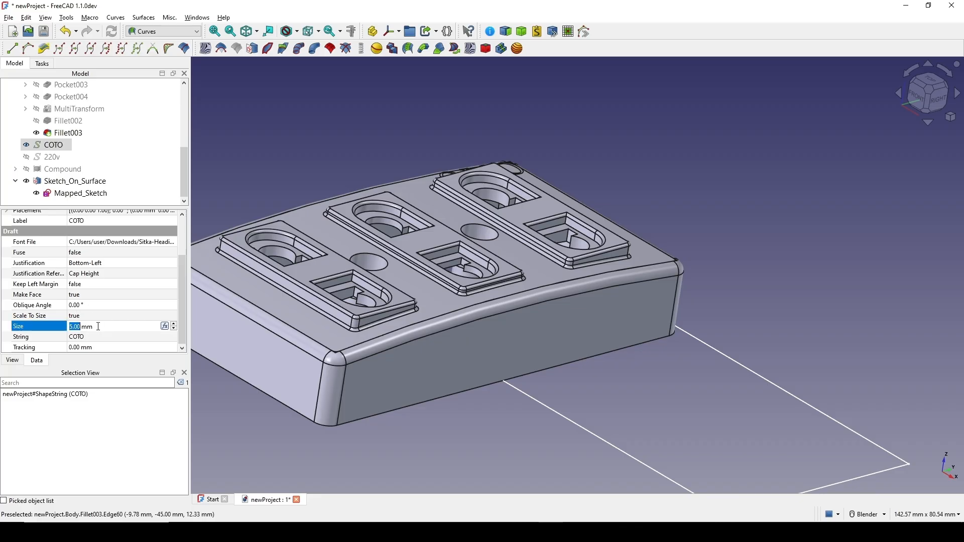
pyautogui.write('2.')
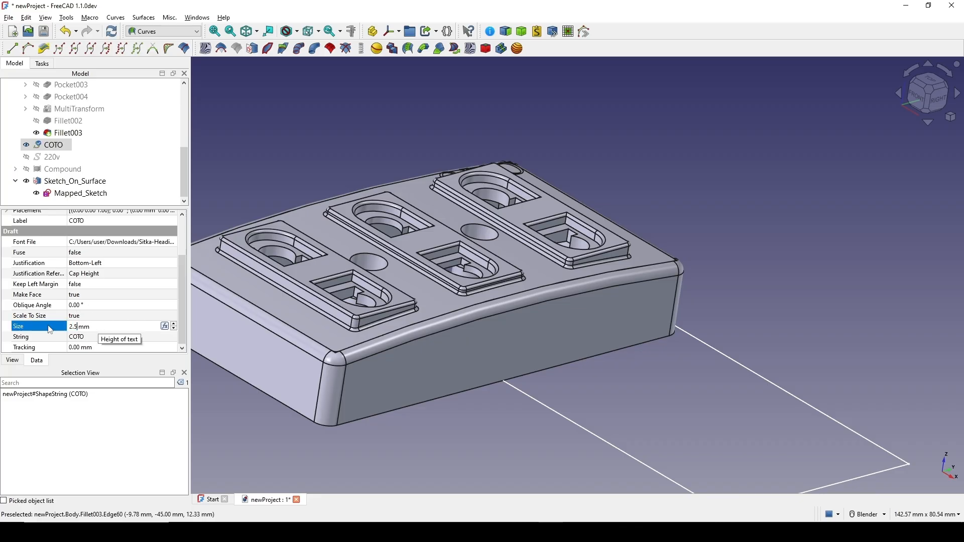
pyautogui.write('5')
pyautogui.press('Return')
pyautogui.moveTo(502, 272); pyautogui.dragTo(487, 197, button='middle')
pyautogui.hotkey('alt', 'Tab')
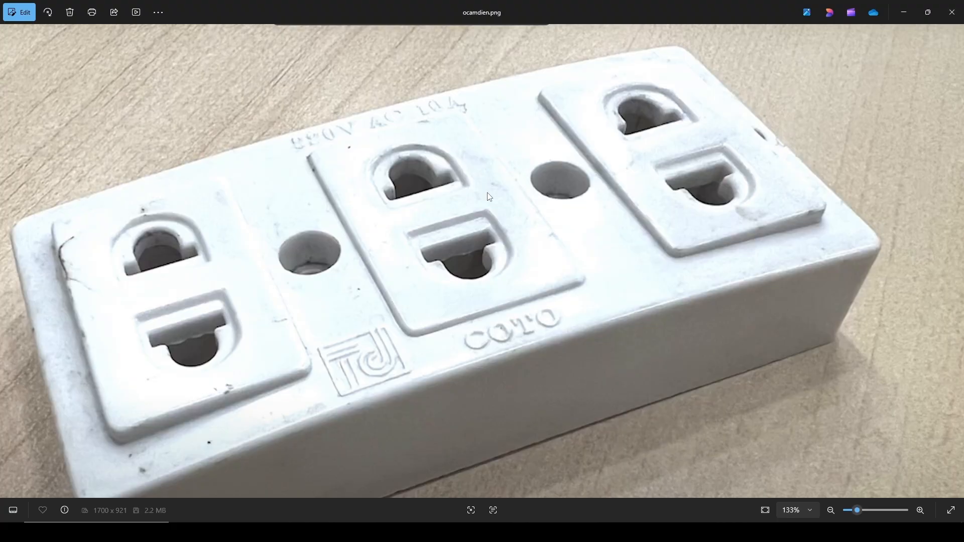
pyautogui.scroll(2, 519, 327)
pyautogui.hotkey('alt', 'Tab')
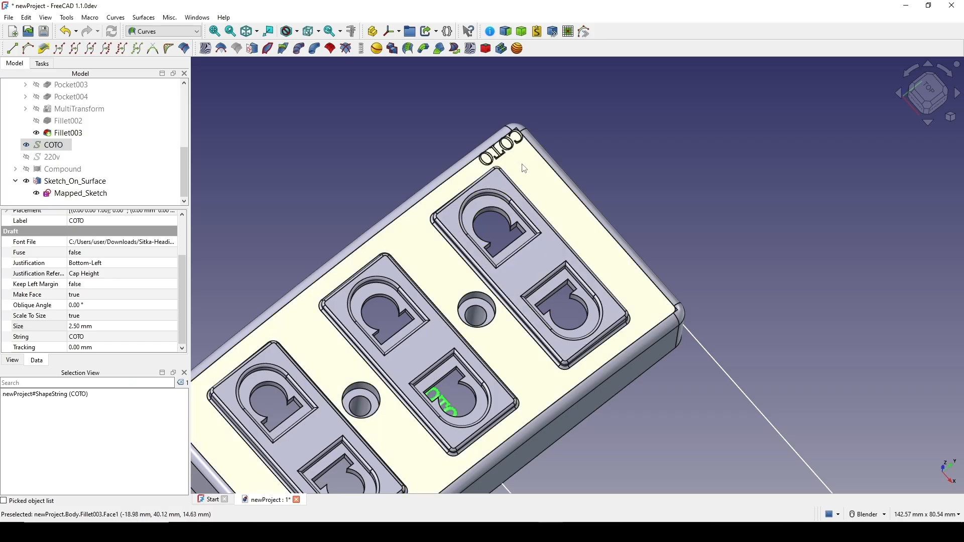
pyautogui.moveTo(518, 150); pyautogui.dragTo(480, 171, button='middle')
pyautogui.hotkey('alt', 'Tab')
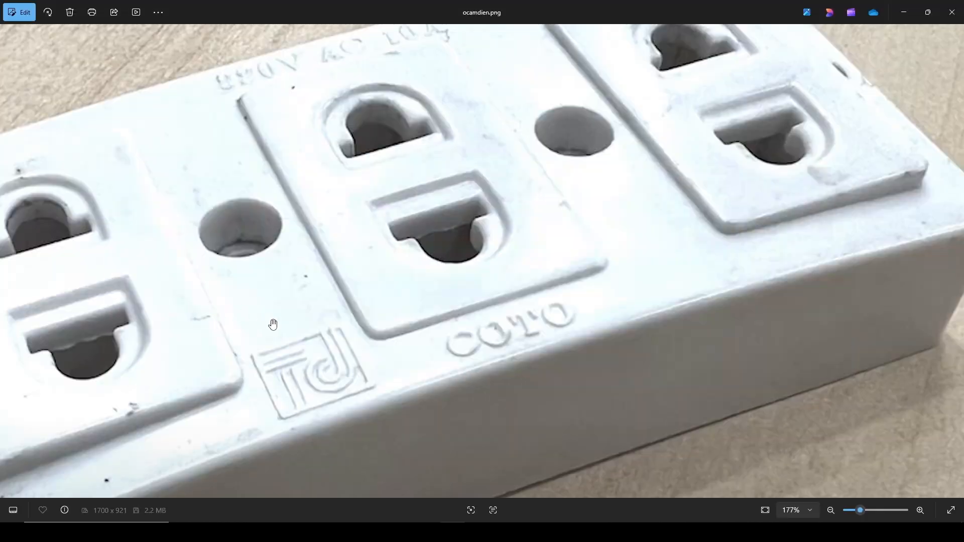
pyautogui.hotkey('alt', 'Tab')
# Set the COTO text's size to 2 mm and check the mapped lettering at the block's corner
pyautogui.moveTo(565, 305); pyautogui.dragTo(563, 229, button='middle')
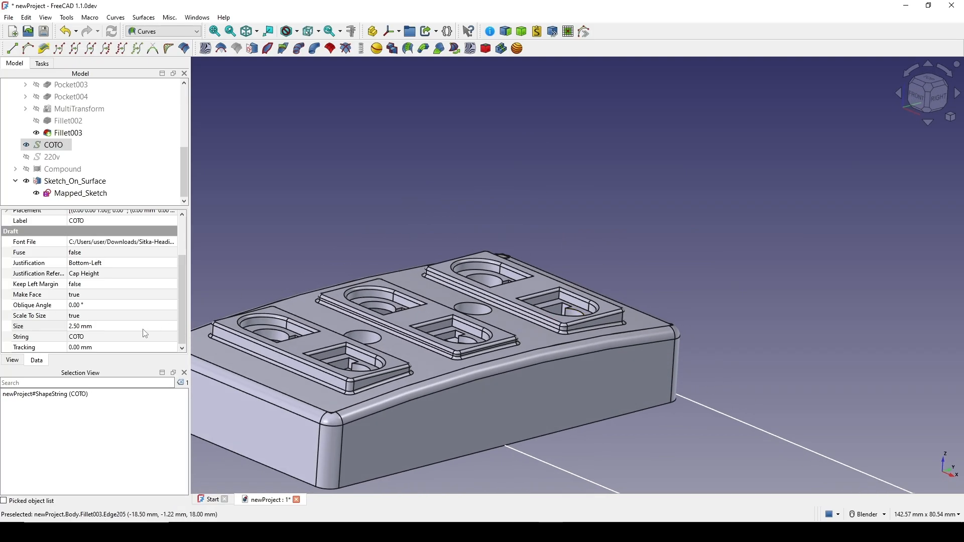
pyautogui.click(97, 332)
pyautogui.write('2')
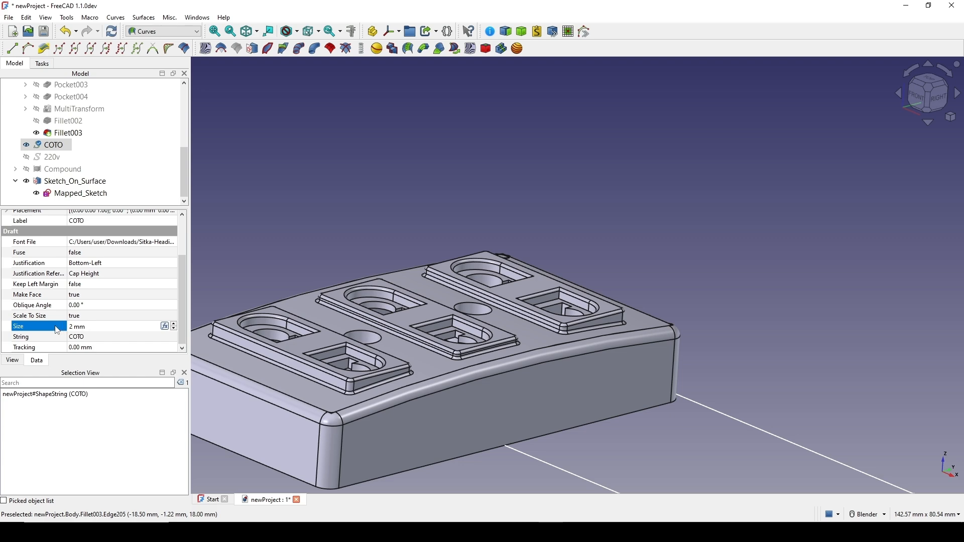
pyautogui.press('Return')
pyautogui.moveTo(627, 335); pyautogui.dragTo(476, 403, button='middle')
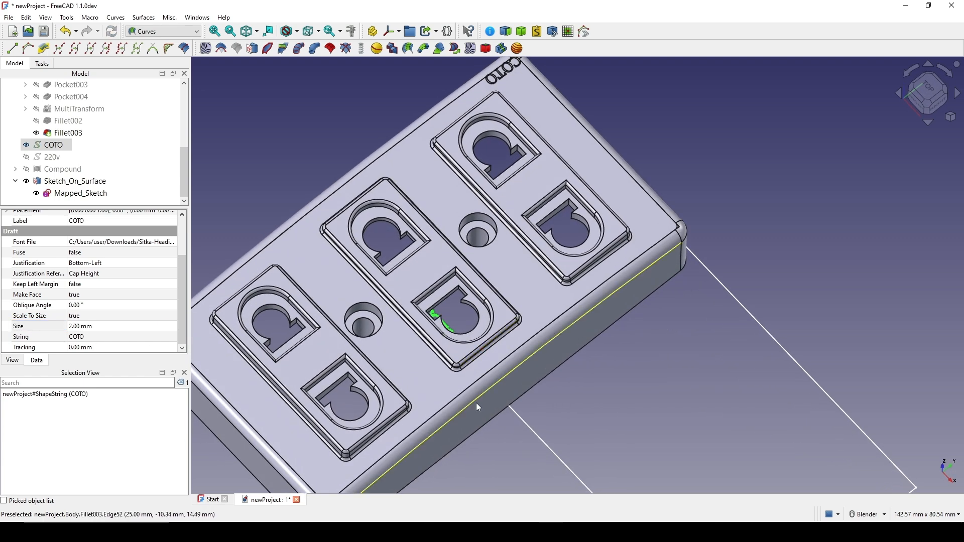
pyautogui.keyDown('shift'); pyautogui.moveTo(558, 387); pyautogui.dragTo(571, 355, button='middle'); pyautogui.keyUp('shift')
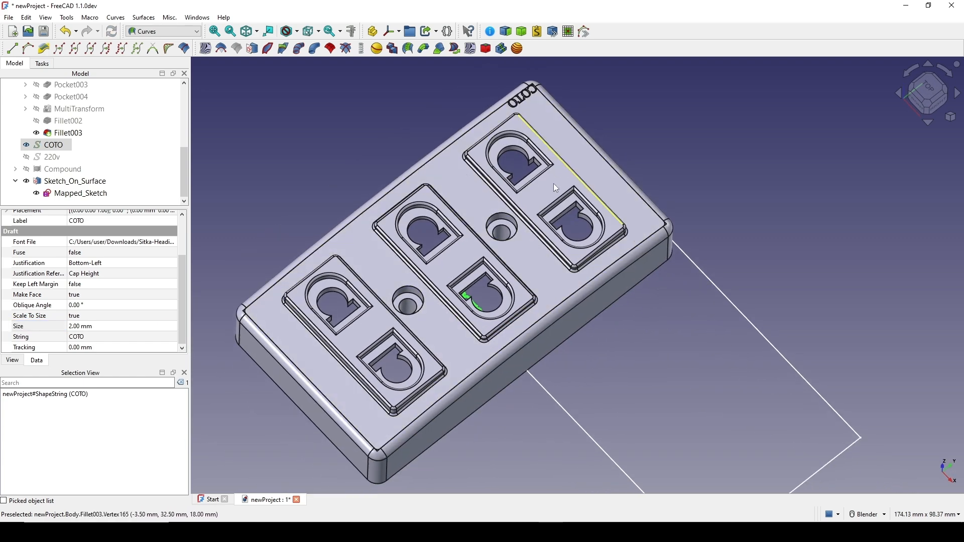
pyautogui.moveTo(665, 276)
pyautogui.mouseDown(button='middle')
pyautogui.moveTo(700, 260)
pyautogui.moveTo(672, 245)
pyautogui.mouseUp(button='middle')
pyautogui.keyDown('shift'); pyautogui.moveTo(671, 301); pyautogui.dragTo(624, 235, button='middle'); pyautogui.keyUp('shift')
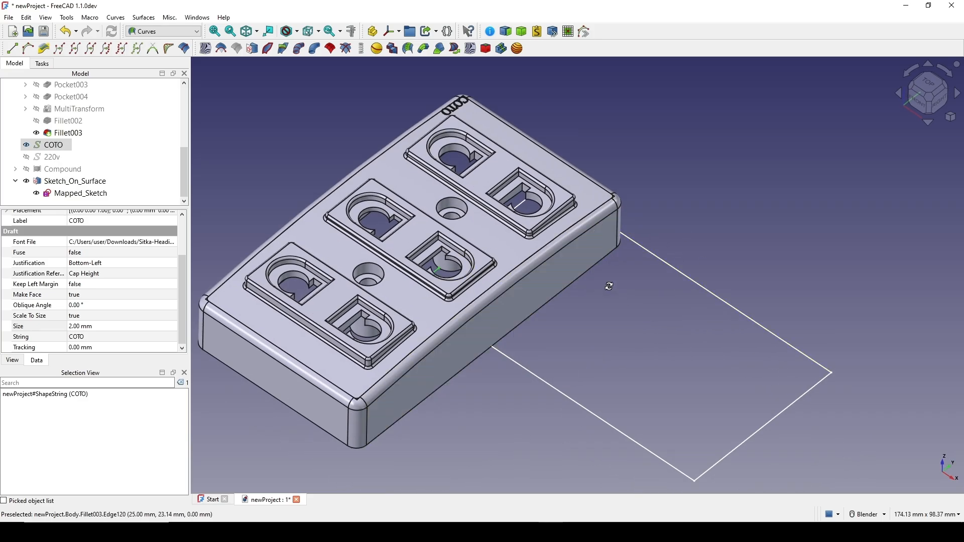
pyautogui.moveTo(592, 296); pyautogui.dragTo(618, 277, button='middle')
pyautogui.keyDown('shift'); pyautogui.moveTo(618, 277); pyautogui.dragTo(639, 261, button='middle'); pyautogui.keyUp('shift')
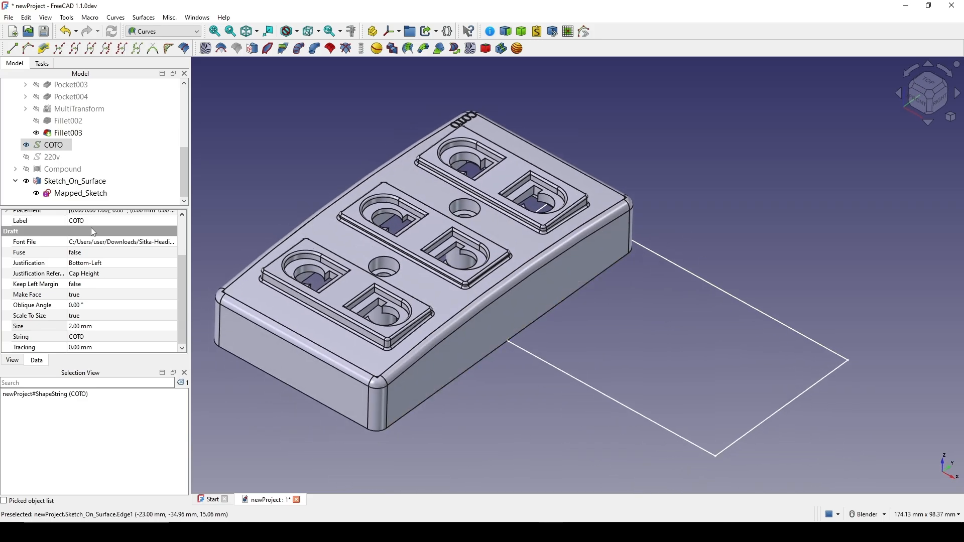
# Start transforming the COTO text with the dragger mode set to Center of mass / Centroid
pyautogui.rightClick(60, 147)
pyautogui.click(110, 164)
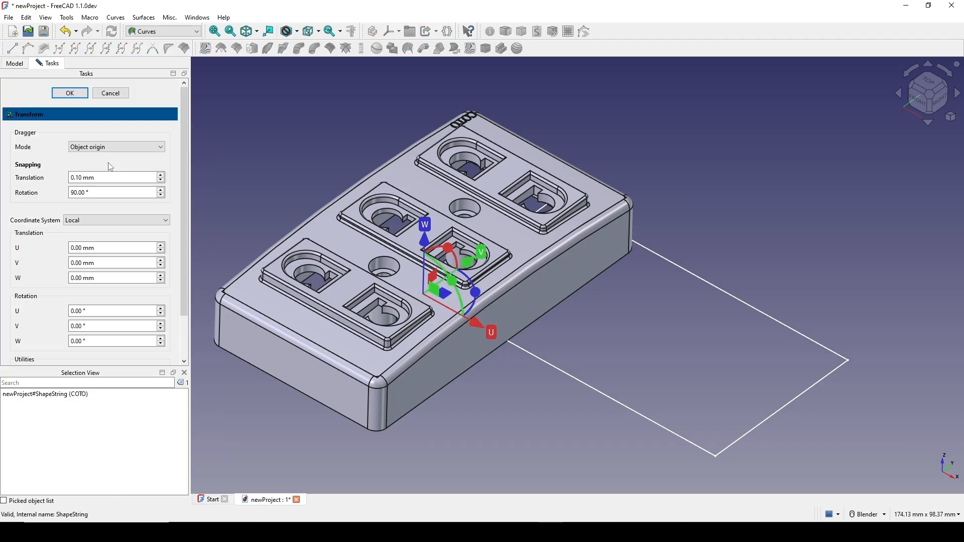
pyautogui.moveTo(571, 278); pyautogui.dragTo(625, 271, button='middle')
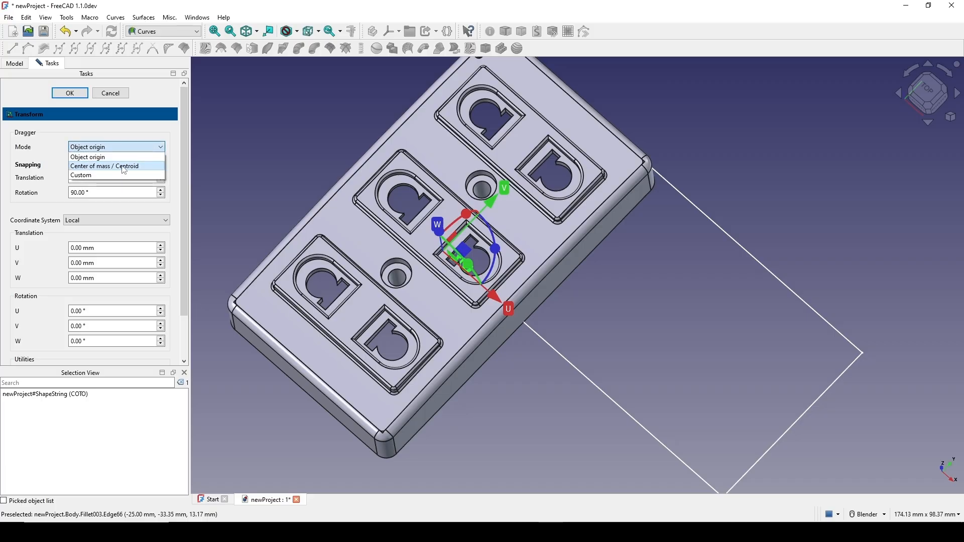
pyautogui.click(124, 167)
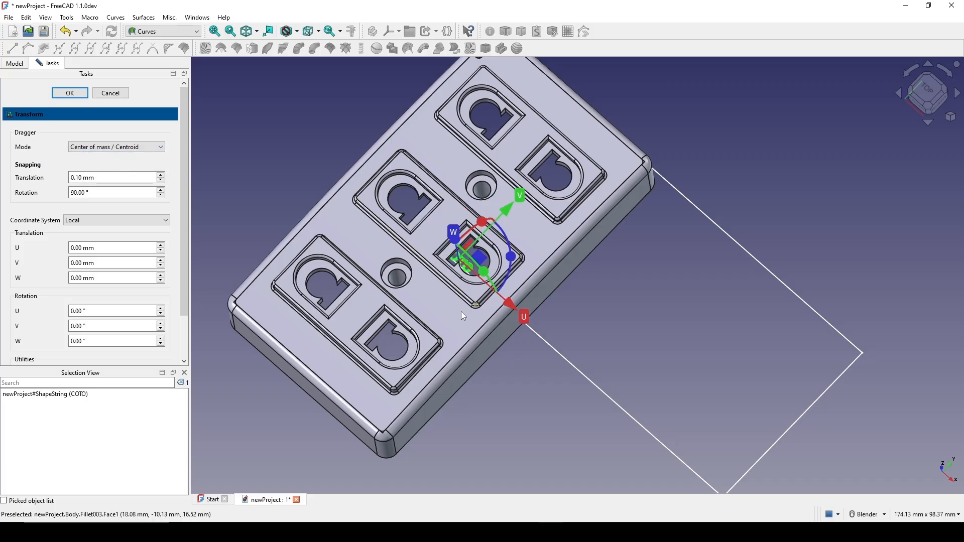
# Examine the flat COTO text and its dragger from the block's underside, relative to the bounding rectangle
pyautogui.moveTo(462, 314); pyautogui.dragTo(468, 267, button='middle')
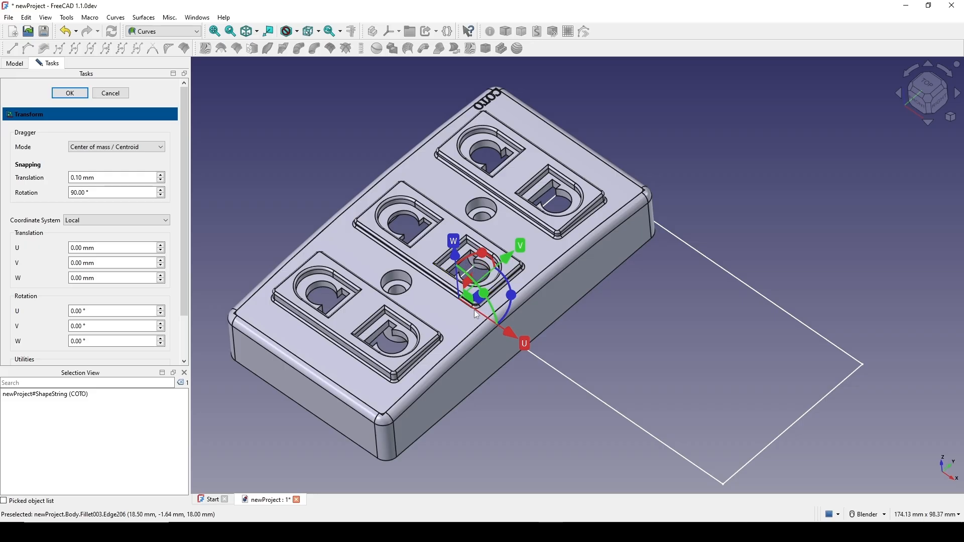
pyautogui.moveTo(477, 315); pyautogui.dragTo(545, 163, button='middle')
pyautogui.scroll(5, 539, 272)
pyautogui.moveTo(507, 273); pyautogui.dragTo(546, 291, button='middle')
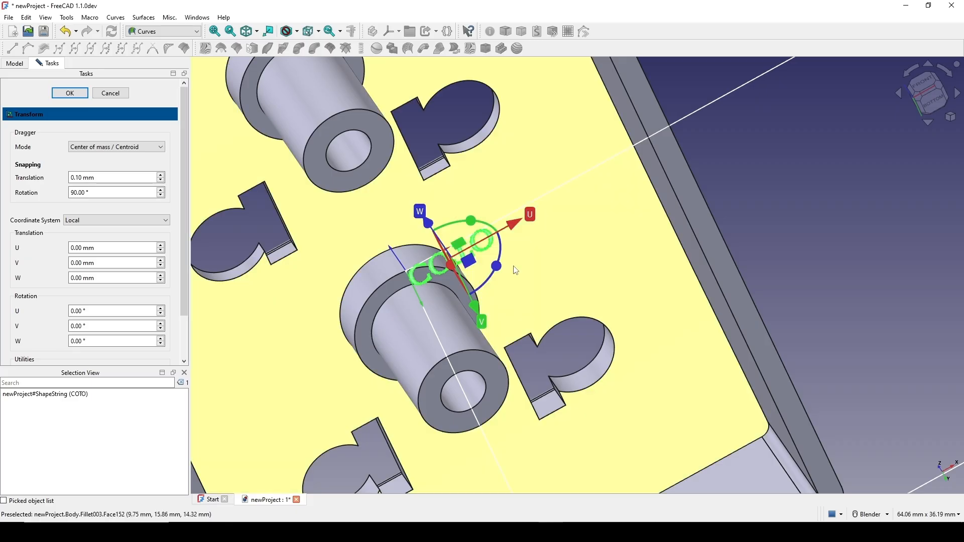
pyautogui.scroll(-4, 522, 277)
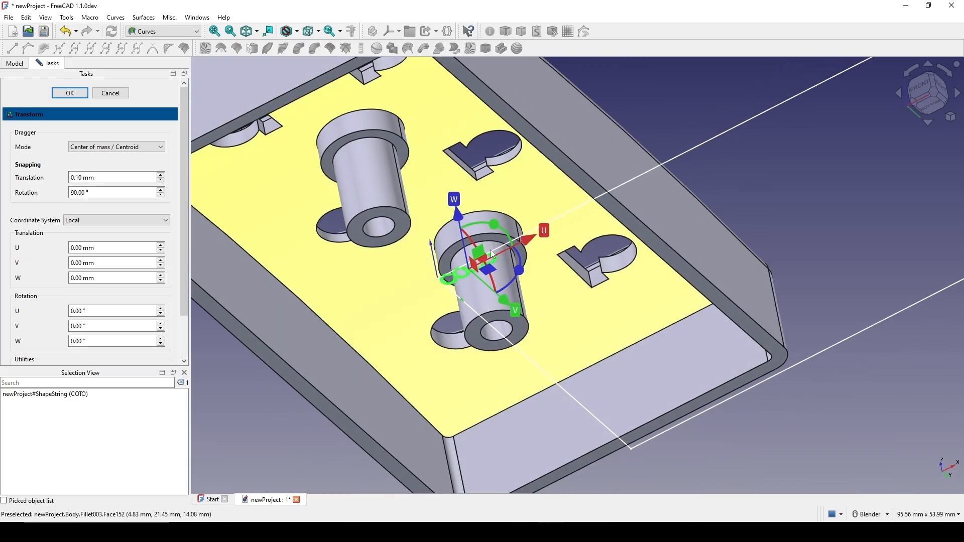
pyautogui.moveTo(491, 249); pyautogui.dragTo(460, 281, button='middle')
pyautogui.scroll(3, 441, 253)
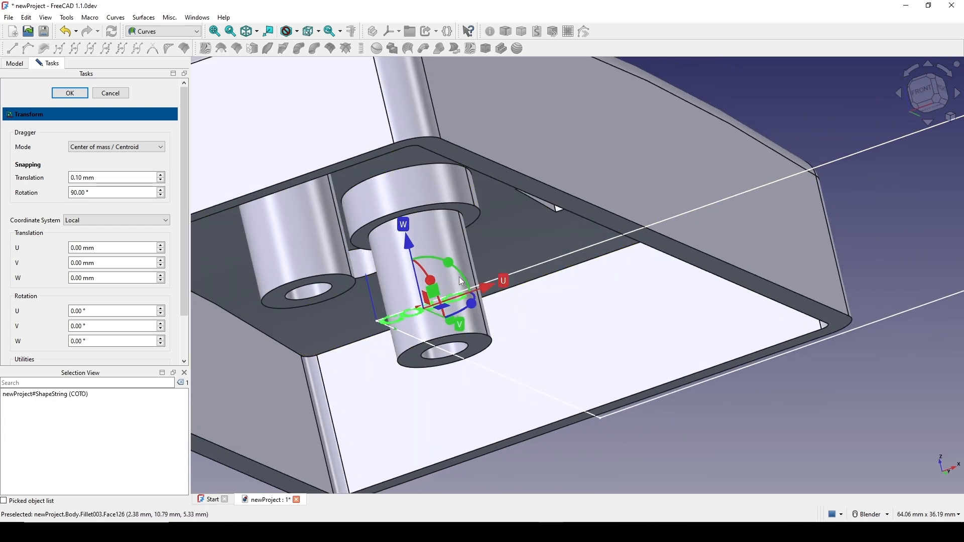
pyautogui.scroll(-4, 460, 280)
# Move the COTO text about 37.9 mm along U, out beside the socket block
pyautogui.moveTo(460, 280)
pyautogui.mouseDown(button='middle')
pyautogui.moveTo(540, 378)
pyautogui.moveTo(507, 352)
pyautogui.moveTo(482, 296)
pyautogui.moveTo(454, 292)
pyautogui.mouseUp(button='middle')
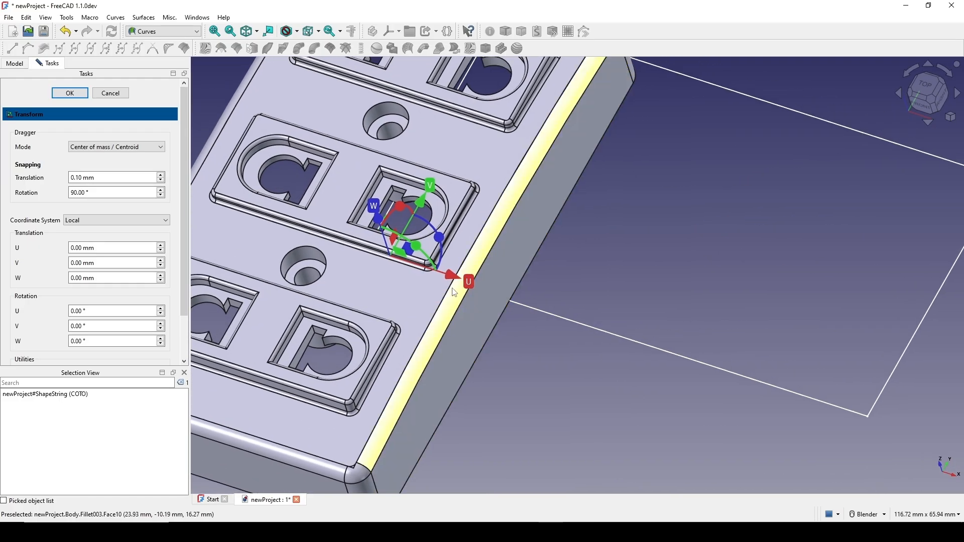
pyautogui.moveTo(449, 274); pyautogui.dragTo(669, 343)
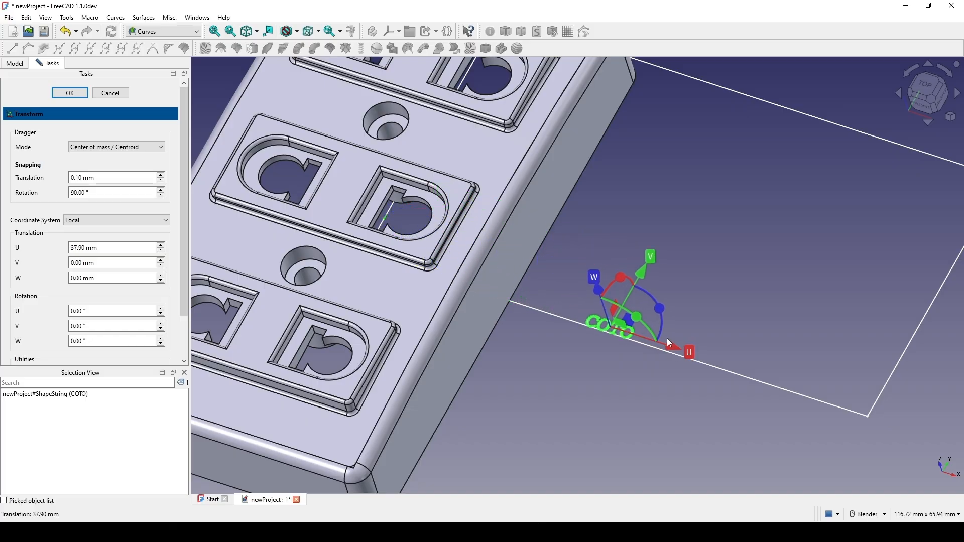
pyautogui.scroll(-3, 667, 339)
pyautogui.keyDown('shift'); pyautogui.moveTo(667, 335); pyautogui.dragTo(605, 311, button='middle'); pyautogui.keyUp('shift')
pyautogui.click(925, 88)
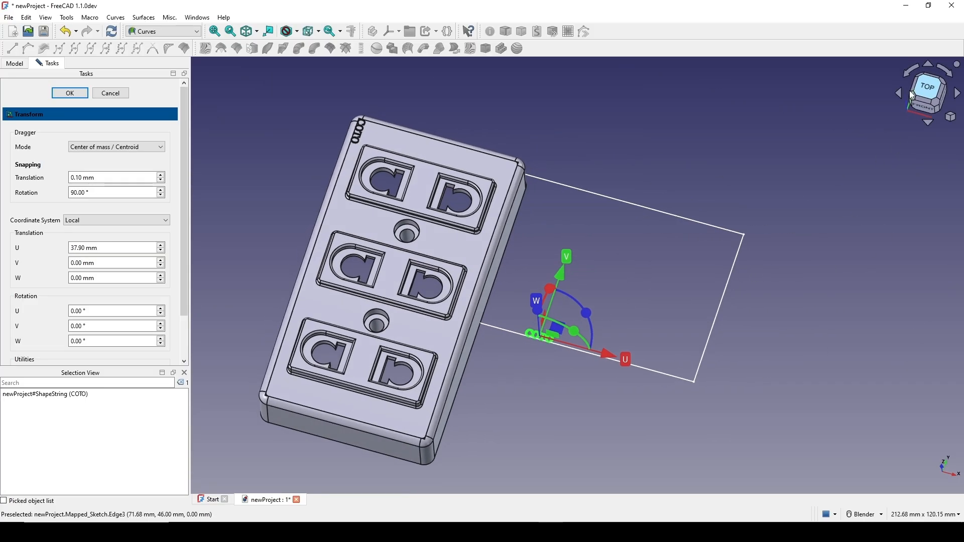
# Move the COTO text about 43.1 mm along V, to just inside the bounding rectangle's far horizontal edge
pyautogui.scroll(2, 571, 261)
pyautogui.keyDown('shift'); pyautogui.moveTo(573, 263); pyautogui.dragTo(564, 285, button='middle'); pyautogui.keyUp('shift')
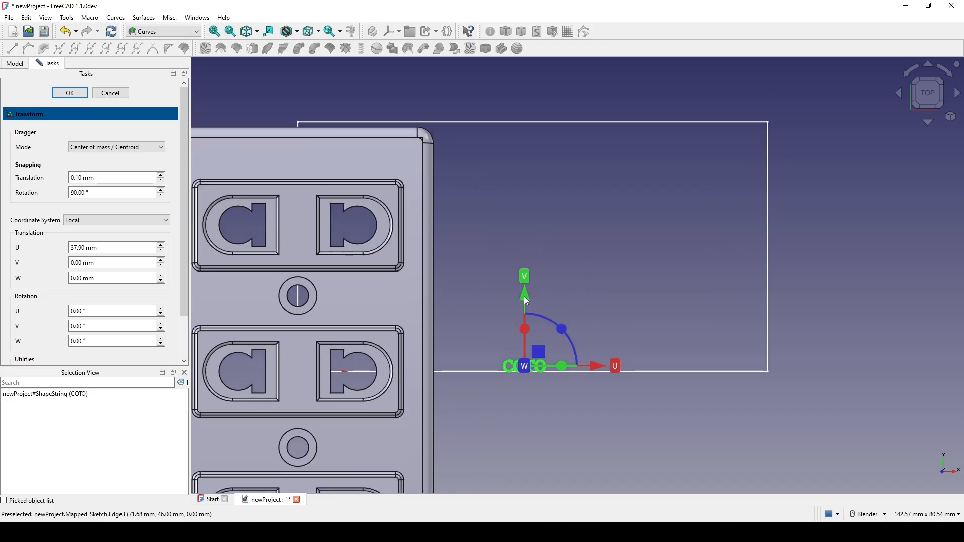
pyautogui.moveTo(526, 300); pyautogui.dragTo(541, 68)
pyautogui.keyDown('shift'); pyautogui.moveTo(596, 84); pyautogui.dragTo(569, 180, button='middle'); pyautogui.keyUp('shift')
pyautogui.scroll(2, 565, 180)
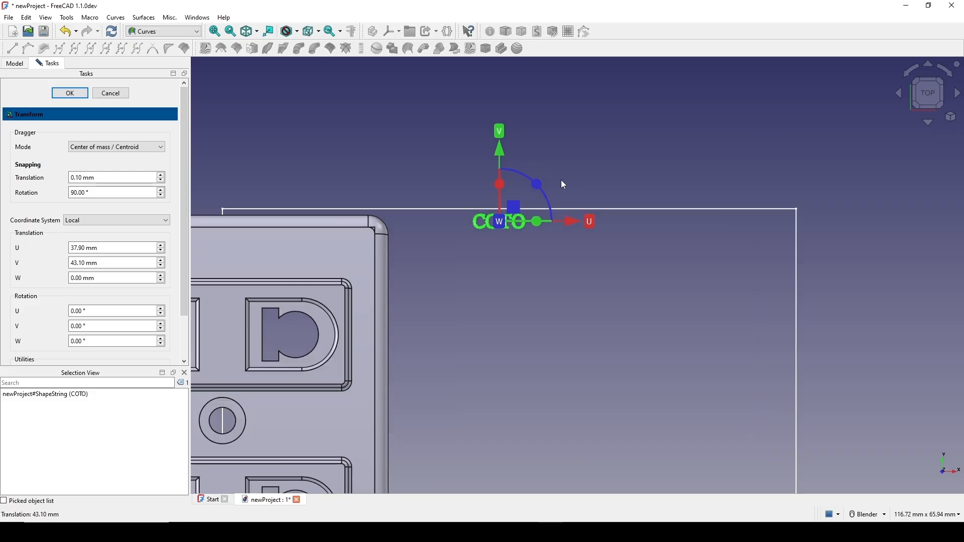
pyautogui.scroll(2, 500, 218)
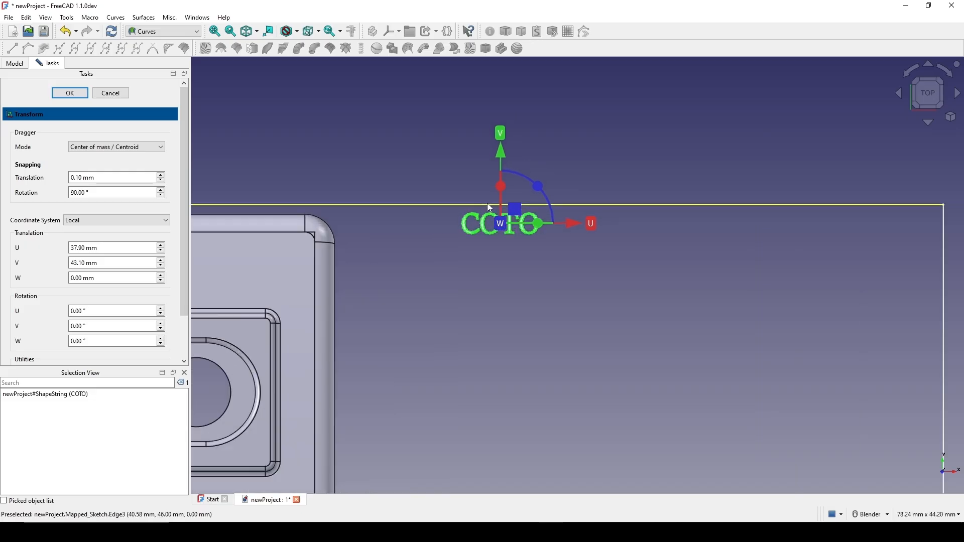
# Rotate the COTO text 180° about W and accept the transform
pyautogui.scroll(-2, 517, 209)
pyautogui.keyDown('shift'); pyautogui.moveTo(532, 210); pyautogui.dragTo(533, 197, button='middle'); pyautogui.keyUp('shift')
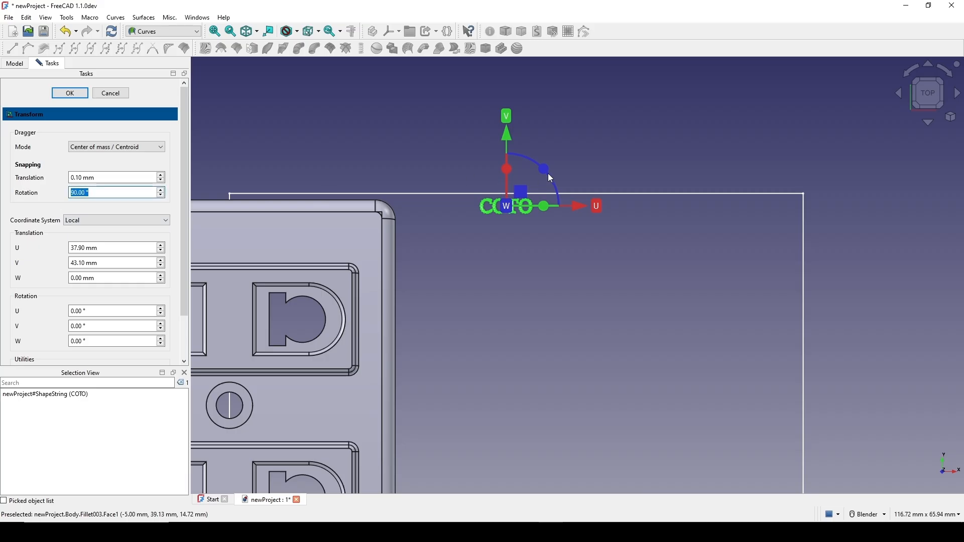
pyautogui.moveTo(543, 168); pyautogui.dragTo(471, 134)
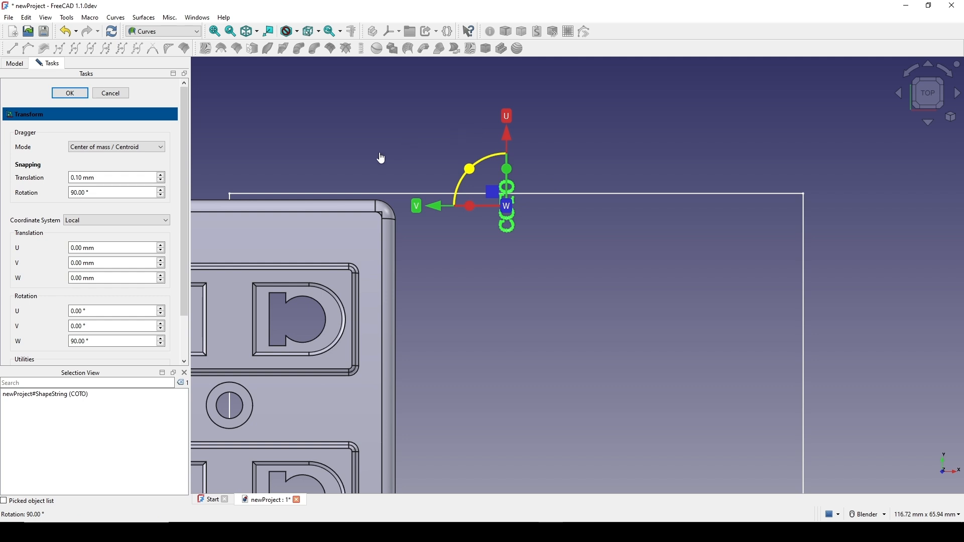
pyautogui.moveTo(381, 159); pyautogui.dragTo(314, 228)
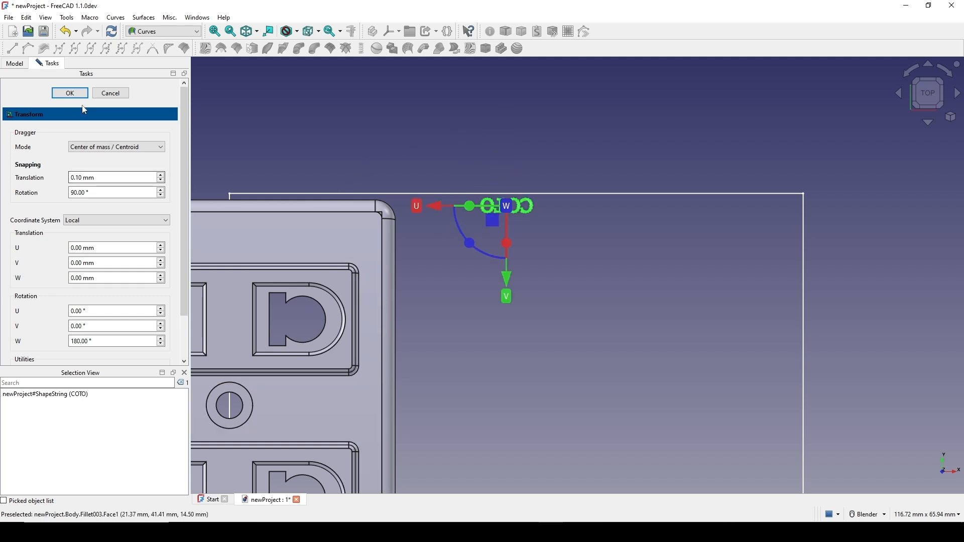
pyautogui.scroll(-4, 472, 294)
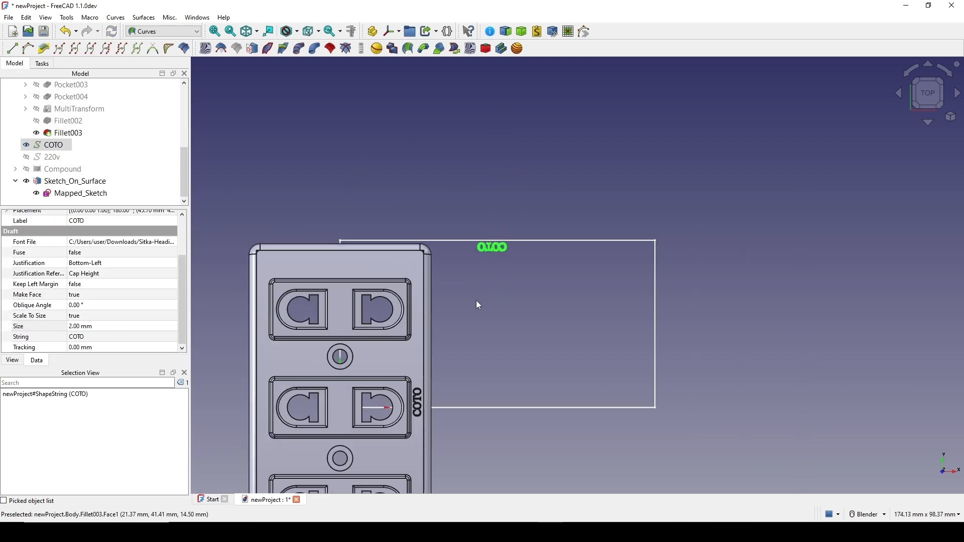
# Check the placement and reading direction of the mapped COTO lettering beside the middle socket
pyautogui.scroll(1, 476, 351)
pyautogui.keyDown('shift'); pyautogui.moveTo(459, 451); pyautogui.dragTo(382, 284, button='middle'); pyautogui.keyUp('shift')
pyautogui.scroll(4, 567, 332)
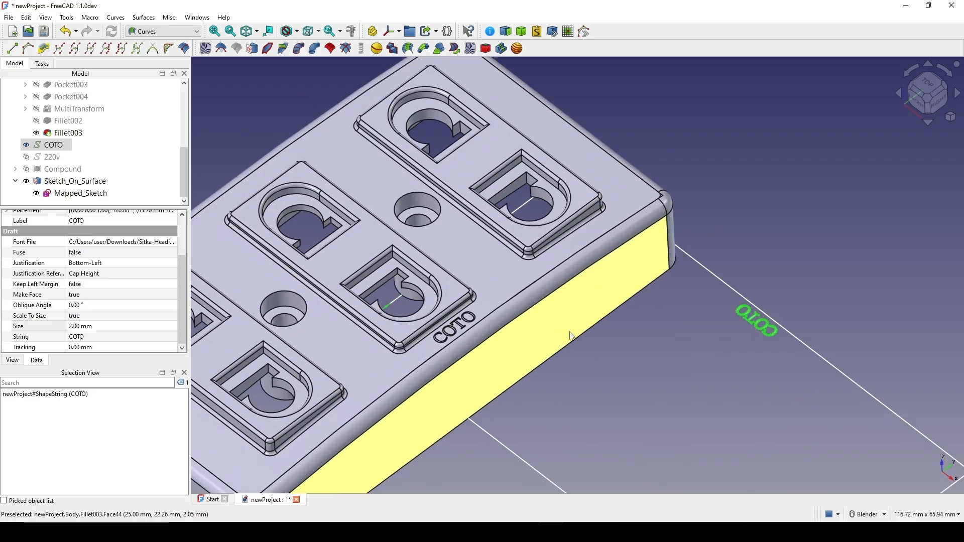
pyautogui.keyDown('shift'); pyautogui.moveTo(489, 363); pyautogui.dragTo(508, 341, button='middle'); pyautogui.keyUp('shift')
pyautogui.moveTo(508, 342); pyautogui.dragTo(548, 381, button='middle')
pyautogui.keyDown('shift'); pyautogui.moveTo(573, 335); pyautogui.dragTo(507, 345, button='middle'); pyautogui.keyUp('shift')
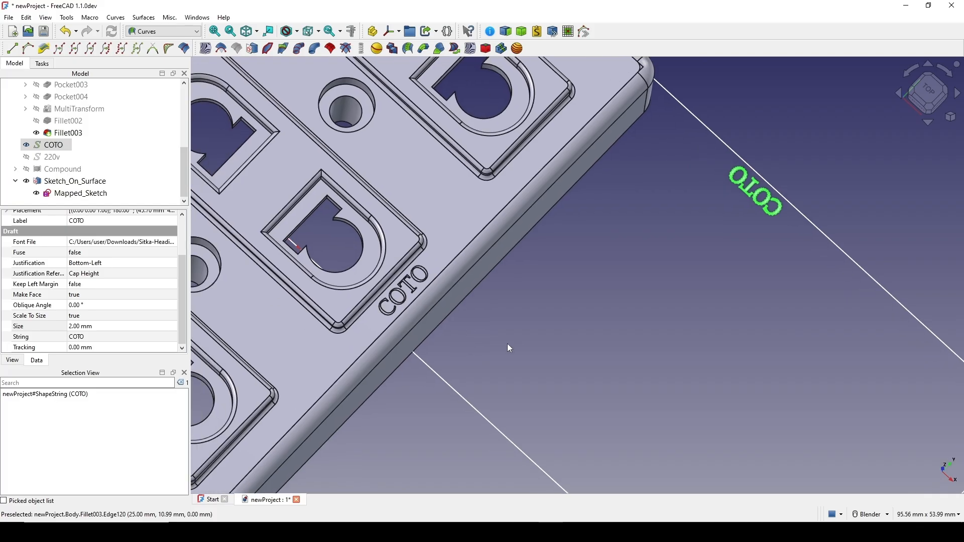
pyautogui.scroll(2, 394, 291)
pyautogui.scroll(-5, 426, 290)
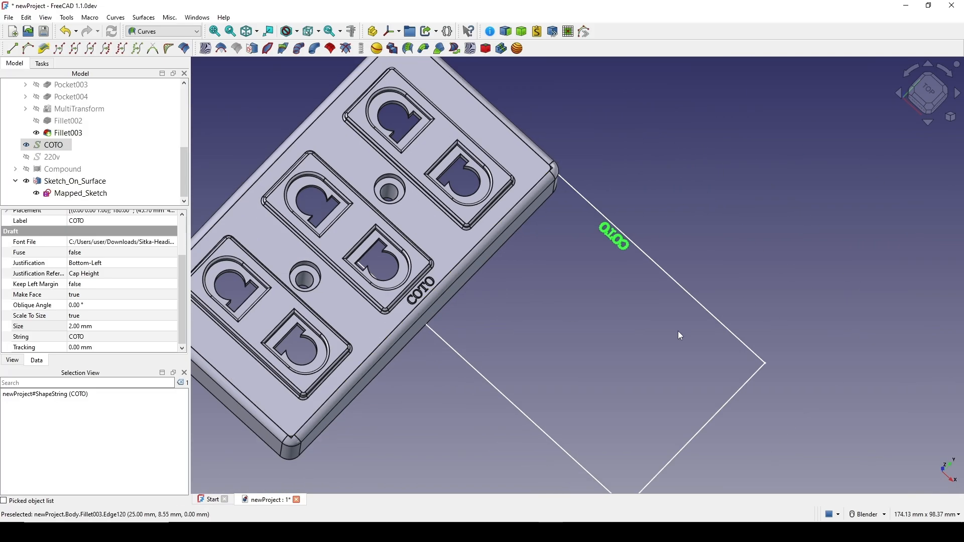
pyautogui.moveTo(680, 334); pyautogui.dragTo(685, 230, button='middle')
pyautogui.click(685, 230)
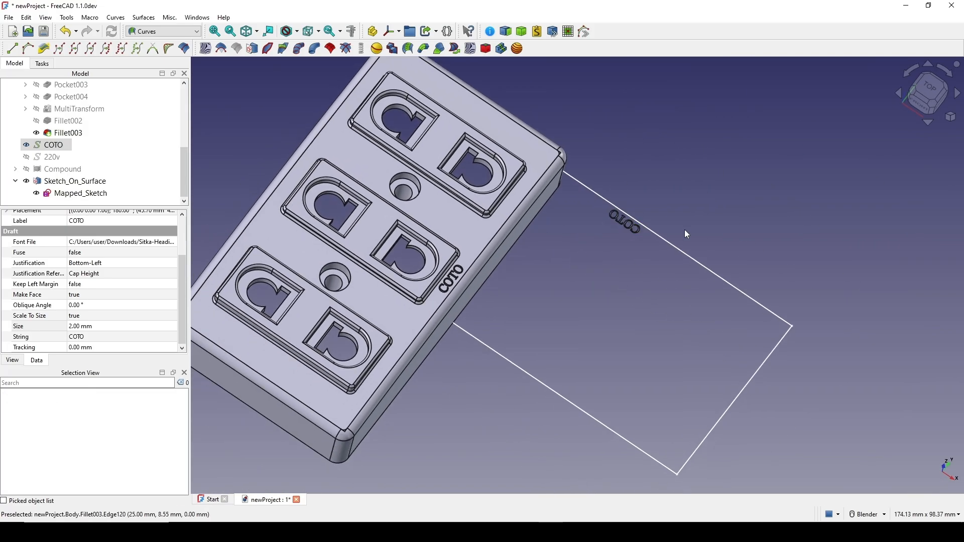
# Draw a vertical line in Mapped_Sketch joining the midpoints of the rectangle's two horizontal edges, and close the sketch
pyautogui.doubleClick(80, 195)
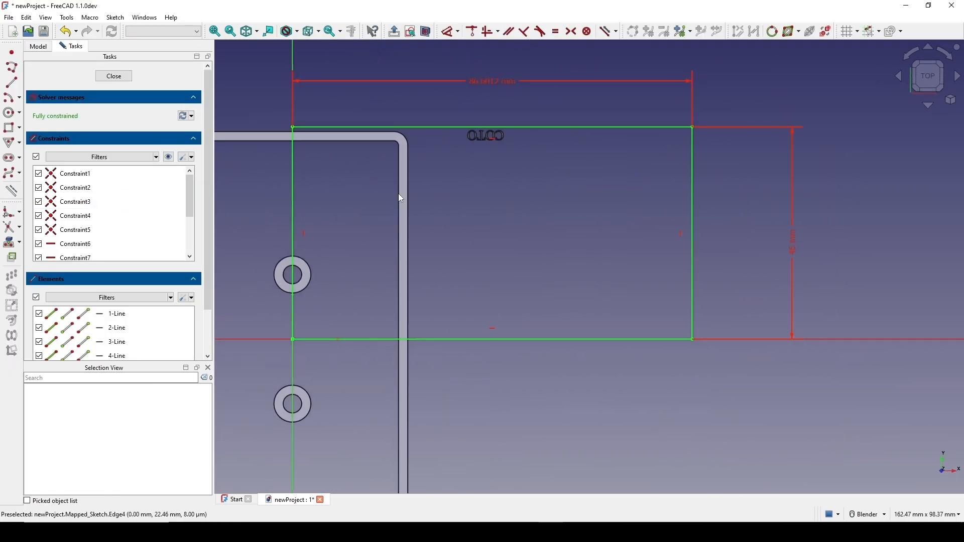
pyautogui.click(12, 82)
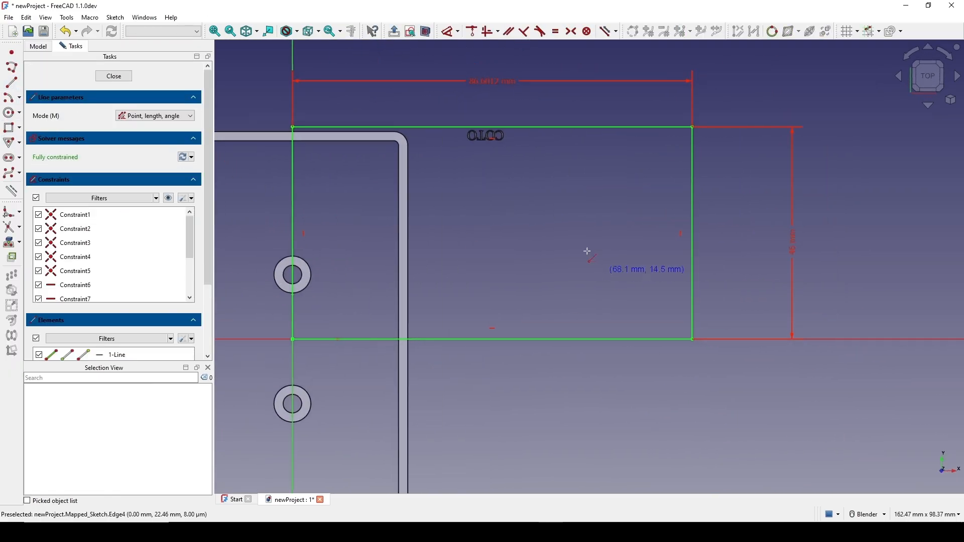
pyautogui.click(490, 127)
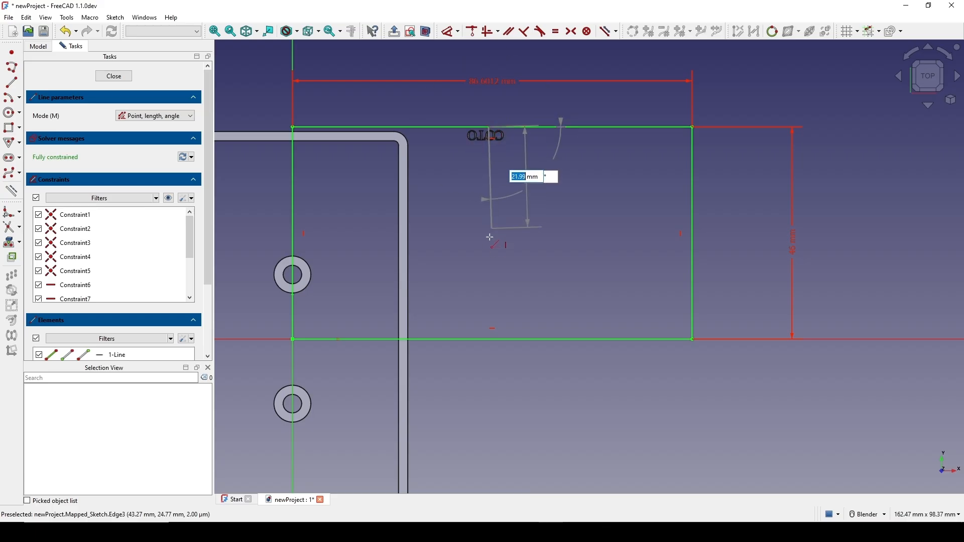
pyautogui.click(488, 336)
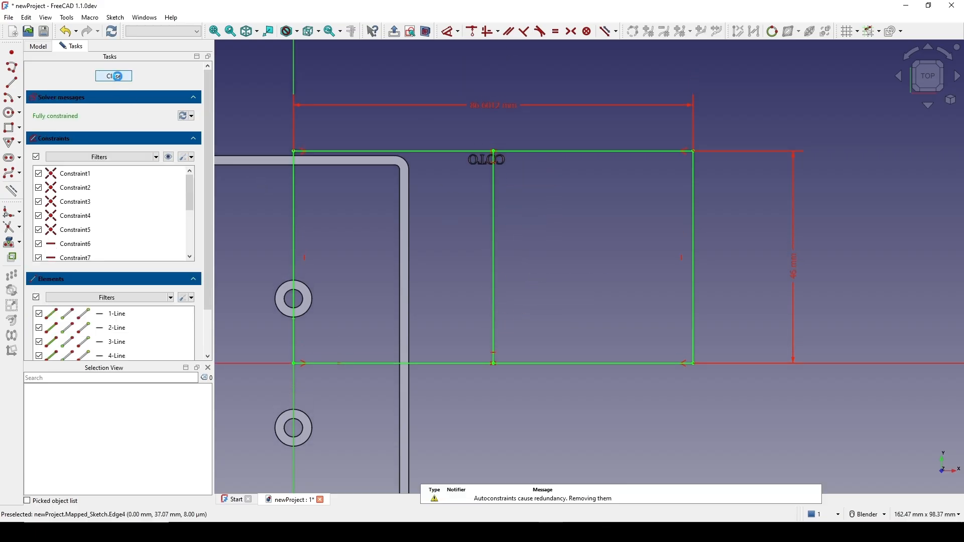
pyautogui.click(116, 76)
# Move the COTO text -1.4 mm along U to centre it on the rectangle's vertical middle line, and accept the transform
pyautogui.moveTo(628, 264)
pyautogui.mouseDown(button='middle')
pyautogui.moveTo(657, 306)
pyautogui.moveTo(841, 205)
pyautogui.mouseUp(button='middle')
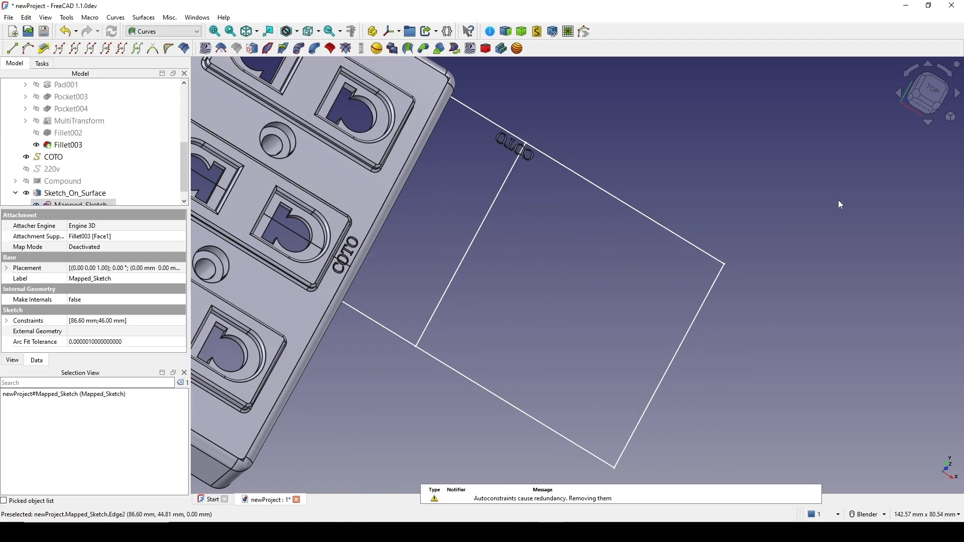
pyautogui.click(931, 97)
pyautogui.scroll(5, 501, 143)
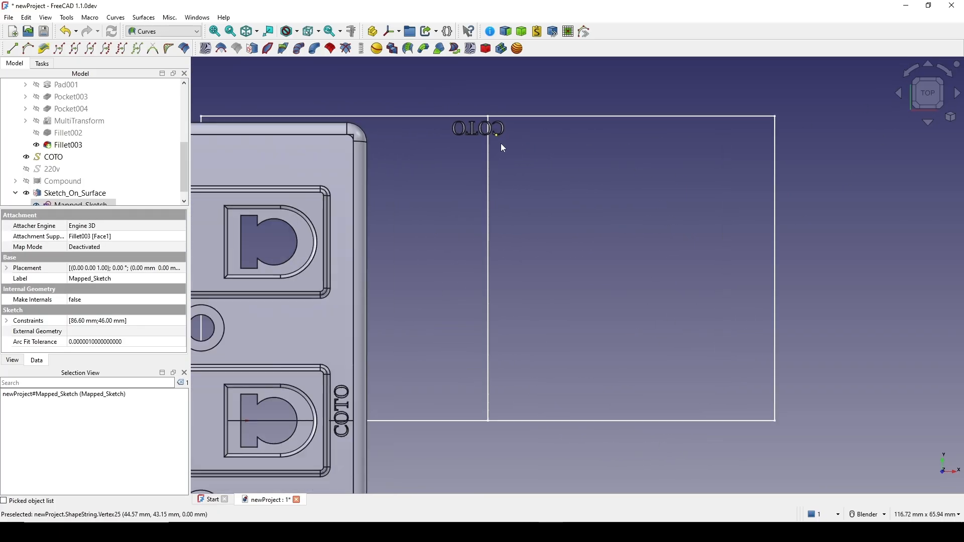
pyautogui.click(94, 203)
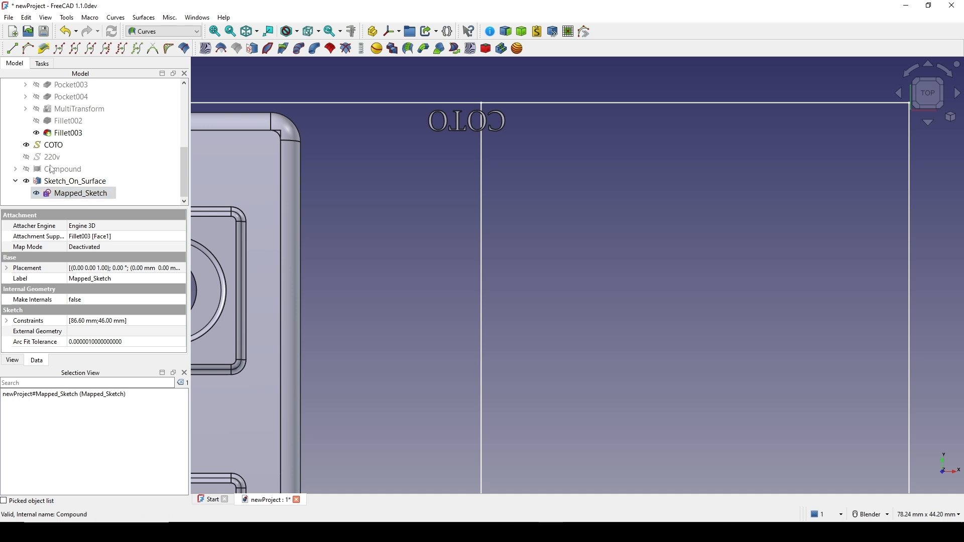
pyautogui.click(56, 146)
pyautogui.rightClick(57, 146)
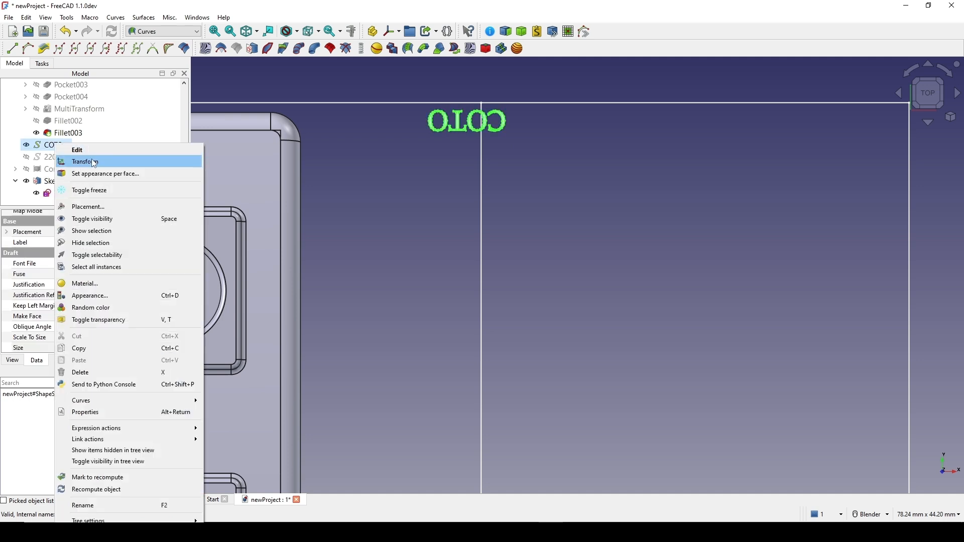
pyautogui.click(76, 159)
pyautogui.scroll(3, 542, 128)
pyautogui.keyDown('shift'); pyautogui.moveTo(459, 104); pyautogui.dragTo(503, 197, button='middle'); pyautogui.keyUp('shift')
pyautogui.scroll(2, 503, 197)
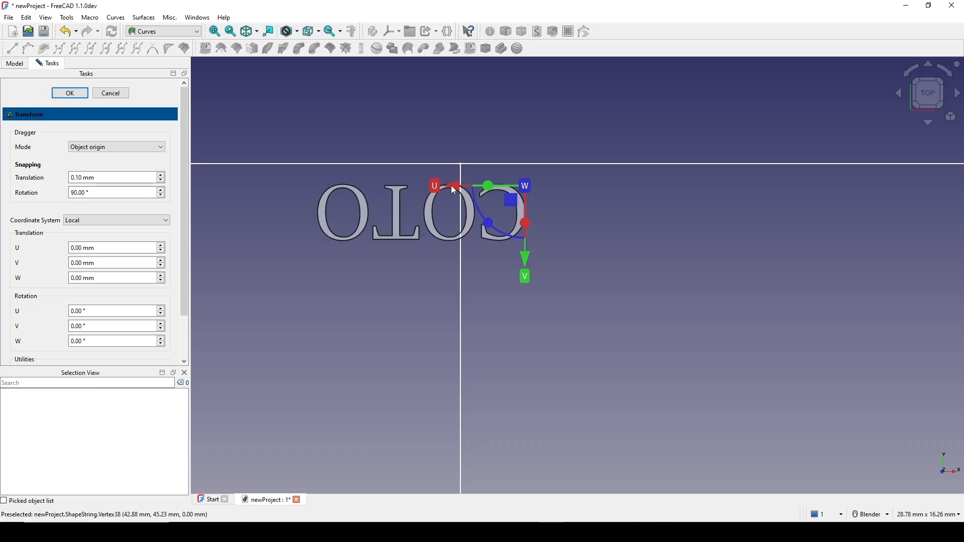
pyautogui.moveTo(452, 185); pyautogui.dragTo(492, 190)
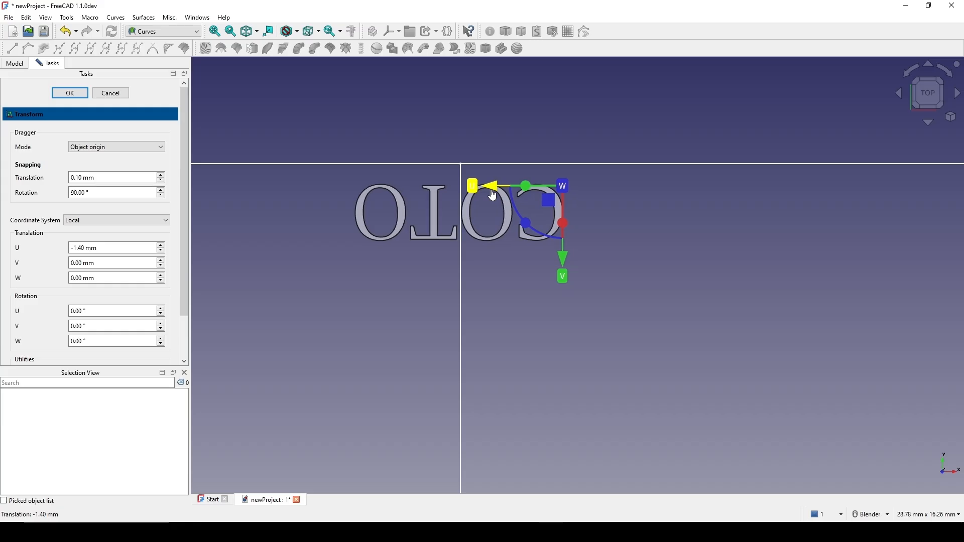
pyautogui.scroll(3, 496, 203)
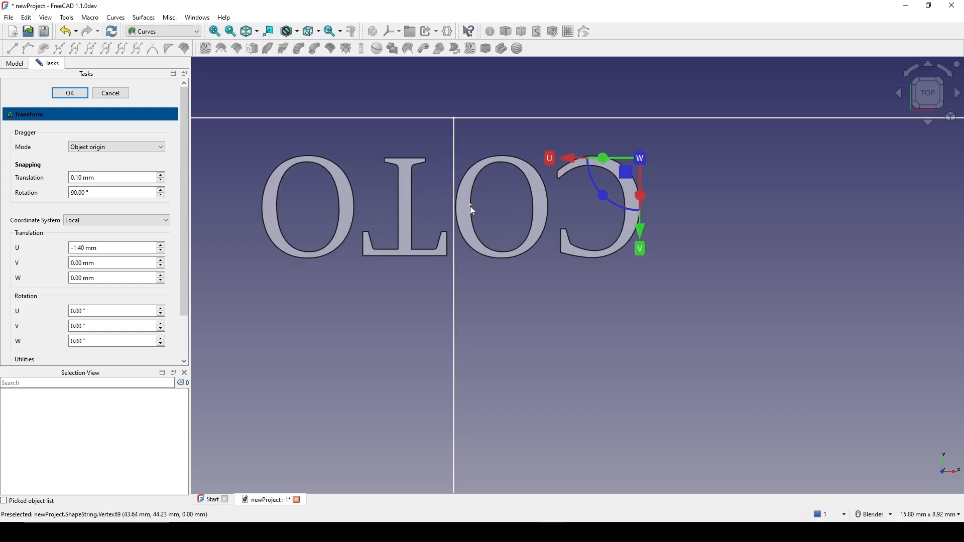
pyautogui.scroll(-4, 471, 206)
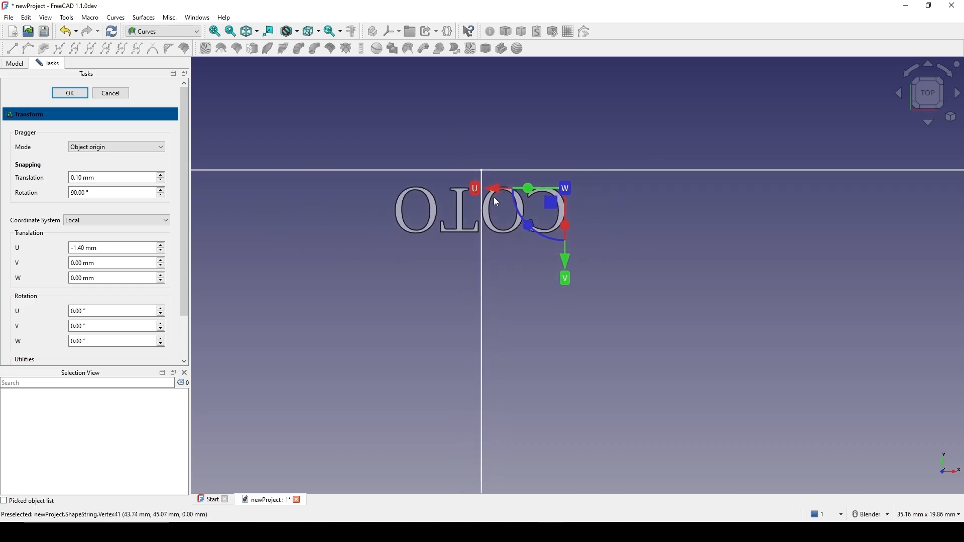
pyautogui.press('Return')
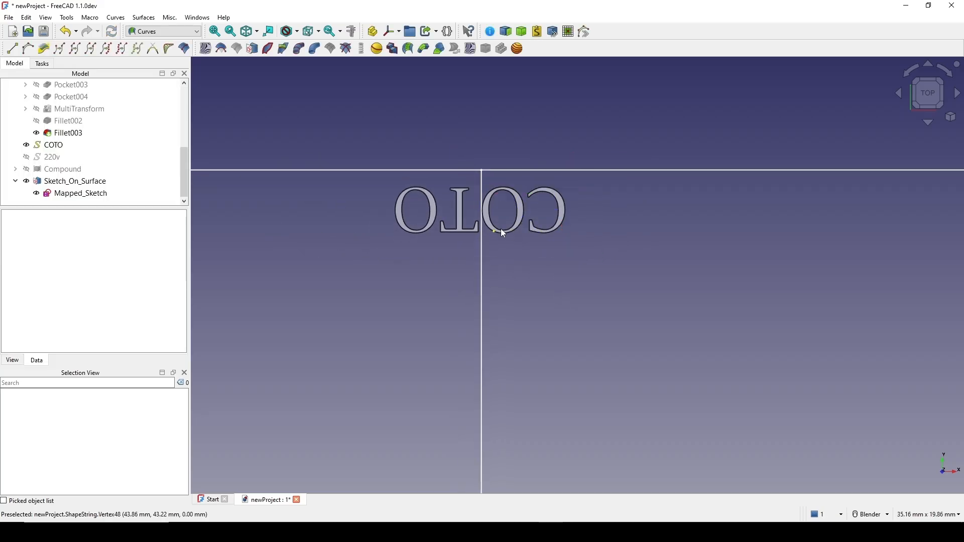
# Compare the mapped COTO lettering on the block with the socket photo ocamdien.png in the image viewer
pyautogui.scroll(-8, 336, 271)
pyautogui.moveTo(303, 332); pyautogui.dragTo(673, 336, button='middle')
pyautogui.scroll(4, 454, 253)
pyautogui.scroll(1, 433, 266)
pyautogui.moveTo(433, 266); pyautogui.dragTo(485, 213, button='middle')
pyautogui.hotkey('alt', 'Tab')
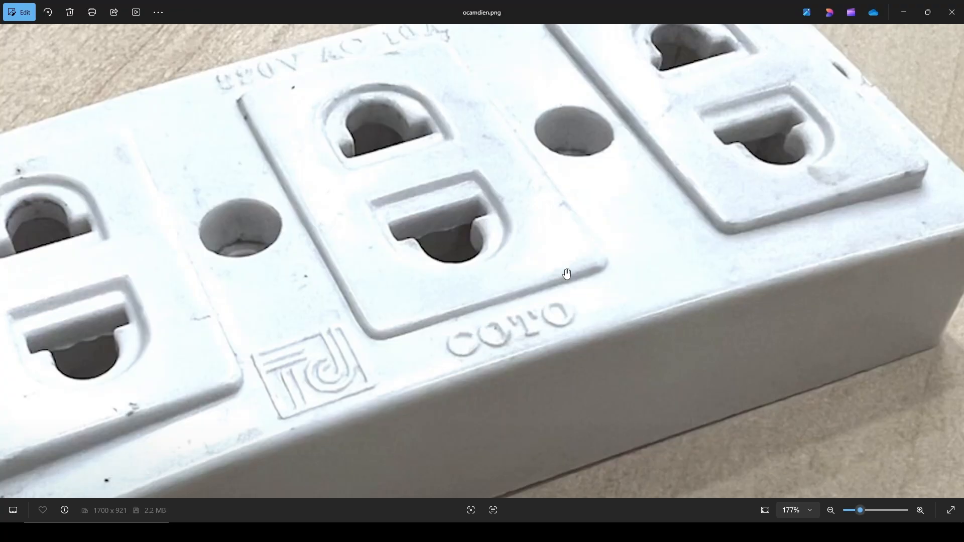
pyautogui.hotkey('alt', 'Tab')
pyautogui.scroll(-5, 532, 335)
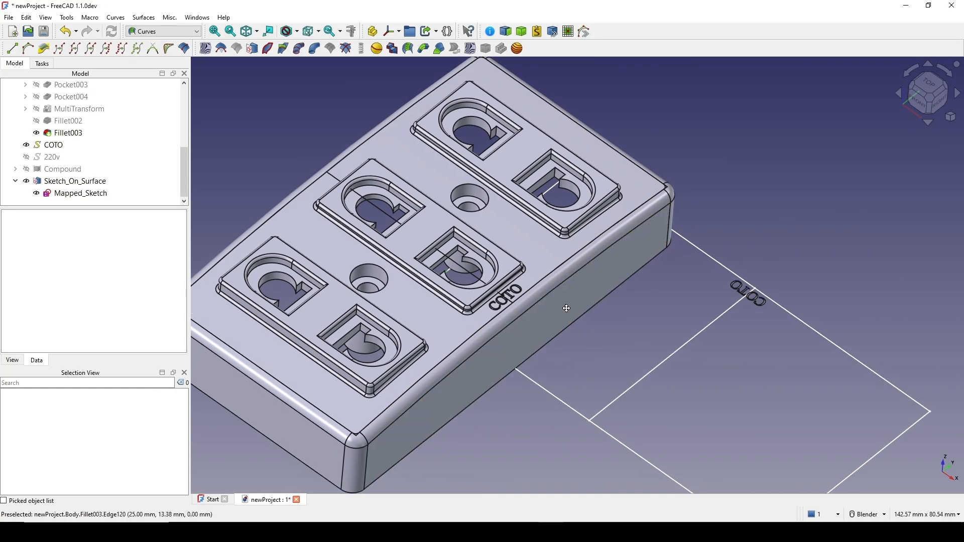
pyautogui.keyDown('shift'); pyautogui.moveTo(658, 294); pyautogui.dragTo(537, 297, button='middle'); pyautogui.keyUp('shift')
pyautogui.keyDown('shift'); pyautogui.moveTo(631, 234); pyautogui.dragTo(683, 171, button='middle'); pyautogui.keyUp('shift')
pyautogui.scroll(-1, 639, 229)
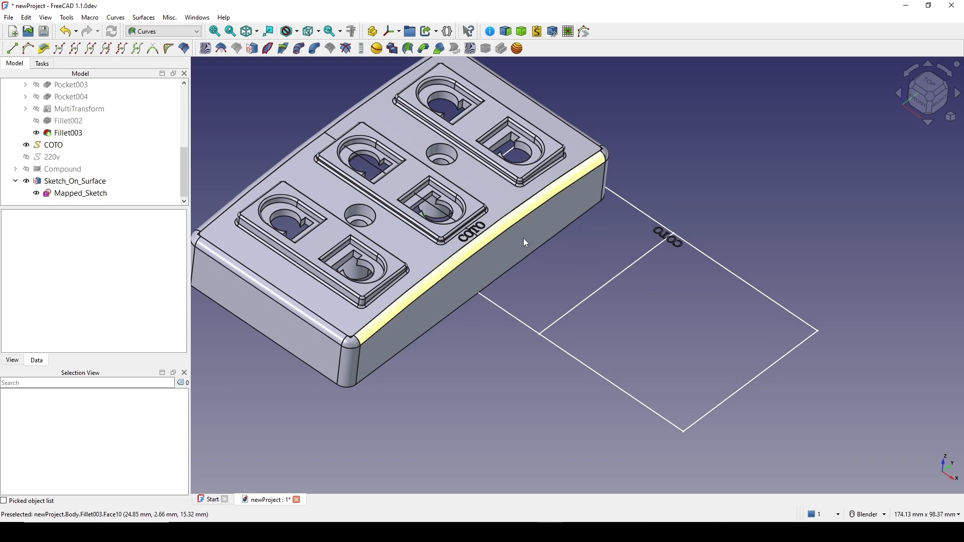
# Make the hidden 220v text visible and view it against the block and bounding rectangle
pyautogui.click(51, 157)
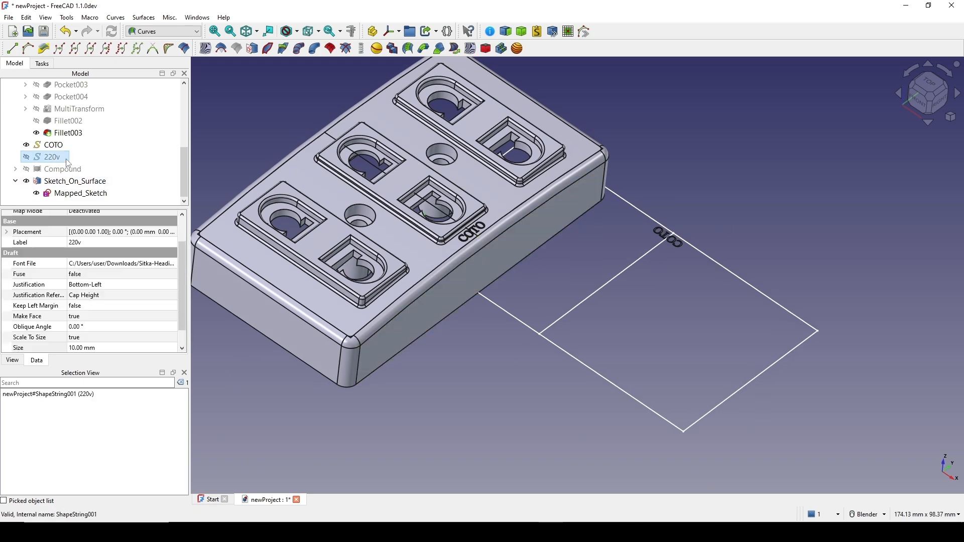
pyautogui.press('space')
pyautogui.moveTo(559, 297); pyautogui.dragTo(679, 274, button='middle')
pyautogui.moveTo(479, 291); pyautogui.dragTo(517, 277, button='middle')
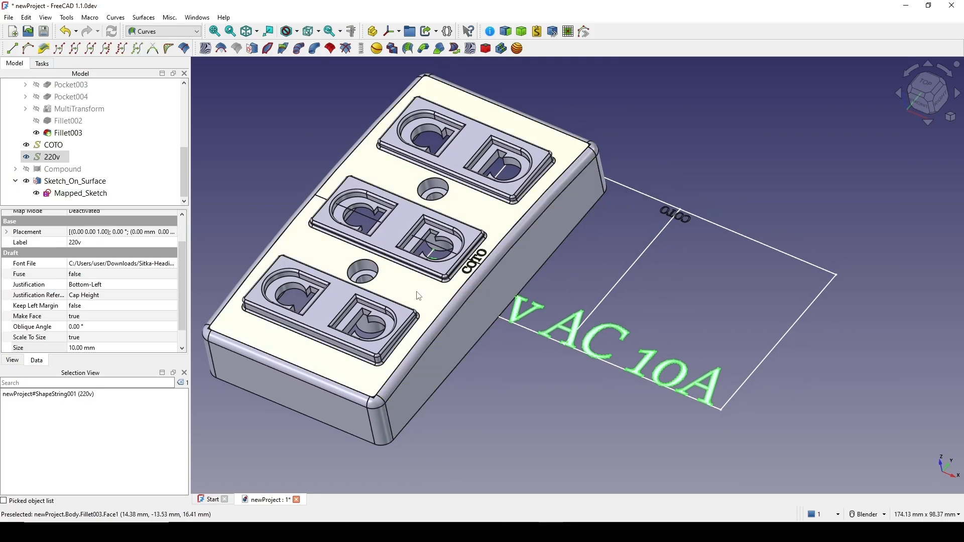
# Add the 220v text to Sketch_On_Surface's extra objects alongside COTO so both are mapped onto the block
pyautogui.click(75, 181)
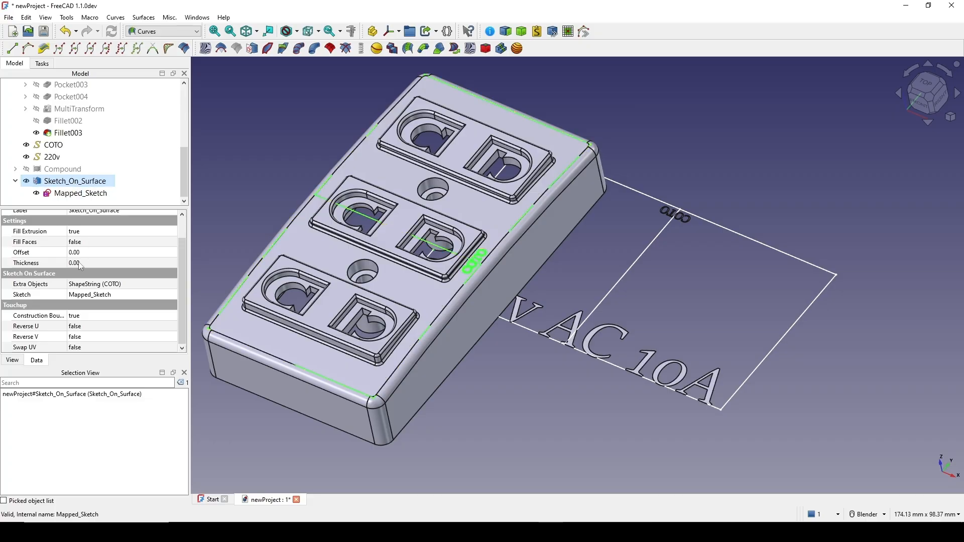
pyautogui.click(32, 285)
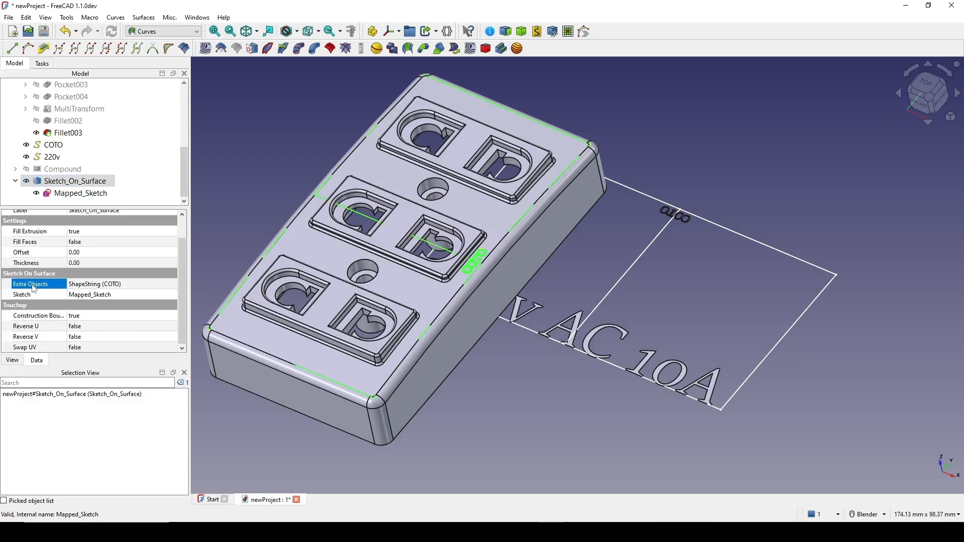
pyautogui.click(140, 285)
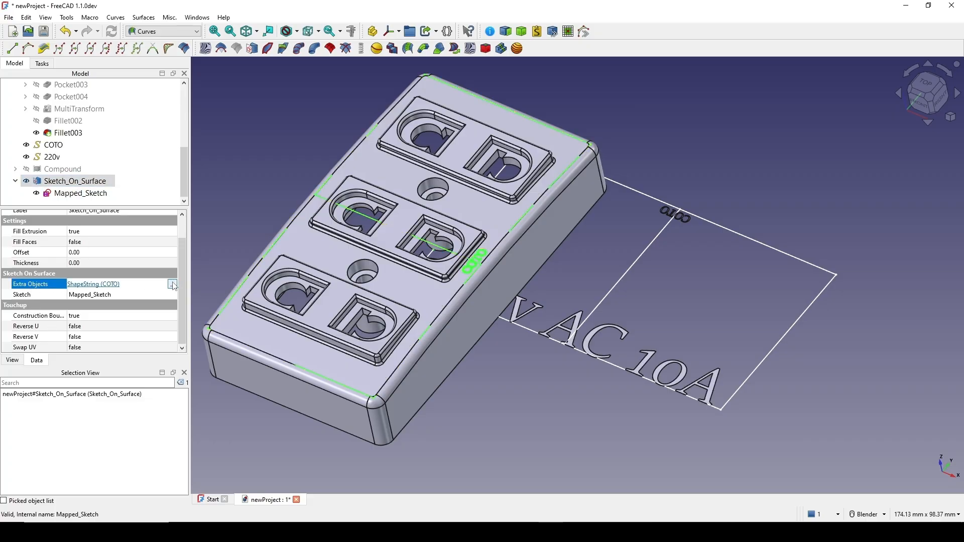
pyautogui.click(172, 285)
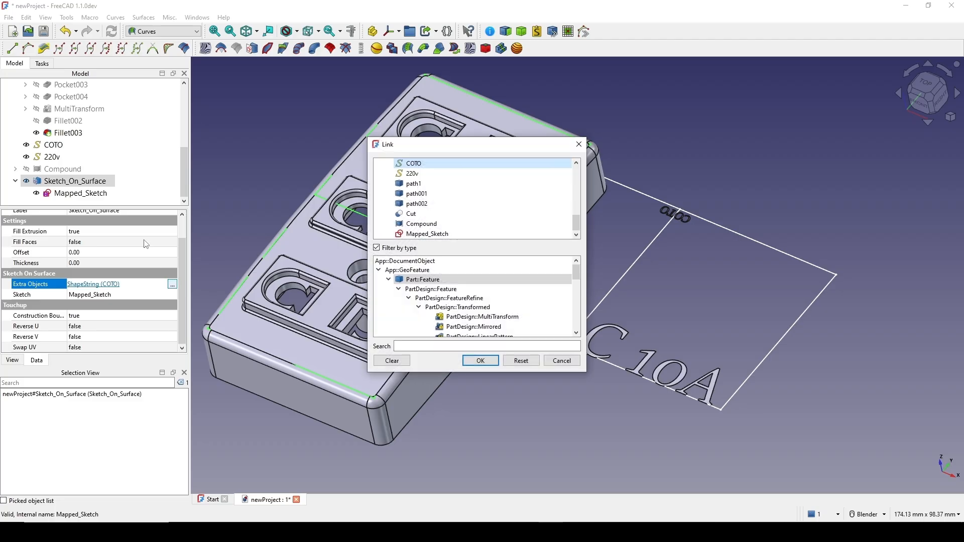
pyautogui.click(412, 173)
pyautogui.scroll(3, 413, 173)
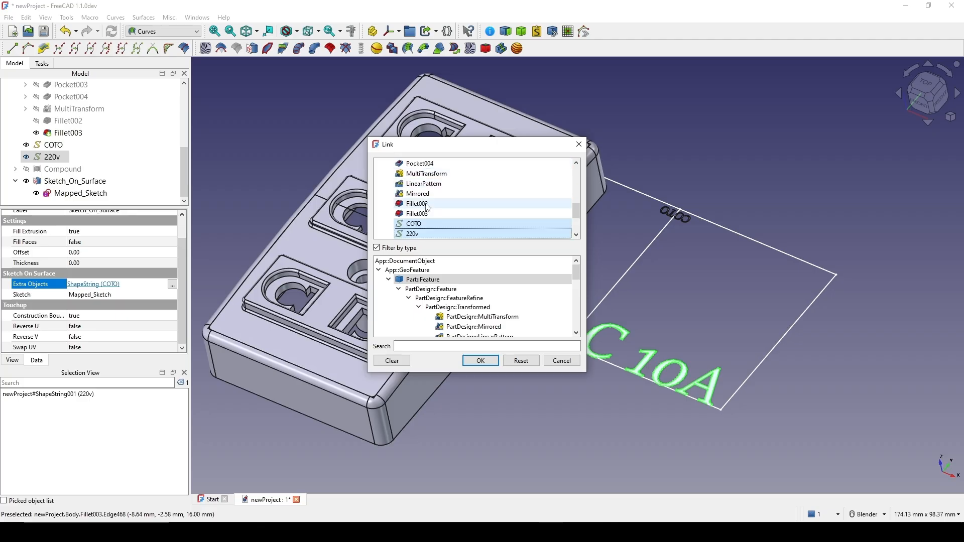
pyautogui.click(492, 361)
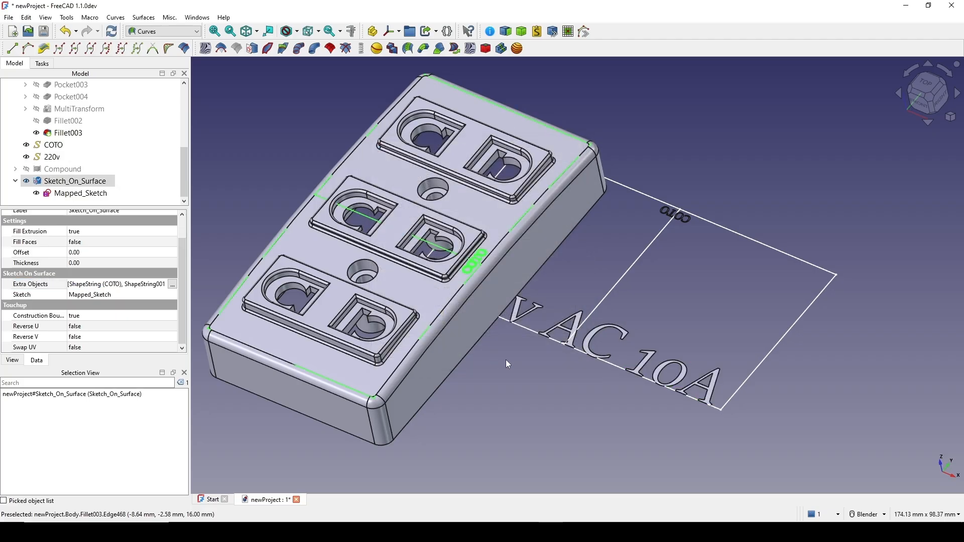
pyautogui.click(678, 308)
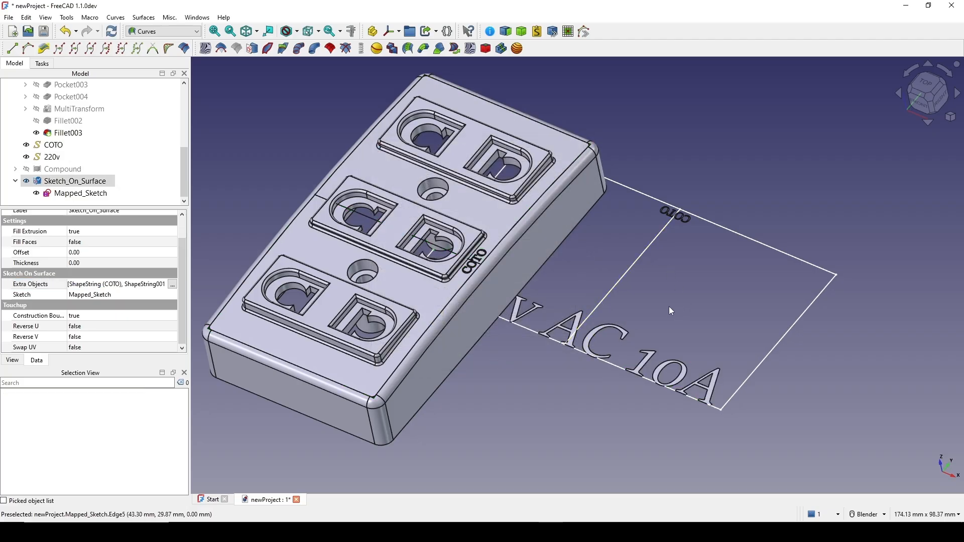
pyautogui.scroll(2, 667, 306)
pyautogui.scroll(-2, 596, 257)
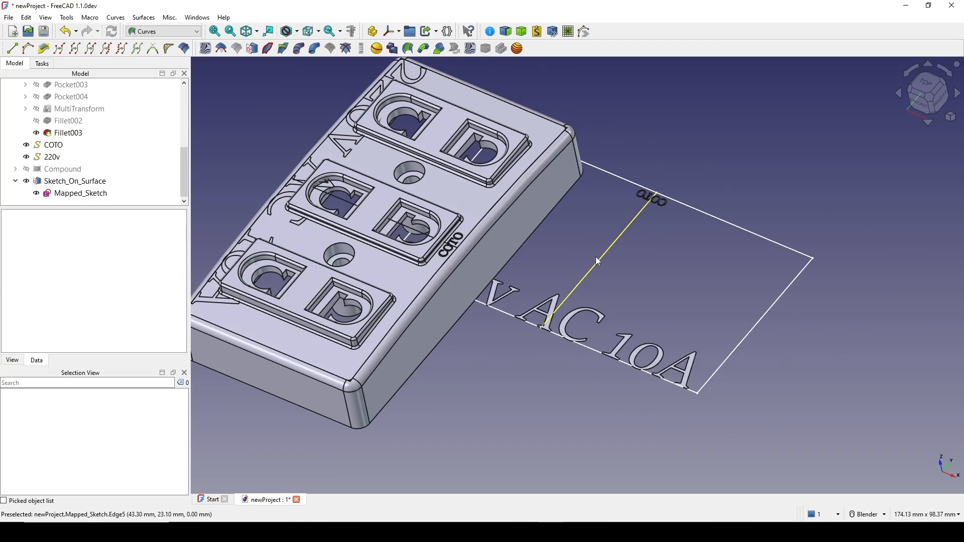
pyautogui.scroll(-1, 598, 271)
pyautogui.moveTo(603, 266); pyautogui.dragTo(580, 338, button='middle')
# Set the size of the 220v text to 2 mm
pyautogui.click(50, 159)
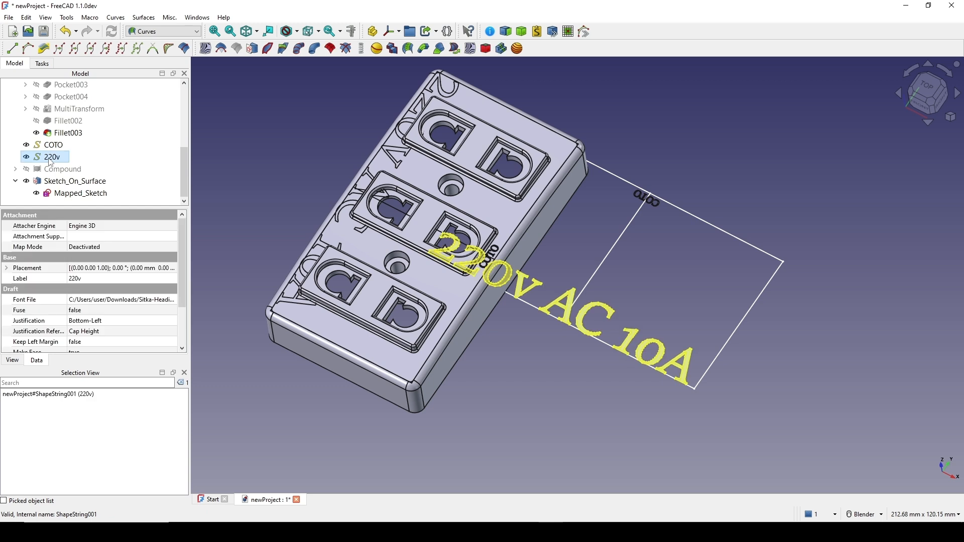
pyautogui.scroll(-5, 83, 304)
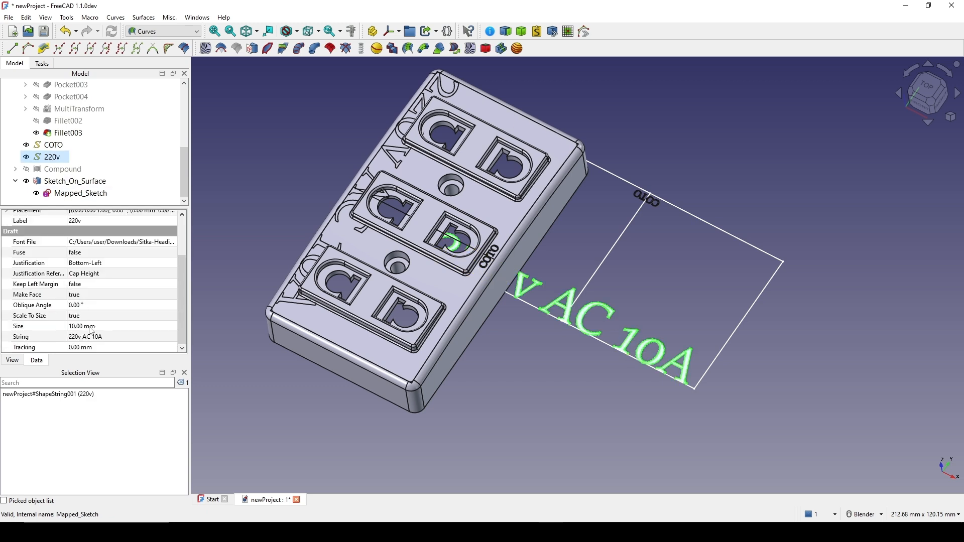
pyautogui.click(91, 327)
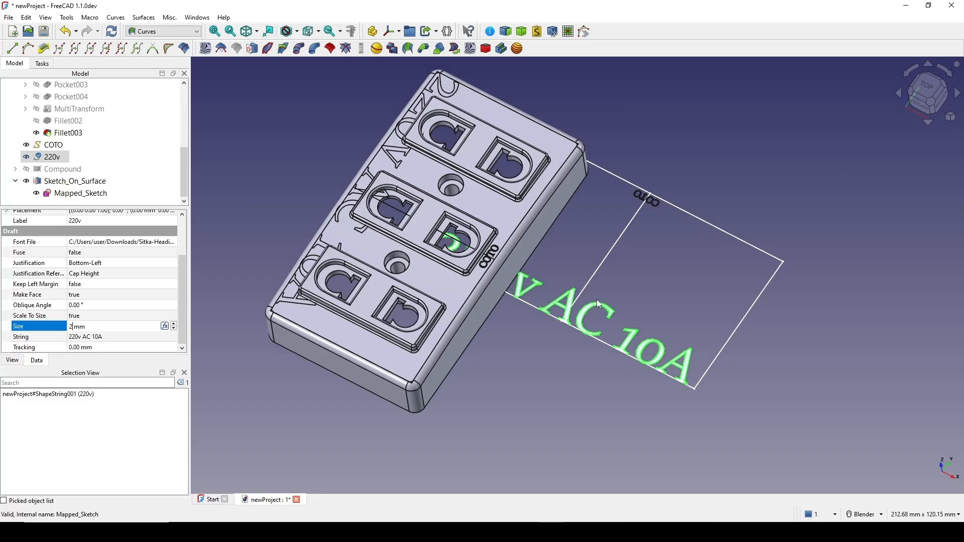
pyautogui.write('2')
pyautogui.press('Return')
pyautogui.moveTo(608, 297)
pyautogui.mouseDown(button='middle')
pyautogui.moveTo(633, 314)
pyautogui.moveTo(615, 291)
pyautogui.mouseUp(button='middle')
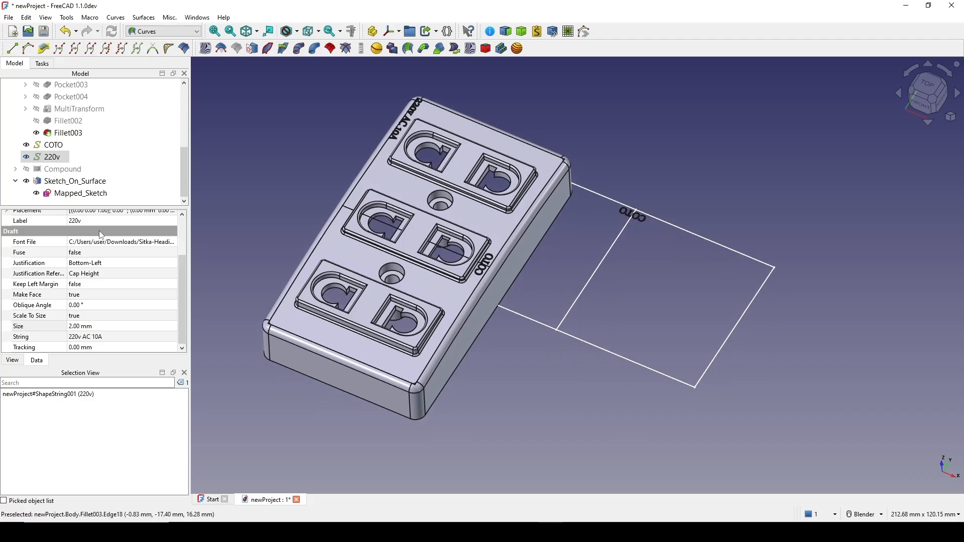
# Start transforming the 220v text about its center of mass and move it 34.1 mm along U, near the rectangle's vertical middle line
pyautogui.rightClick(58, 166)
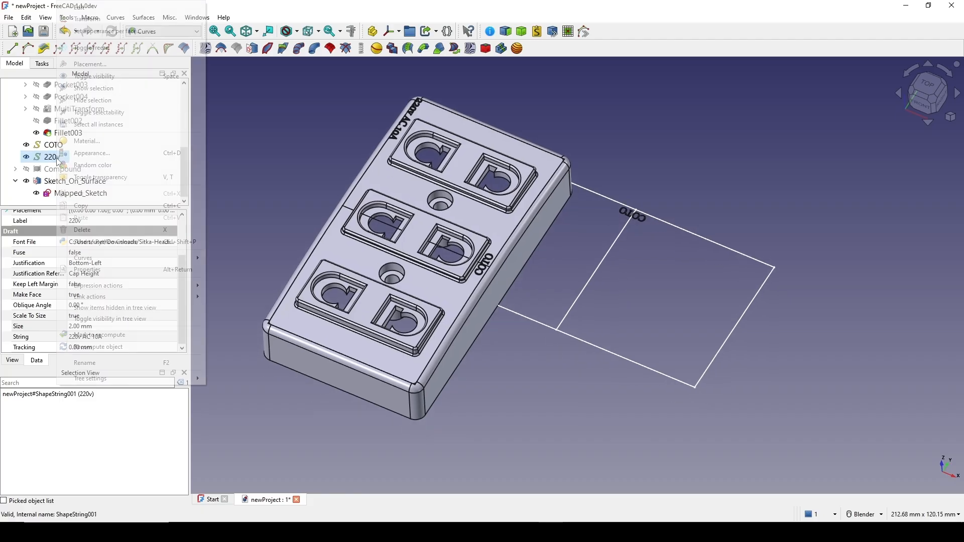
pyautogui.click(95, 21)
pyautogui.keyDown('shift'); pyautogui.moveTo(545, 247); pyautogui.dragTo(496, 315, button='middle'); pyautogui.keyUp('shift')
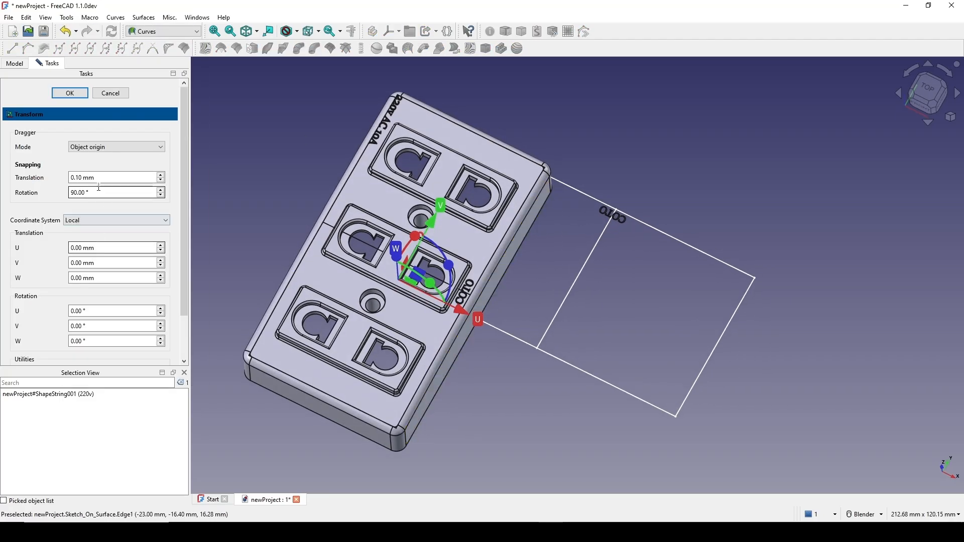
pyautogui.click(101, 150)
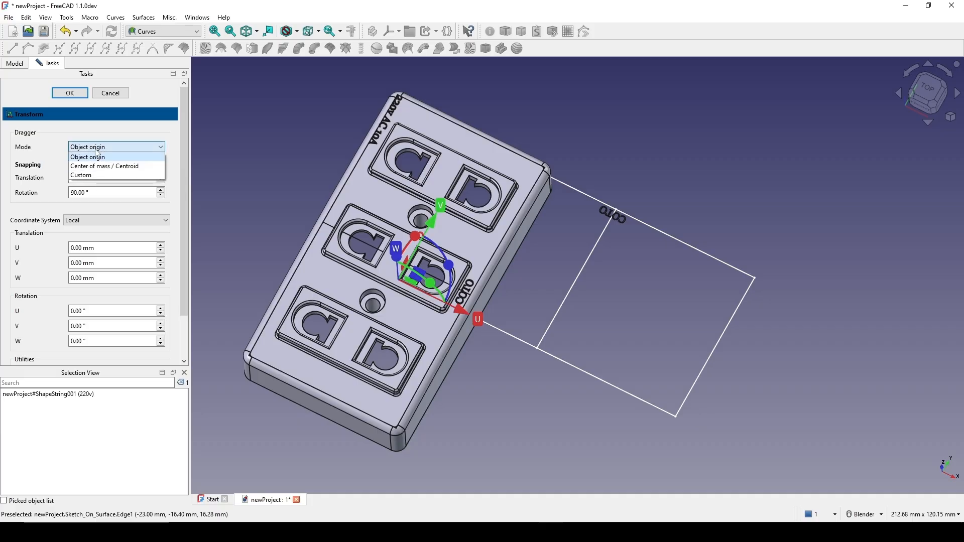
pyautogui.click(114, 168)
pyautogui.moveTo(487, 325); pyautogui.dragTo(608, 374)
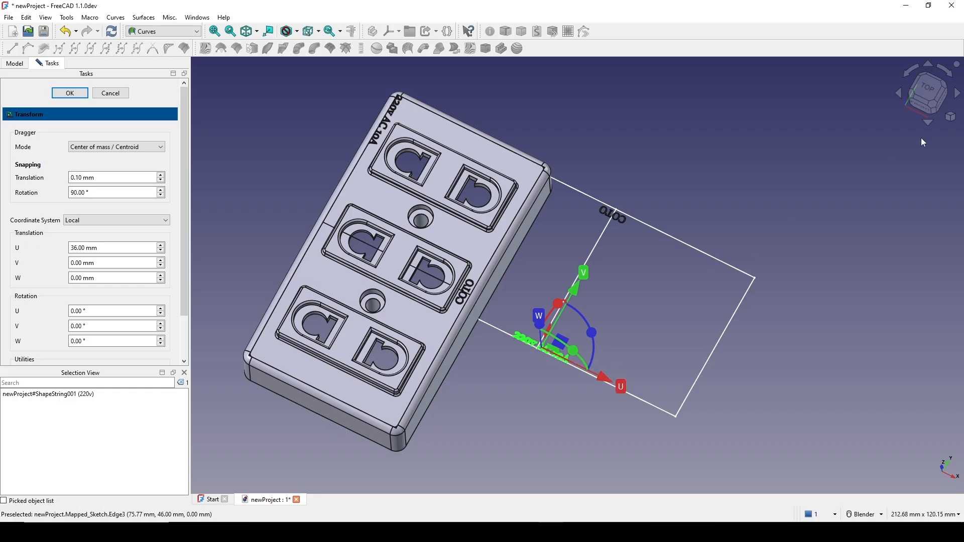
pyautogui.click(930, 95)
pyautogui.scroll(5, 577, 294)
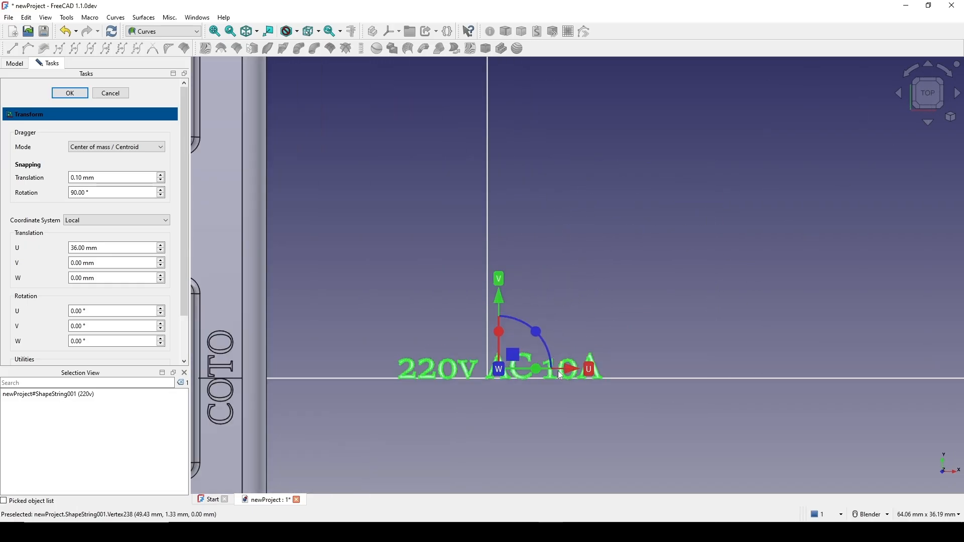
pyautogui.scroll(2, 560, 375)
pyautogui.moveTo(541, 371); pyautogui.dragTo(506, 374)
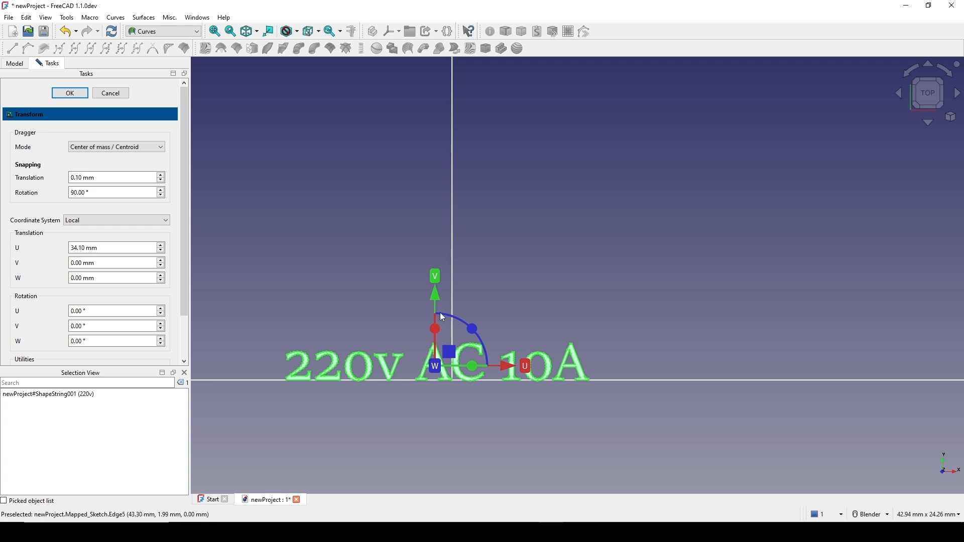
# Raise the 220v text 1 mm along V above the rectangle's lower edge and rotate it 180° about W
pyautogui.scroll(1, 441, 314)
pyautogui.moveTo(441, 310)
pyautogui.mouseDown()
pyautogui.moveTo(444, 250)
pyautogui.moveTo(443, 292)
pyautogui.mouseUp()
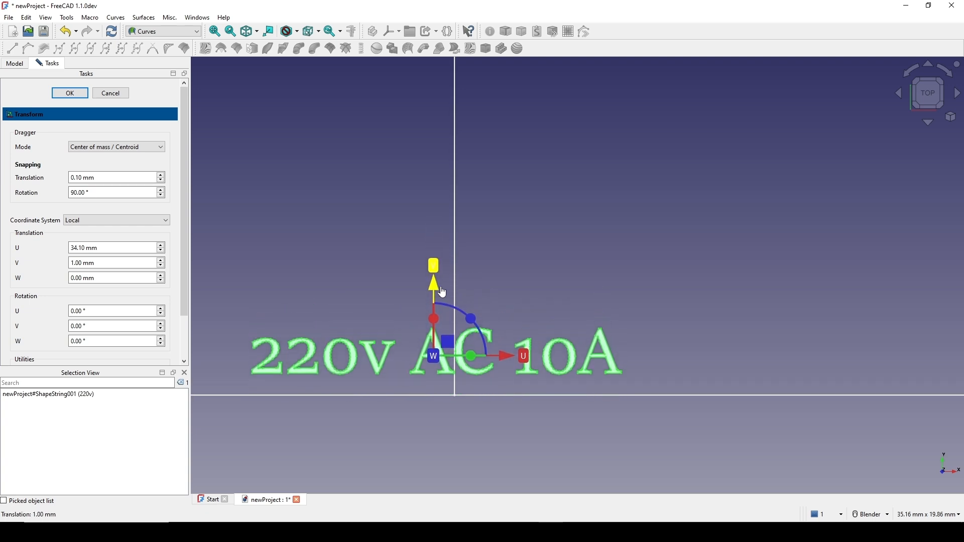
pyautogui.keyDown('shift'); pyautogui.moveTo(483, 302); pyautogui.dragTo(503, 254, button='middle'); pyautogui.keyUp('shift')
pyautogui.moveTo(495, 275); pyautogui.dragTo(373, 235)
pyautogui.moveTo(208, 327); pyautogui.dragTo(178, 357)
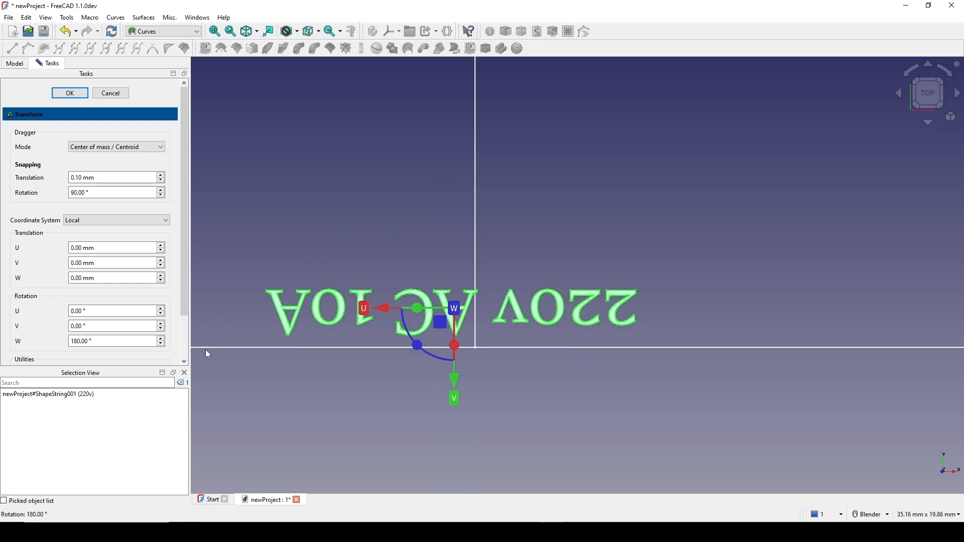
# Check the 220V AC 10A lettering's orientation and placement in the photo ocamdien.png, and accept the 220v text's transform
pyautogui.hotkey('alt', 'Tab')
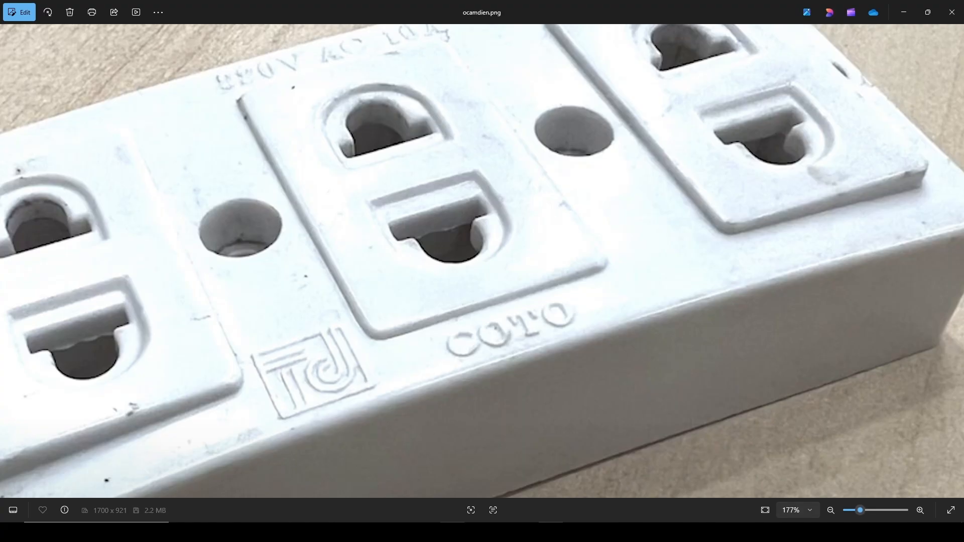
pyautogui.scroll(-4, 387, 360)
pyautogui.scroll(3, 292, 145)
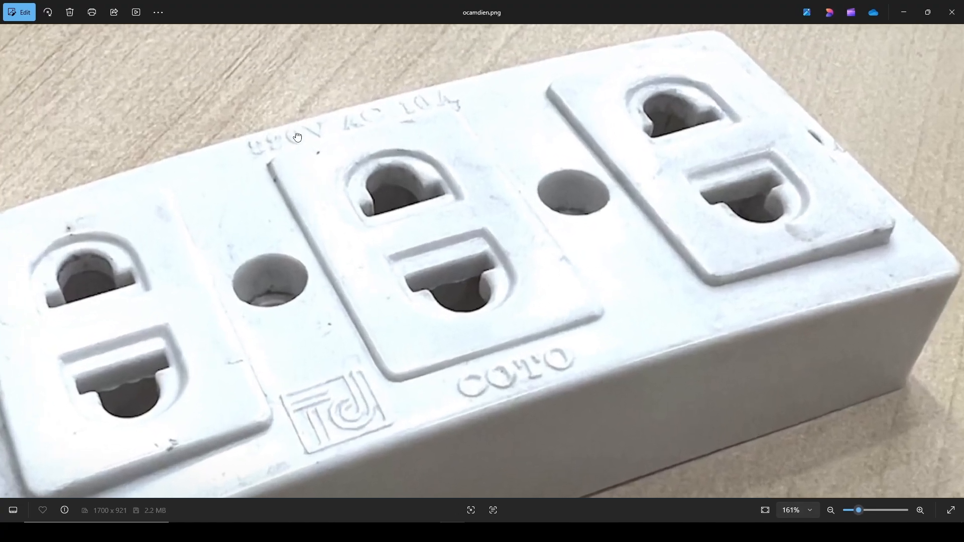
pyautogui.moveTo(278, 141); pyautogui.dragTo(303, 195)
pyautogui.scroll(2, 303, 196)
pyautogui.scroll(-2, 375, 197)
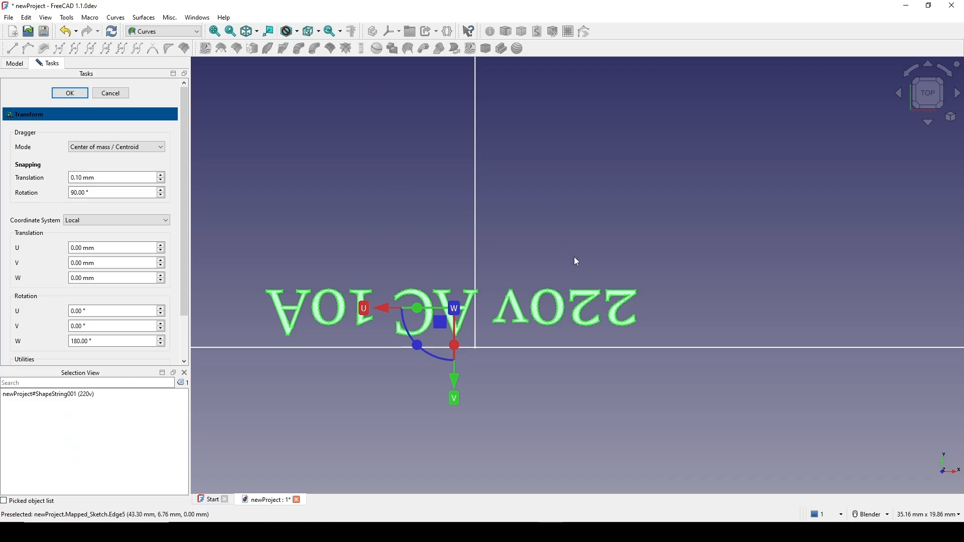
pyautogui.scroll(-2, 508, 314)
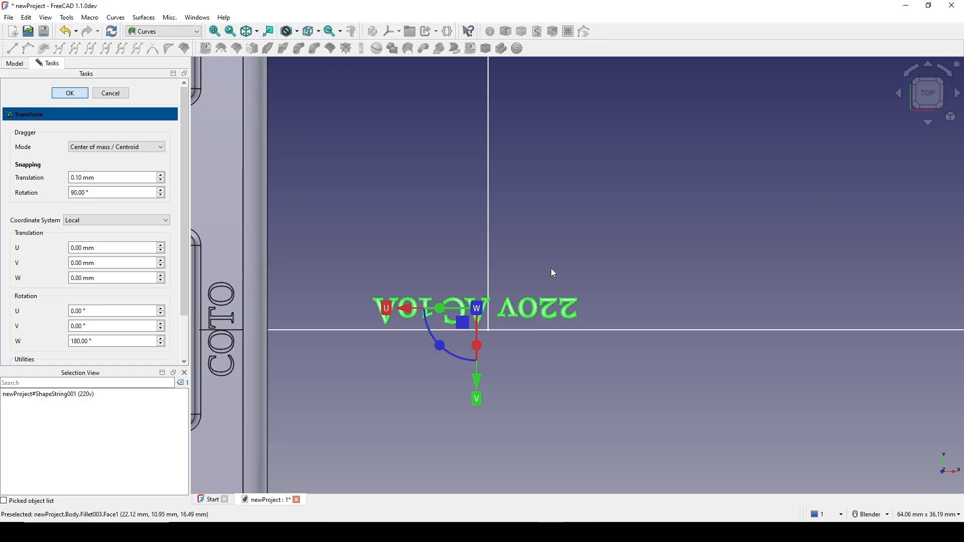
pyautogui.press('Return')
# Examine the mapped 220v AC 10A lettering's position and centring beside the middle socket on the block
pyautogui.scroll(-6, 557, 270)
pyautogui.moveTo(366, 369); pyautogui.dragTo(864, 258, button='middle')
pyautogui.keyDown('shift'); pyautogui.moveTo(640, 210); pyautogui.dragTo(501, 432, button='middle'); pyautogui.keyUp('shift')
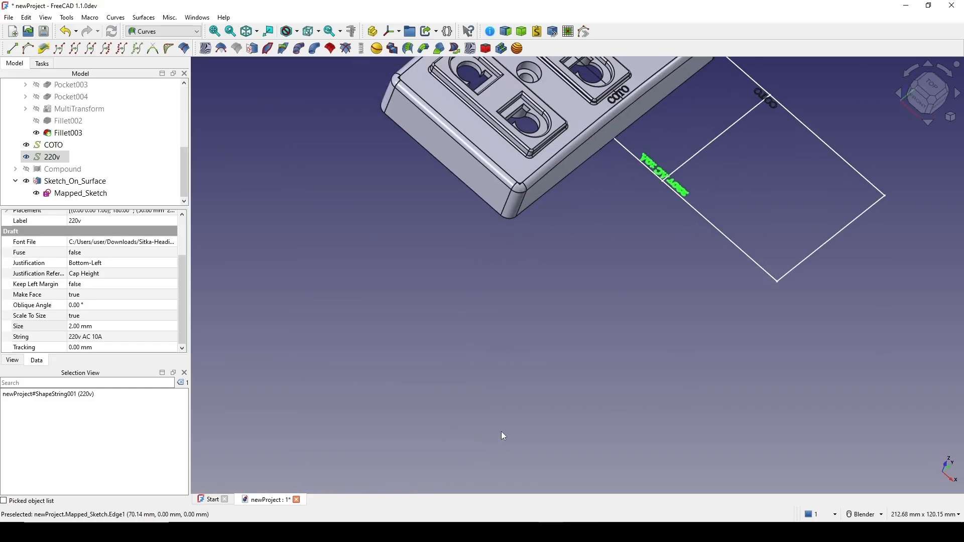
pyautogui.keyDown('shift'); pyautogui.moveTo(600, 161); pyautogui.dragTo(510, 393, button='middle'); pyautogui.keyUp('shift')
pyautogui.scroll(2, 510, 371)
pyautogui.scroll(2, 508, 325)
pyautogui.keyDown('shift'); pyautogui.moveTo(470, 257); pyautogui.dragTo(455, 335, button='middle'); pyautogui.keyUp('shift')
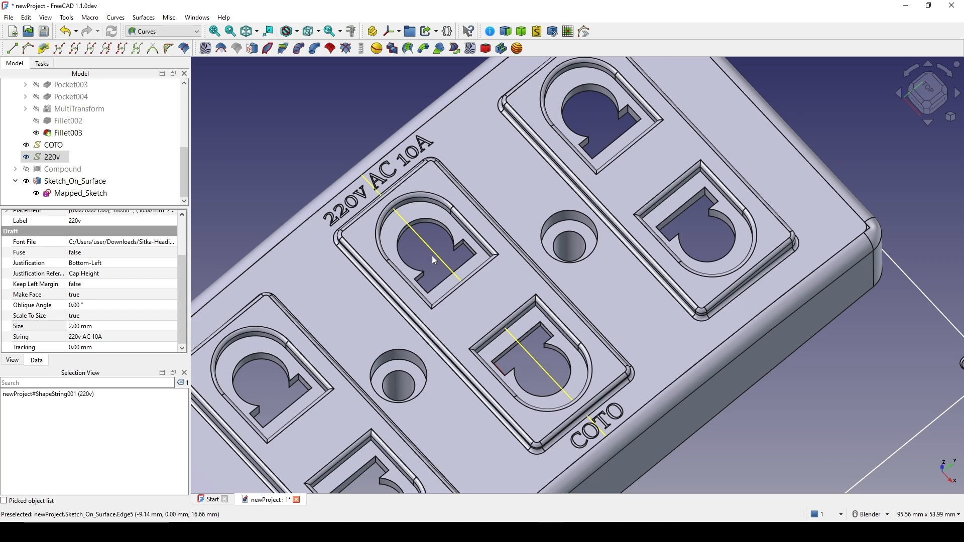
pyautogui.scroll(-3, 432, 255)
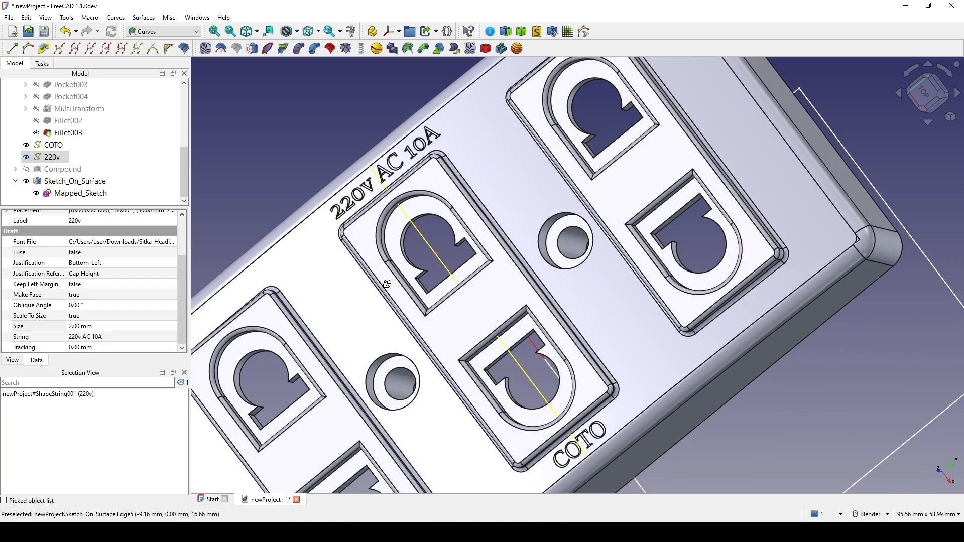
pyautogui.scroll(4, 389, 246)
pyautogui.scroll(-2, 354, 218)
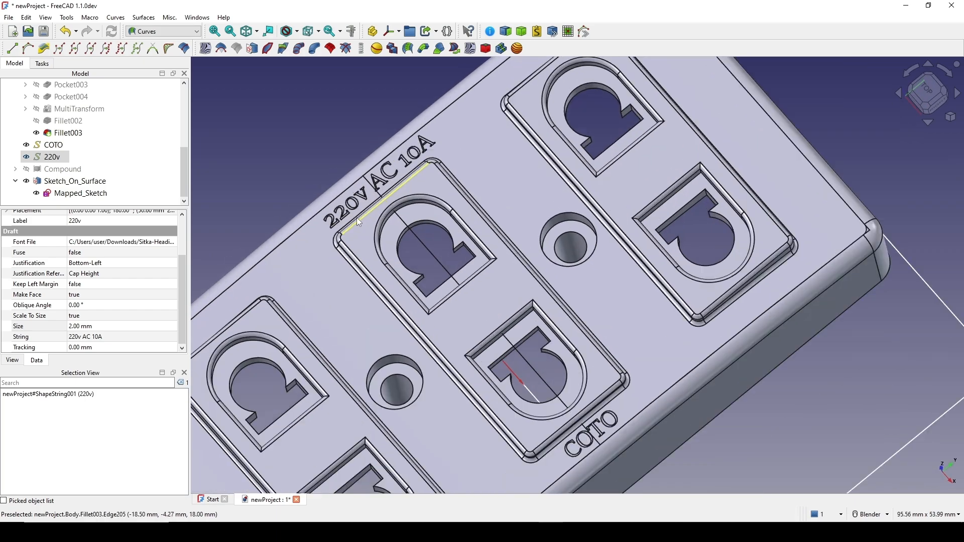
pyautogui.scroll(3, 385, 180)
pyautogui.scroll(-4, 351, 236)
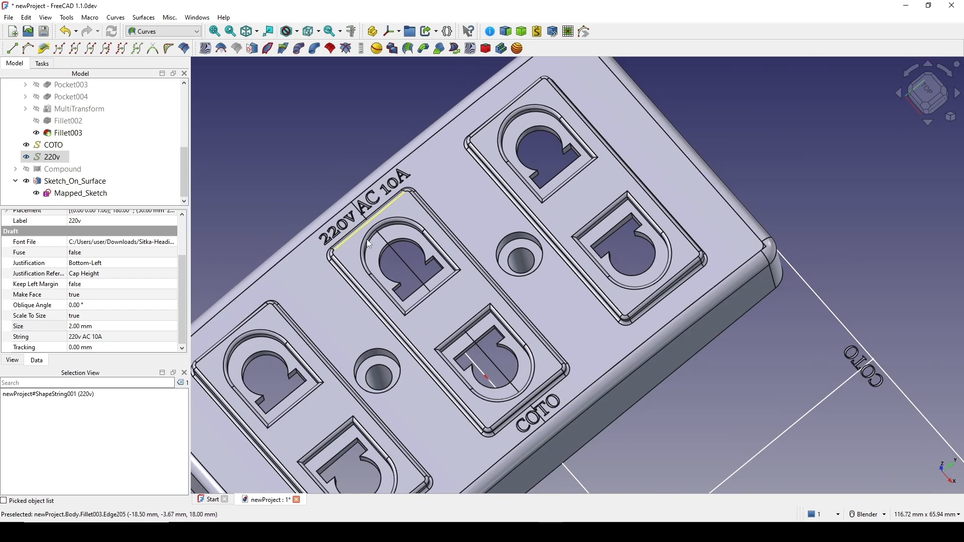
# Move the 220v text -0.6 mm along U to centre it on the rectangle's vertical middle line, and finish the transform
pyautogui.keyDown('shift'); pyautogui.moveTo(684, 320); pyautogui.dragTo(668, 216, button='middle'); pyautogui.keyUp('shift')
pyautogui.moveTo(657, 274); pyautogui.dragTo(622, 354, button='middle')
pyautogui.click(940, 105)
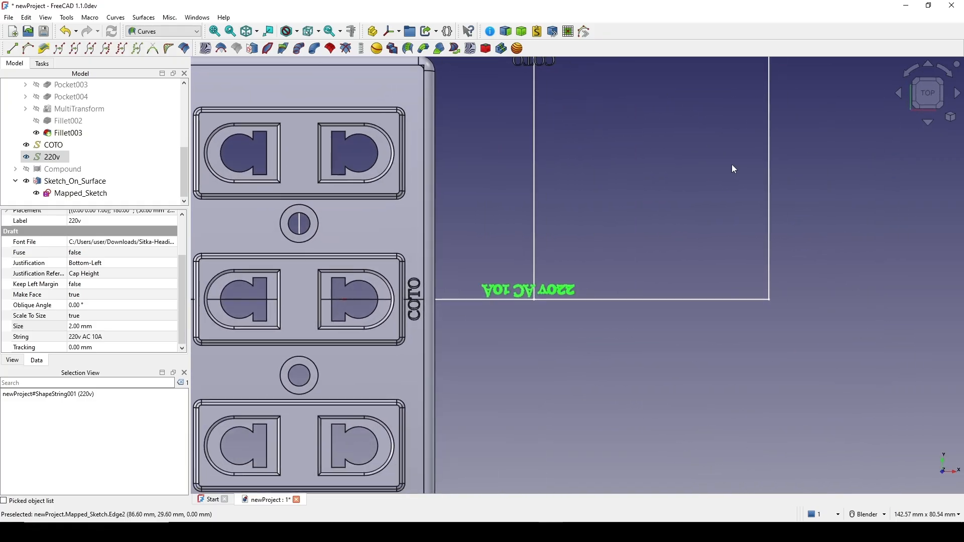
pyautogui.rightClick(51, 158)
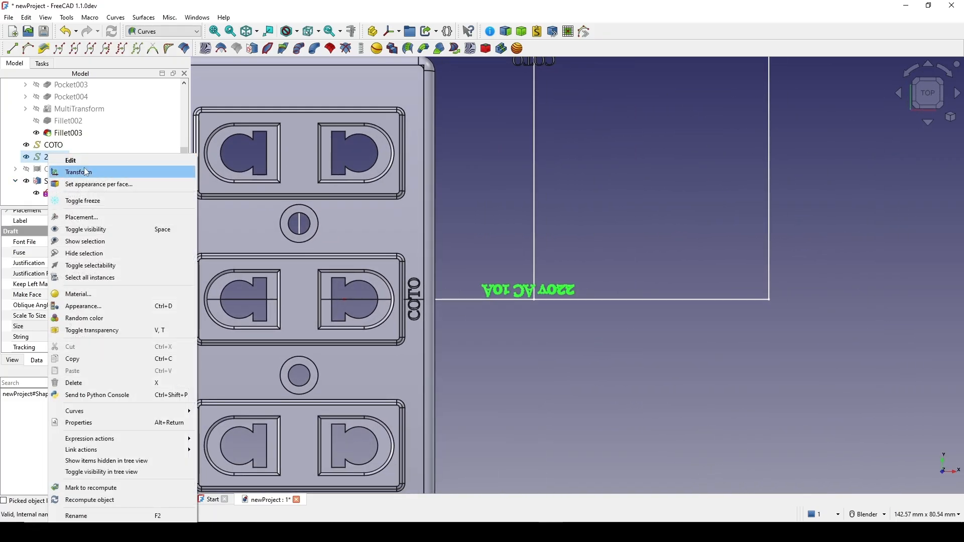
pyautogui.click(81, 170)
pyautogui.scroll(4, 478, 303)
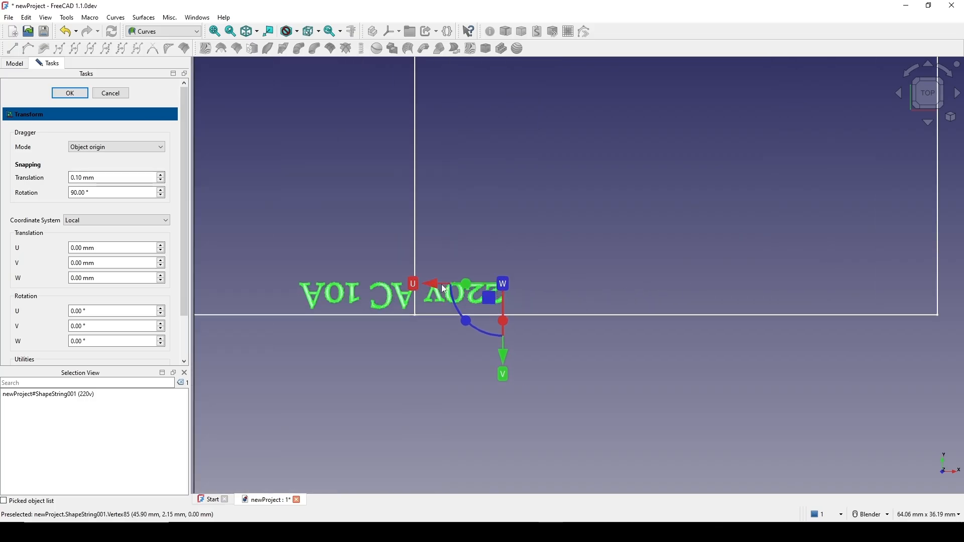
pyautogui.moveTo(442, 284); pyautogui.dragTo(444, 291)
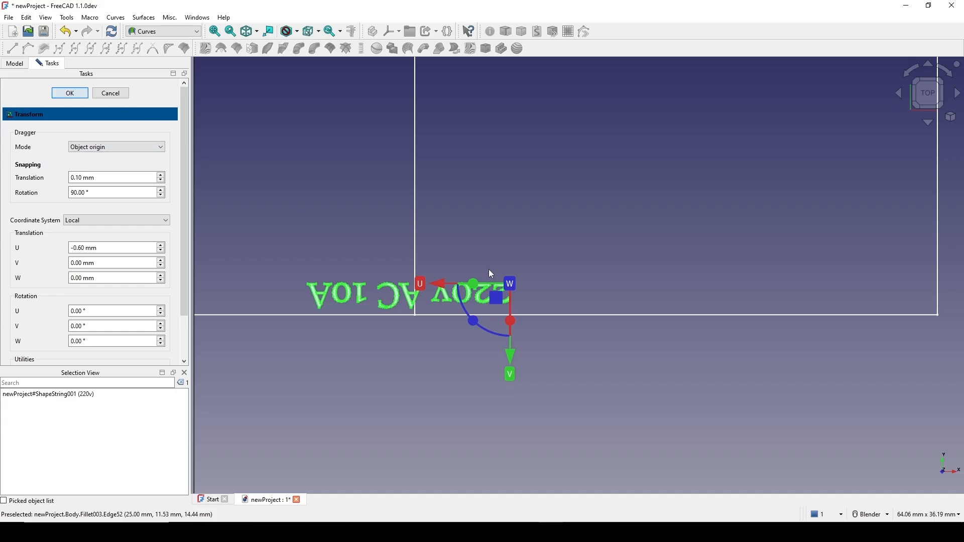
pyautogui.press('Escape')
# Examine the 220v AC 10A and COTO lettering mapped on both sides of the middle socket
pyautogui.scroll(-8, 490, 269)
pyautogui.moveTo(427, 372); pyautogui.dragTo(347, 316, button='middle')
pyautogui.moveTo(684, 245); pyautogui.dragTo(556, 272, button='middle')
pyautogui.keyDown('shift'); pyautogui.moveTo(463, 131); pyautogui.dragTo(511, 336, button='middle'); pyautogui.keyUp('shift')
pyautogui.scroll(3, 511, 336)
pyautogui.moveTo(499, 297); pyautogui.dragTo(603, 184, button='middle')
pyautogui.scroll(1, 603, 184)
pyautogui.click(680, 211)
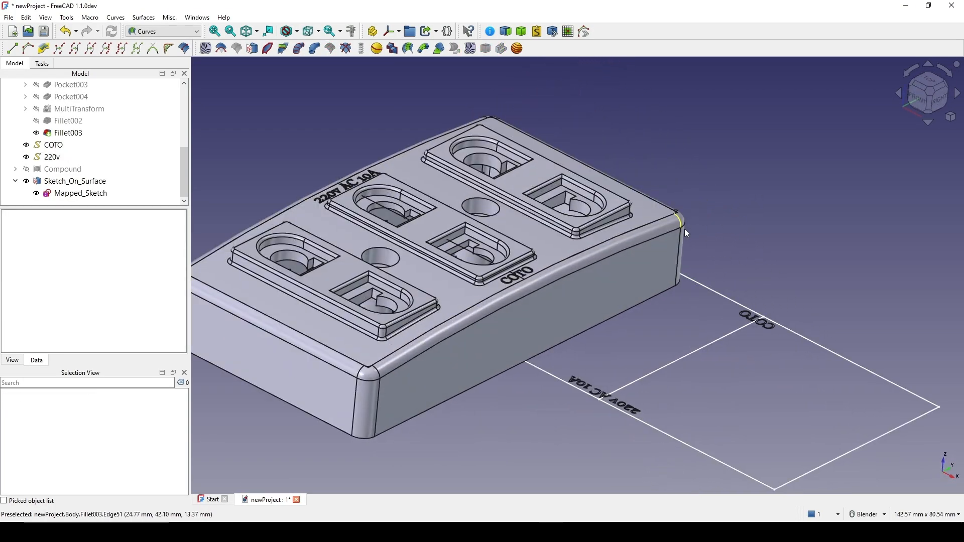
# Unhide the TD logo Compound and view it together with the socket block and the mapping rectangle
pyautogui.click(63, 169)
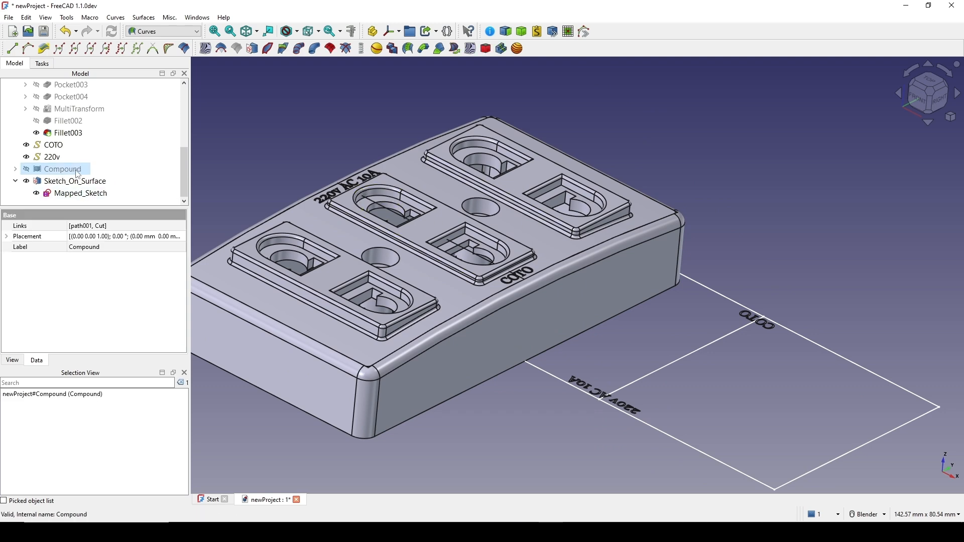
pyautogui.press('space')
pyautogui.scroll(-5, 328, 257)
pyautogui.moveTo(408, 403); pyautogui.dragTo(502, 442, button='middle')
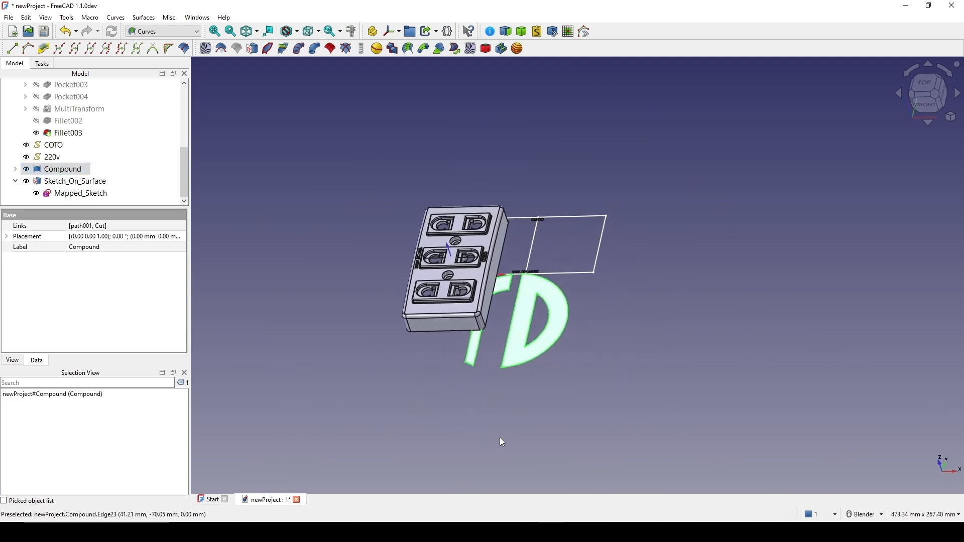
pyautogui.scroll(2, 542, 317)
pyautogui.moveTo(708, 302); pyautogui.dragTo(709, 328, button='middle')
pyautogui.keyDown('shift'); pyautogui.moveTo(563, 243); pyautogui.dragTo(520, 262, button='middle'); pyautogui.keyUp('shift')
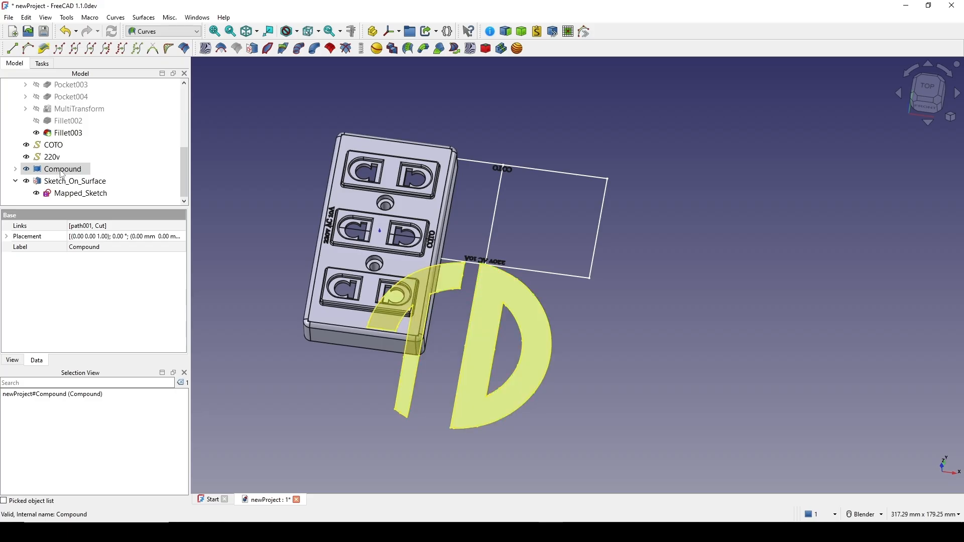
# Scale the TD logo Compound uniformly by a factor of 0.5 in the Part workbench
pyautogui.click(153, 32)
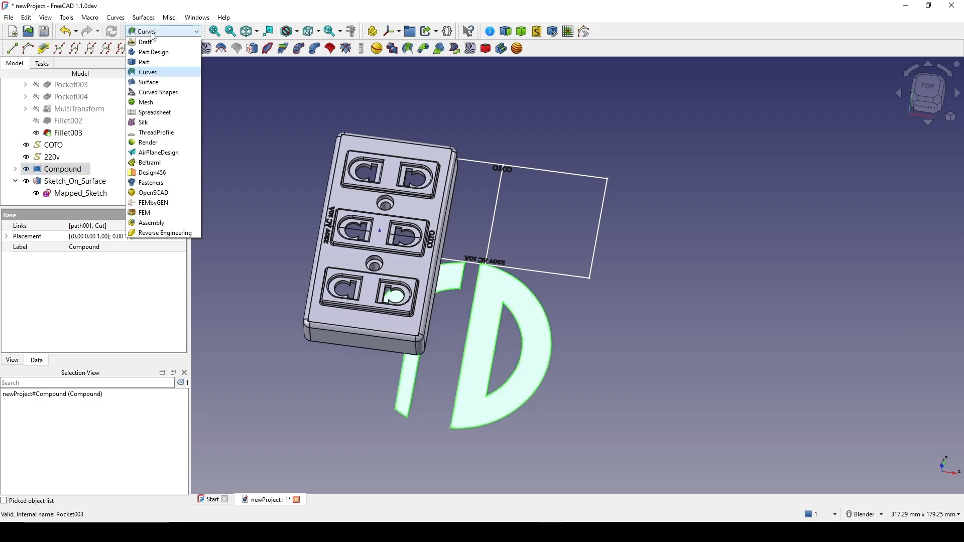
pyautogui.click(149, 61)
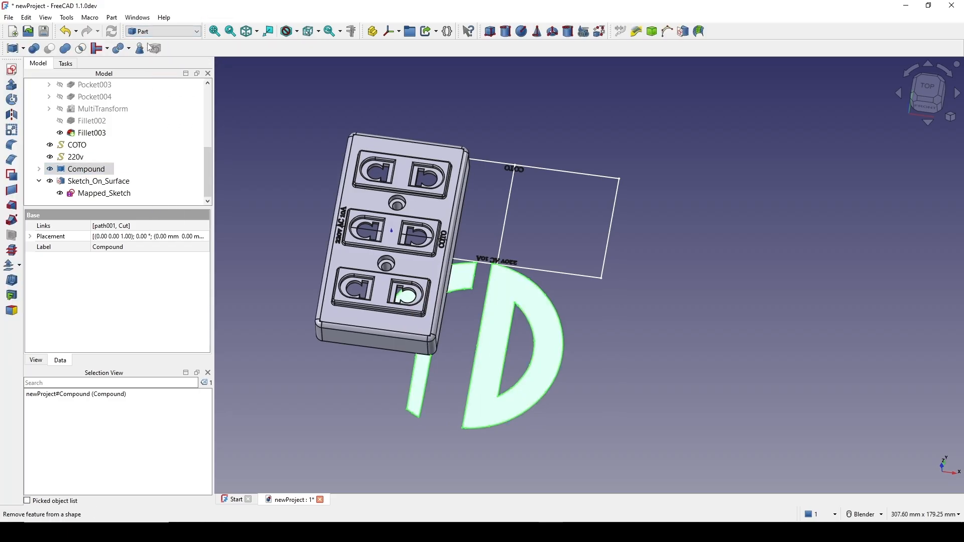
pyautogui.click(112, 17)
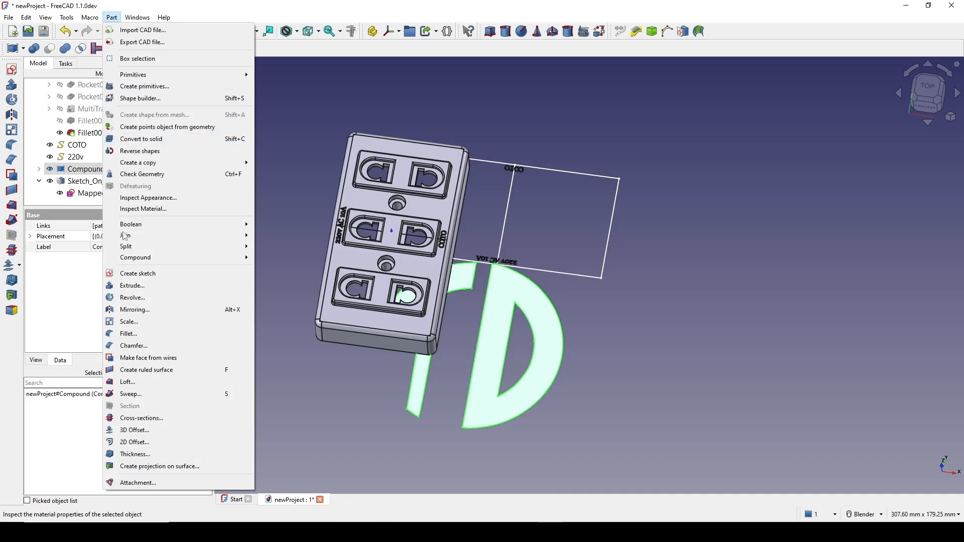
pyautogui.click(130, 323)
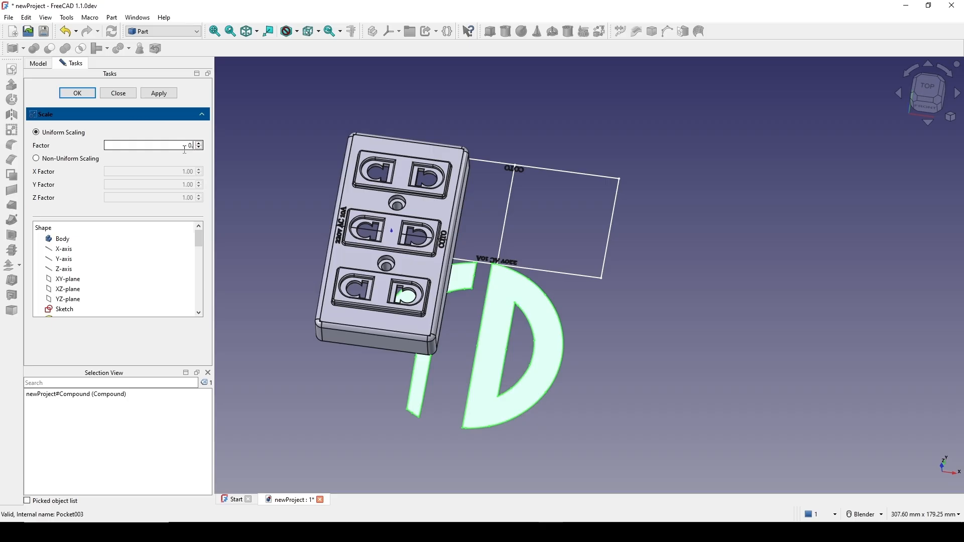
pyautogui.click(78, 93)
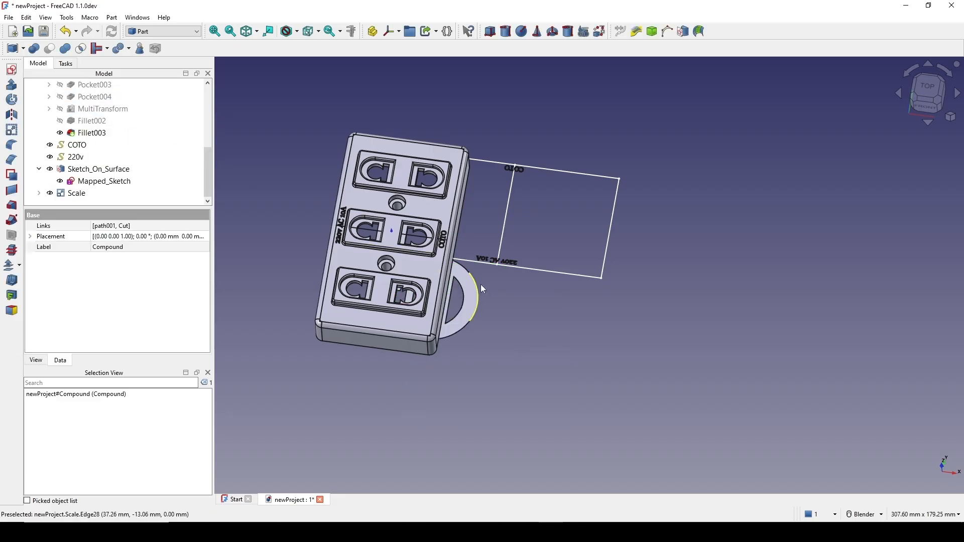
# Set the Scale object's uniform scale to 0.1 so the TD logo shrinks to lettering size
pyautogui.moveTo(481, 285); pyautogui.dragTo(452, 314, button='middle')
pyautogui.scroll(3, 481, 299)
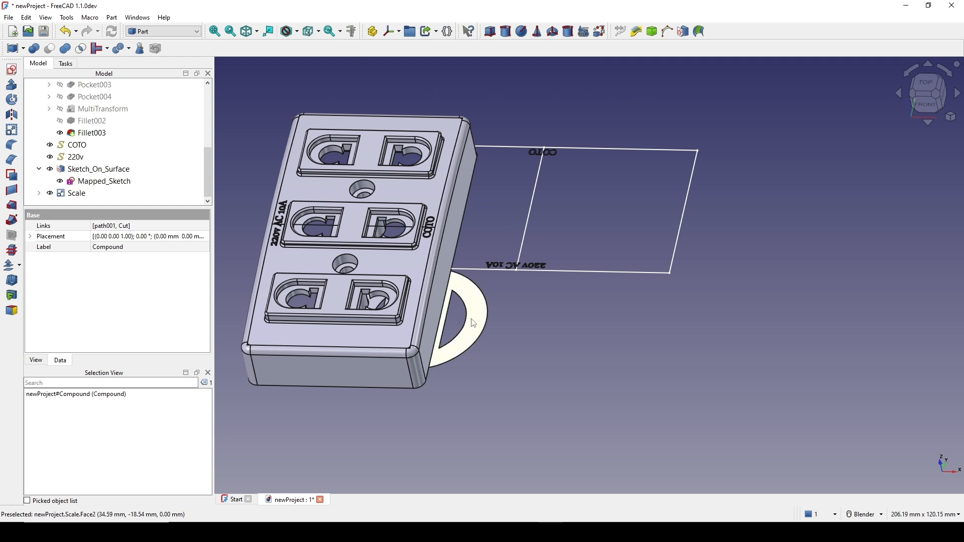
pyautogui.click(76, 193)
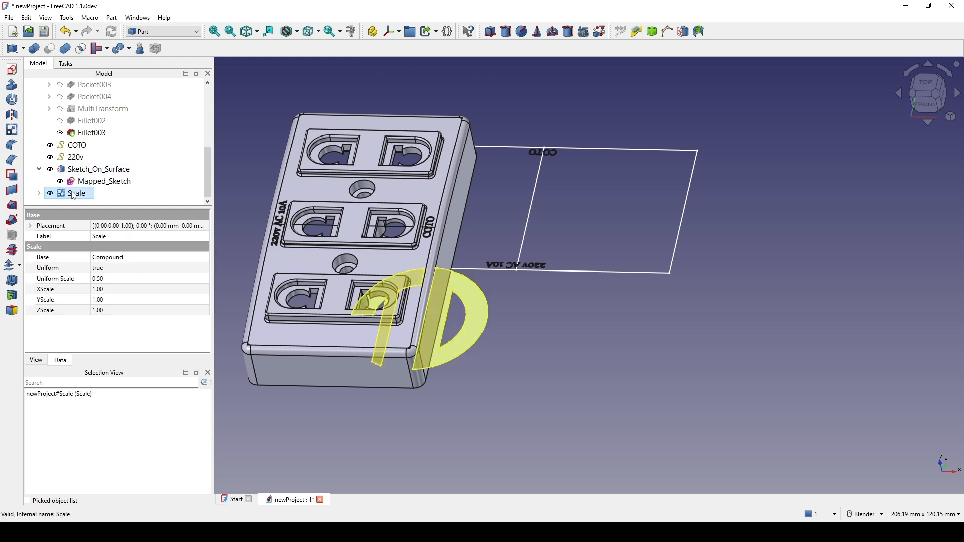
pyautogui.click(116, 279)
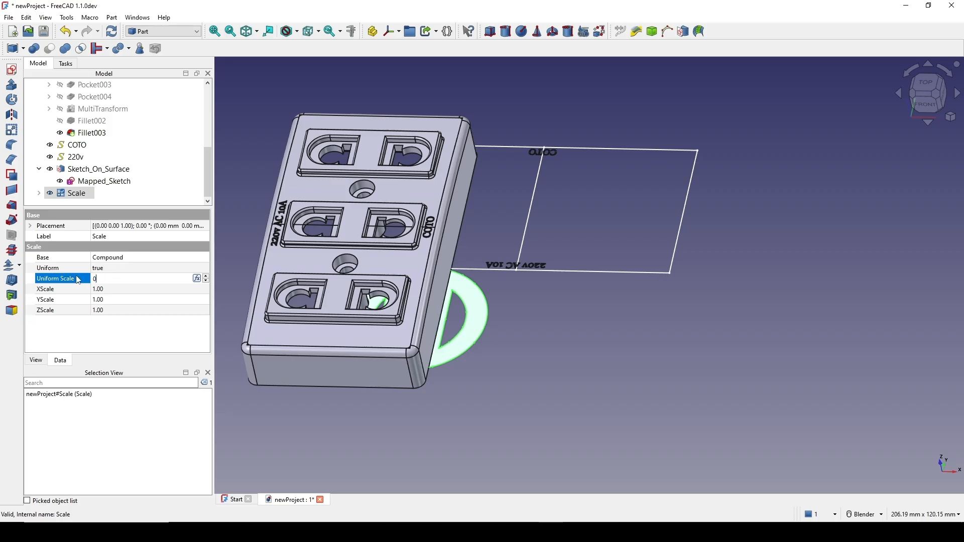
pyautogui.write('0.1')
pyautogui.click(351, 406)
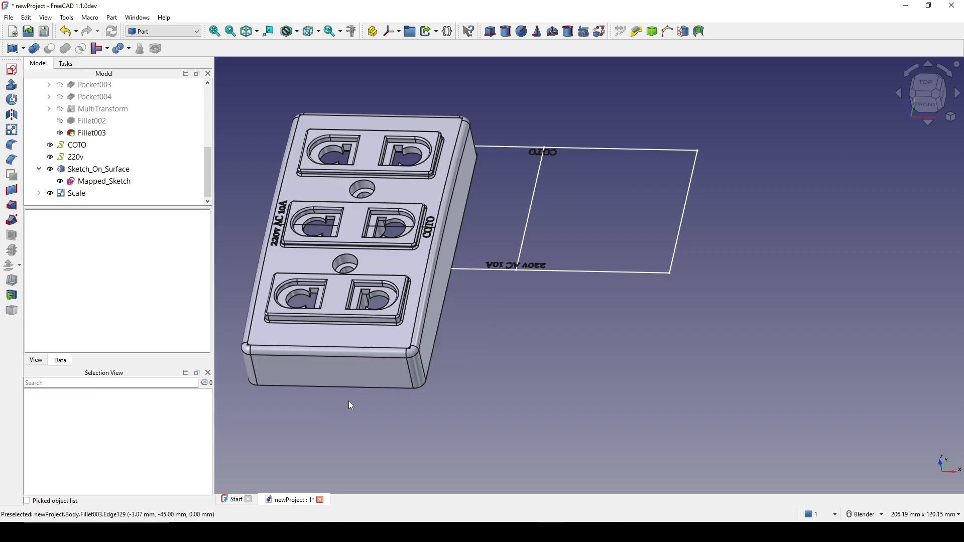
pyautogui.moveTo(470, 311); pyautogui.dragTo(452, 330, button='middle')
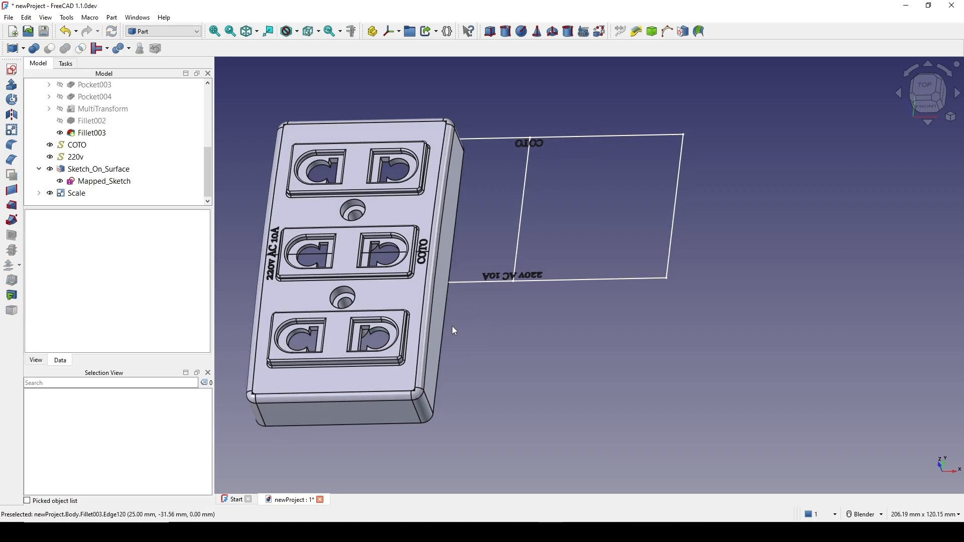
# Transform the scaled TD logo from the top view, moving it 48.3 mm along U and 26.4 mm along V into the mapping rectangle
pyautogui.click(929, 83)
pyautogui.click(78, 195)
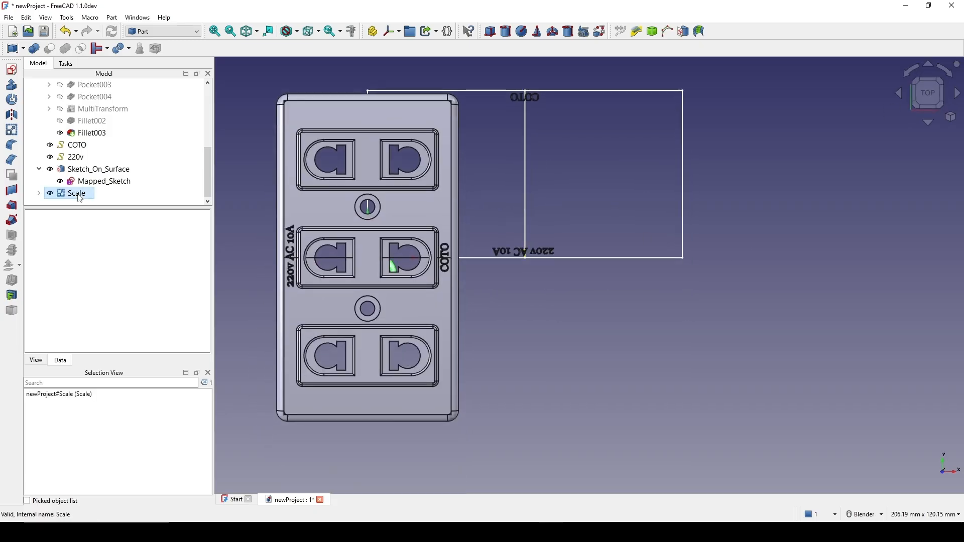
pyautogui.rightClick(80, 199)
pyautogui.click(109, 7)
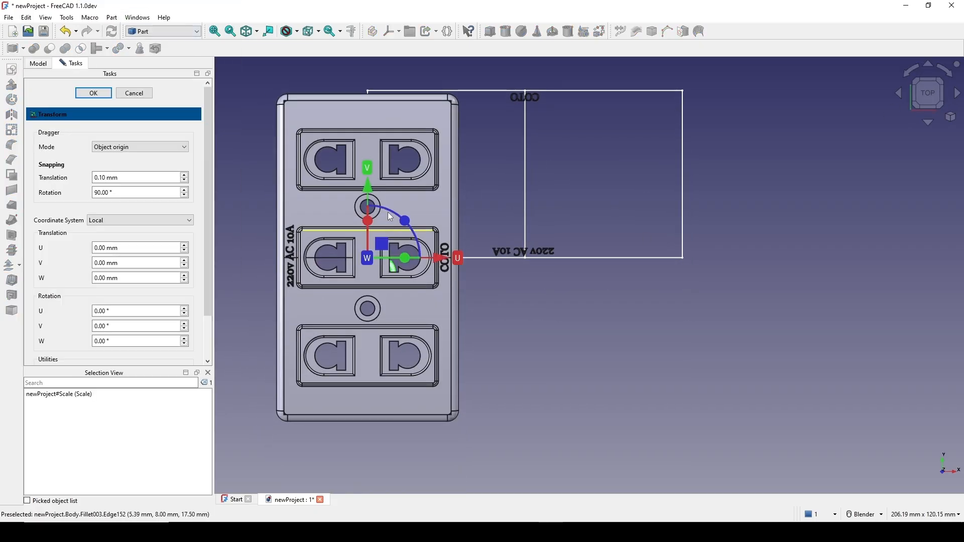
pyautogui.moveTo(438, 261); pyautogui.dragTo(616, 259)
pyautogui.moveTo(547, 191); pyautogui.dragTo(544, 94)
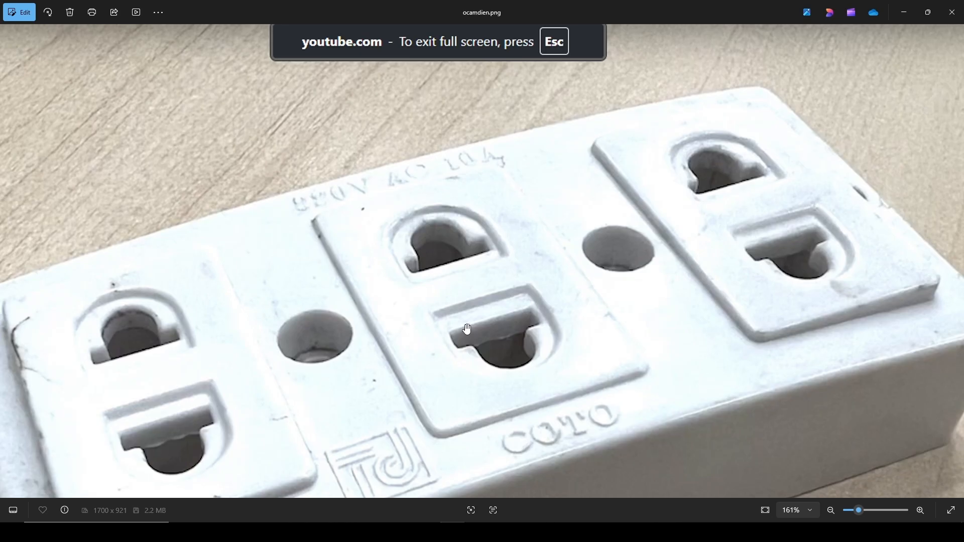
# Check the TD logo's placement in the reference photo and raise the scaled logo to V 45.1 mm, beside the flat COTO text
pyautogui.scroll(-2, 482, 317)
pyautogui.moveTo(437, 383); pyautogui.dragTo(460, 313)
pyautogui.scroll(3, 458, 306)
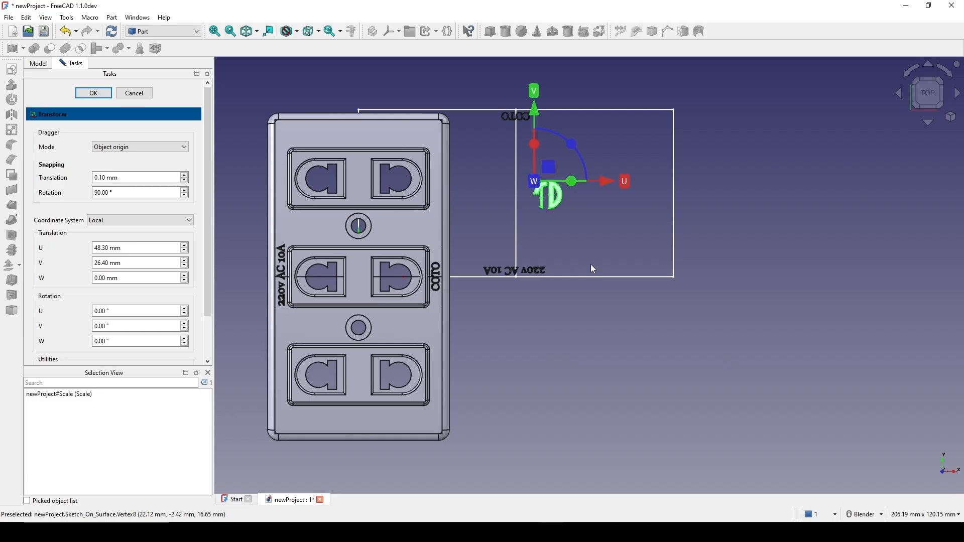
pyautogui.scroll(4, 577, 266)
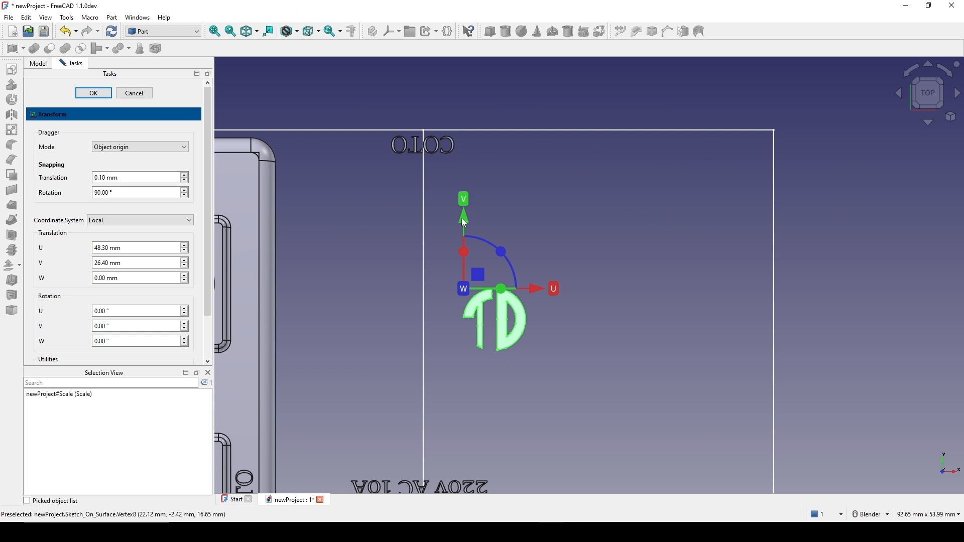
pyautogui.moveTo(465, 223); pyautogui.dragTo(474, 73)
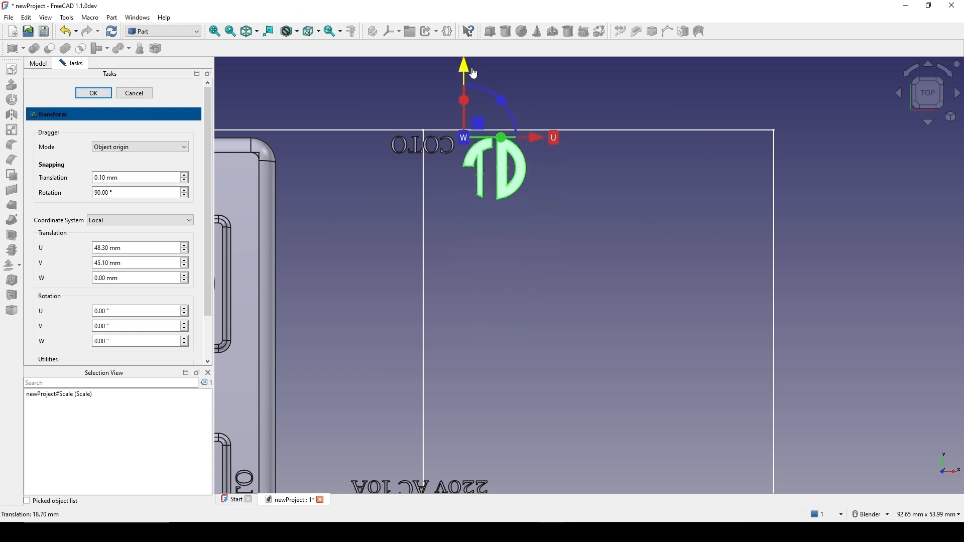
pyautogui.keyDown('shift'); pyautogui.moveTo(568, 114); pyautogui.dragTo(520, 199, button='middle'); pyautogui.keyUp('shift')
pyautogui.scroll(2, 505, 209)
pyautogui.keyDown('shift'); pyautogui.moveTo(464, 216); pyautogui.dragTo(563, 217, button='middle'); pyautogui.keyUp('shift')
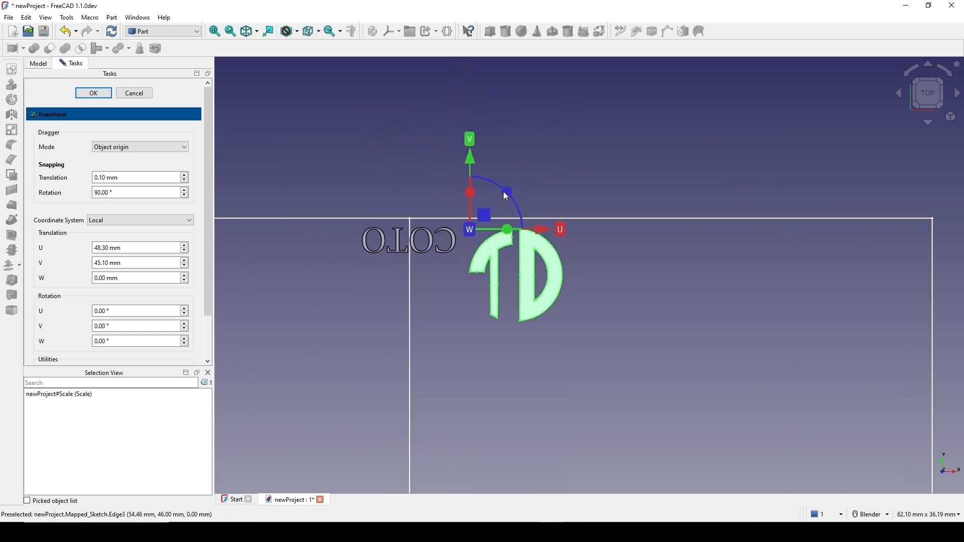
# Rotate the scaled TD logo 180° about the W axis to match the COTO text's orientation
pyautogui.moveTo(507, 193); pyautogui.dragTo(398, 184)
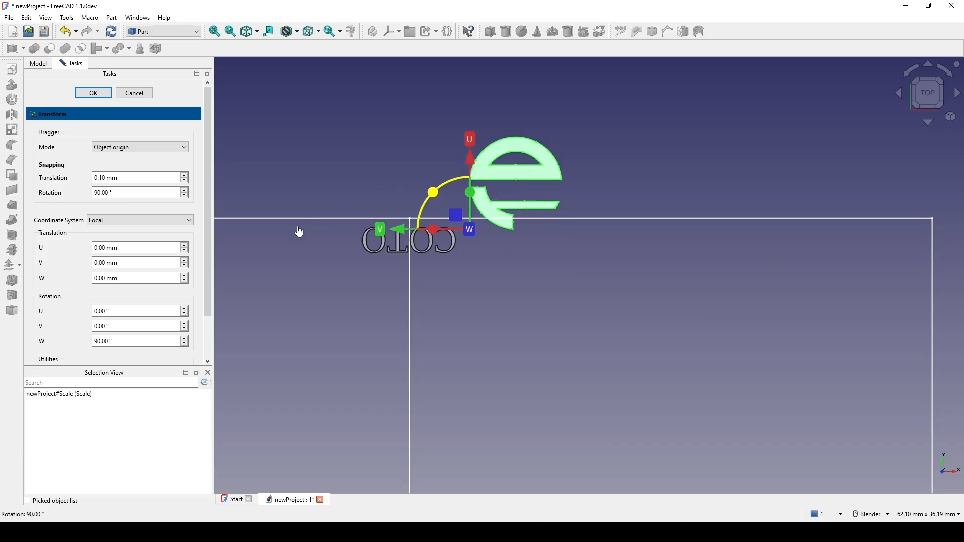
pyautogui.moveTo(456, 159); pyautogui.dragTo(404, 166)
pyautogui.moveTo(359, 235); pyautogui.dragTo(344, 285)
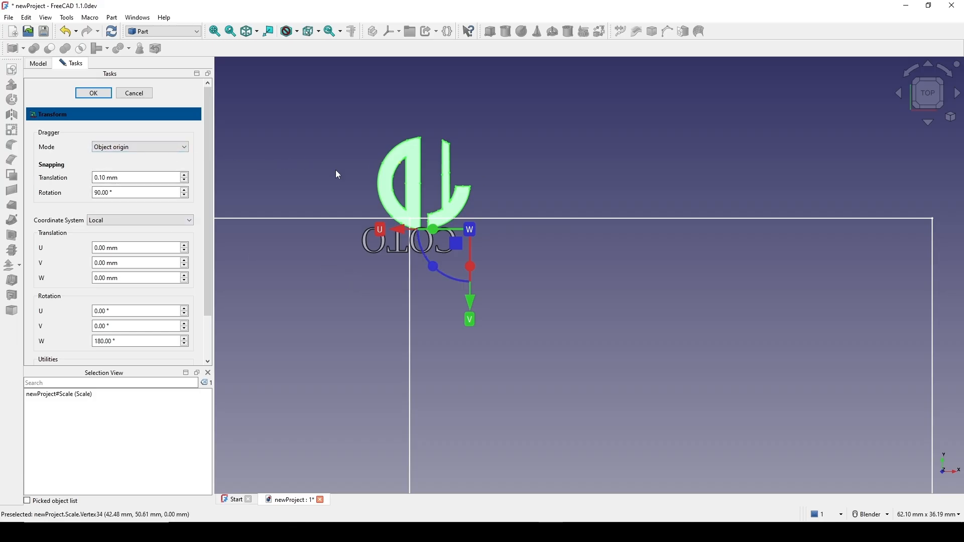
# Using the centroid as dragger origin, move the logo -7 mm along U and 7 mm along V inside the rectangle, and accept
pyautogui.click(128, 149)
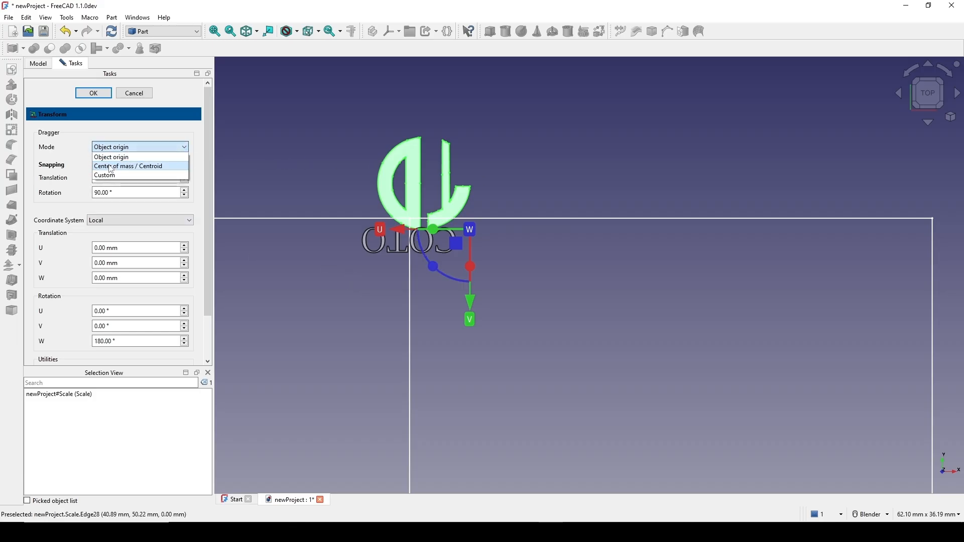
pyautogui.click(154, 167)
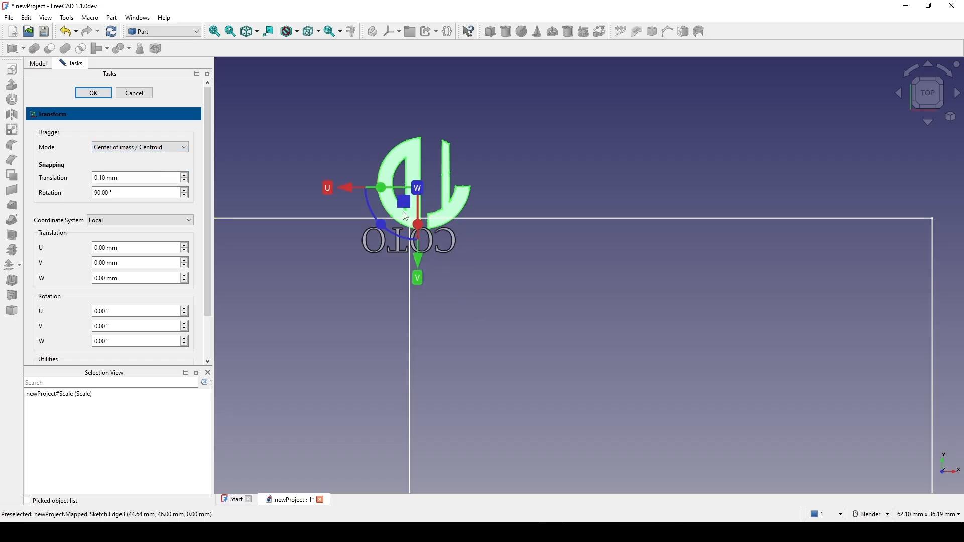
pyautogui.moveTo(352, 192); pyautogui.dragTo(435, 190)
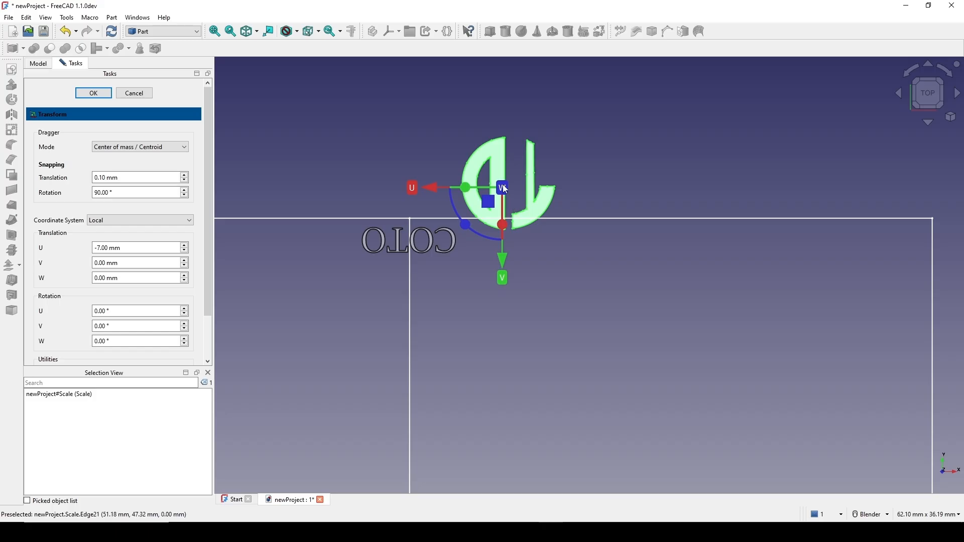
pyautogui.moveTo(506, 260); pyautogui.dragTo(516, 339)
pyautogui.keyDown('shift'); pyautogui.moveTo(564, 293); pyautogui.dragTo(565, 270, button='middle'); pyautogui.keyUp('shift')
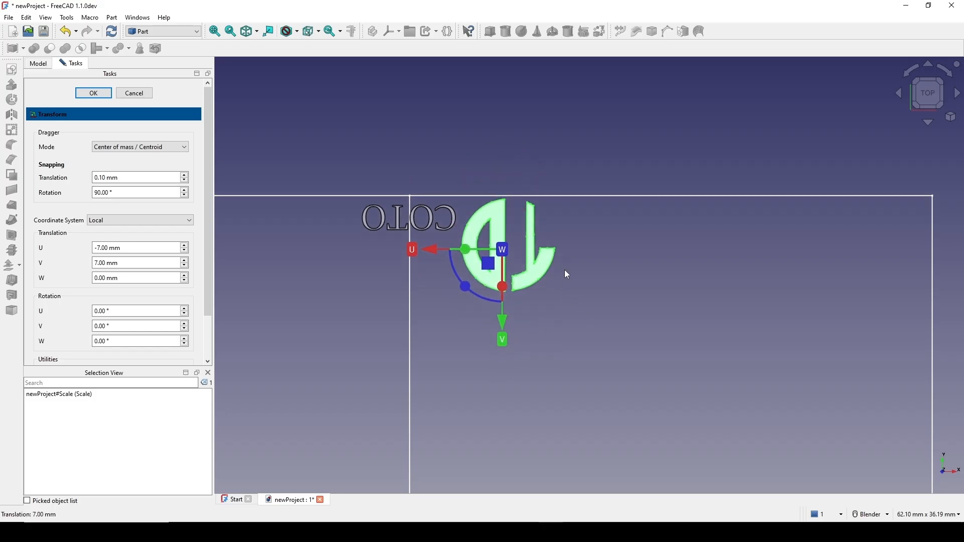
pyautogui.click(102, 98)
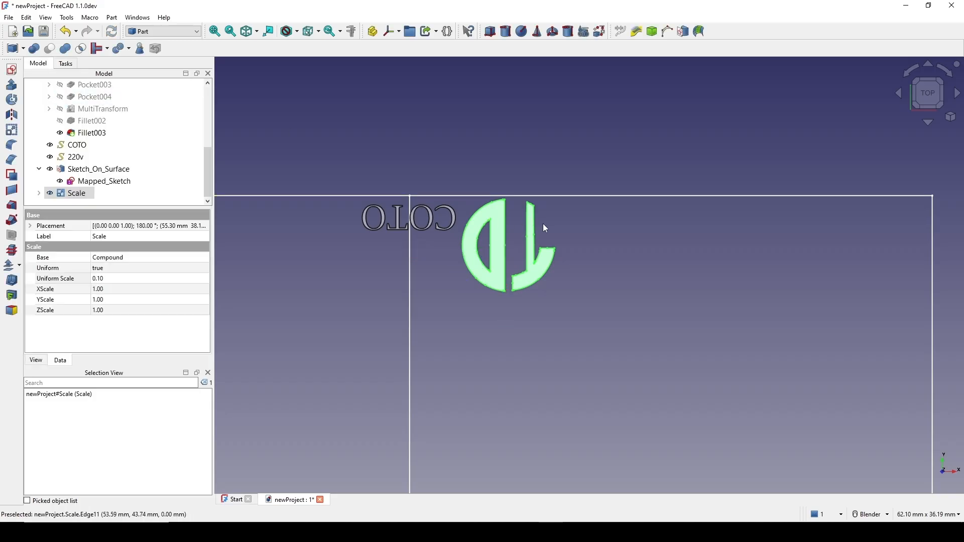
# Compare the scaled TD logo's size and placement beside COTO with the photo ocamdien.png
pyautogui.scroll(-2, 545, 219)
pyautogui.hotkey('alt', 'Tab')
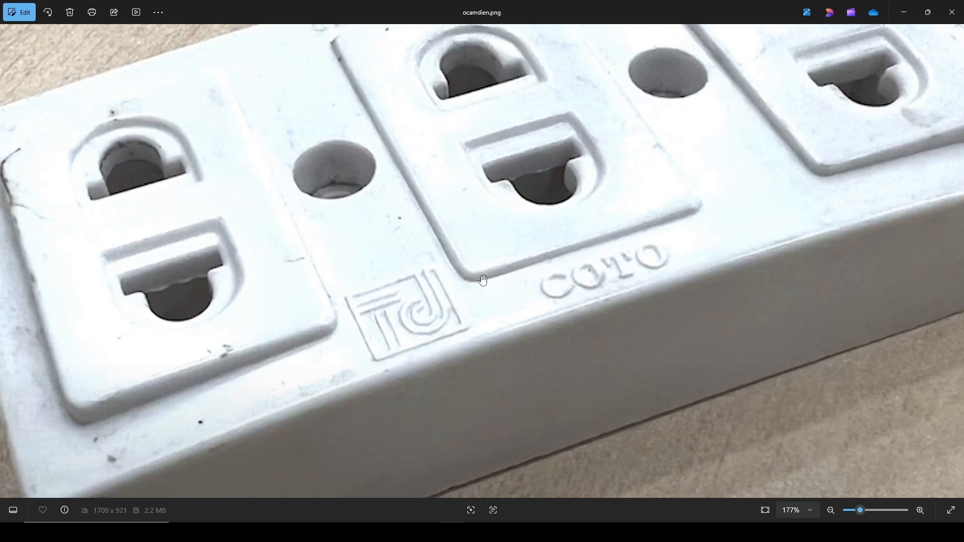
pyautogui.hotkey('alt', 'Tab')
pyautogui.scroll(-2, 493, 245)
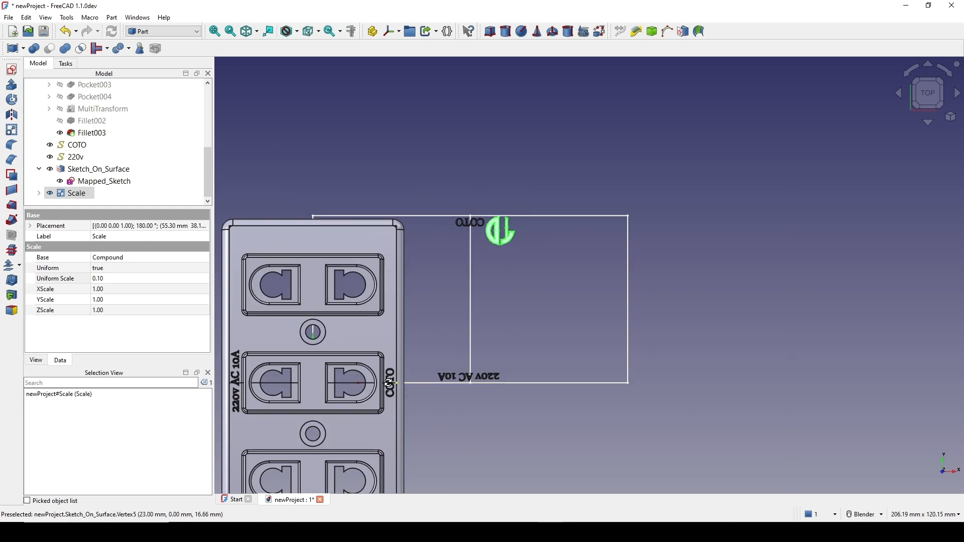
pyautogui.moveTo(493, 244)
pyautogui.mouseDown(button='middle')
pyautogui.moveTo(614, 286)
pyautogui.moveTo(383, 364)
pyautogui.moveTo(475, 264)
pyautogui.moveTo(683, 265)
pyautogui.moveTo(674, 209)
pyautogui.mouseUp(button='middle')
pyautogui.click(703, 252)
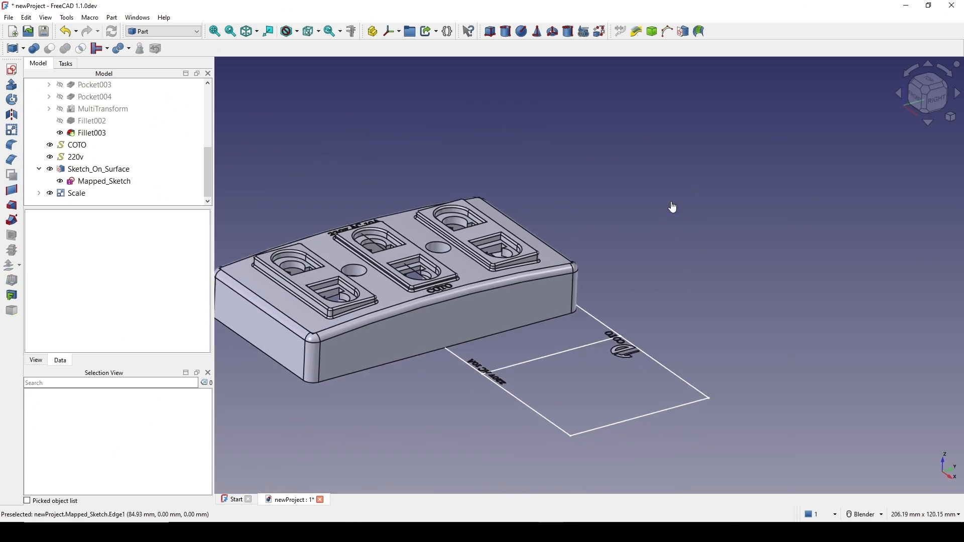
pyautogui.click(103, 170)
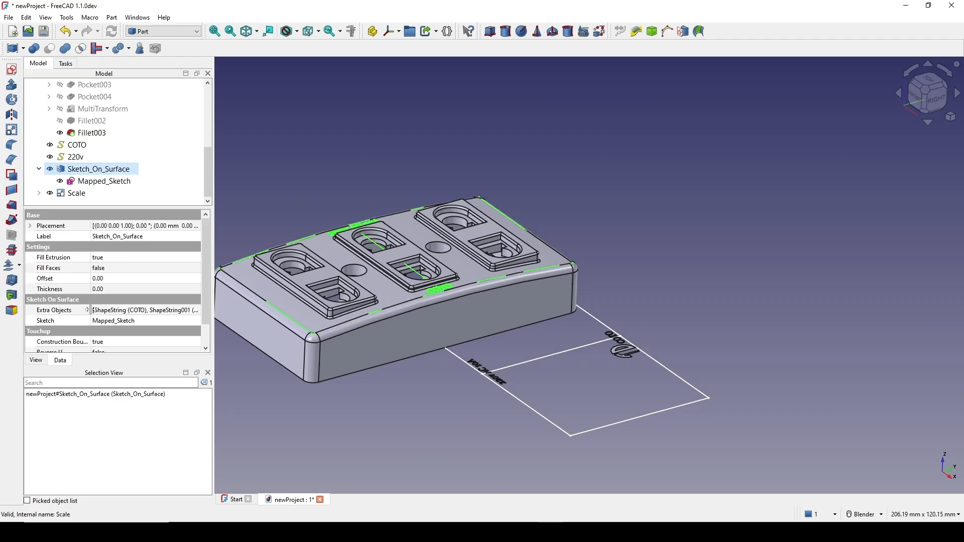
pyautogui.click(76, 311)
pyautogui.click(180, 312)
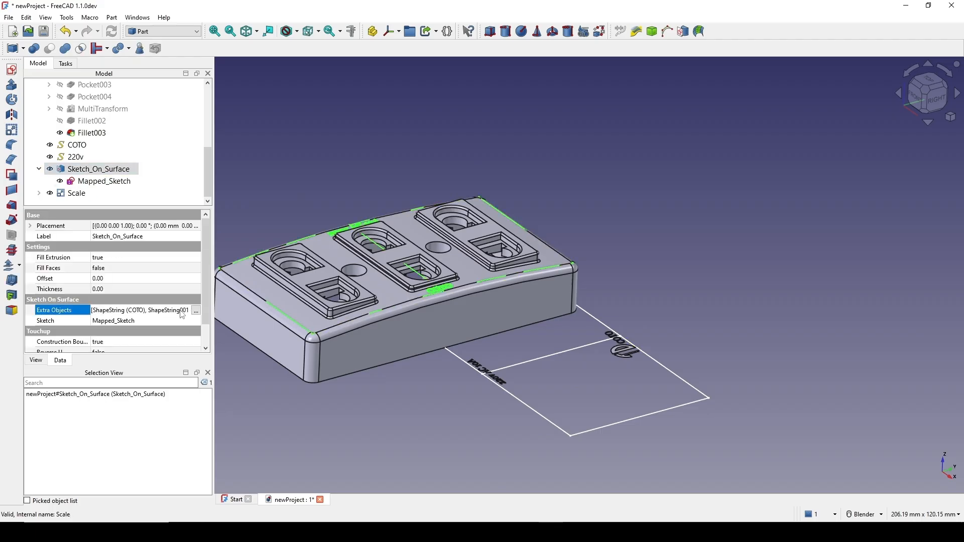
# Rename the Scale object as Logo
pyautogui.click(84, 196)
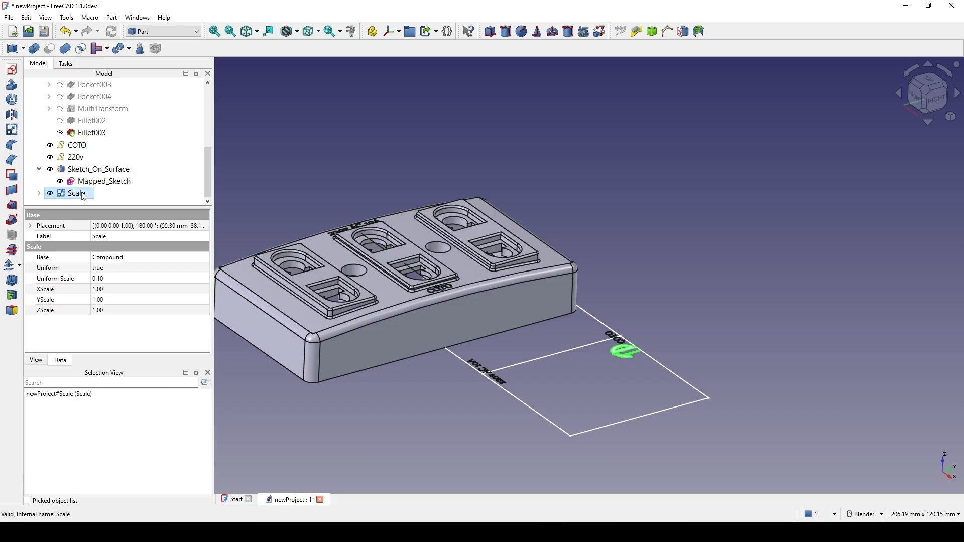
pyautogui.rightClick(83, 195)
pyautogui.click(137, 351)
pyautogui.click(476, 168)
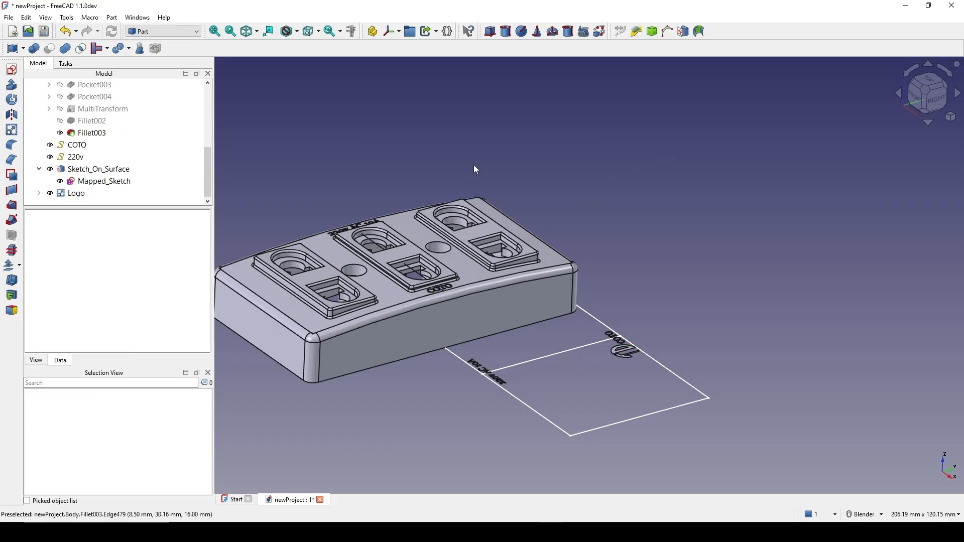
# Add the Logo object to the Extra Objects of Sketch_On_Surface
pyautogui.click(93, 170)
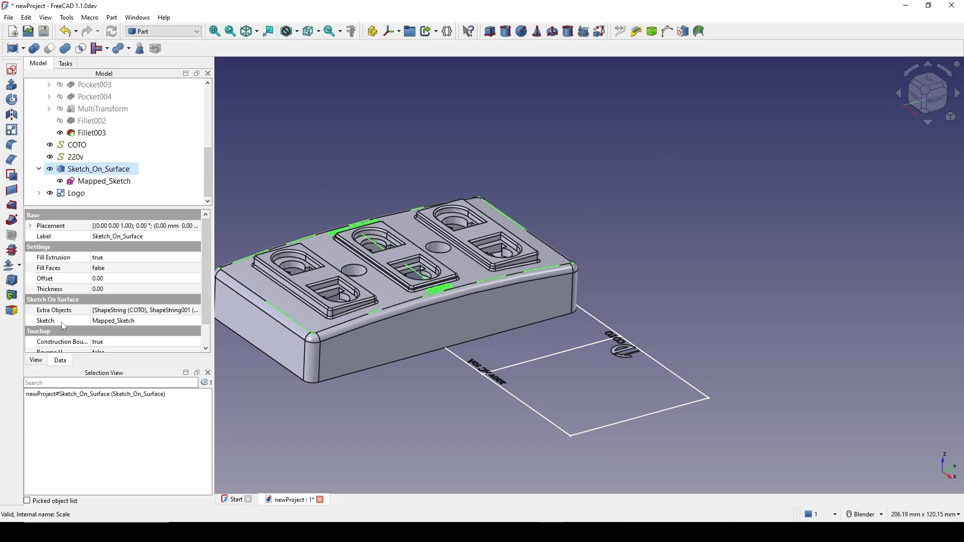
pyautogui.click(74, 311)
pyautogui.click(126, 314)
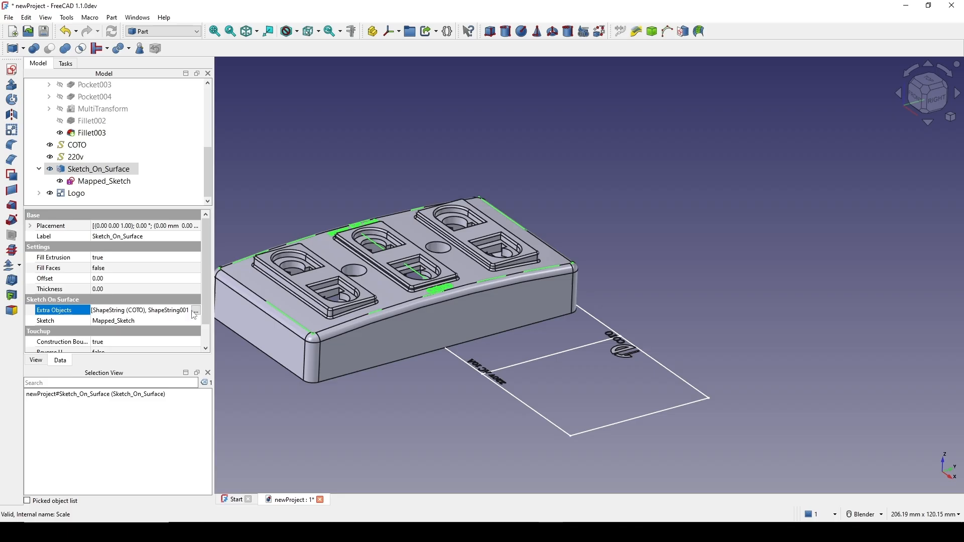
pyautogui.click(197, 311)
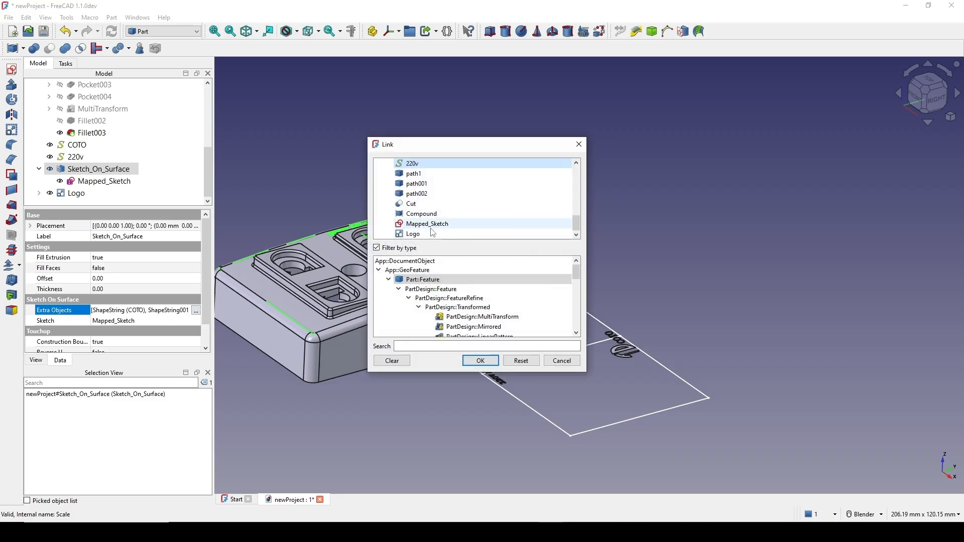
pyautogui.click(453, 234)
pyautogui.click(481, 361)
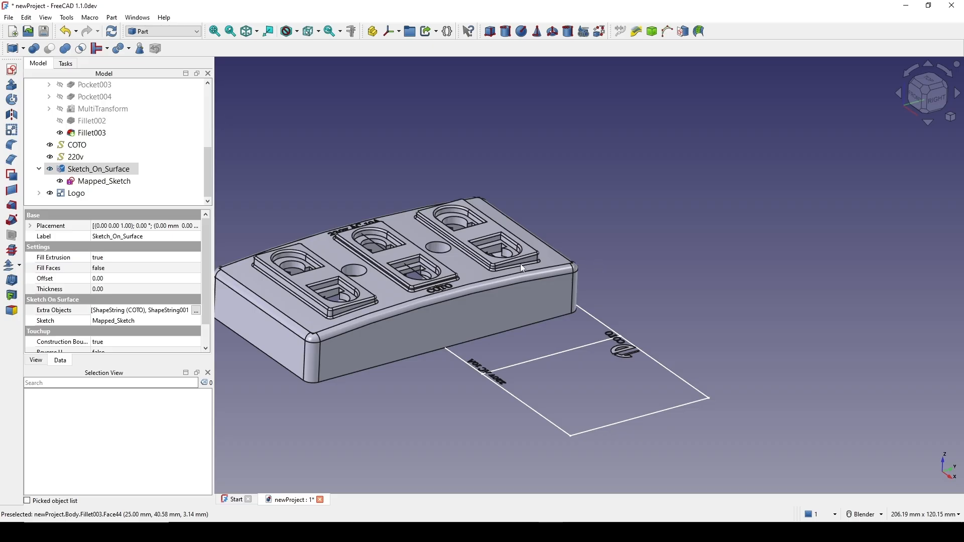
# Inspect where the mapped TD logo falls on the curved face relative to COTO and the middle socket frame
pyautogui.scroll(4, 514, 264)
pyautogui.scroll(-3, 514, 263)
pyautogui.scroll(1, 516, 263)
pyautogui.moveTo(632, 405)
pyautogui.keyDown('shift'); pyautogui.mouseDown(button='middle')
pyautogui.moveTo(635, 344)
pyautogui.moveTo(637, 383)
pyautogui.moveTo(620, 389)
pyautogui.mouseUp(button='middle'); pyautogui.keyUp('shift')
pyautogui.scroll(3, 355, 259)
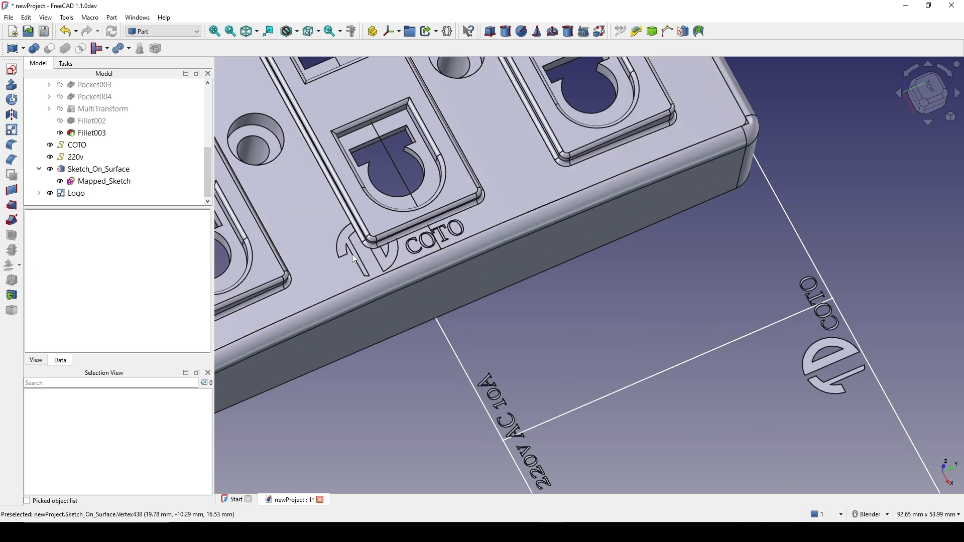
pyautogui.scroll(-3, 676, 367)
pyautogui.moveTo(805, 408); pyautogui.dragTo(830, 372, button='middle')
pyautogui.moveTo(611, 317); pyautogui.dragTo(628, 452, button='middle')
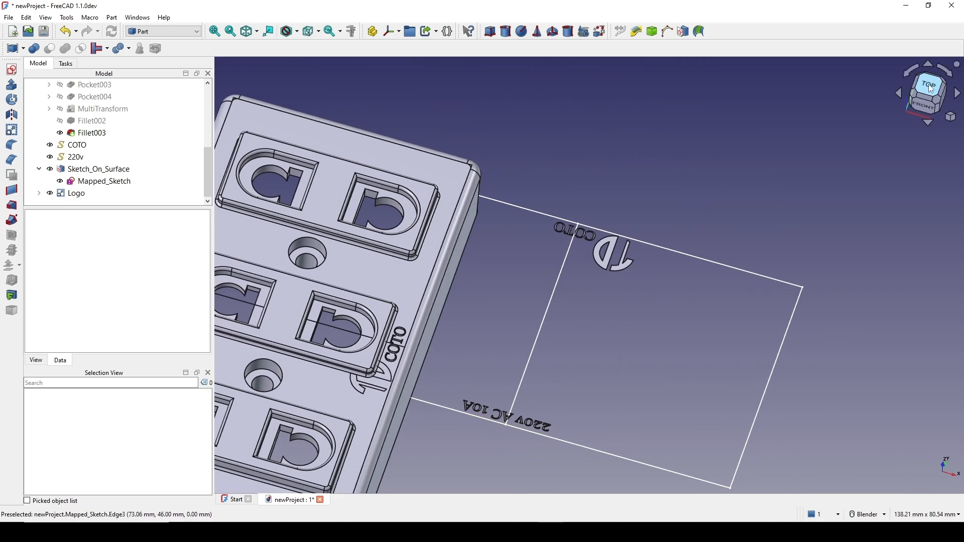
# Transform the flat Logo by -5.10 mm along U, away from the COTO text, and accept
pyautogui.click(928, 91)
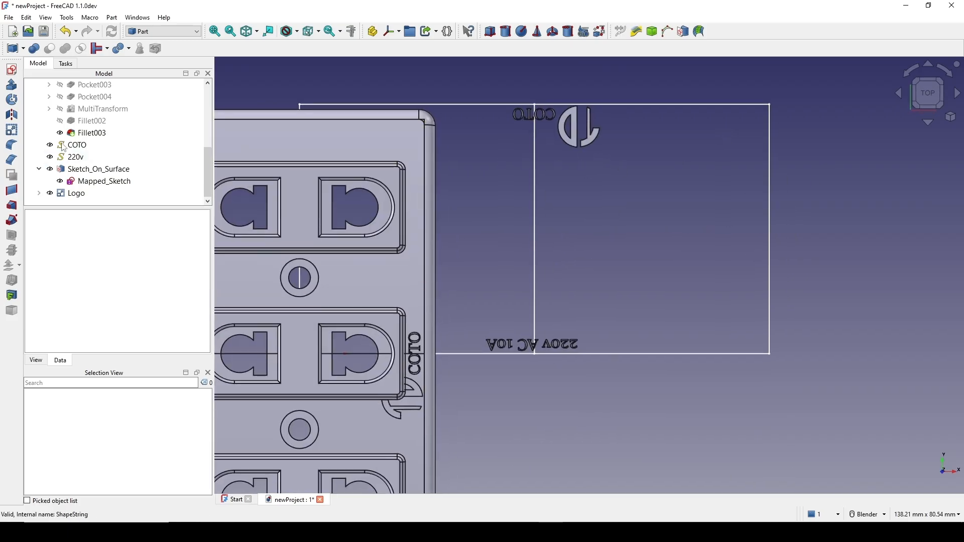
pyautogui.click(80, 195)
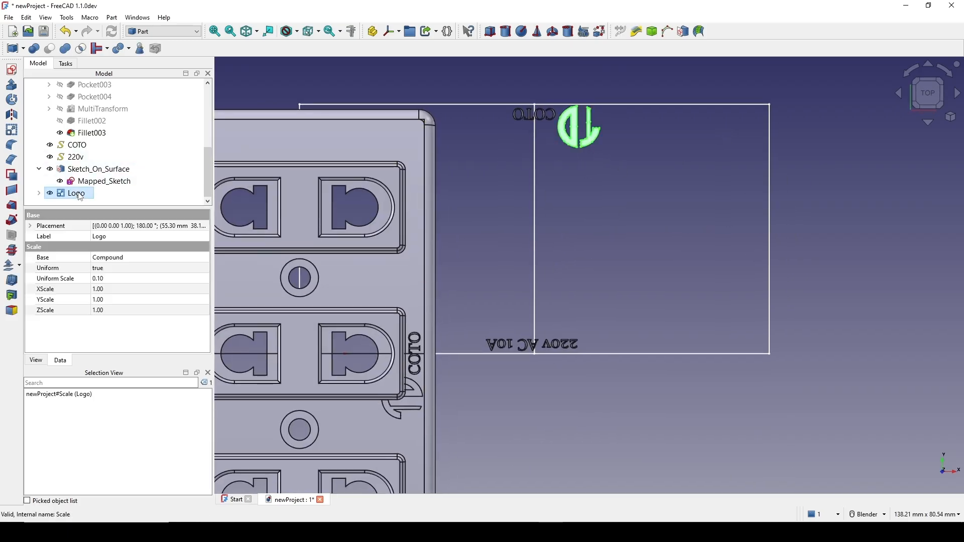
pyautogui.rightClick(80, 197)
pyautogui.click(106, 9)
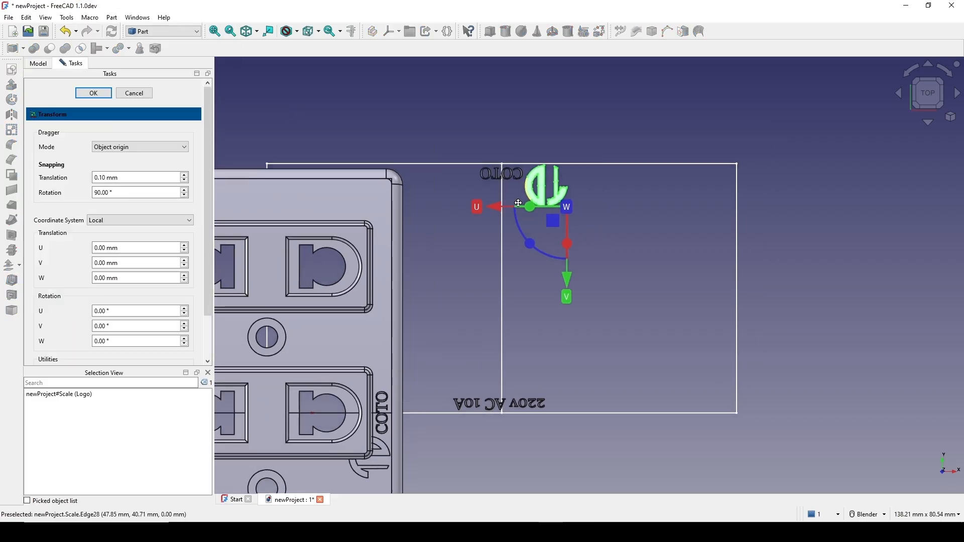
pyautogui.moveTo(492, 215); pyautogui.dragTo(520, 215)
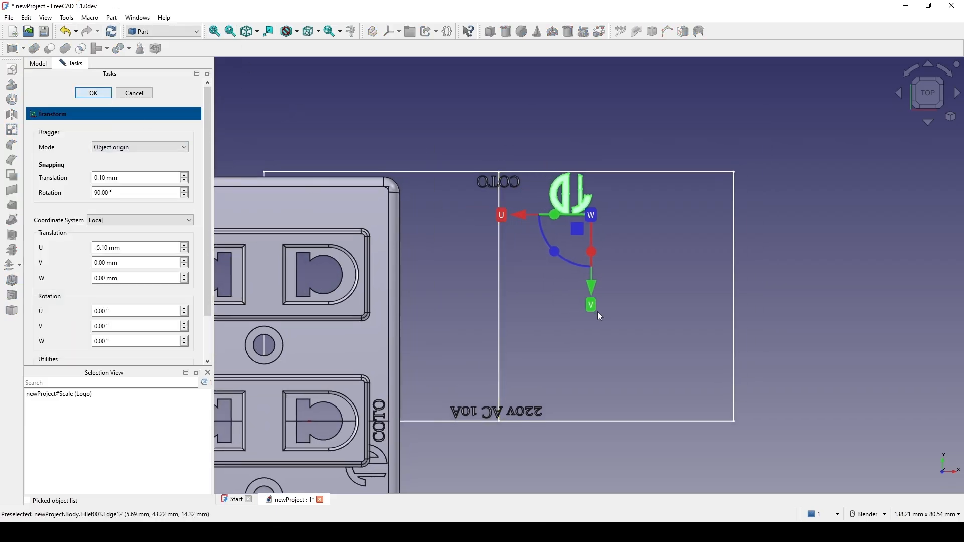
pyautogui.press('Return')
# Compare the mapped TD logo's placement beside COTO with the reference photo ocamdien.png
pyautogui.scroll(-2, 598, 312)
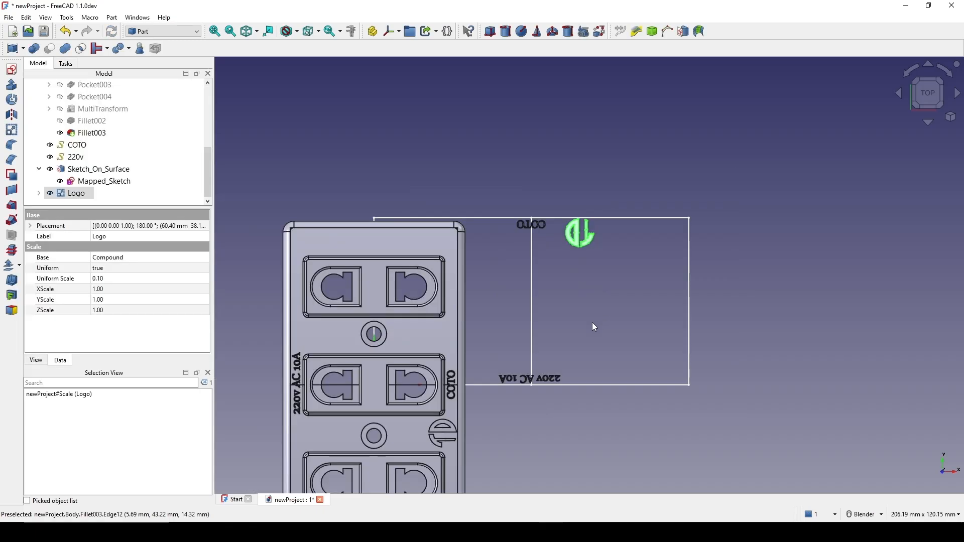
pyautogui.keyDown('shift'); pyautogui.moveTo(545, 367); pyautogui.dragTo(551, 288, button='middle'); pyautogui.keyUp('shift')
pyautogui.scroll(3, 548, 289)
pyautogui.keyDown('shift'); pyautogui.moveTo(426, 330); pyautogui.dragTo(532, 256, button='middle'); pyautogui.keyUp('shift')
pyautogui.hotkey('alt', 'Tab')
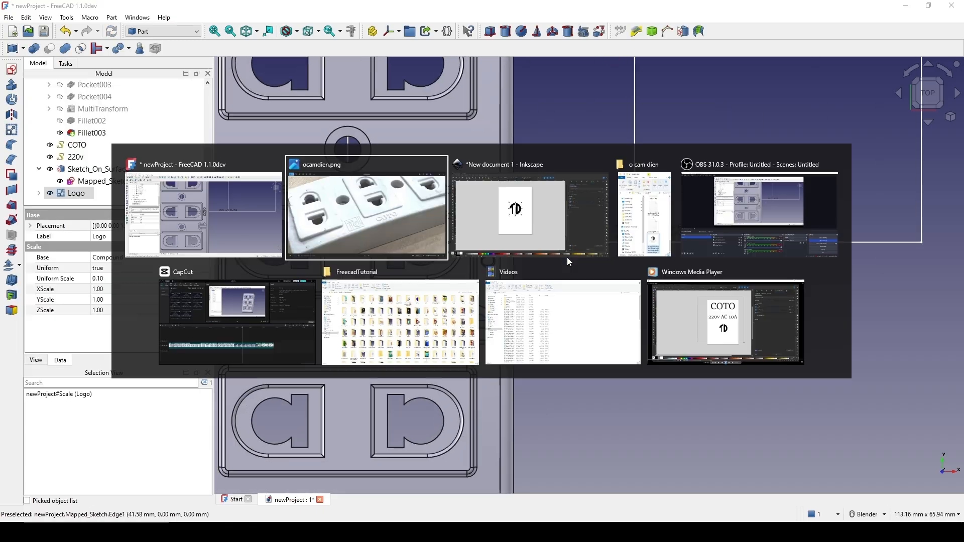
pyautogui.hotkey('alt', 'Tab')
pyautogui.moveTo(554, 397)
pyautogui.mouseDown(button='middle')
pyautogui.moveTo(359, 405)
pyautogui.moveTo(754, 288)
pyautogui.moveTo(764, 344)
pyautogui.moveTo(716, 297)
pyautogui.moveTo(631, 276)
pyautogui.moveTo(662, 285)
pyautogui.moveTo(643, 264)
pyautogui.mouseUp(button='middle')
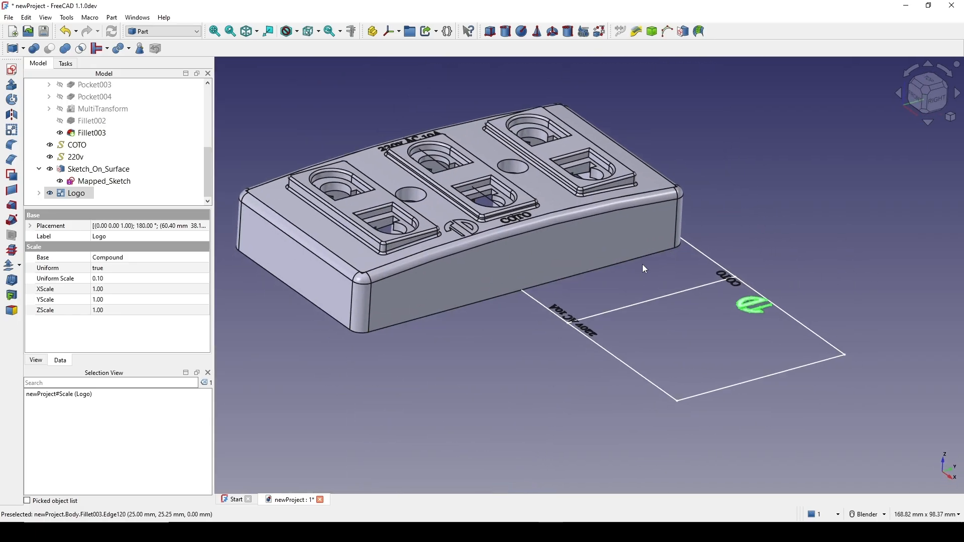
# Convert all lines of Mapped_Sketch, the rectangle and its centre line, to construction geometry and leave the sketch
pyautogui.click(647, 377)
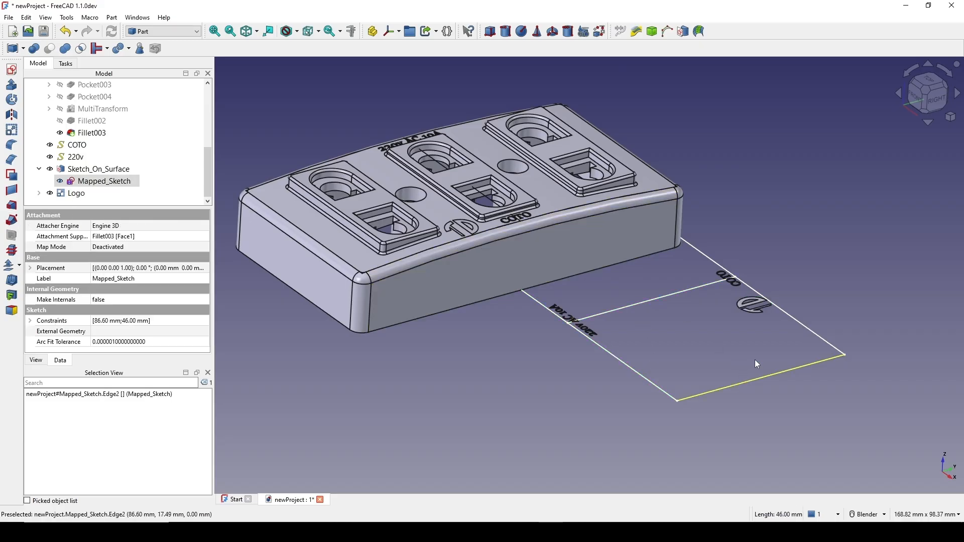
pyautogui.click(817, 328)
pyautogui.doubleClick(116, 187)
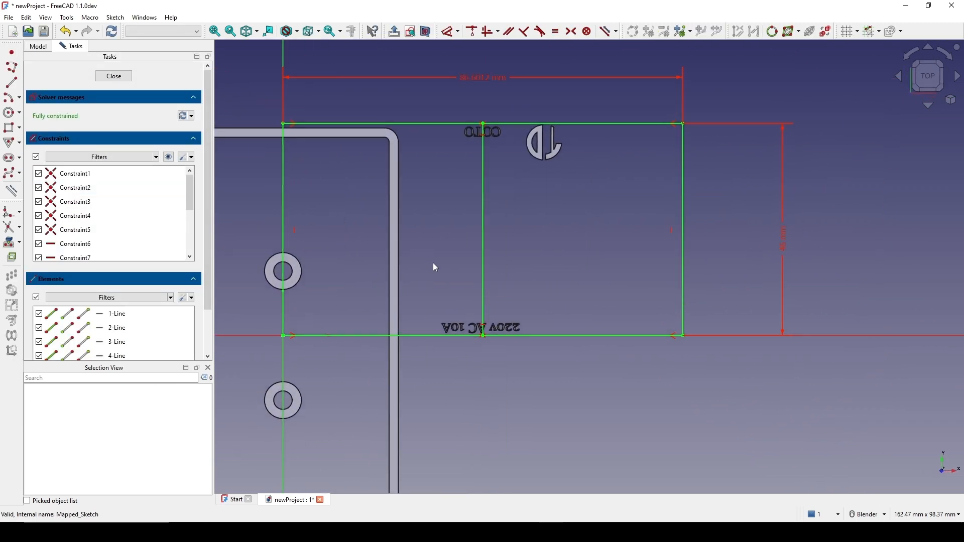
pyautogui.moveTo(744, 412)
pyautogui.mouseDown()
pyautogui.moveTo(439, 134)
pyautogui.moveTo(304, 57)
pyautogui.mouseUp()
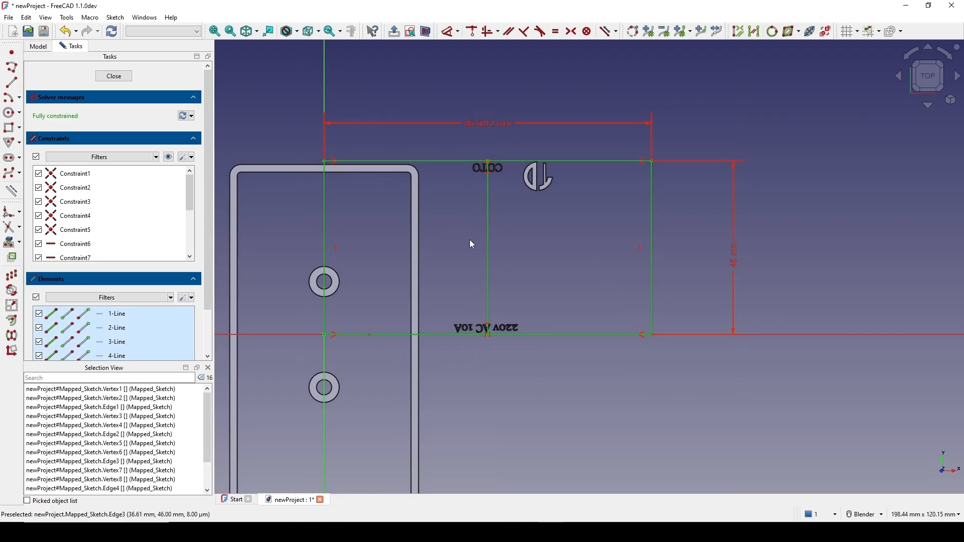
pyautogui.press('g')
pyautogui.press('n')
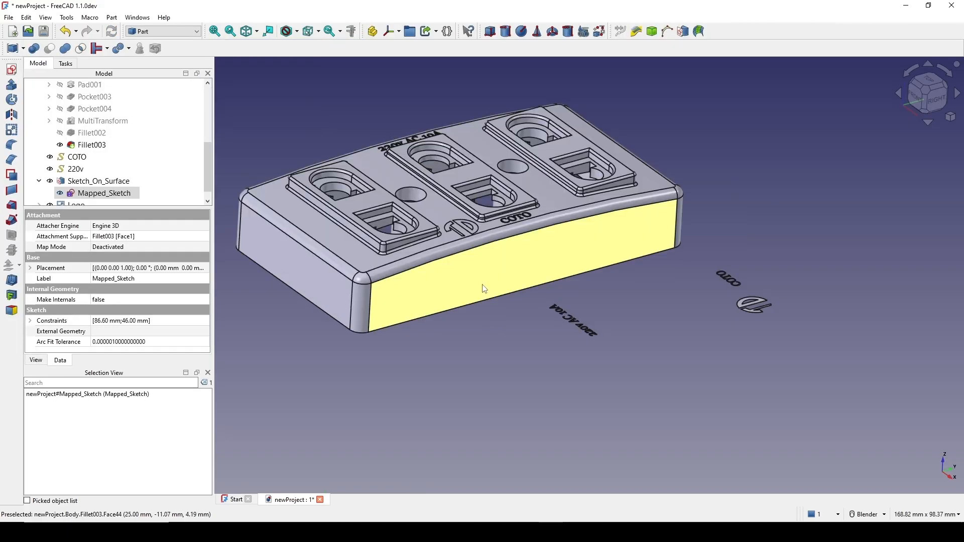
pyautogui.moveTo(628, 292)
pyautogui.keyDown('shift'); pyautogui.mouseDown(button='middle')
pyautogui.moveTo(559, 311)
pyautogui.moveTo(601, 354)
pyautogui.moveTo(659, 375)
pyautogui.moveTo(633, 368)
pyautogui.moveTo(686, 406)
pyautogui.mouseUp(button='middle'); pyautogui.keyUp('shift')
pyautogui.click(597, 296)
# Set the Thickness of Sketch_On_Surface to 0.5
pyautogui.scroll(2, 643, 371)
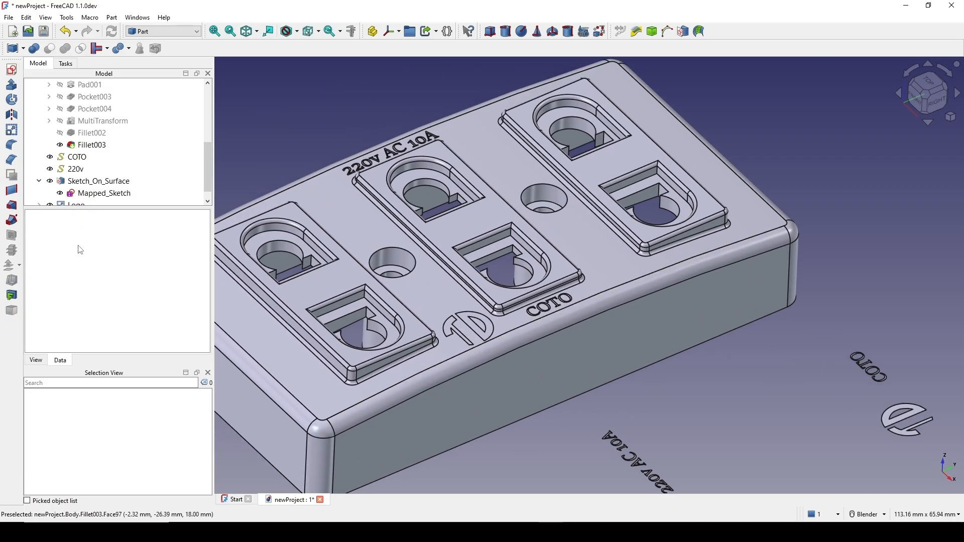
pyautogui.click(100, 182)
pyautogui.moveTo(483, 224)
pyautogui.mouseDown(button='middle')
pyautogui.moveTo(484, 236)
pyautogui.moveTo(514, 257)
pyautogui.mouseUp(button='middle')
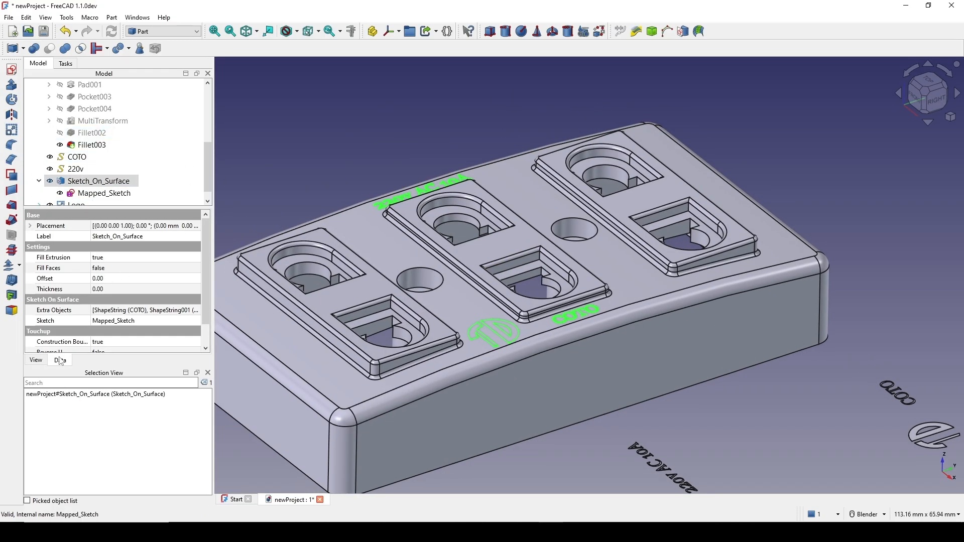
pyautogui.scroll(-1, 72, 298)
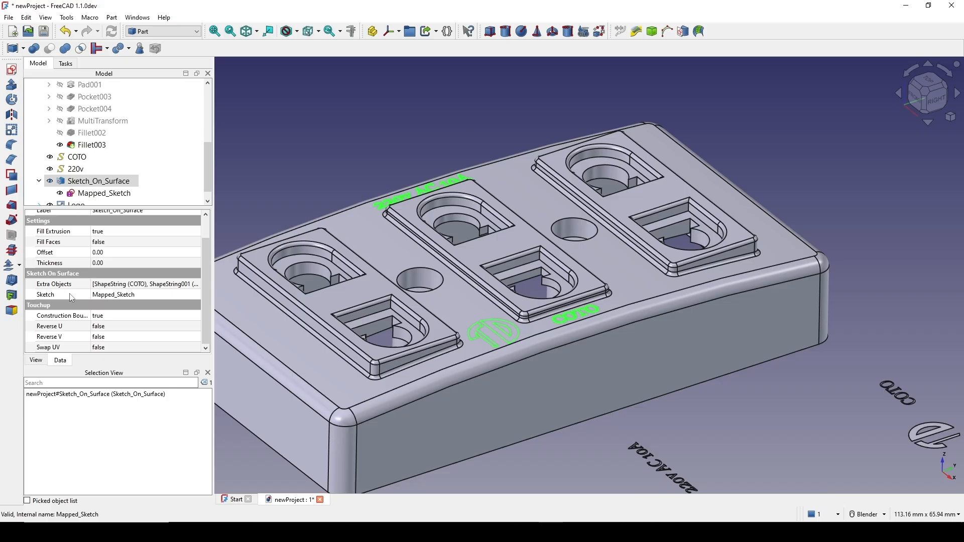
pyautogui.click(56, 266)
pyautogui.click(124, 262)
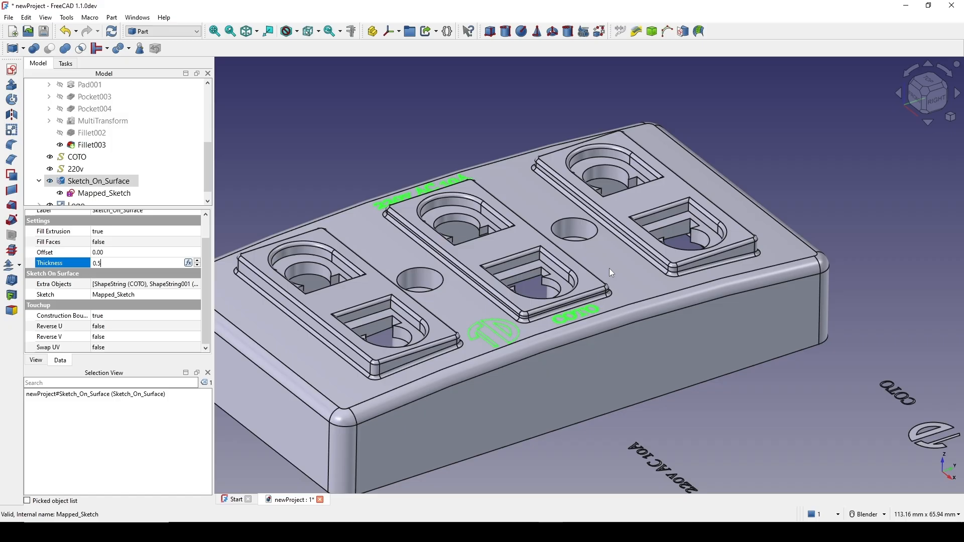
pyautogui.press('Return')
pyautogui.scroll(4, 606, 284)
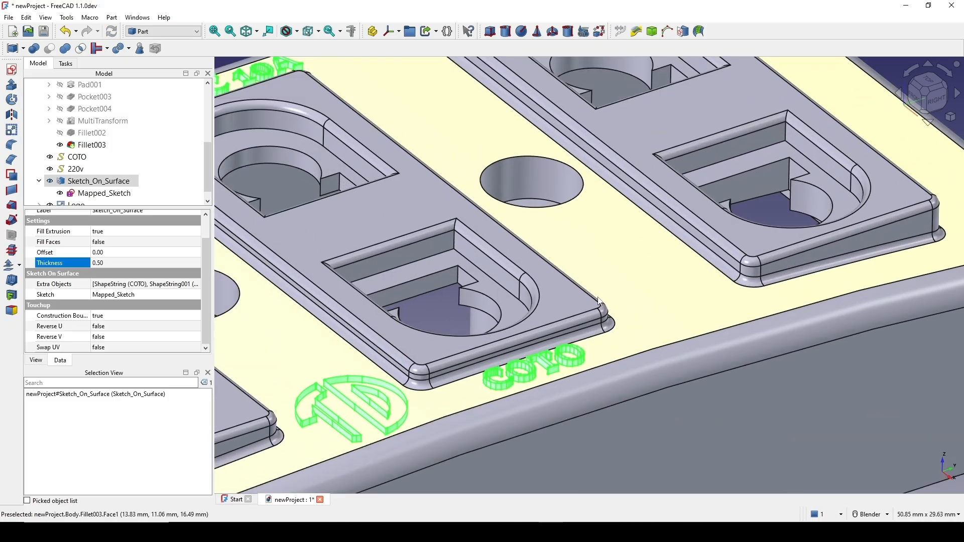
pyautogui.scroll(4, 599, 302)
pyautogui.scroll(-1, 101, 195)
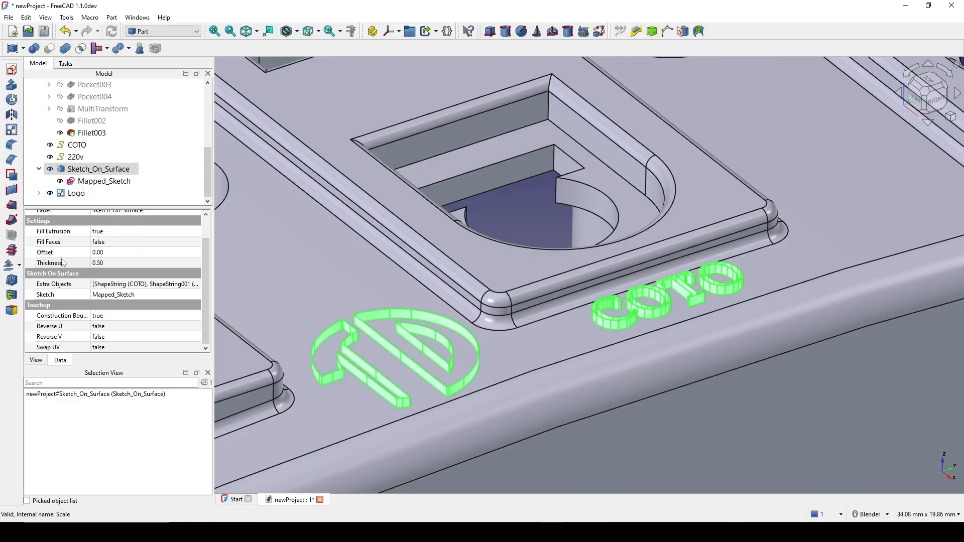
# Set Fill Faces of Sketch_On_Surface to true
pyautogui.click(56, 243)
pyautogui.click(115, 244)
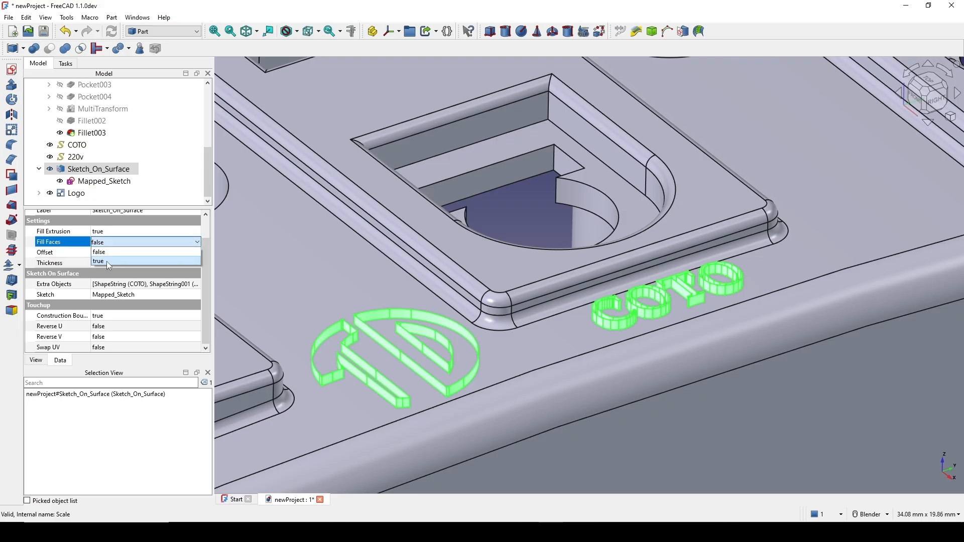
pyautogui.click(106, 261)
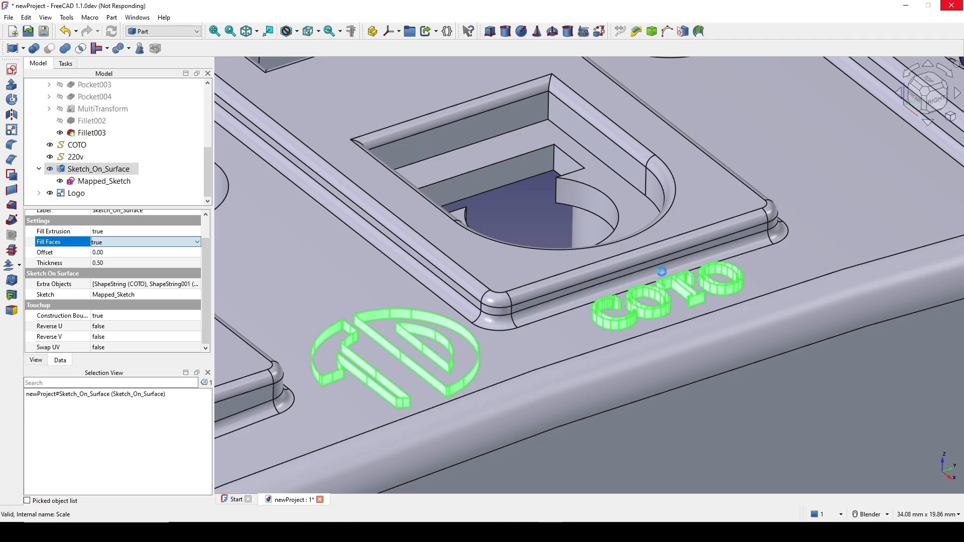
# Examine the raised 220v AC 10A text, COTO text and TD logo on the curved face from close up and afar
pyautogui.scroll(-8, 662, 272)
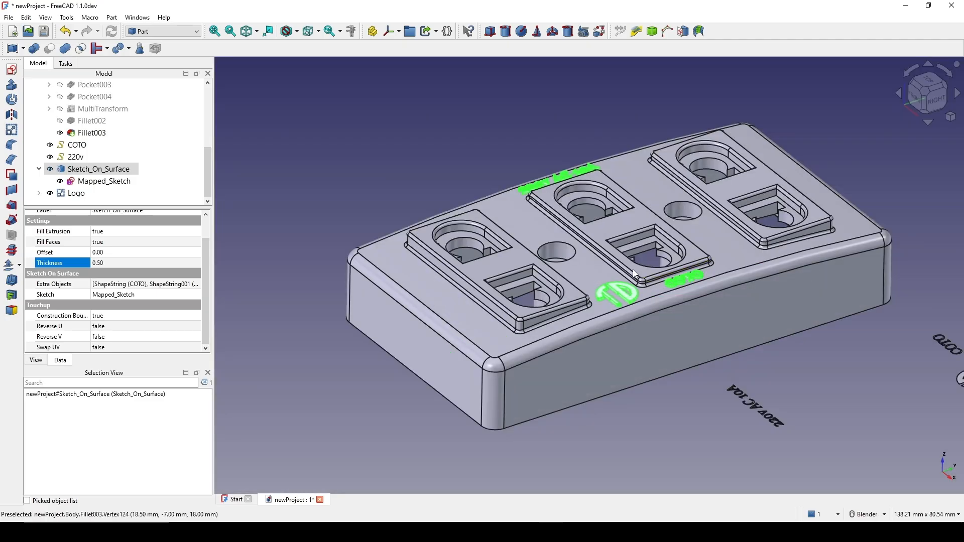
pyautogui.scroll(8, 638, 272)
pyautogui.keyDown('shift'); pyautogui.moveTo(704, 285); pyautogui.dragTo(671, 303, button='middle'); pyautogui.keyUp('shift')
pyautogui.keyDown('shift'); pyautogui.moveTo(580, 220); pyautogui.dragTo(752, 437, button='middle'); pyautogui.keyUp('shift')
pyautogui.keyDown('shift'); pyautogui.moveTo(580, 278); pyautogui.dragTo(695, 460, button='middle'); pyautogui.keyUp('shift')
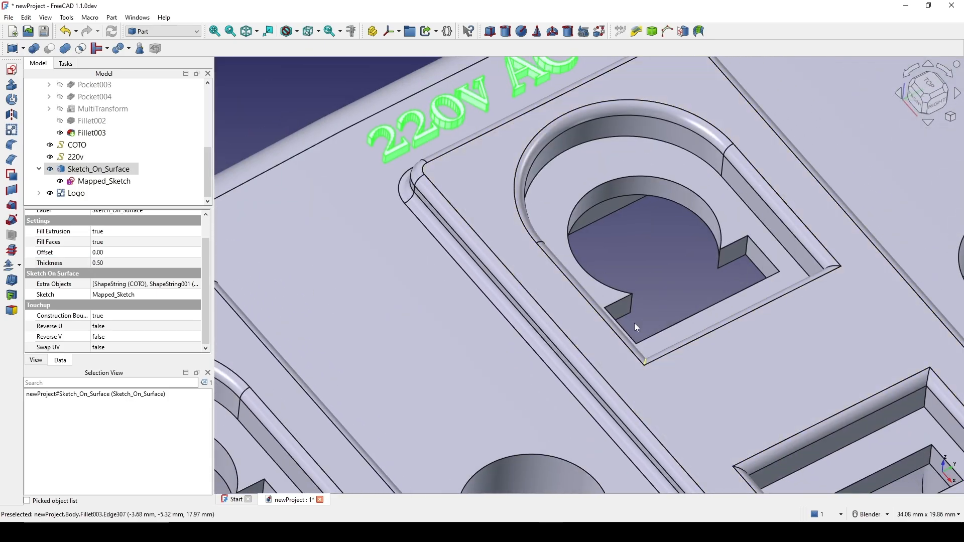
pyautogui.keyDown('shift'); pyautogui.moveTo(608, 261); pyautogui.dragTo(588, 385, button='middle'); pyautogui.keyUp('shift')
pyautogui.scroll(-10, 593, 386)
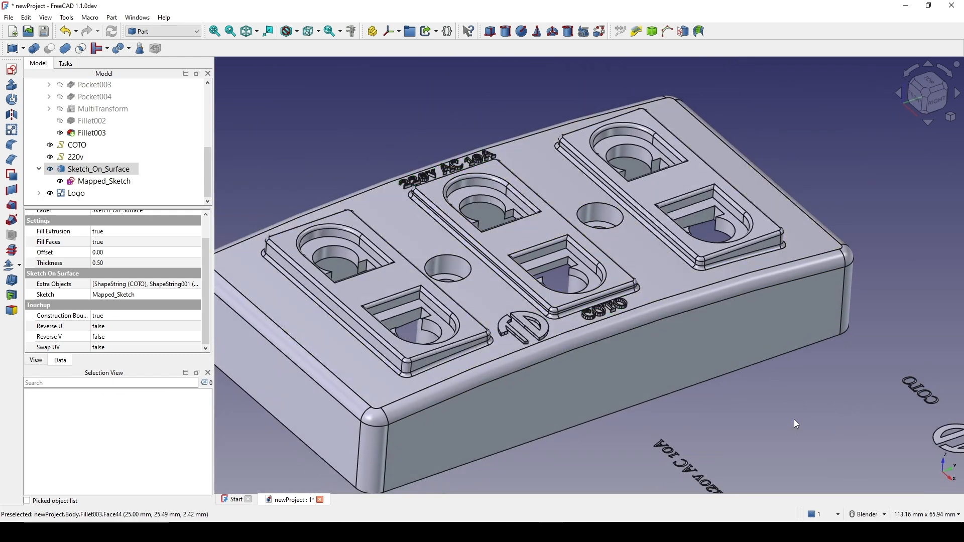
pyautogui.moveTo(749, 382); pyautogui.dragTo(728, 353, button='middle')
pyautogui.scroll(1, 728, 353)
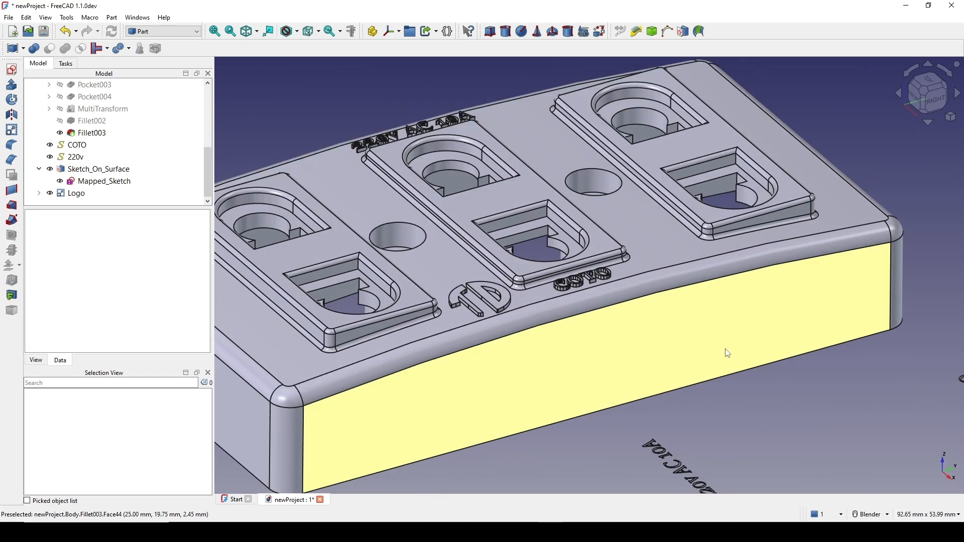
pyautogui.keyDown('shift'); pyautogui.moveTo(610, 289); pyautogui.dragTo(623, 306, button='middle'); pyautogui.keyUp('shift')
pyautogui.keyDown('shift'); pyautogui.moveTo(618, 271); pyautogui.dragTo(603, 293, button='middle'); pyautogui.keyUp('shift')
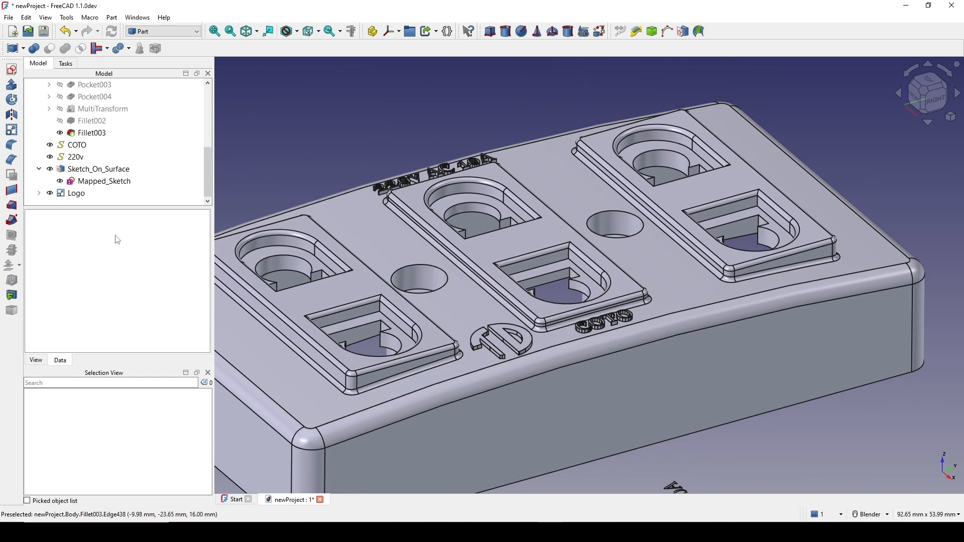
# Fuse the Body and Sketch_On_Surface into one solid with a boolean union
pyautogui.moveTo(111, 206); pyautogui.dragTo(111, 298)
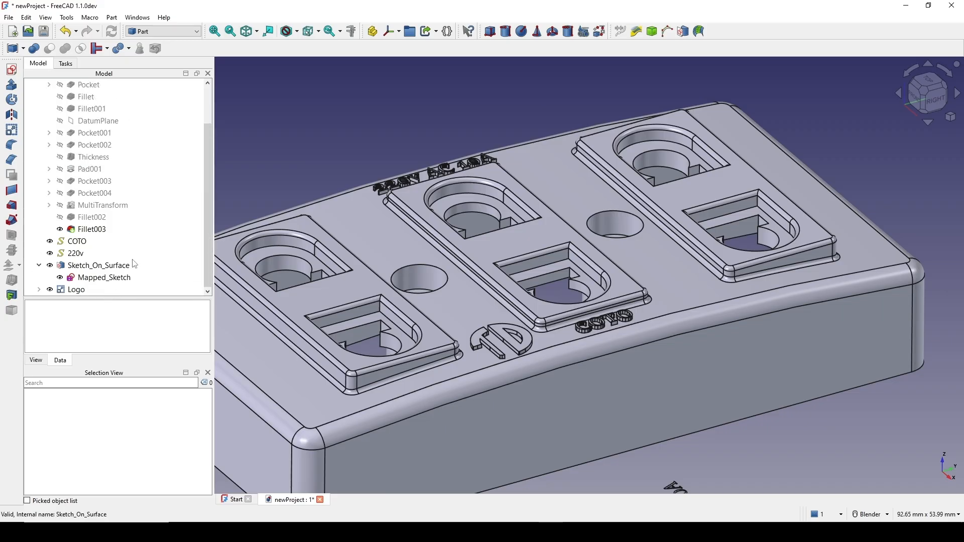
pyautogui.scroll(2, 51, 103)
pyautogui.click(39, 97)
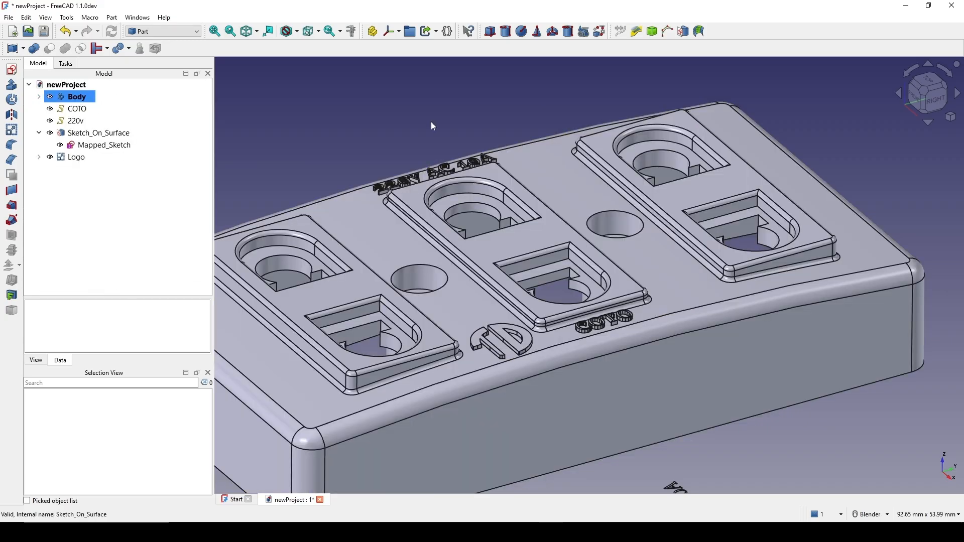
pyautogui.click(78, 98)
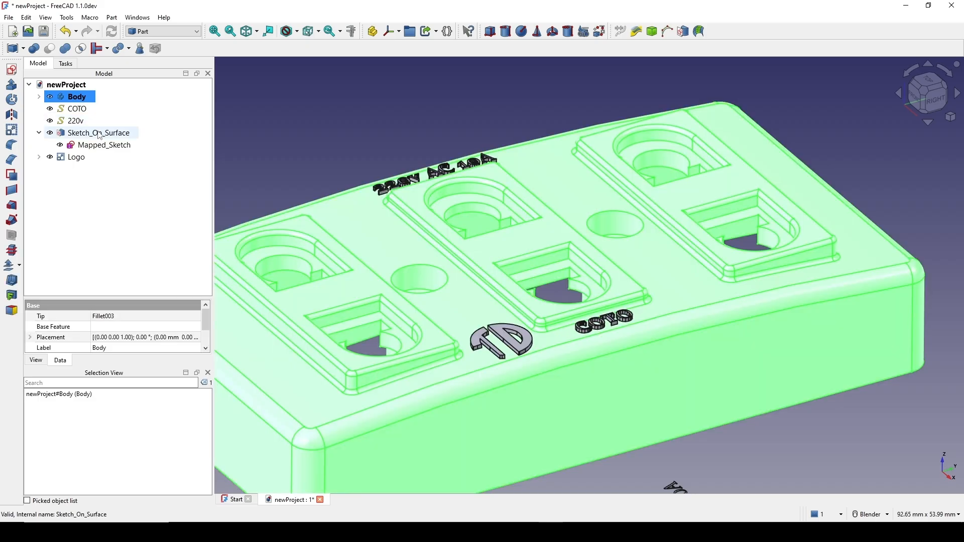
pyautogui.keyDown('ctrl'); pyautogui.click(98, 135); pyautogui.keyUp('ctrl')
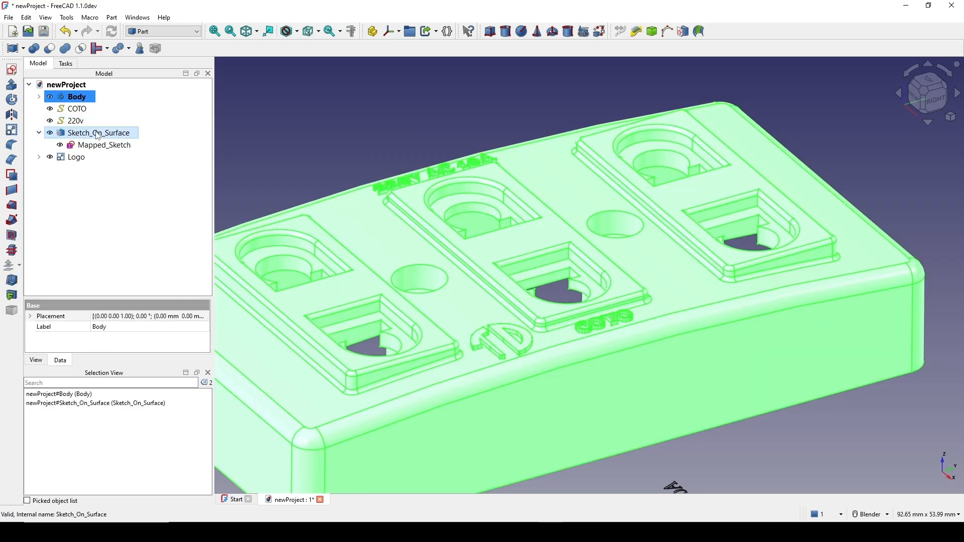
pyautogui.click(65, 48)
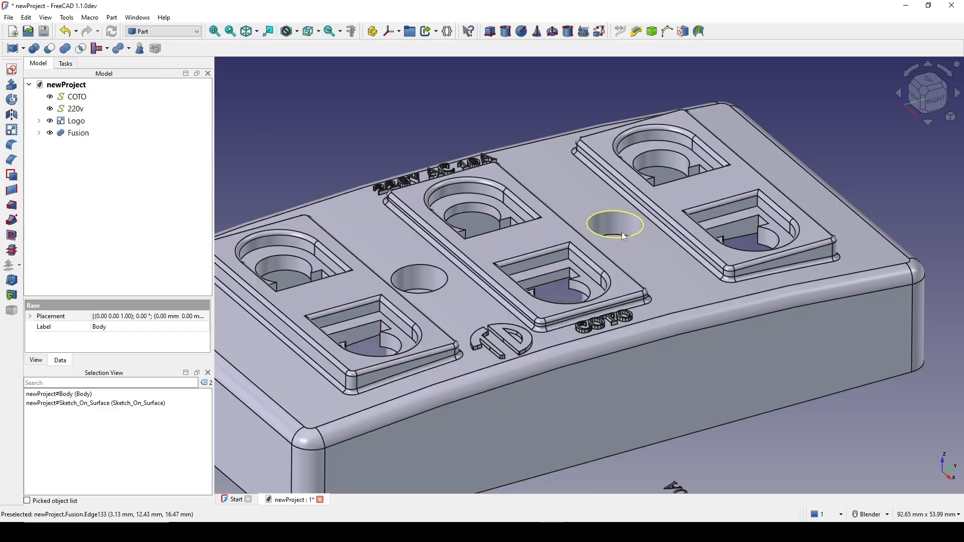
pyautogui.scroll(-3, 622, 232)
pyautogui.scroll(2, 705, 315)
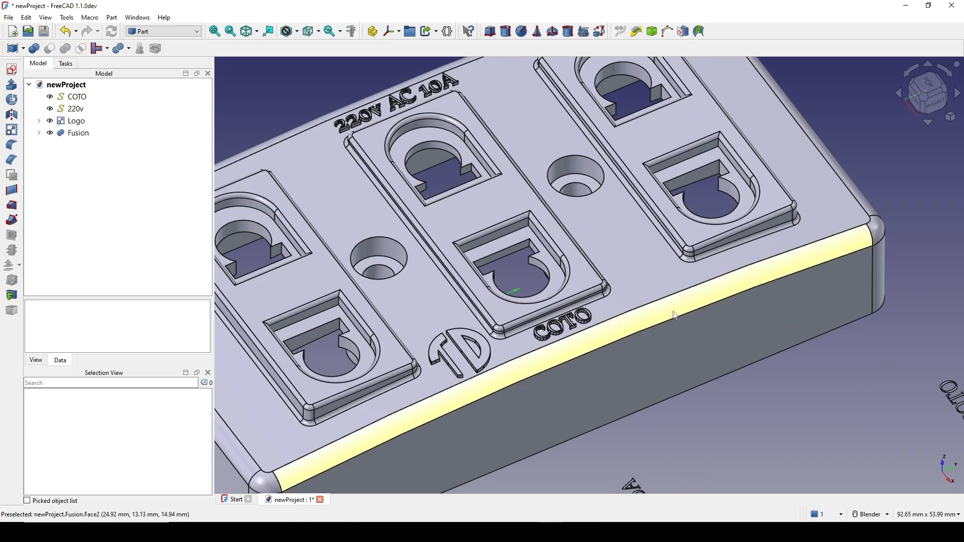
pyautogui.keyDown('shift'); pyautogui.moveTo(652, 336); pyautogui.dragTo(675, 306, button='middle'); pyautogui.keyUp('shift')
pyautogui.moveTo(675, 306); pyautogui.dragTo(706, 333, button='middle')
pyautogui.scroll(-3, 664, 296)
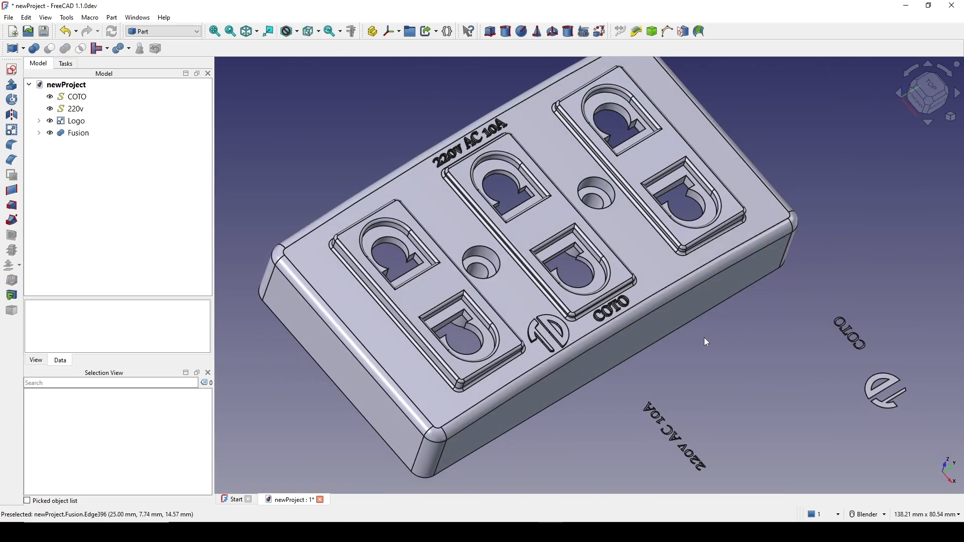
# Hide the flat 220v text, COTO text and Logo beside the socket block
pyautogui.scroll(-2, 704, 337)
pyautogui.click(681, 405)
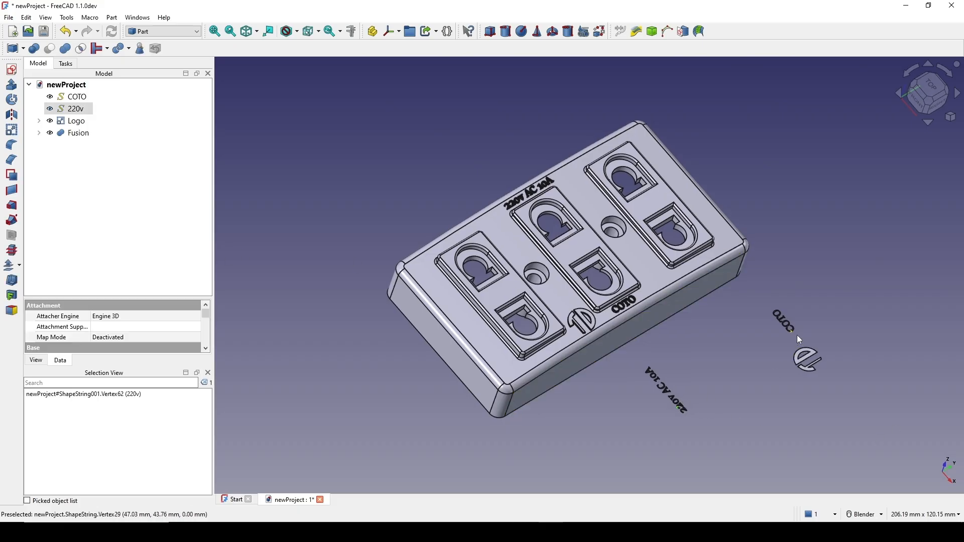
pyautogui.keyDown('ctrl'); pyautogui.click(792, 329); pyautogui.keyUp('ctrl')
pyautogui.keyDown('ctrl'); pyautogui.click(806, 360); pyautogui.keyUp('ctrl')
pyautogui.scroll(2, 821, 368)
pyautogui.click(774, 349)
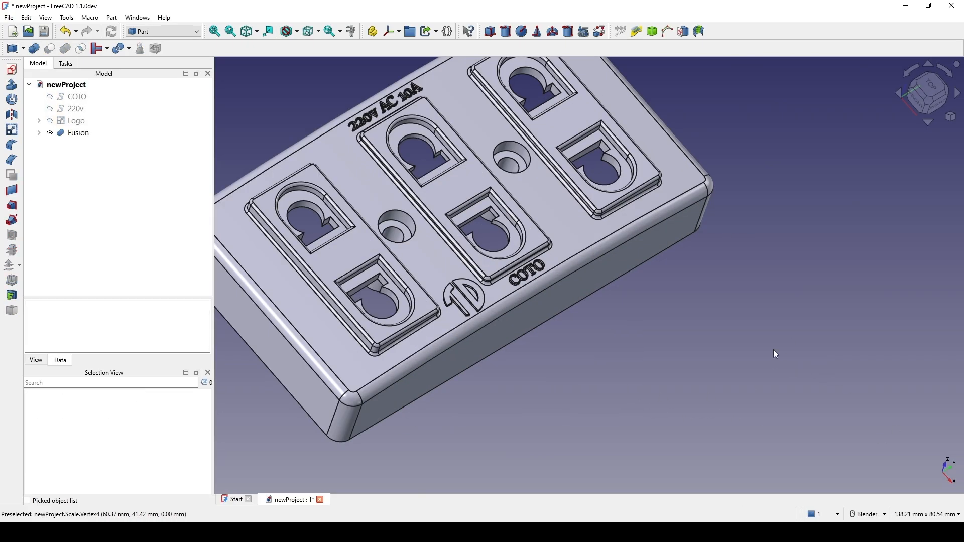
# Look over the fused socket block with its raised texts and logo, and save the project
pyautogui.keyDown('shift'); pyautogui.moveTo(677, 305); pyautogui.dragTo(778, 332, button='middle'); pyautogui.keyUp('shift')
pyautogui.scroll(1, 778, 334)
pyautogui.moveTo(717, 326); pyautogui.dragTo(683, 307, button='middle')
pyautogui.scroll(2, 681, 307)
pyautogui.moveTo(683, 308); pyautogui.dragTo(655, 316, button='middle')
pyautogui.scroll(-2, 681, 303)
pyautogui.keyDown('shift'); pyautogui.moveTo(780, 372); pyautogui.dragTo(772, 357, button='middle'); pyautogui.keyUp('shift')
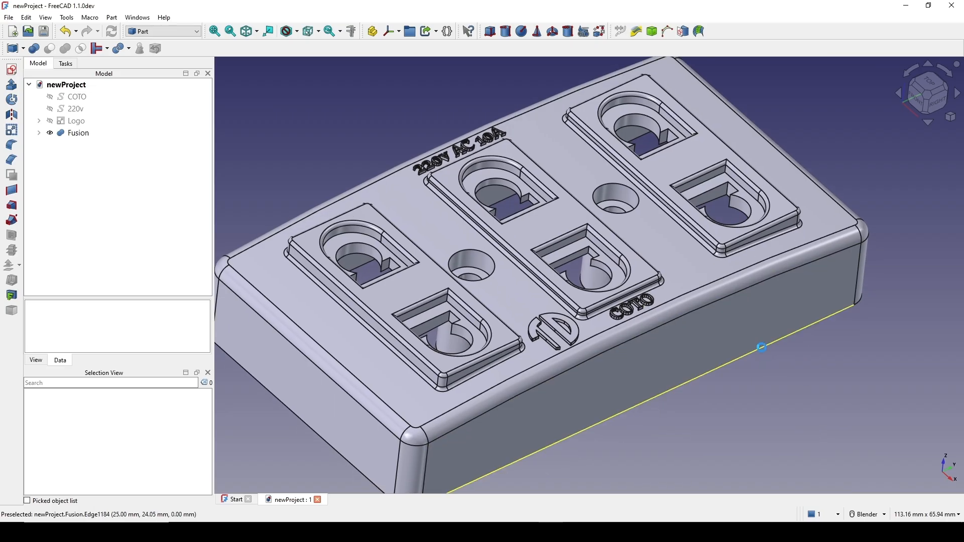